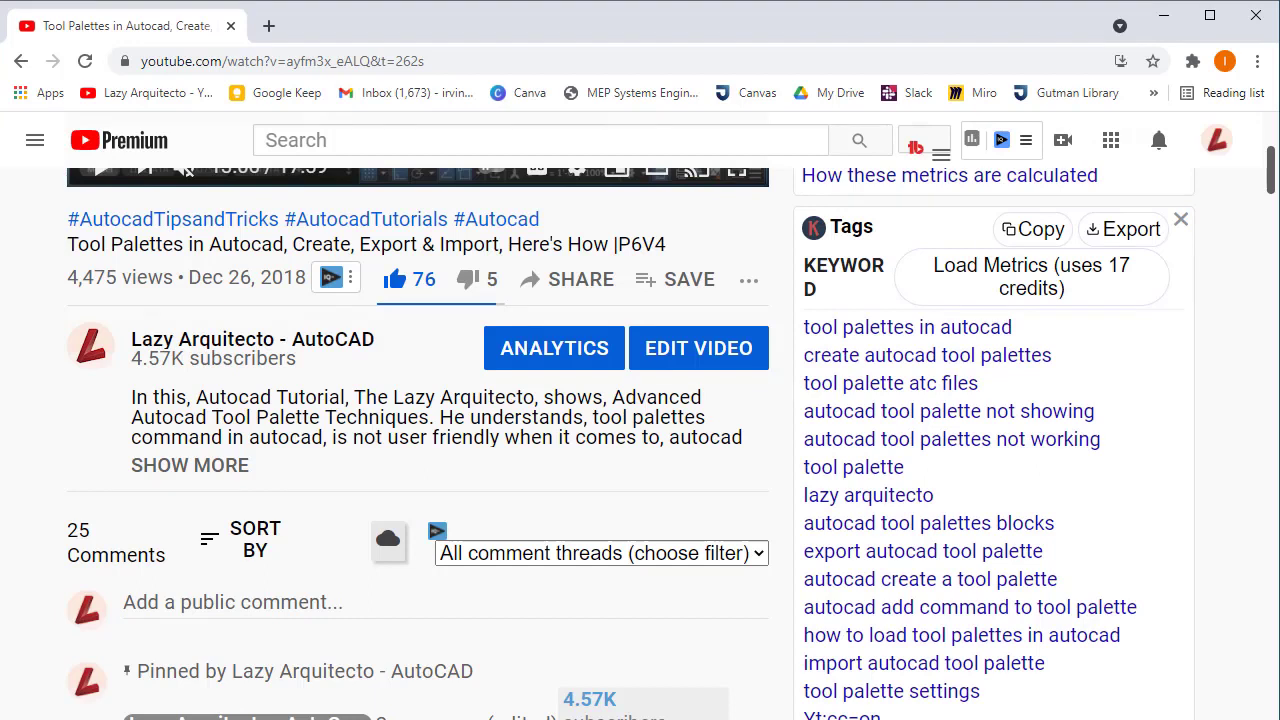
- Find the timestamps in the pinned comment and jump the video to the "Adding blocks to tool palette" chapter at 06:40
scroll(509, 598, down, 1)
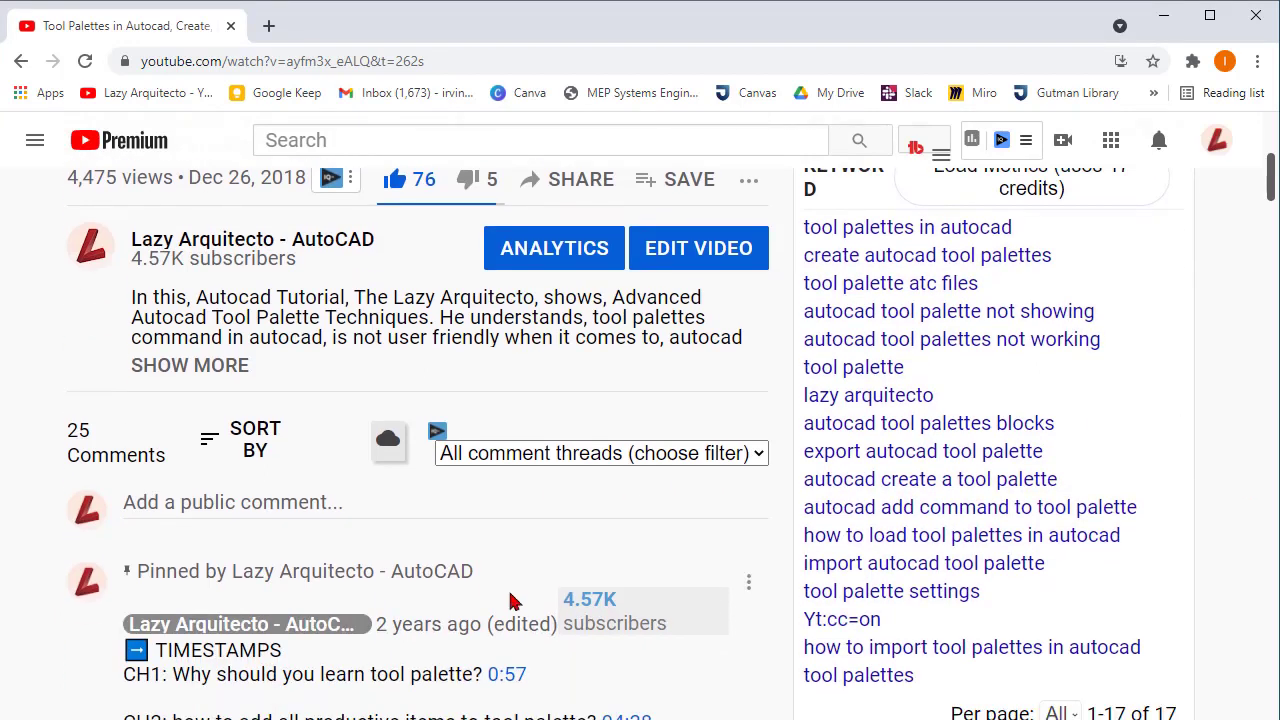
scroll(509, 586, down, 1)
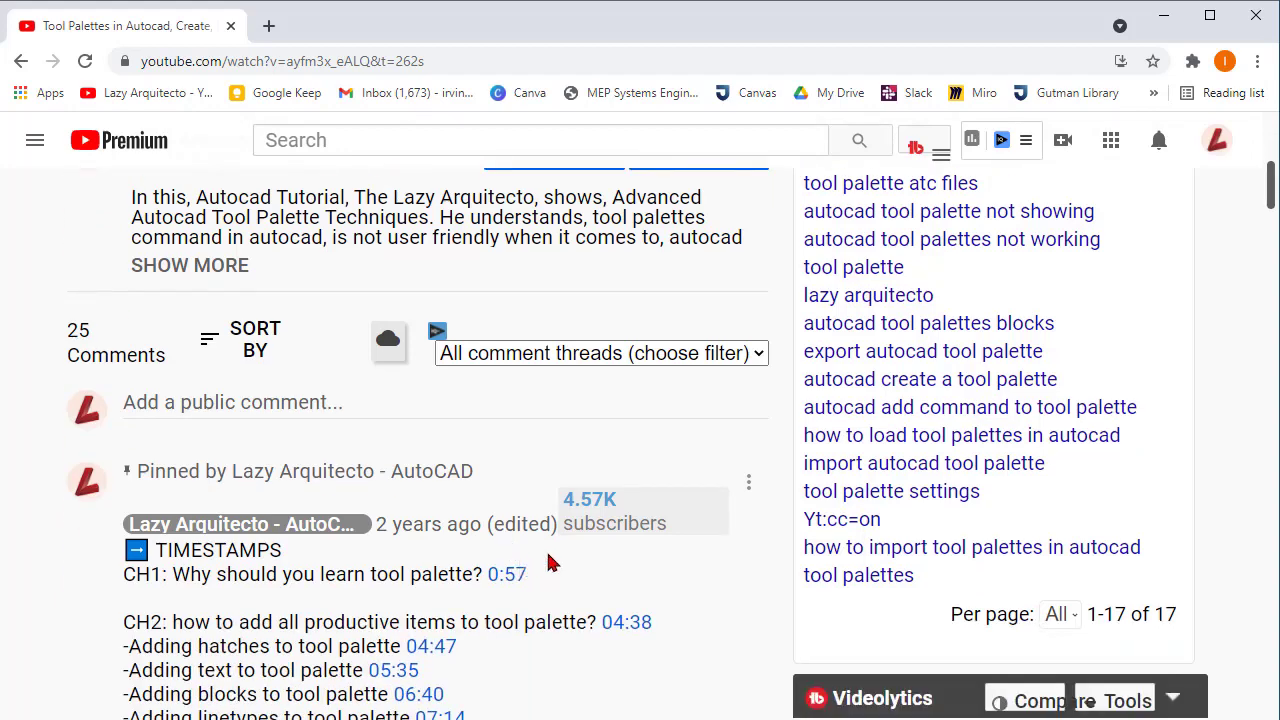
scroll(527, 563, down, 1)
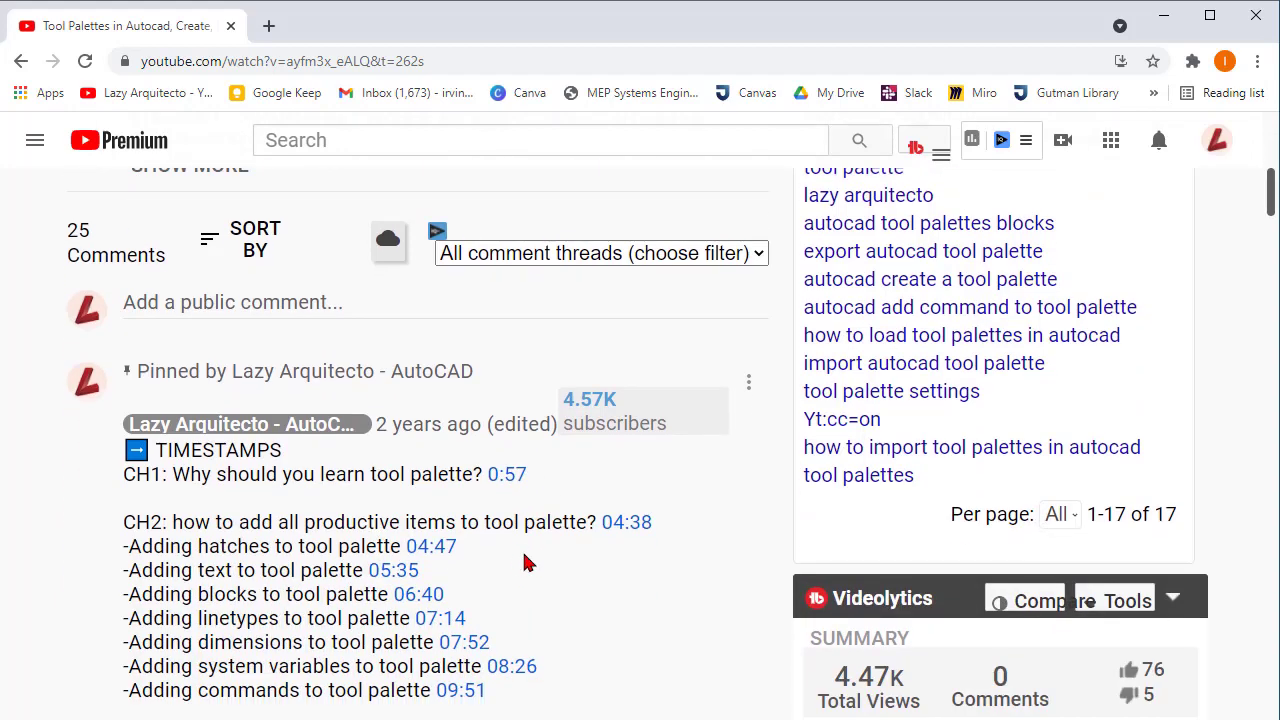
click(418, 596)
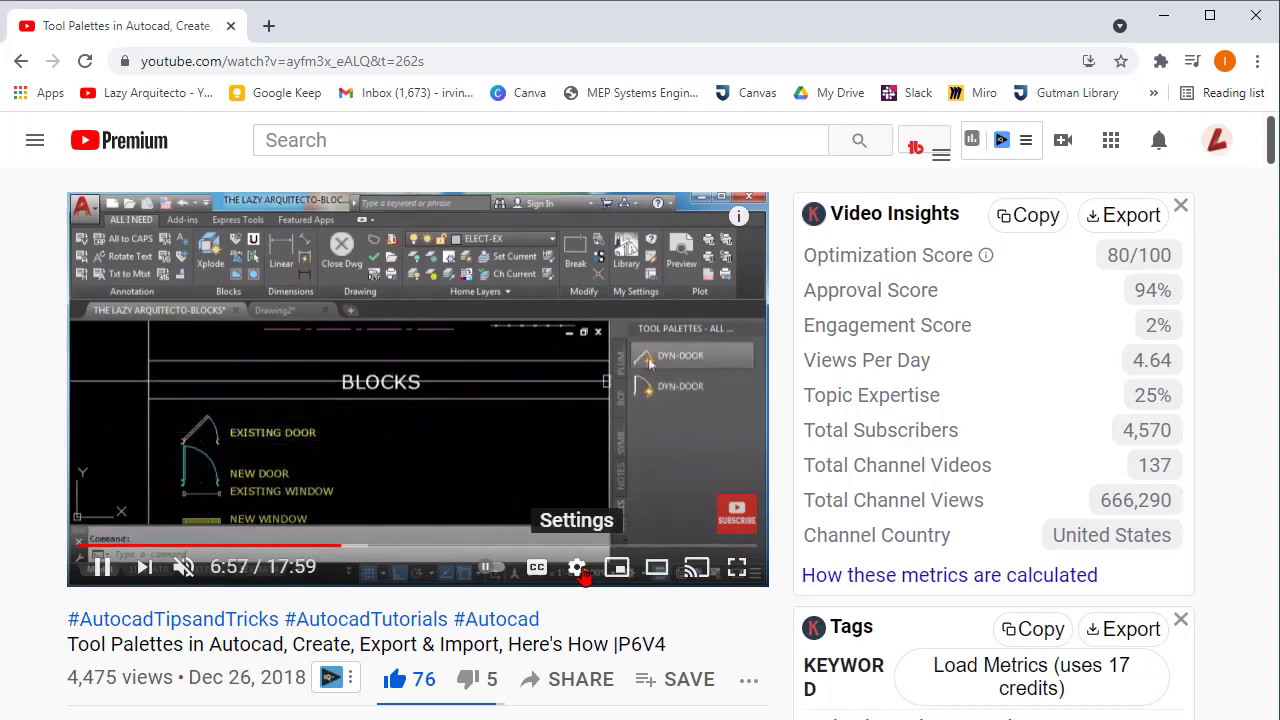
- Open the playback speed options of the tool palettes video
click(578, 568)
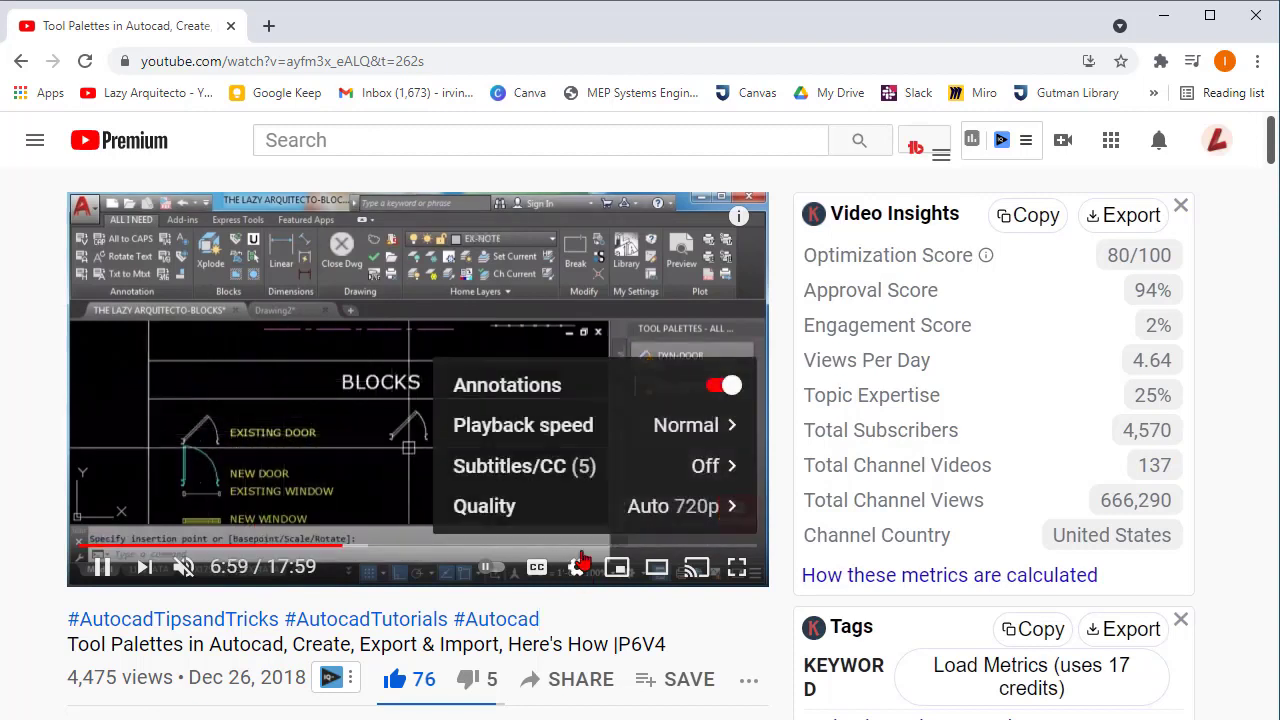
click(528, 427)
scroll(552, 430, down, 3)
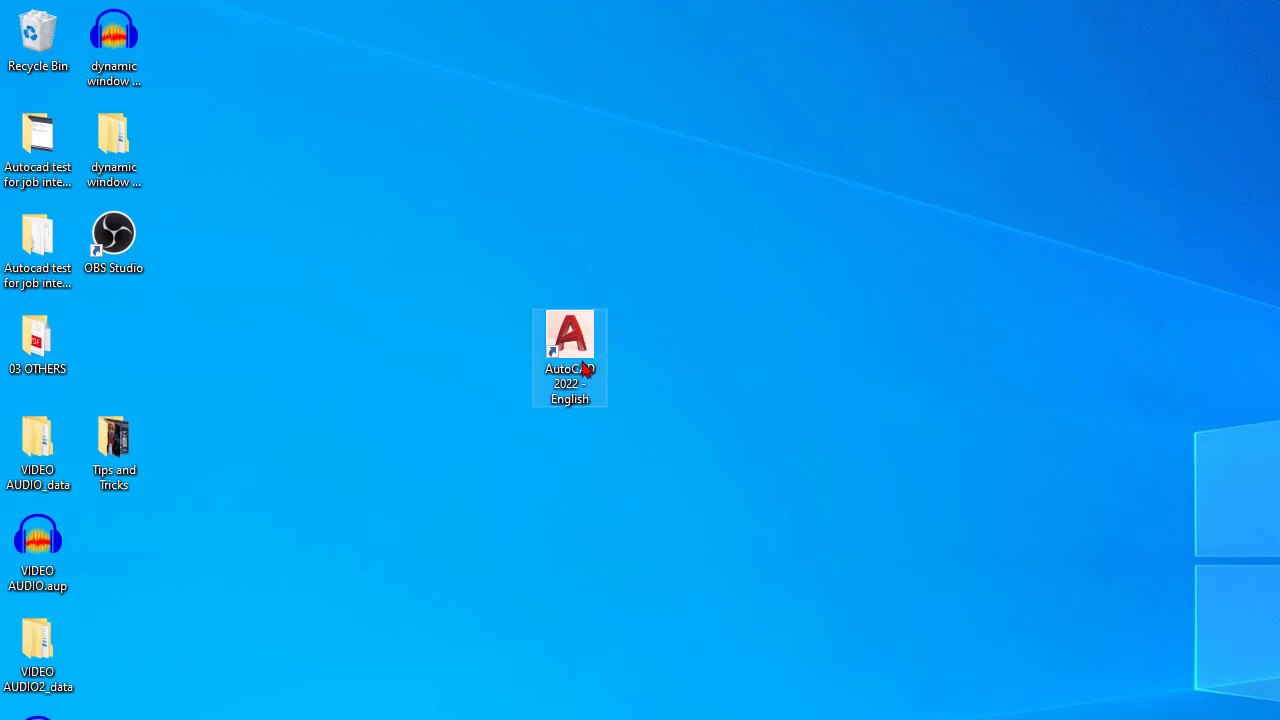
- Launch AutoCAD 2022 from the desktop without migrating custom settings from the previous release, and dismiss the announcements
drag(512, 305, 632, 468)
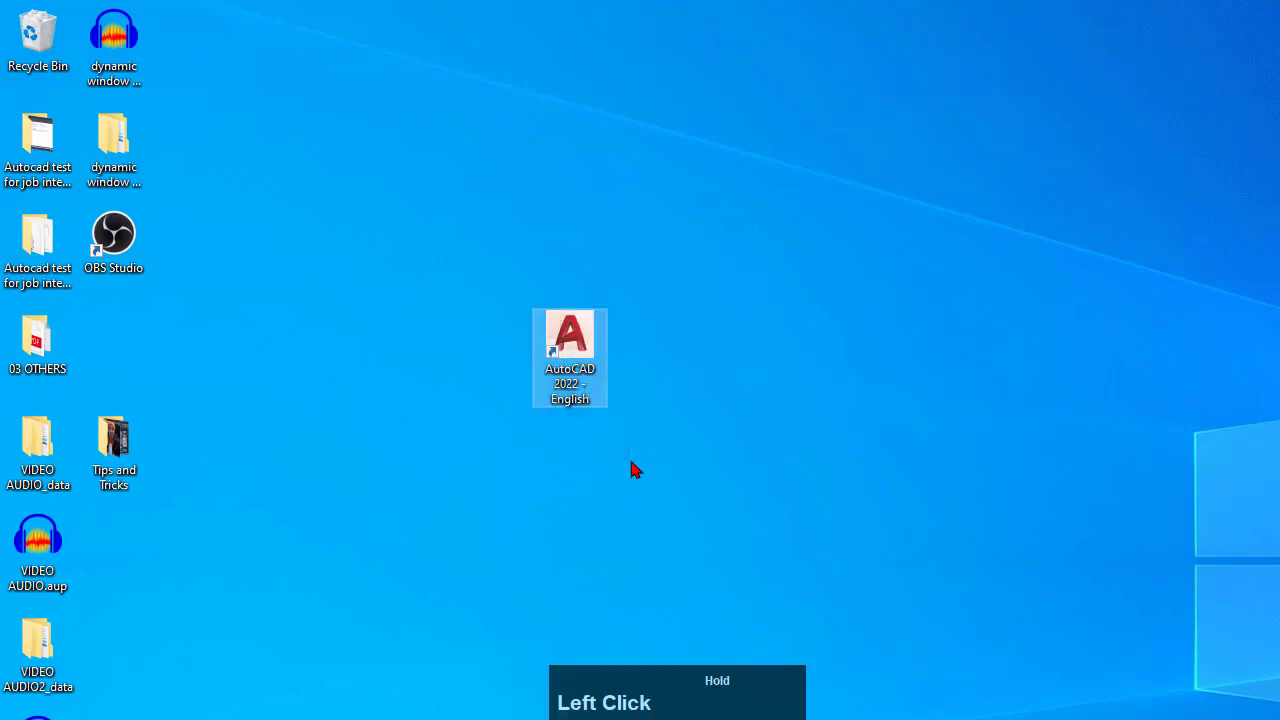
click(585, 352)
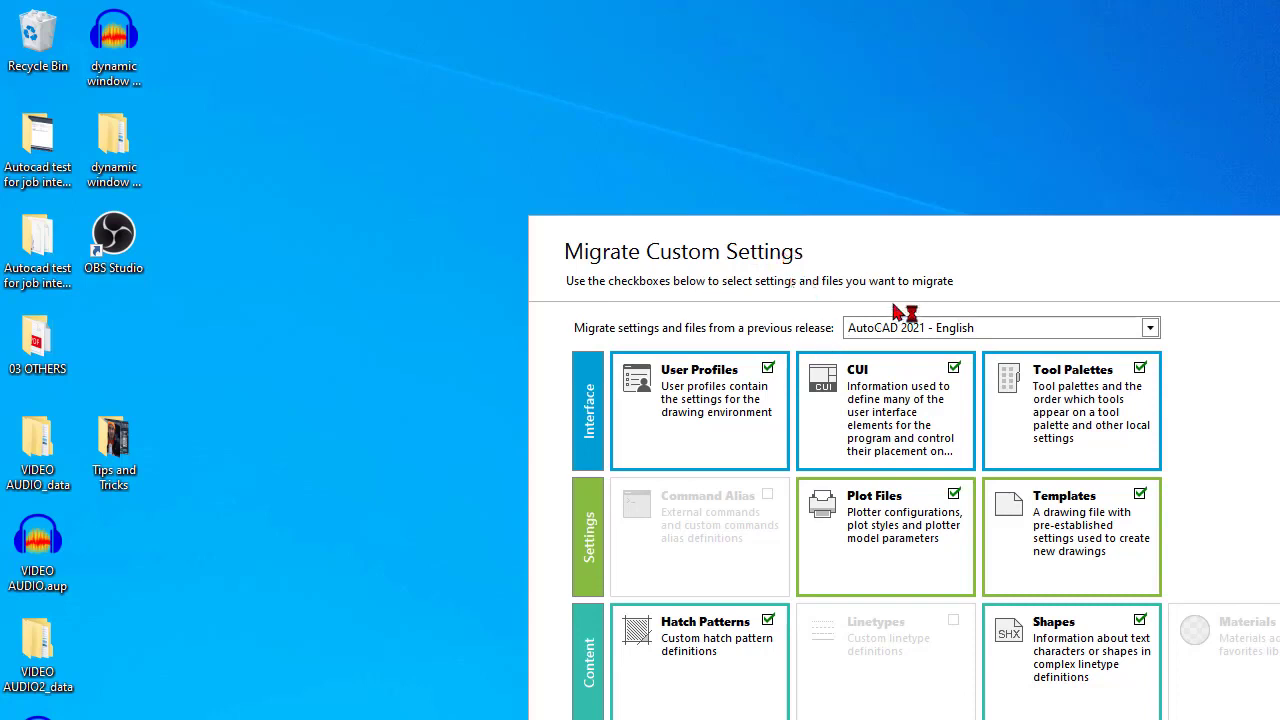
drag(935, 247, 711, 128)
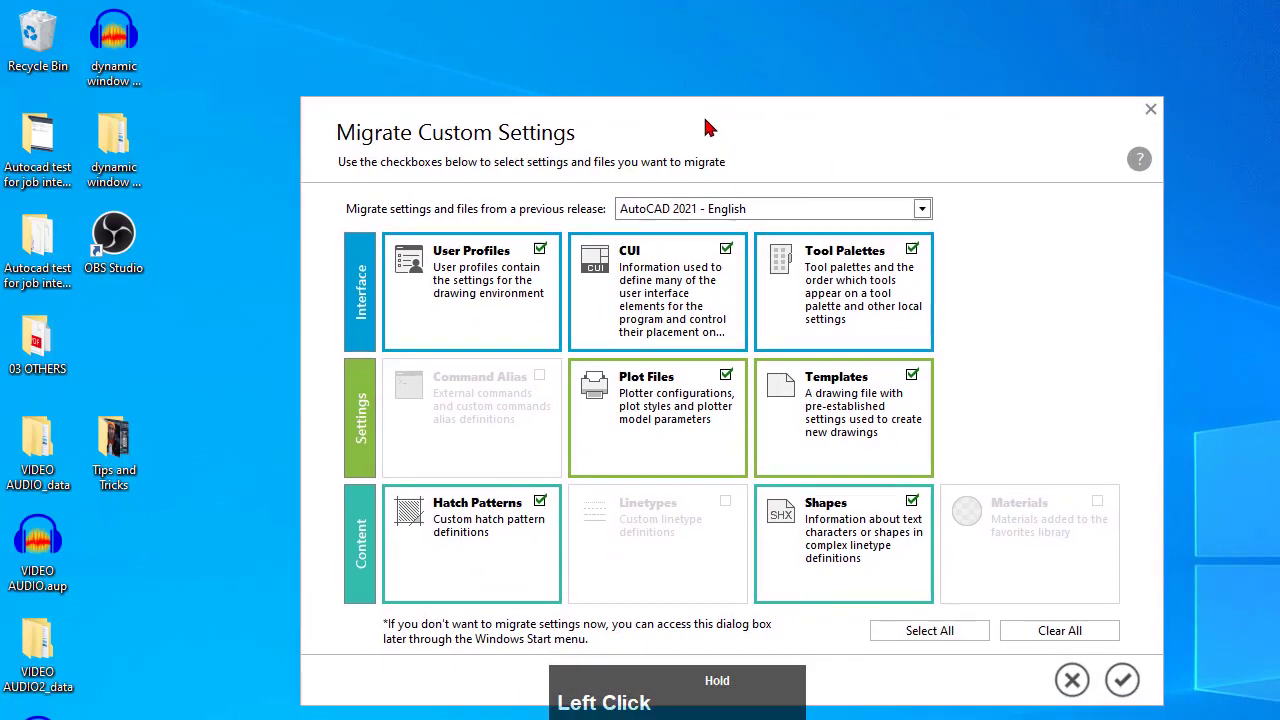
click(1073, 682)
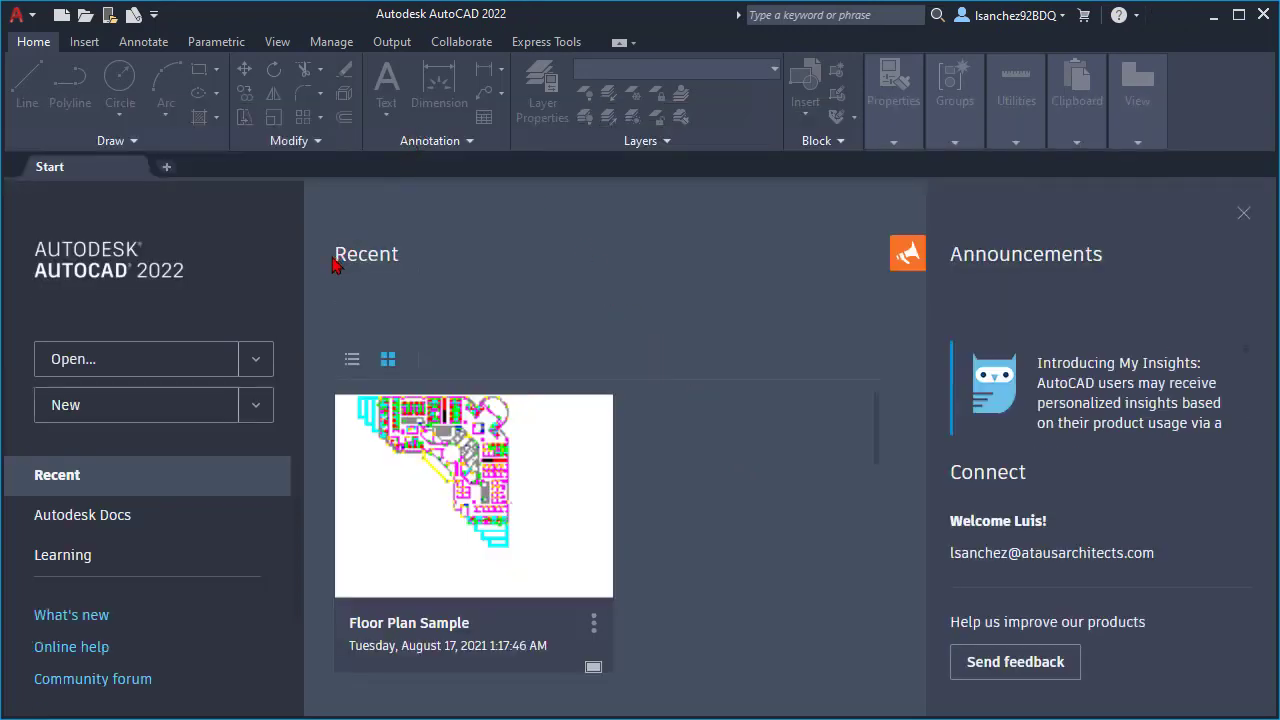
click(1243, 213)
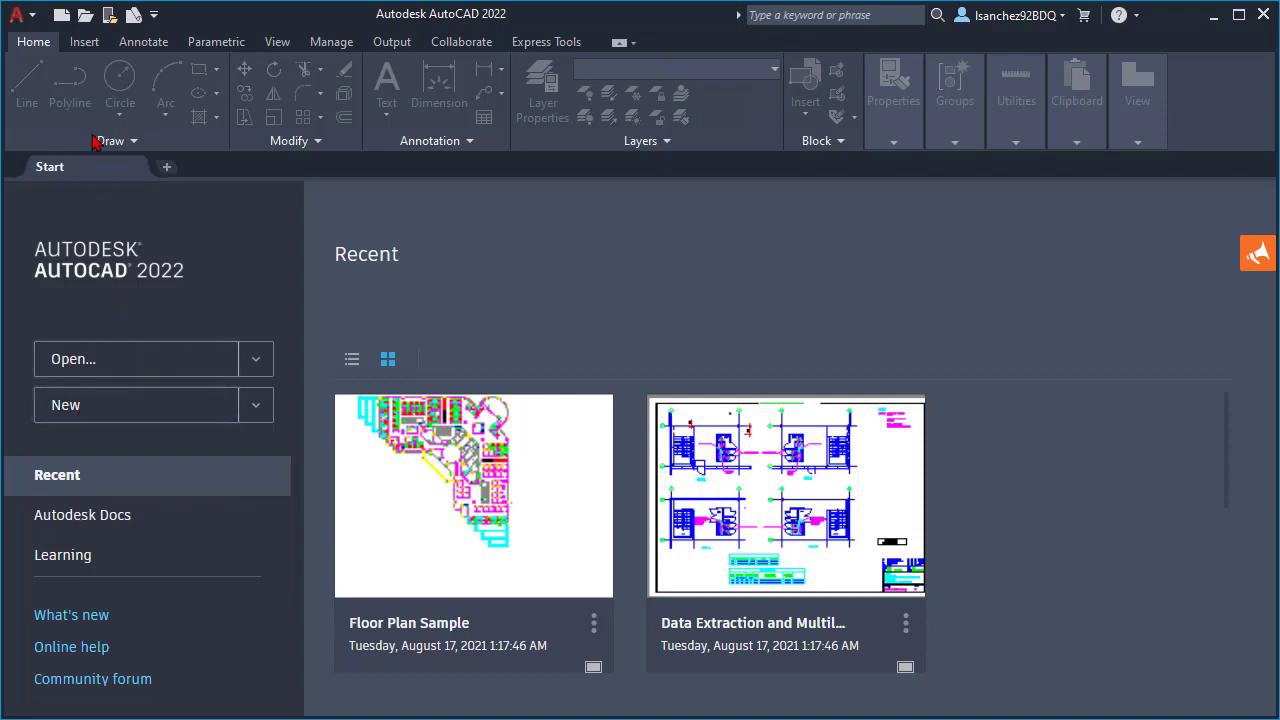
- Compare the previews of the Tutorial templates and create a new drawing from Tutorial-iArch.dwt
click(27, 20)
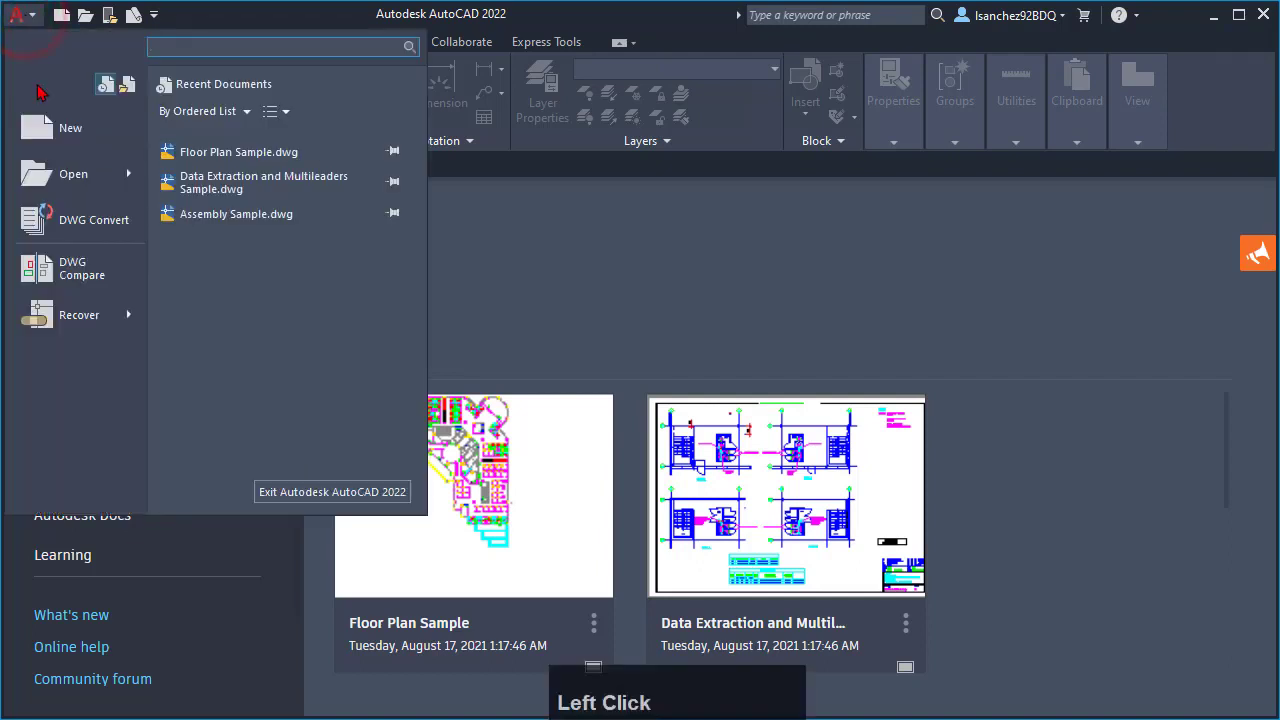
click(70, 130)
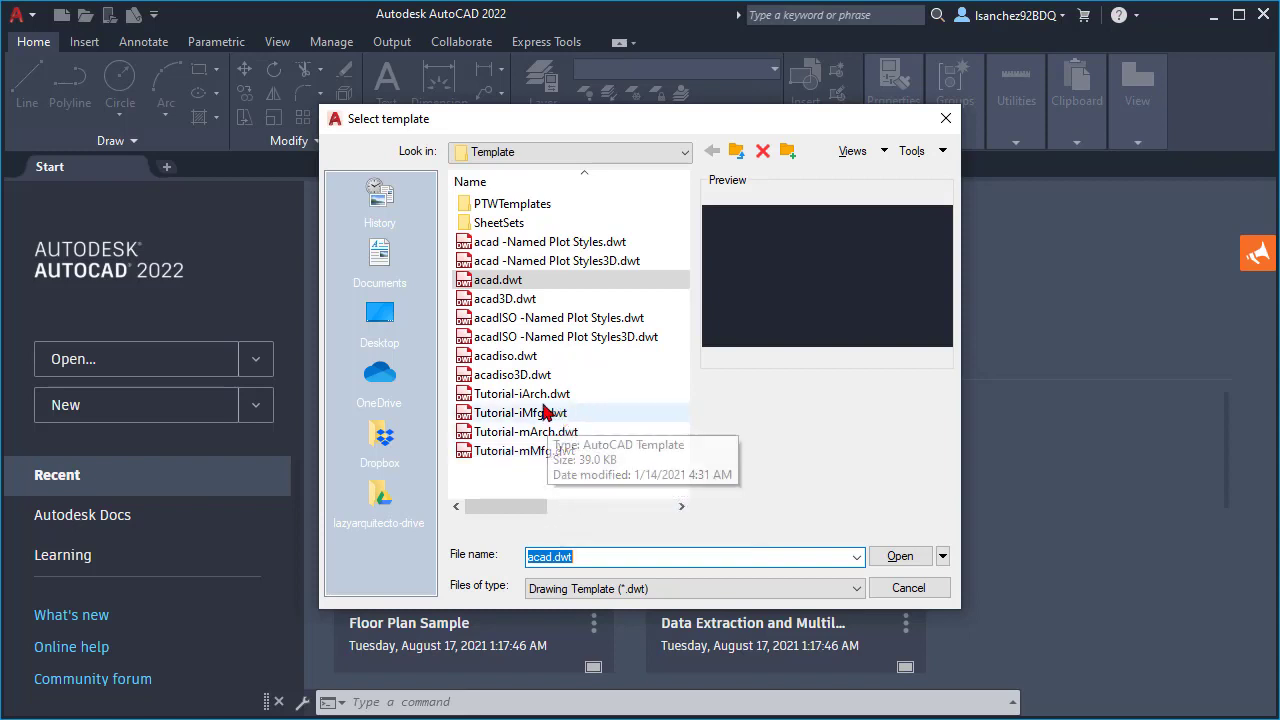
click(515, 398)
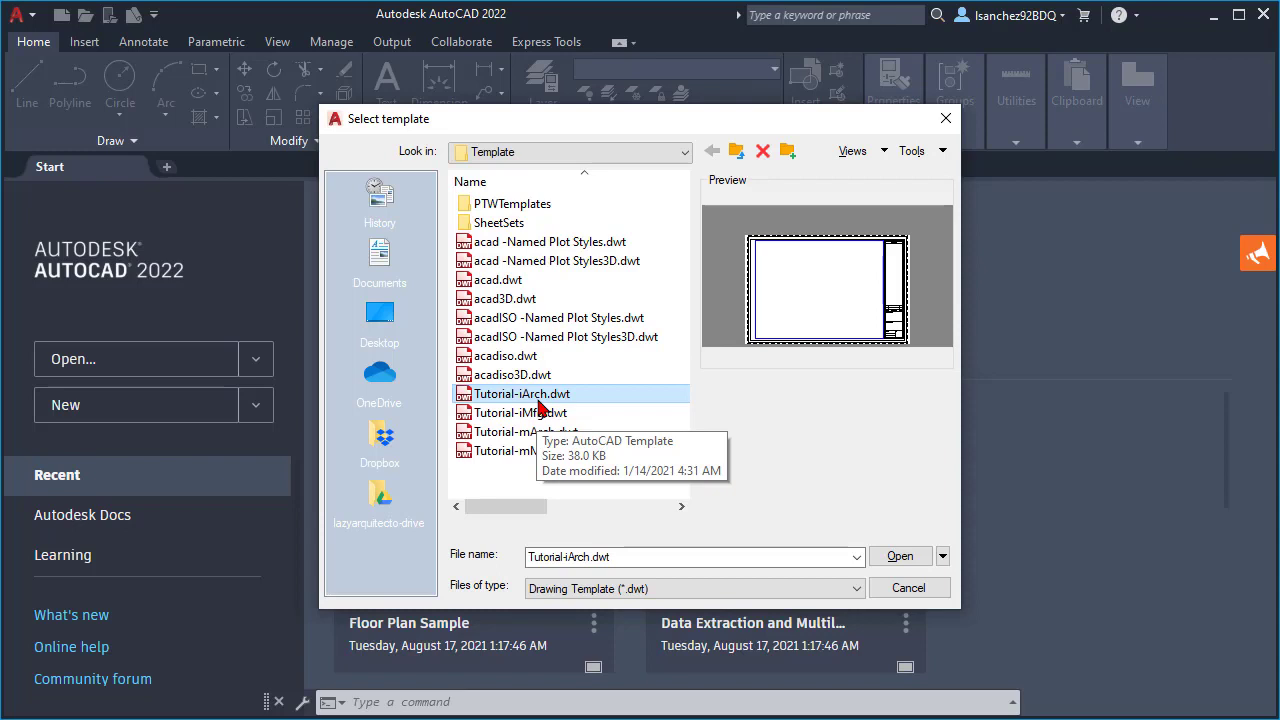
click(540, 413)
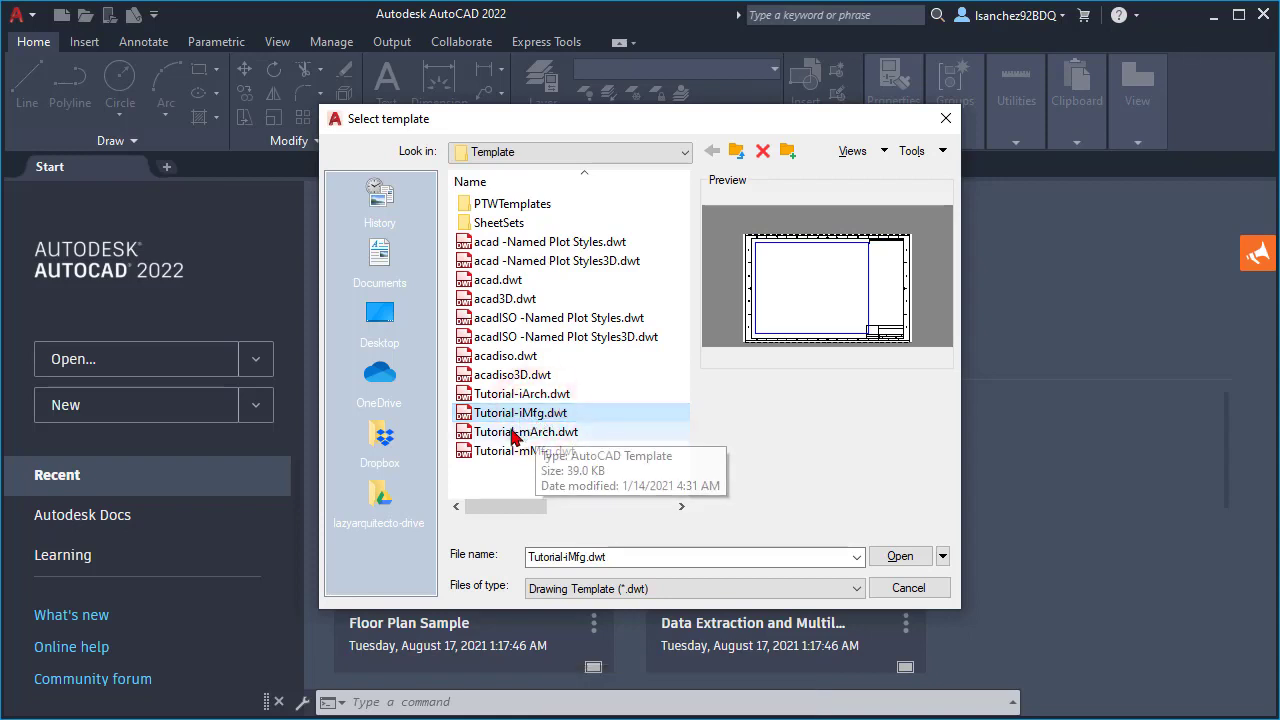
click(520, 432)
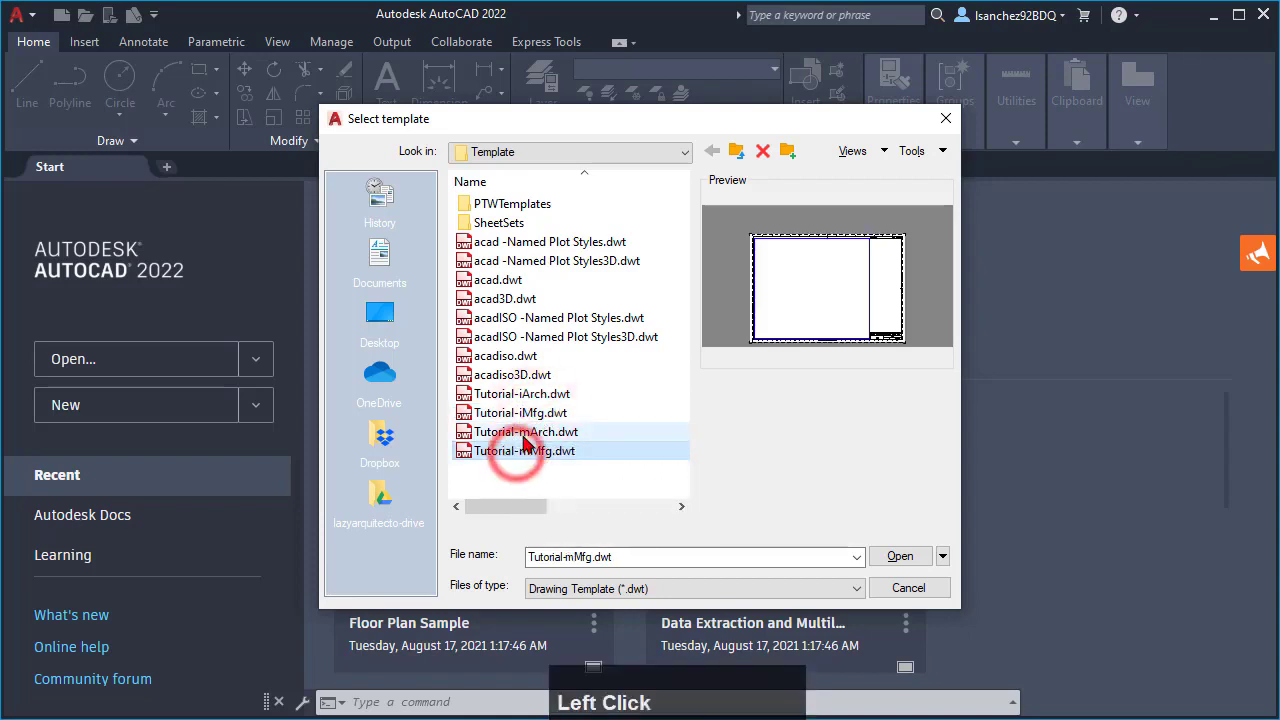
click(521, 452)
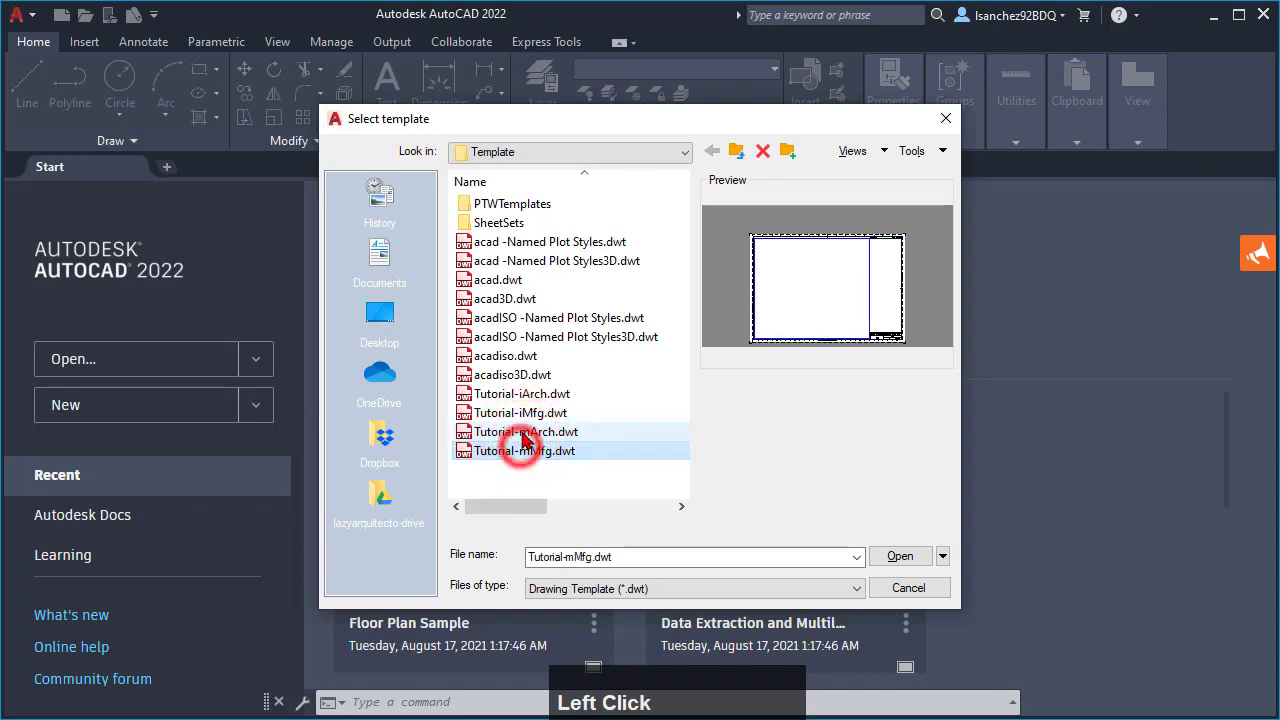
click(512, 395)
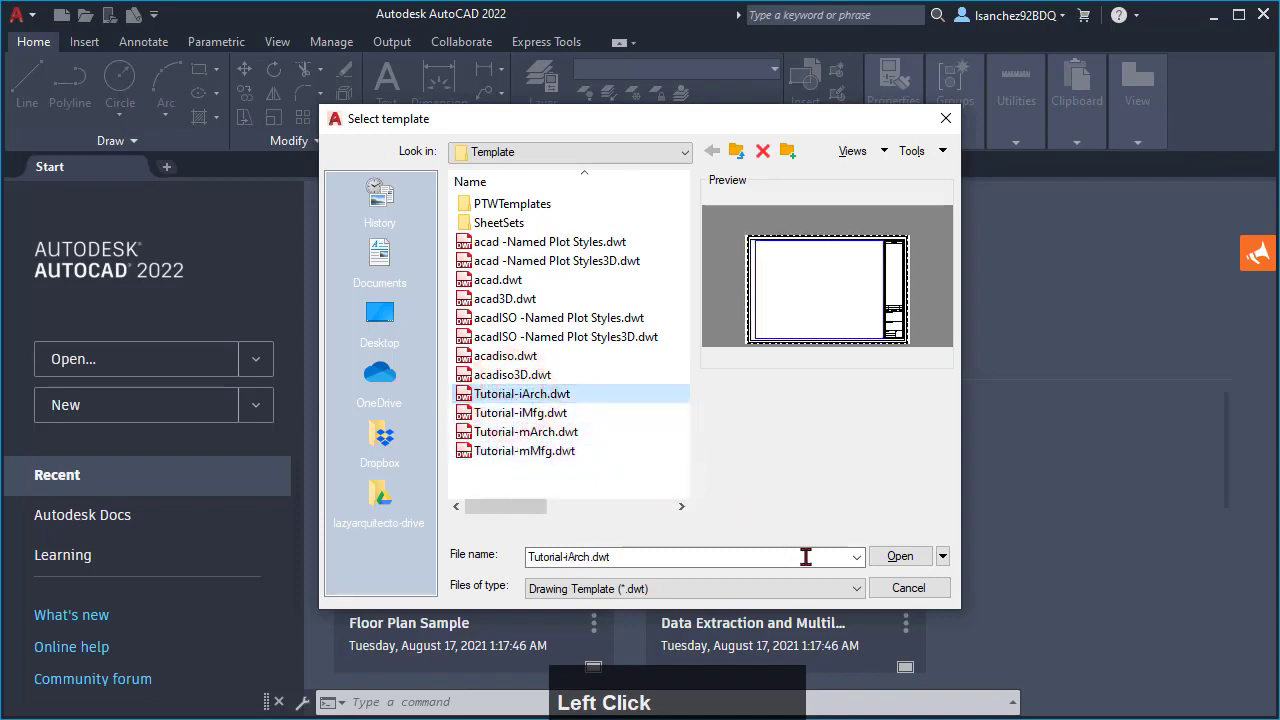
click(898, 558)
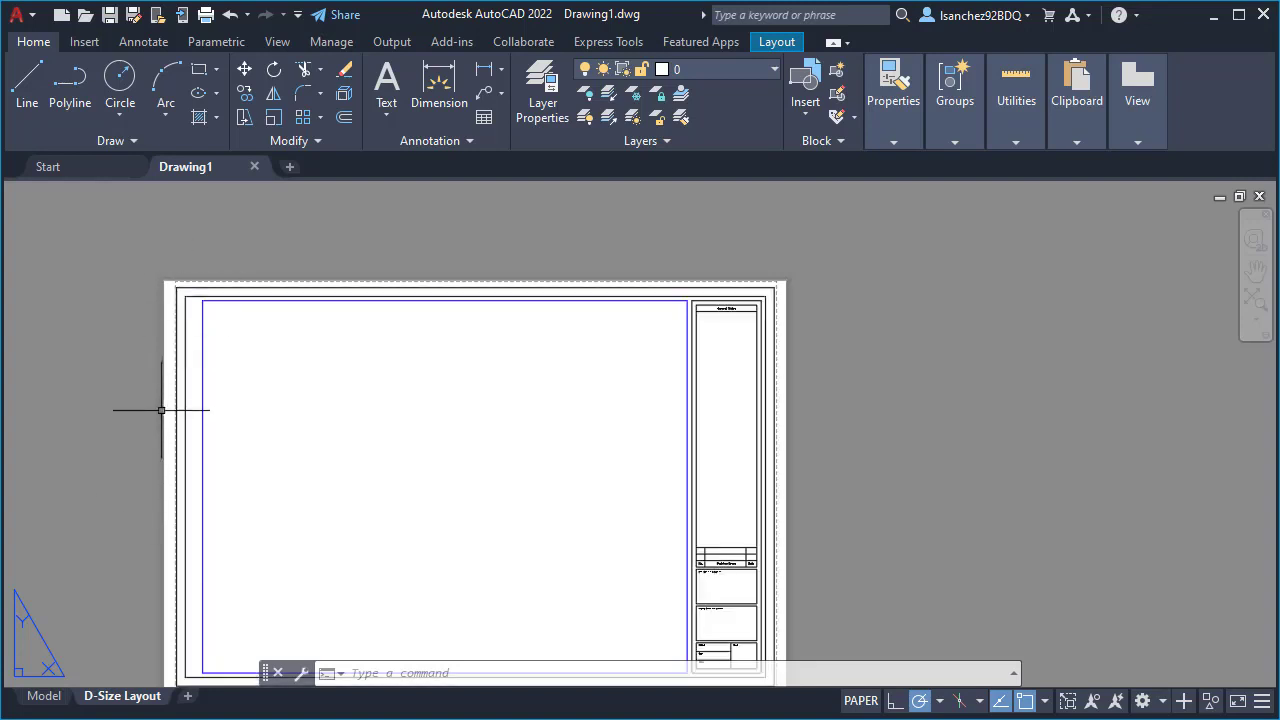
- View the drawing's model space, then return to the D-Size Layout and centre its sheet in view
click(55, 698)
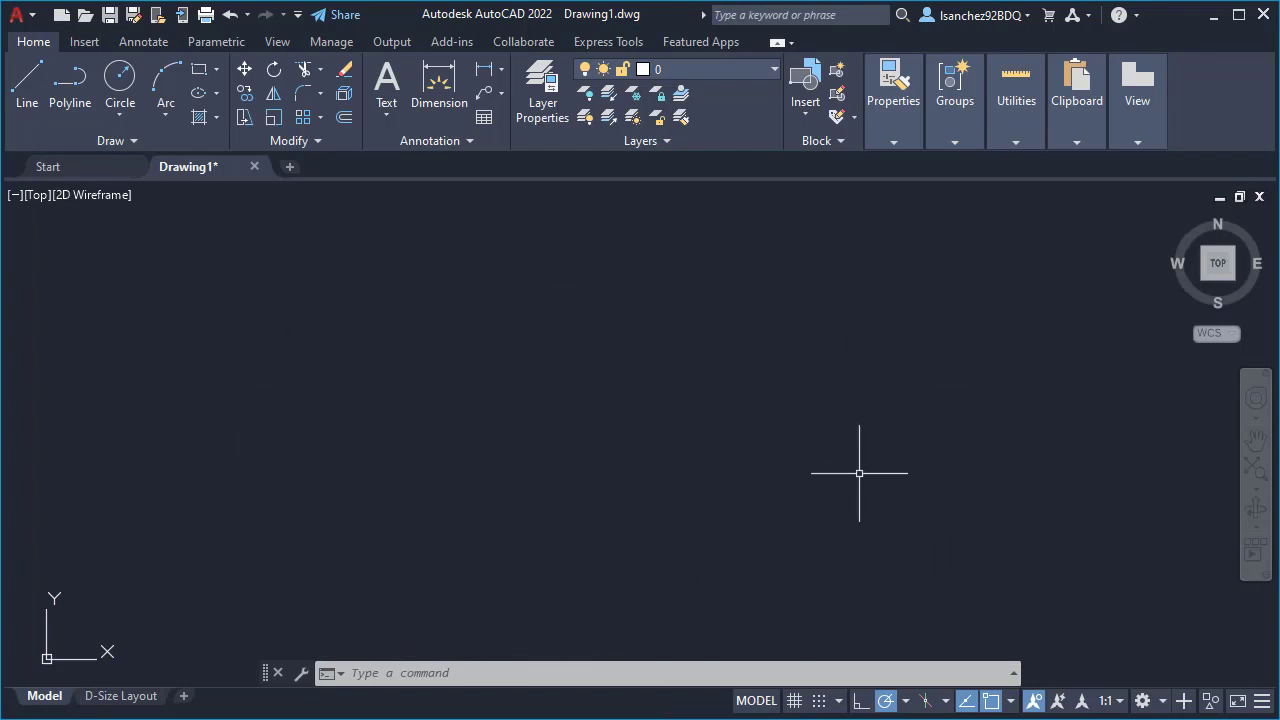
click(112, 696)
middle_drag(372, 446, 463, 416)
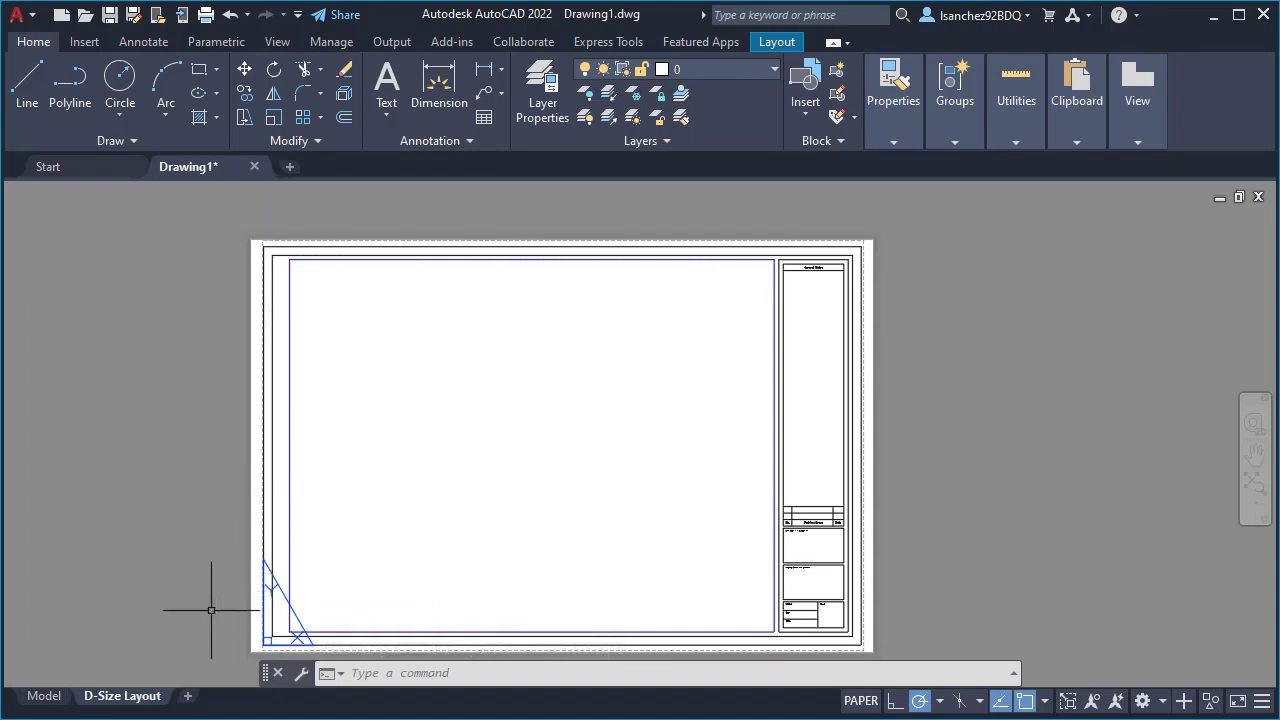
- Review the page setup details of the D-Size Layout, including its plotter and plot size, without changing them
right_click(124, 700)
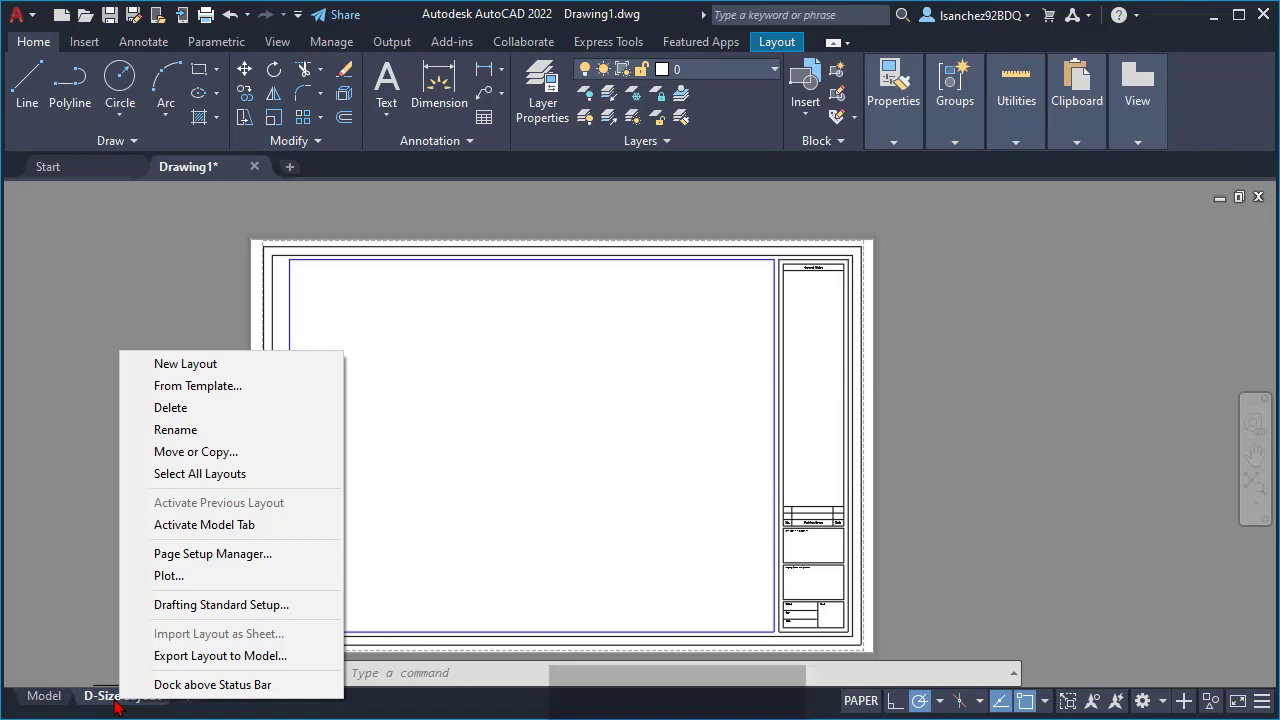
click(212, 554)
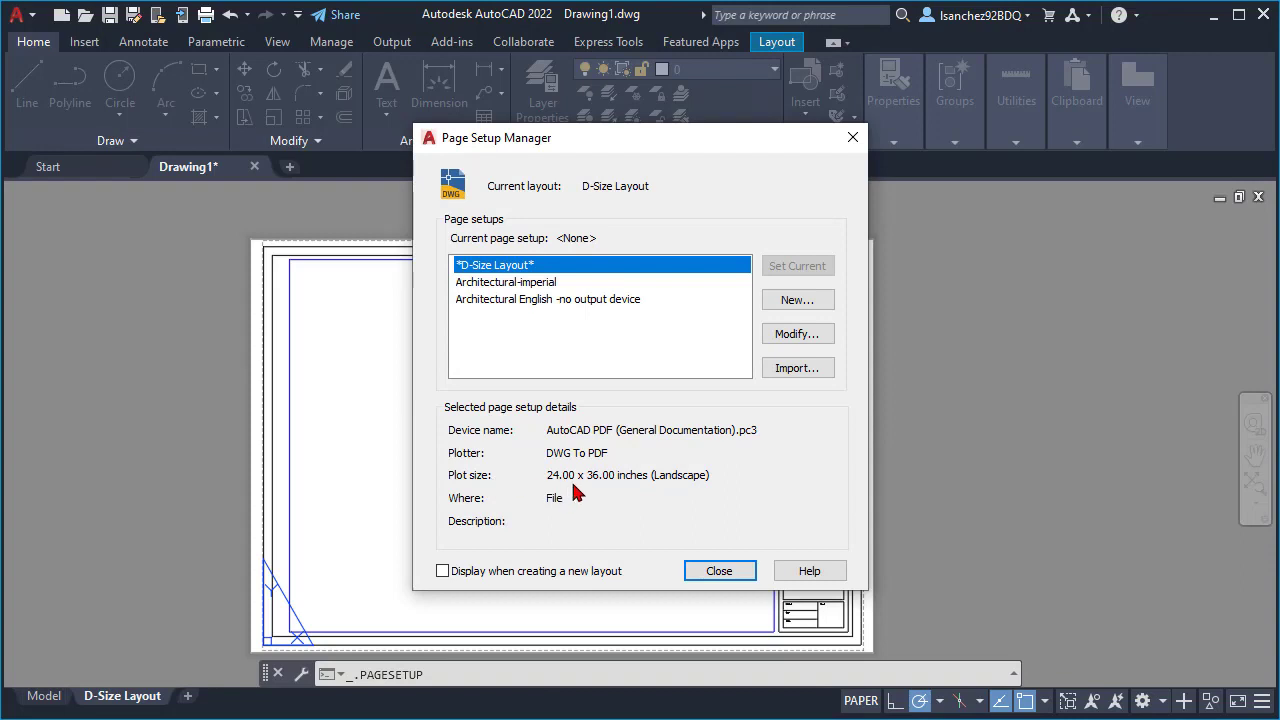
click(719, 571)
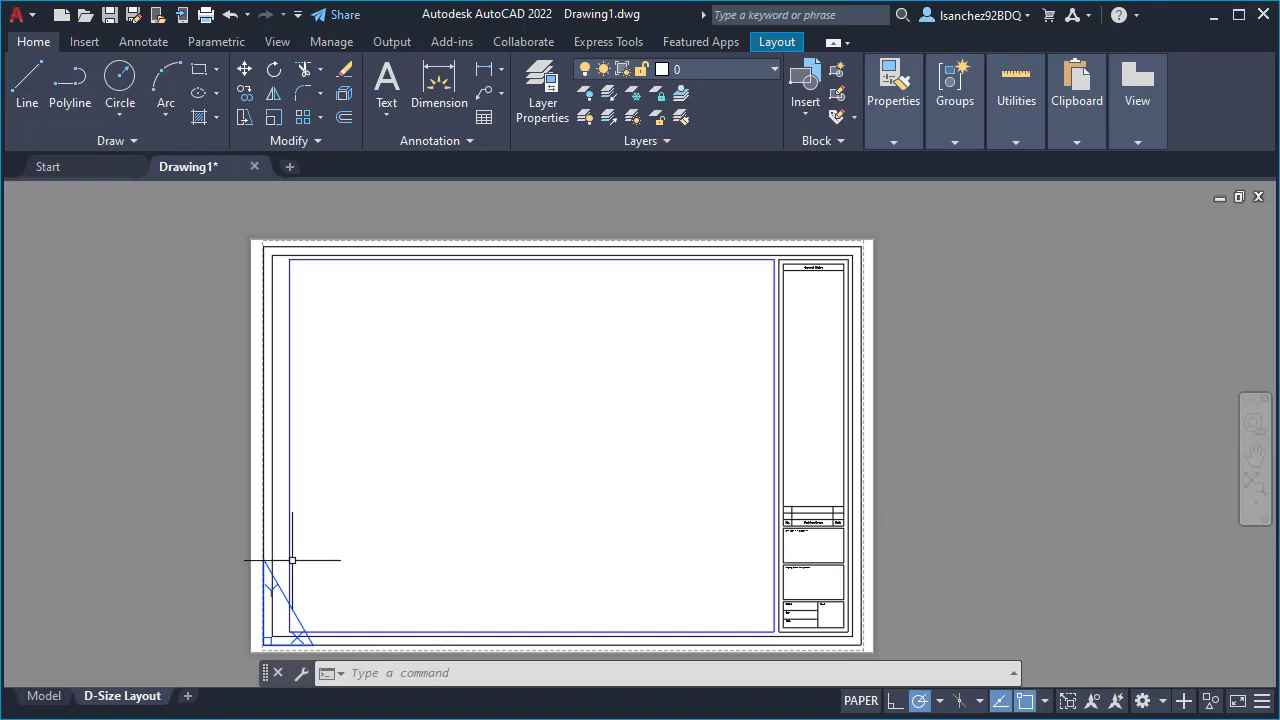
- Switch the drawing to model space and practise zooming in, zooming out and panning around the origin
mouse_move(58, 703)
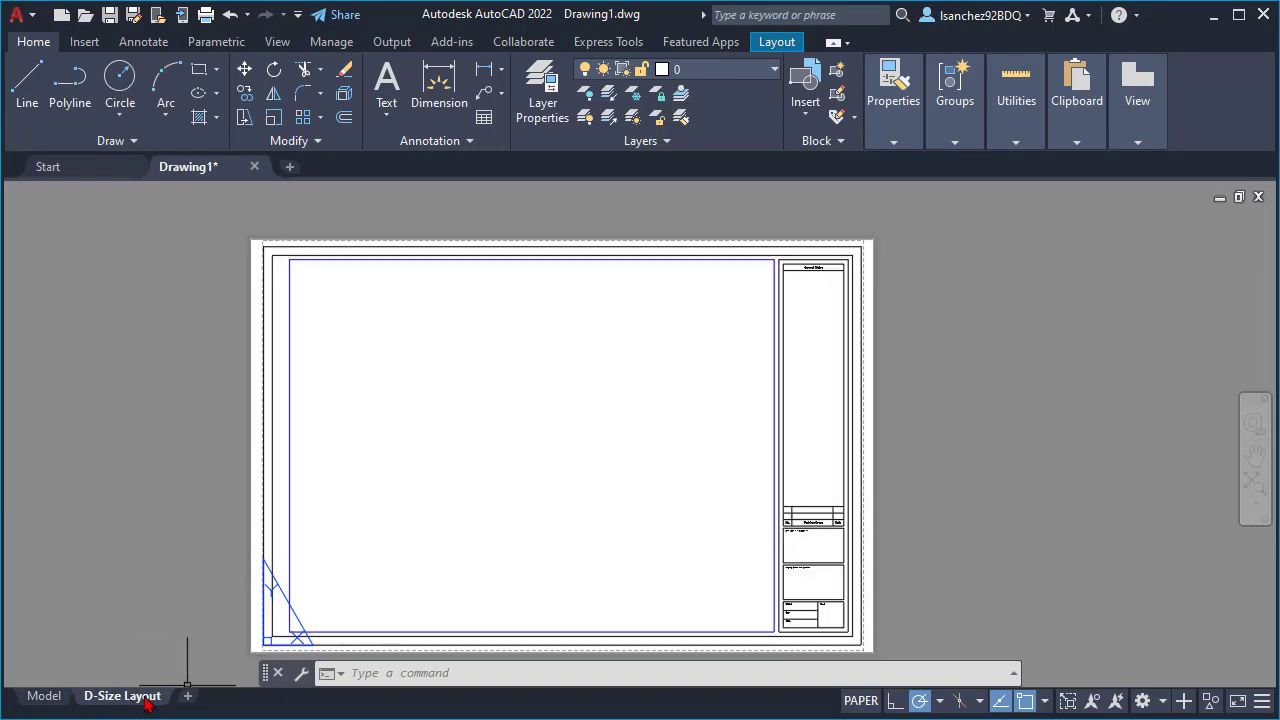
click(44, 695)
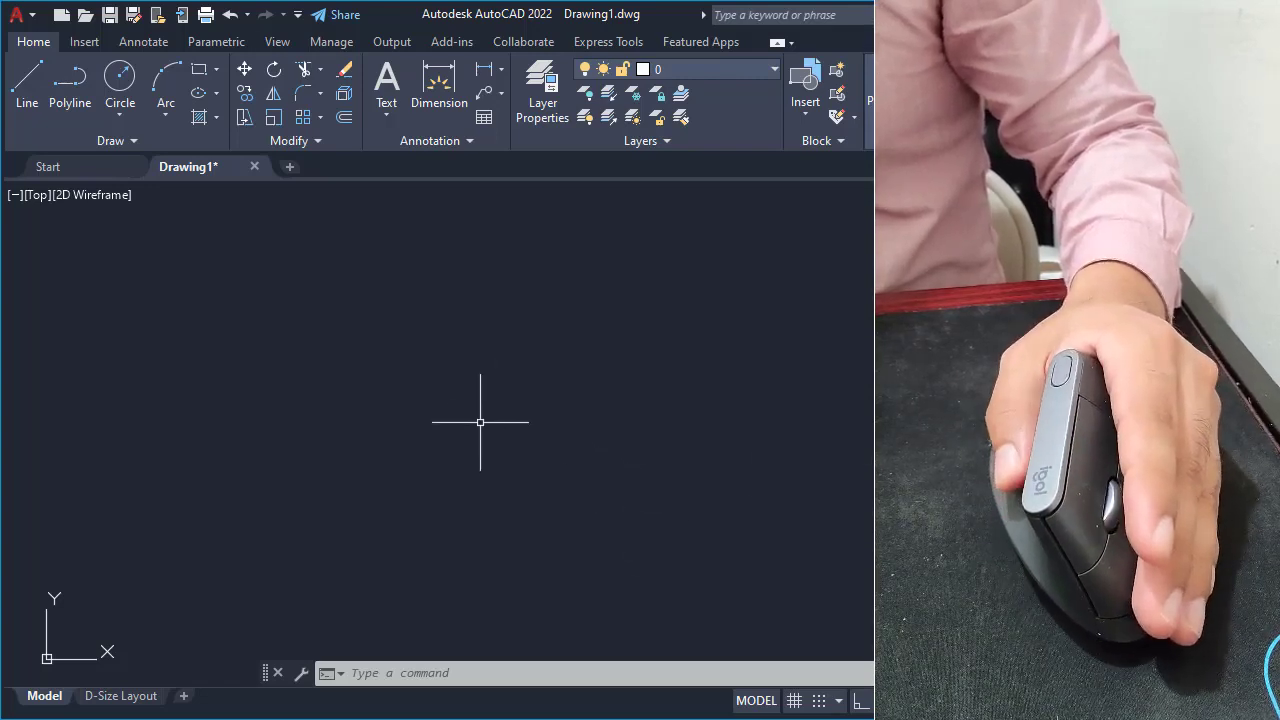
scroll(480, 422, down, 6)
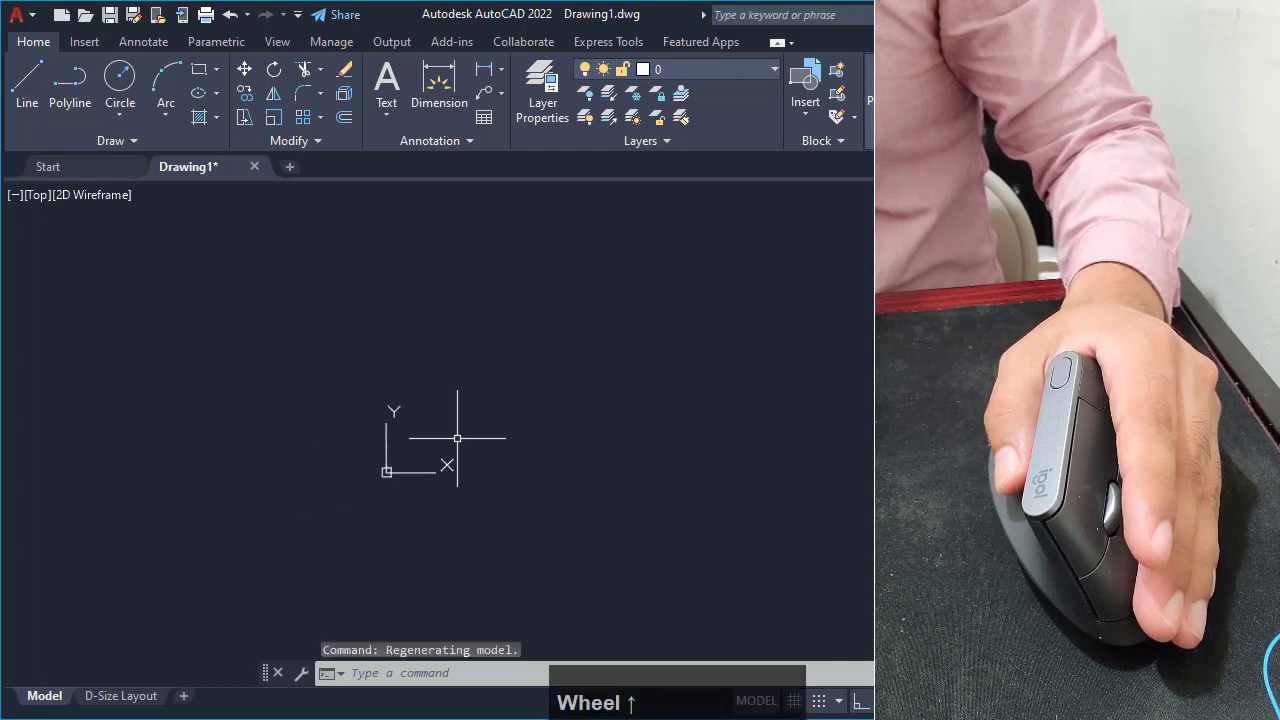
scroll(455, 438, up, 5)
scroll(455, 438, down, 6)
scroll(455, 438, up, 8)
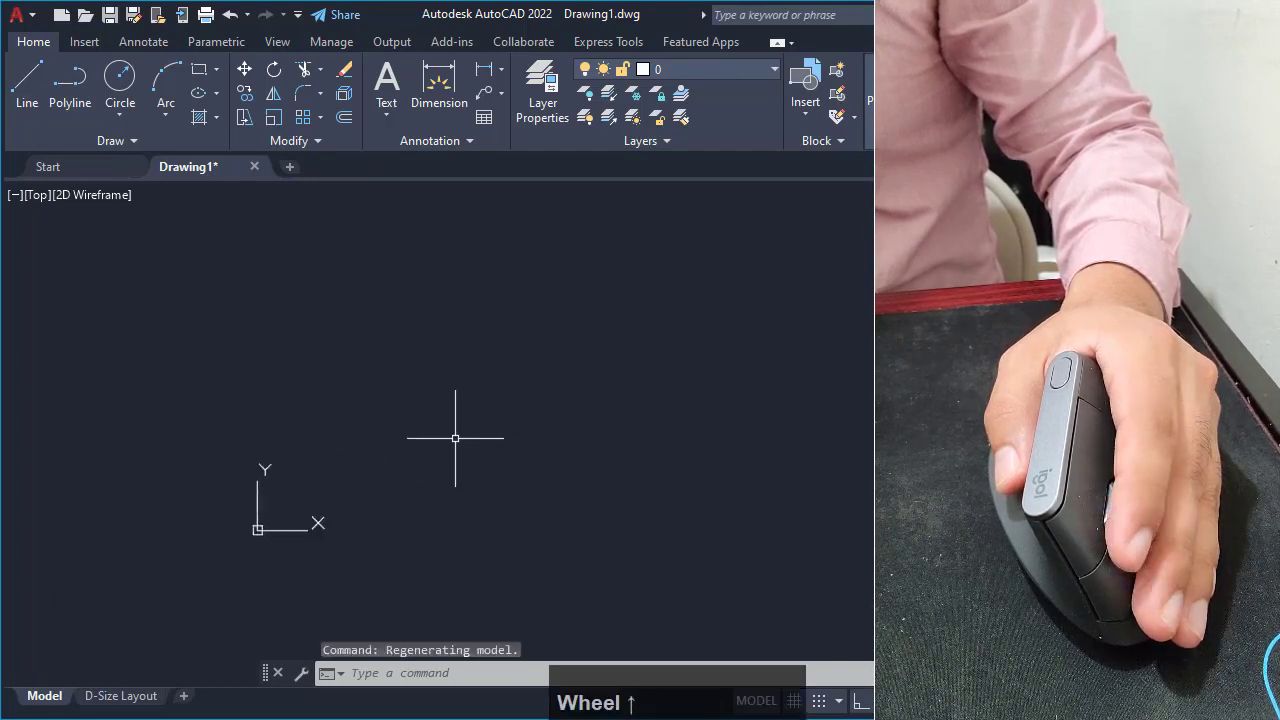
scroll(455, 438, down, 6)
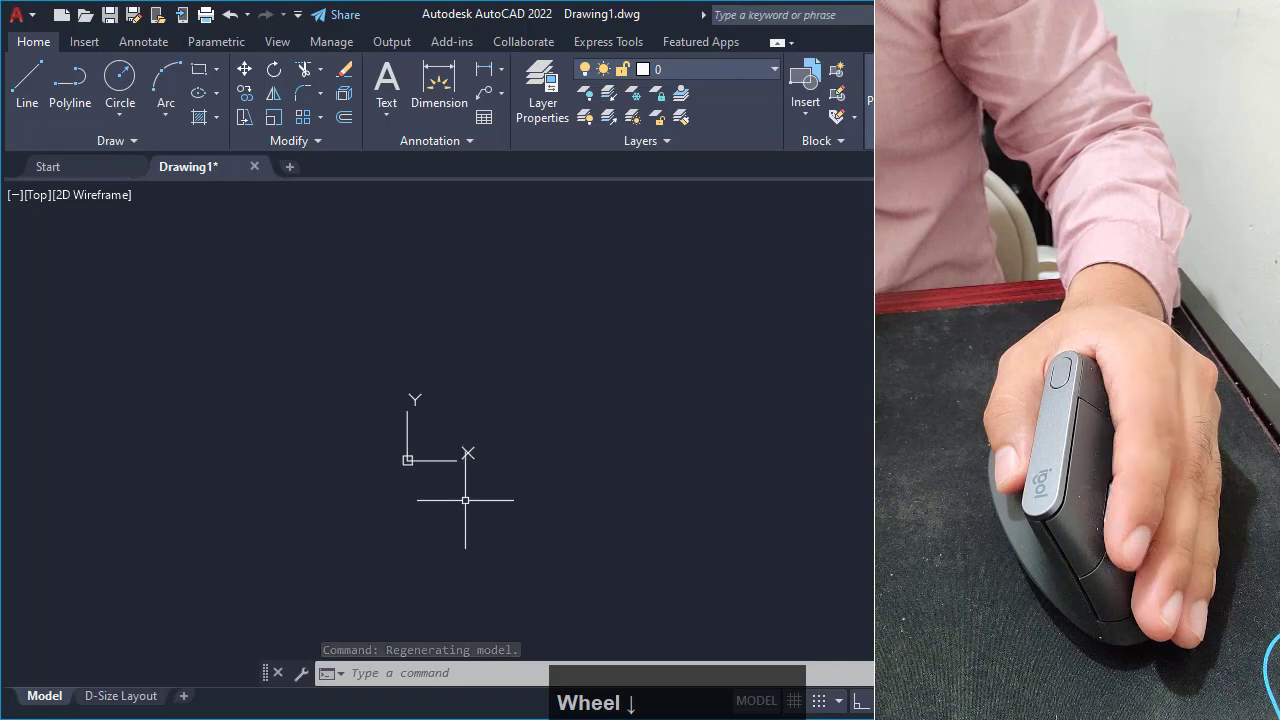
scroll(465, 485, up, 3)
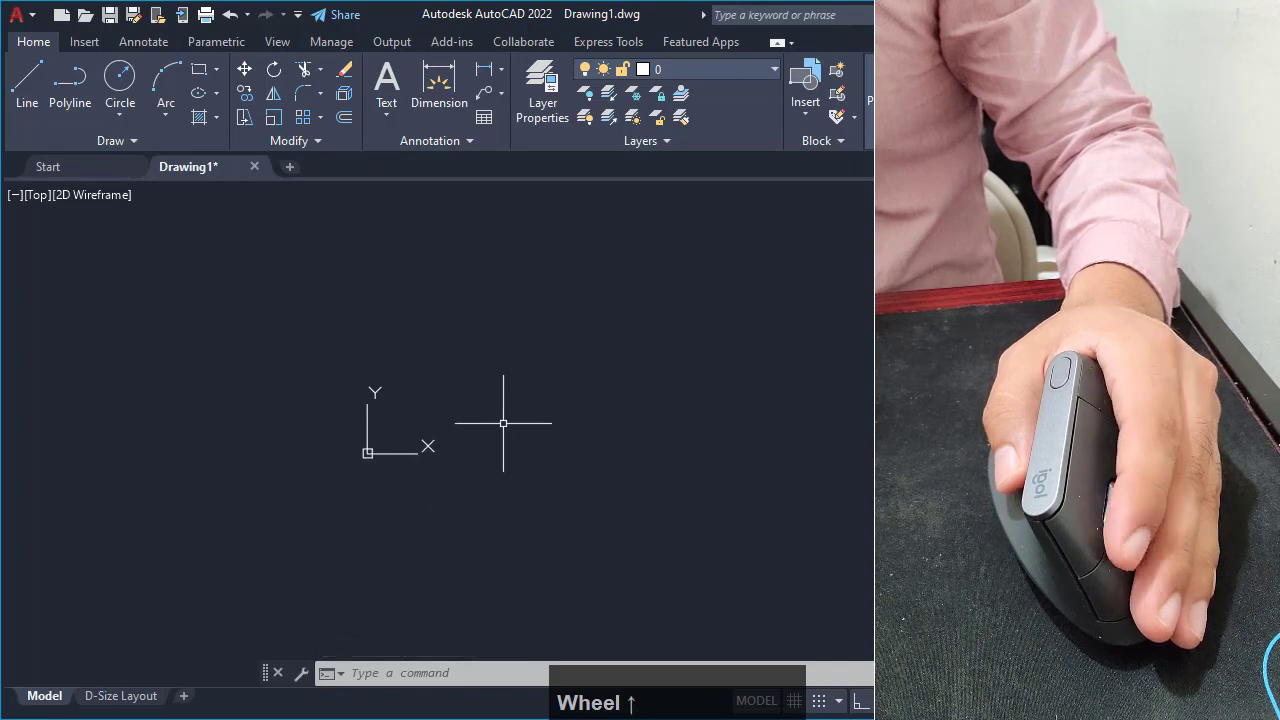
mouse_move(503, 423)
middle_down()
mouse_move(463, 477)
mouse_move(209, 511)
mouse_move(647, 434)
mouse_move(900, 432)
mouse_move(546, 523)
mouse_move(234, 486)
mouse_move(517, 349)
mouse_move(961, 391)
mouse_move(927, 515)
mouse_move(360, 549)
mouse_move(246, 483)
mouse_move(623, 469)
middle_up()
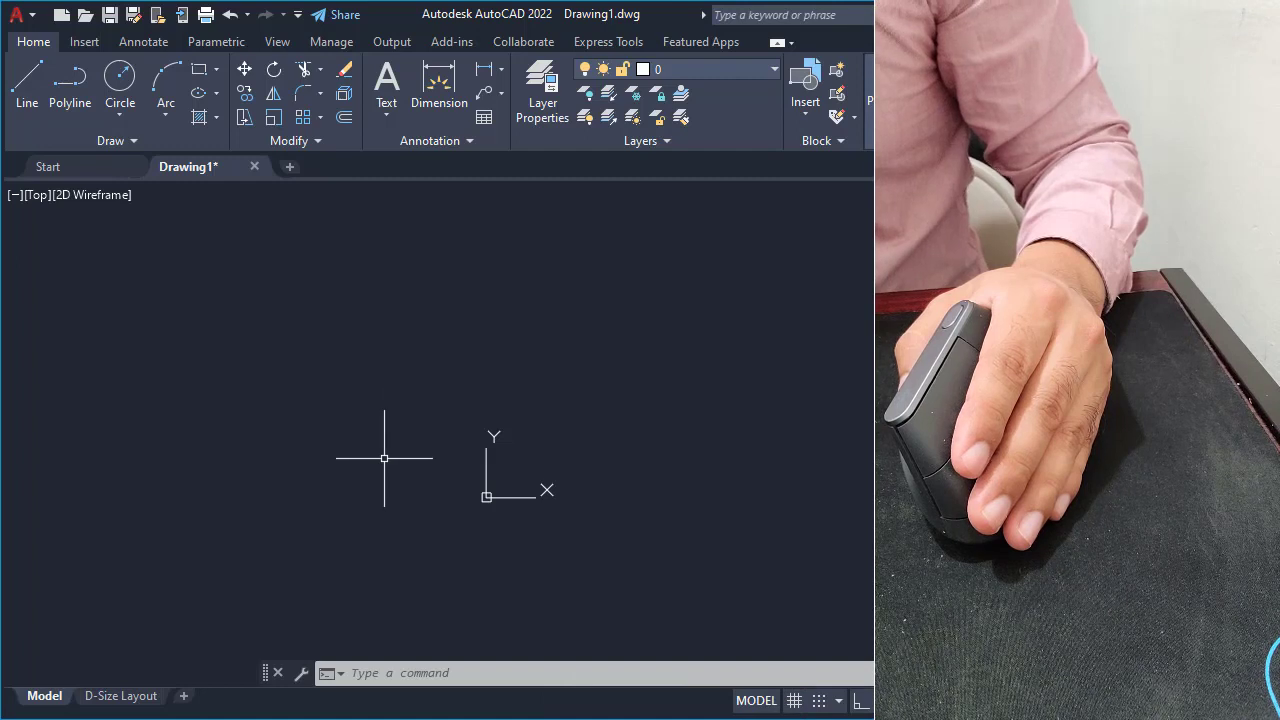
middle_click(618, 424)
middle_click(618, 424)
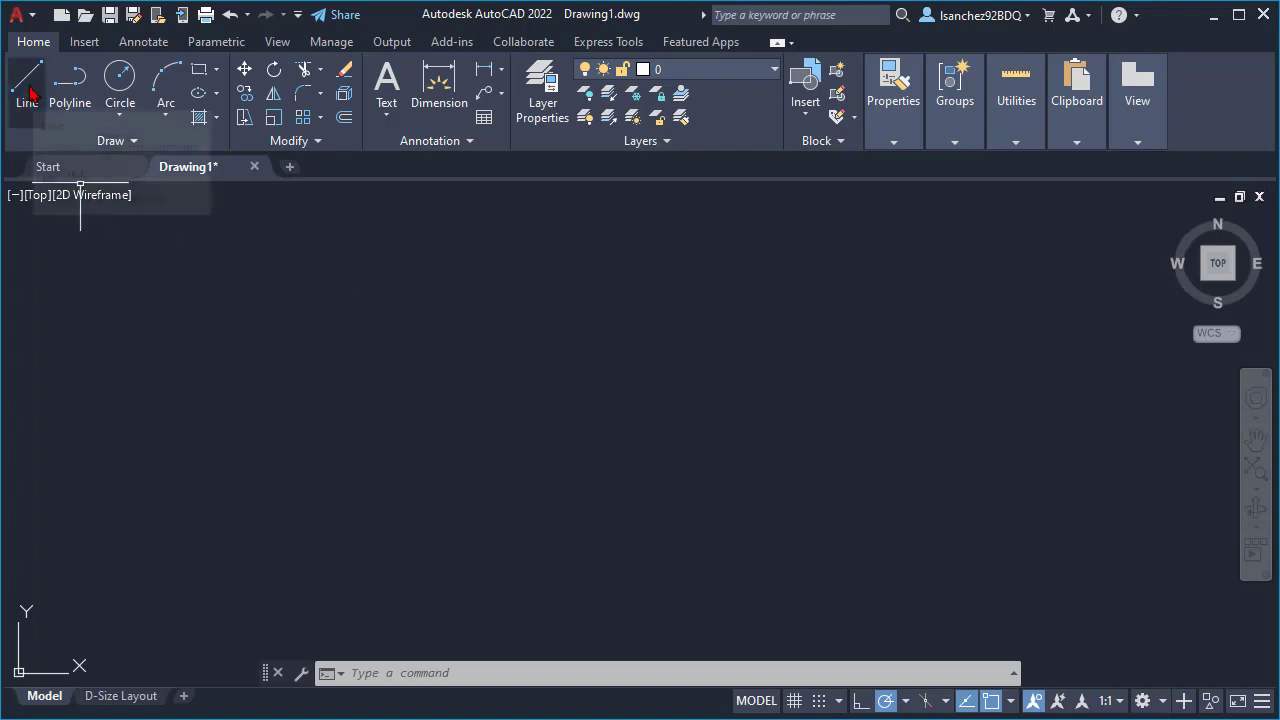
text(L)
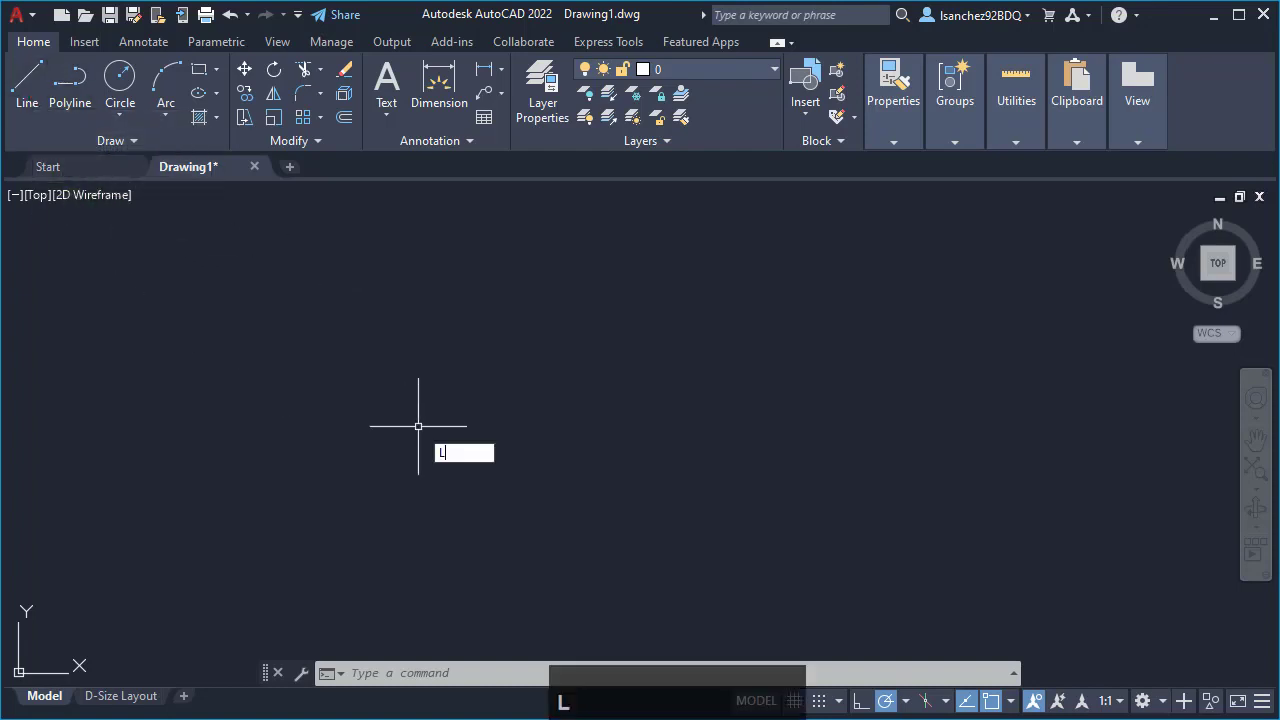
text(INE)
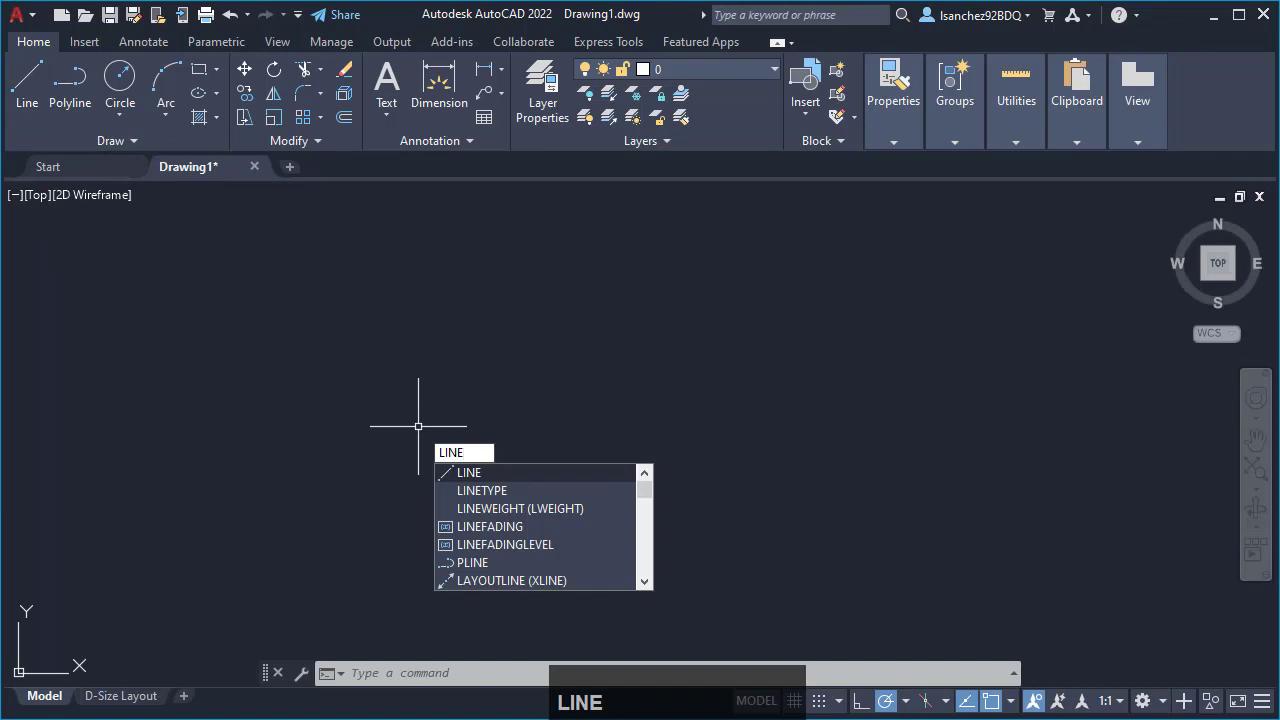
key(Return)
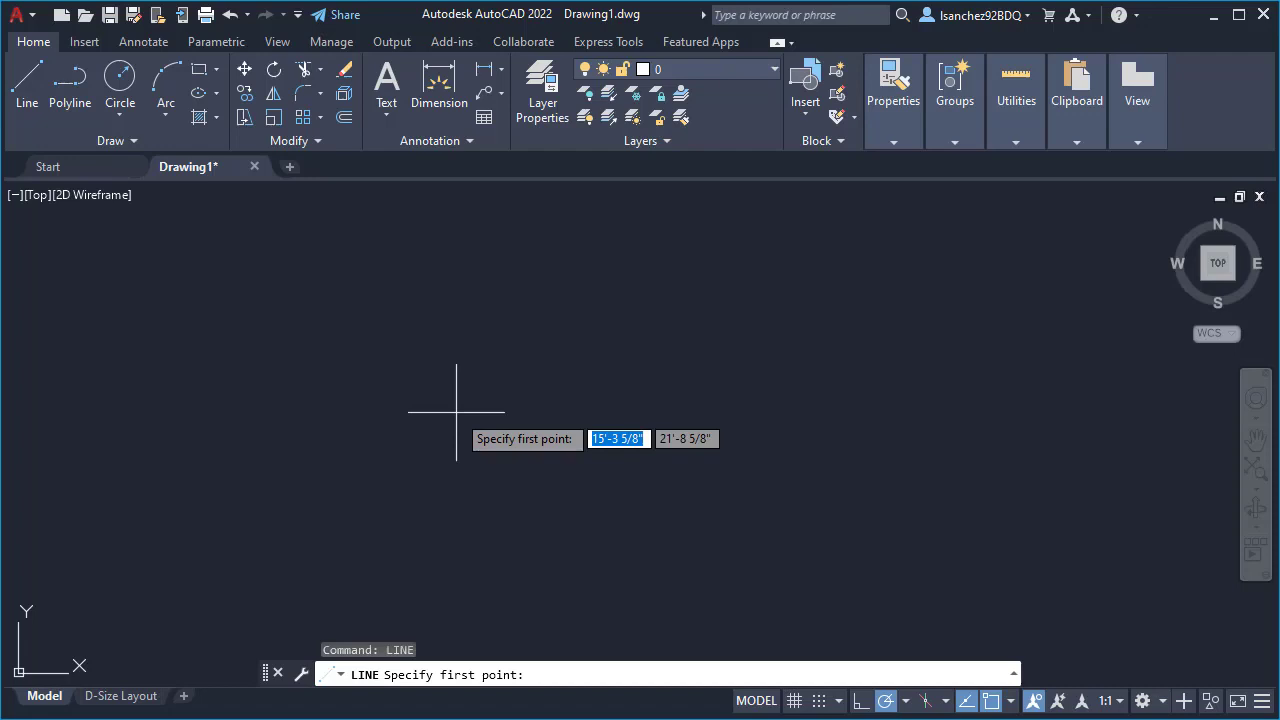
key(Escape)
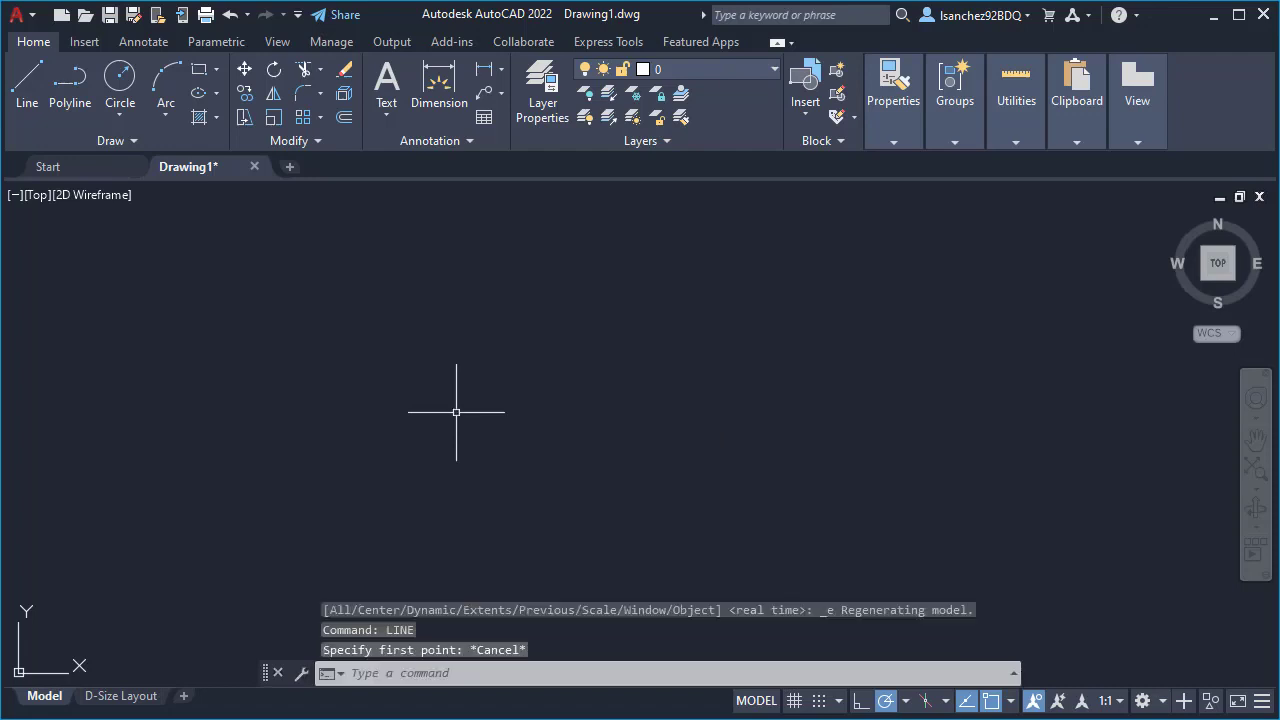
text(L)
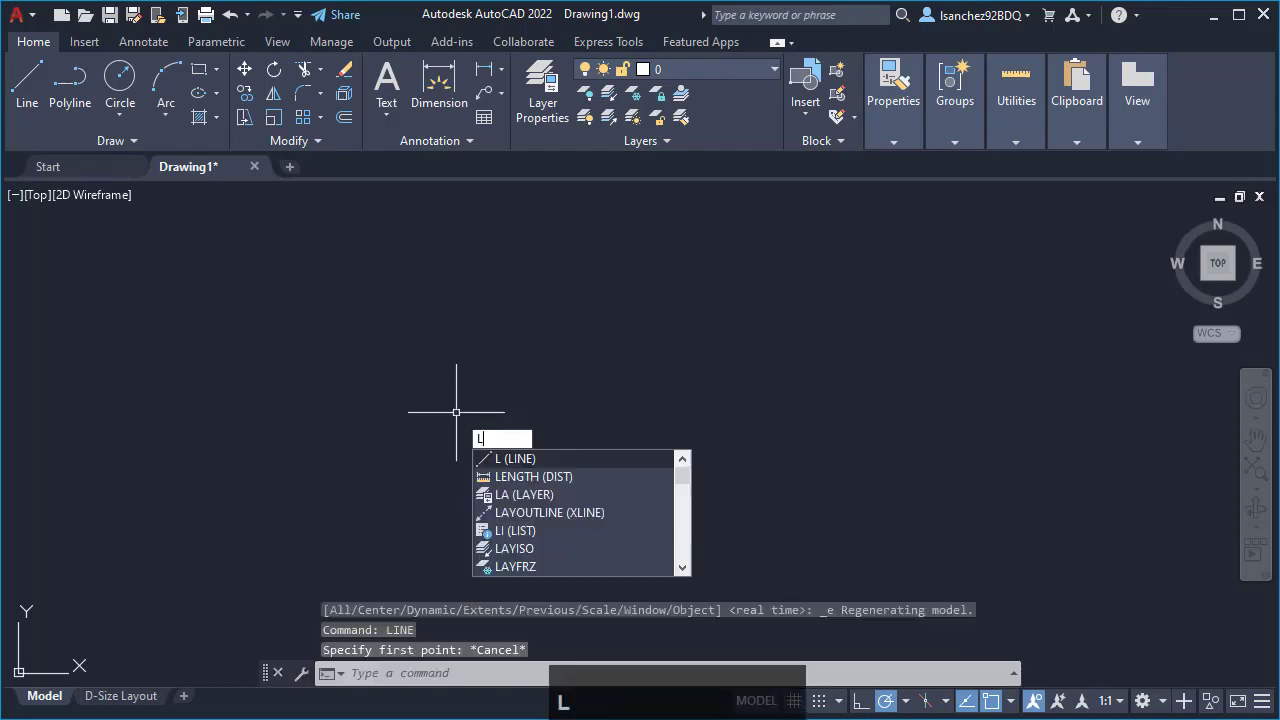
key(Return)
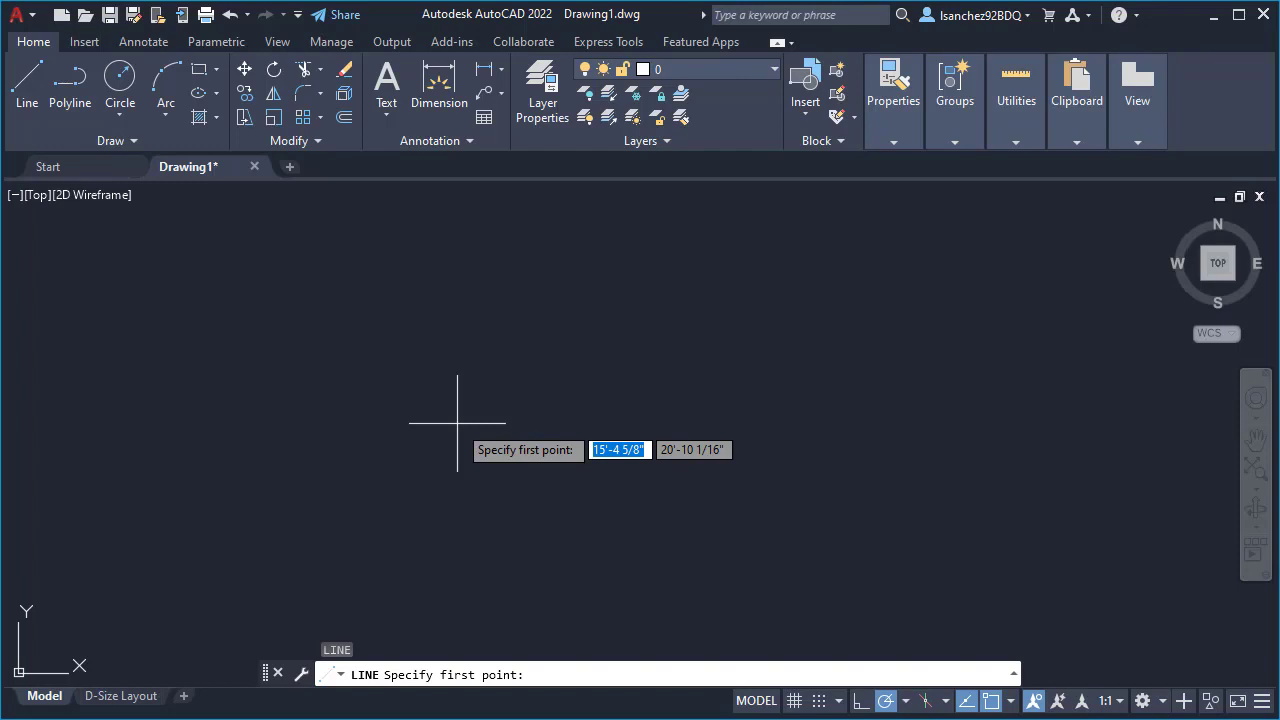
key(Escape)
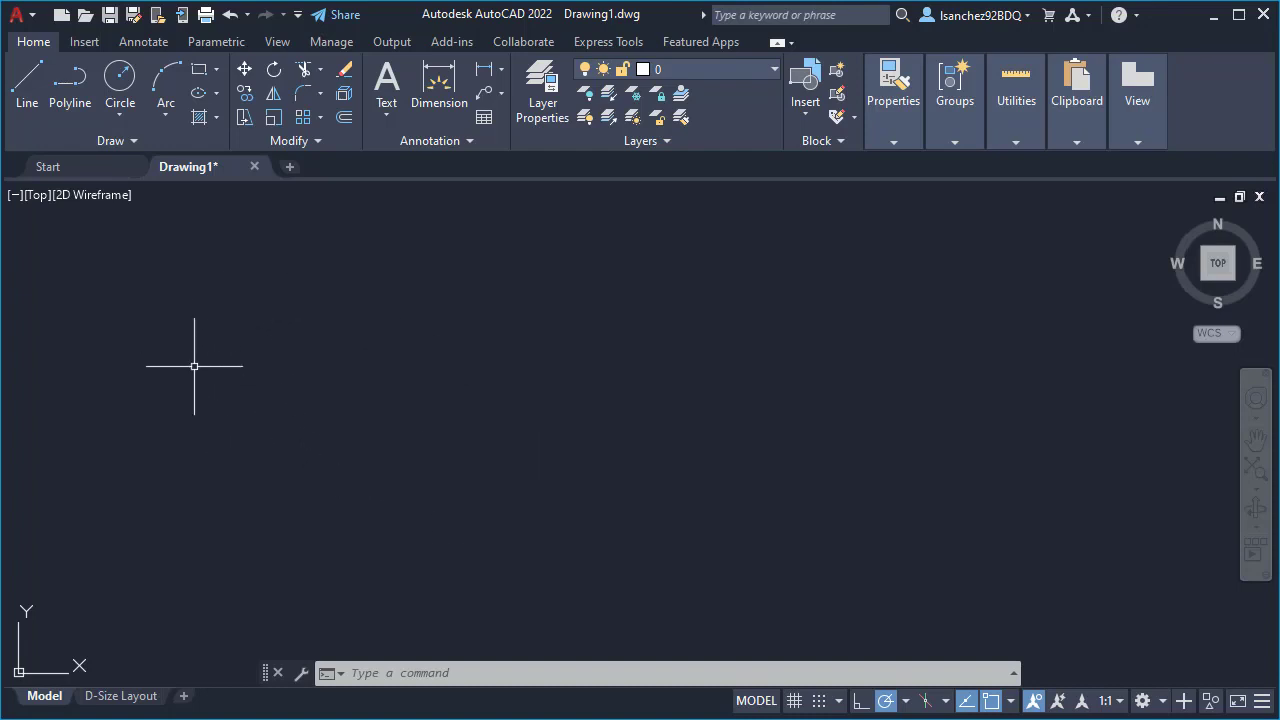
- Draw a closed seven-sided outline of connected lines, starting with an upward segment about 19'-9" long and a leftward one about 16'-11" long
click(27, 80)
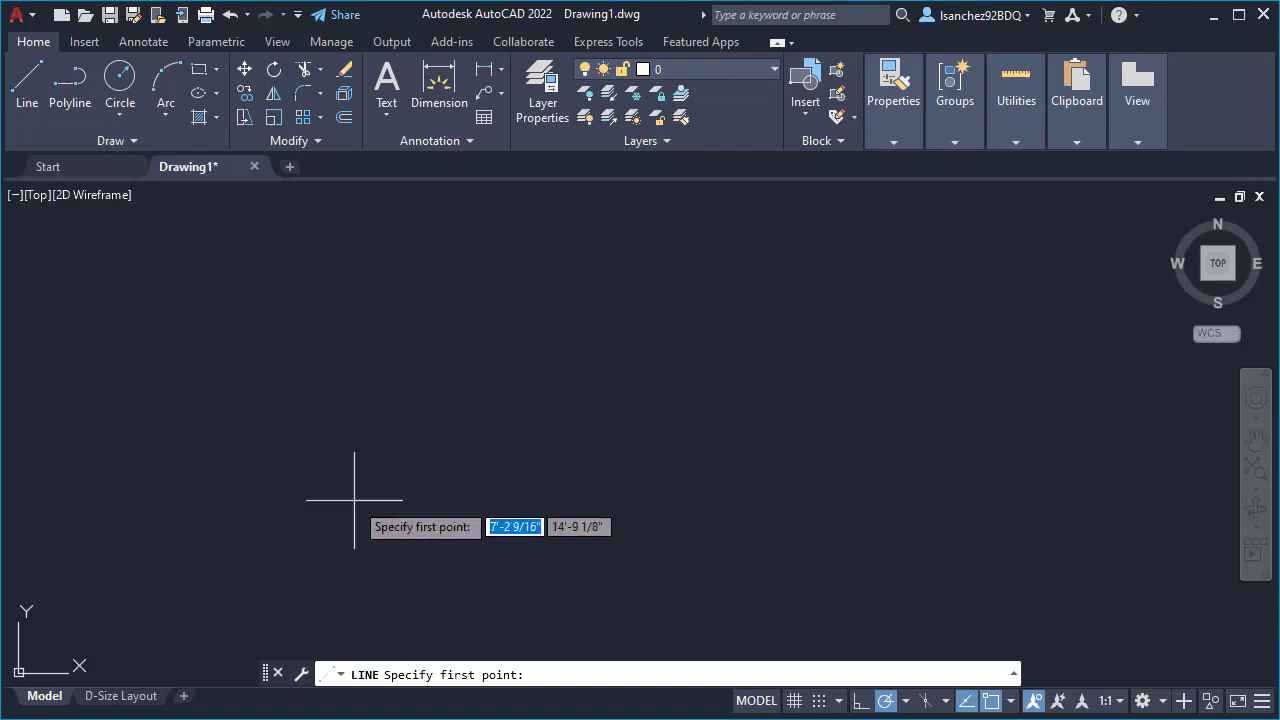
click(604, 500)
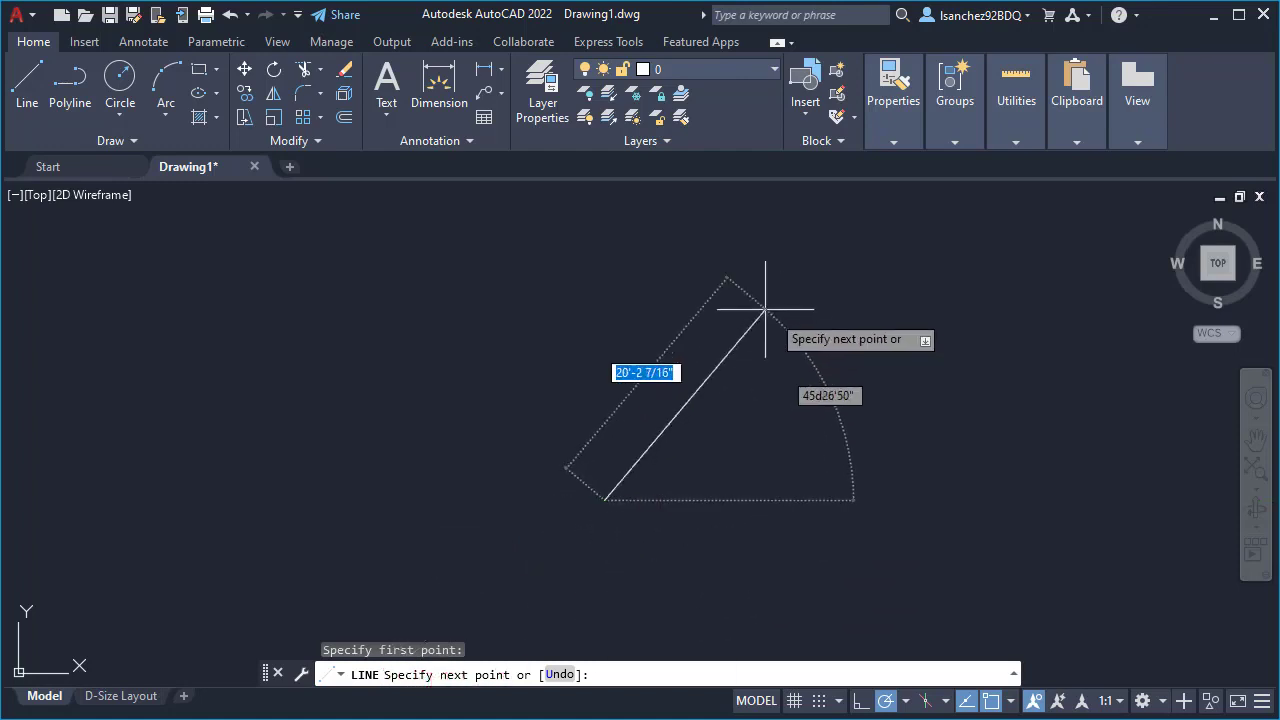
click(604, 253)
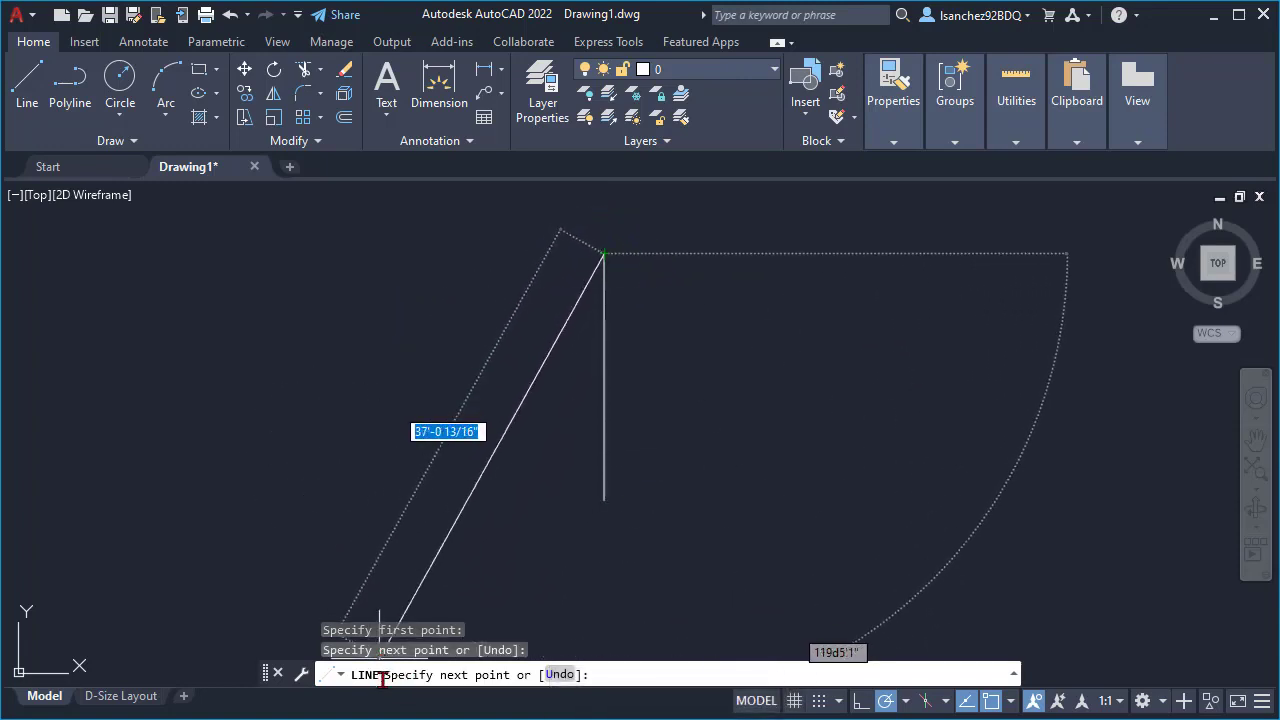
click(393, 253)
click(393, 399)
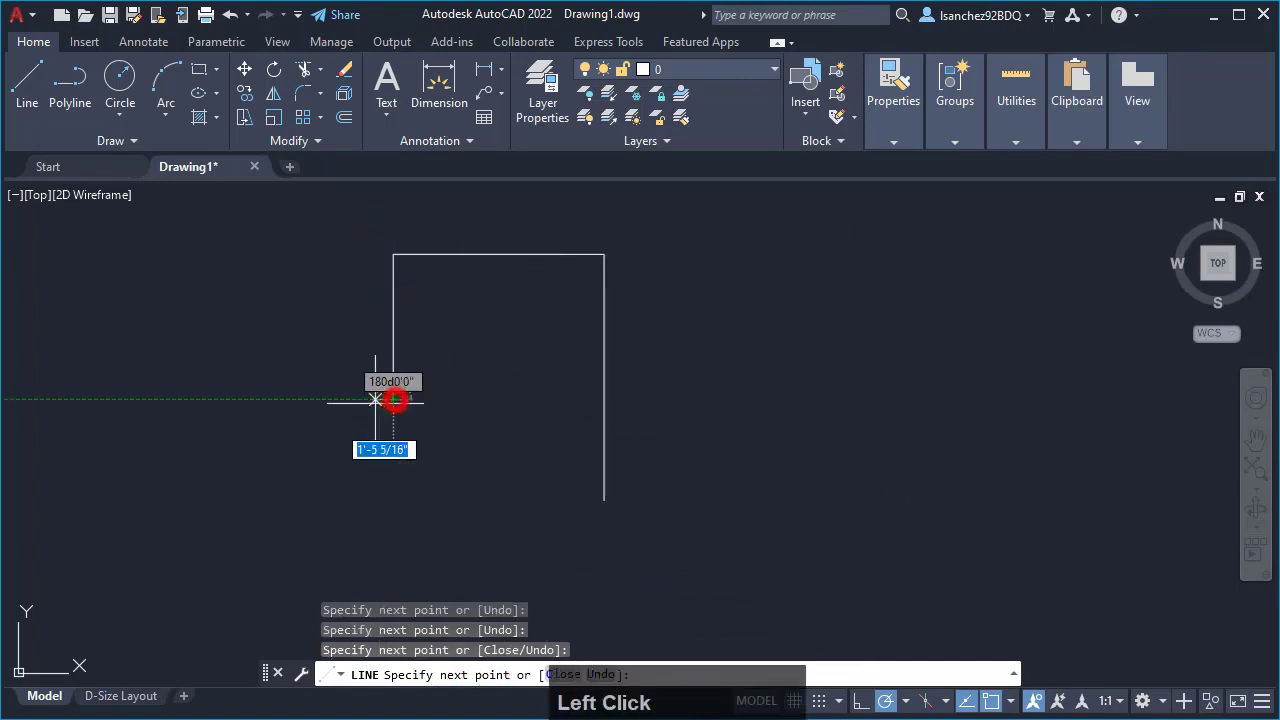
click(270, 399)
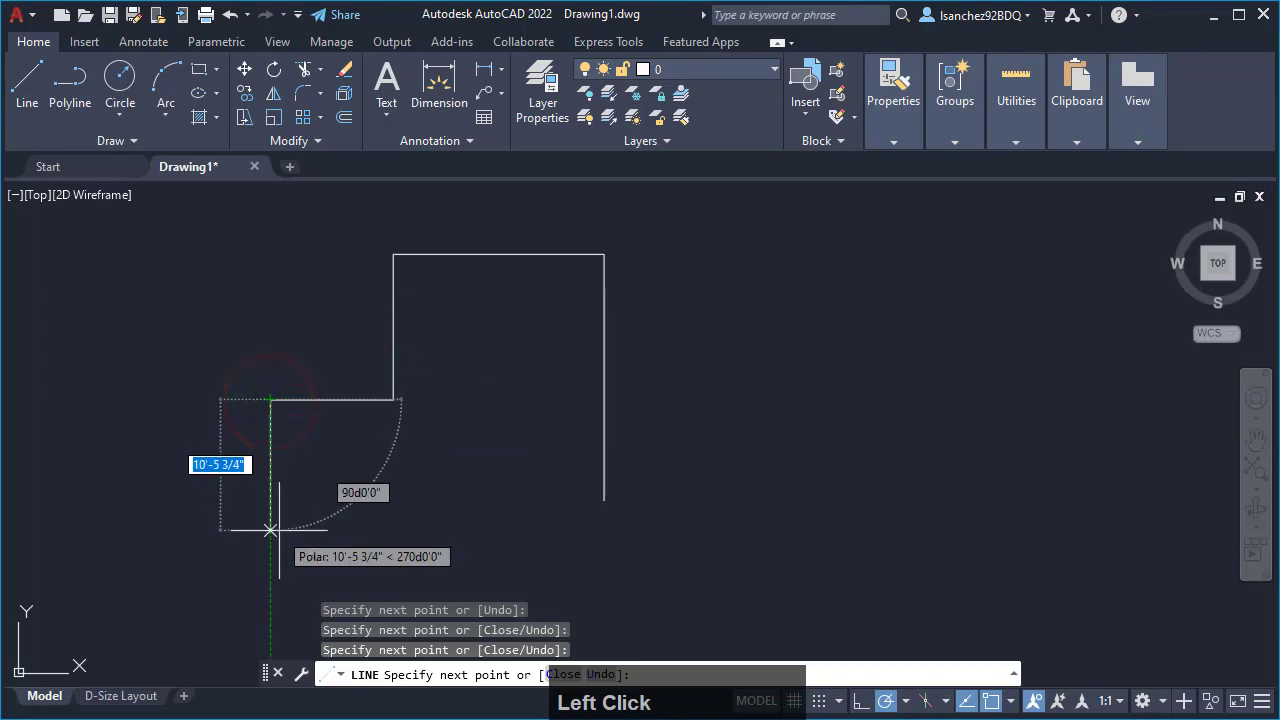
click(283, 585)
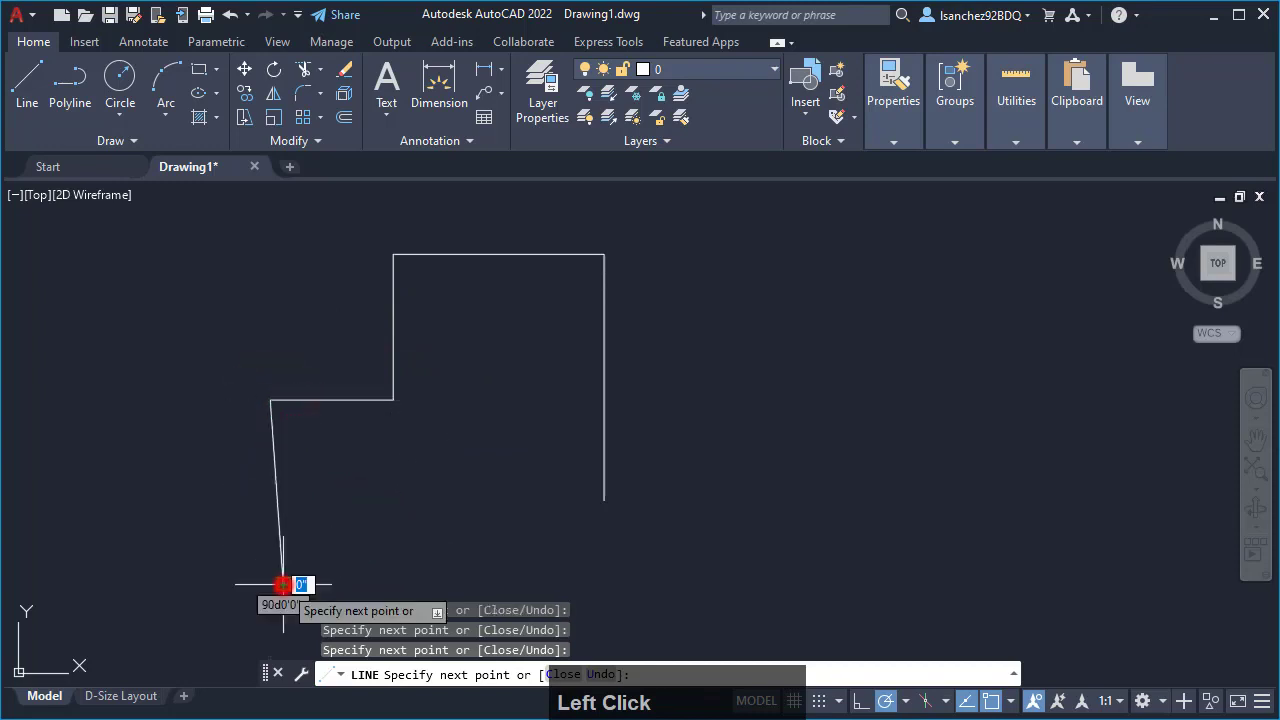
click(393, 477)
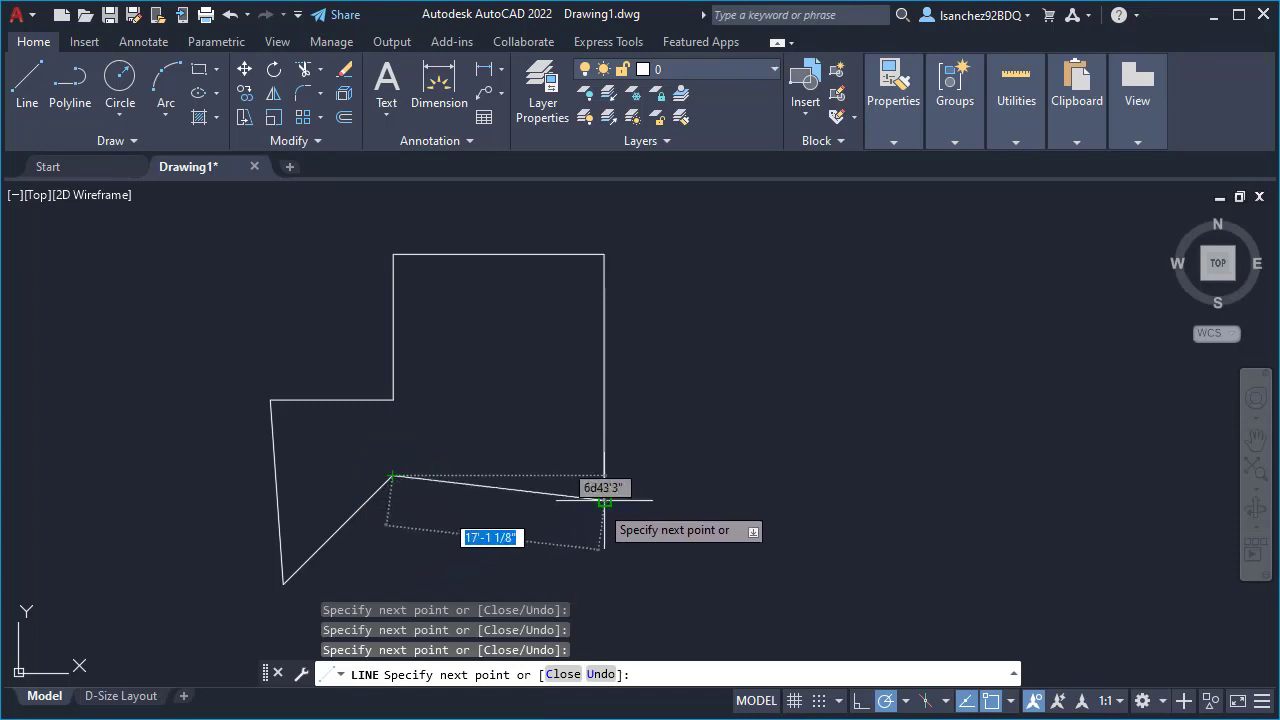
click(604, 499)
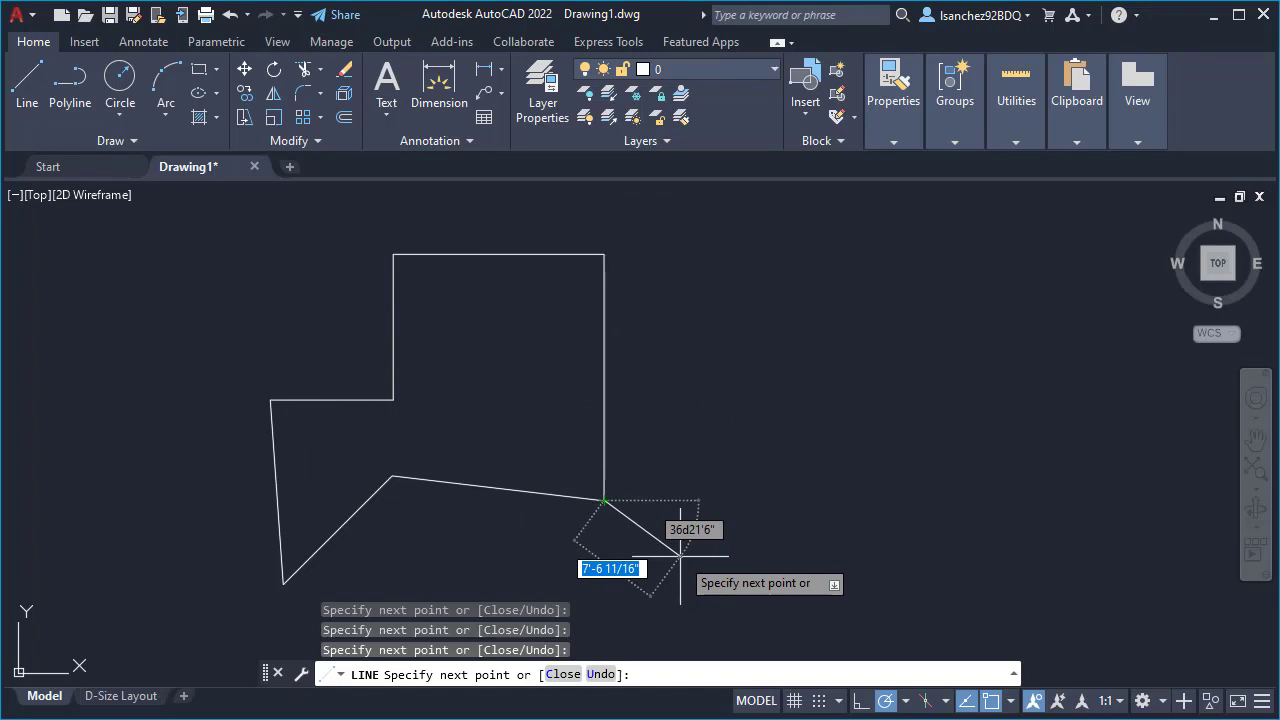
key(Escape)
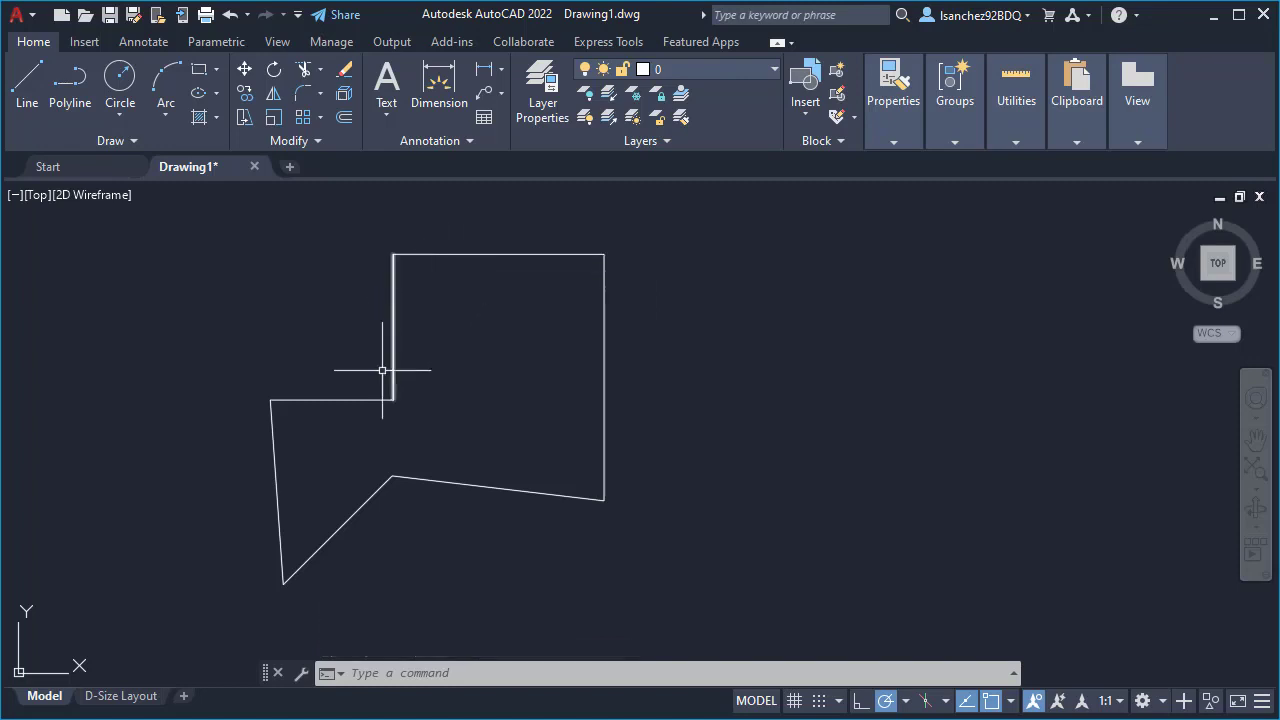
- Select the outline's short horizontal line and the steep line below it individually, and clear the selection
click(300, 397)
click(272, 450)
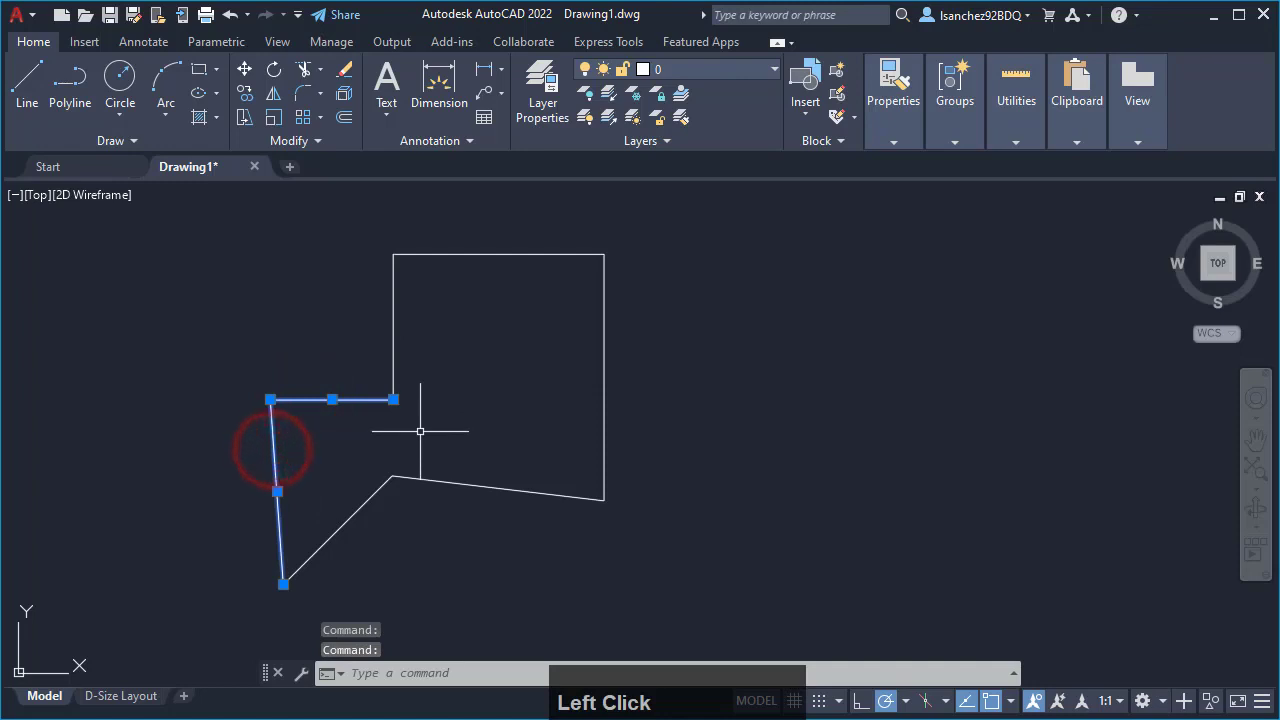
key(Escape)
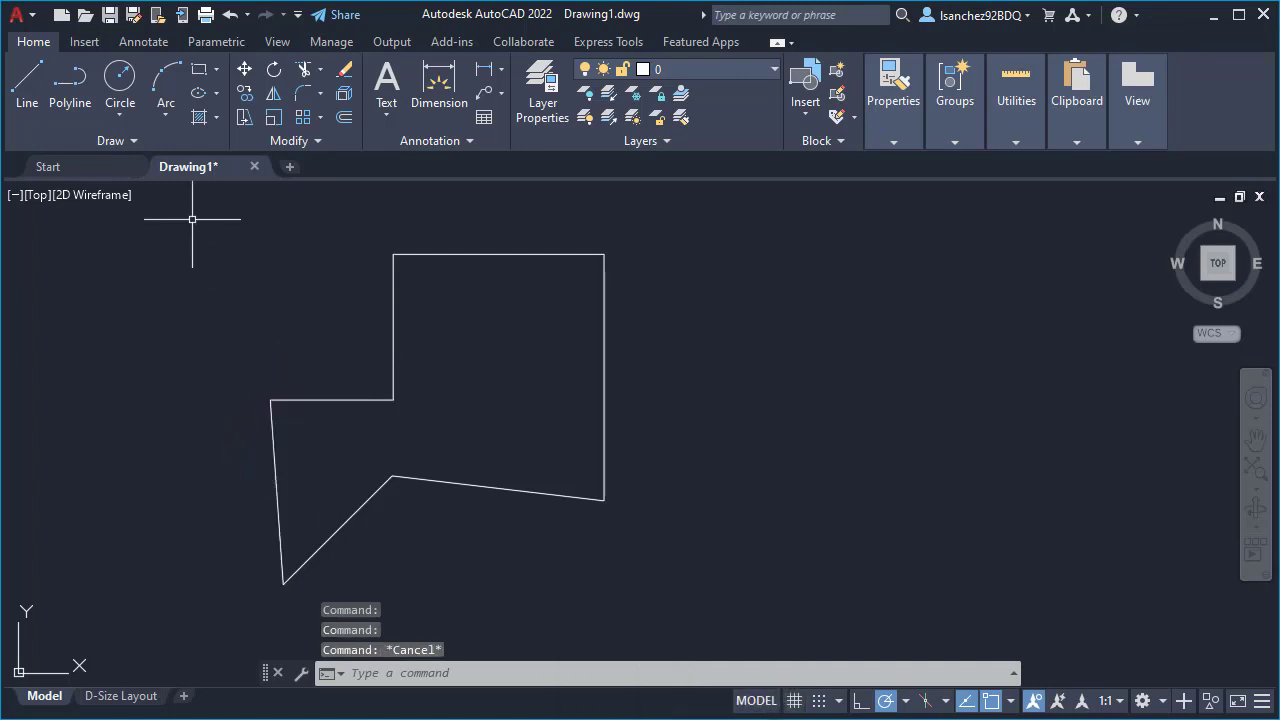
- Draw a circle with a 2' radius centred on the inner corner where the outline's short horizontal line meets the vertical line
click(122, 86)
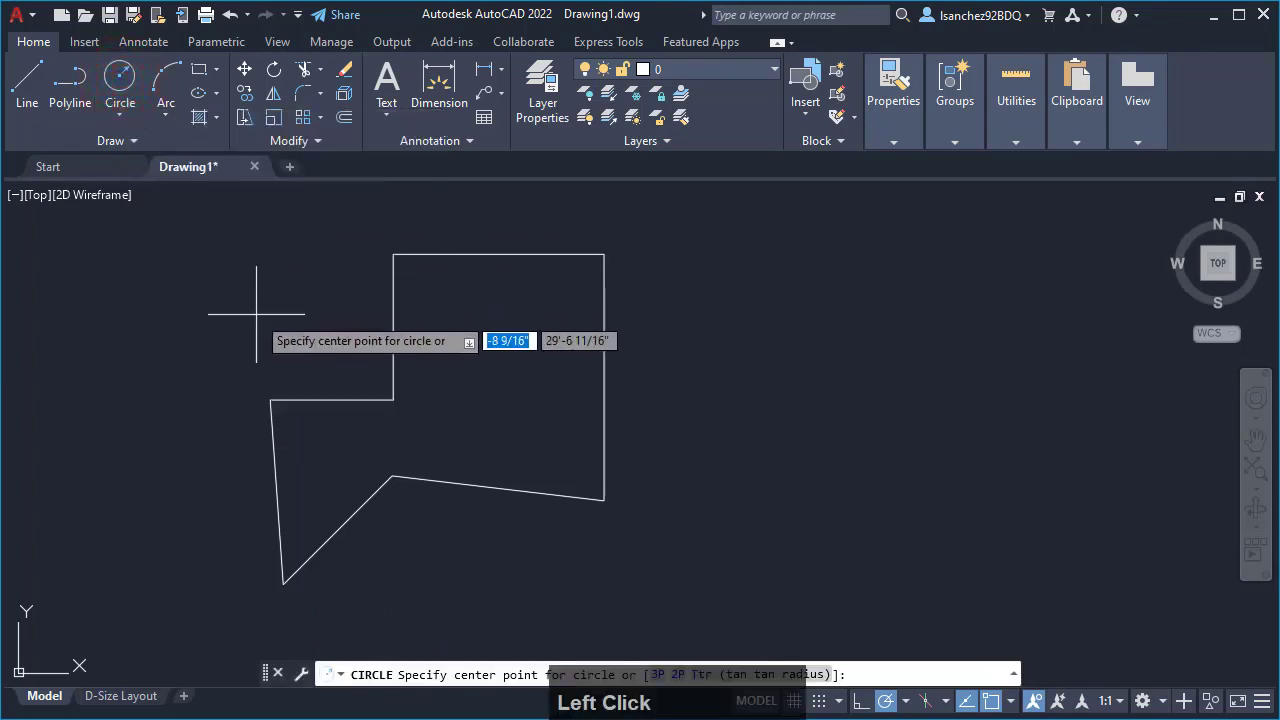
key(Escape)
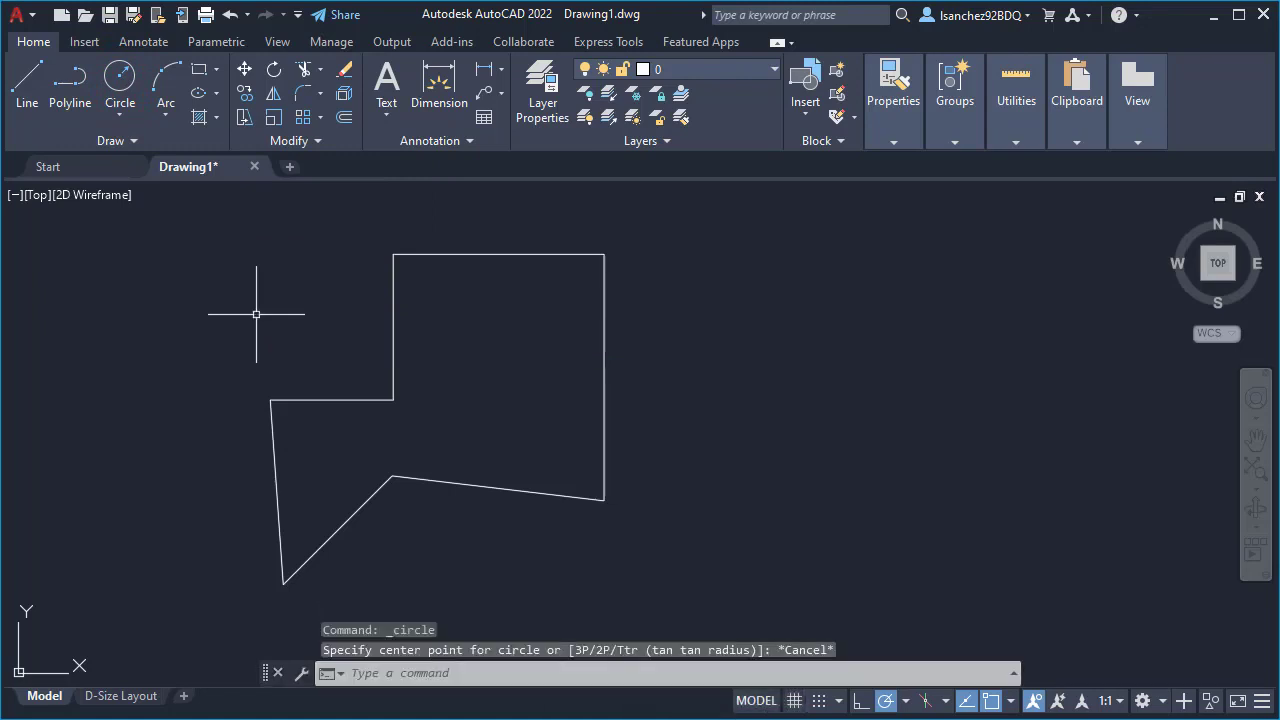
text(c)
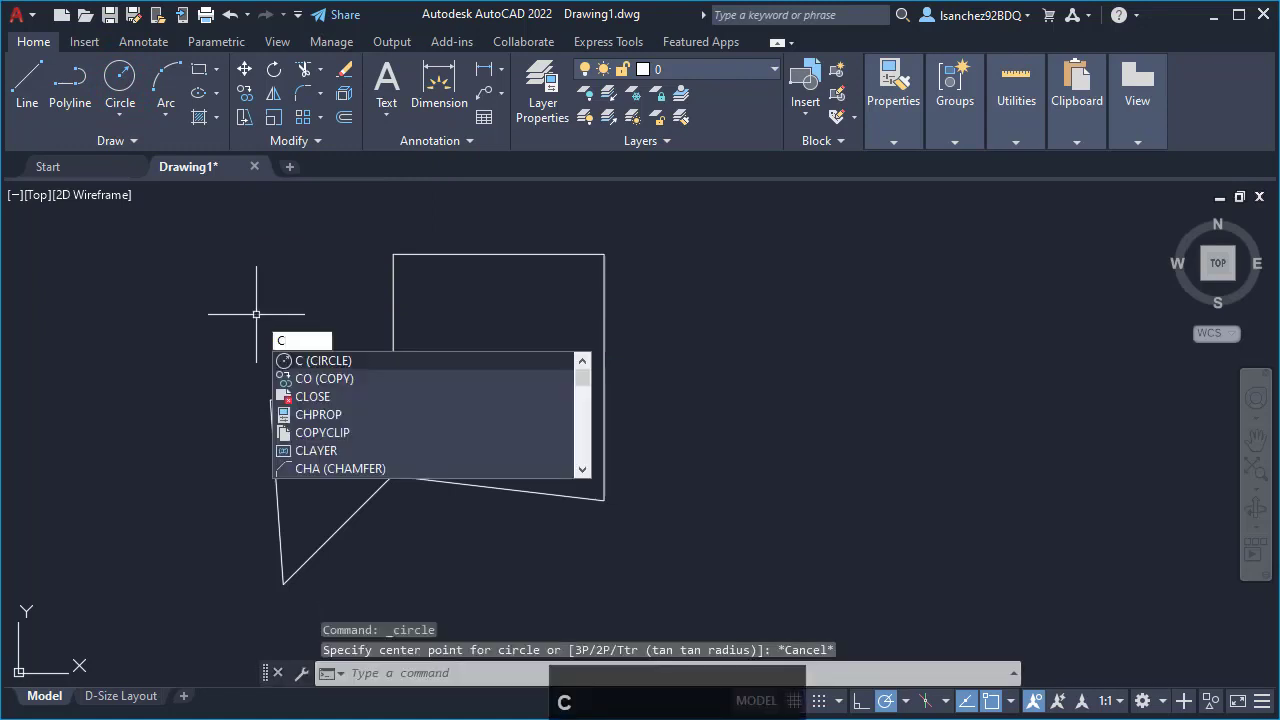
key(Return)
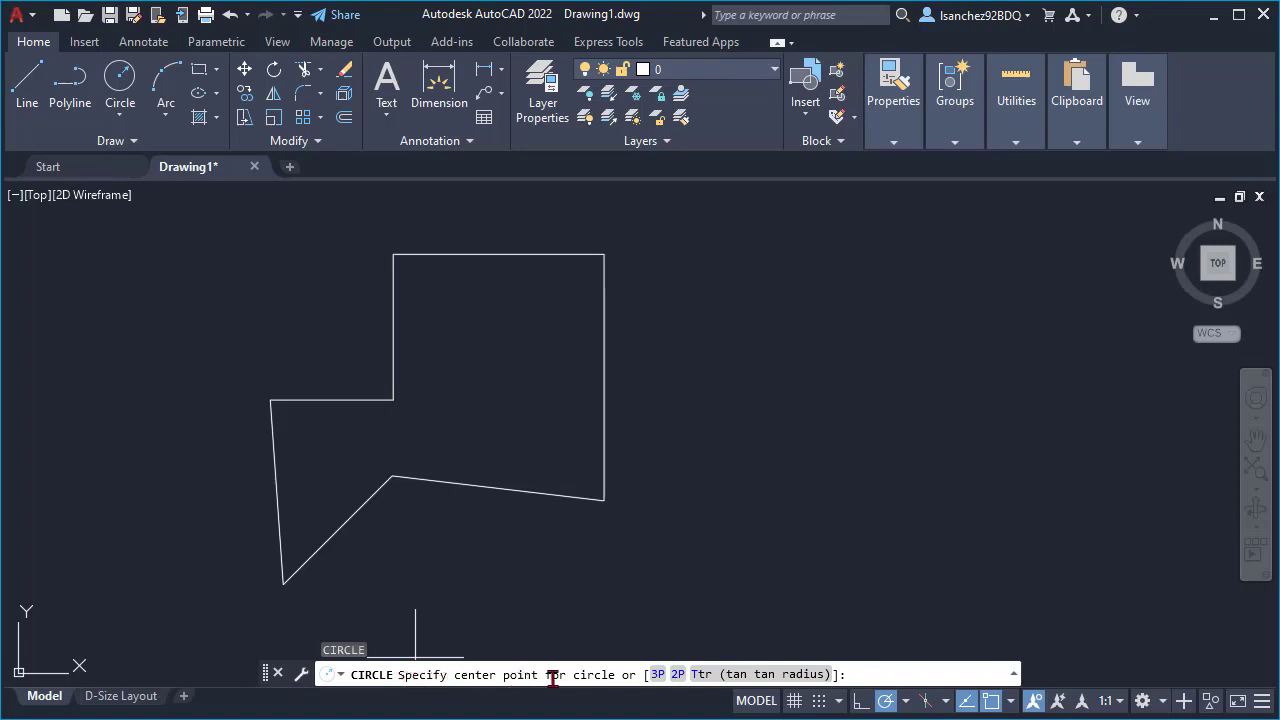
click(393, 400)
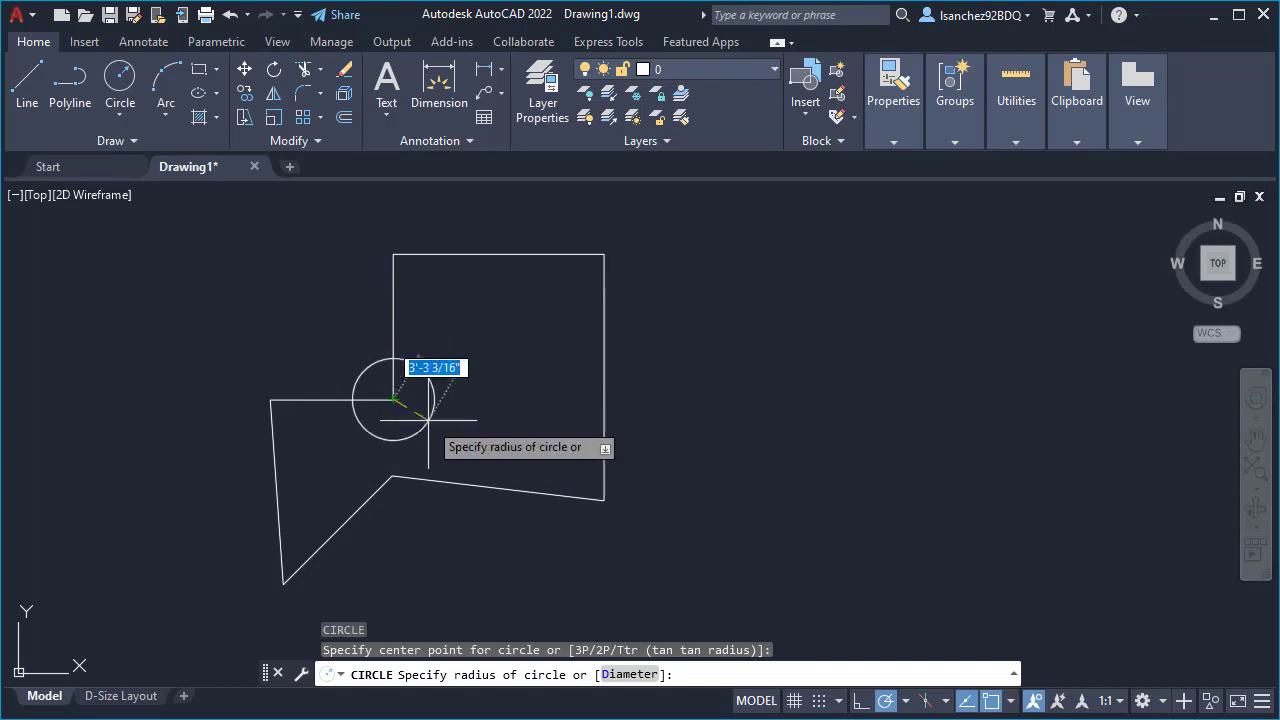
text(2)
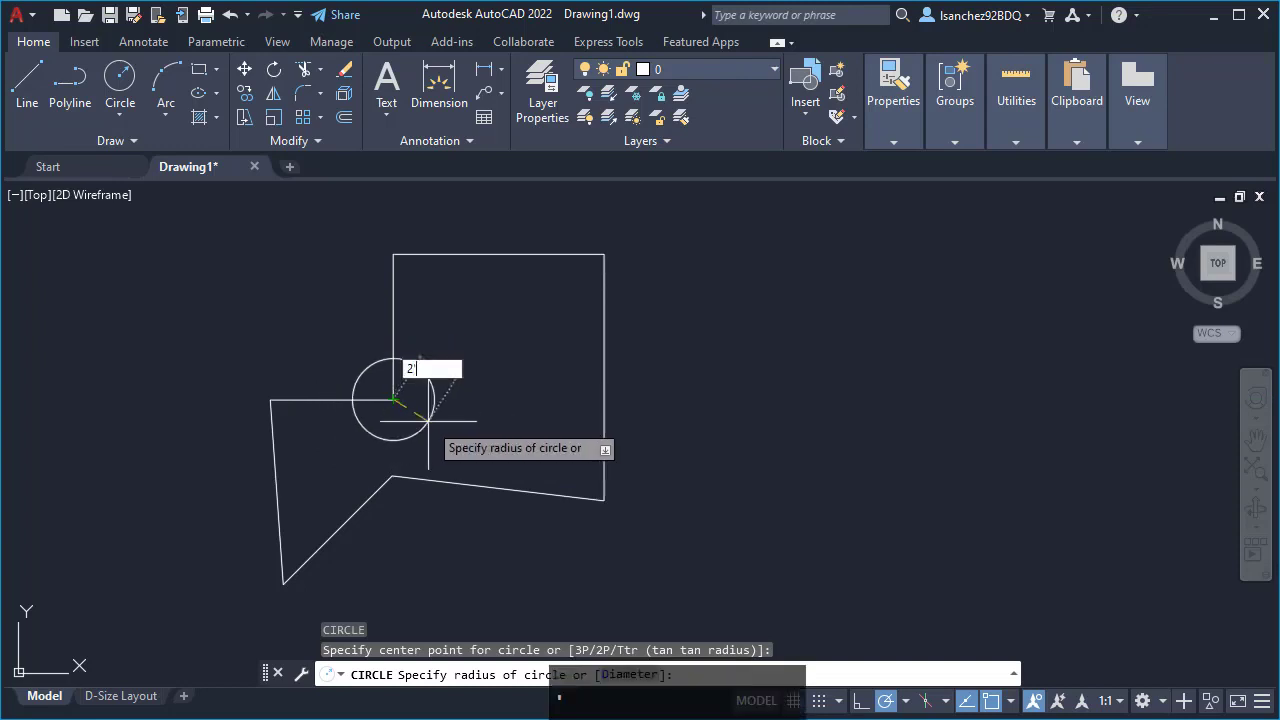
text(')
key(Return)
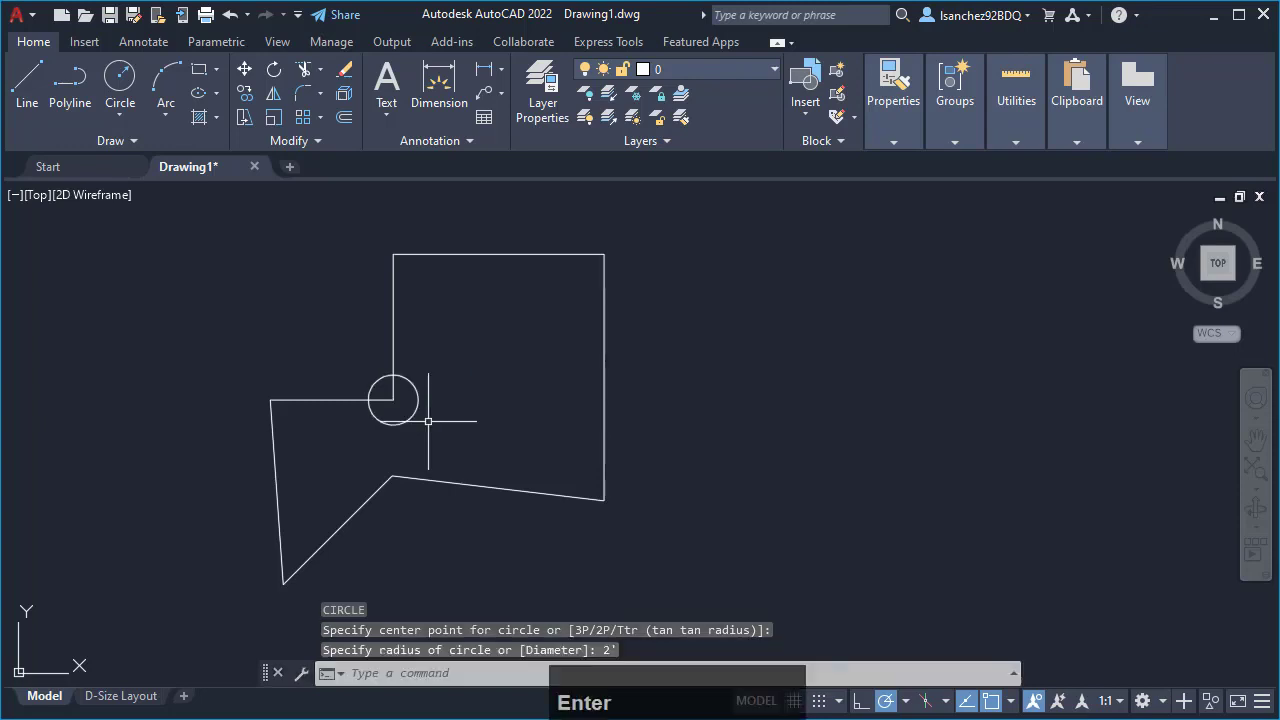
mouse_move(428, 421)
middle_down()
mouse_move(511, 451)
mouse_move(633, 436)
middle_up()
scroll(633, 436, up, 2)
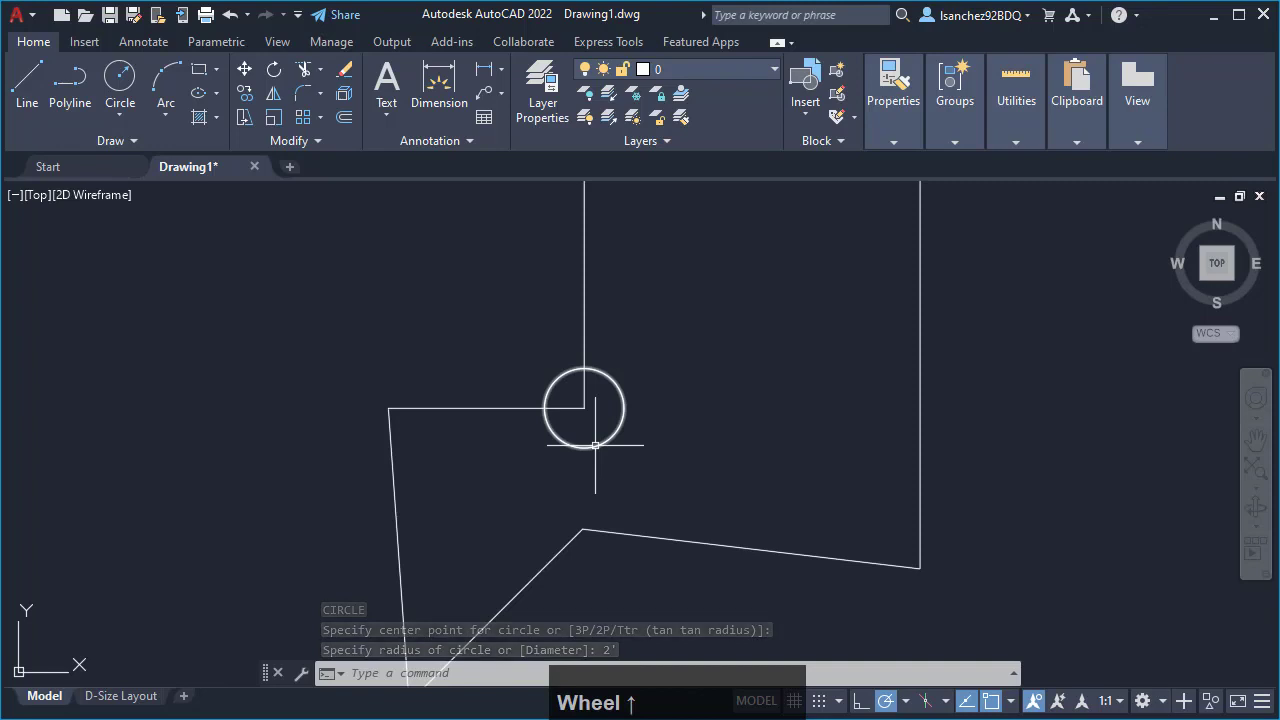
scroll(560, 450, down, 3)
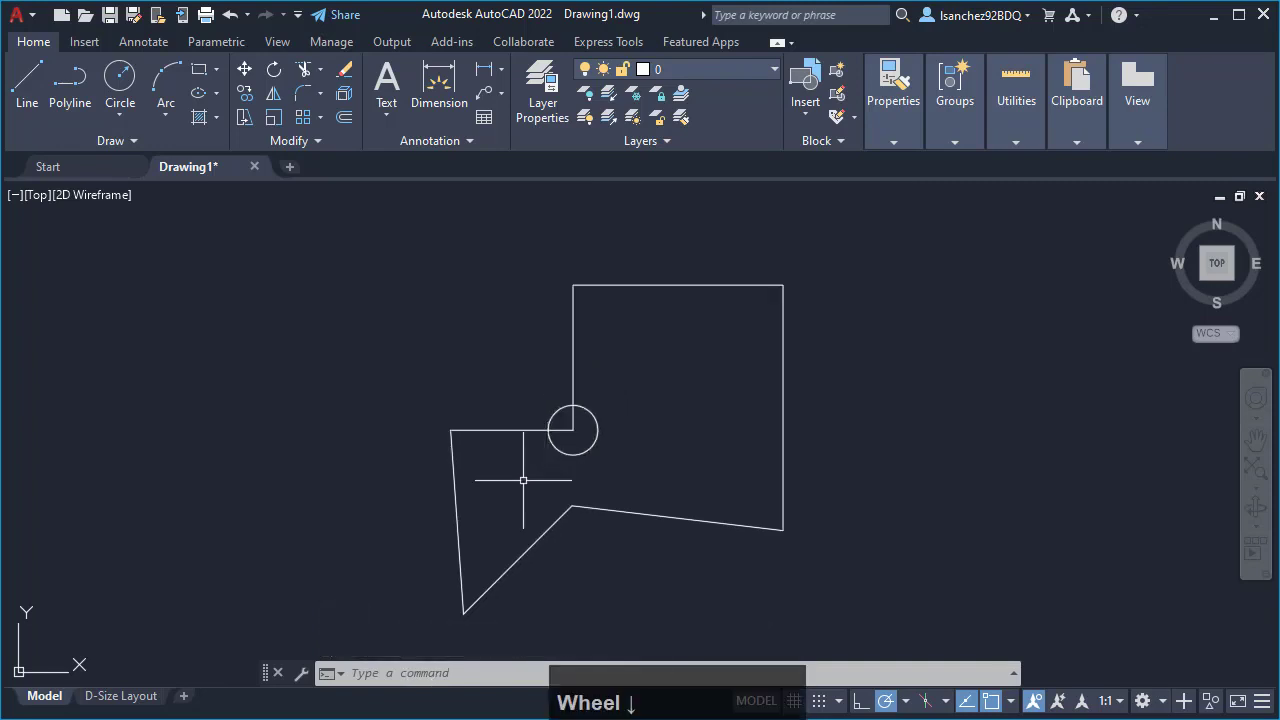
middle_drag(523, 480, 491, 443)
scroll(493, 444, down, 2)
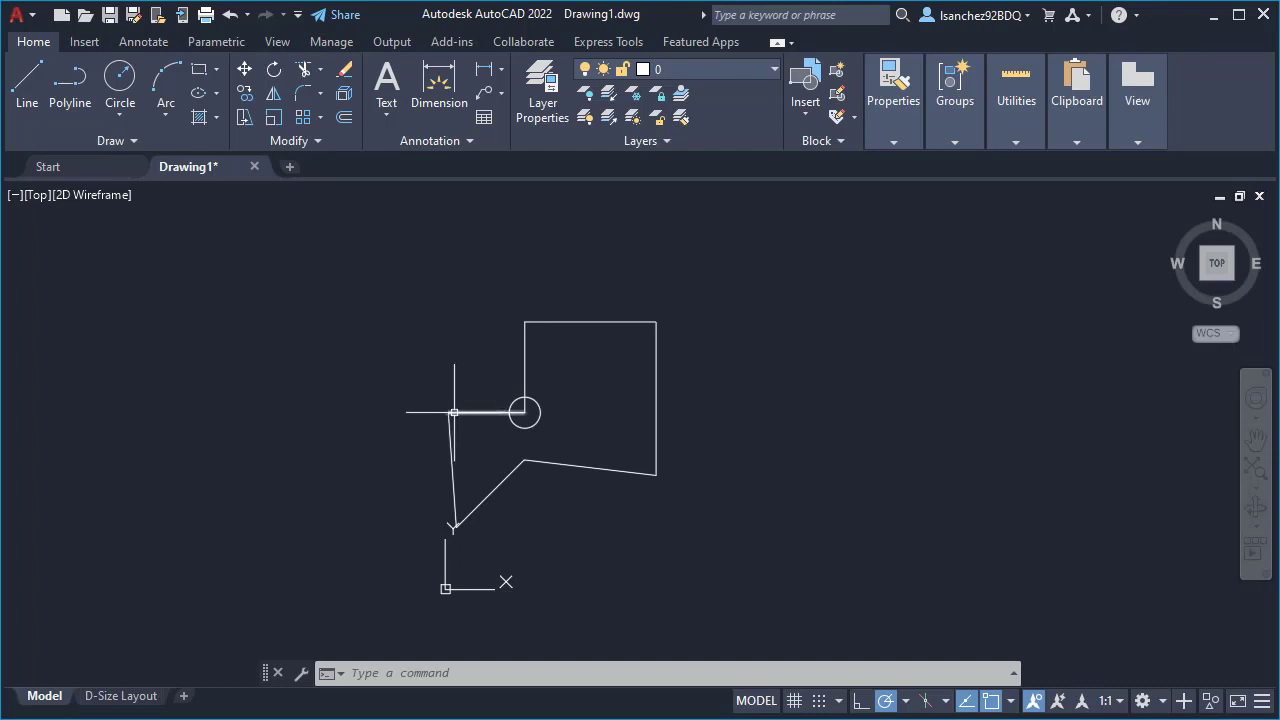
- Select the short horizontal line, the adjoining vertical line and the upper horizontal line one by one, and clear the selection
click(431, 307)
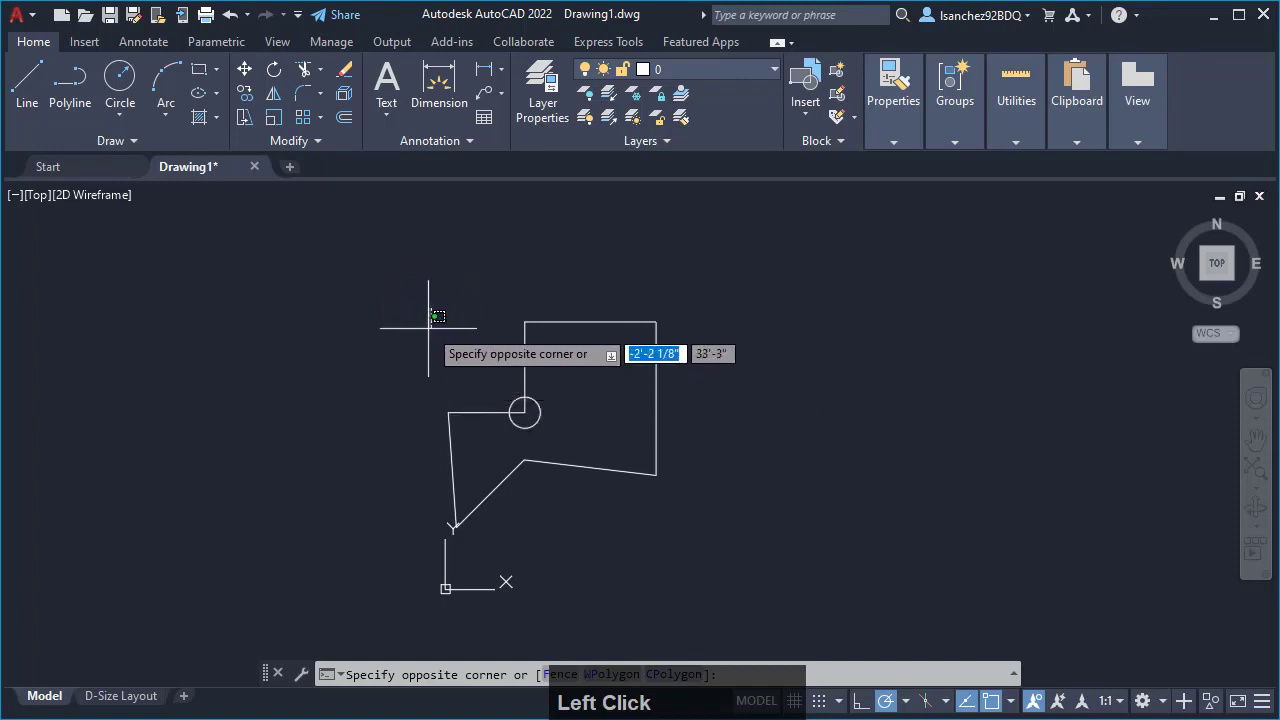
click(419, 333)
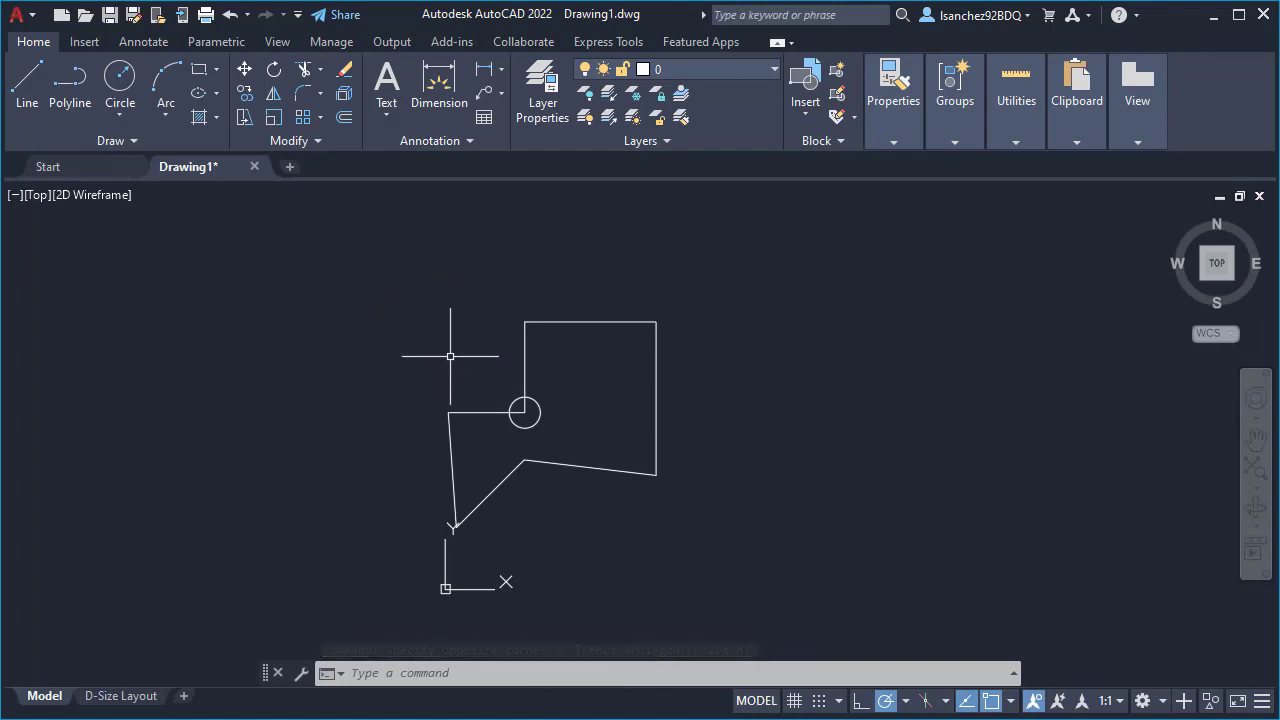
click(476, 412)
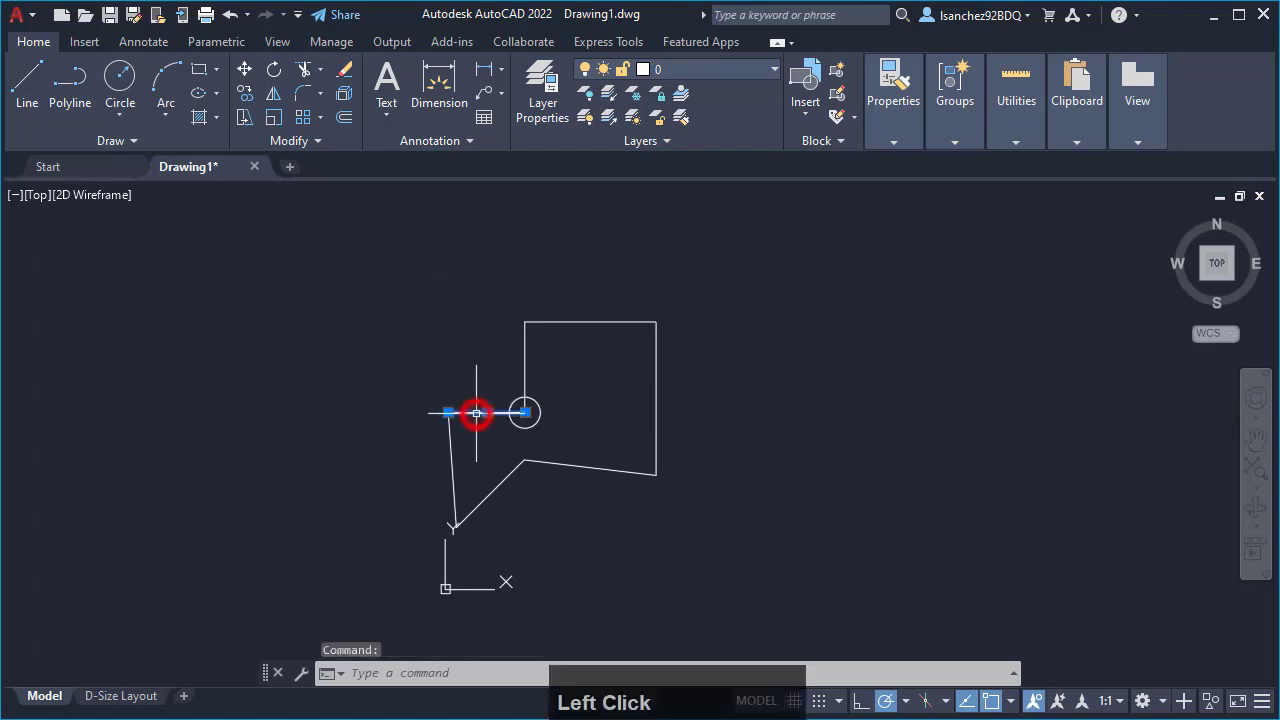
click(525, 348)
click(552, 323)
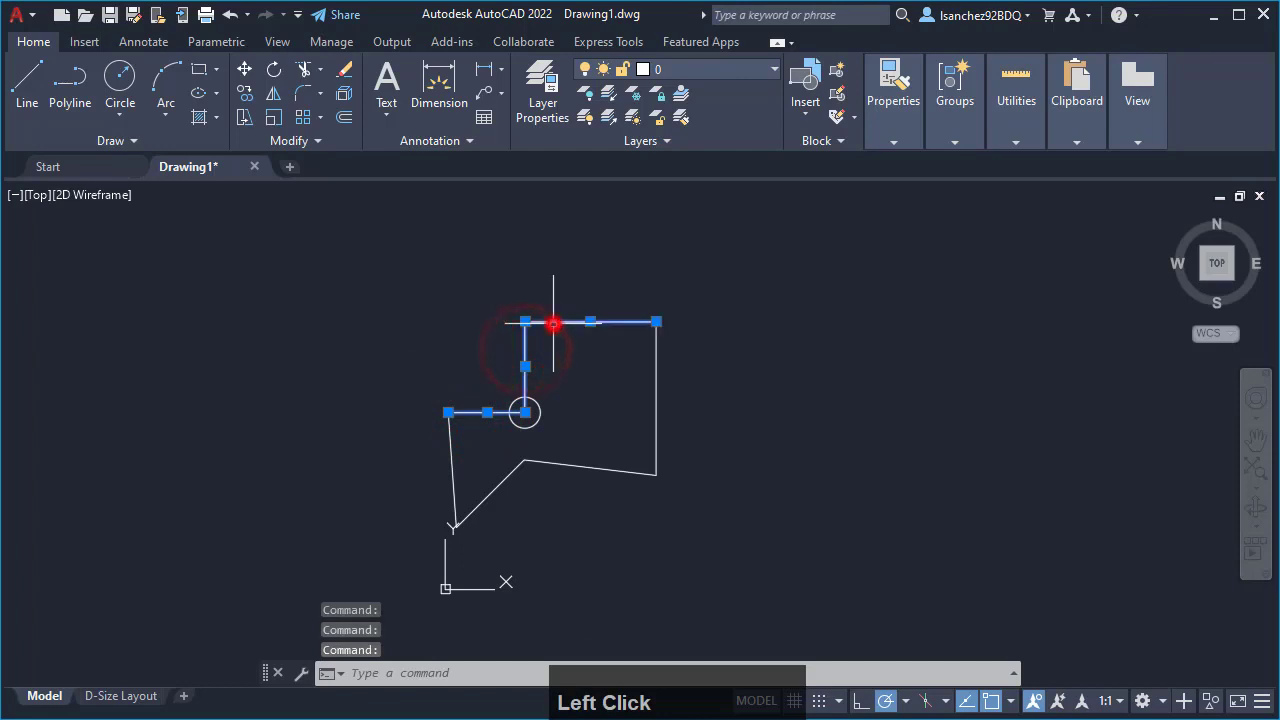
key(Escape)
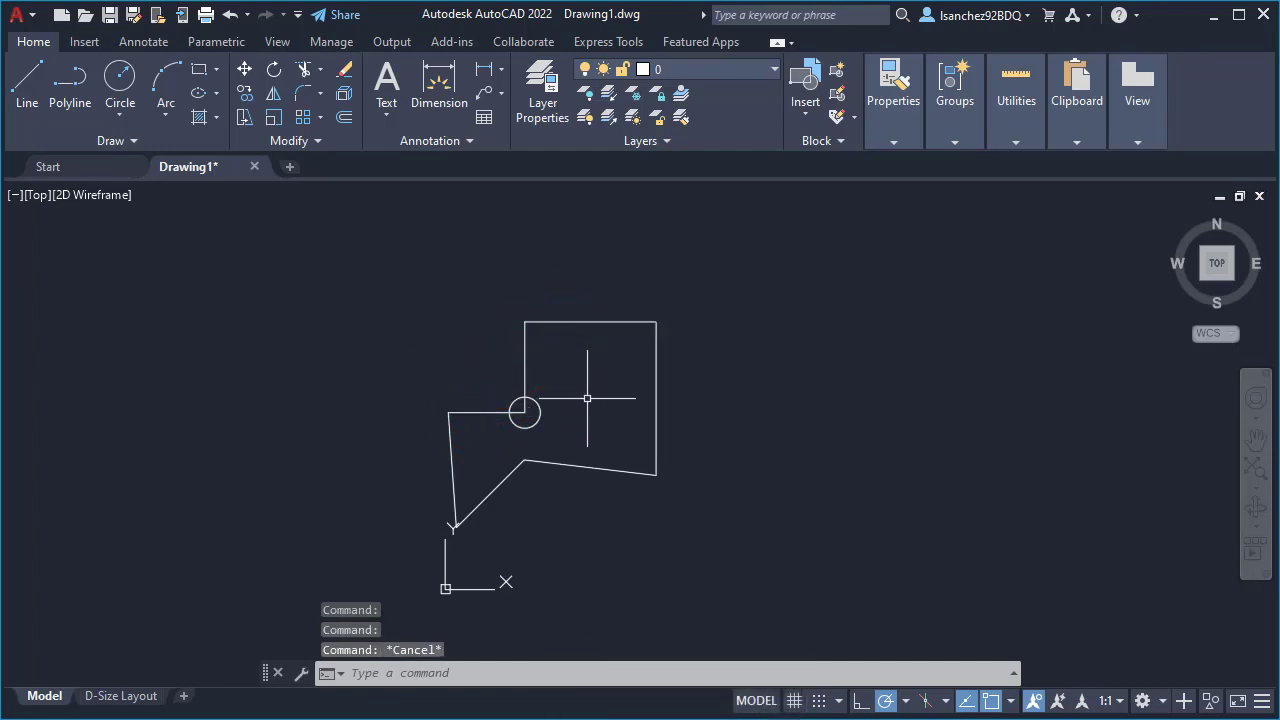
- Try a crossing selection box in the empty area beside the outline and a window selection box over its upper-left area
scroll(588, 395, up, 2)
middle_drag(591, 403, 678, 414)
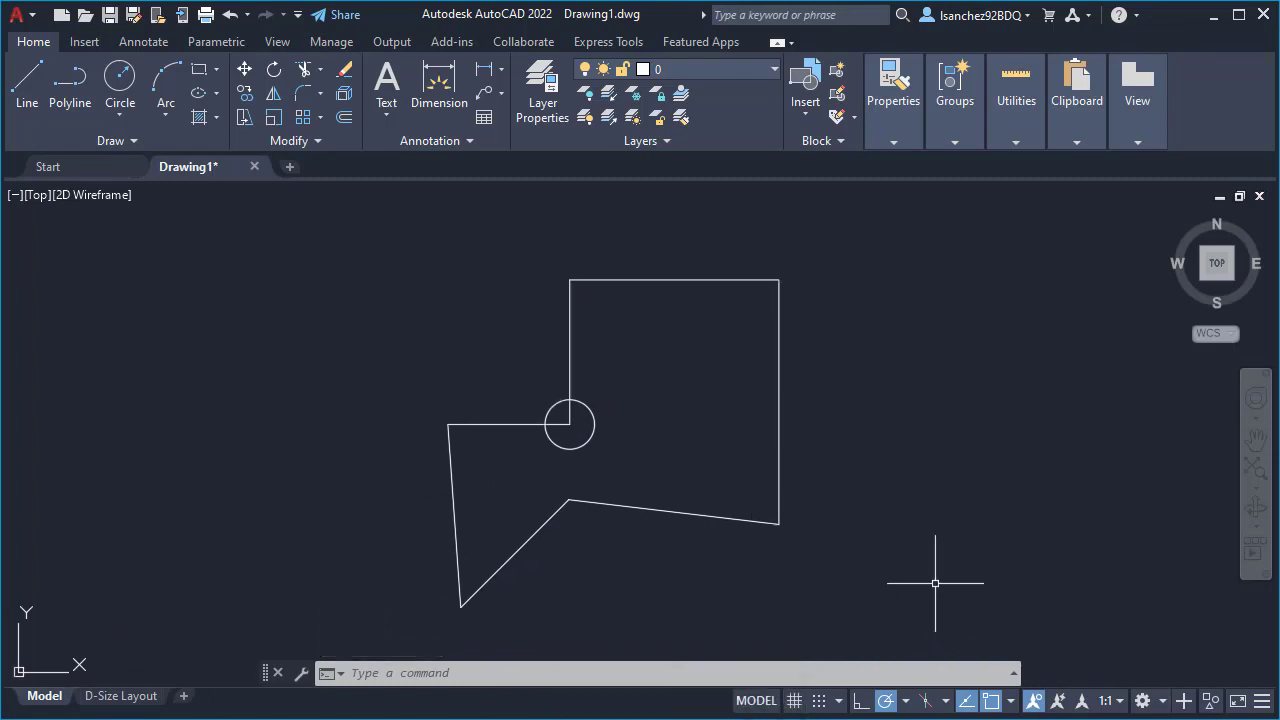
click(1097, 608)
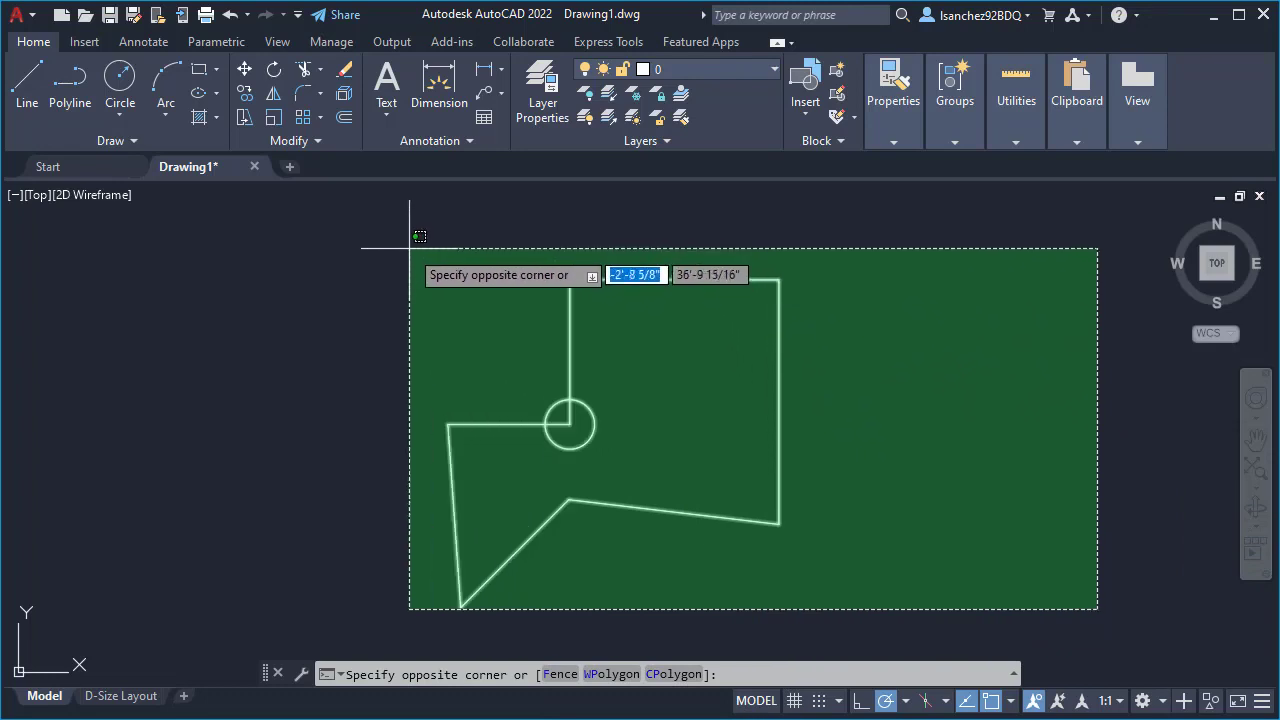
click(869, 500)
click(302, 252)
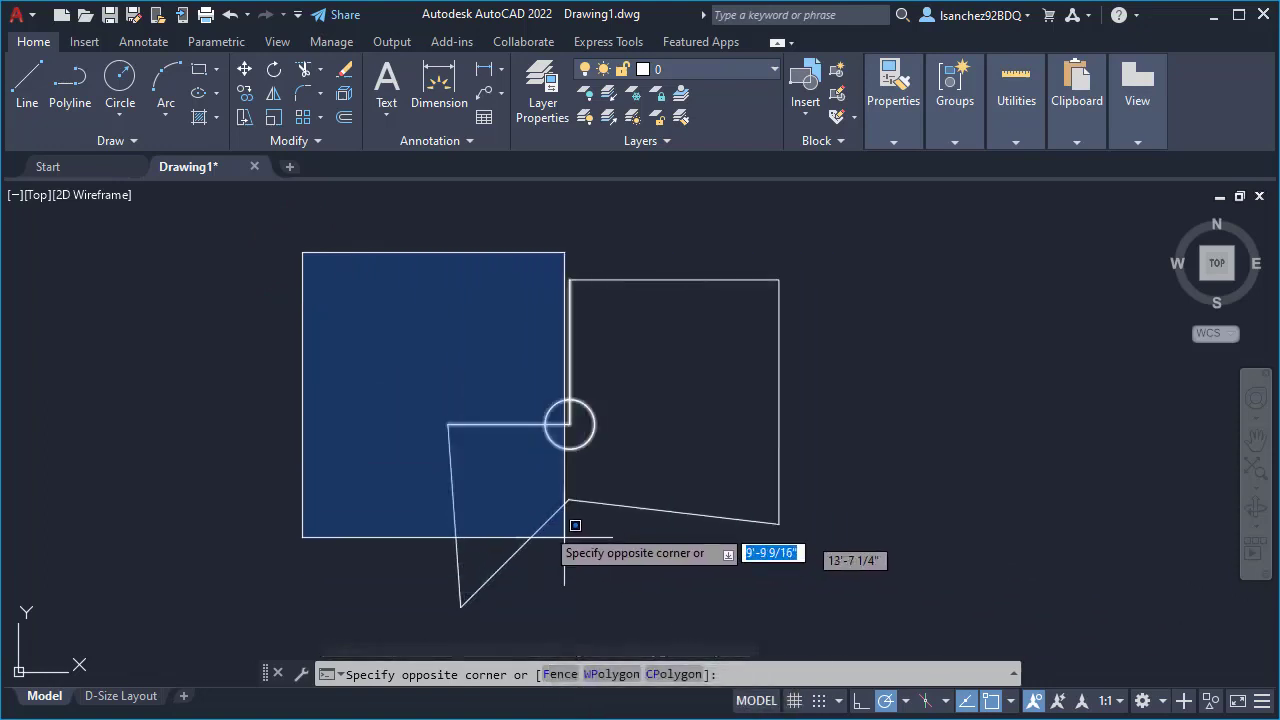
click(458, 383)
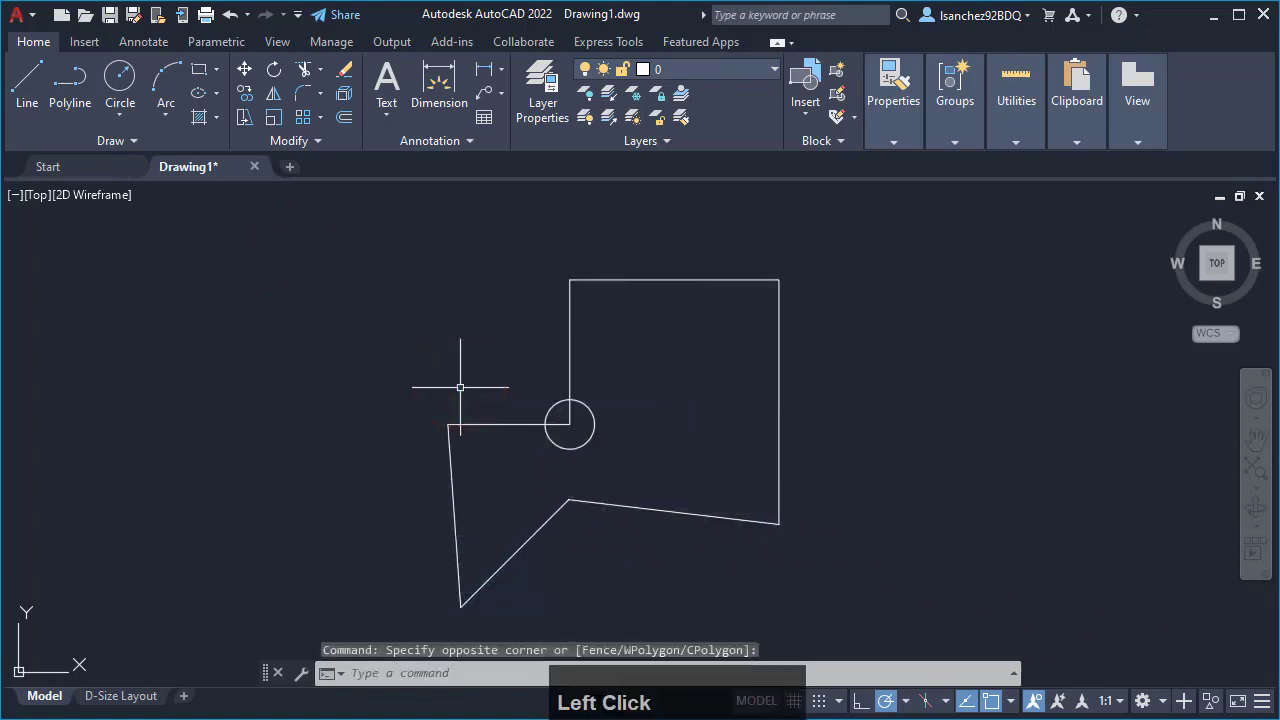
- Select the outline's tall vertical line and two lower sloping lines with a crossing window, and clear the selection
click(858, 592)
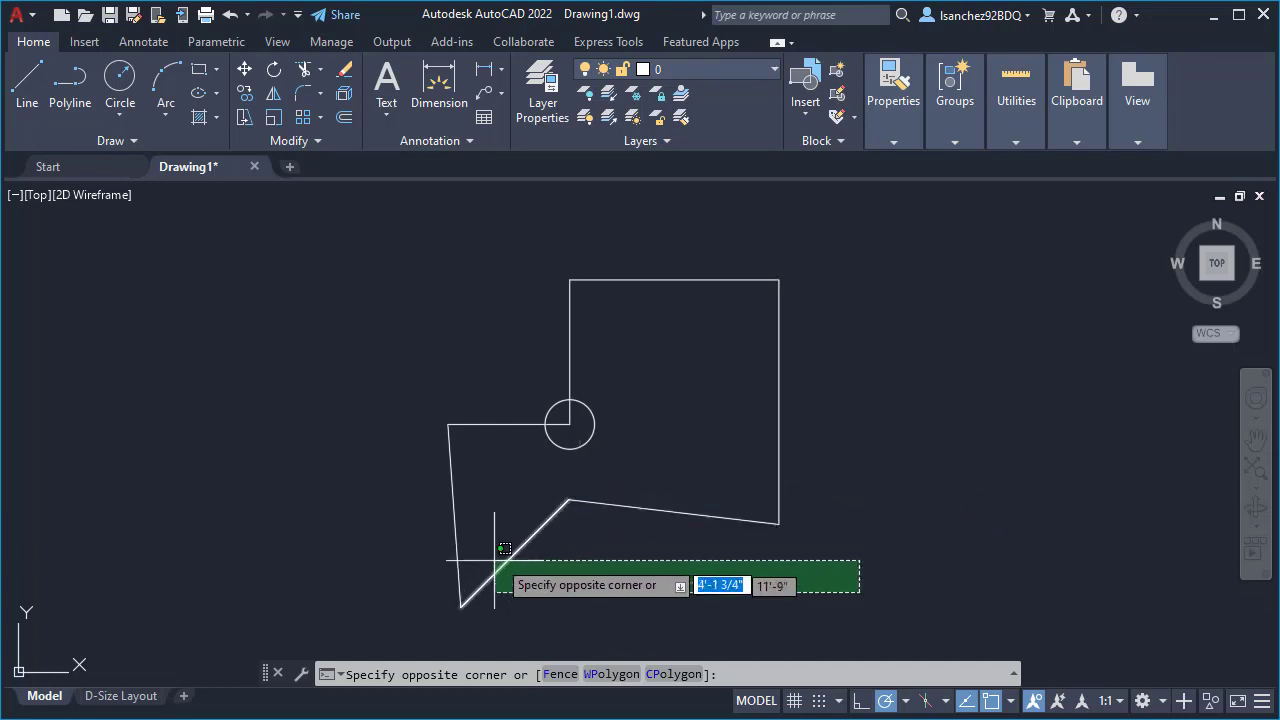
click(562, 476)
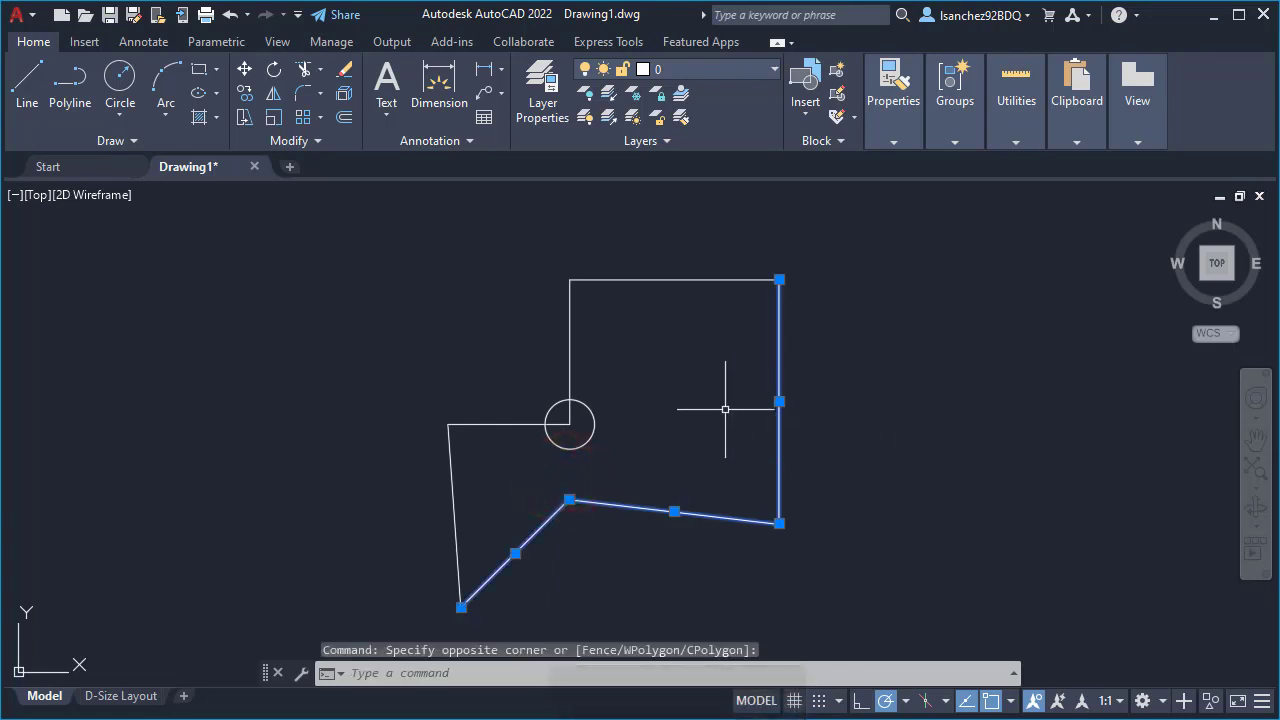
key(Escape)
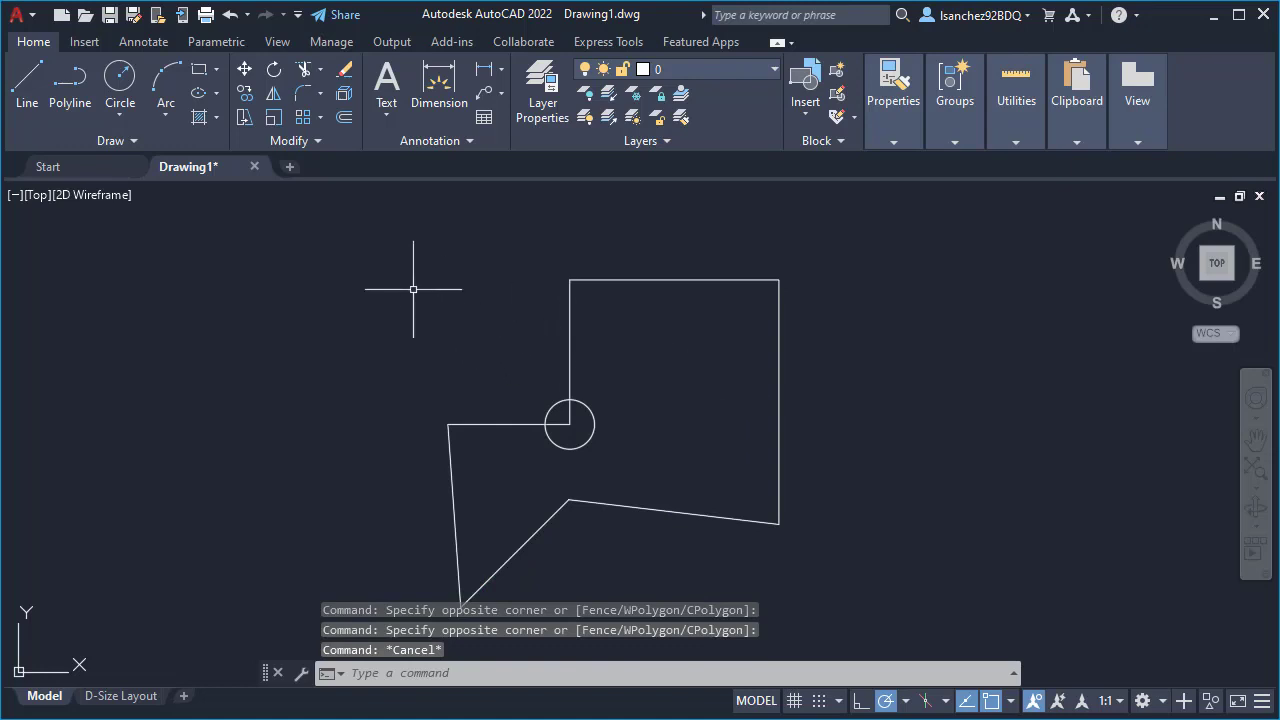
- Select the circle and the two lines meeting at its centre with a window enclosing them, repeat it, and clear the selection
click(389, 267)
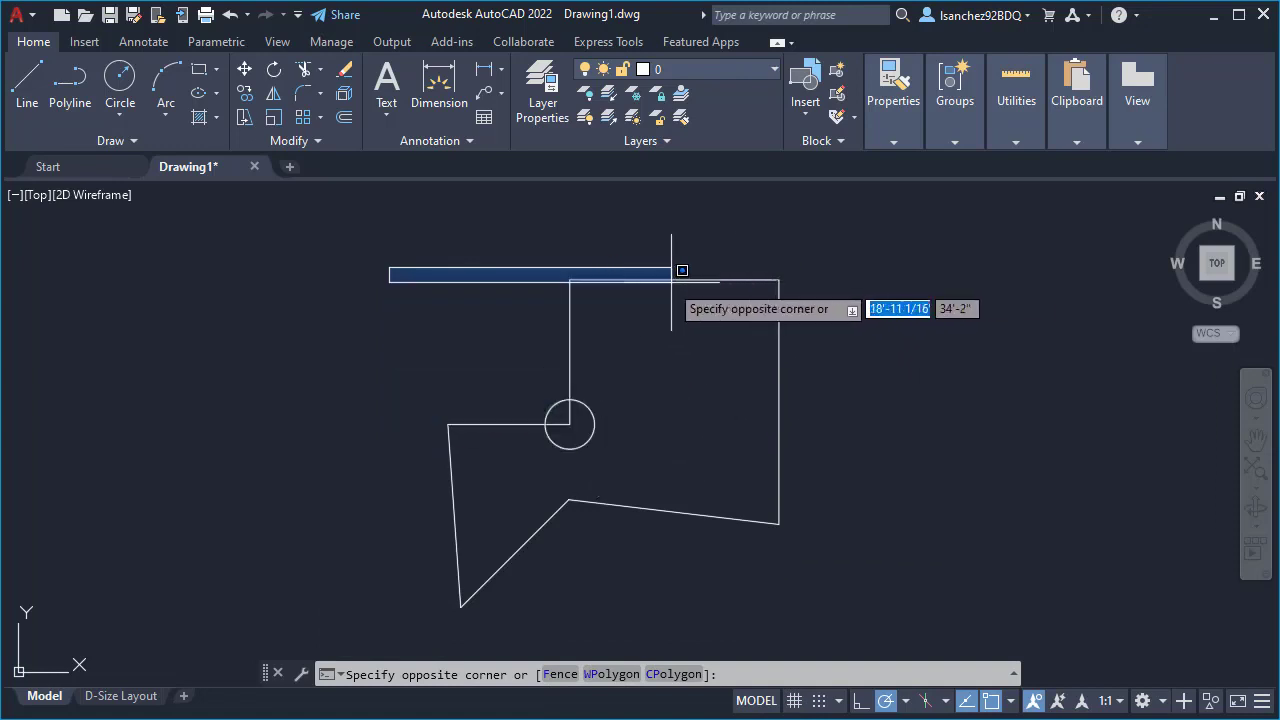
click(607, 466)
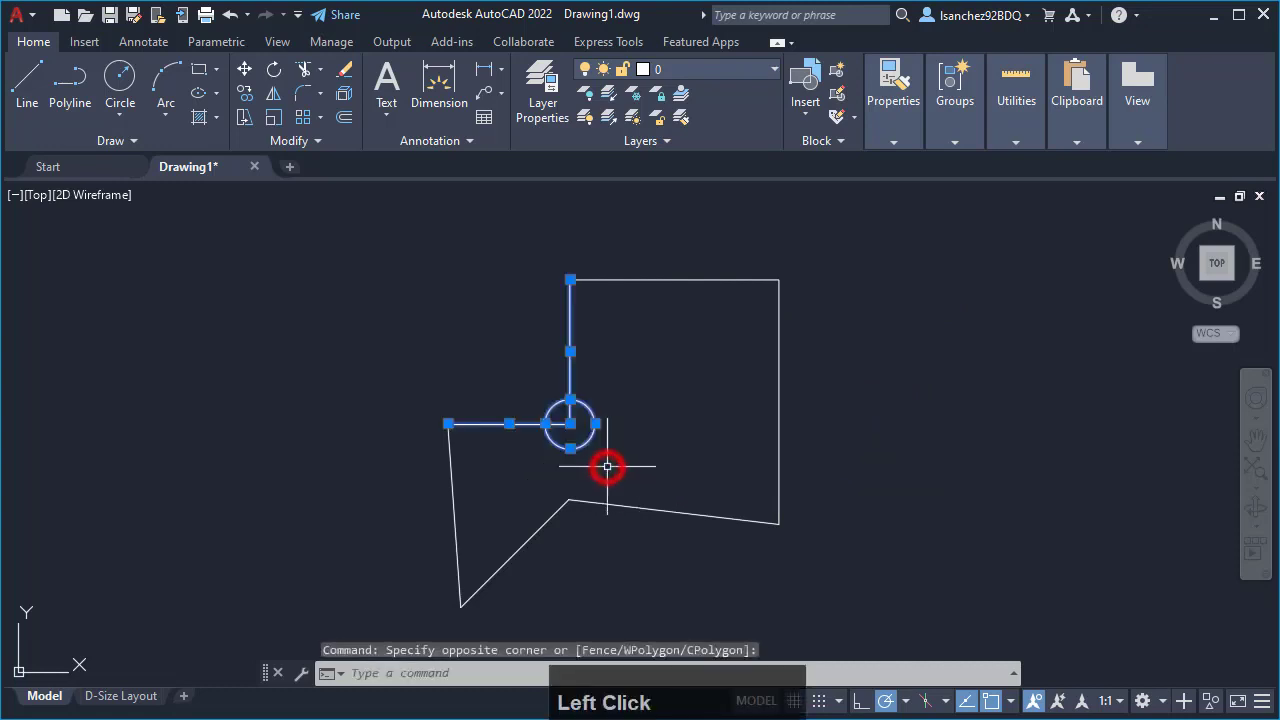
click(410, 244)
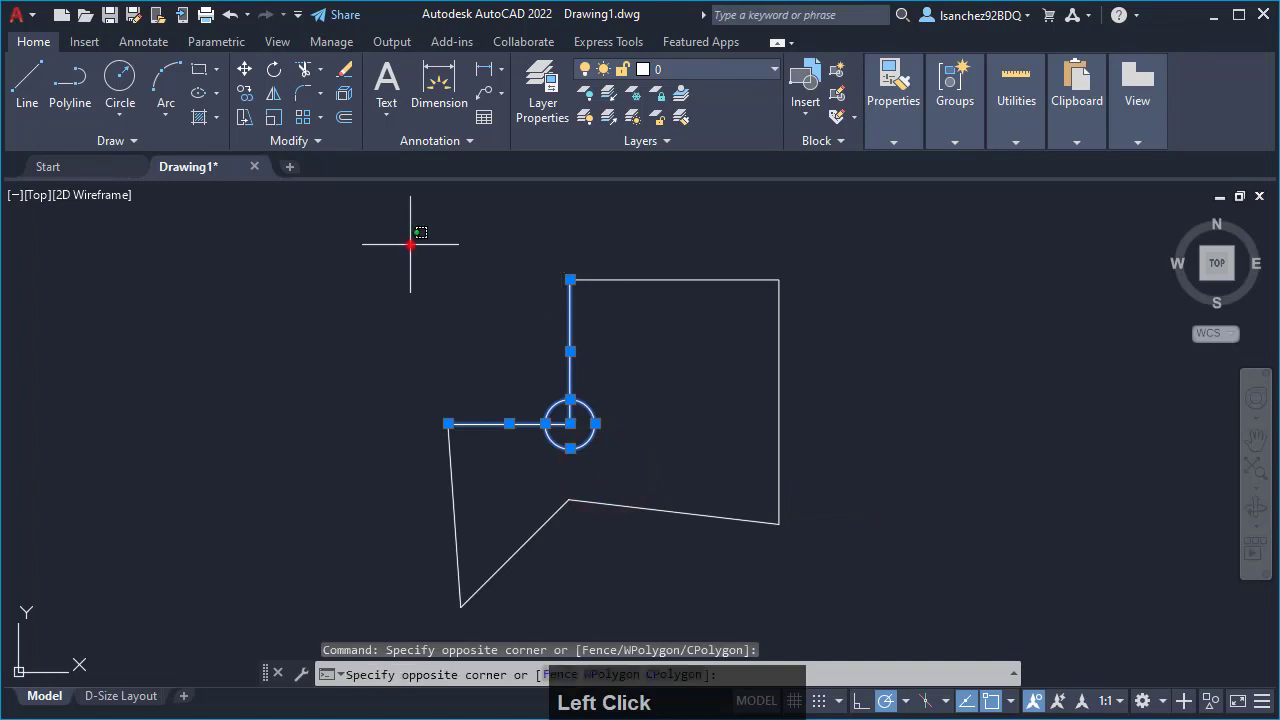
click(614, 471)
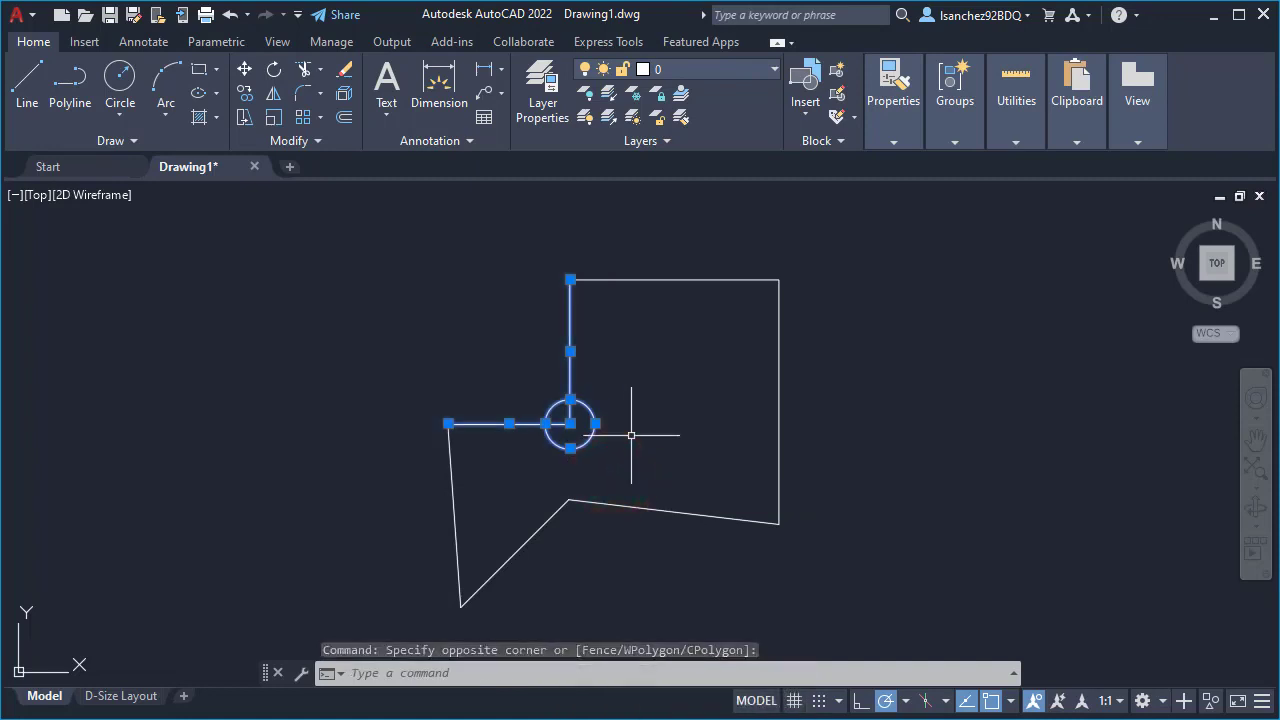
key(Escape)
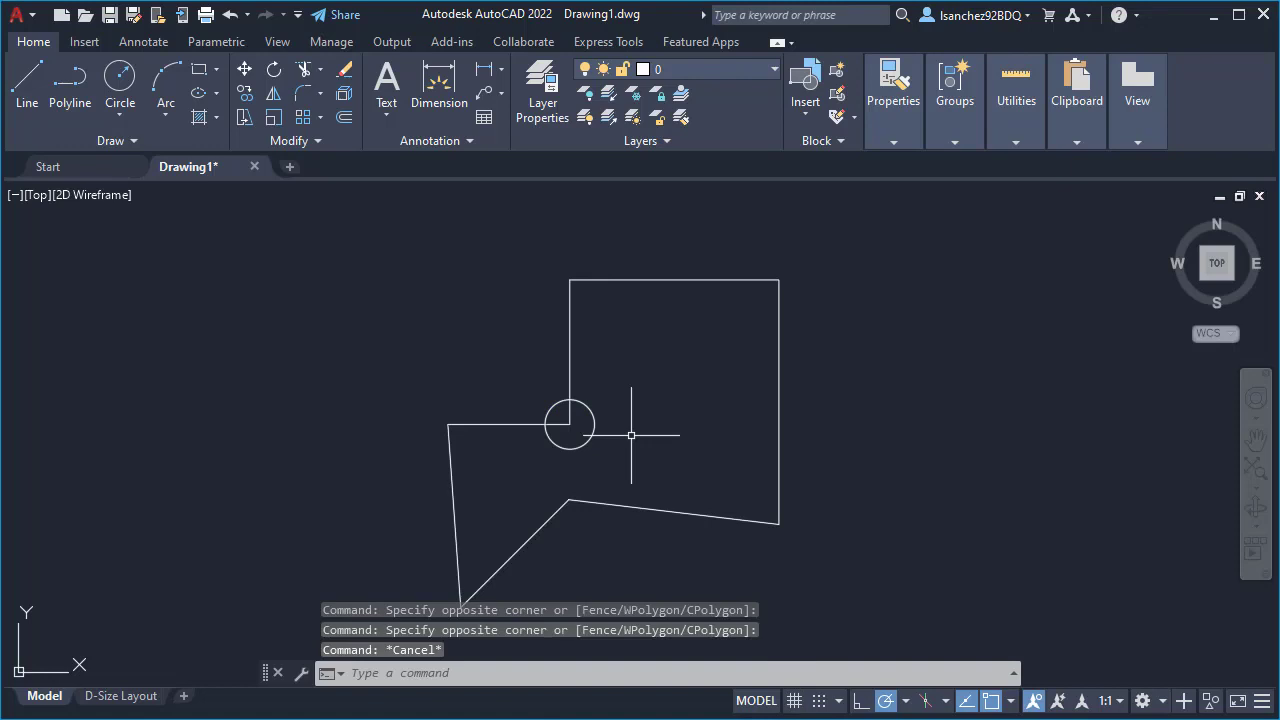
- Select the whole outline and the circle with an enclosing window and delete them
scroll(505, 315, down, 2)
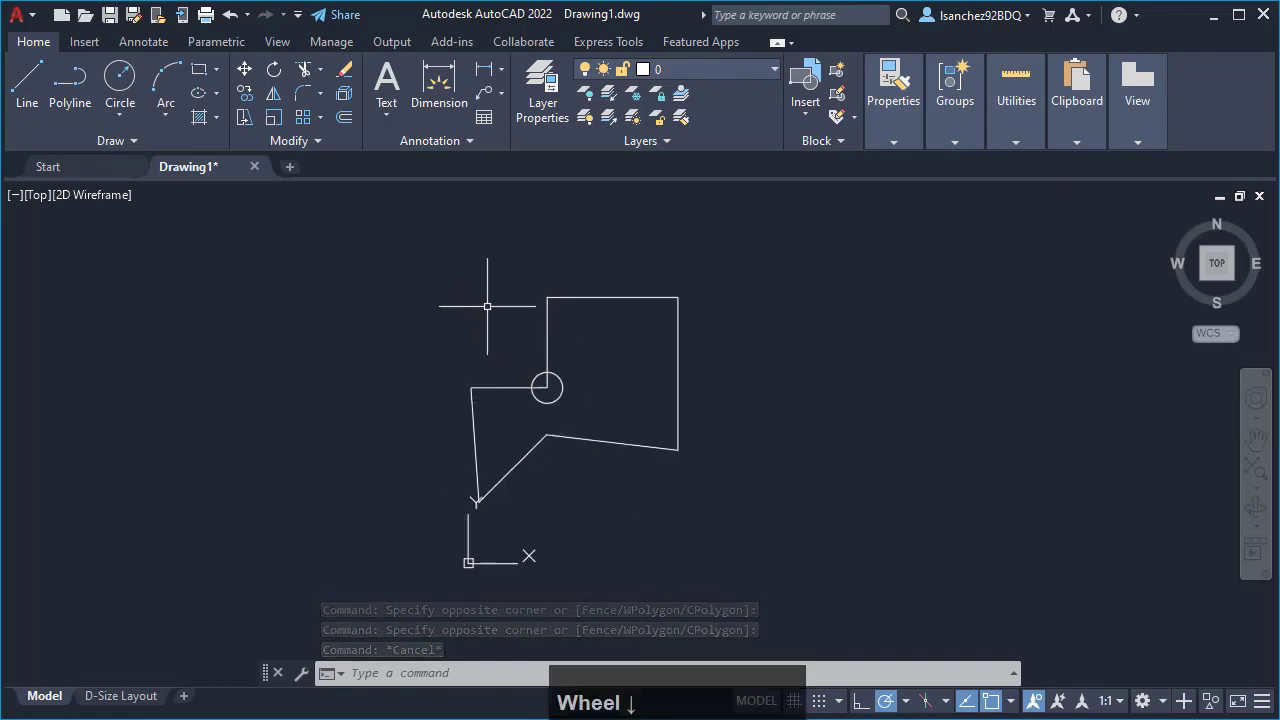
click(441, 270)
click(762, 539)
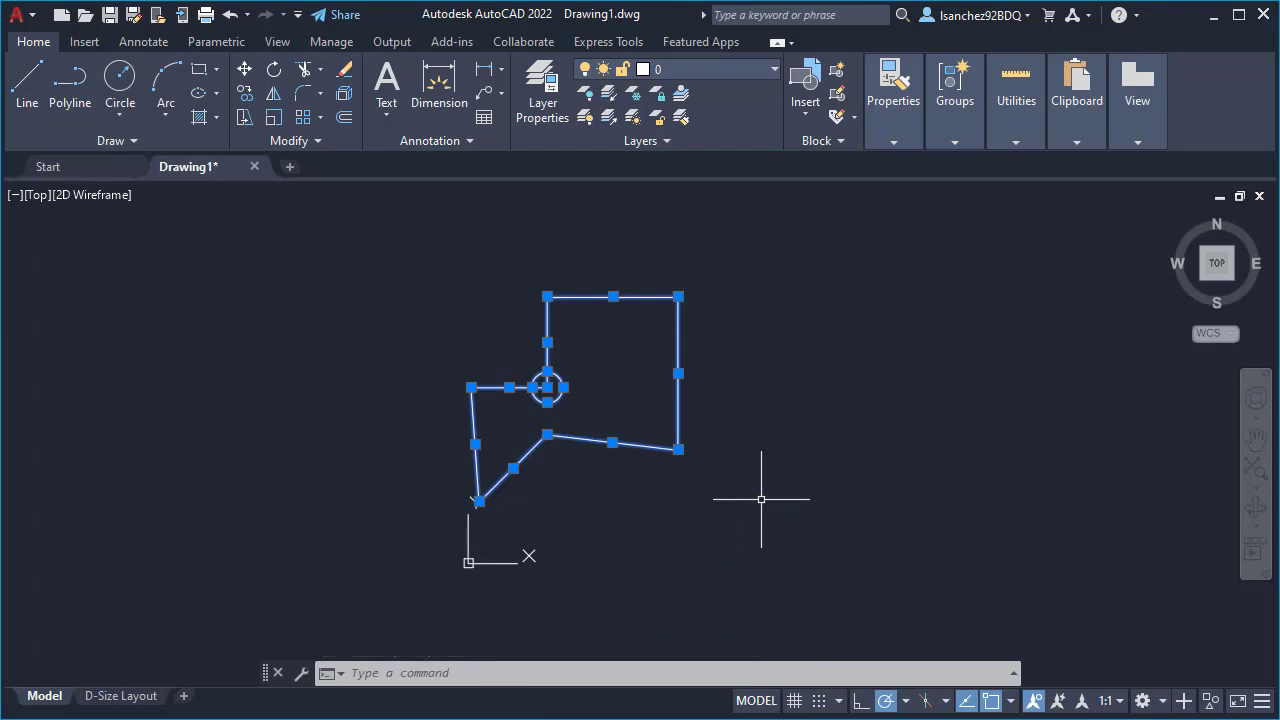
key(Delete)
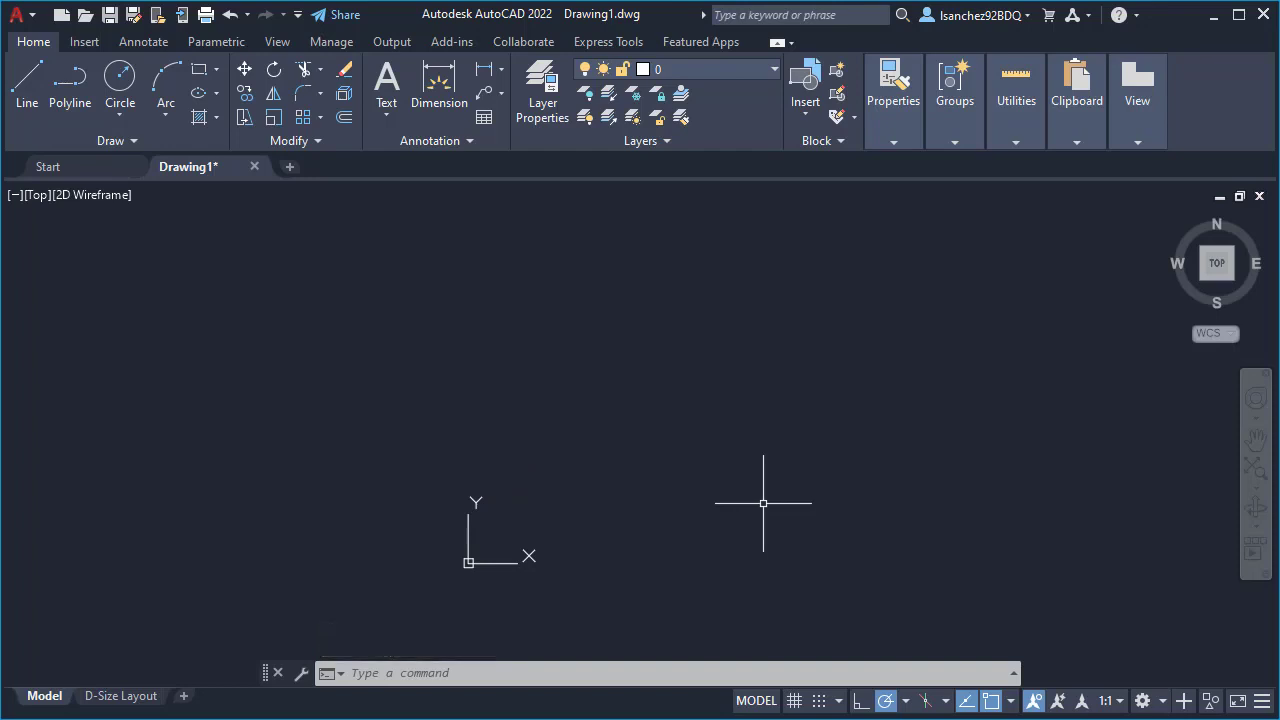
- Switch to File Explorer and open EXISTING ELEVATION.dwg from the ELEVATIONS folder 01
click(925, 673)
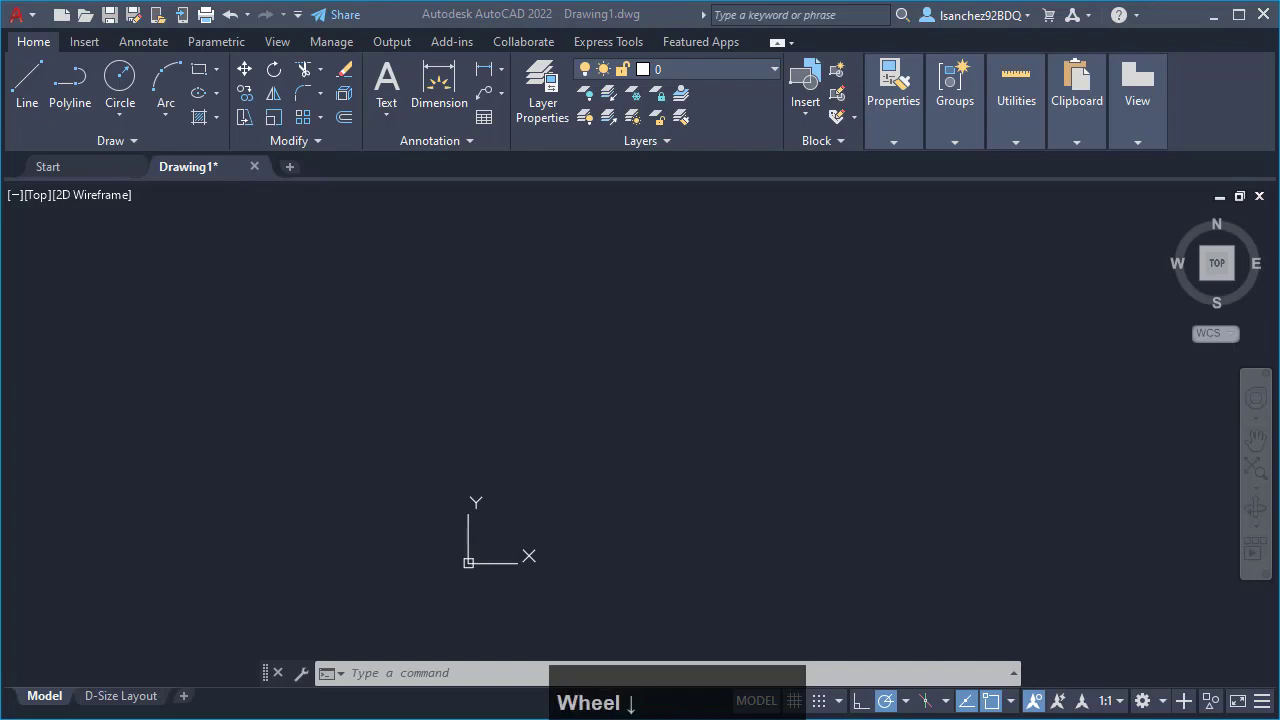
drag(1279, 290, 794, 53)
scroll(550, 557, down, 3)
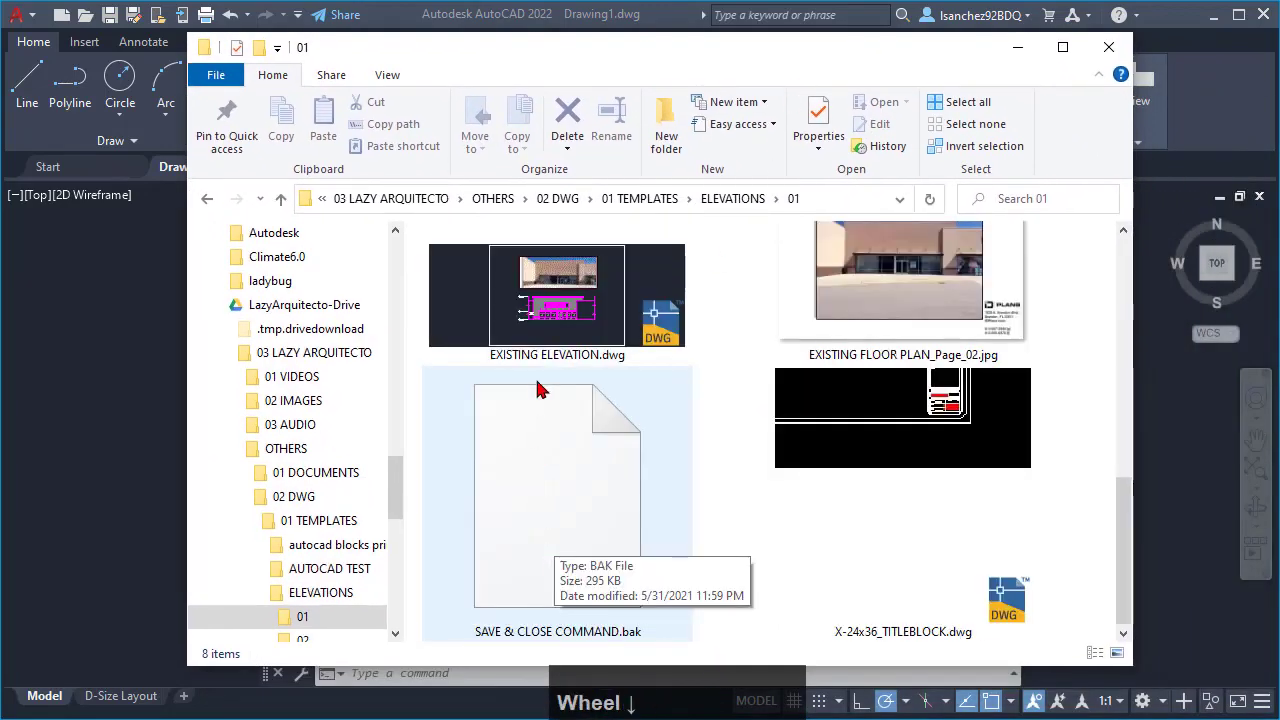
click(544, 313)
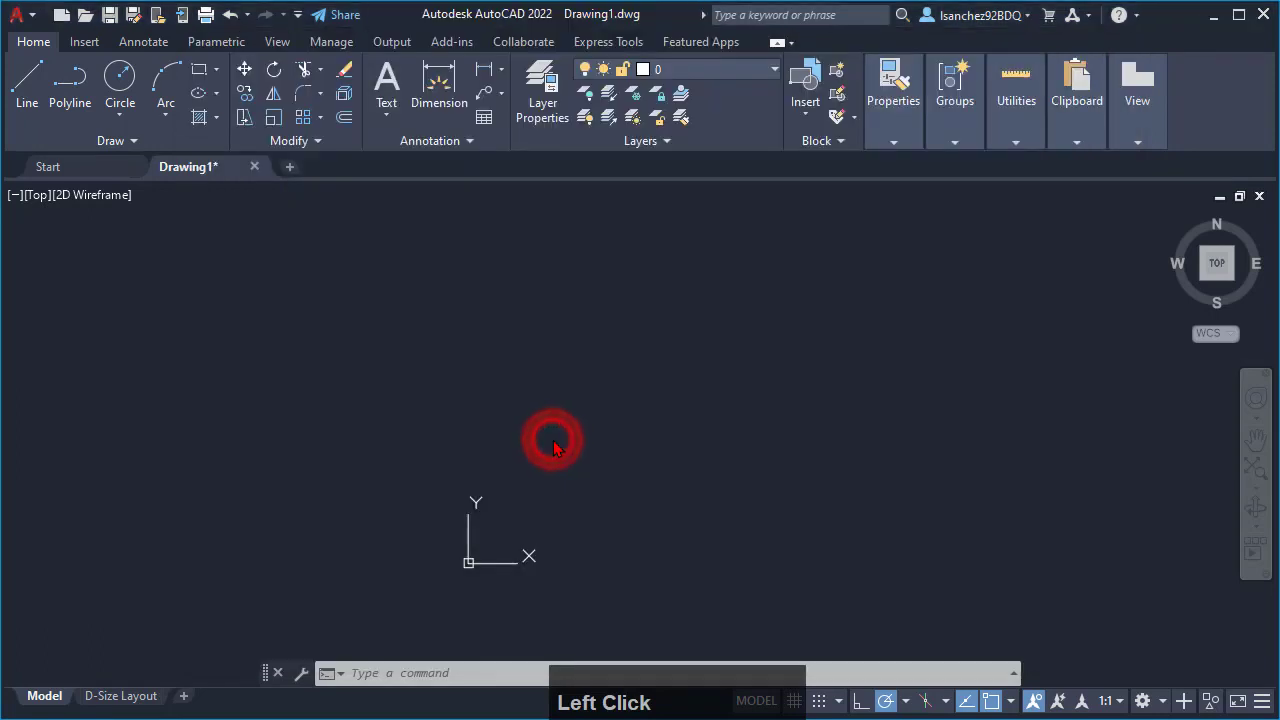
click(553, 440)
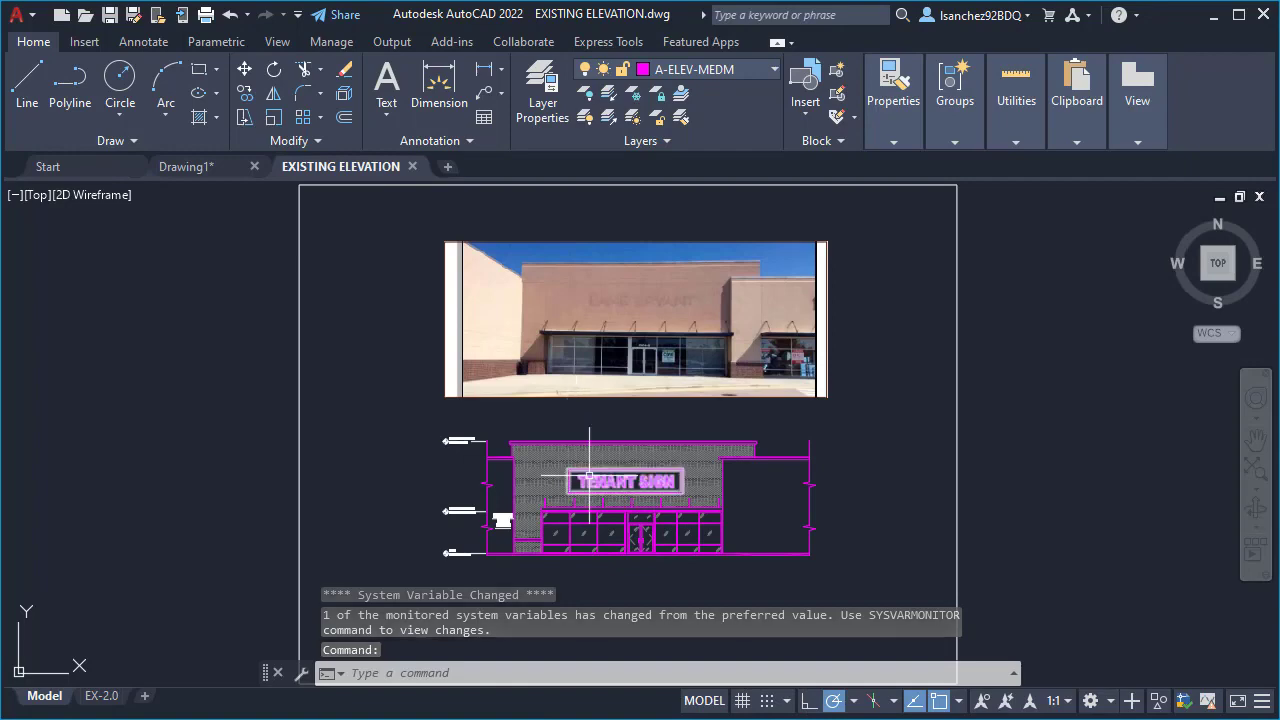
- Examine the storefront photo and the elevation drawing below it, both up close and as a whole
scroll(784, 540, up, 2)
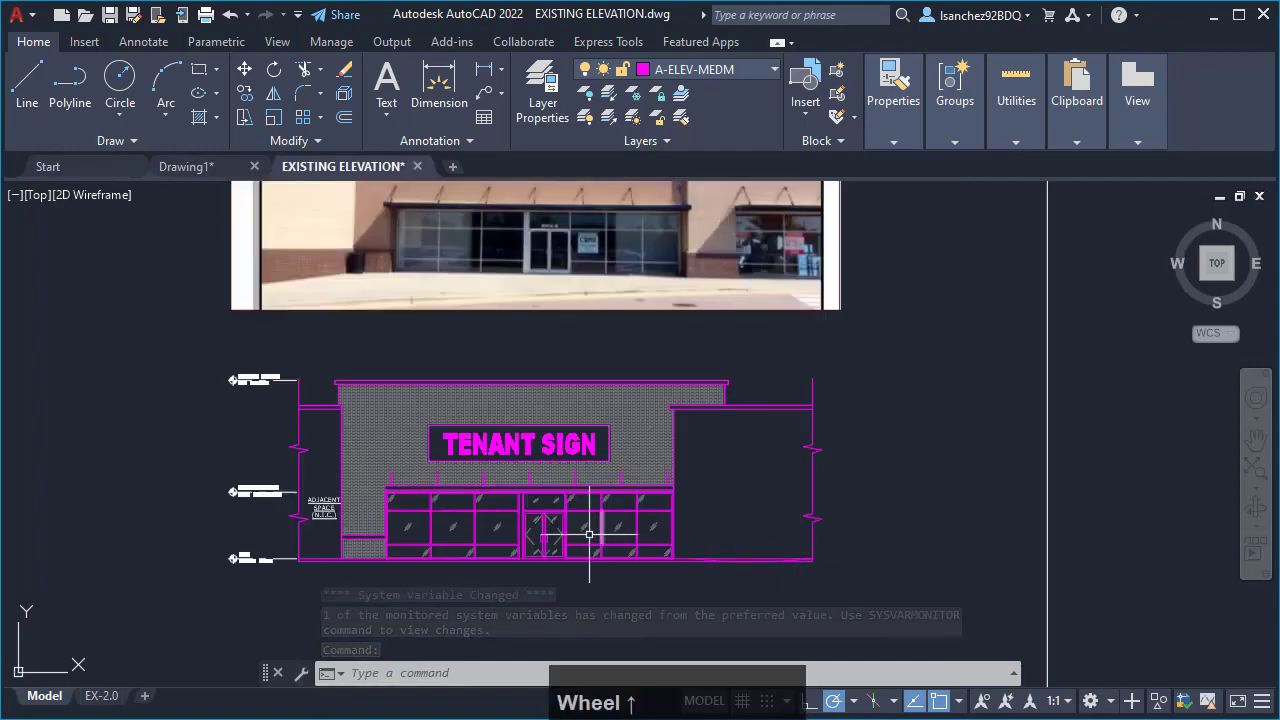
scroll(752, 495, up, 2)
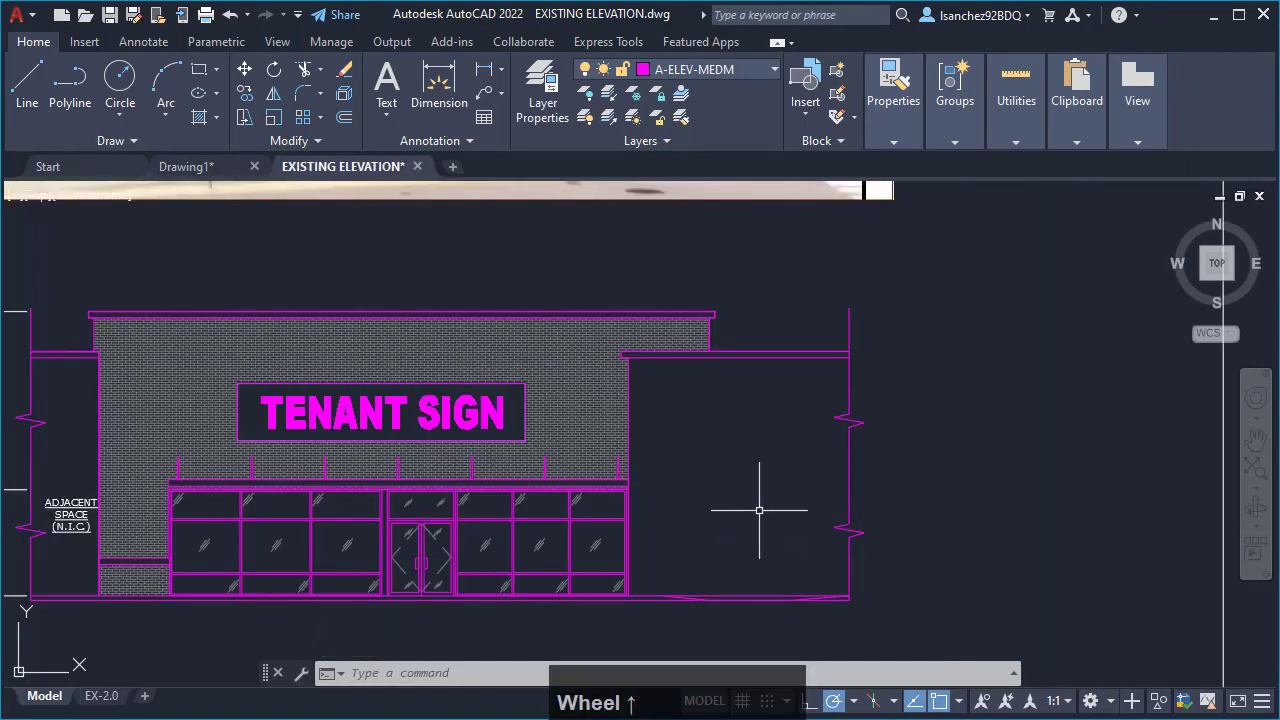
scroll(670, 537, down, 2)
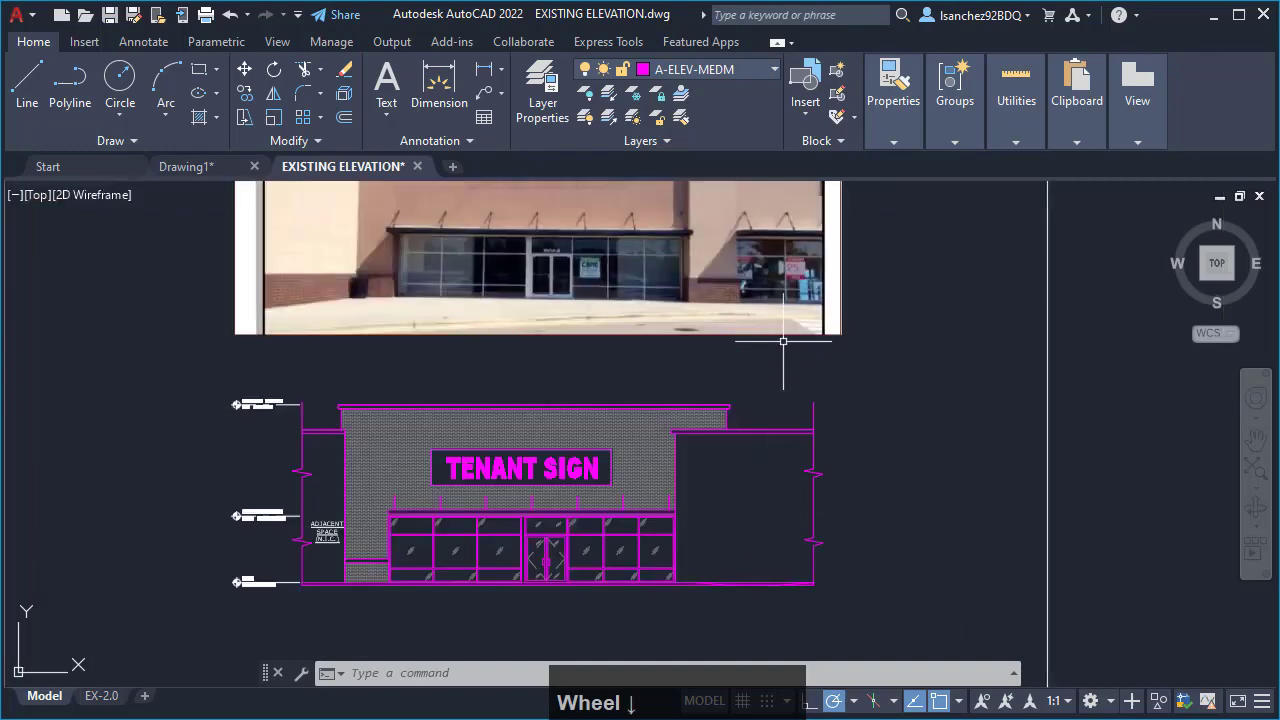
middle_drag(786, 343, 751, 437)
scroll(735, 343, up, 2)
scroll(714, 329, down, 4)
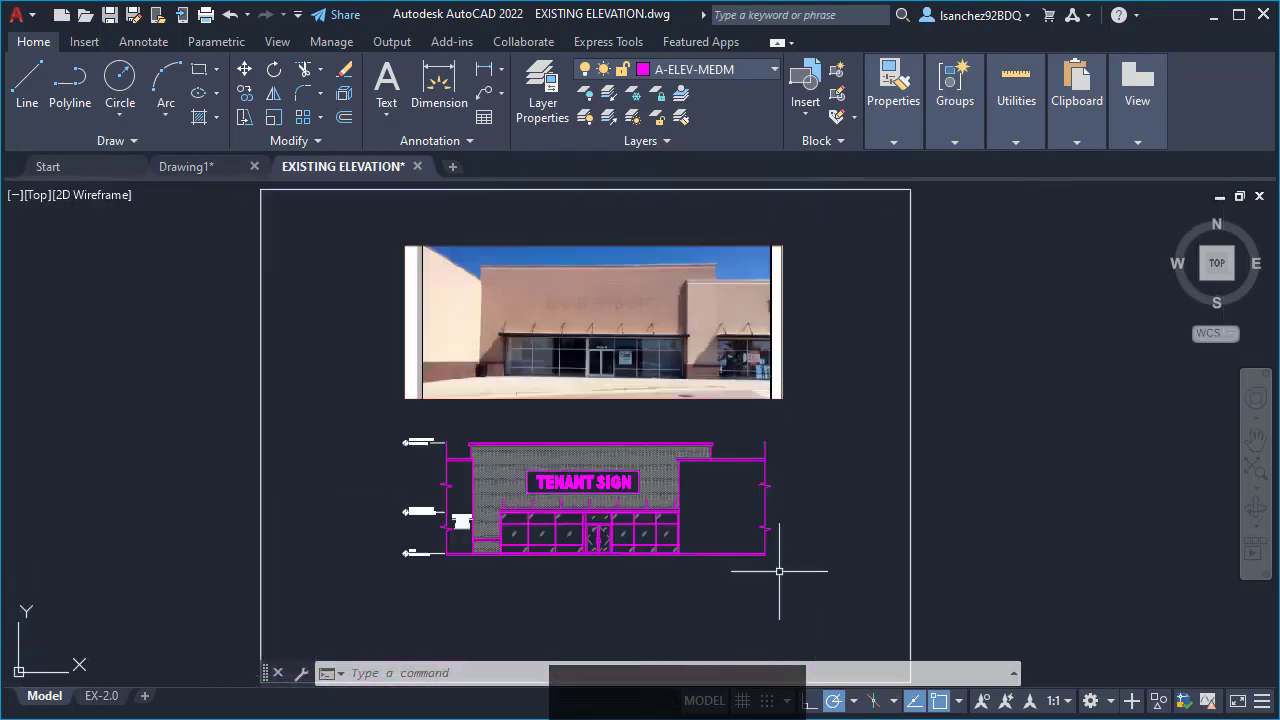
scroll(716, 516, up, 2)
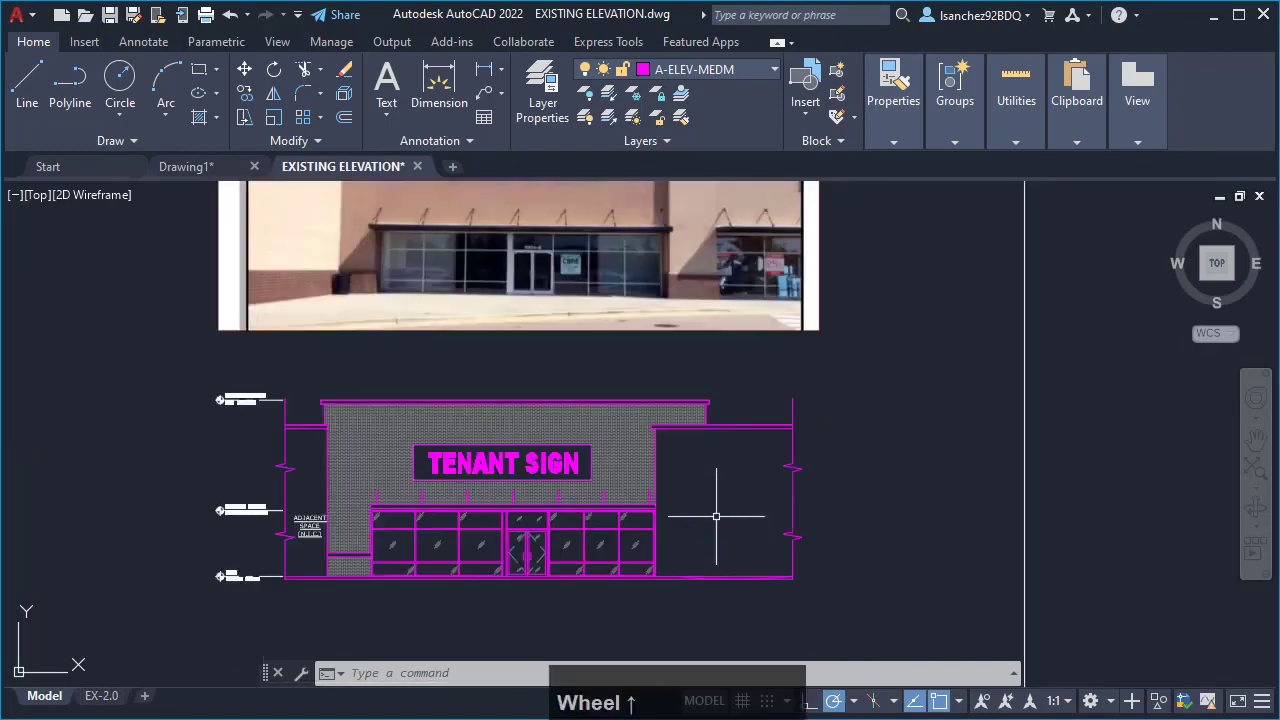
mouse_move(734, 471)
middle_down()
mouse_move(706, 503)
mouse_move(737, 557)
mouse_move(748, 521)
middle_up()
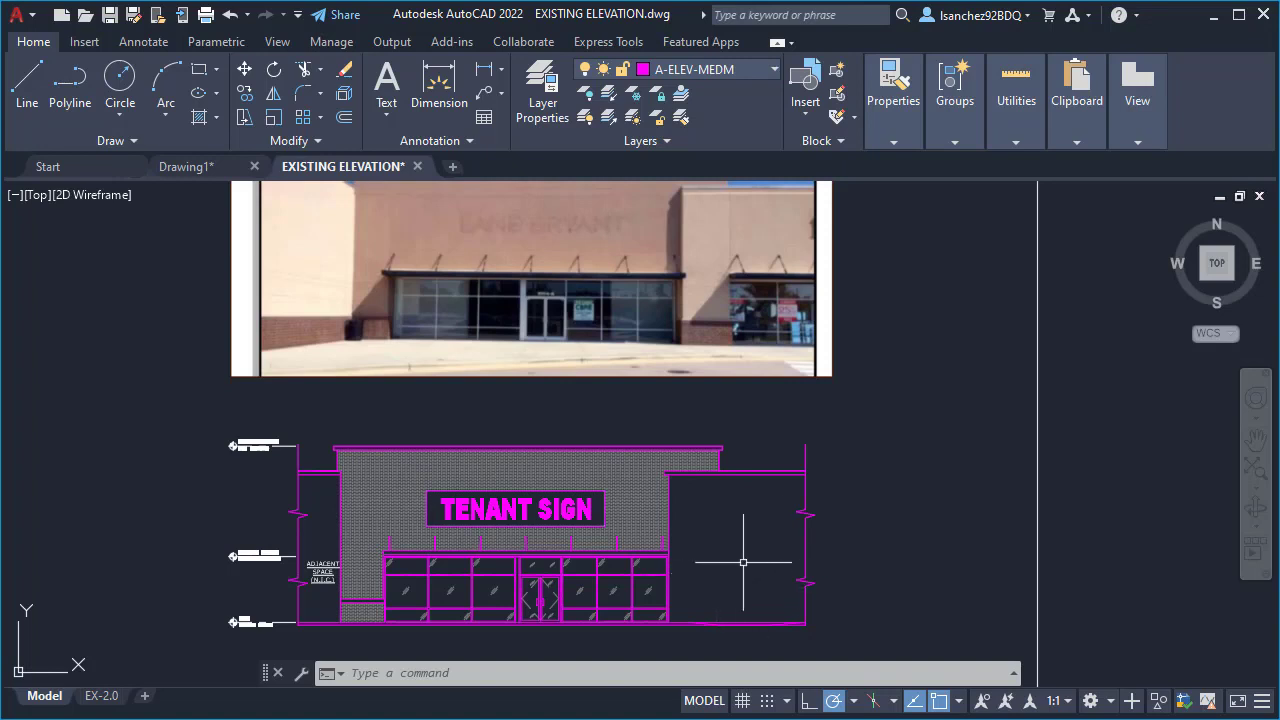
middle_drag(739, 555, 717, 545)
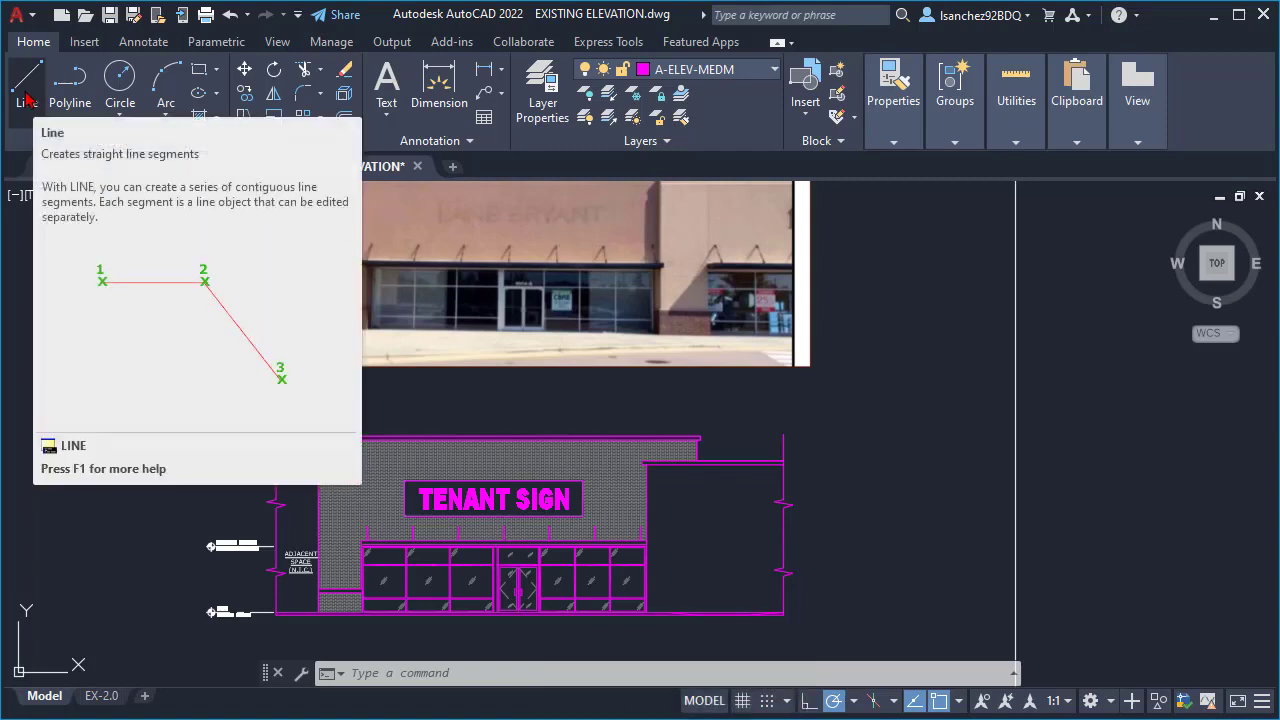
- Start the Line command near the base of the storefront elevation and turn off the Endpoint object snap
click(27, 96)
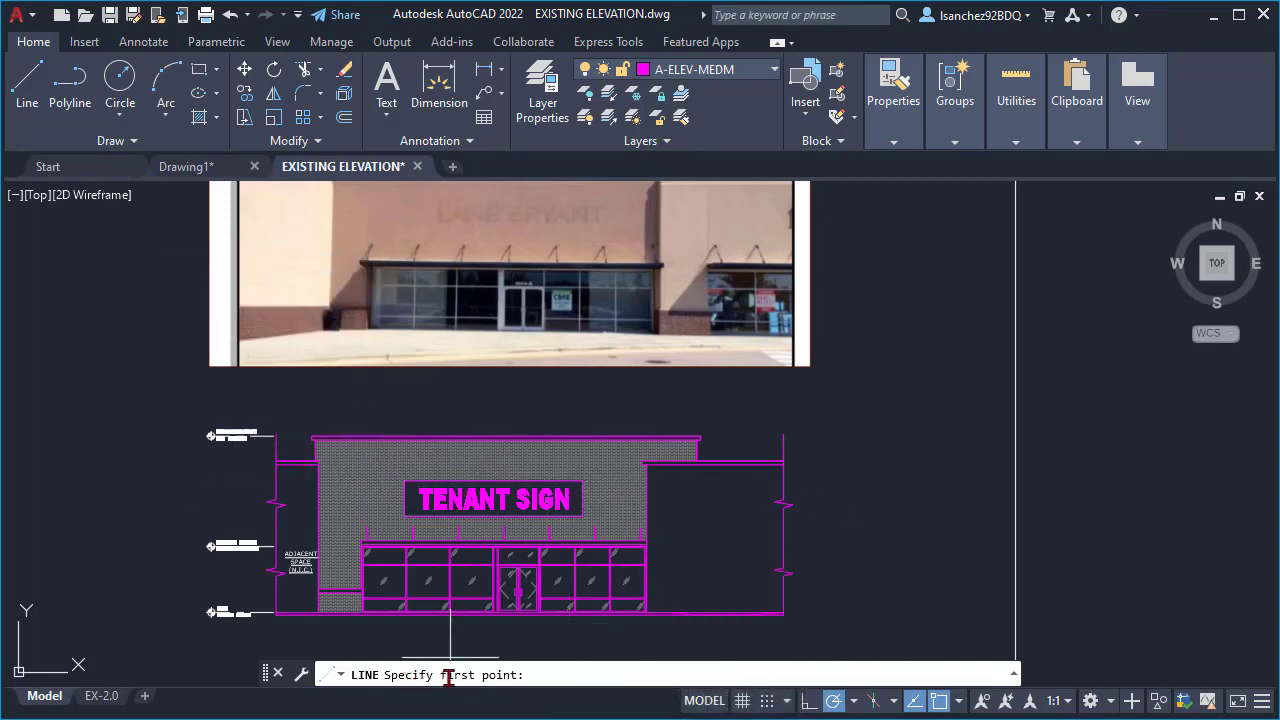
scroll(700, 290, up, 3)
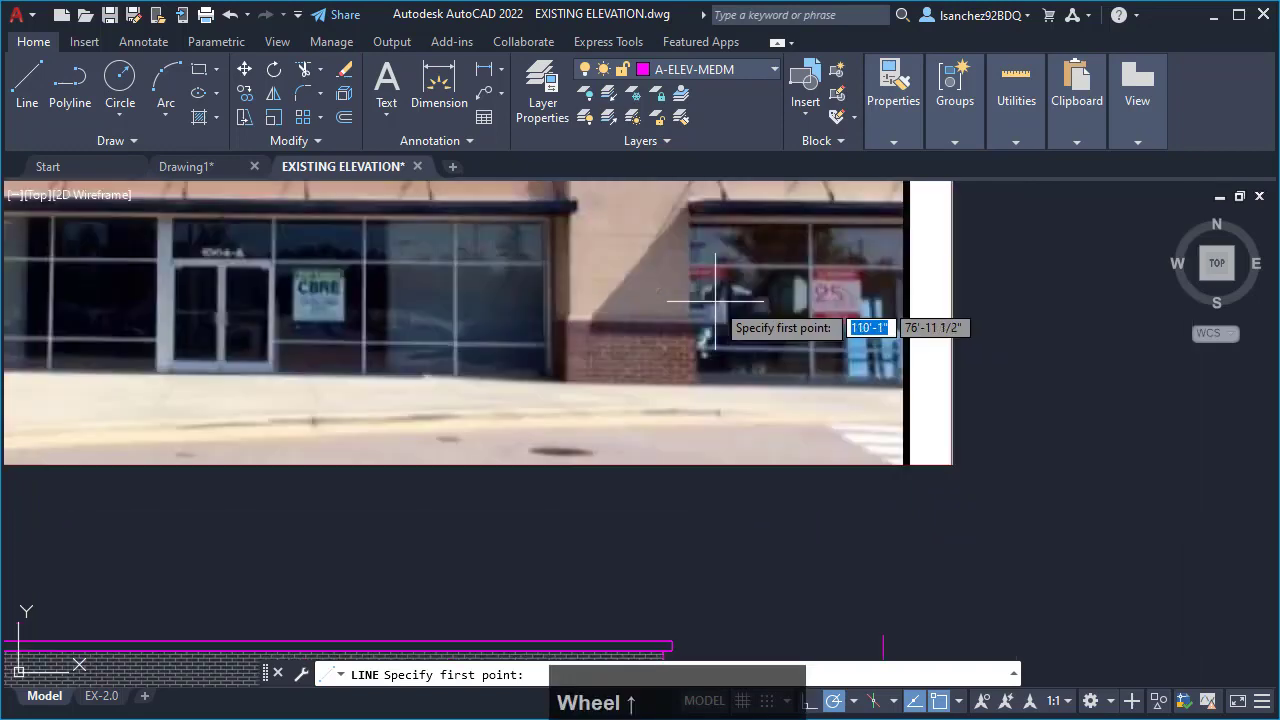
scroll(700, 275, down, 2)
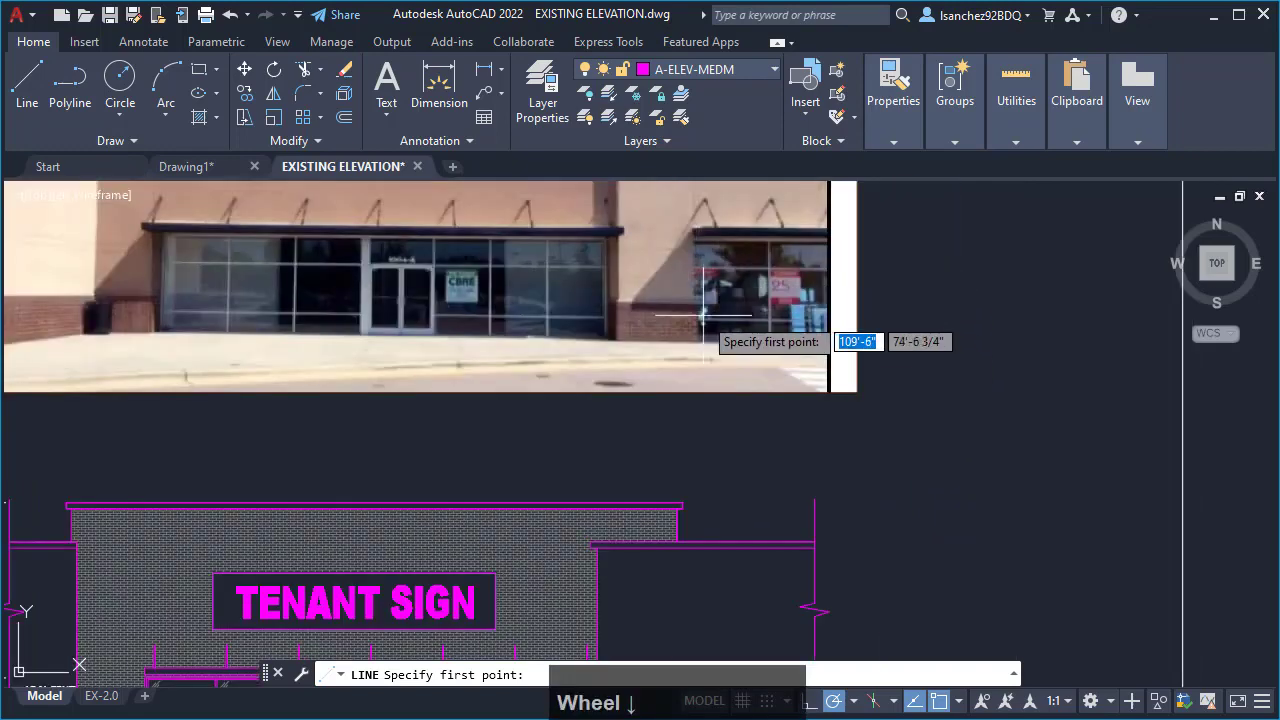
middle_drag(700, 358, 706, 204)
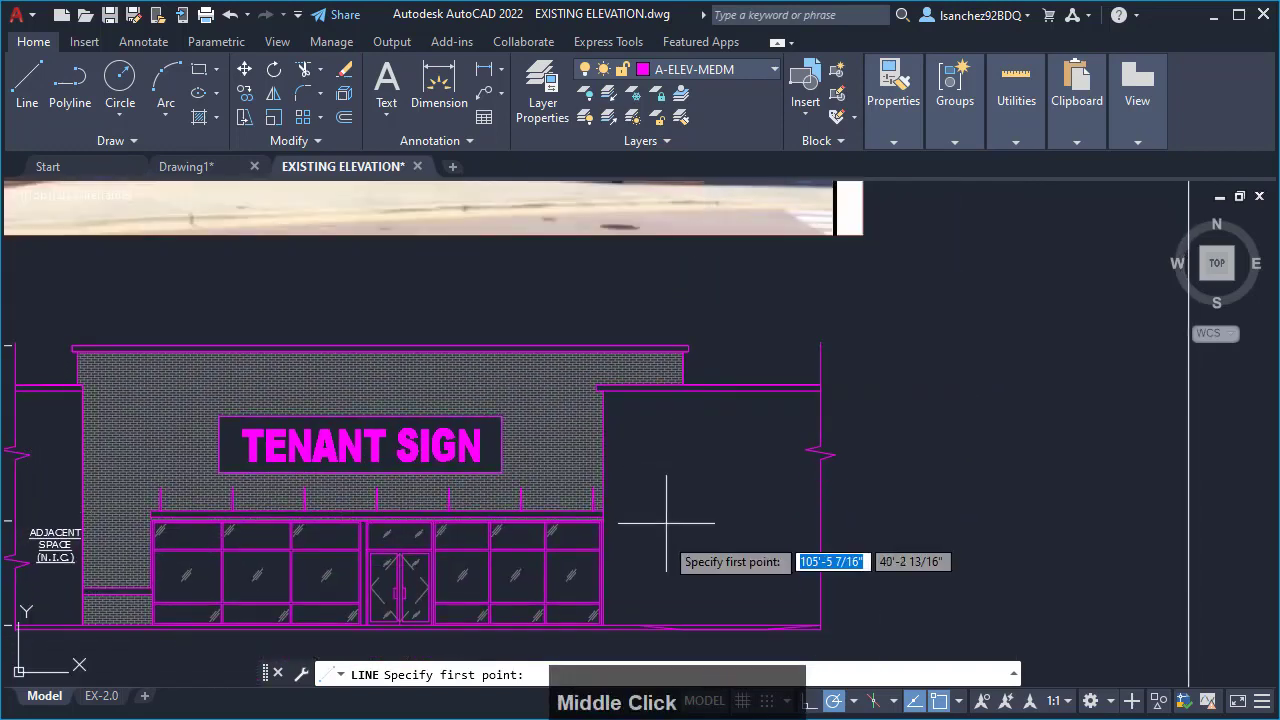
middle_drag(649, 575, 674, 513)
scroll(660, 530, up, 5)
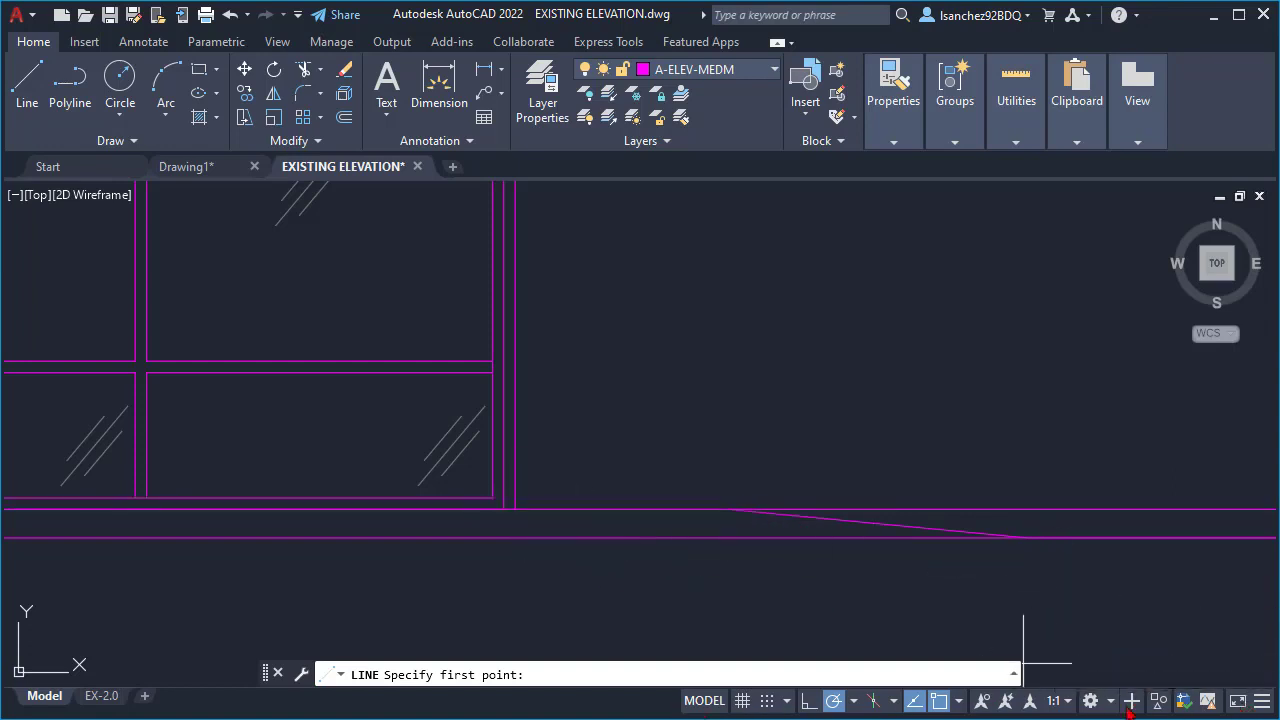
click(959, 702)
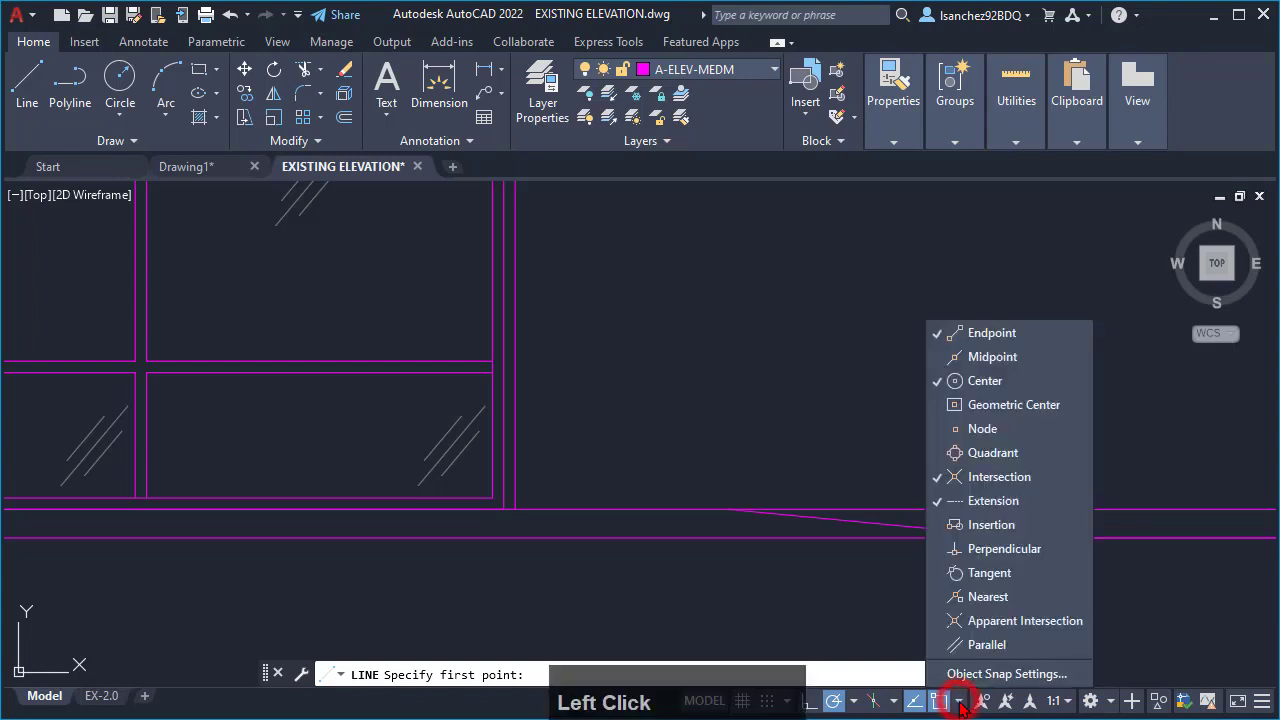
click(940, 338)
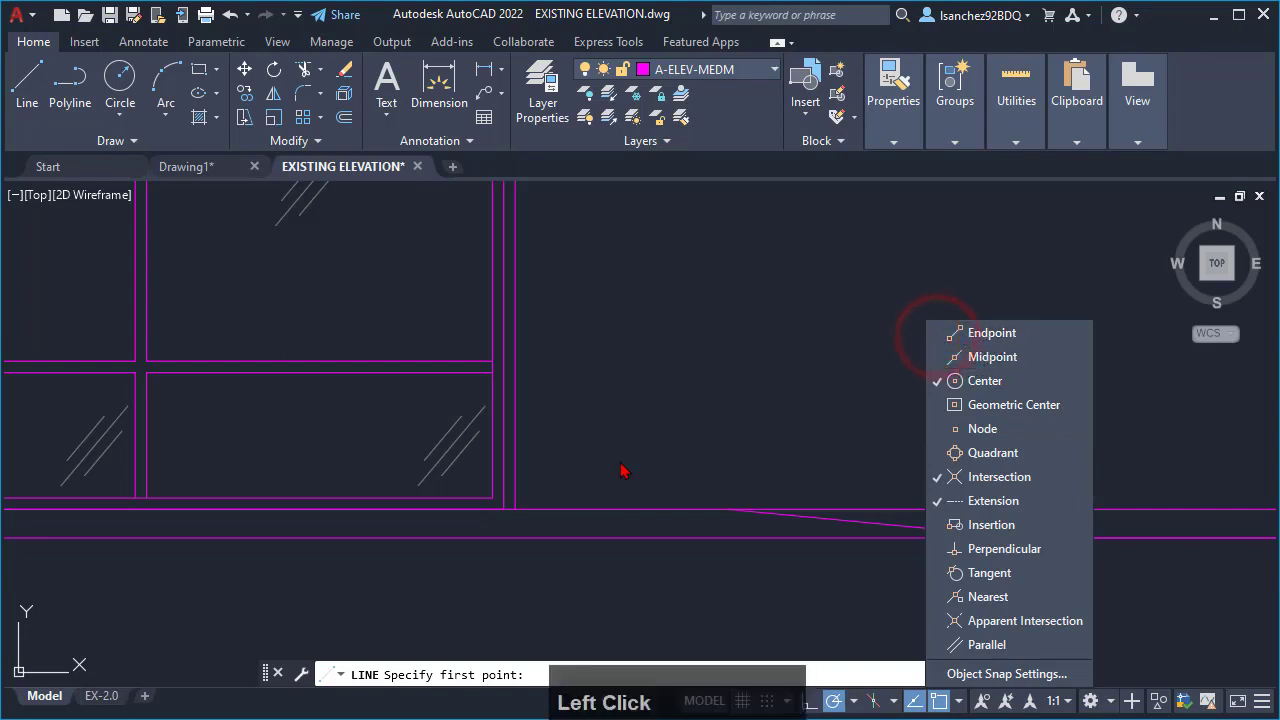
click(584, 466)
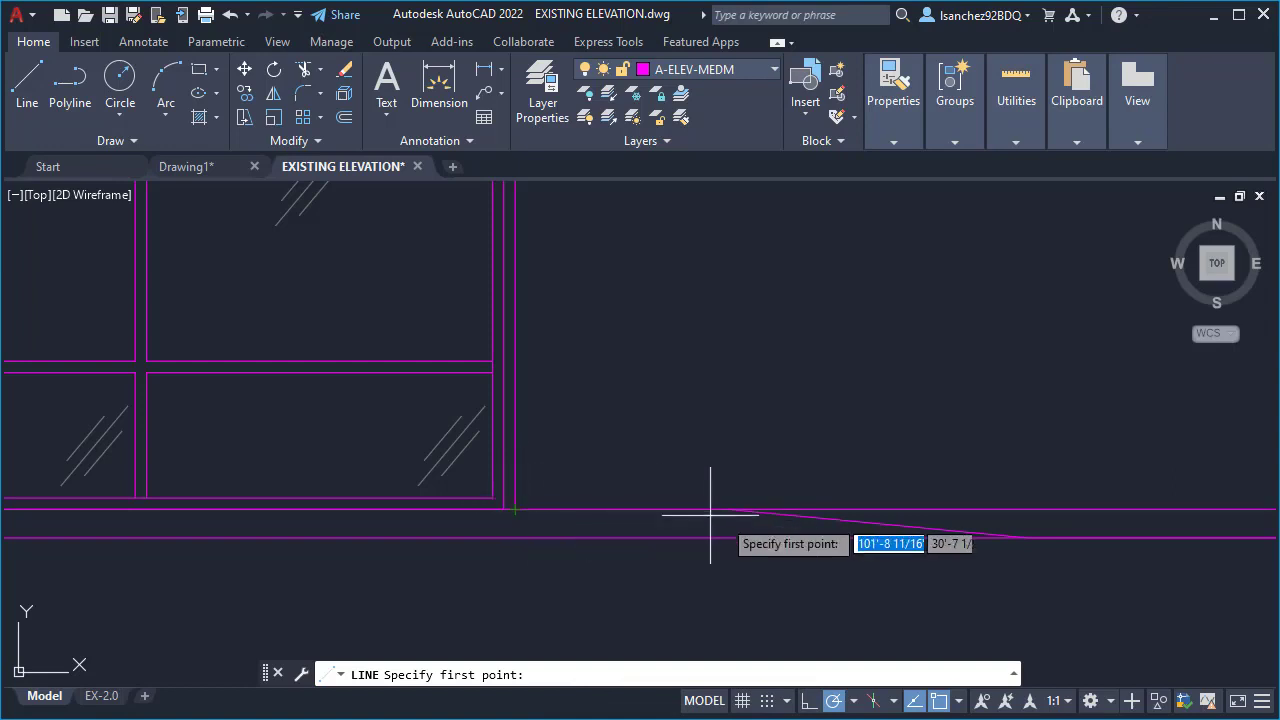
- Turn the Endpoint object snap back on and test it by starting a line at the storefront's lower right corner
click(957, 700)
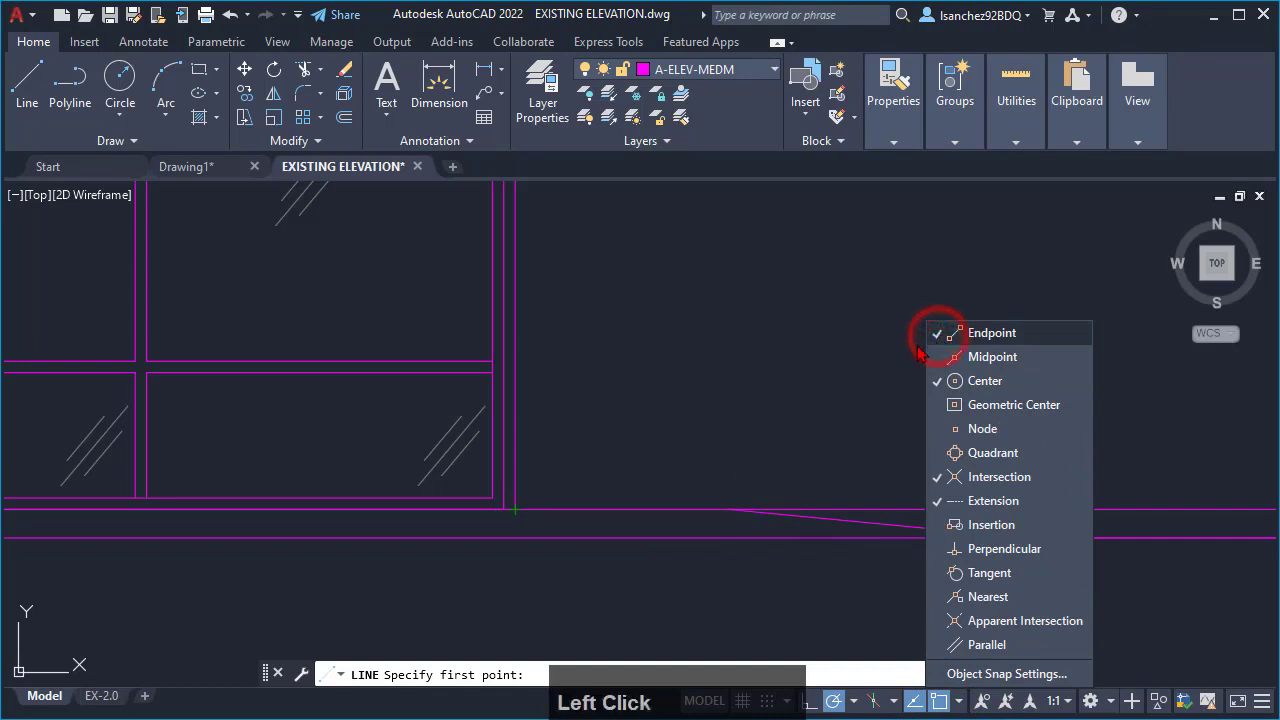
click(603, 430)
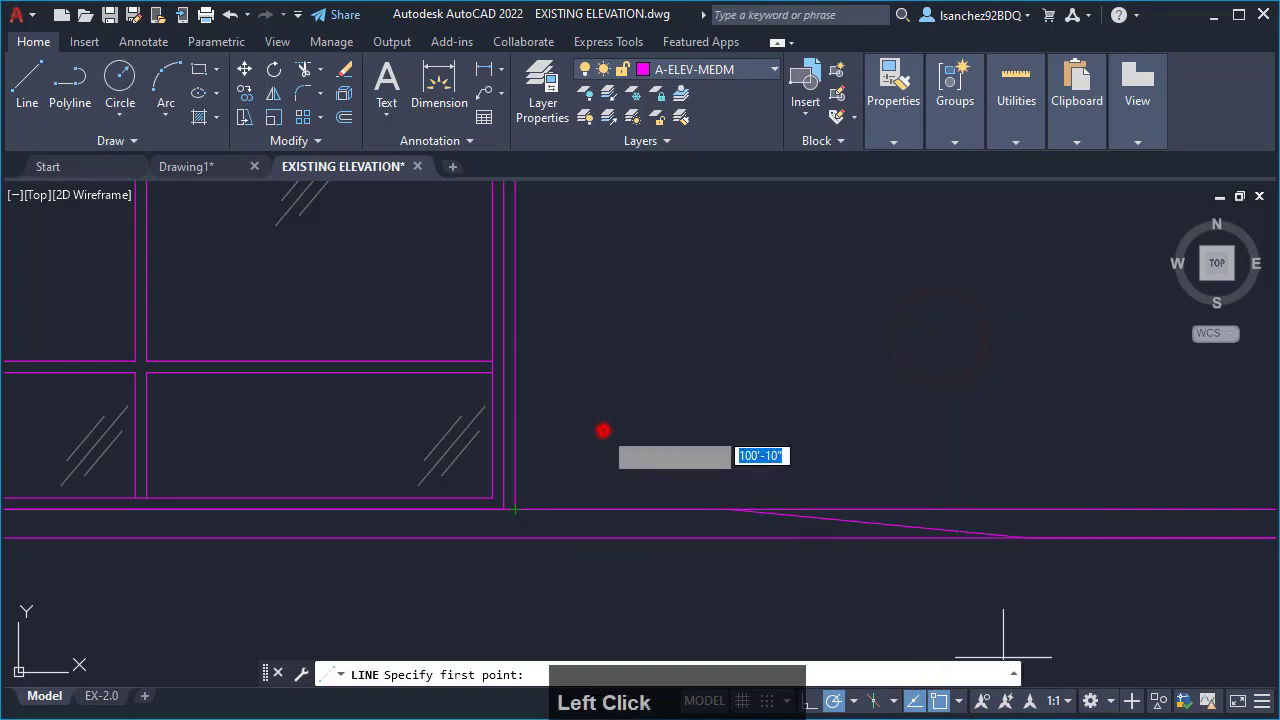
click(516, 509)
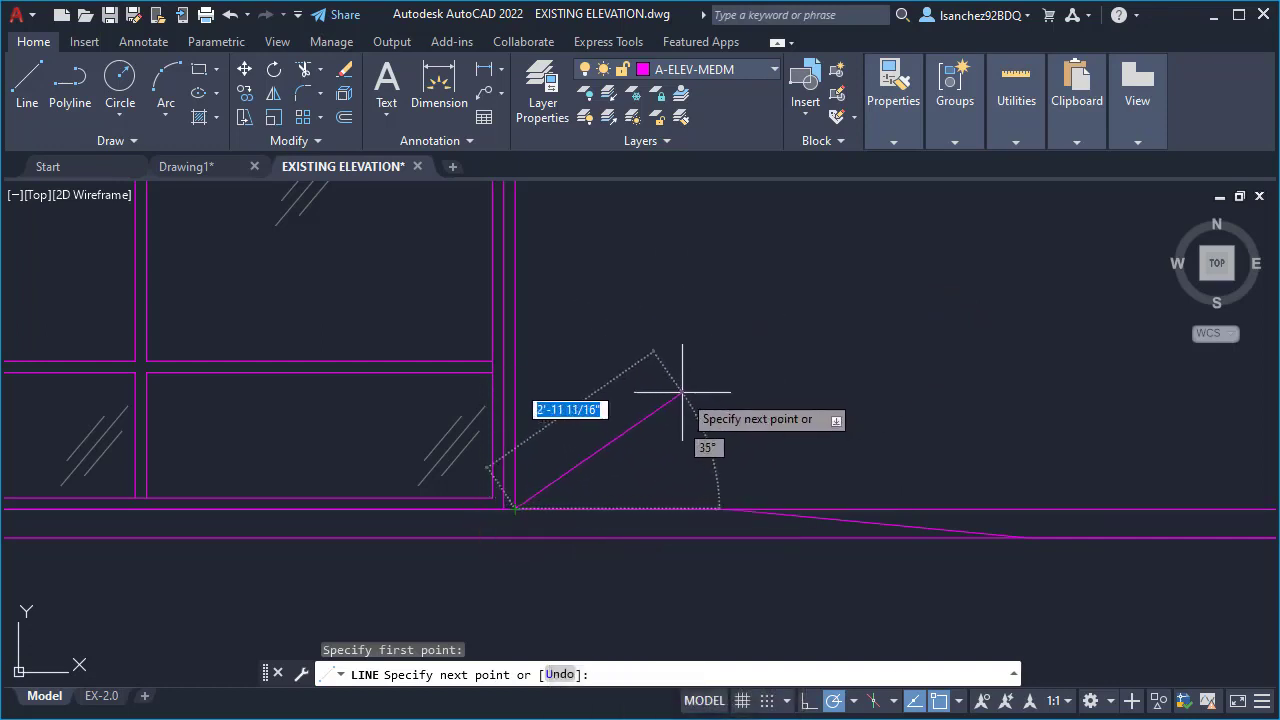
key(Escape)
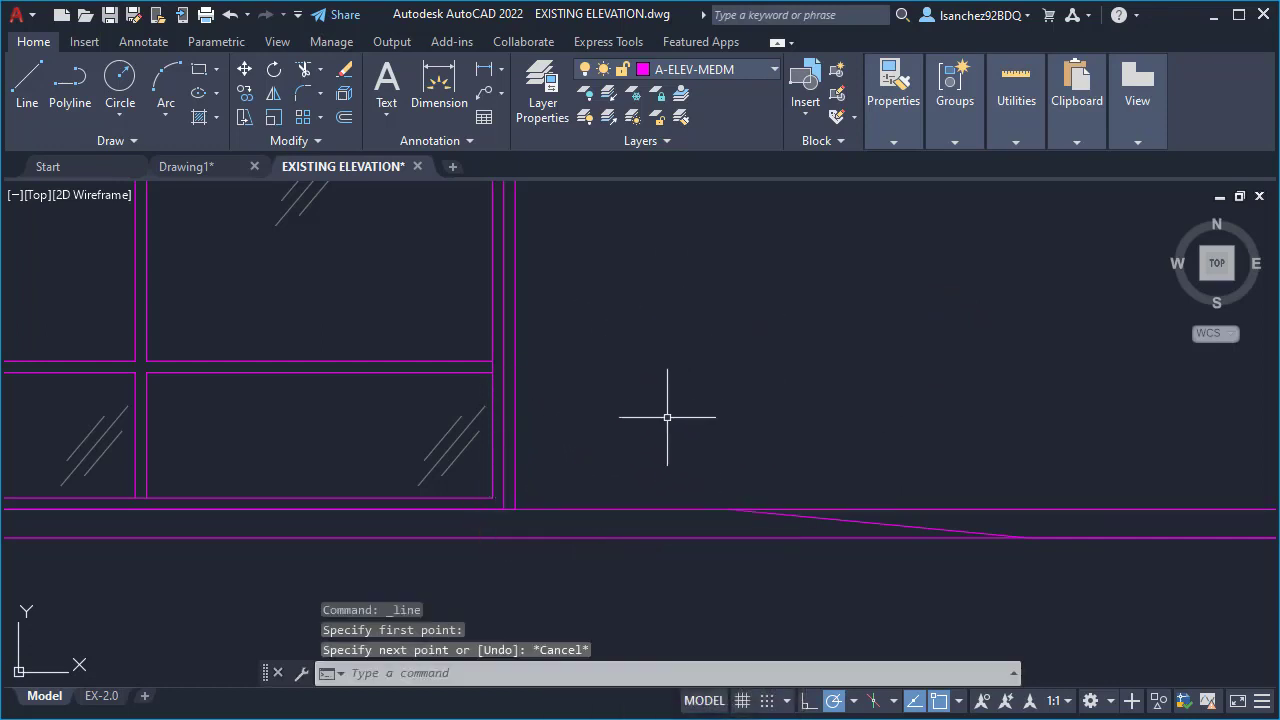
- Start a new line on the ground line, tracked about 8' to the right of the storefront's lower right corner
text(L)
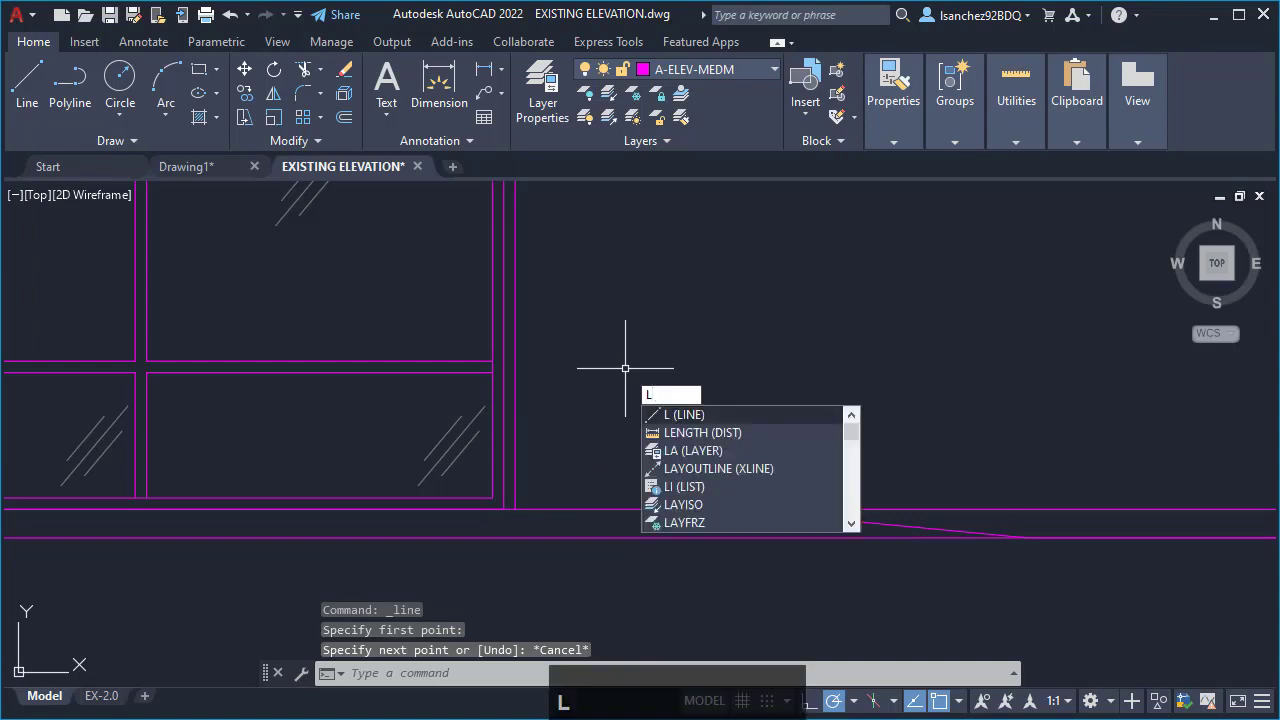
key(Return)
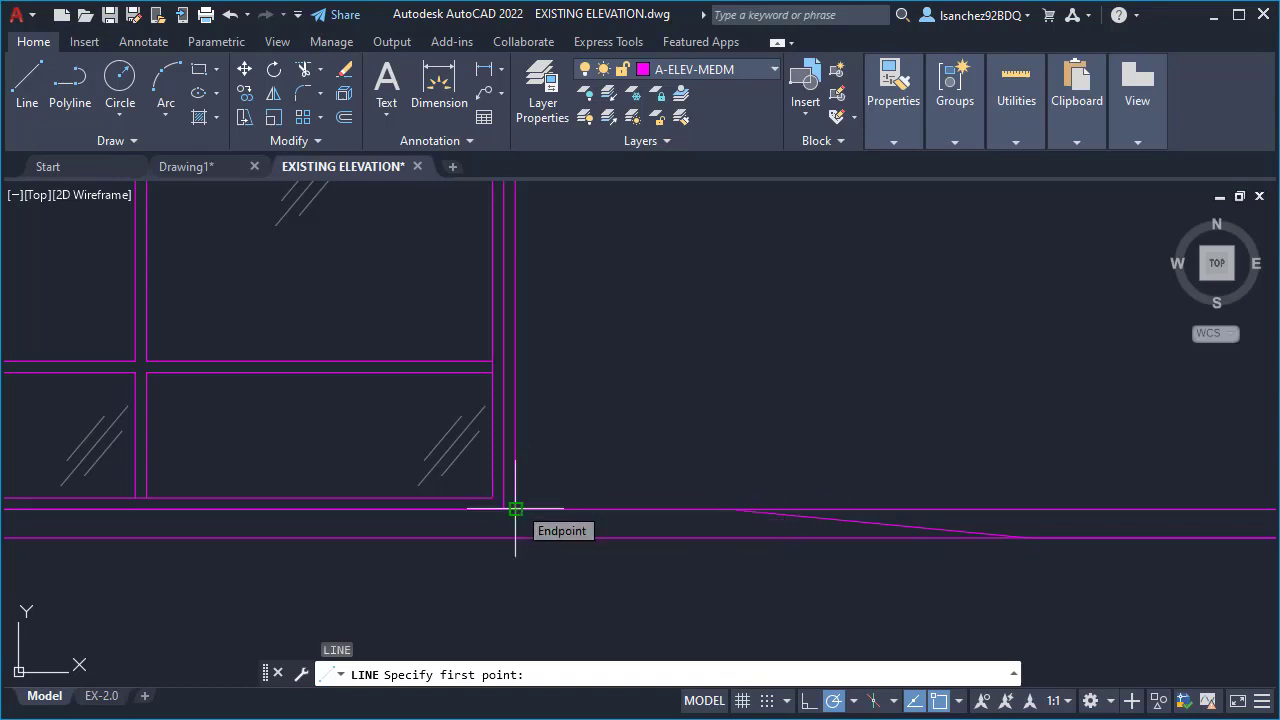
scroll(515, 509, down, 3)
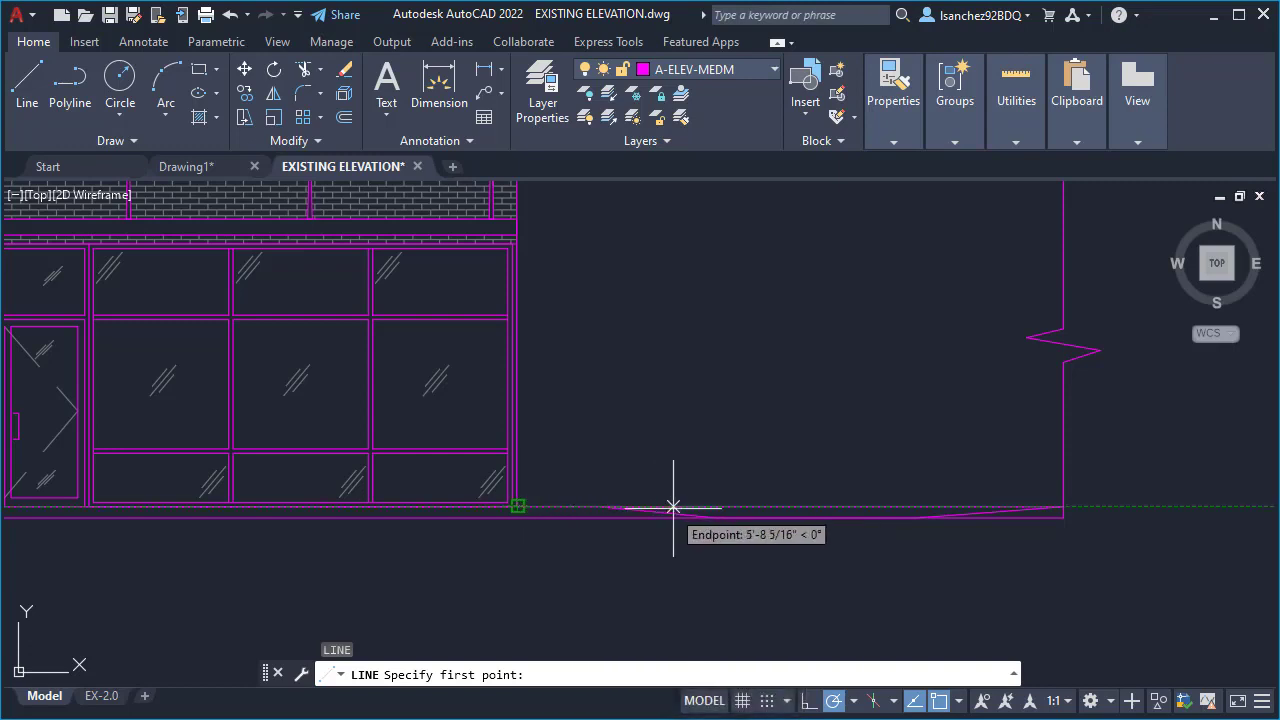
scroll(716, 507, down, 2)
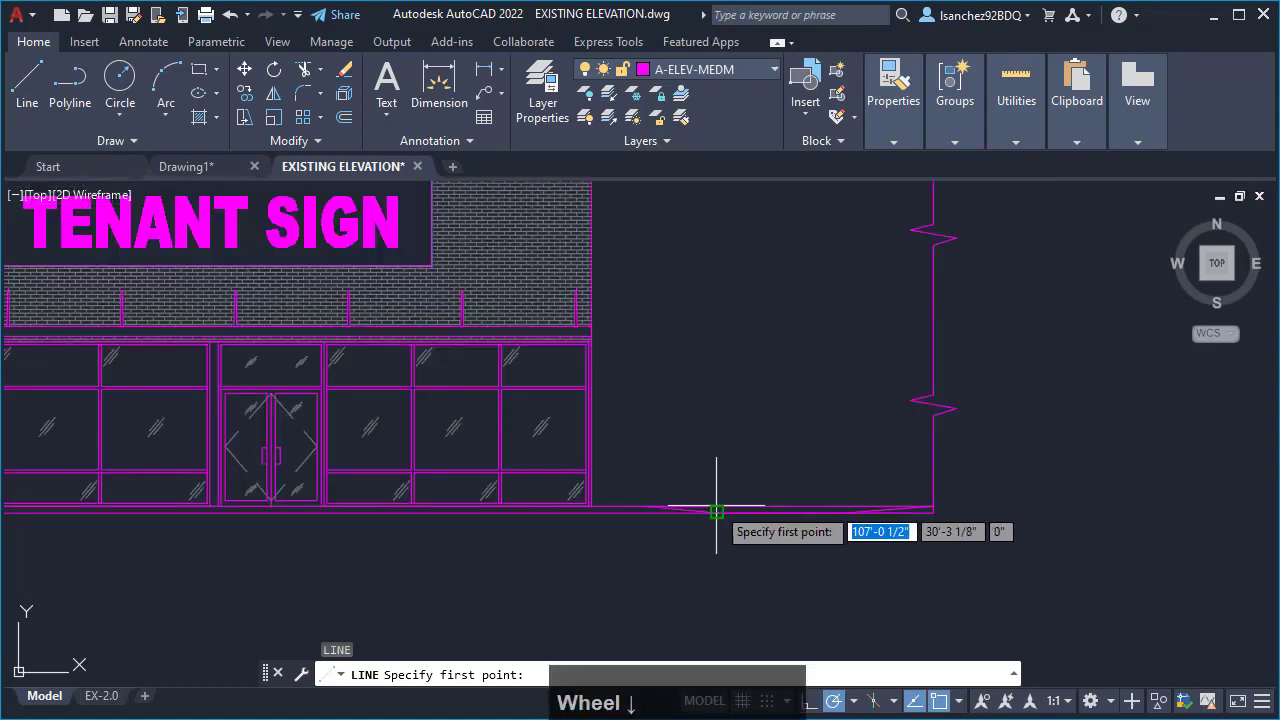
scroll(686, 514, up, 3)
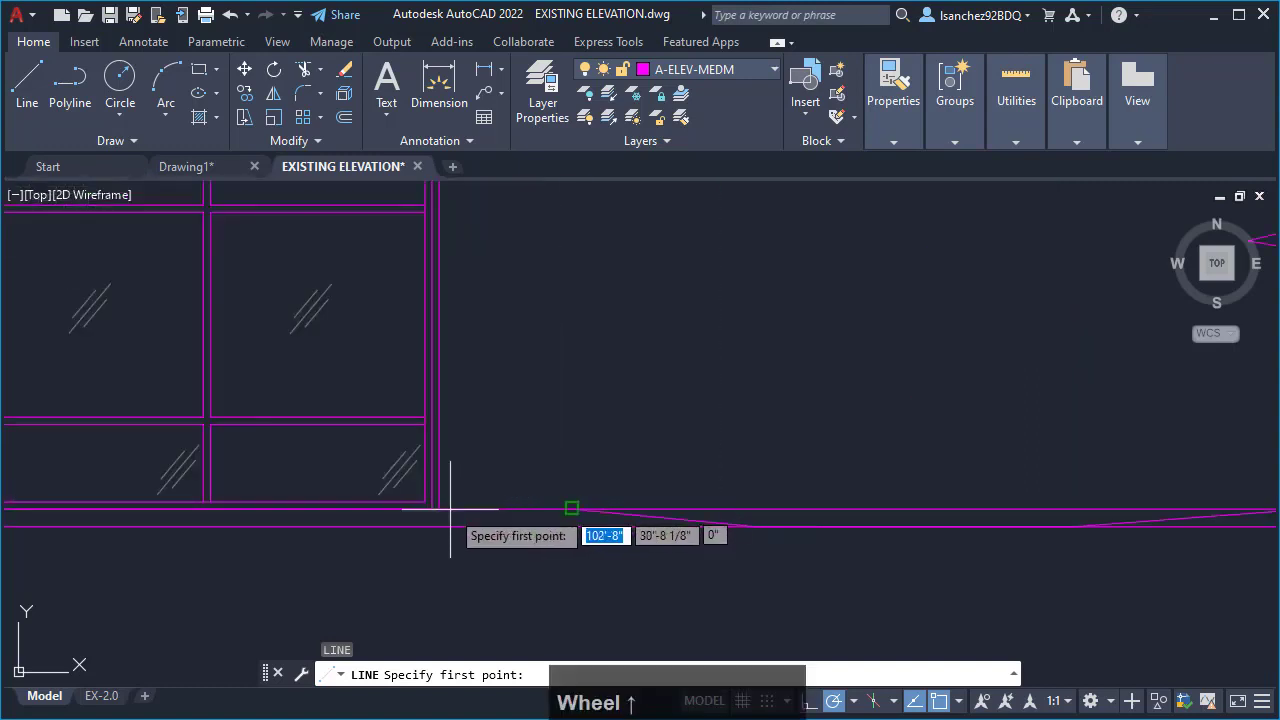
click(786, 508)
scroll(786, 508, down, 4)
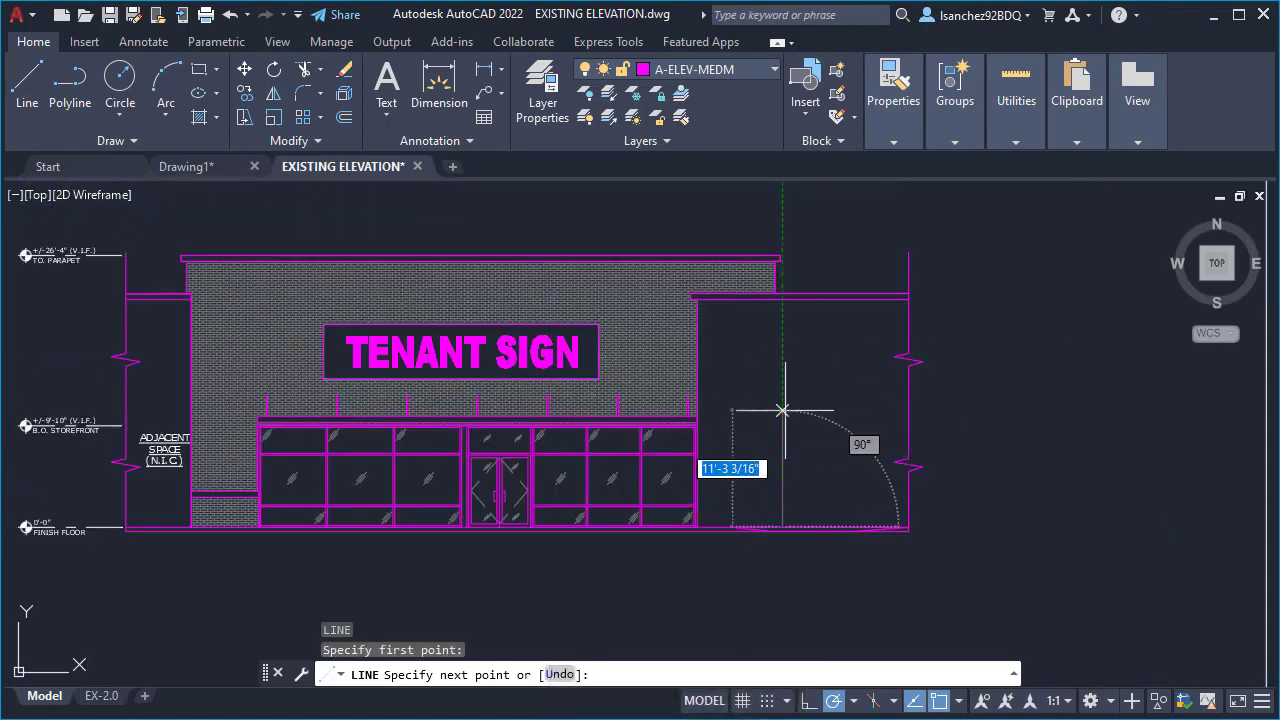
- Turn off Polar Tracking and turn on Ortho mode for the line in progress beside the storefront
scroll(786, 487, up, 2)
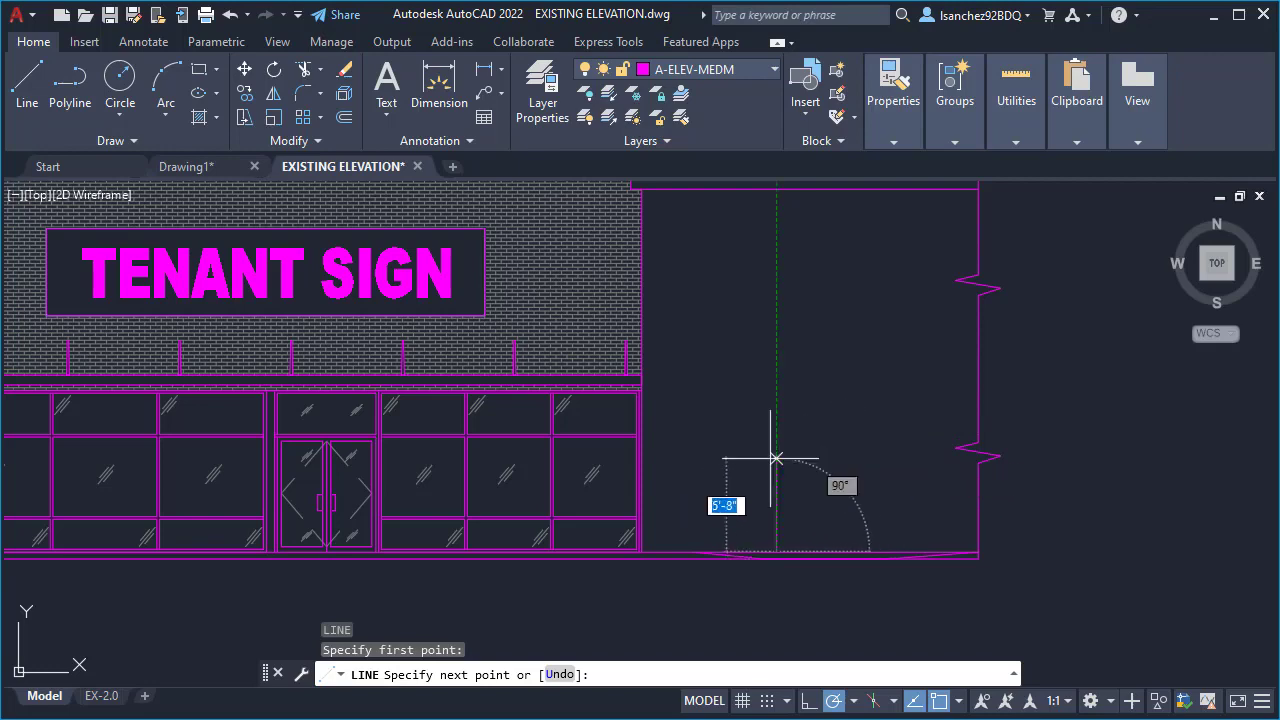
scroll(832, 482, down, 3)
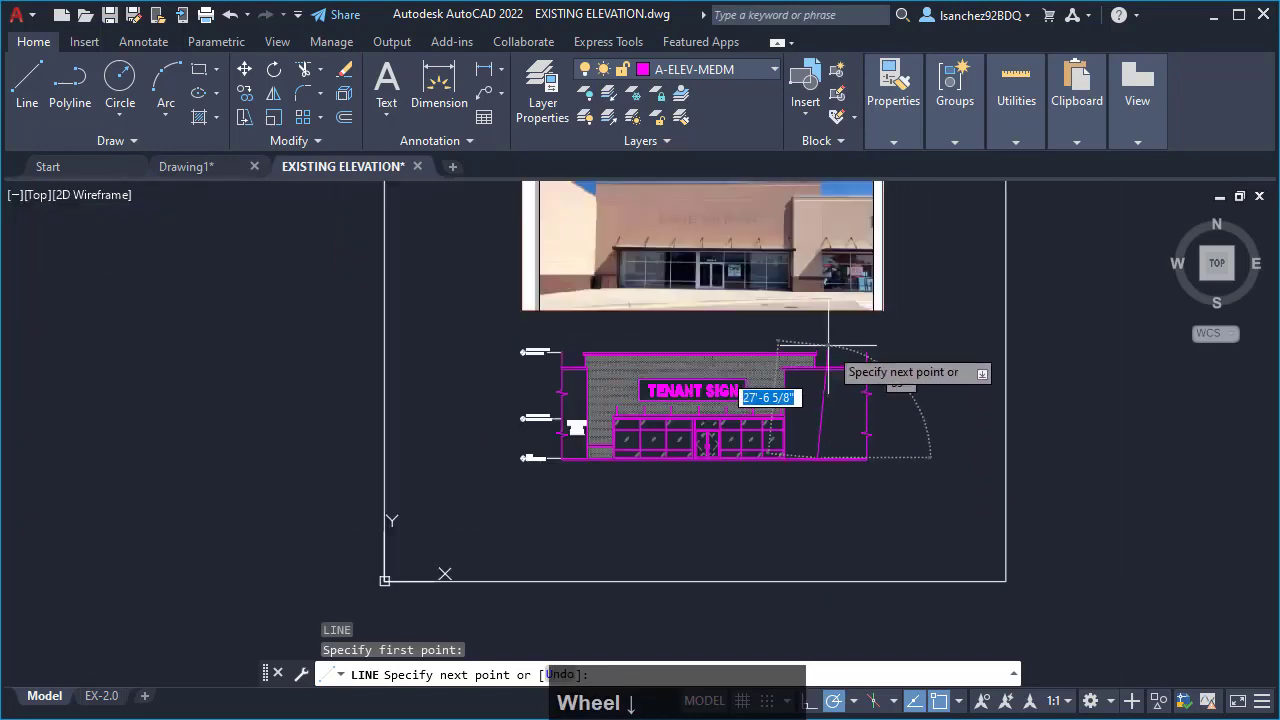
scroll(790, 252, up, 3)
scroll(792, 250, up, 3)
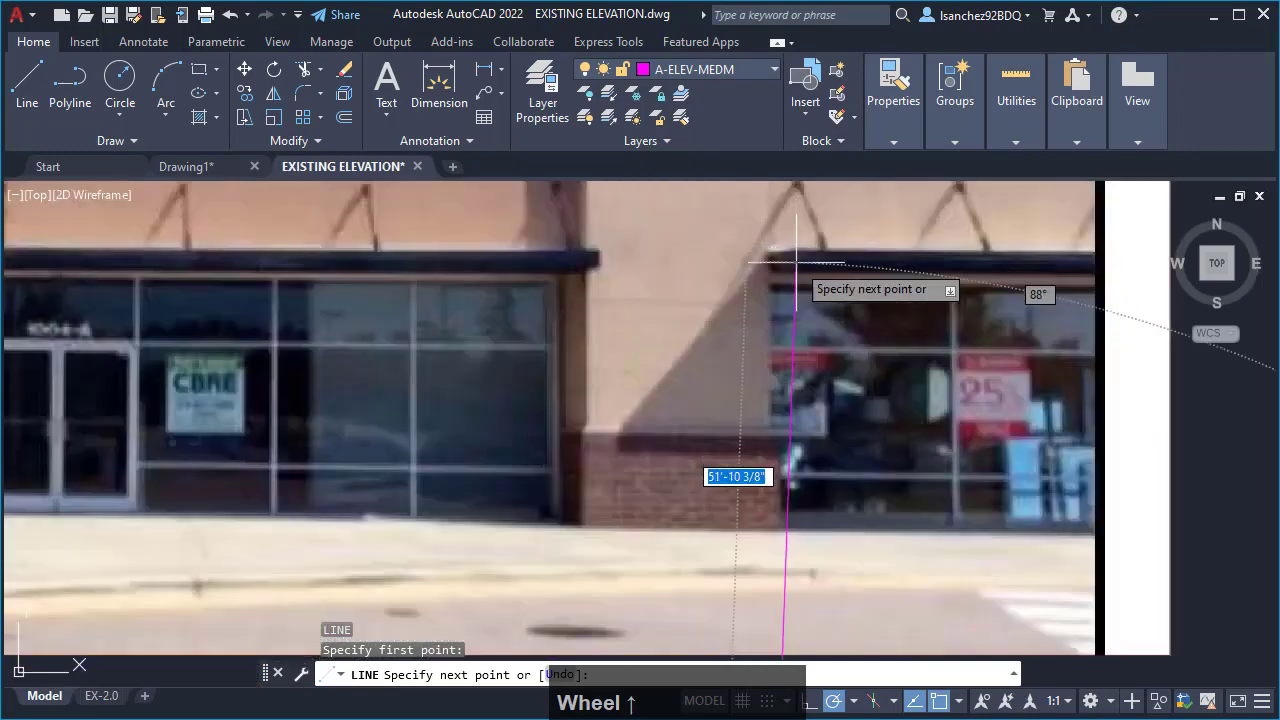
scroll(797, 300, down, 4)
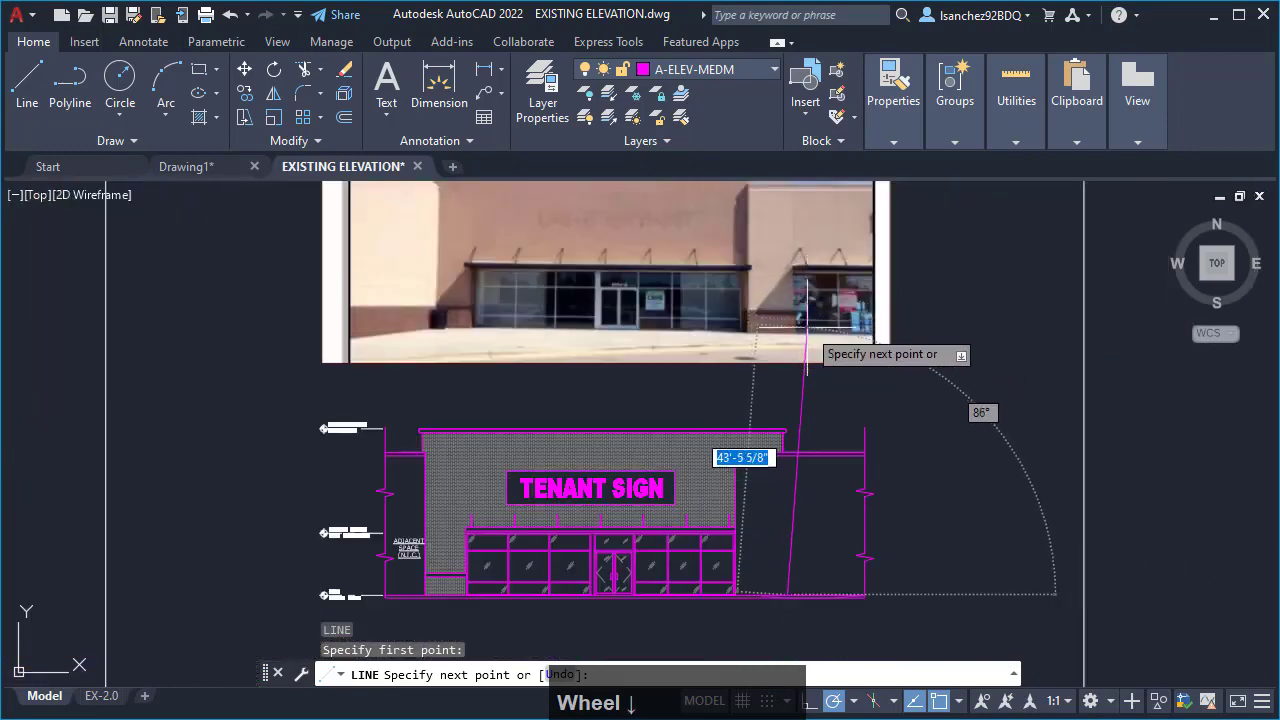
scroll(805, 592, up, 2)
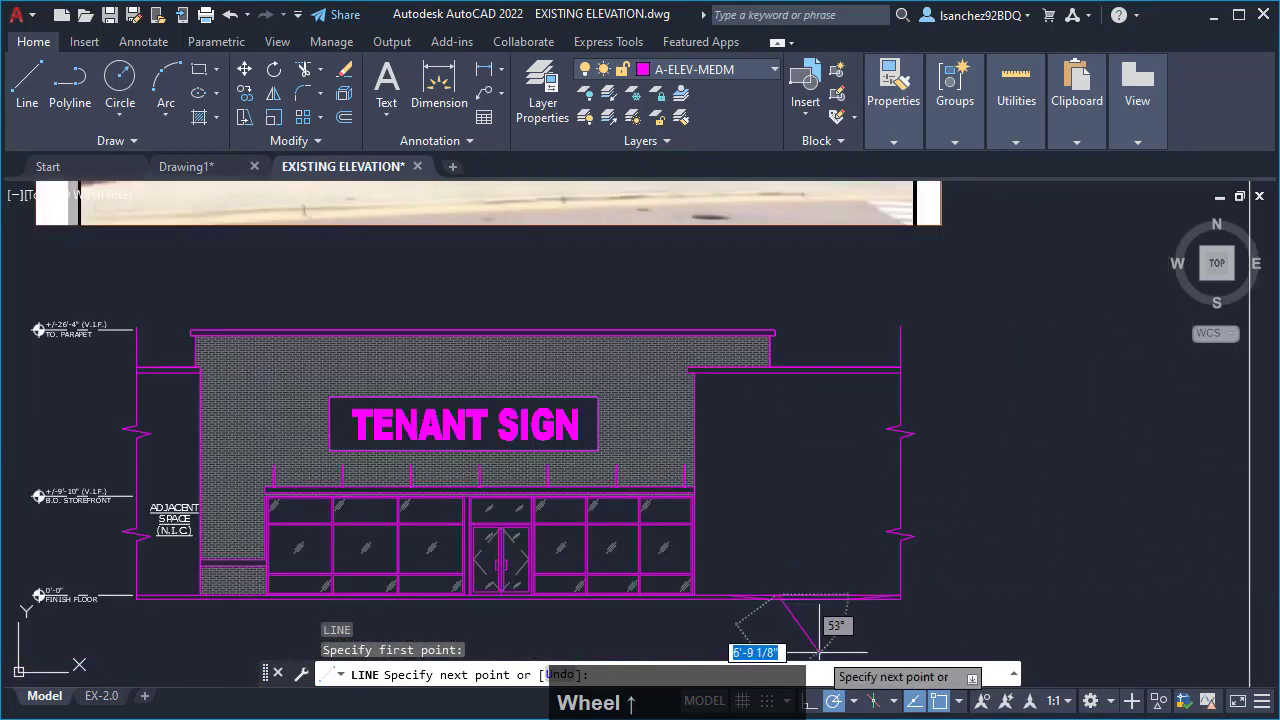
click(835, 704)
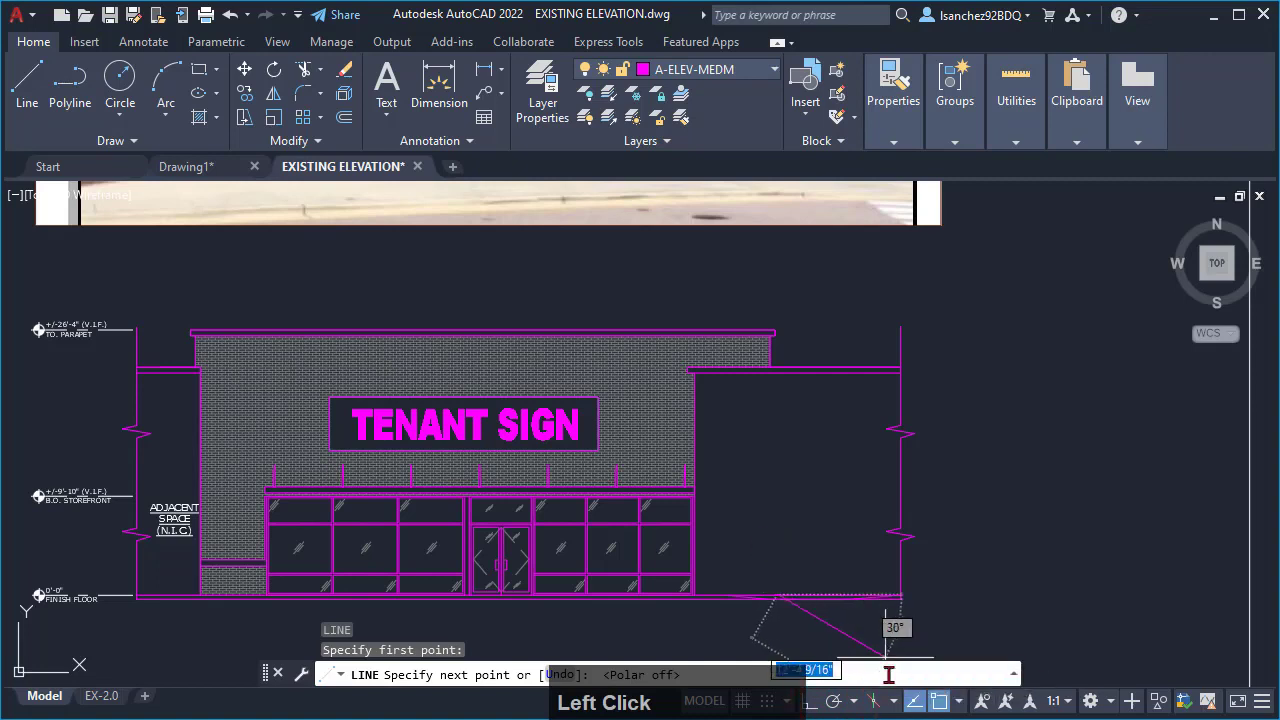
click(810, 704)
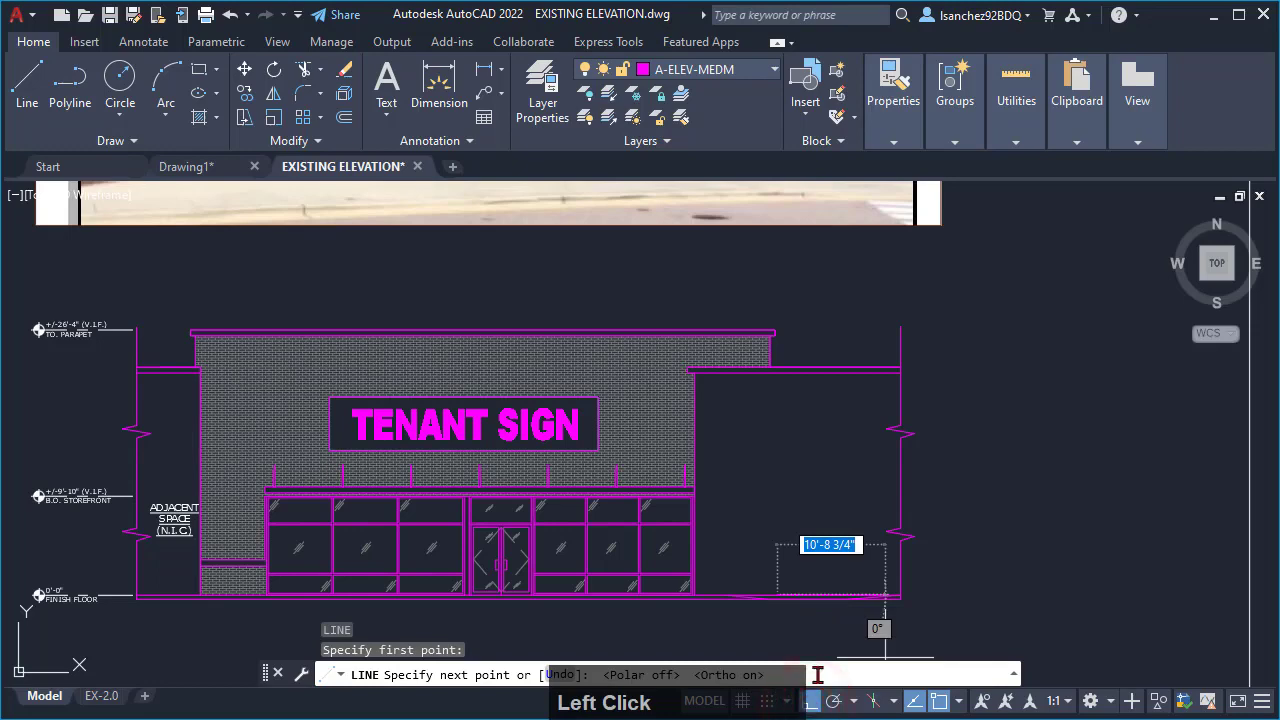
- Draw the line 9'-10" straight up, with its end aligned to the top of the existing storefront frame
scroll(760, 585, up, 2)
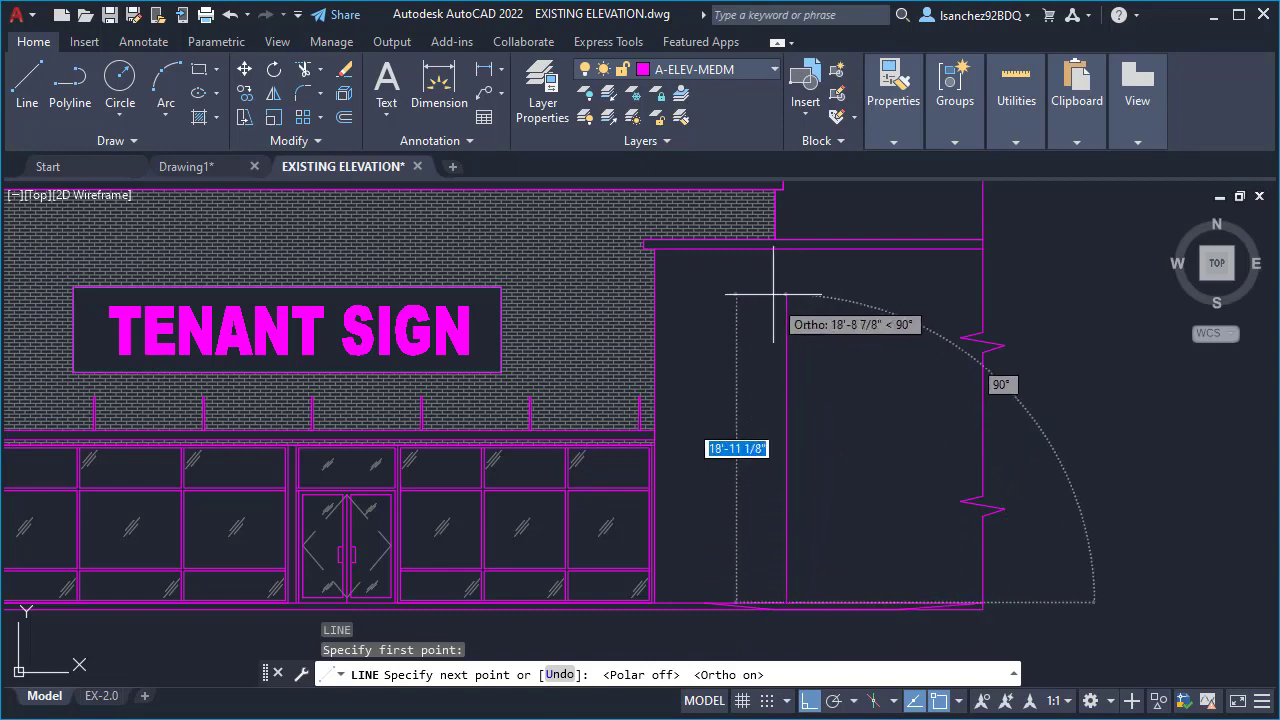
middle_drag(737, 559, 757, 449)
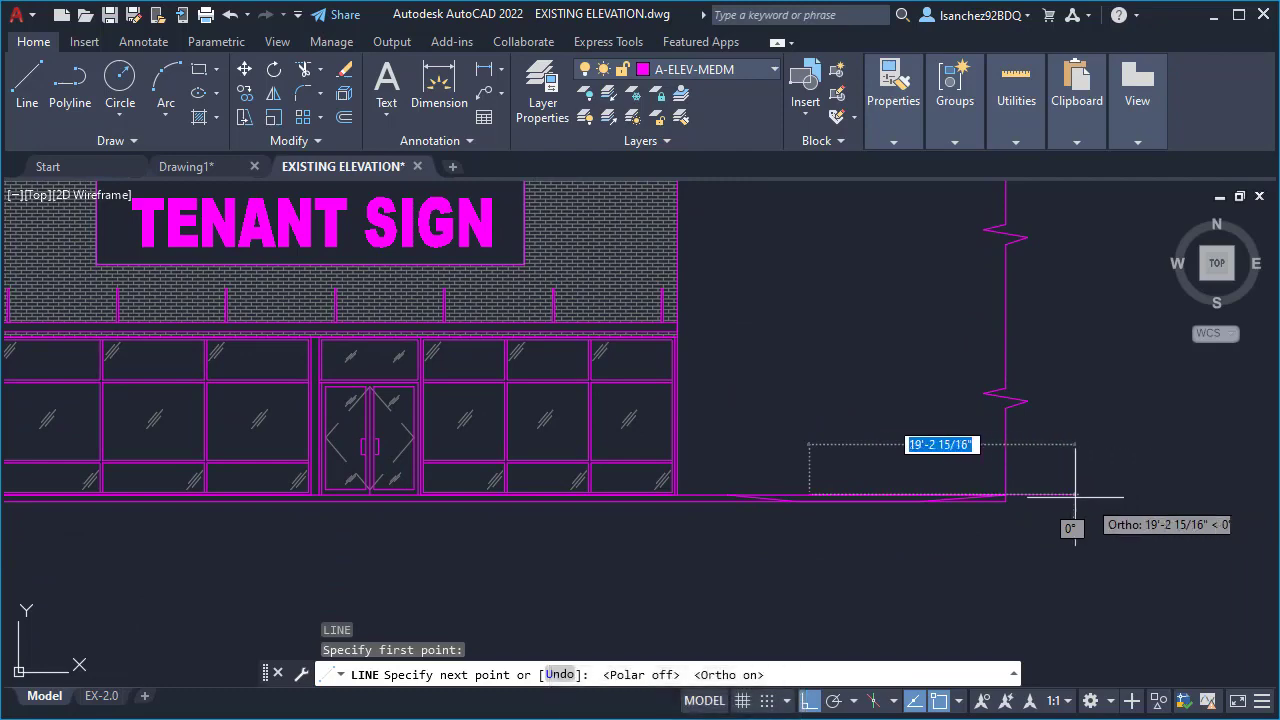
scroll(766, 349, up, 2)
middle_drag(766, 349, 686, 371)
scroll(685, 490, down, 5)
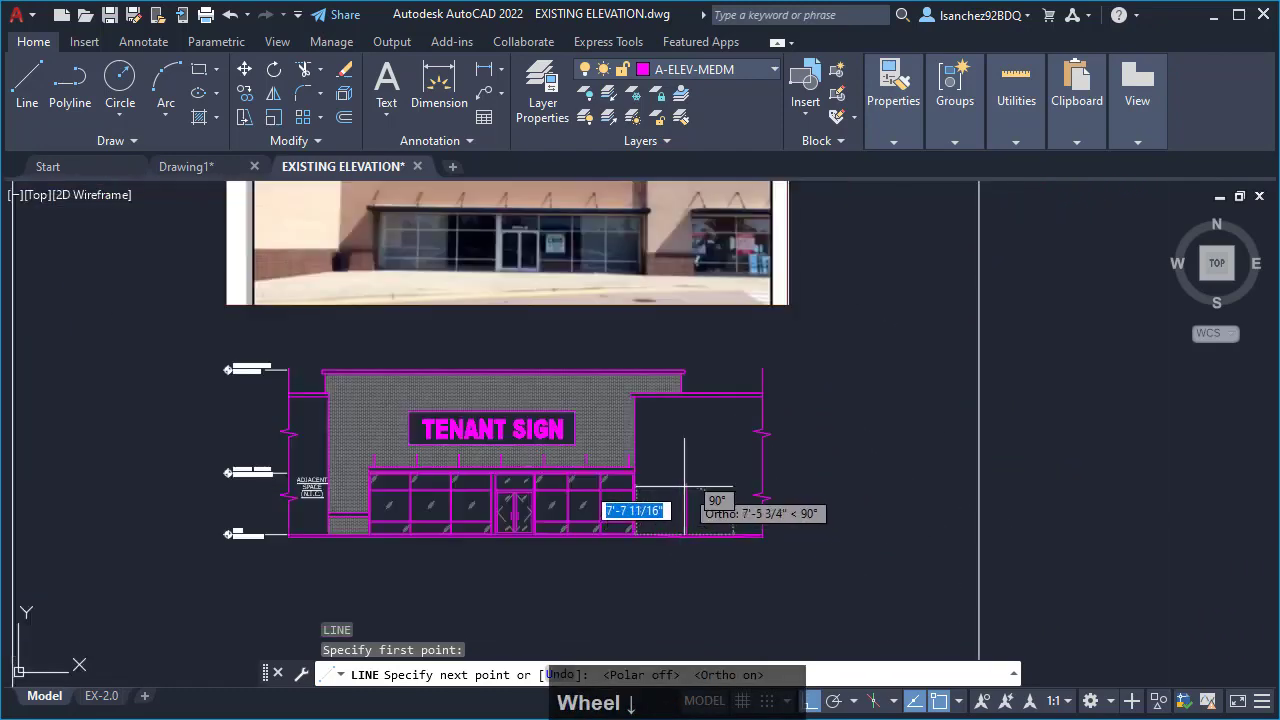
scroll(665, 375, up, 6)
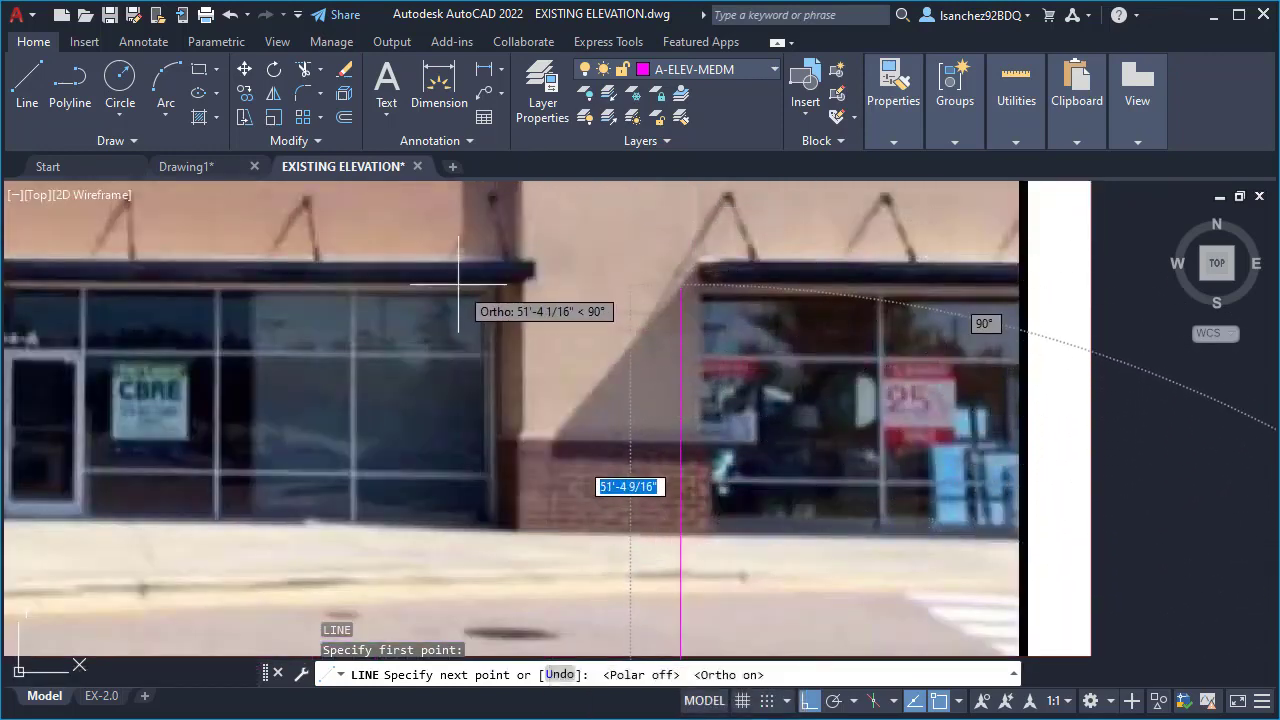
scroll(508, 280, down, 5)
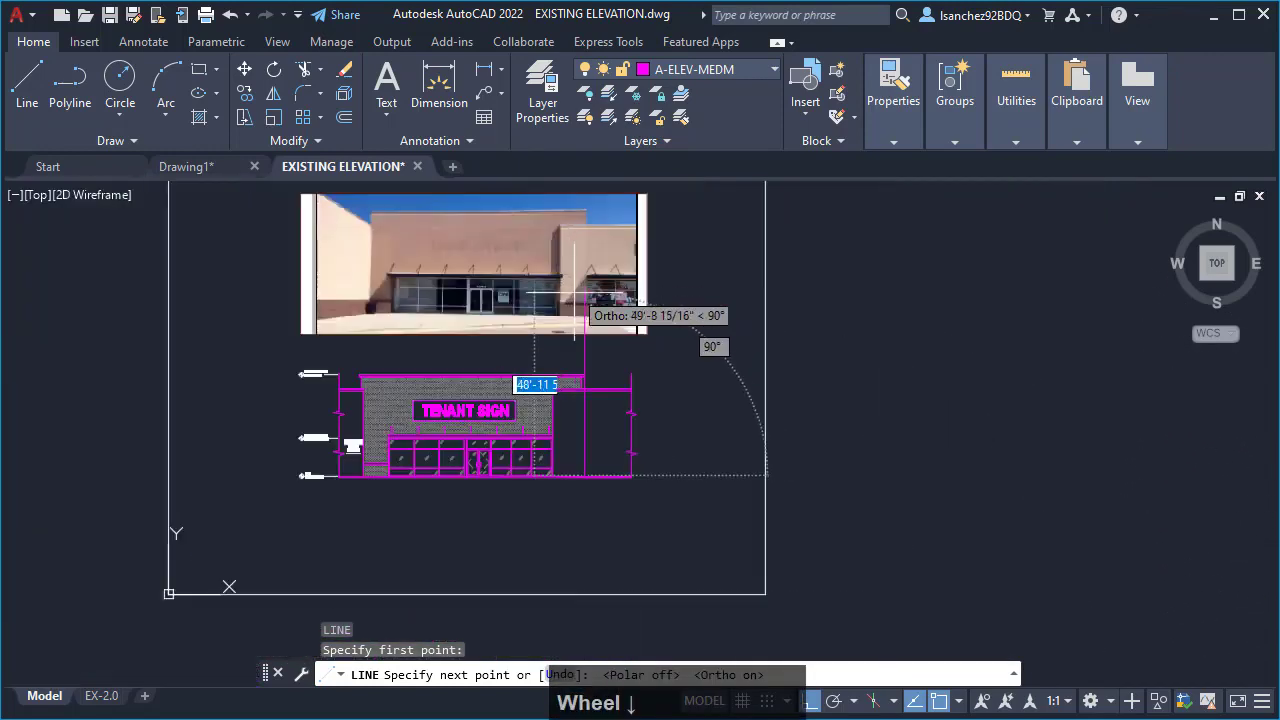
scroll(590, 357, up, 4)
scroll(562, 527, up, 3)
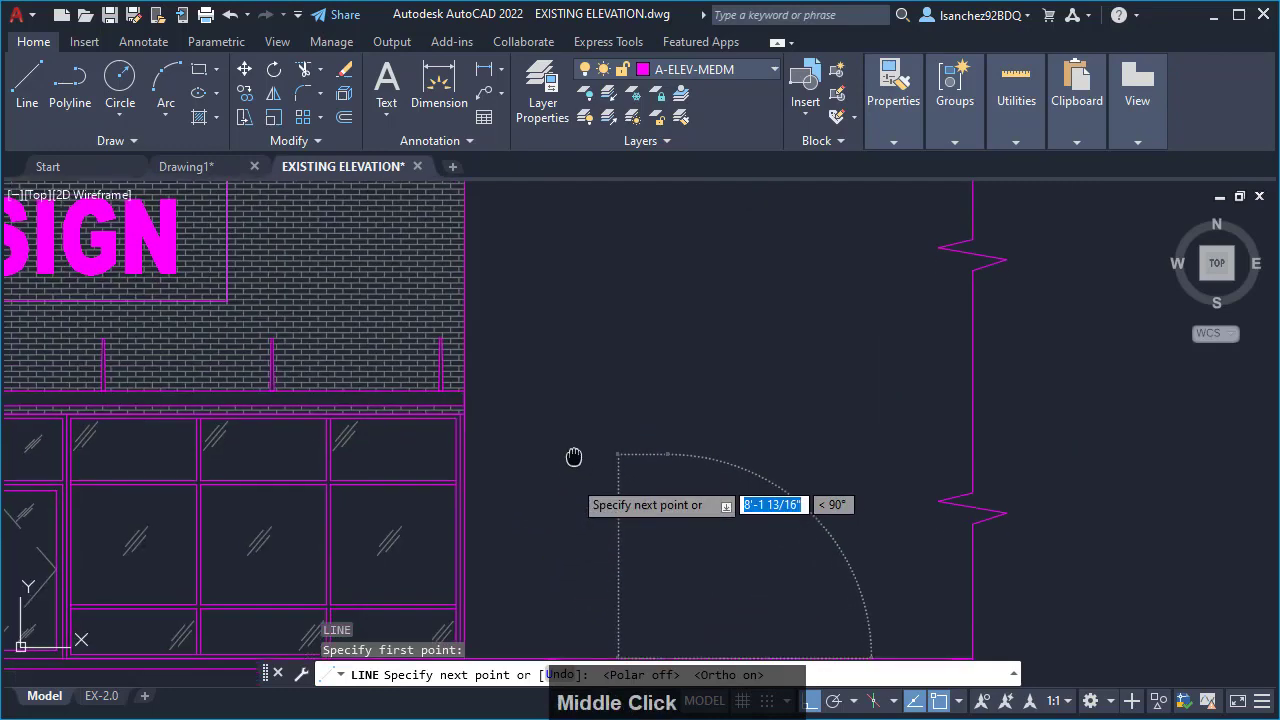
middle_drag(574, 454, 580, 383)
scroll(506, 336, up, 3)
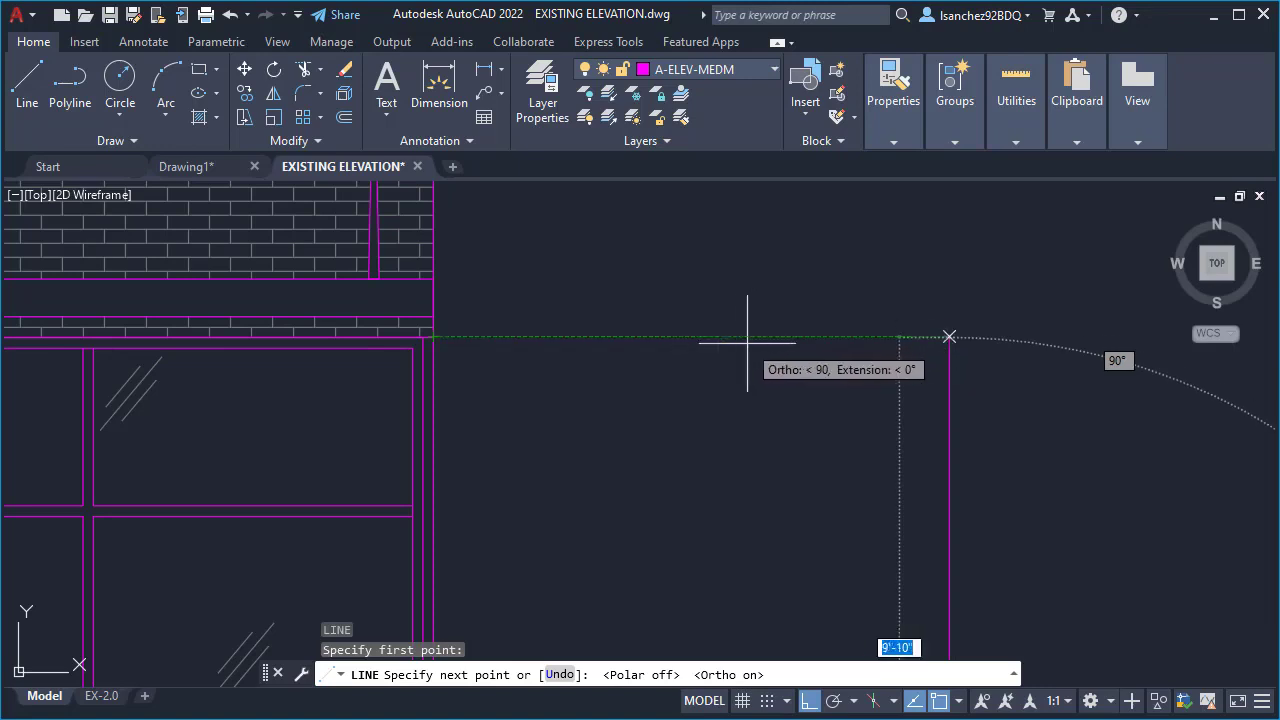
click(747, 342)
- Enable the Perpendicular object snap for the line's next segment toward the break line at the right edge
scroll(749, 440, down, 3)
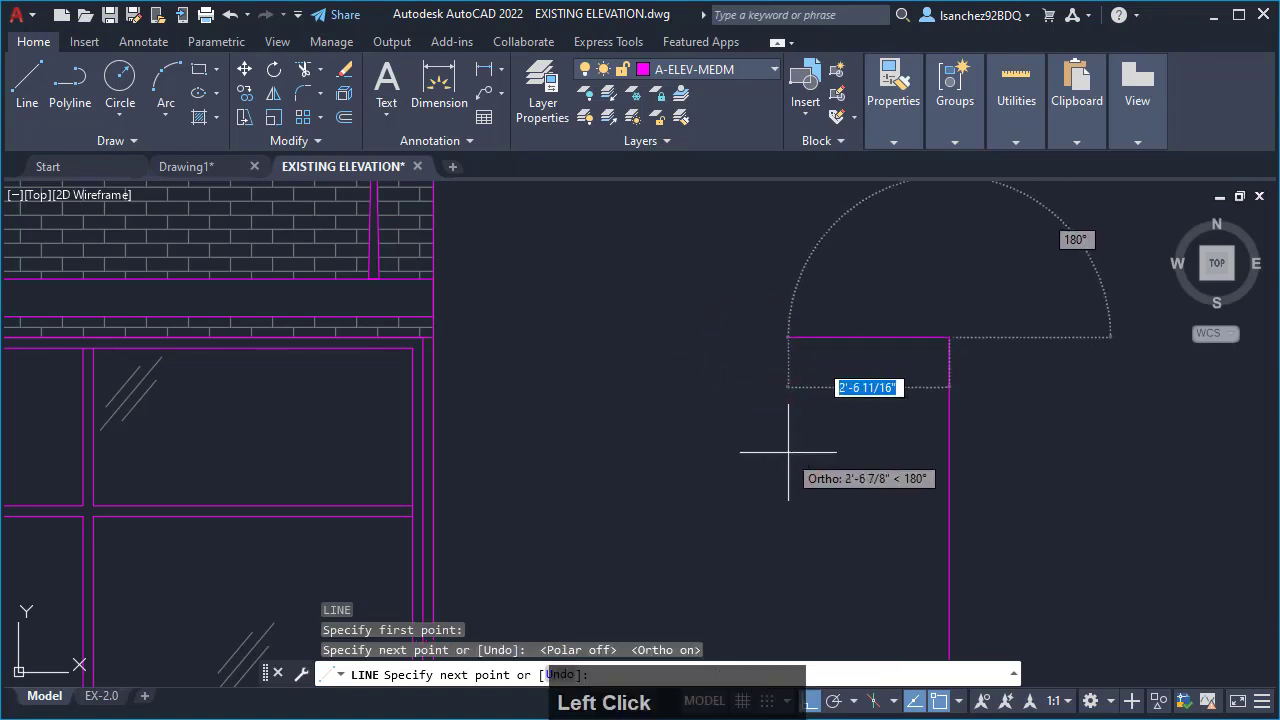
mouse_move(926, 425)
middle_down()
mouse_move(774, 363)
mouse_move(751, 375)
middle_up()
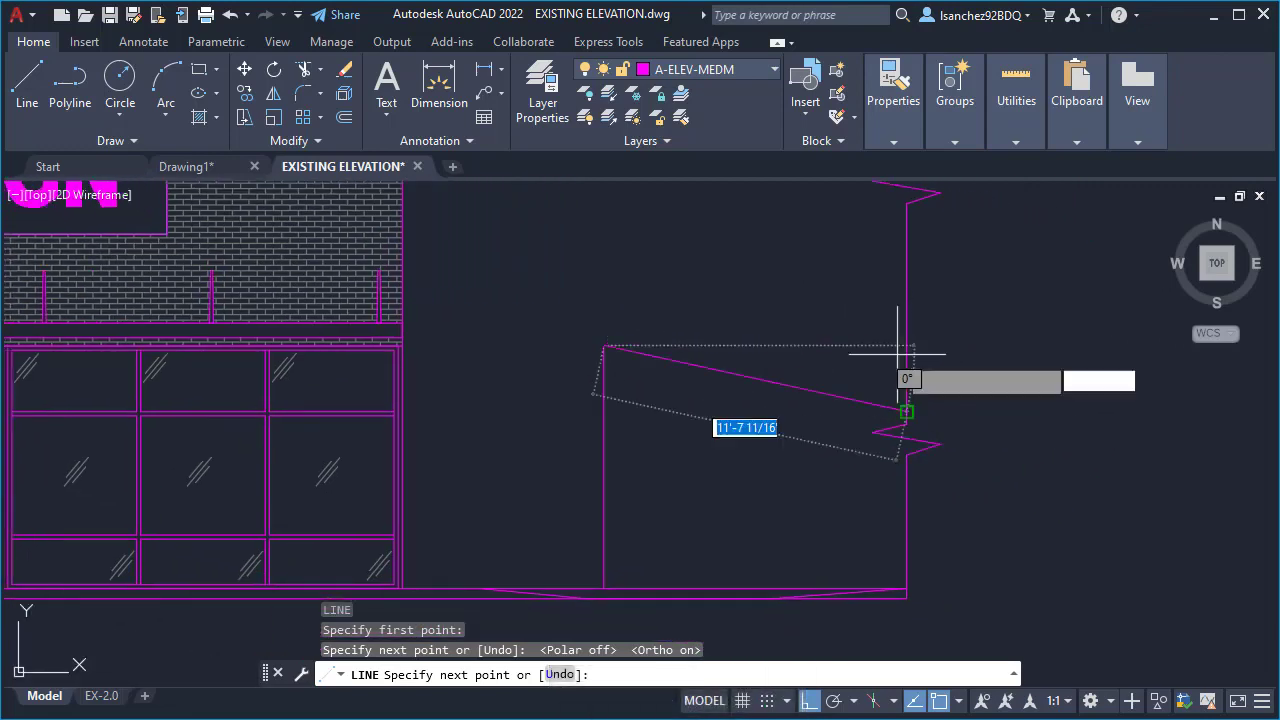
scroll(918, 344, up, 3)
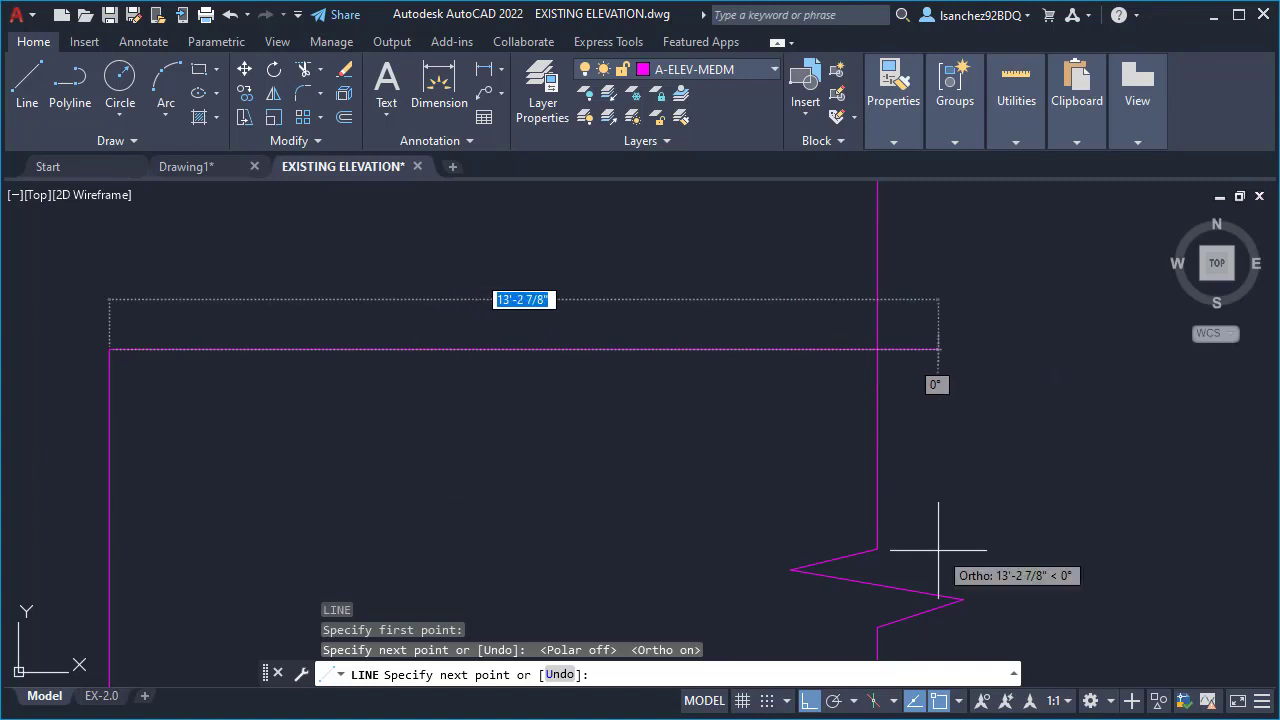
click(958, 703)
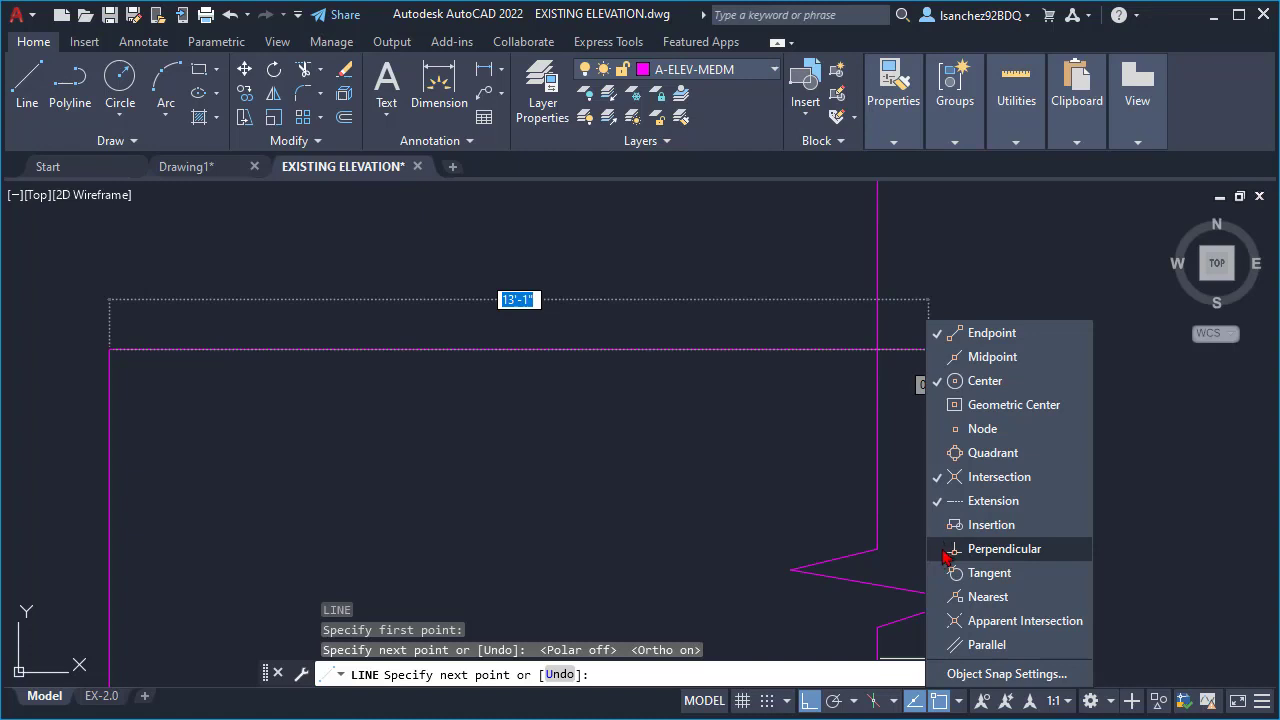
click(945, 549)
click(752, 394)
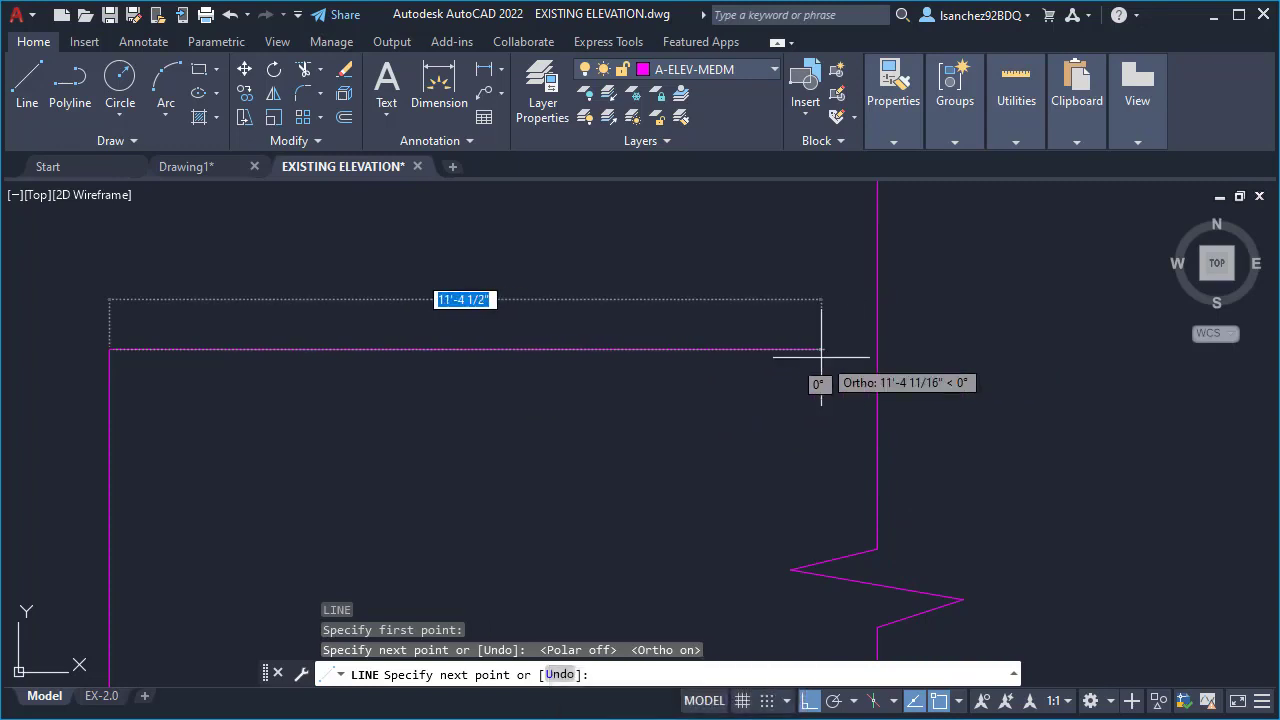
- Draw the horizontal segment about 12'-3" long, perpendicular to the vertical break line, and end the Line command
click(877, 350)
scroll(871, 343, down, 3)
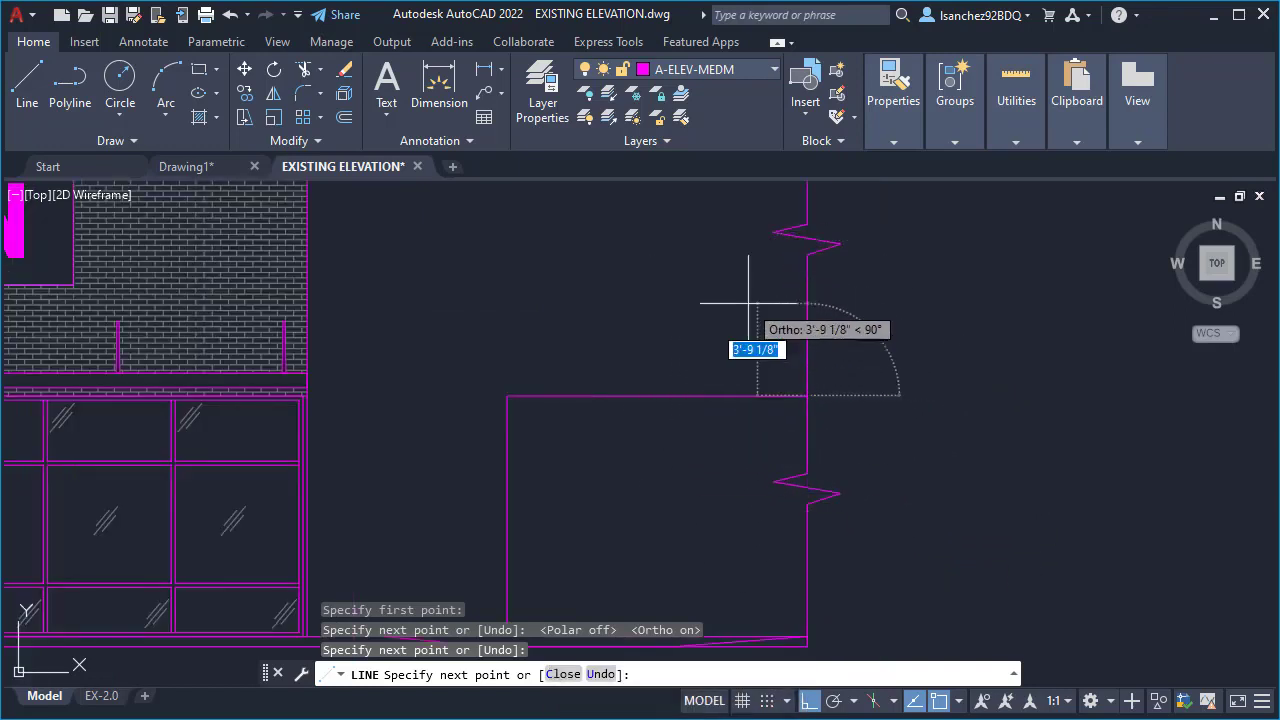
key(Escape)
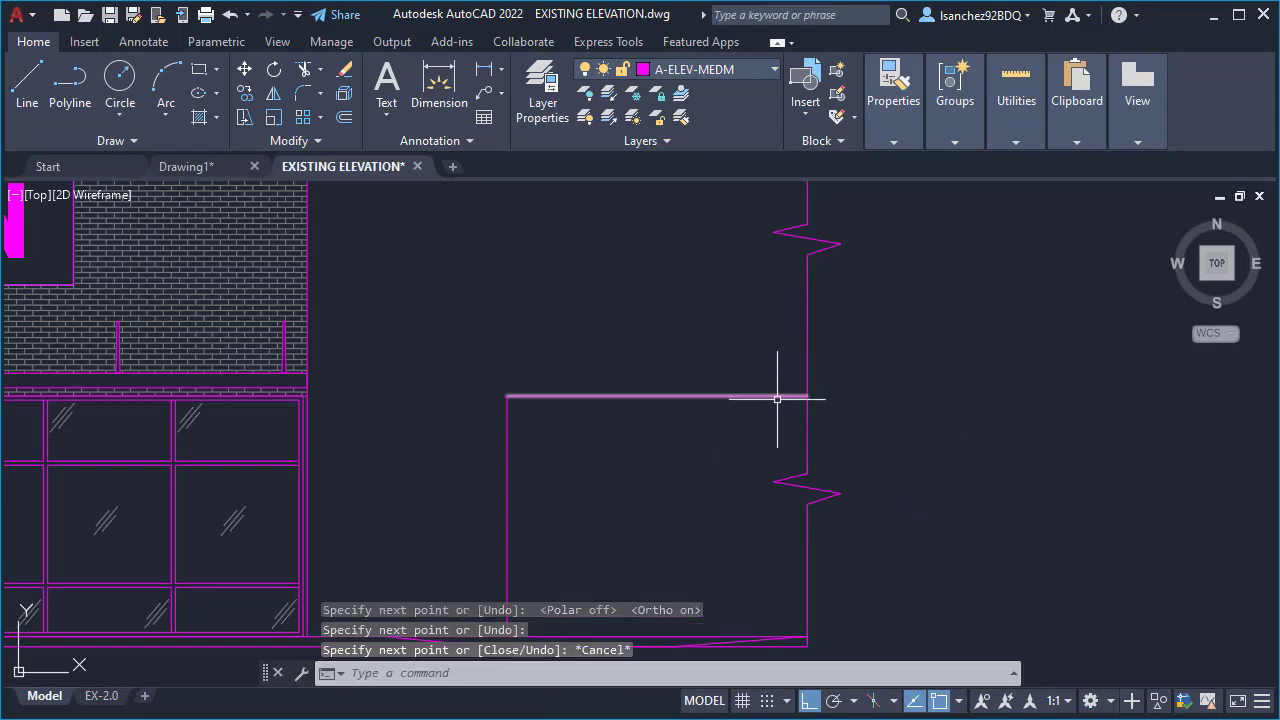
- Examine the adjacent opening's new outline against the photo and the existing storefront window bays beside it
scroll(777, 394, down, 2)
mouse_move(663, 451)
middle_down()
mouse_move(736, 478)
mouse_move(777, 523)
mouse_move(831, 517)
middle_up()
scroll(820, 535, down, 4)
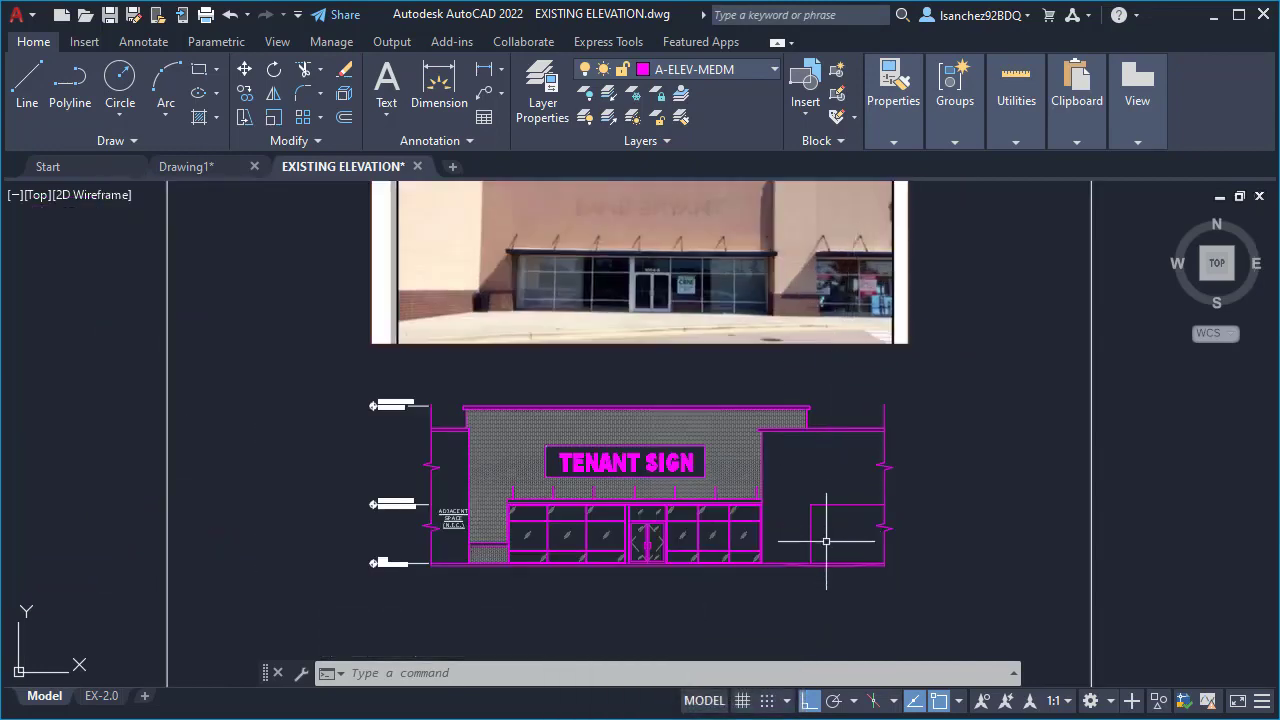
scroll(817, 543, up, 5)
scroll(405, 565, up, 3)
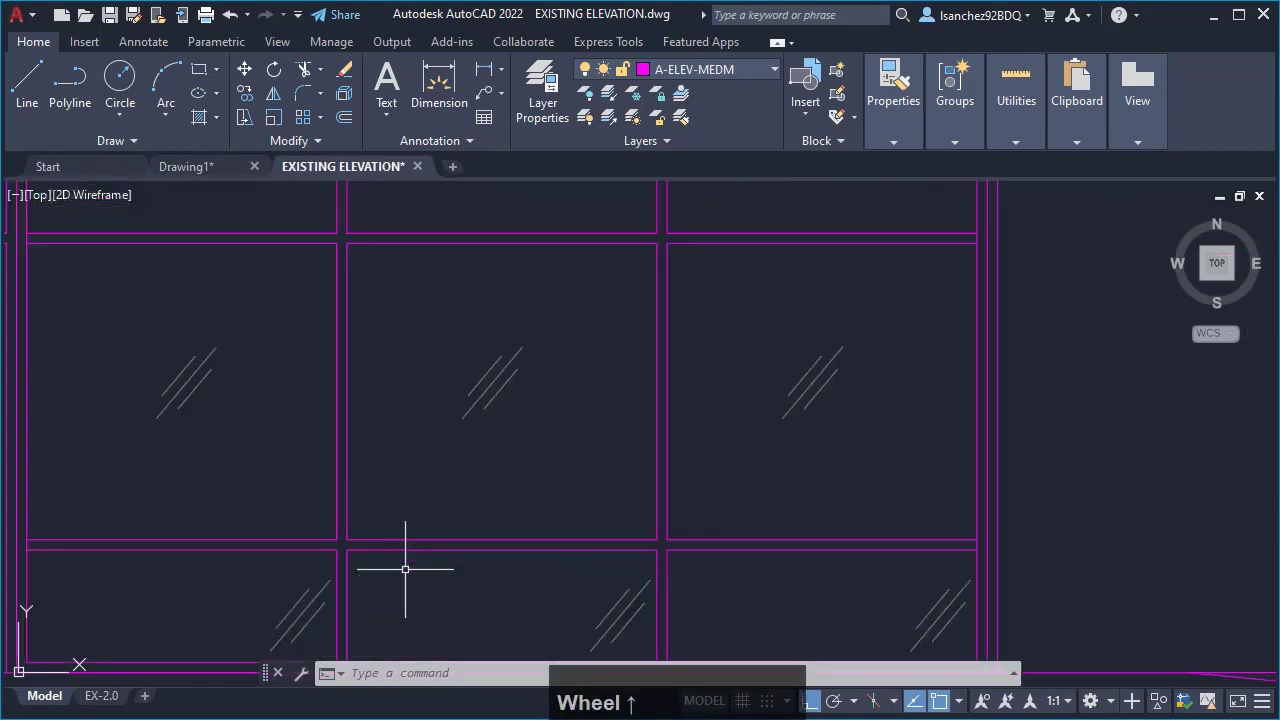
scroll(349, 512, down, 5)
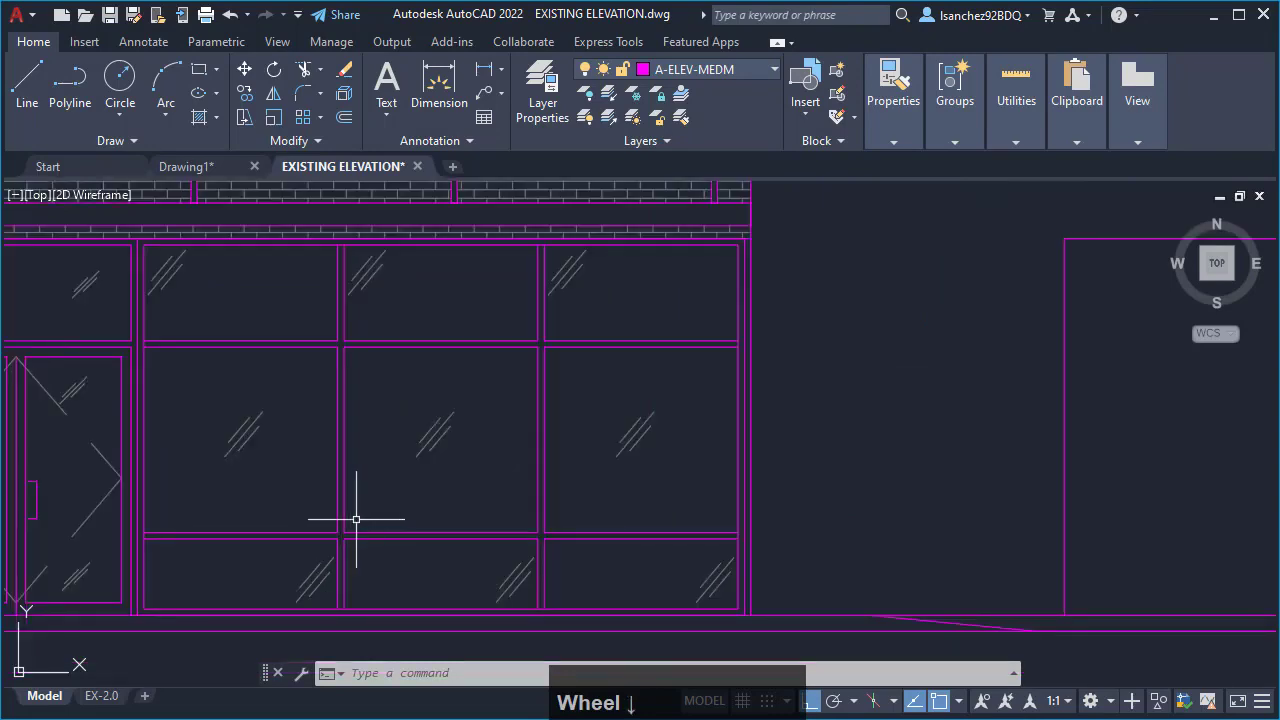
mouse_move(634, 517)
middle_down()
mouse_move(910, 513)
mouse_move(816, 517)
middle_up()
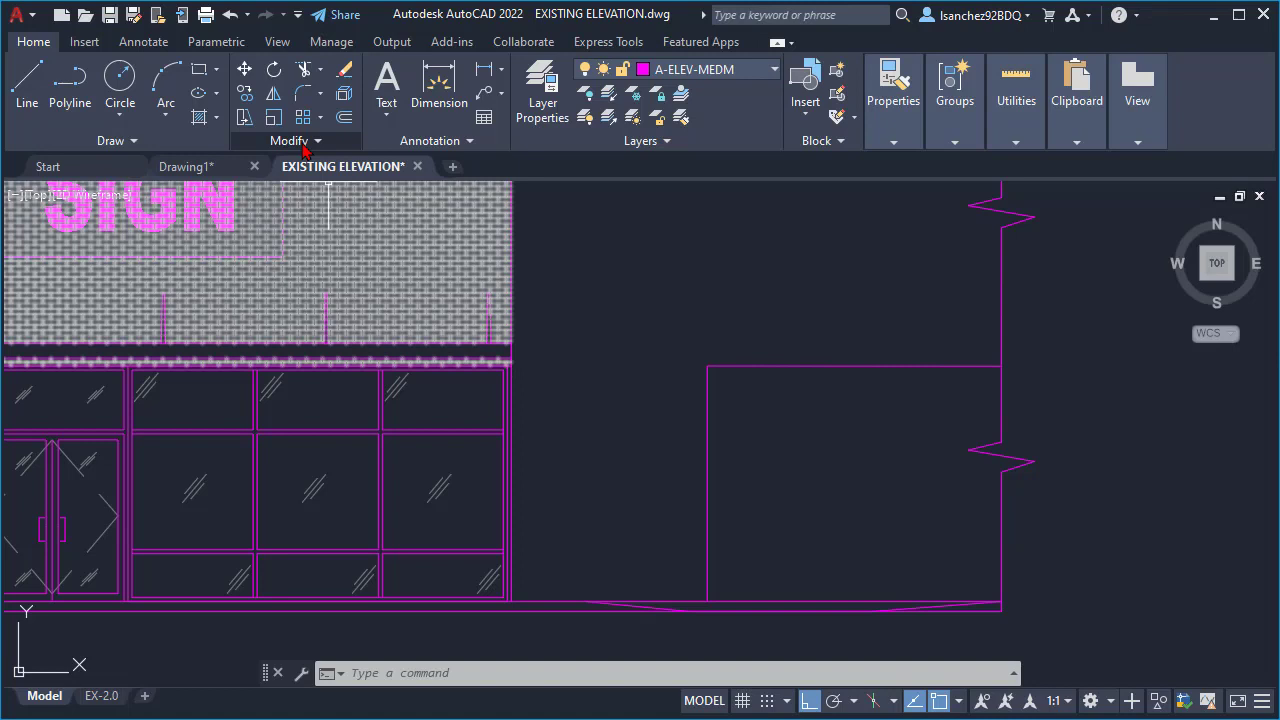
- Copy the new opening's left vertical line 2 inches to the right, using its bottom endpoint as the base point
click(244, 92)
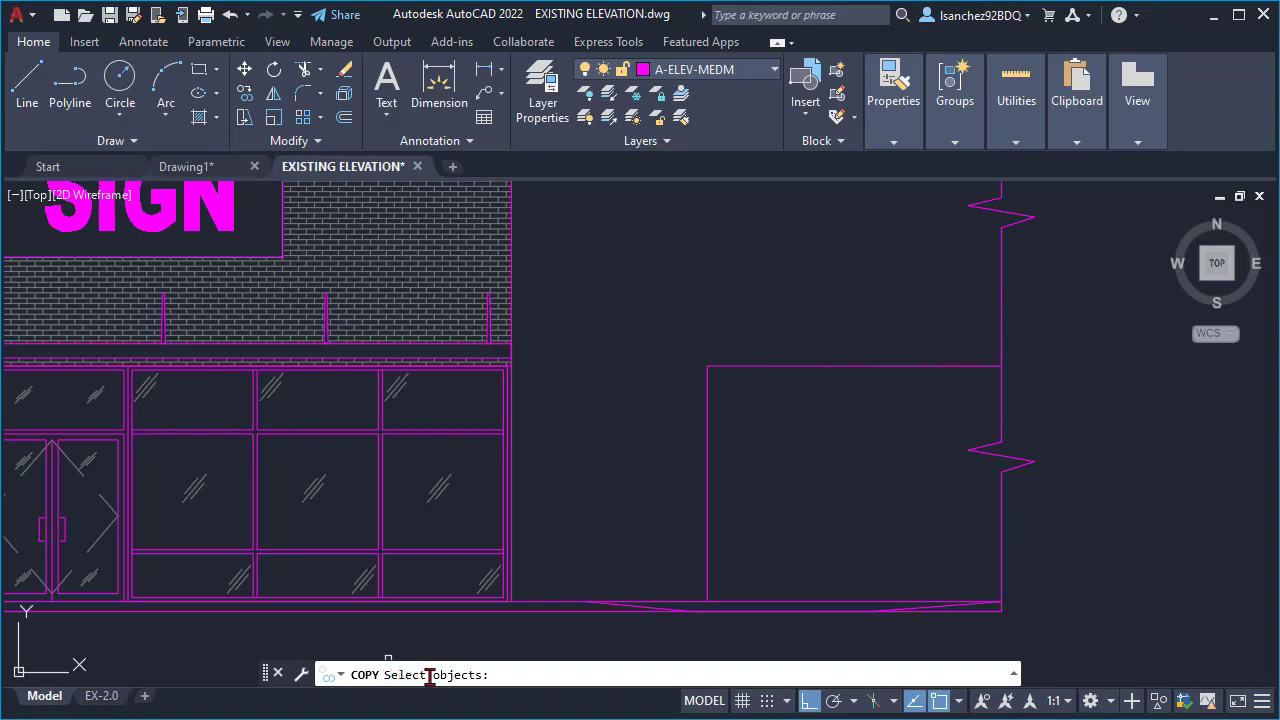
click(709, 460)
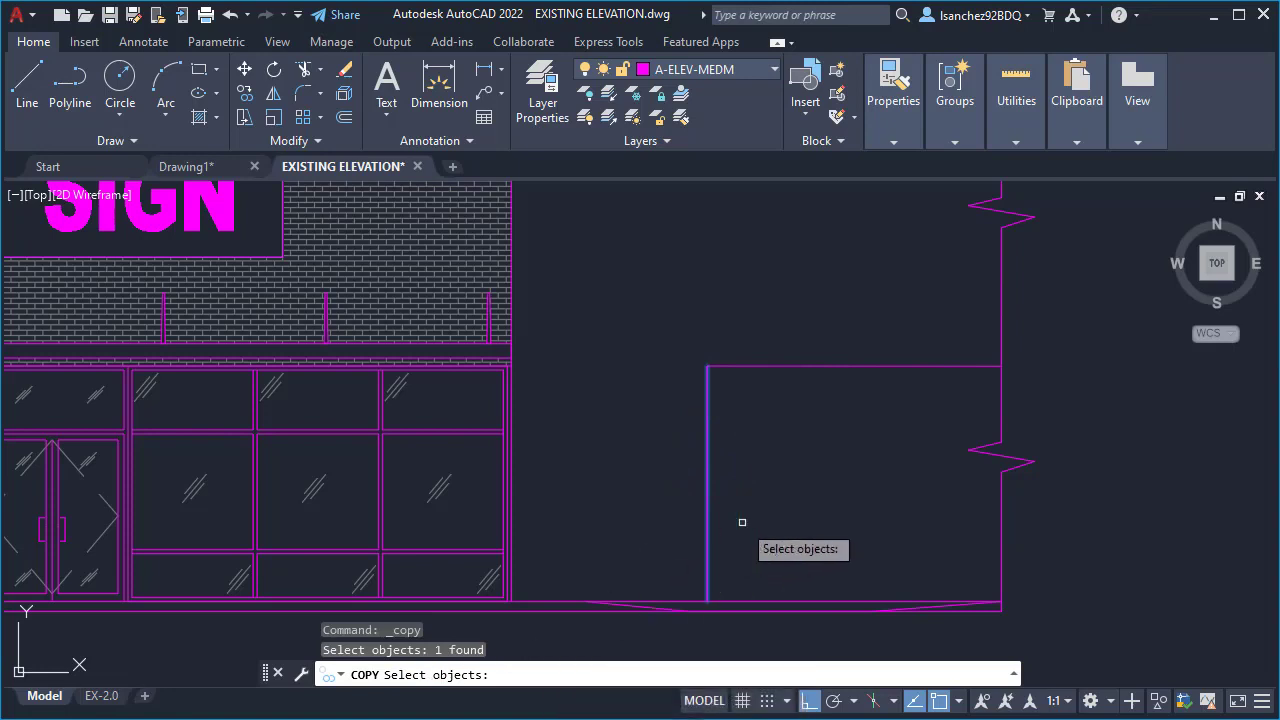
key(Return)
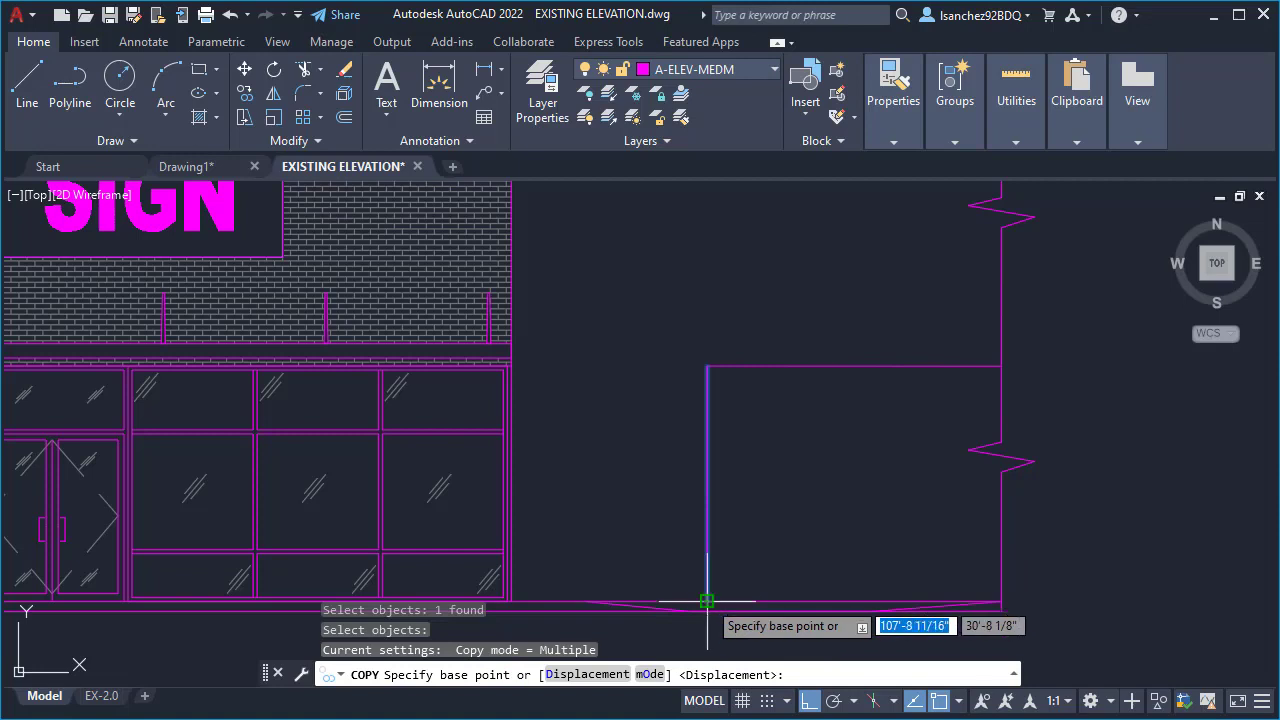
scroll(707, 601, up, 3)
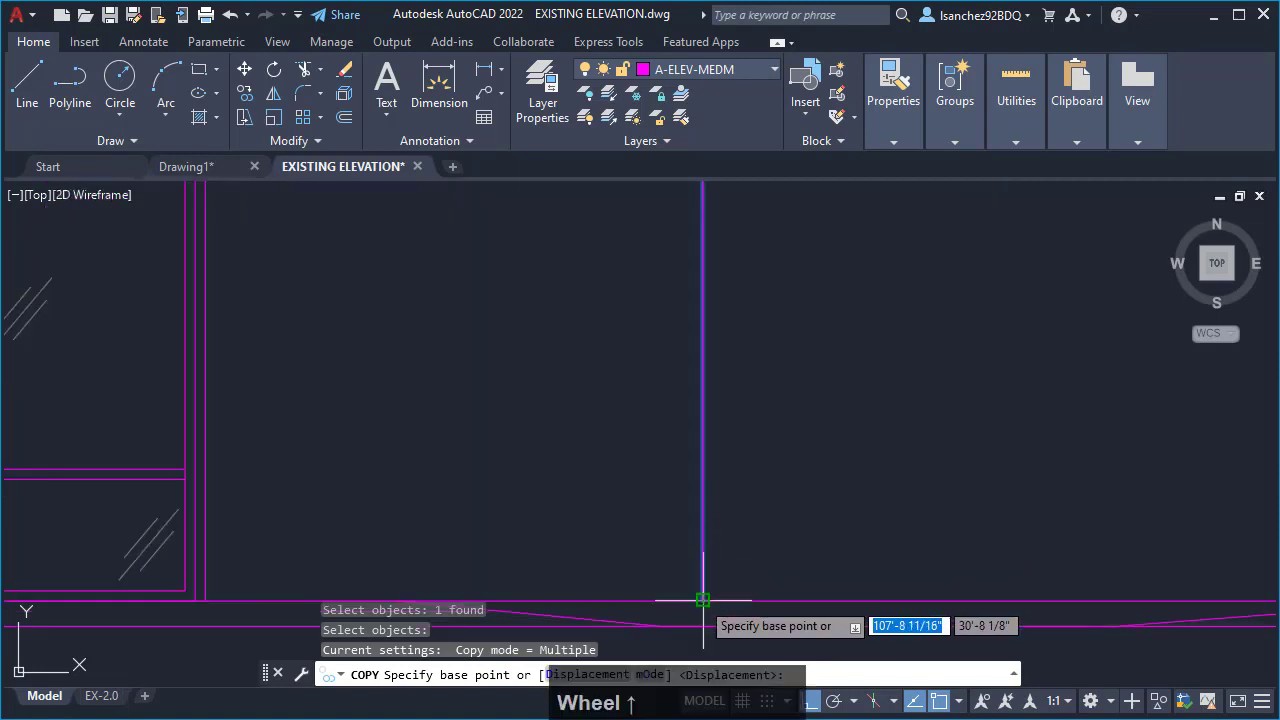
click(703, 600)
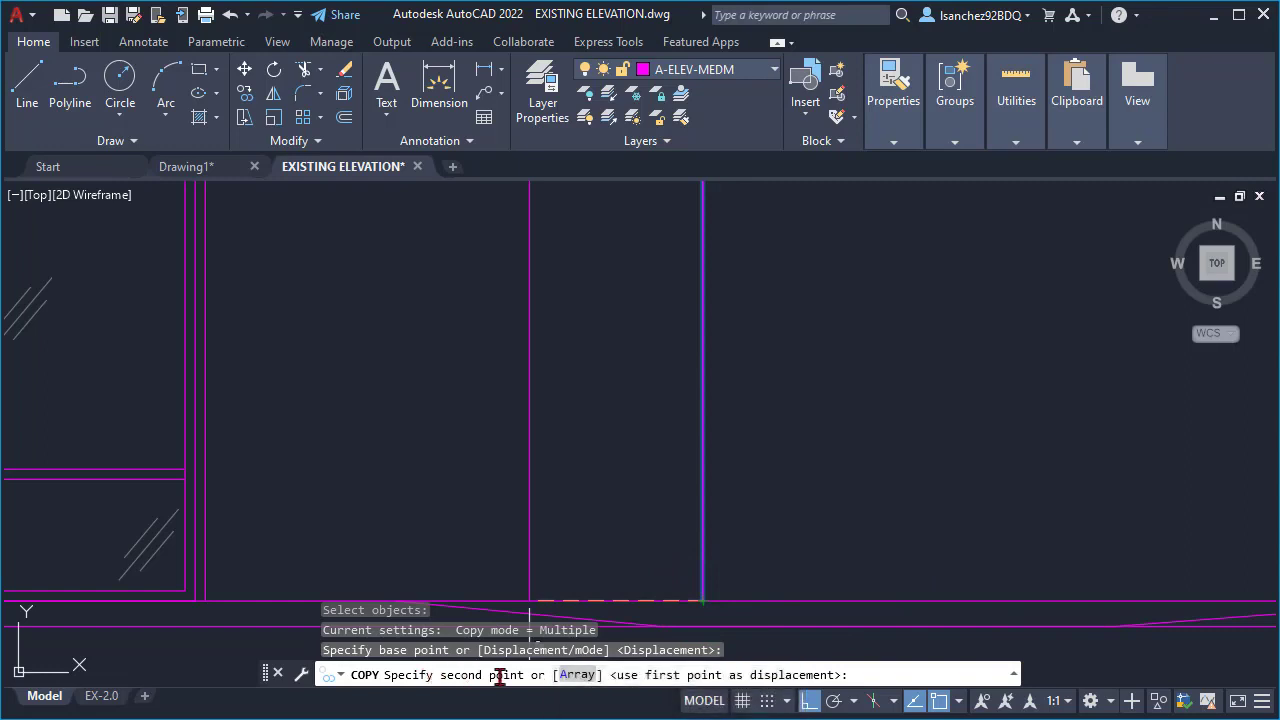
scroll(830, 512, down, 2)
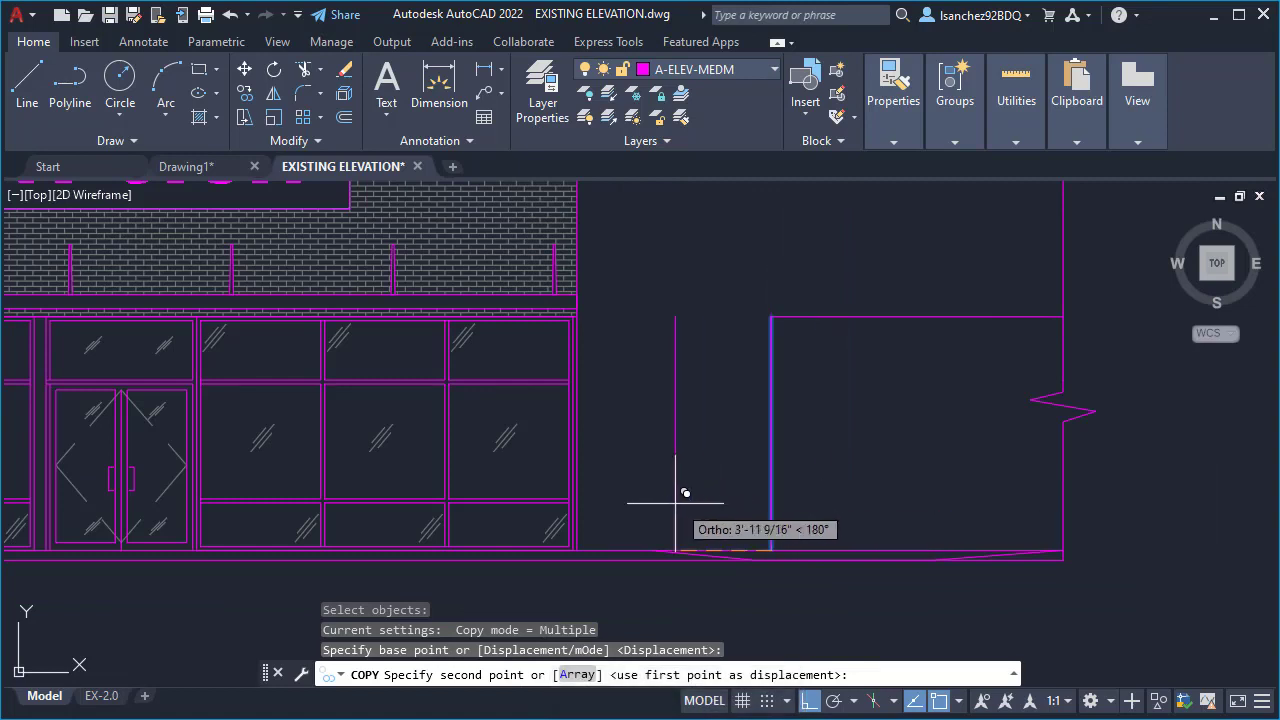
scroll(858, 497, up, 2)
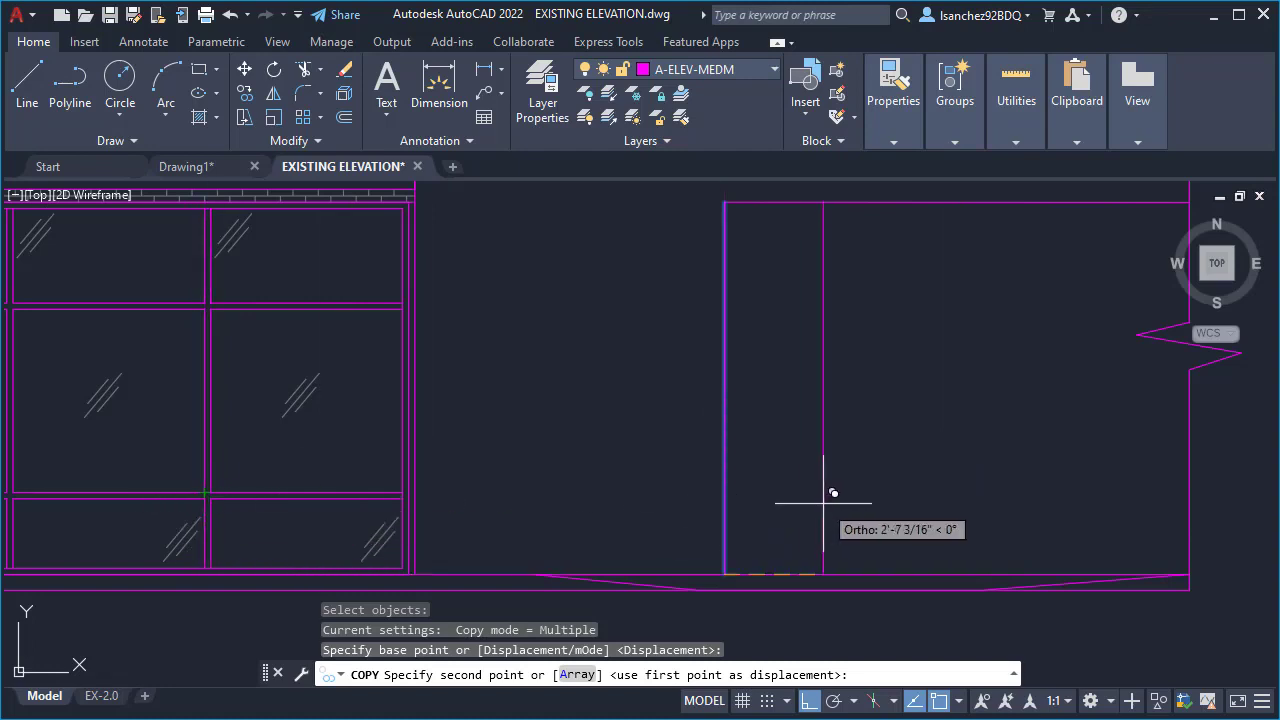
text(2)
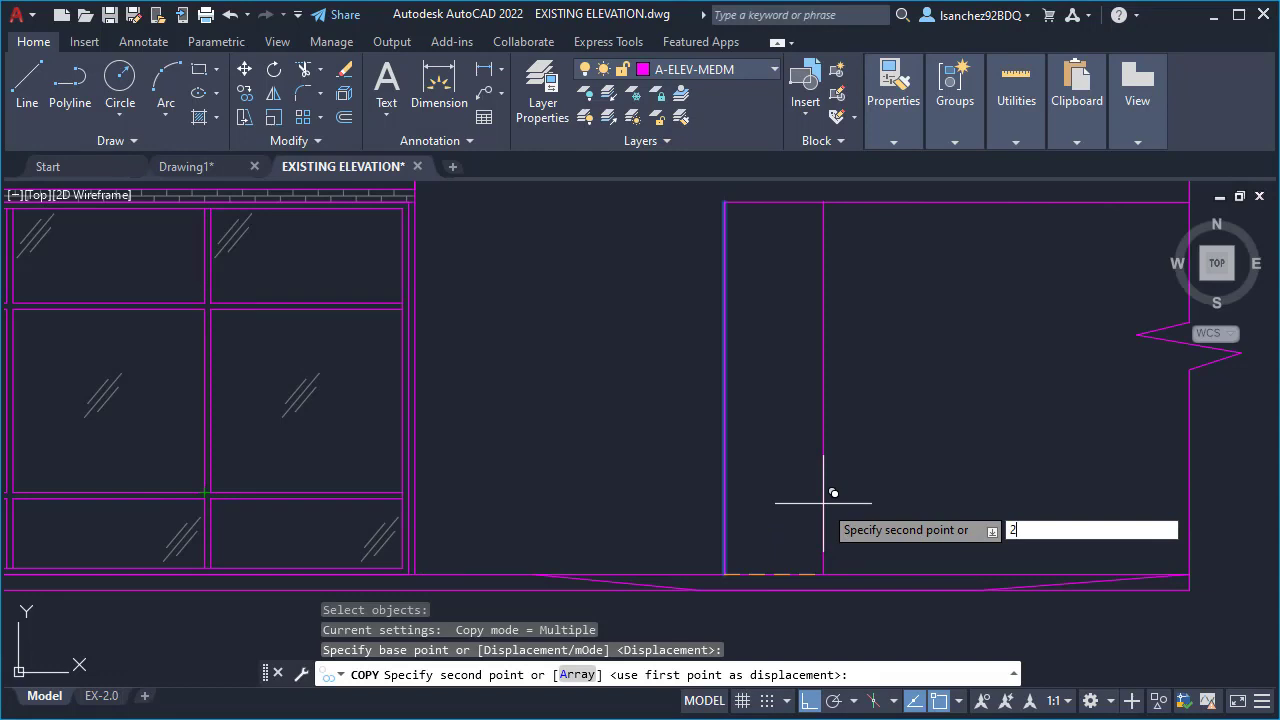
key(Return)
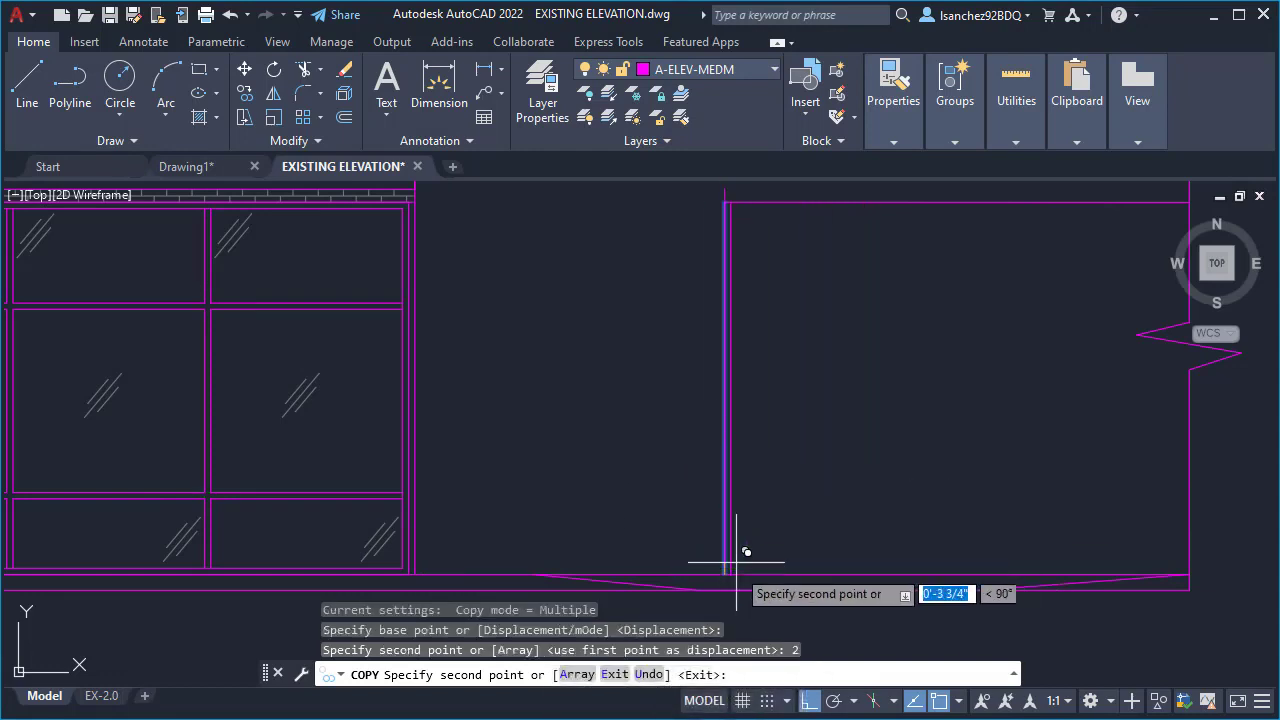
scroll(737, 557, up, 3)
scroll(823, 463, down, 3)
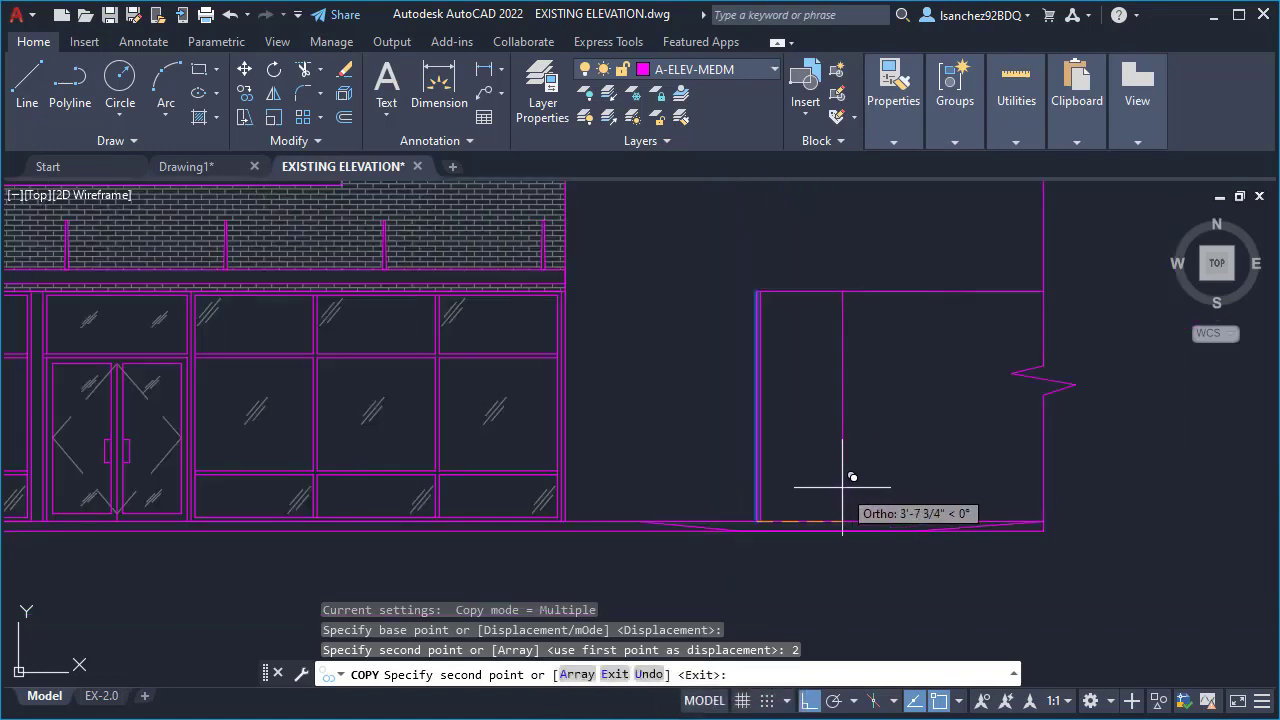
key(Escape)
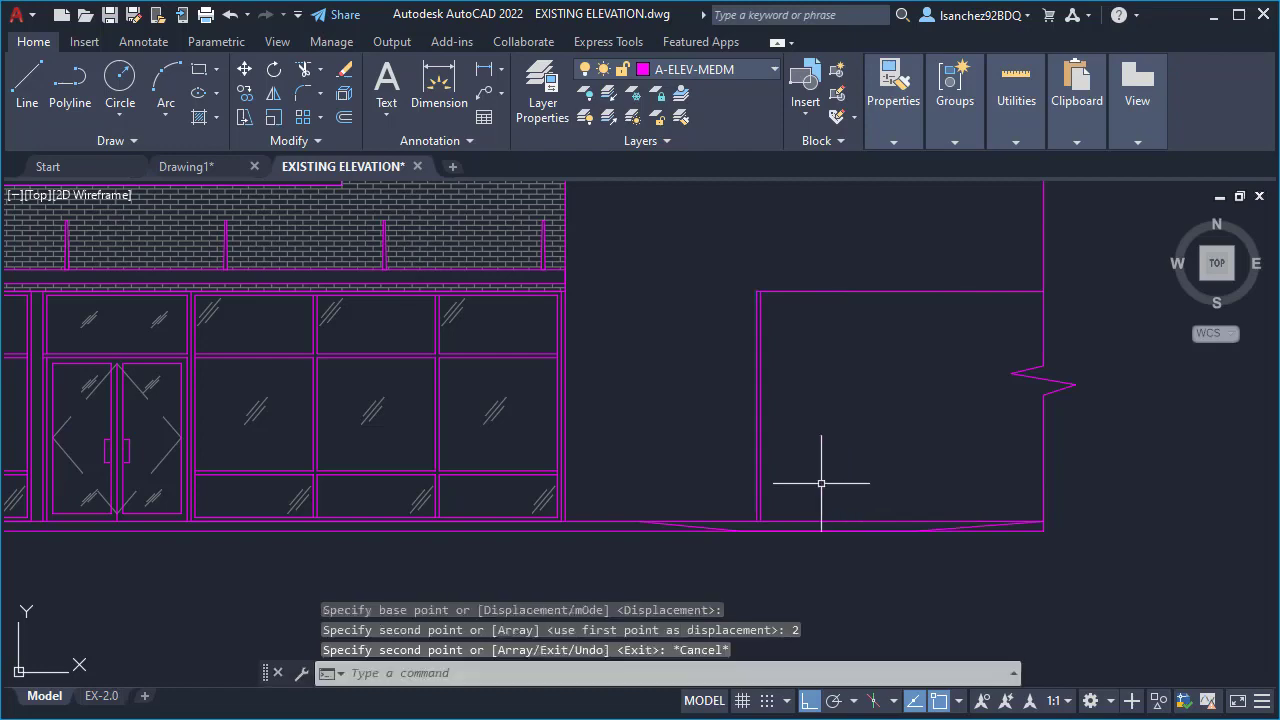
- Offset the opening's top horizontal line 2 inches downward to form the frame's head
mouse_move(779, 372)
middle_down()
mouse_move(728, 410)
mouse_move(777, 423)
mouse_move(745, 424)
middle_up()
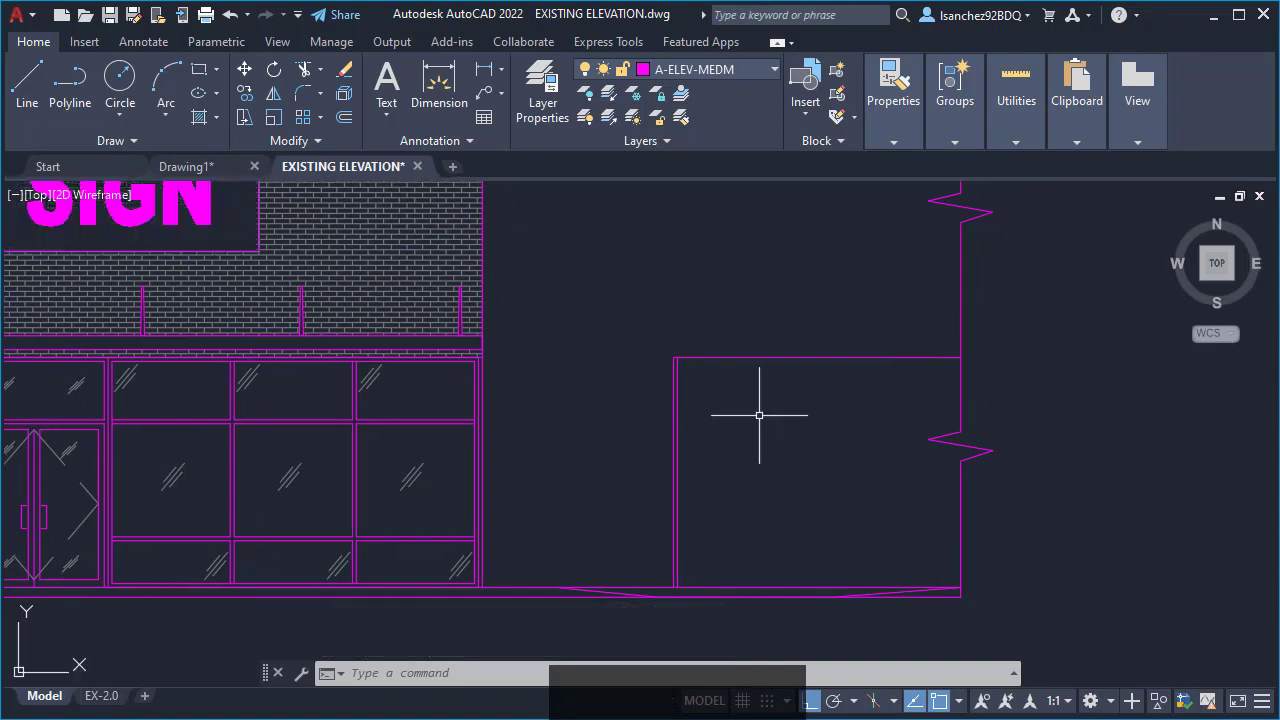
scroll(768, 374, up, 2)
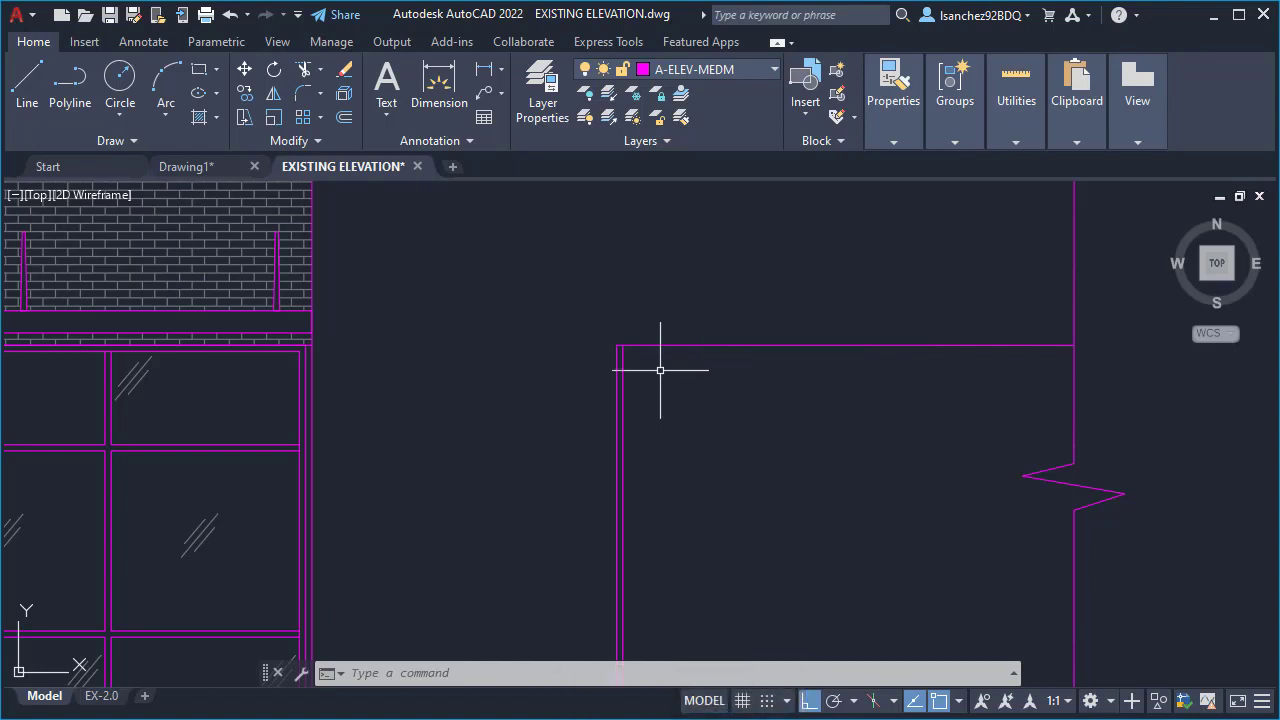
scroll(661, 368, up, 2)
scroll(671, 357, down, 2)
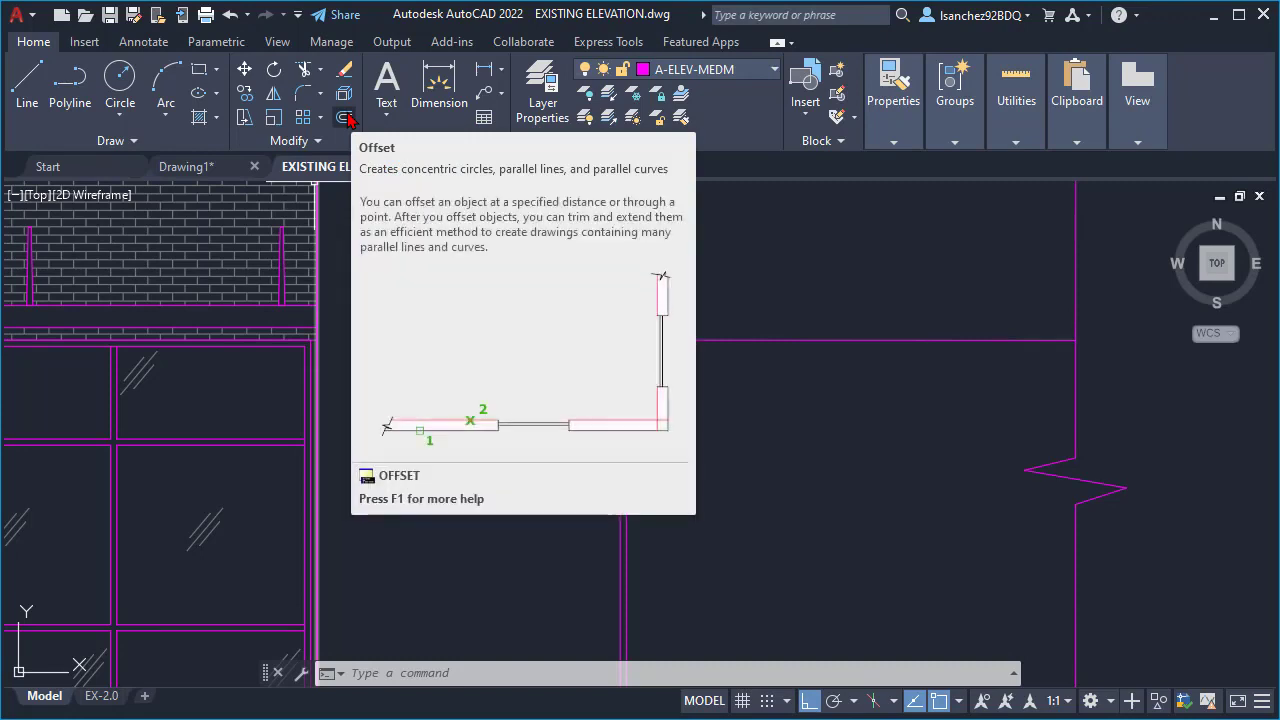
click(345, 118)
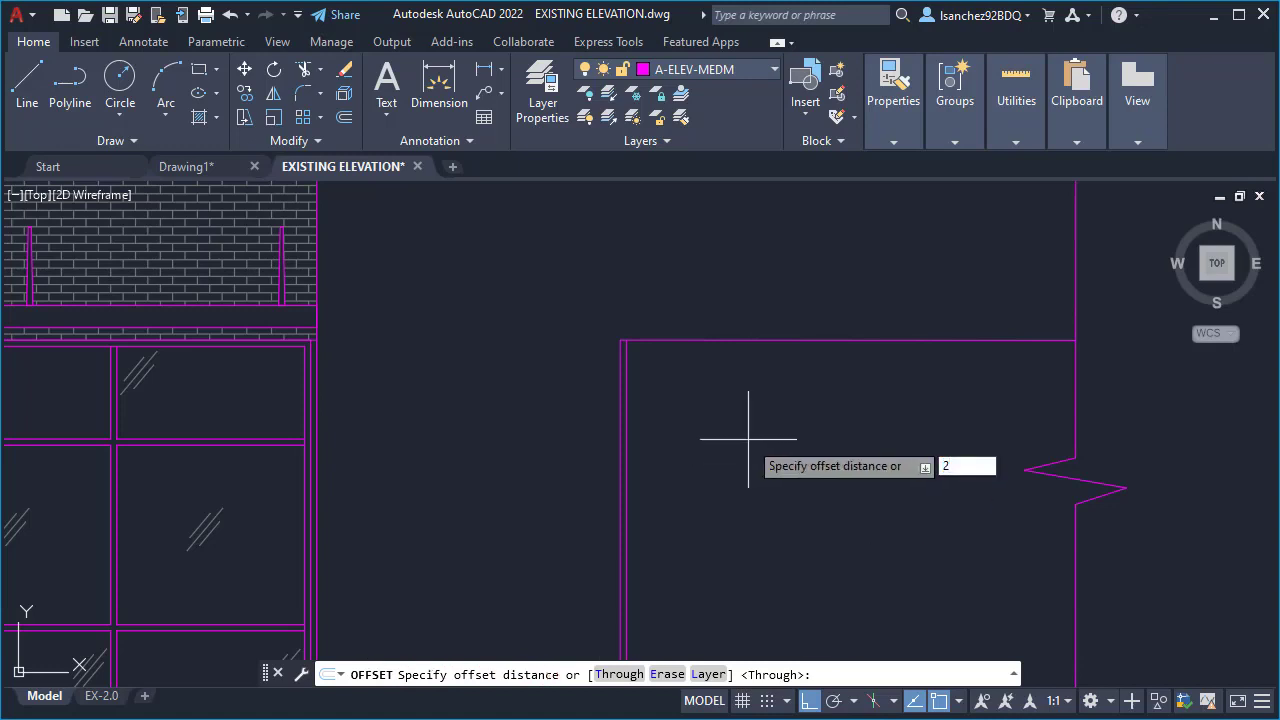
key(Return)
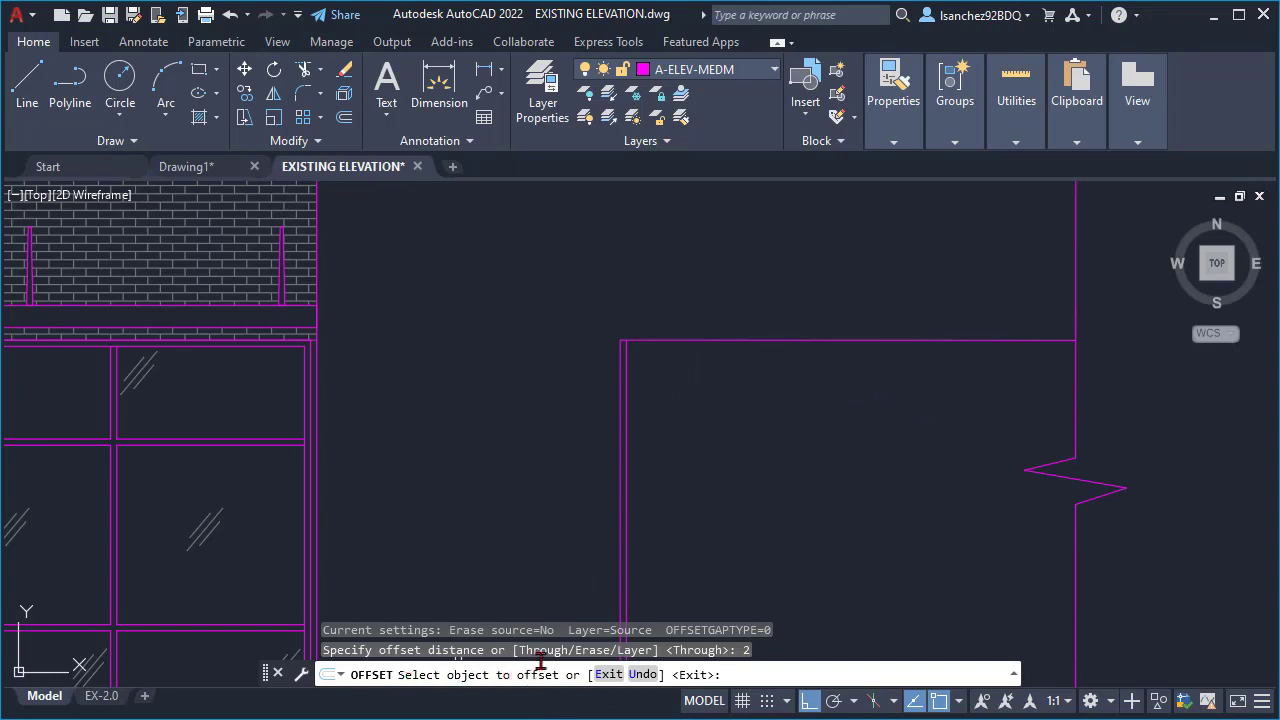
click(684, 341)
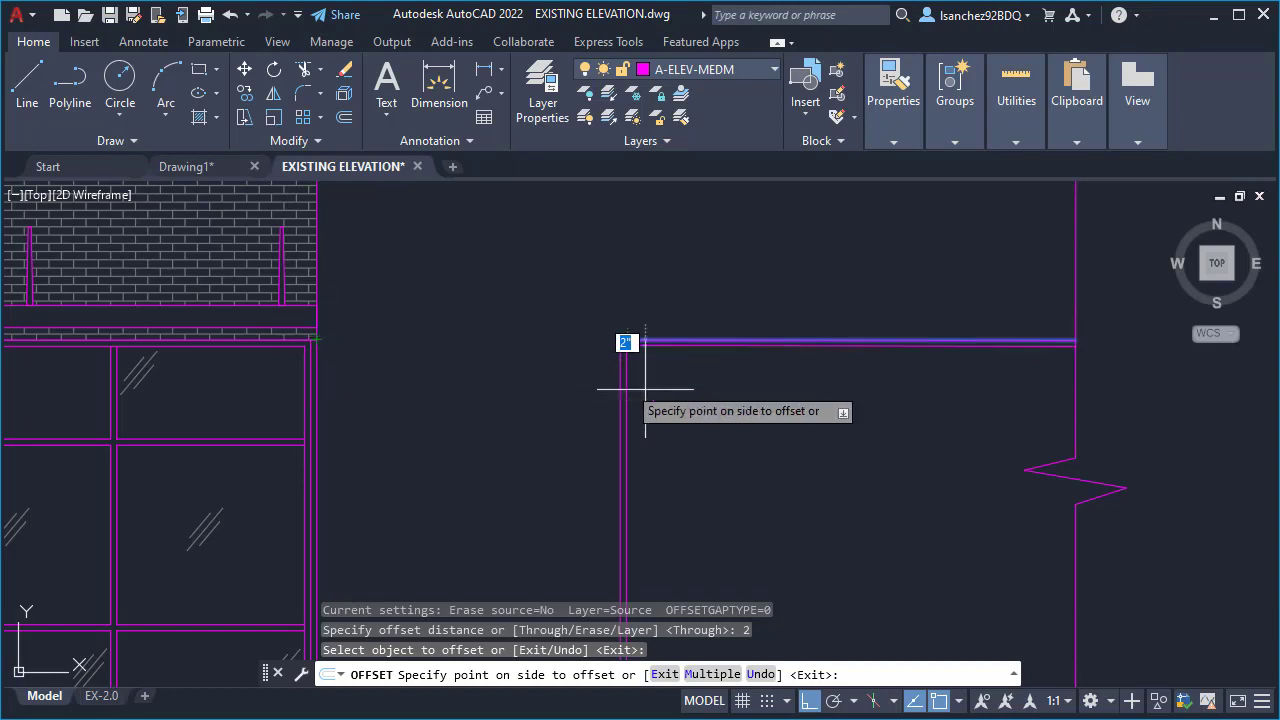
click(735, 543)
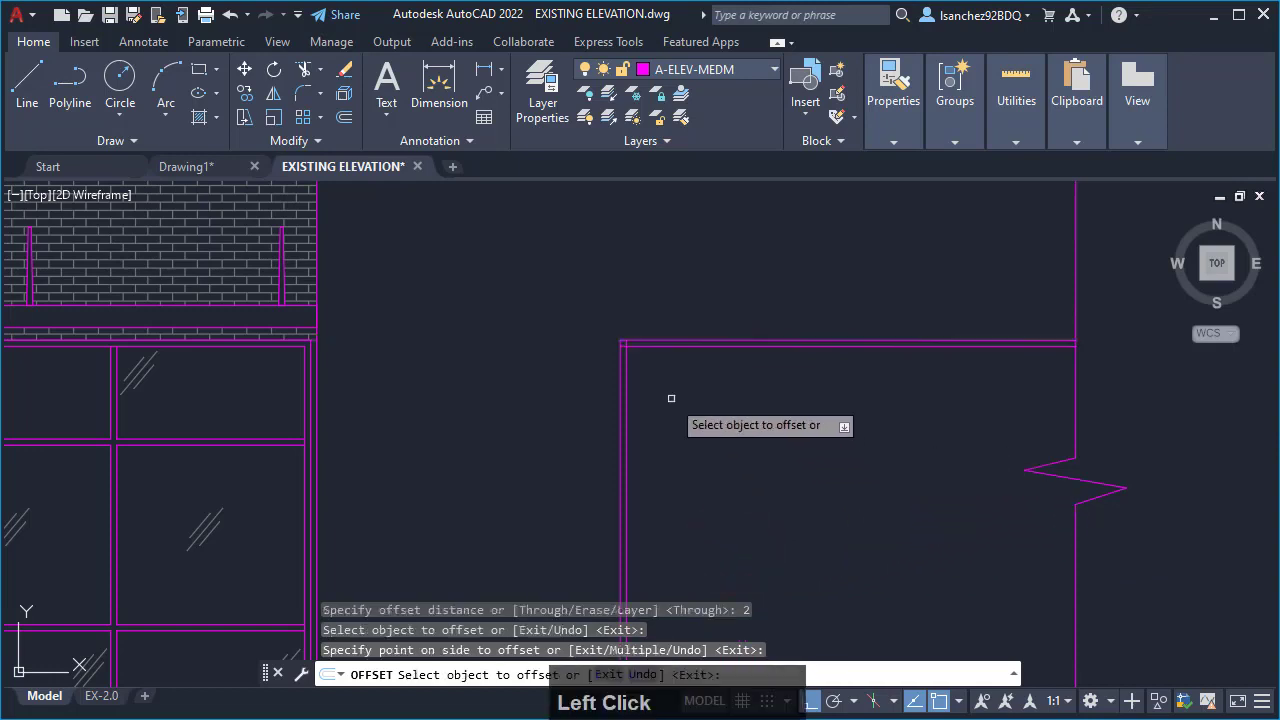
scroll(645, 349, down, 2)
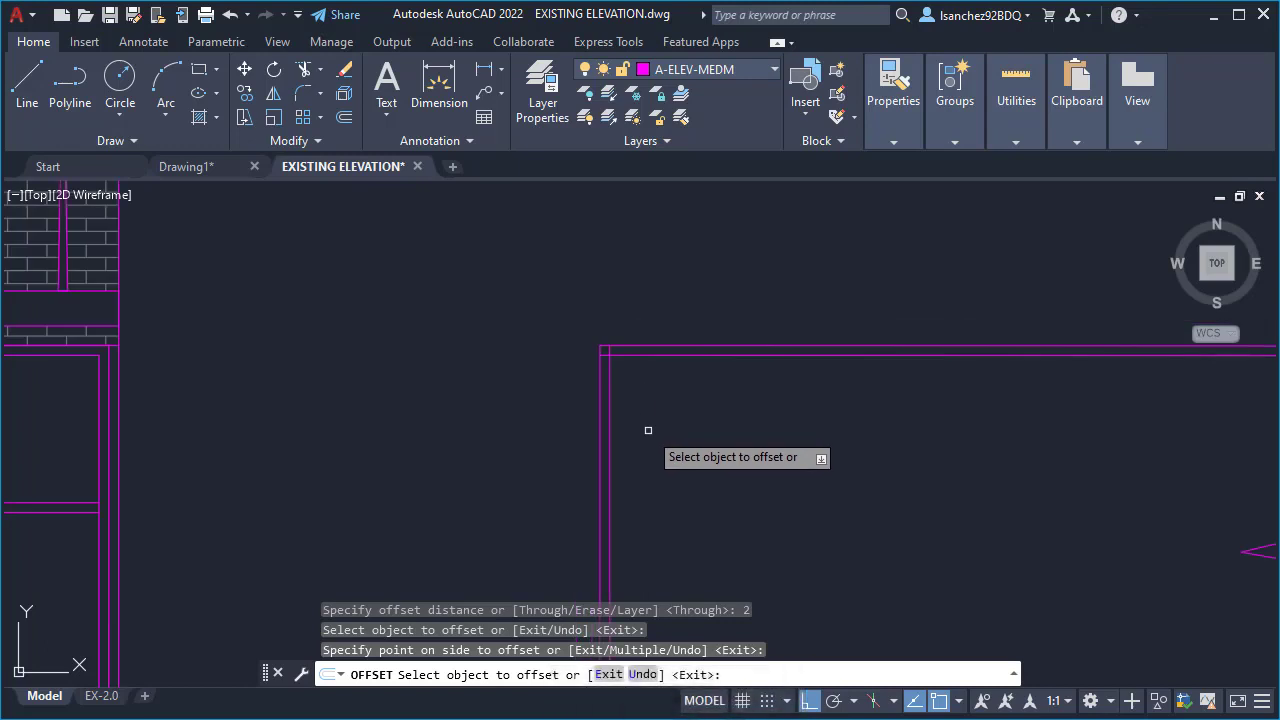
key(Escape)
scroll(730, 378, down, 2)
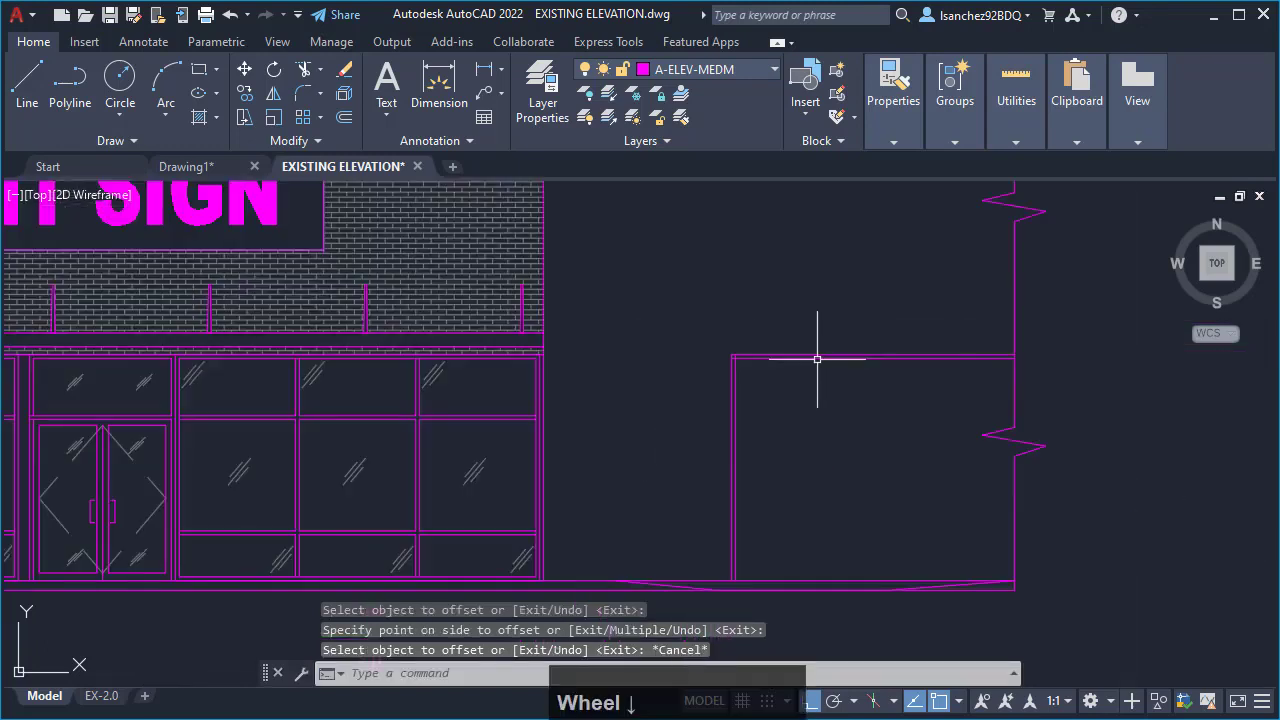
- Trim the two overlapping inner line ends at the frame's upper-left corner so the inner lines meet cleanly
scroll(748, 377, up, 4)
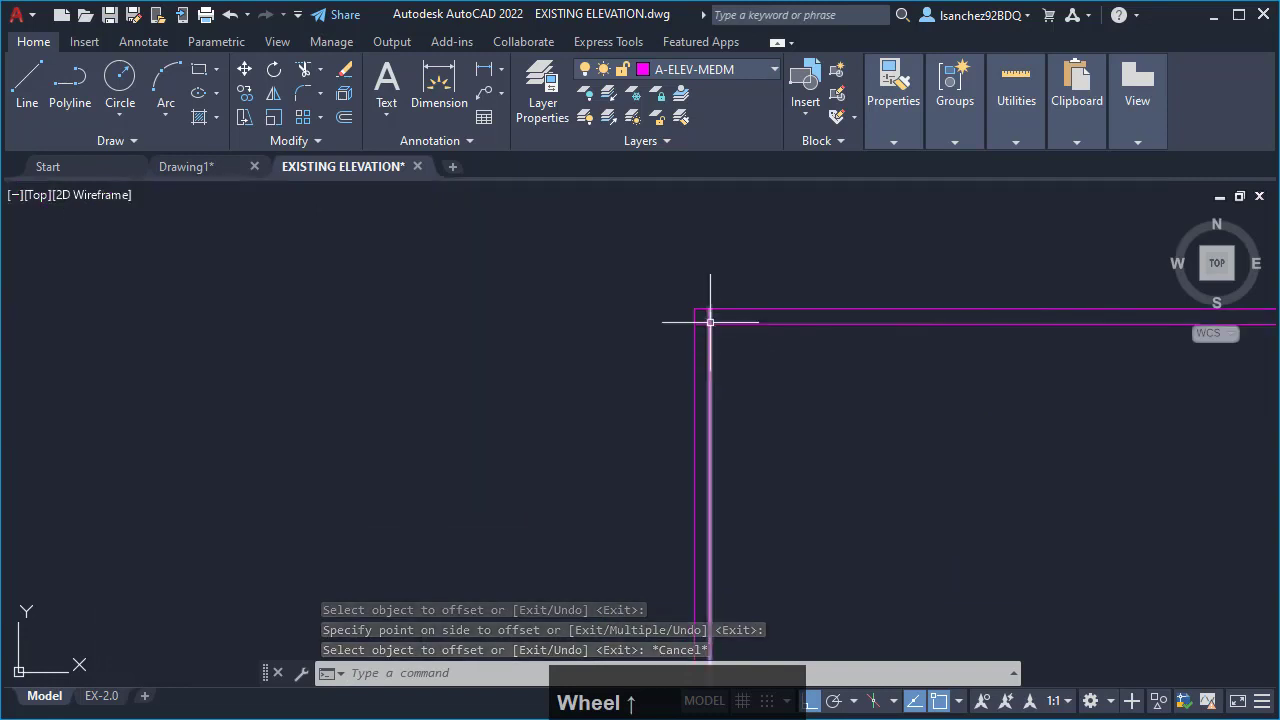
scroll(710, 300, up, 3)
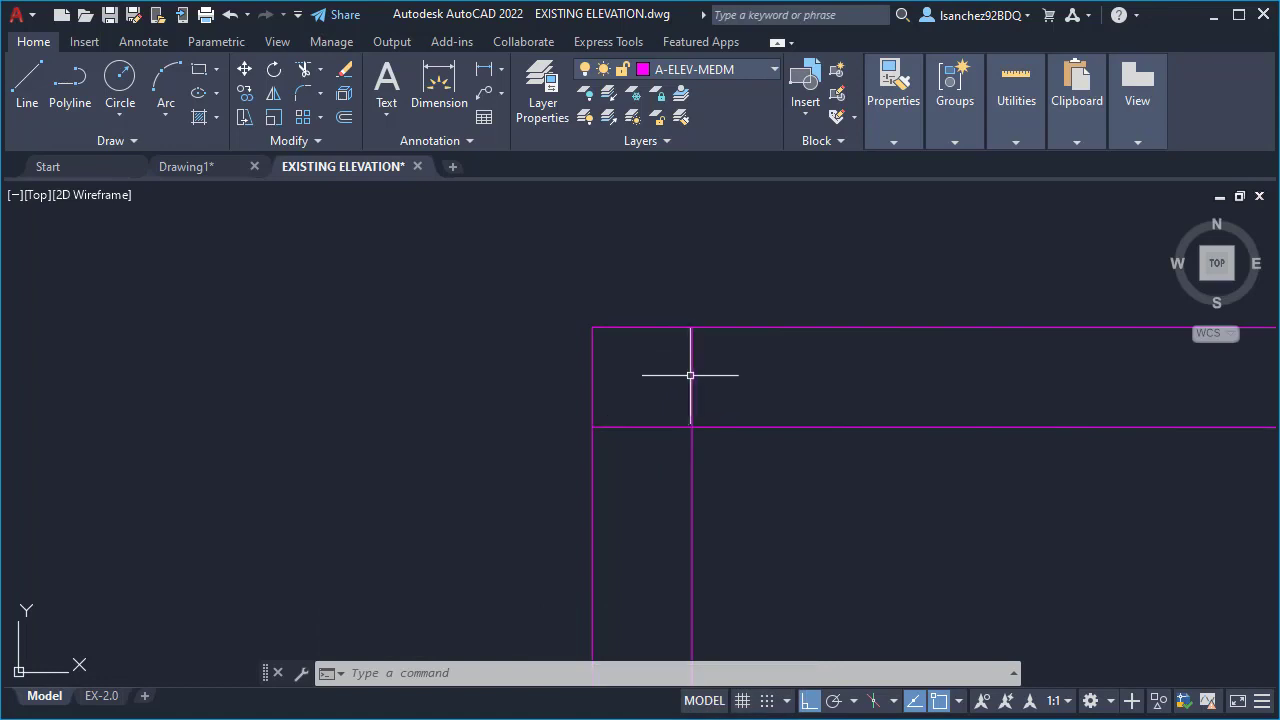
scroll(668, 380, down, 3)
scroll(666, 384, down, 2)
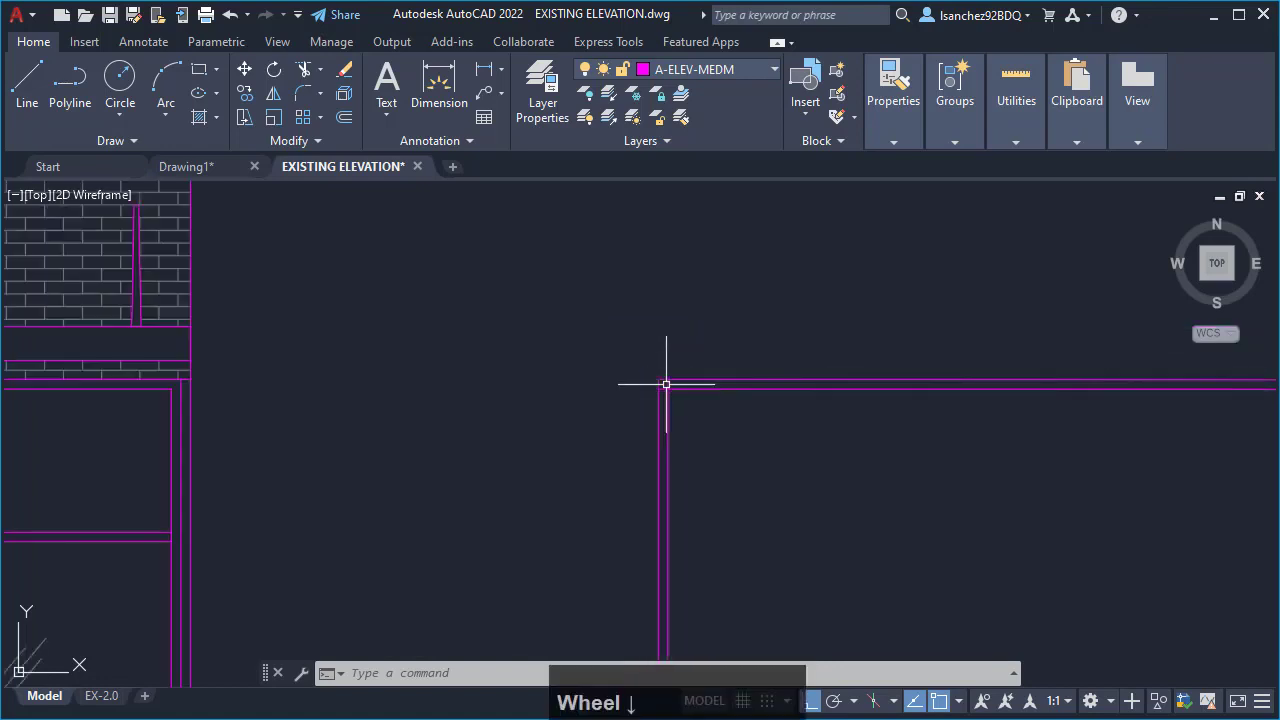
scroll(666, 384, up, 2)
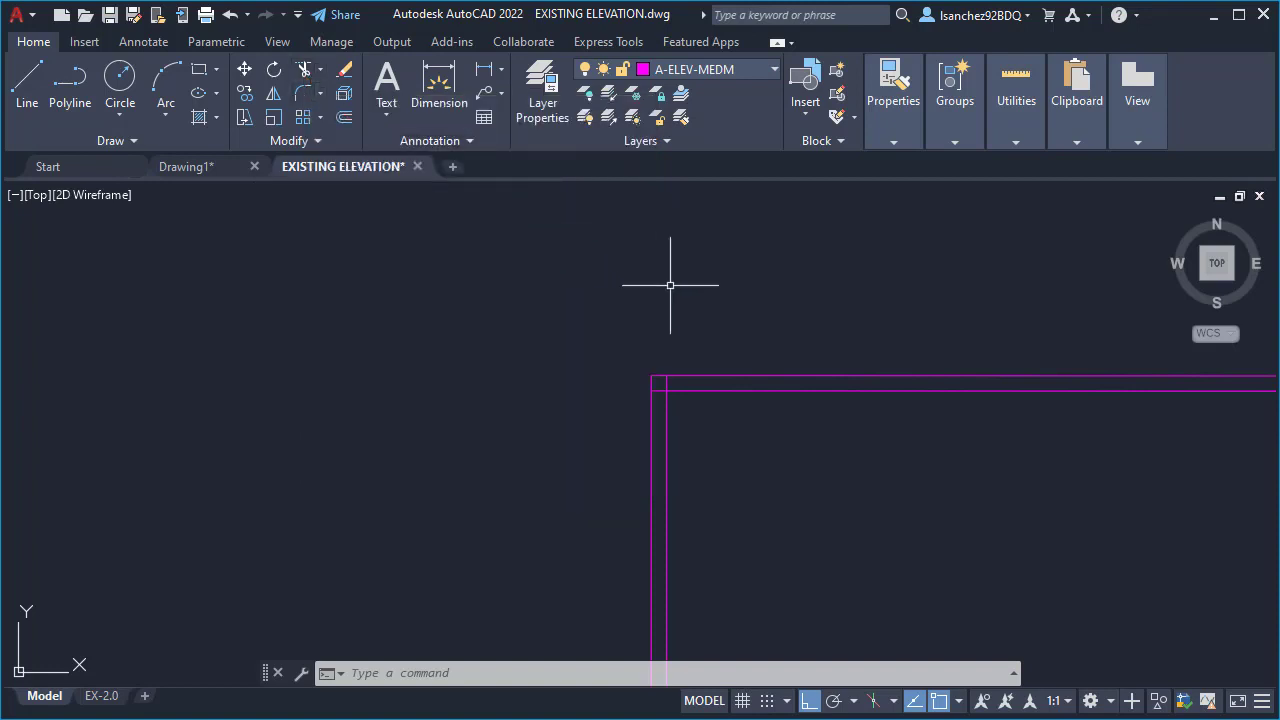
text(T)
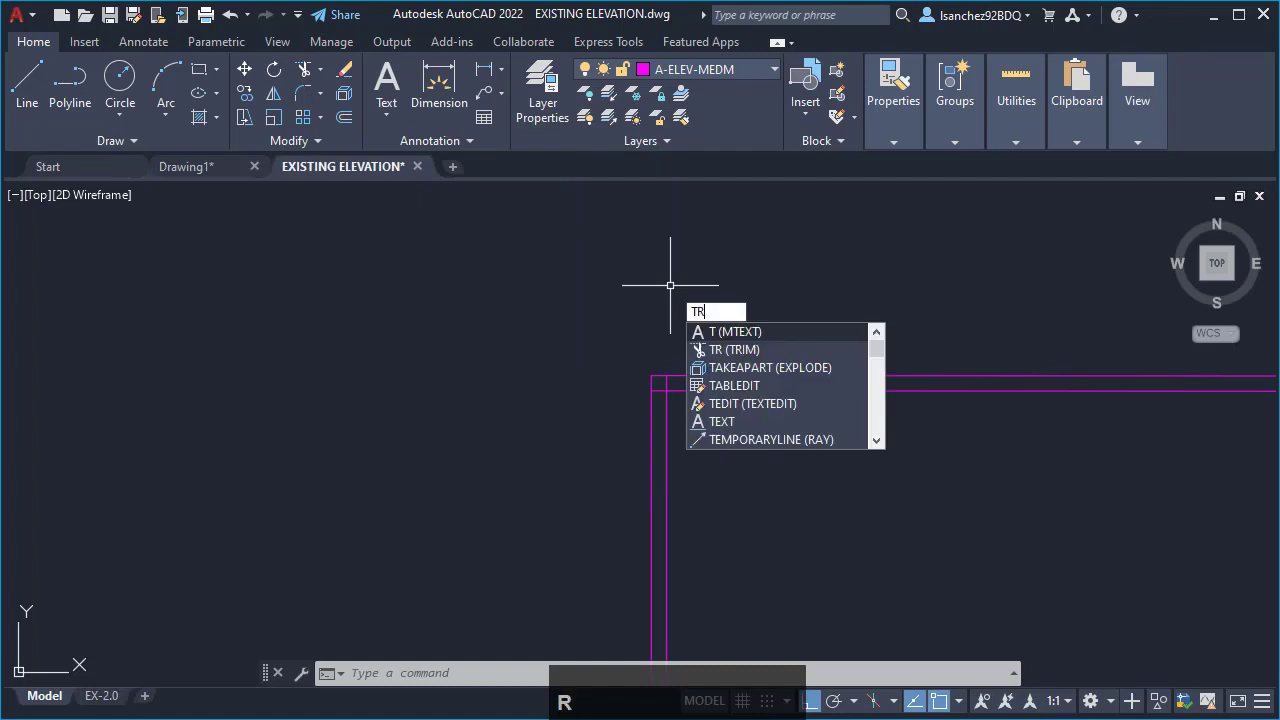
text(R)
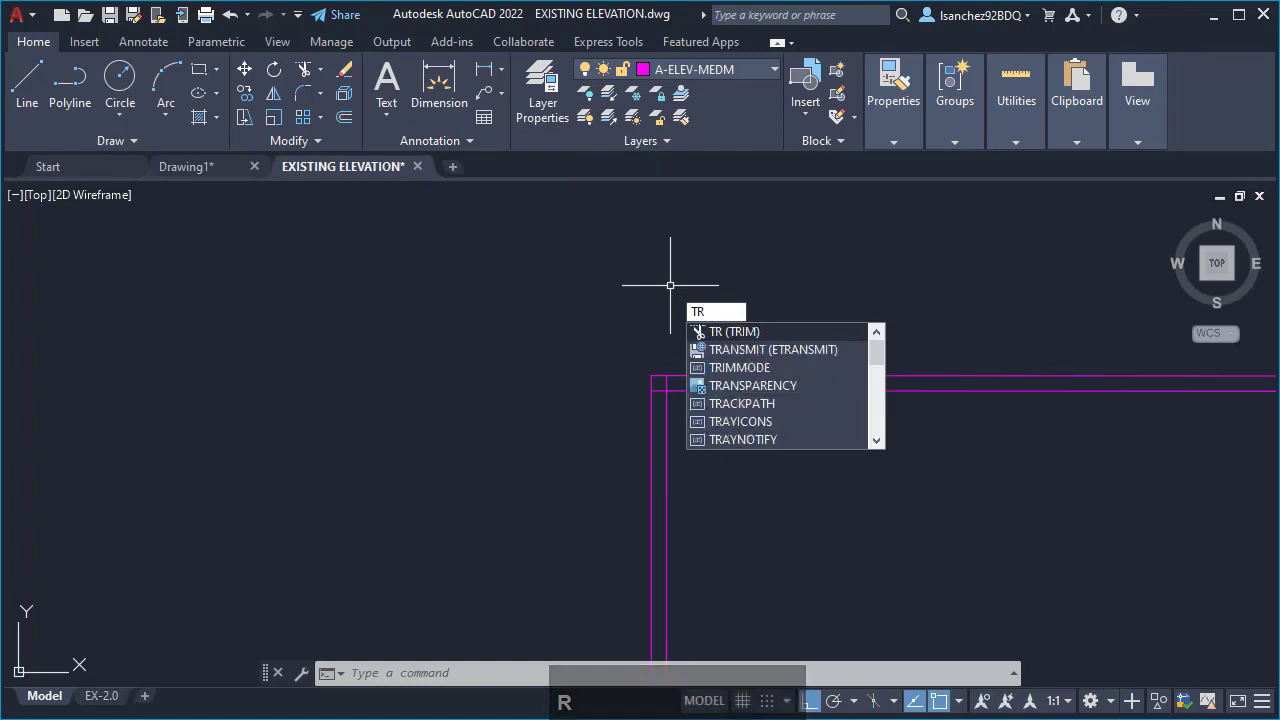
key(Return)
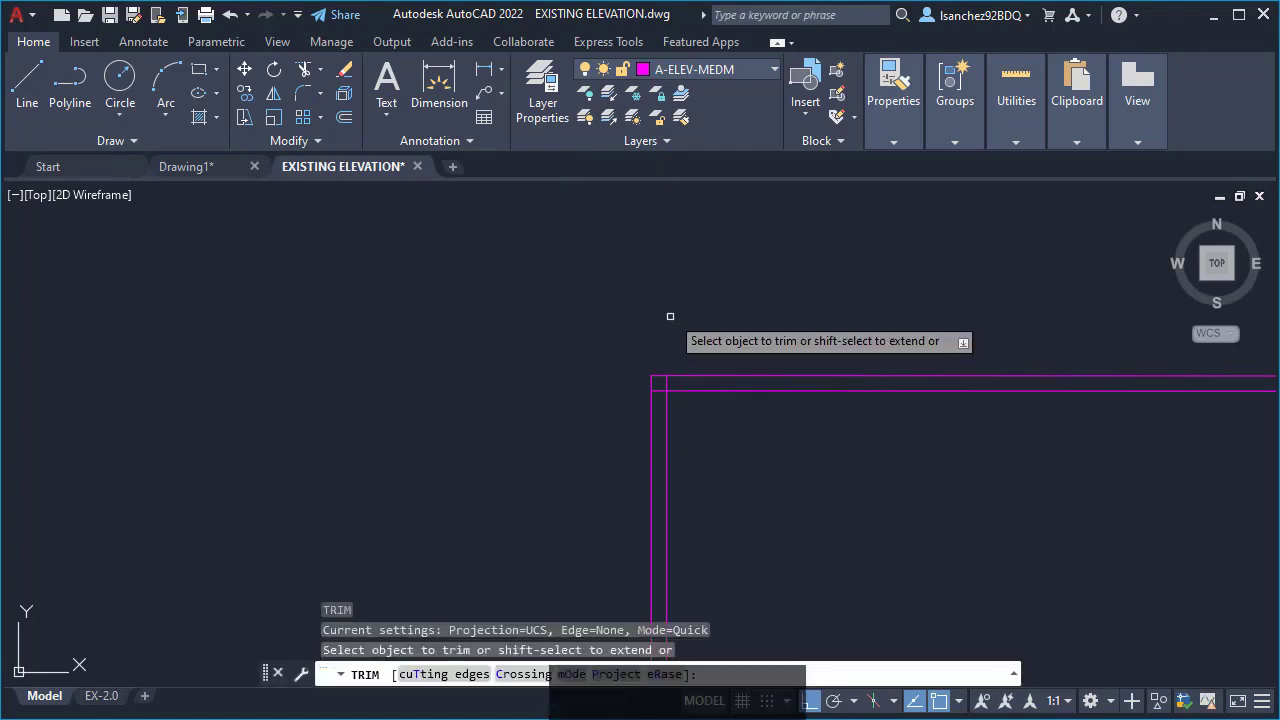
scroll(660, 386, up, 3)
scroll(658, 382, up, 3)
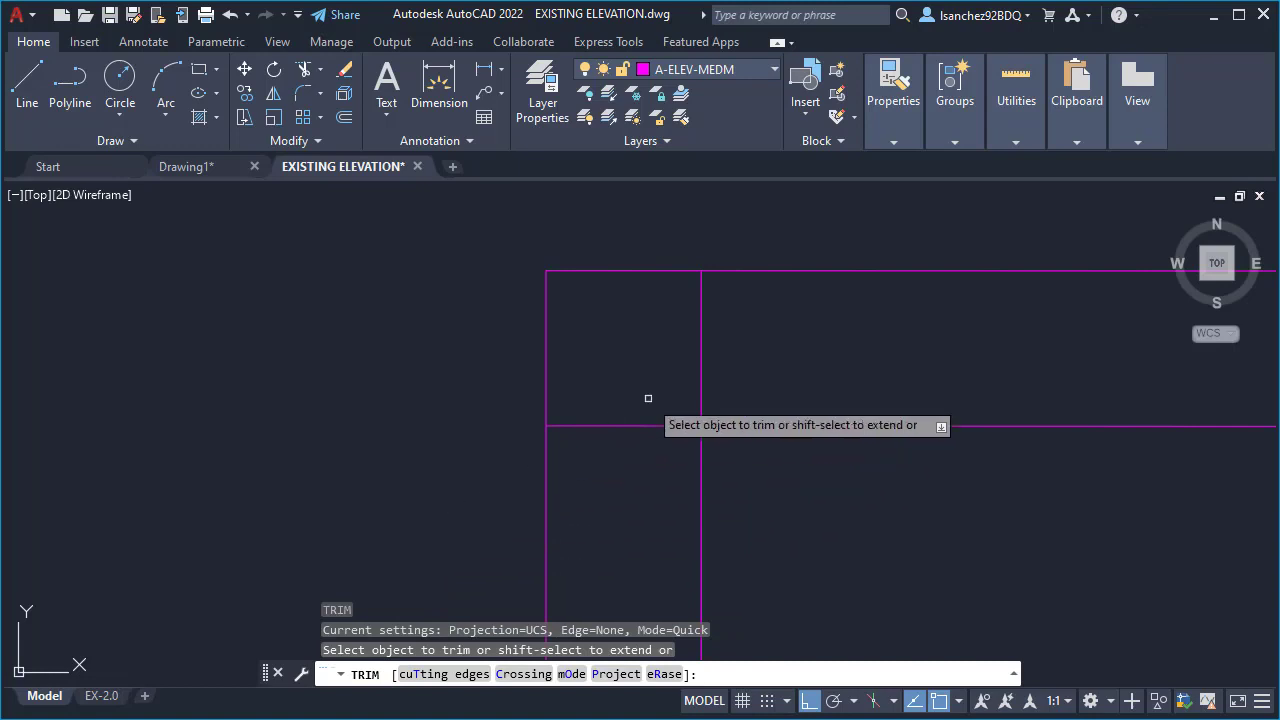
click(702, 344)
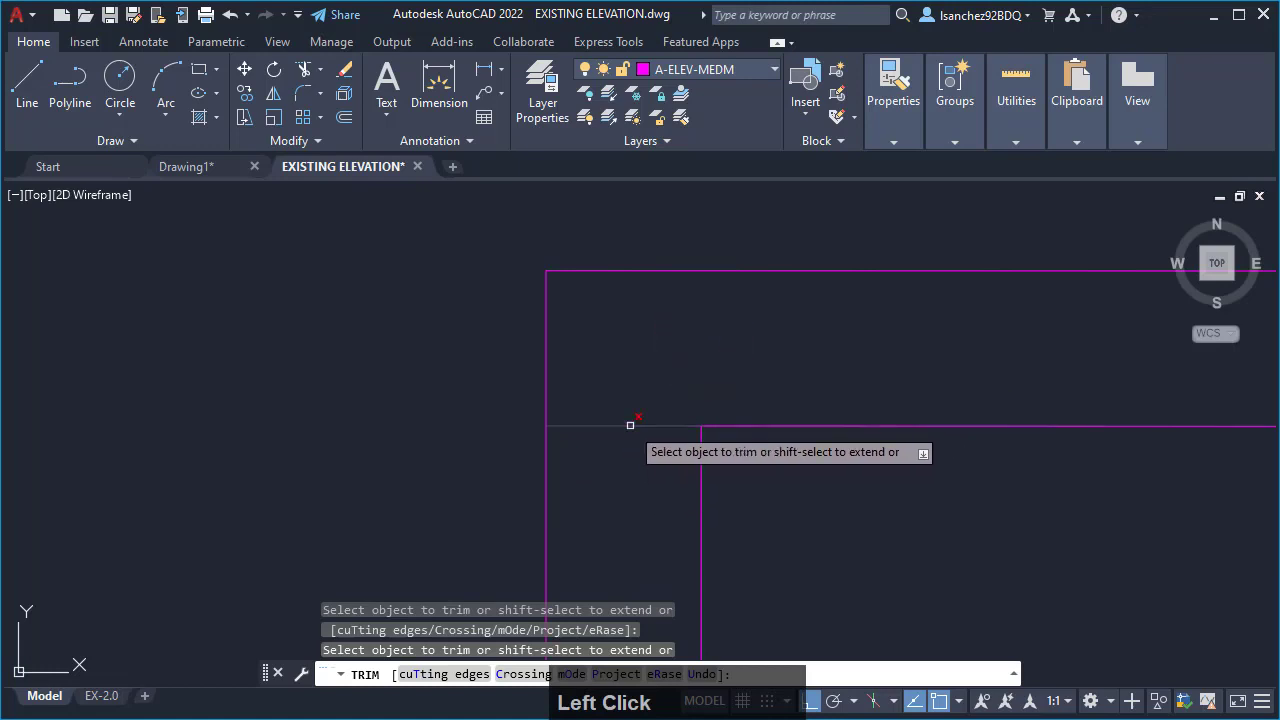
click(630, 425)
scroll(634, 362, down, 3)
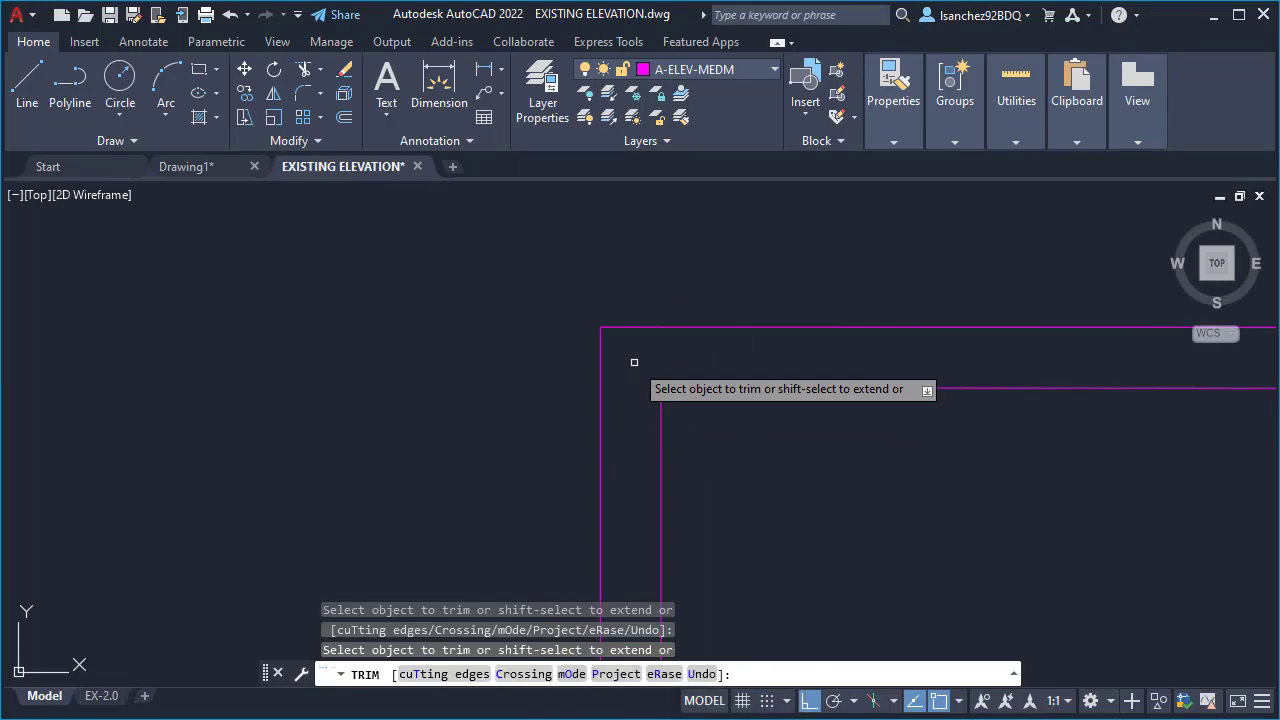
key(Escape)
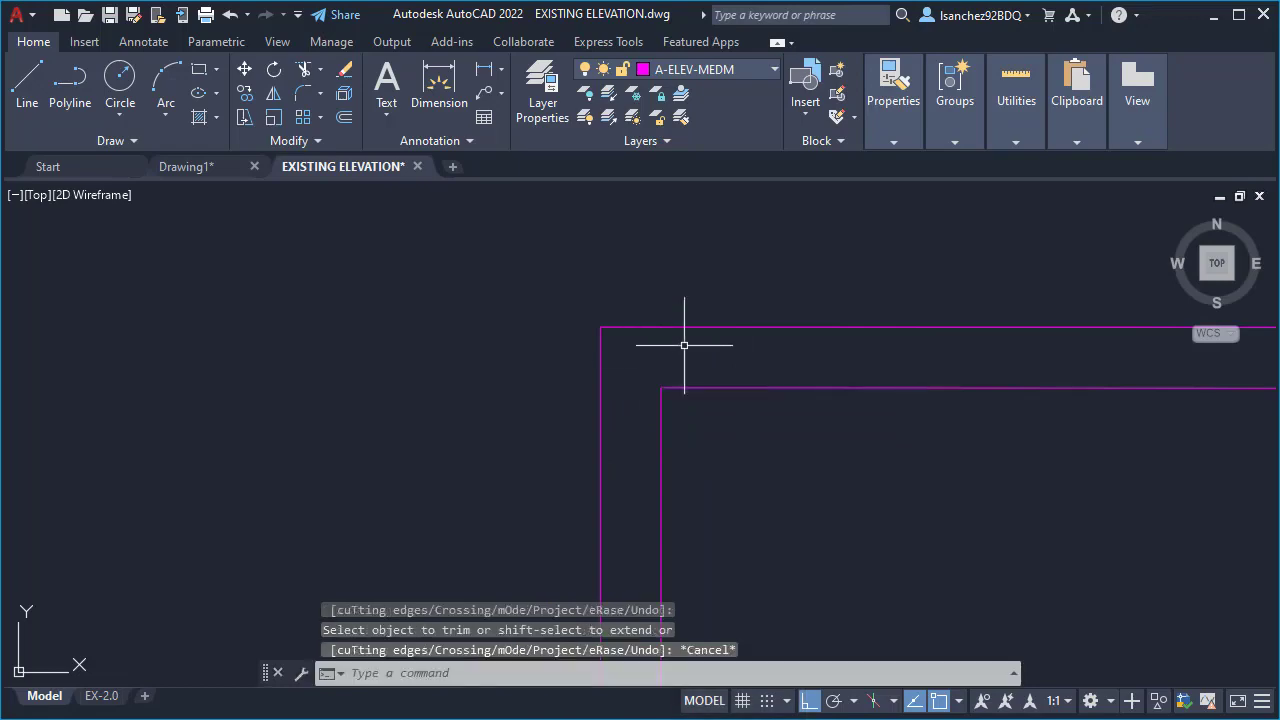
- Examine the adjacent storefront's window divisions in the reference photo above the elevation
scroll(684, 345, down, 4)
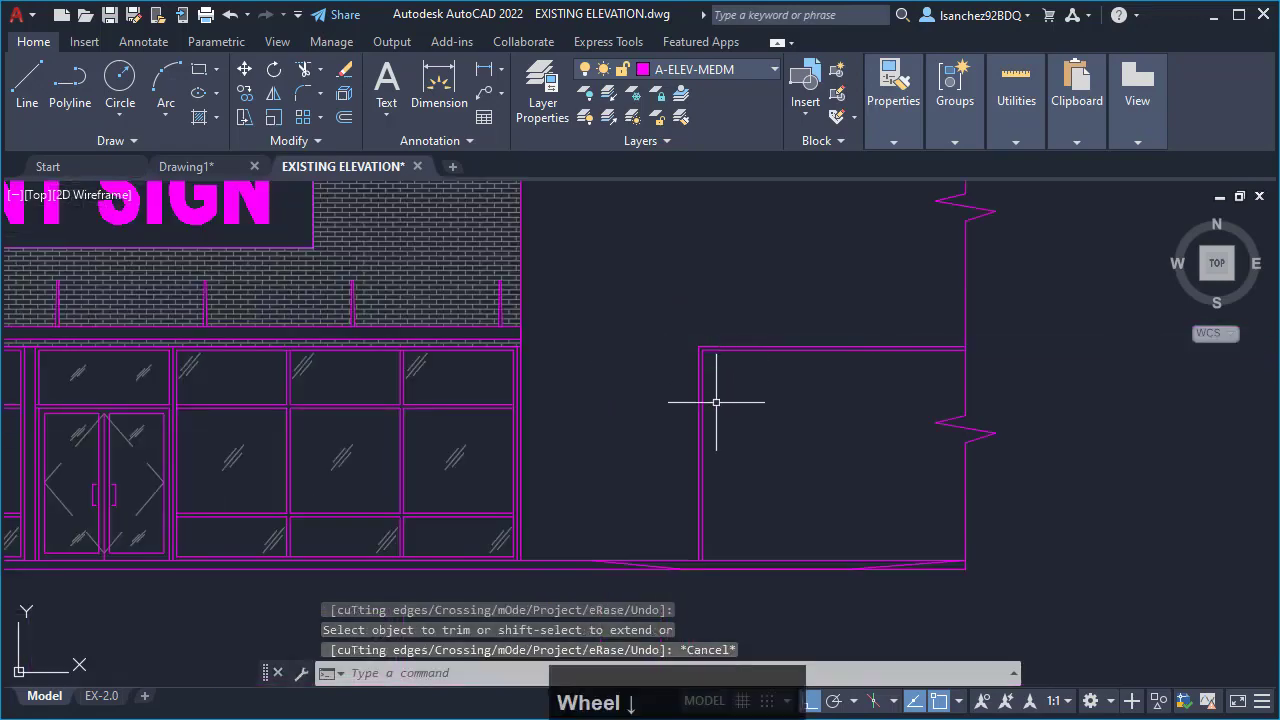
middle_drag(716, 402, 746, 443)
scroll(743, 489, down, 3)
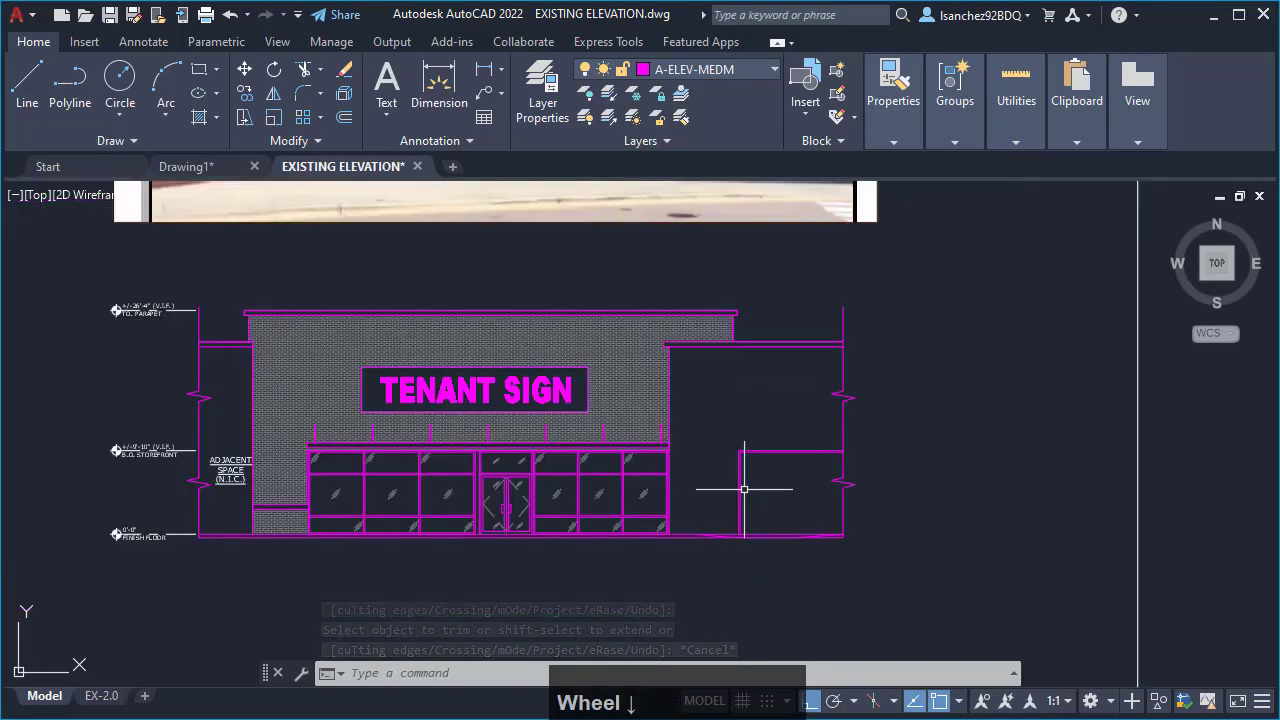
middle_drag(789, 365, 791, 538)
scroll(806, 298, up, 6)
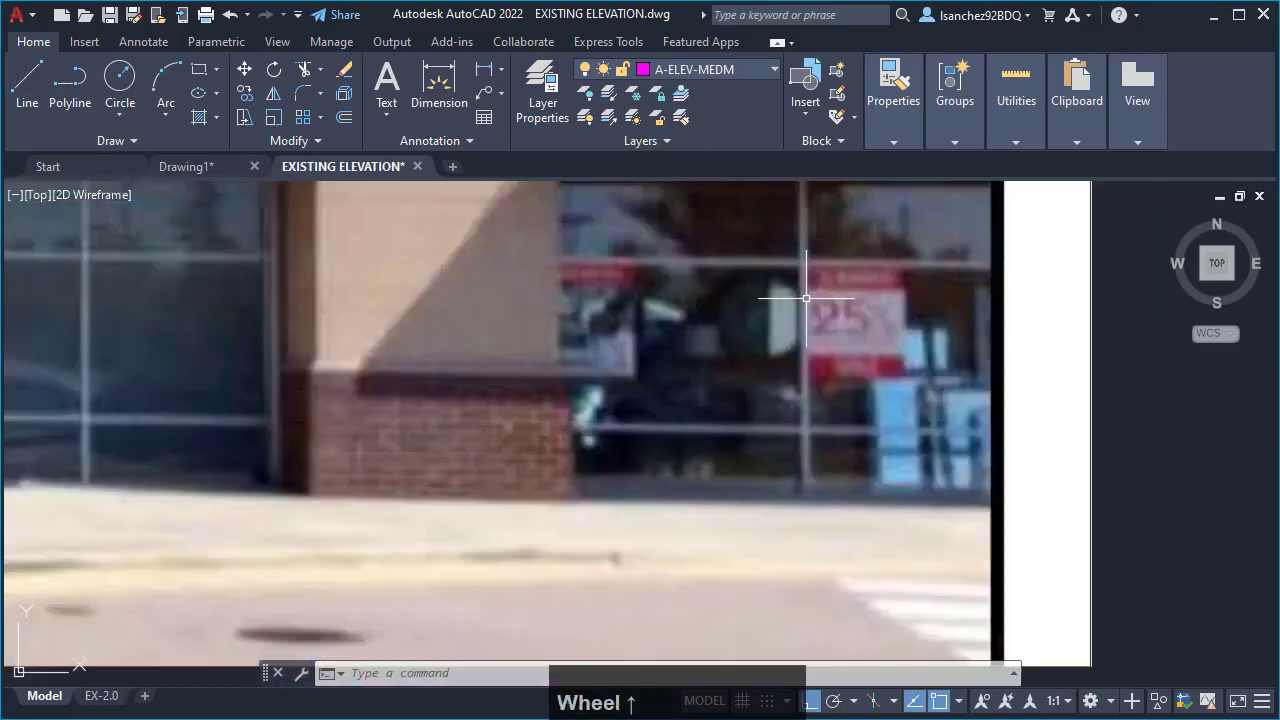
scroll(805, 249, down, 4)
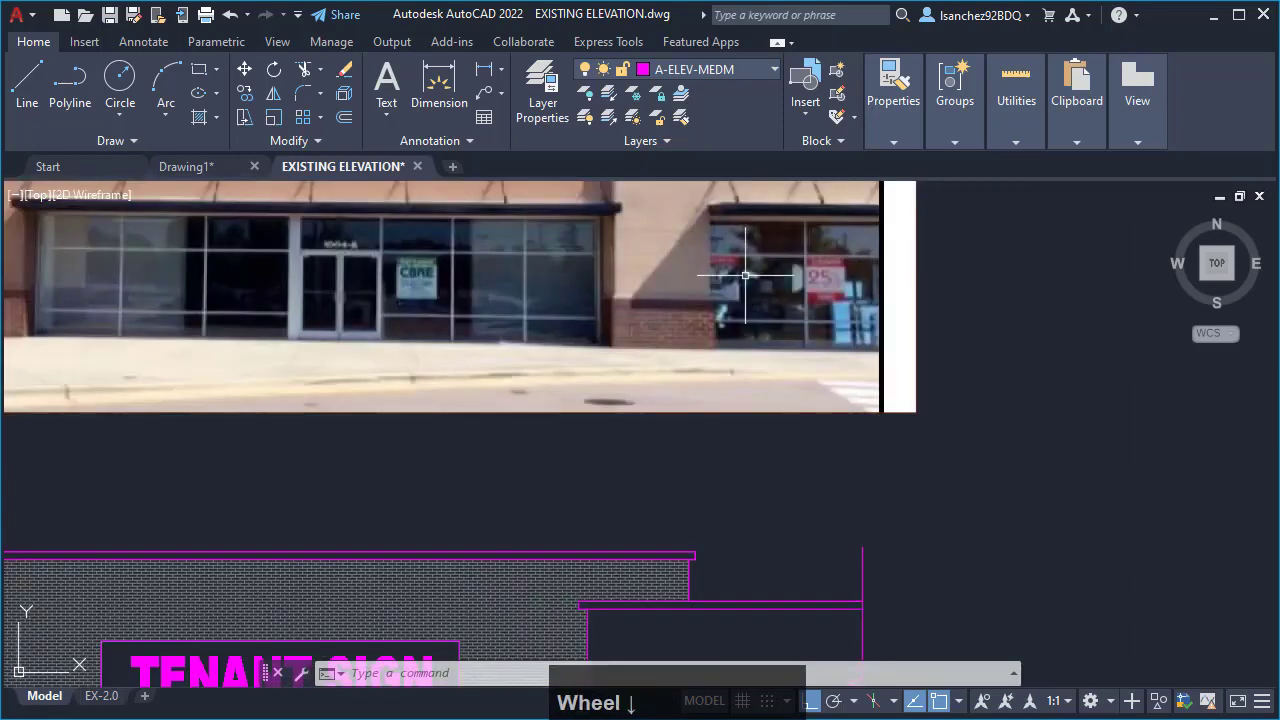
- Copy the existing storefront's lower right vertical mullion pair horizontally about 19'-9" to the right into the new opening
middle_drag(771, 471, 757, 257)
middle_drag(721, 471, 770, 351)
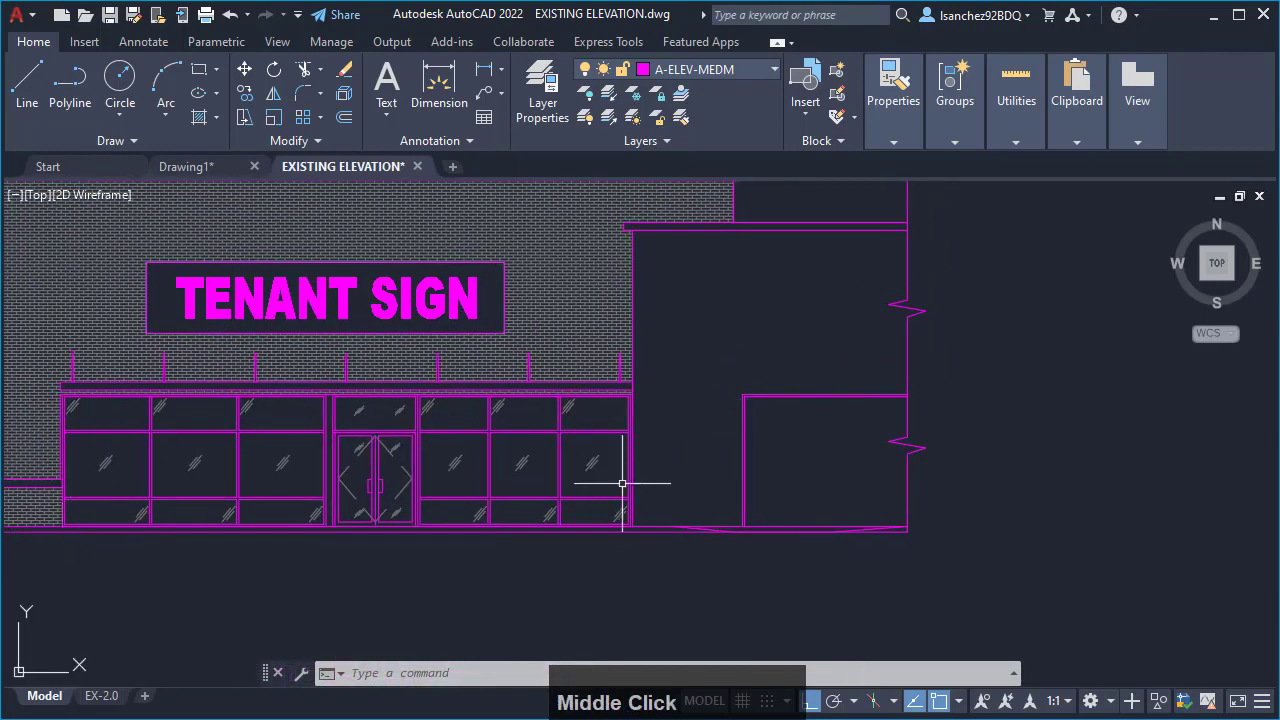
scroll(620, 484, up, 2)
scroll(531, 517, up, 2)
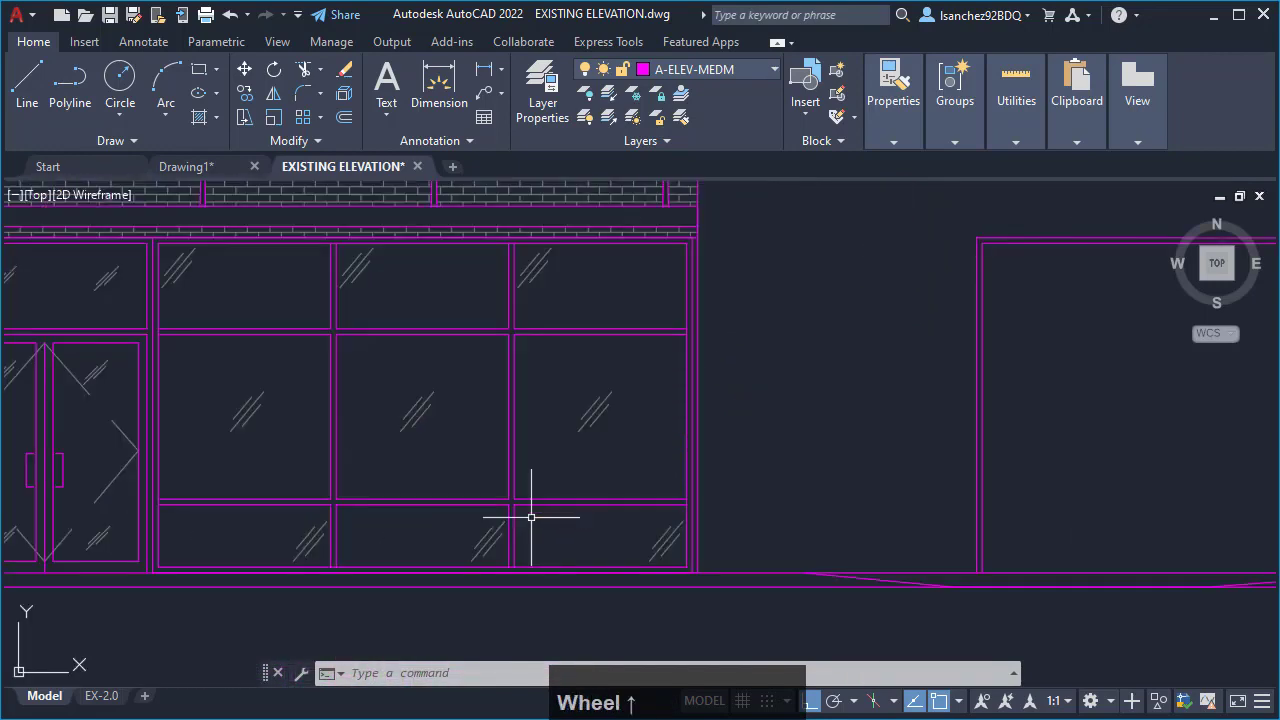
middle_drag(623, 451, 441, 485)
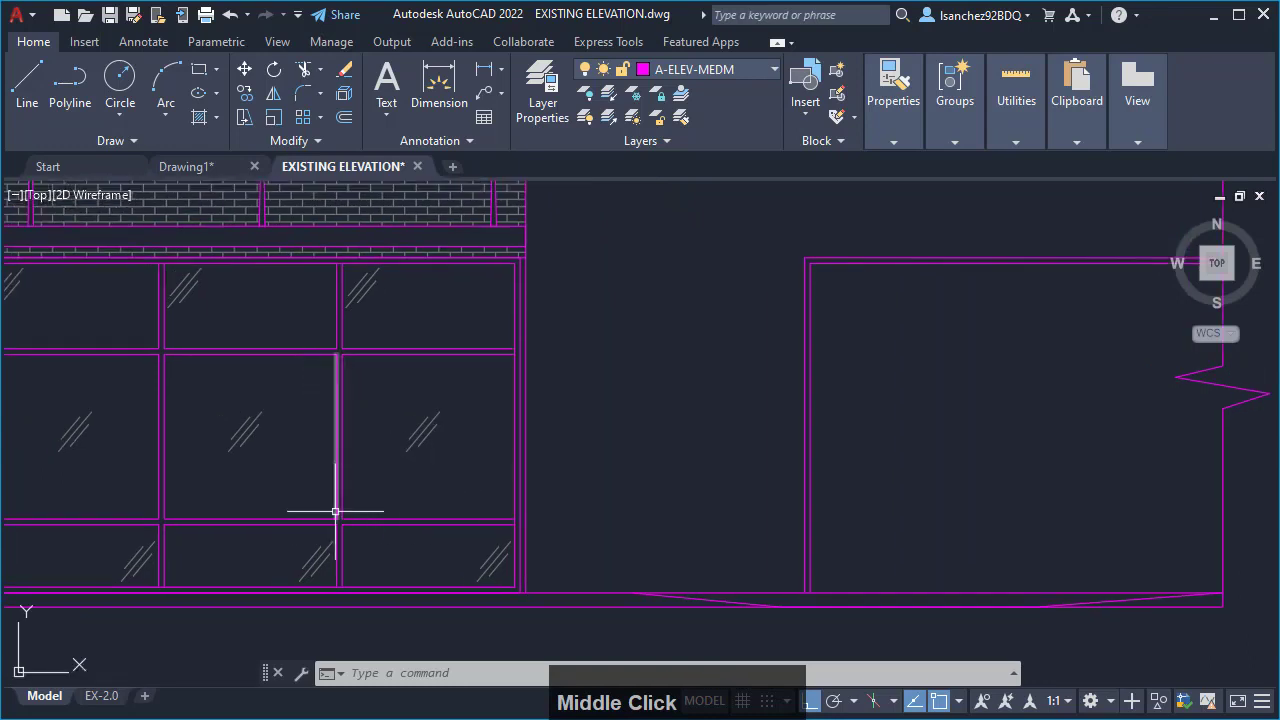
scroll(343, 575, up, 3)
click(349, 562)
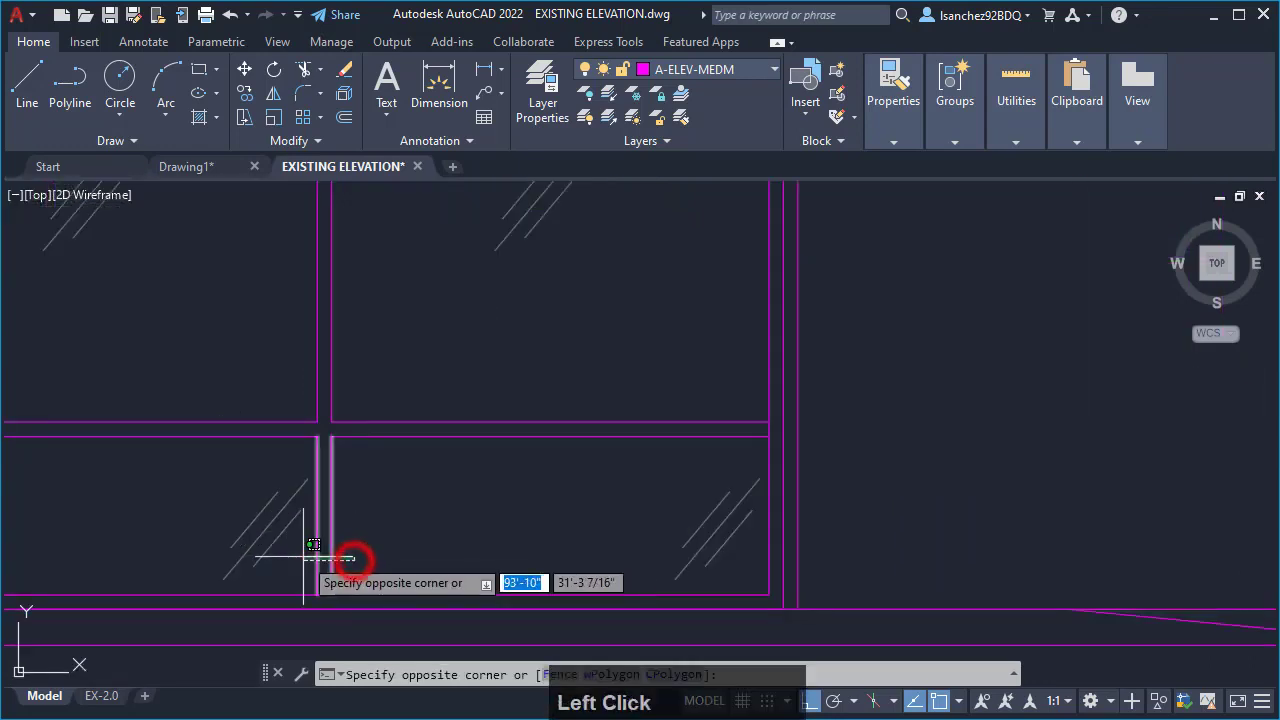
click(299, 558)
scroll(351, 533, down, 4)
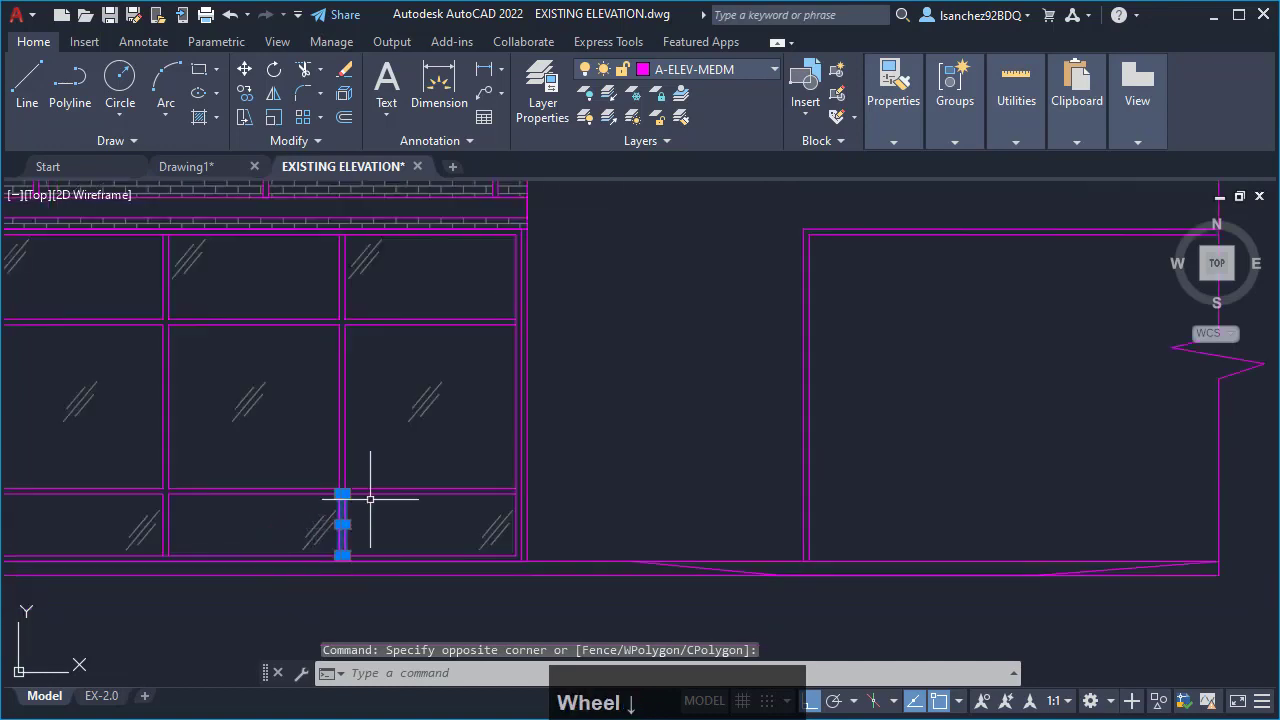
text(CO)
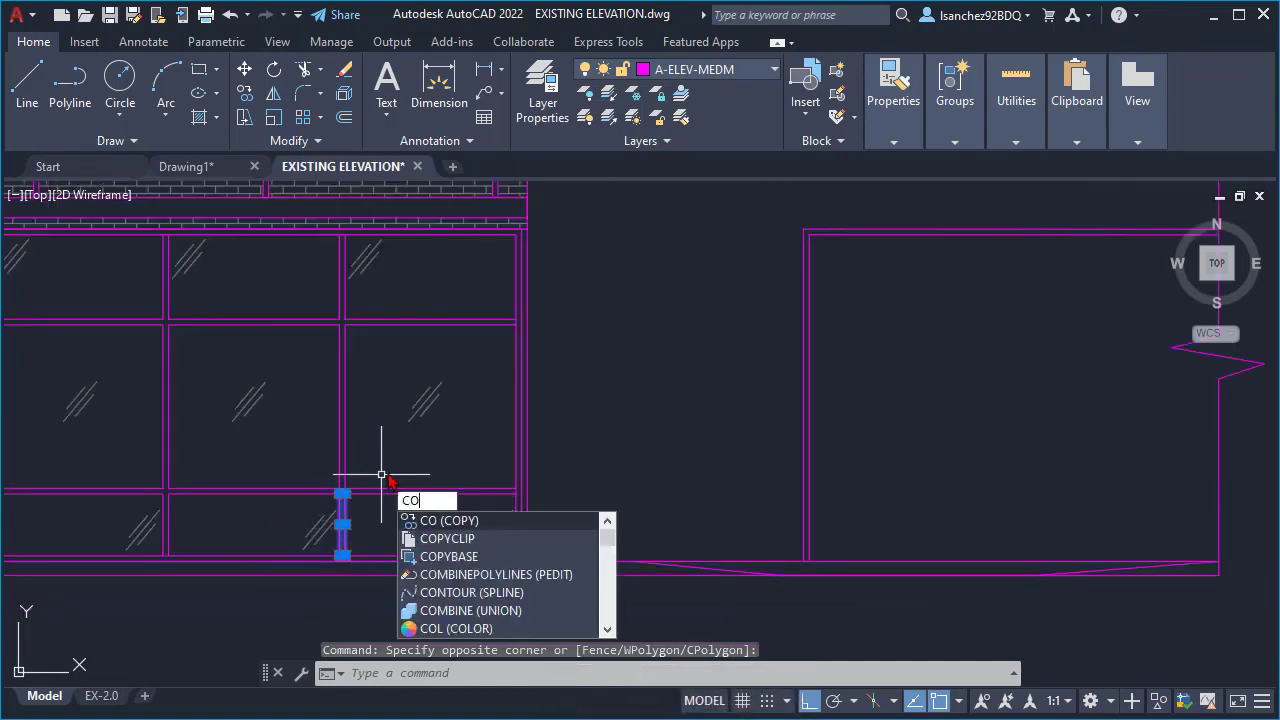
key(Return)
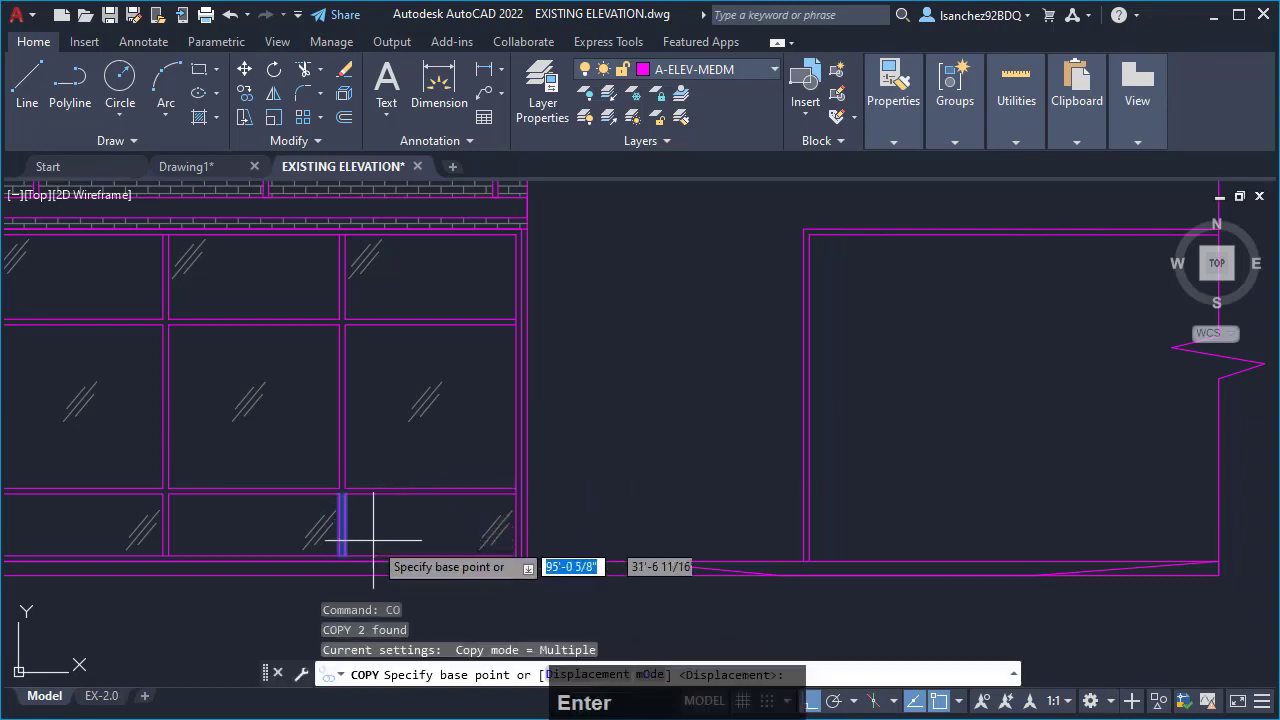
middle_drag(337, 514, 340, 398)
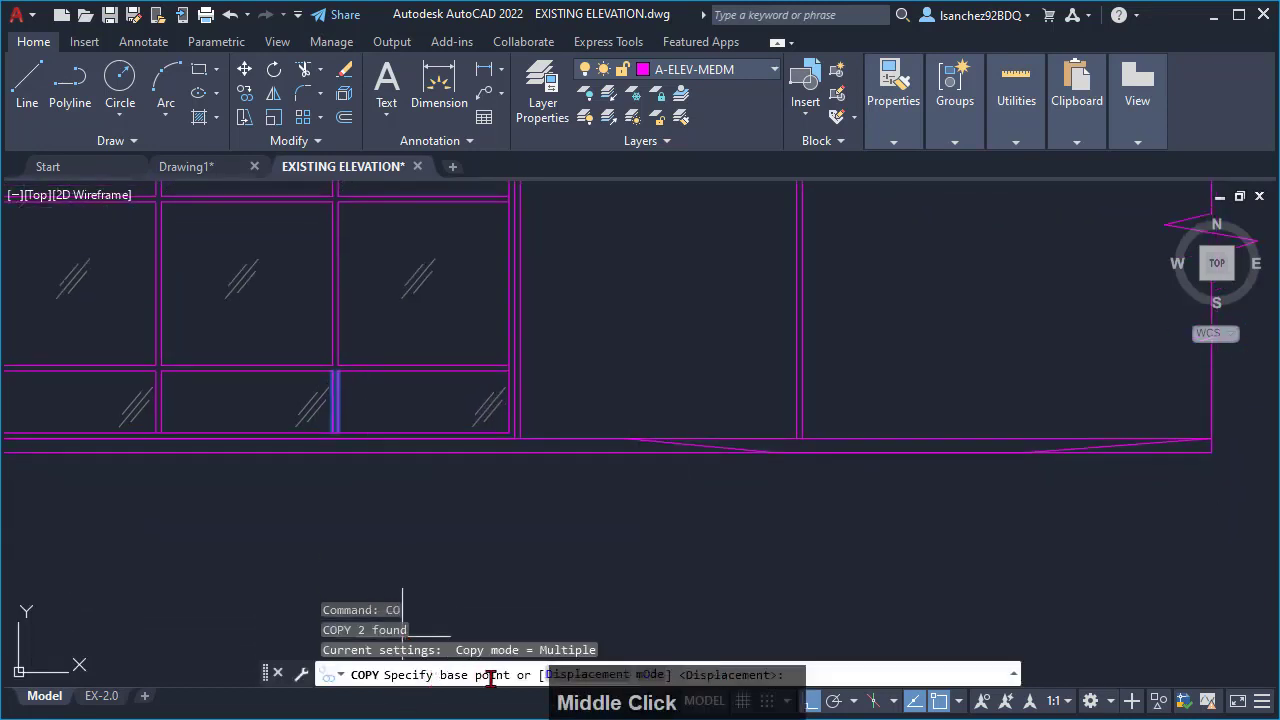
scroll(305, 509, down, 2)
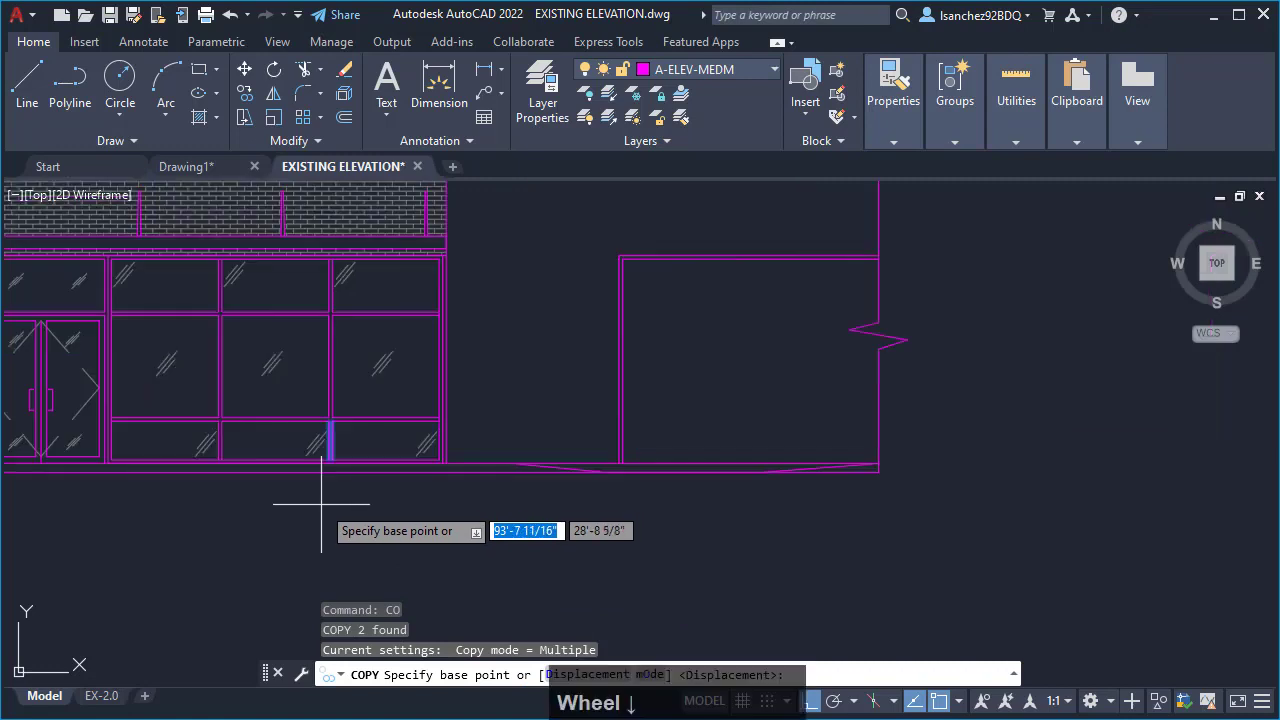
middle_drag(345, 482, 339, 534)
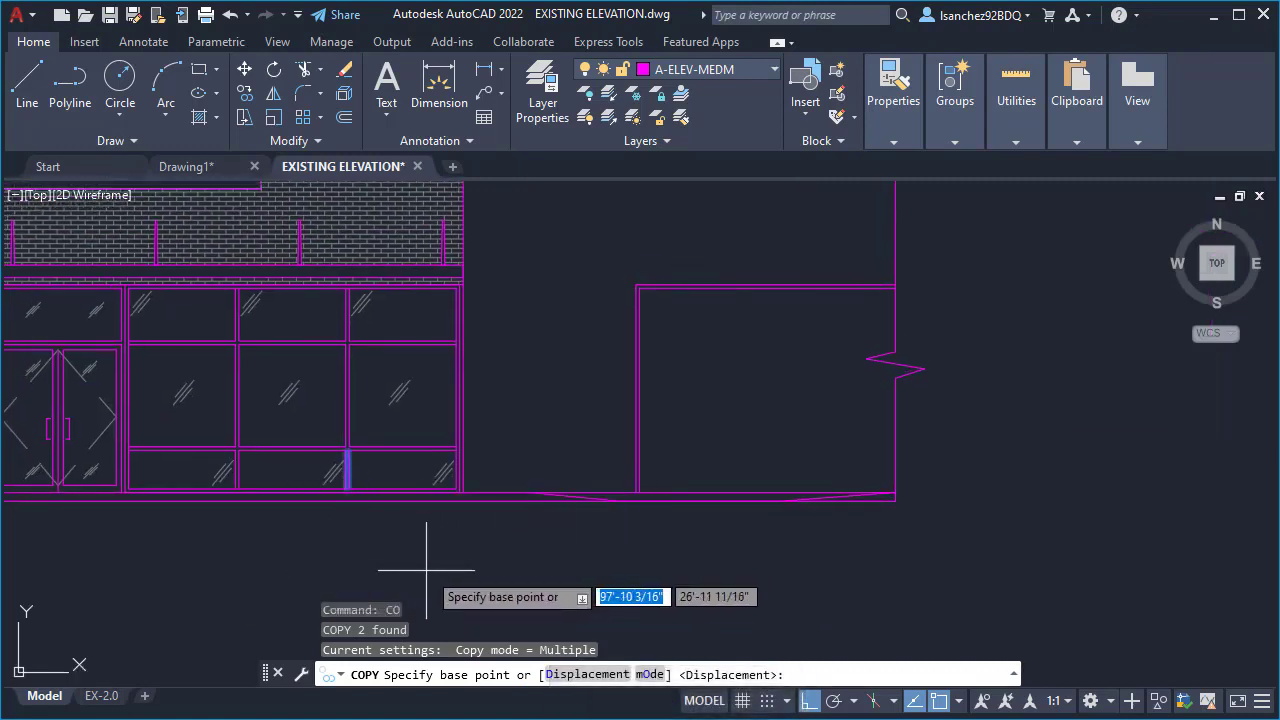
click(234, 577)
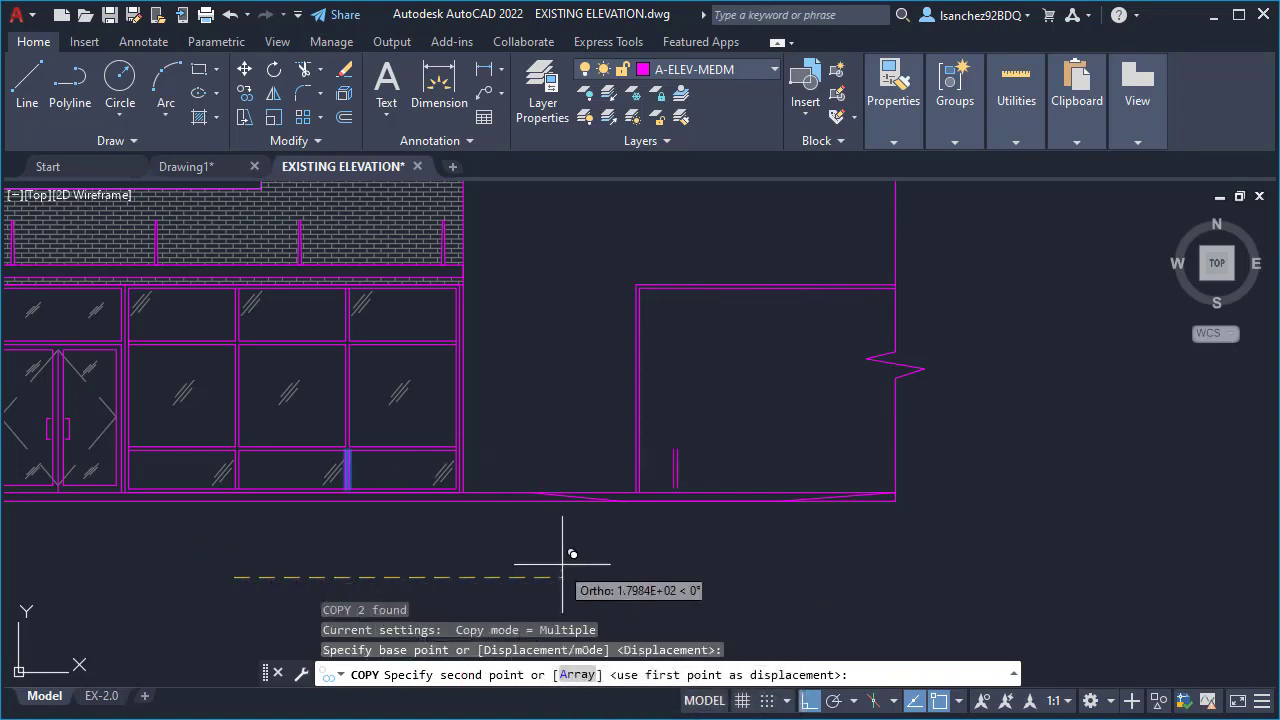
click(654, 577)
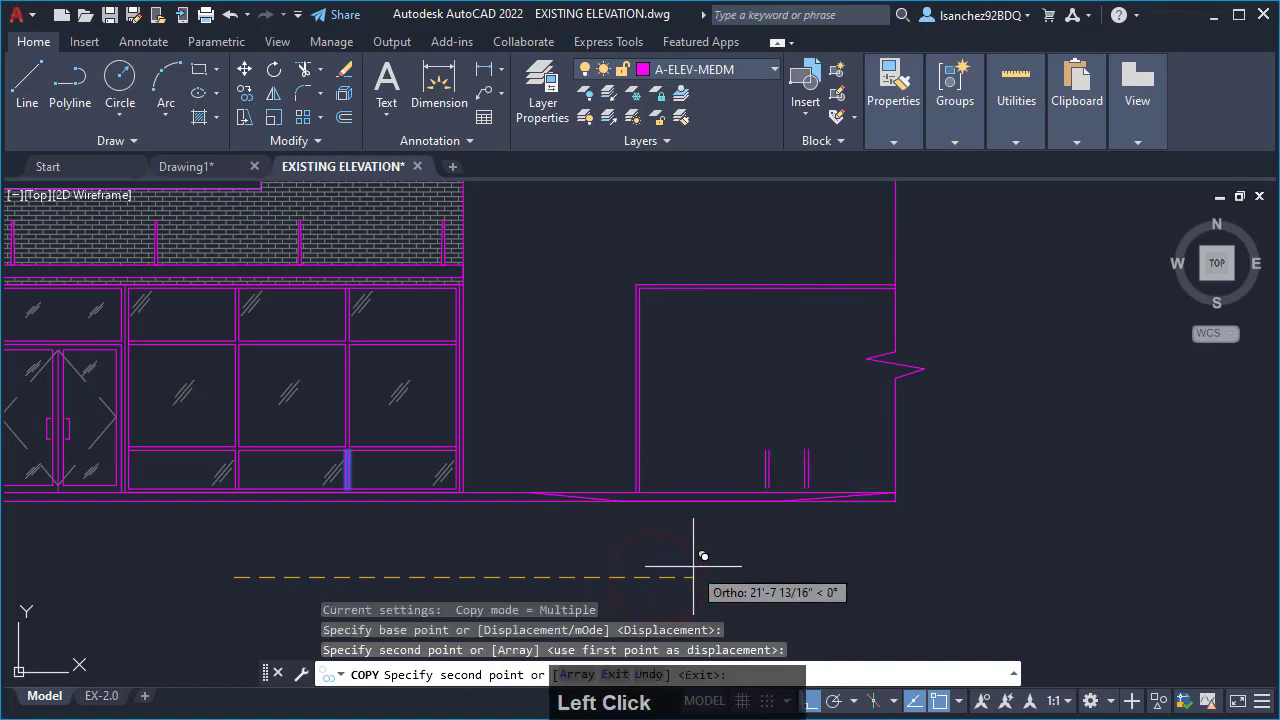
key(Escape)
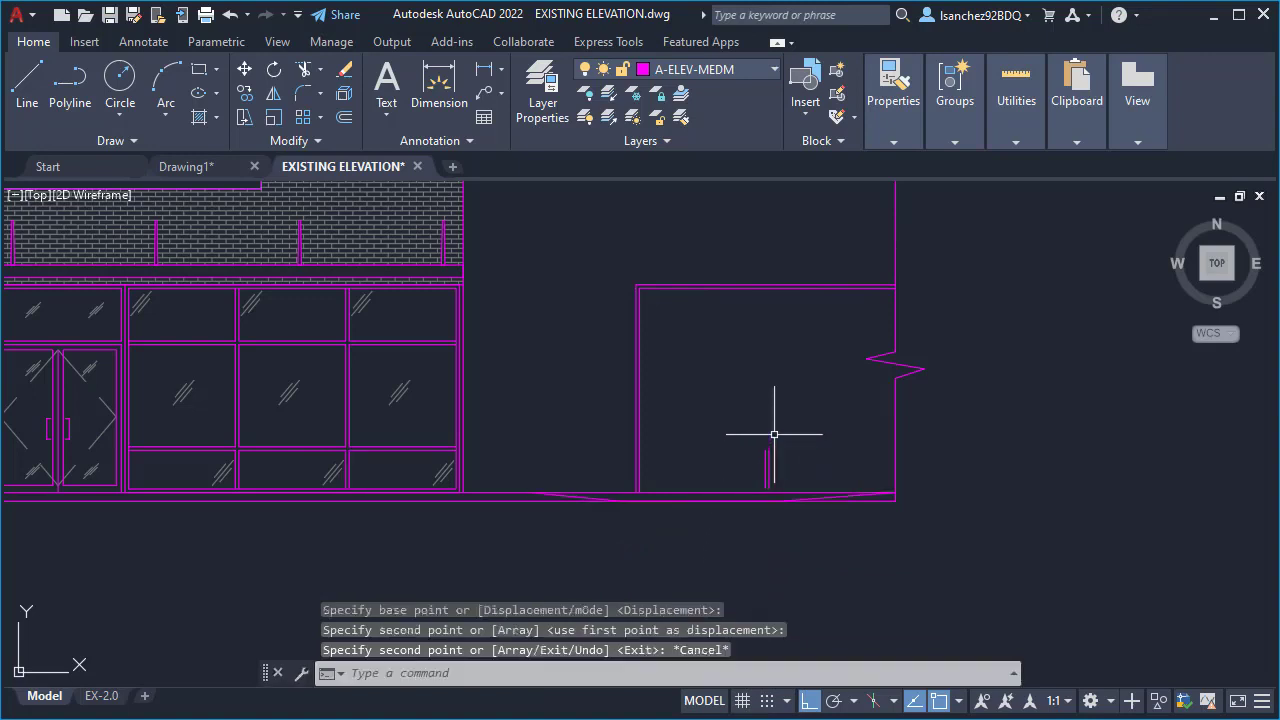
- Extend both copied mullion lines upward to the underside of the new opening's head frame
scroll(774, 434, up, 2)
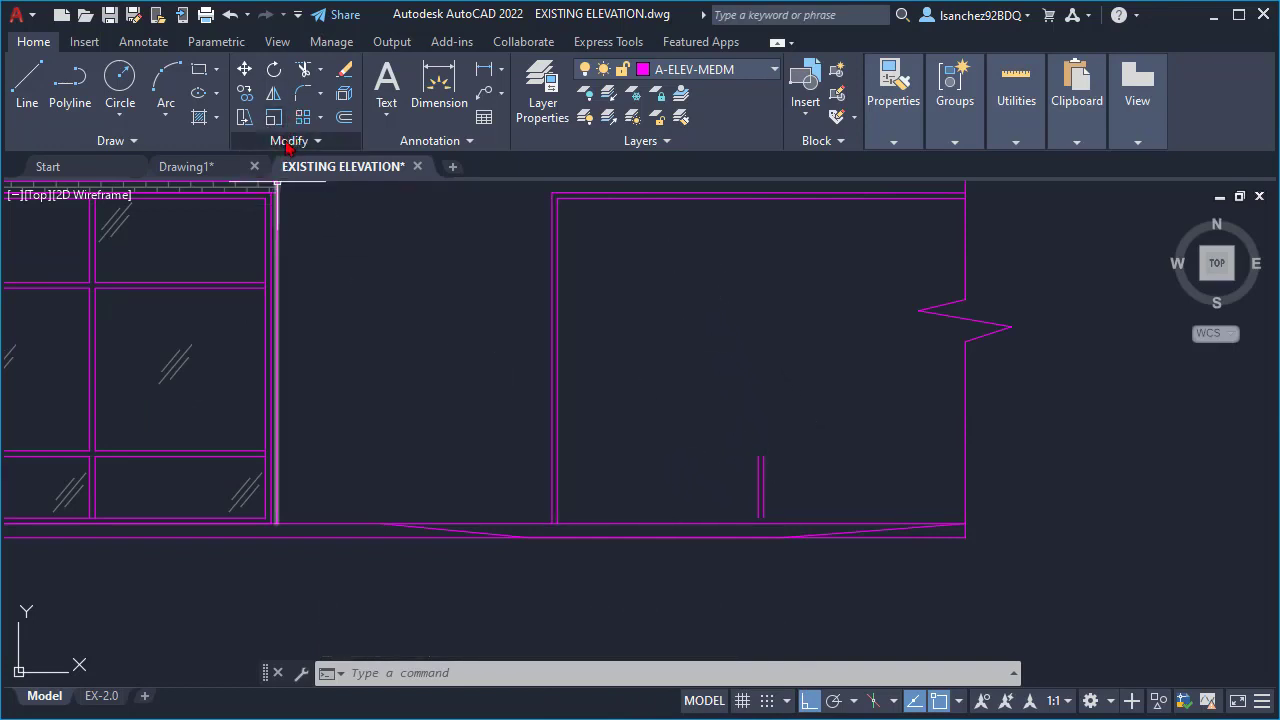
click(321, 72)
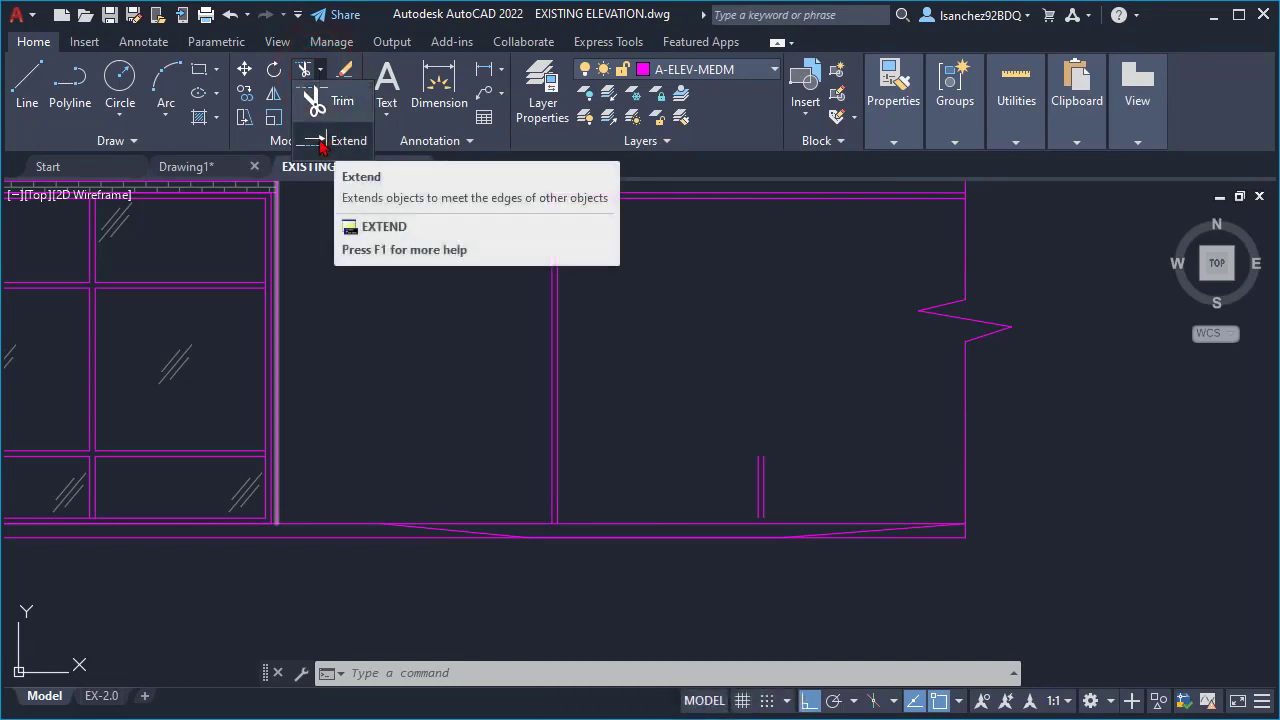
click(321, 146)
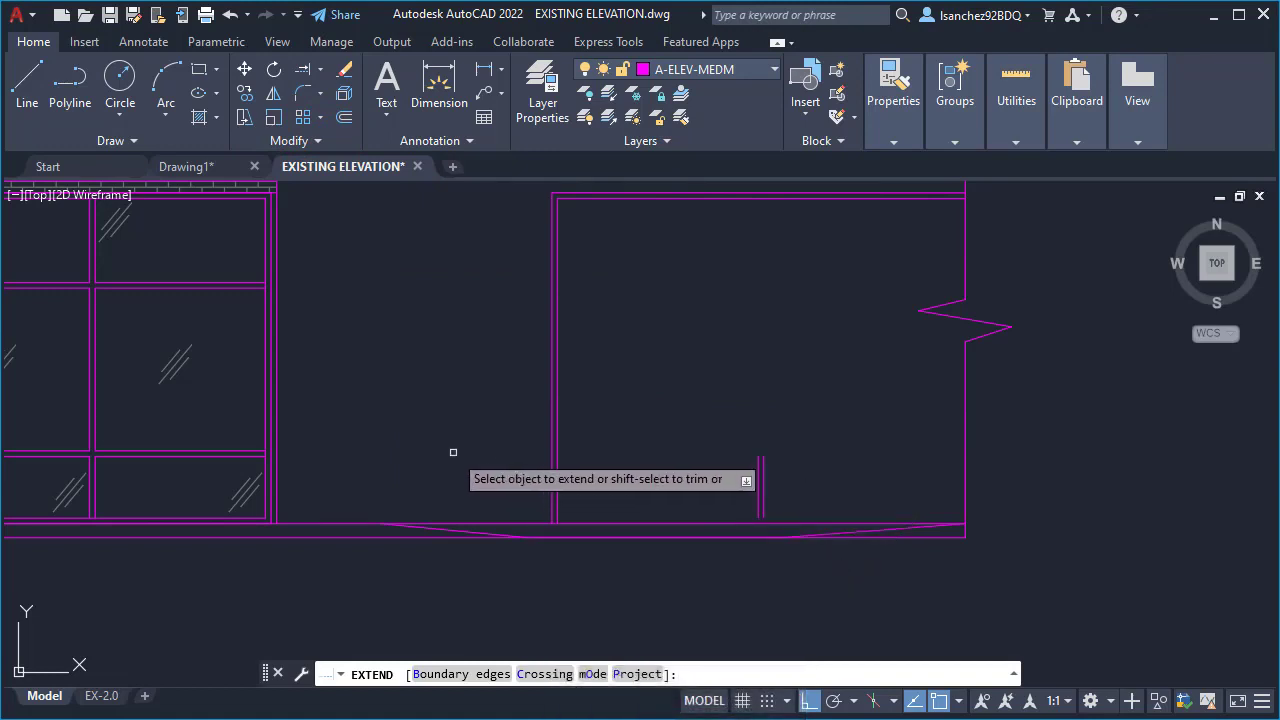
click(764, 465)
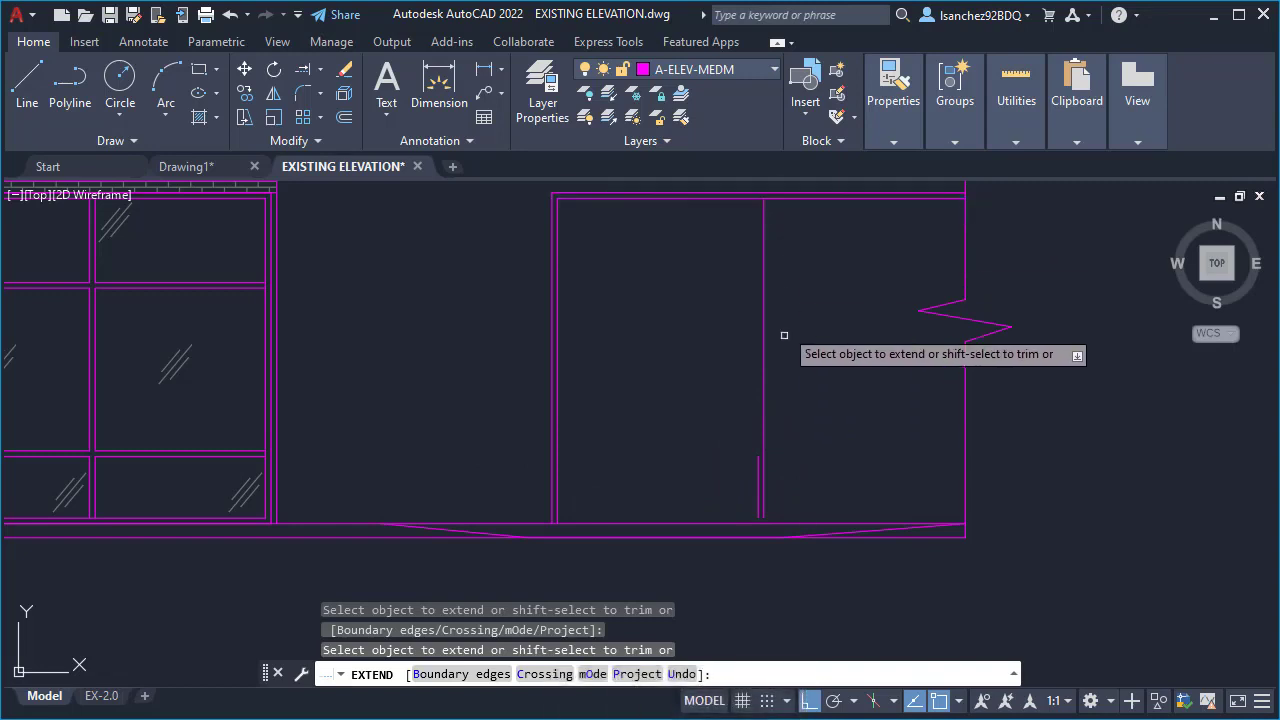
click(756, 478)
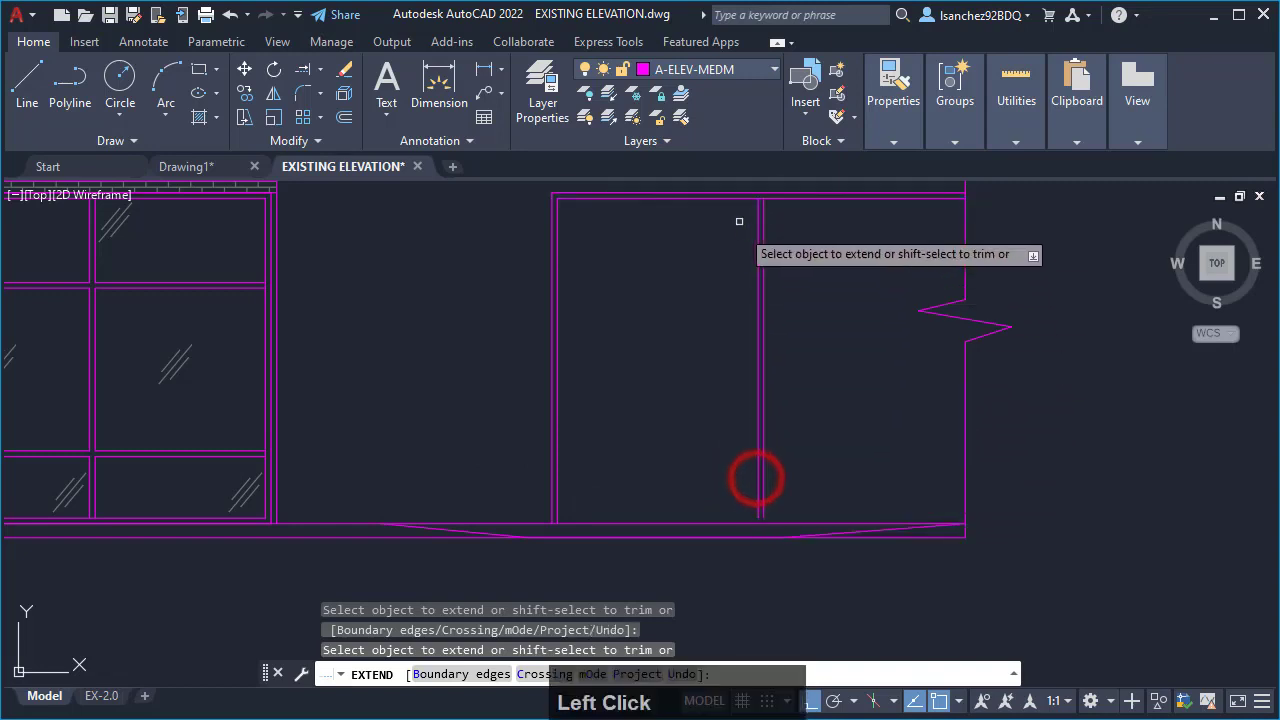
- Extend the lower ends of both mullion lines down to the ground line with a fence selection
scroll(769, 523, up, 5)
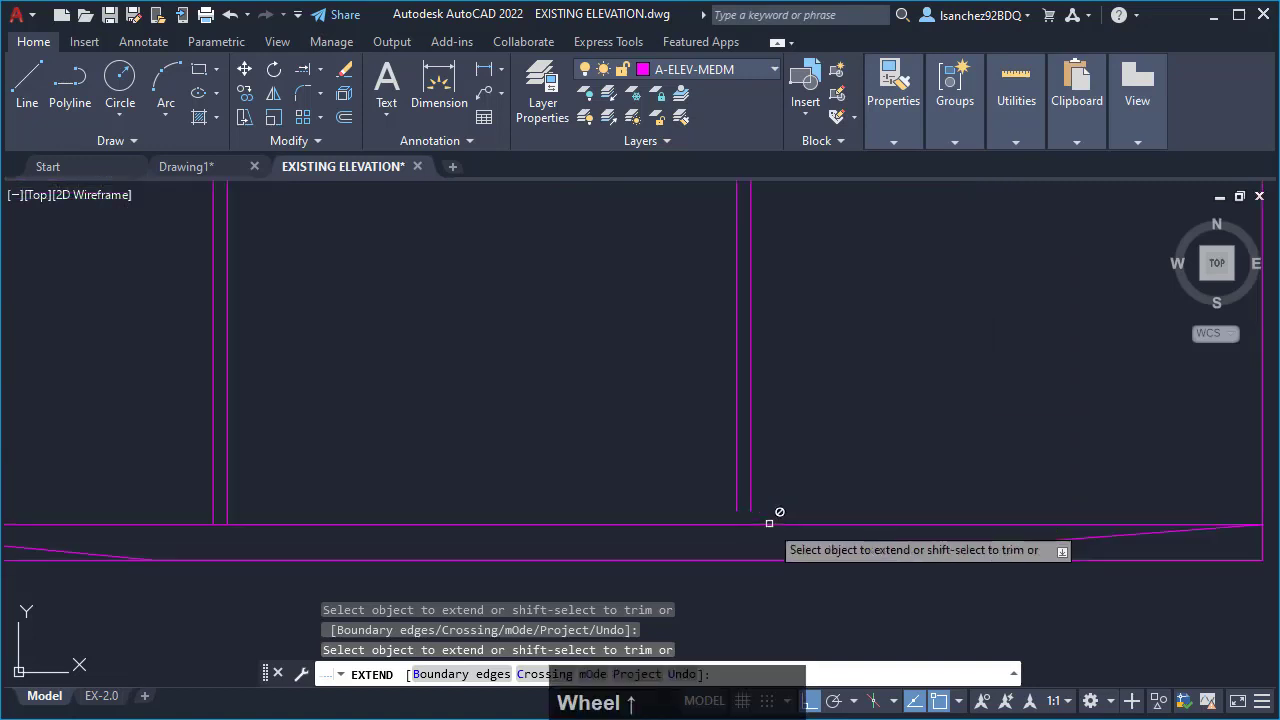
click(799, 467)
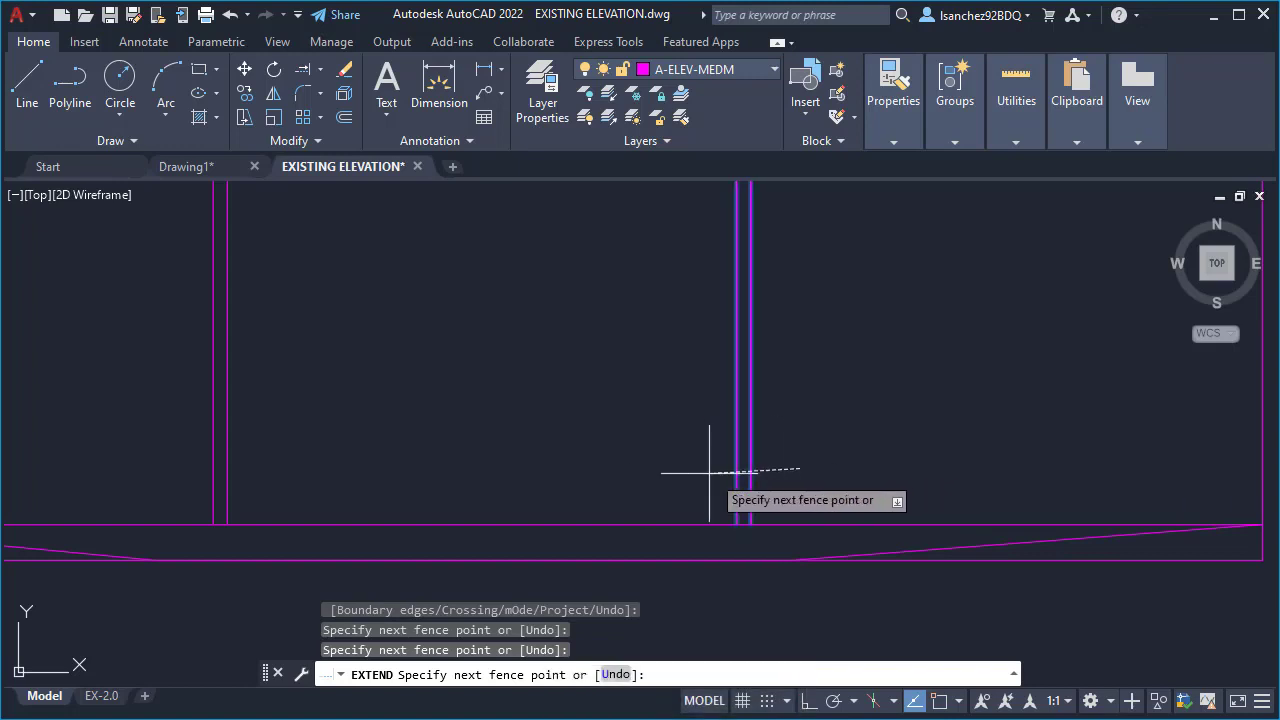
click(603, 447)
key(Return)
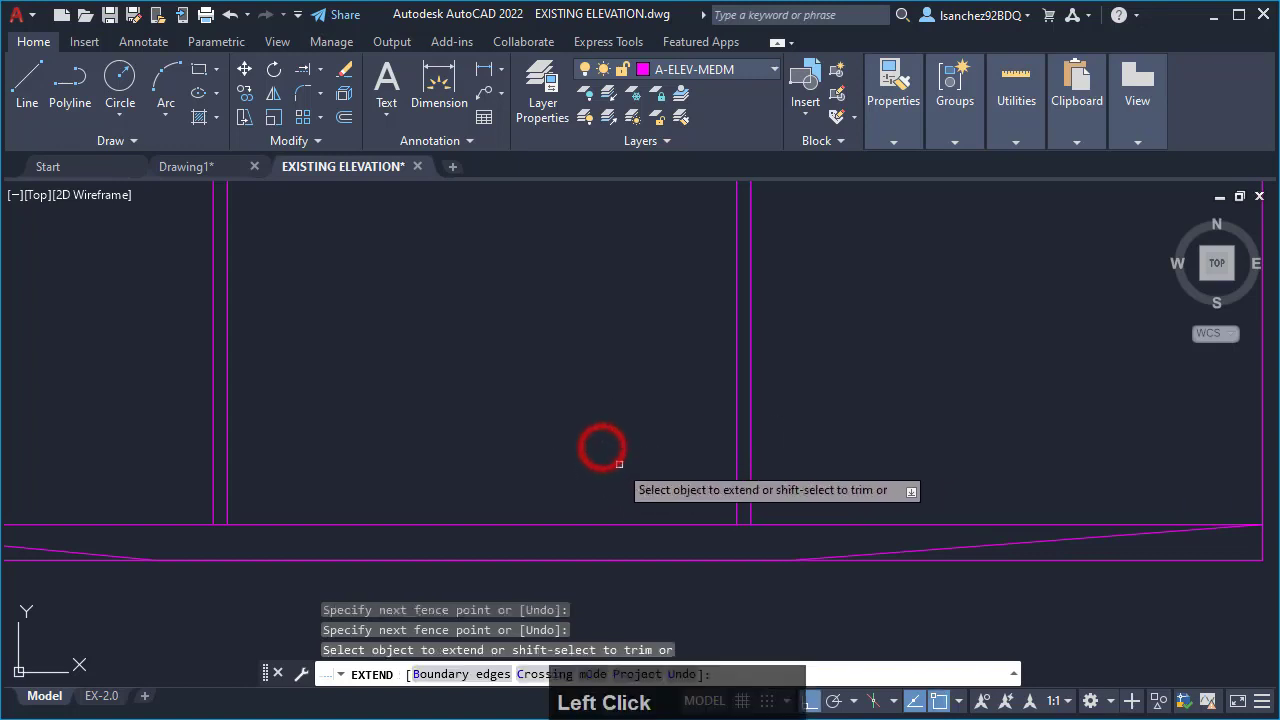
scroll(790, 545, down, 3)
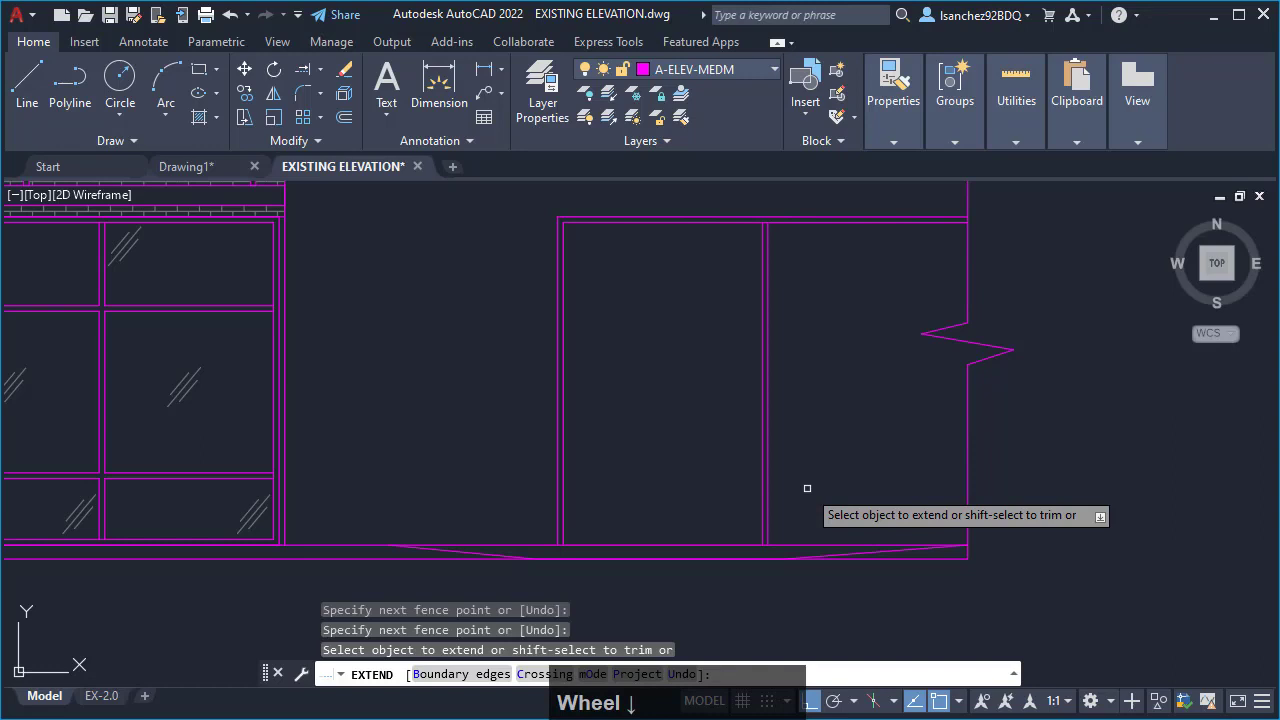
key(Escape)
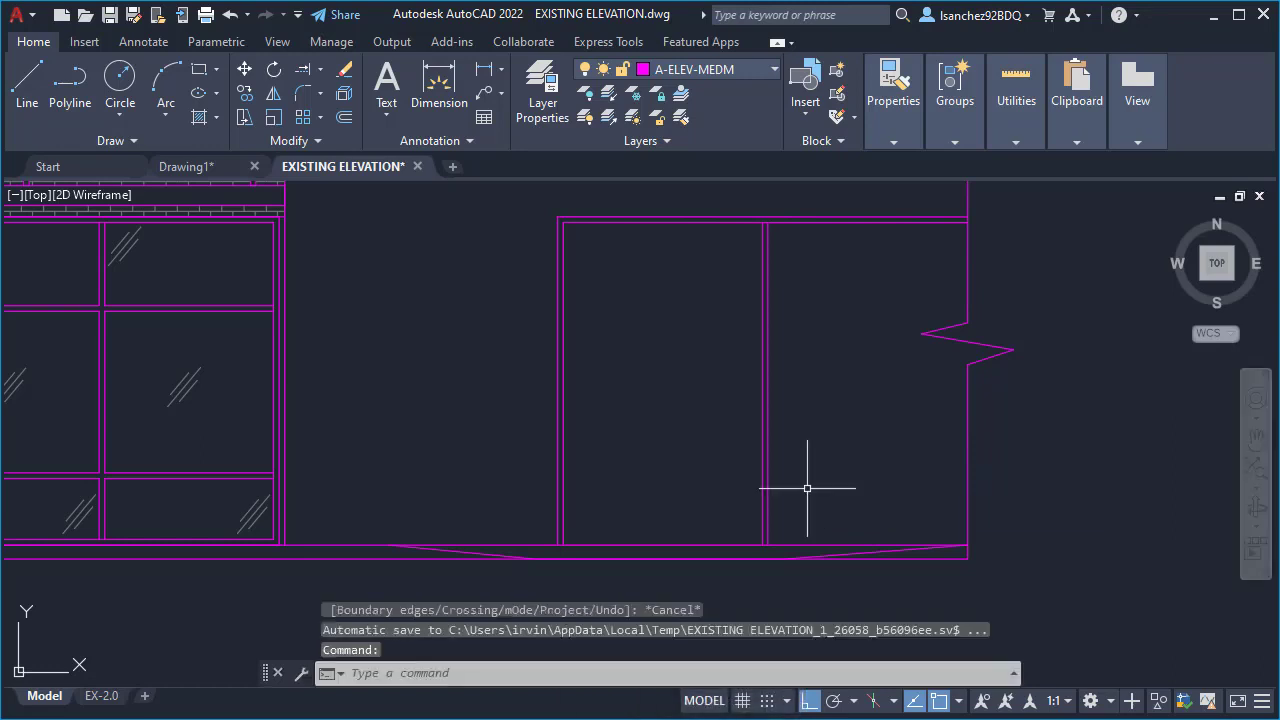
- Copy the four horizontal mullion lines of the existing storefront's rightmost bay 13'-8 3/4" horizontally to the new opening's inner left jamb line
scroll(807, 488, down, 2)
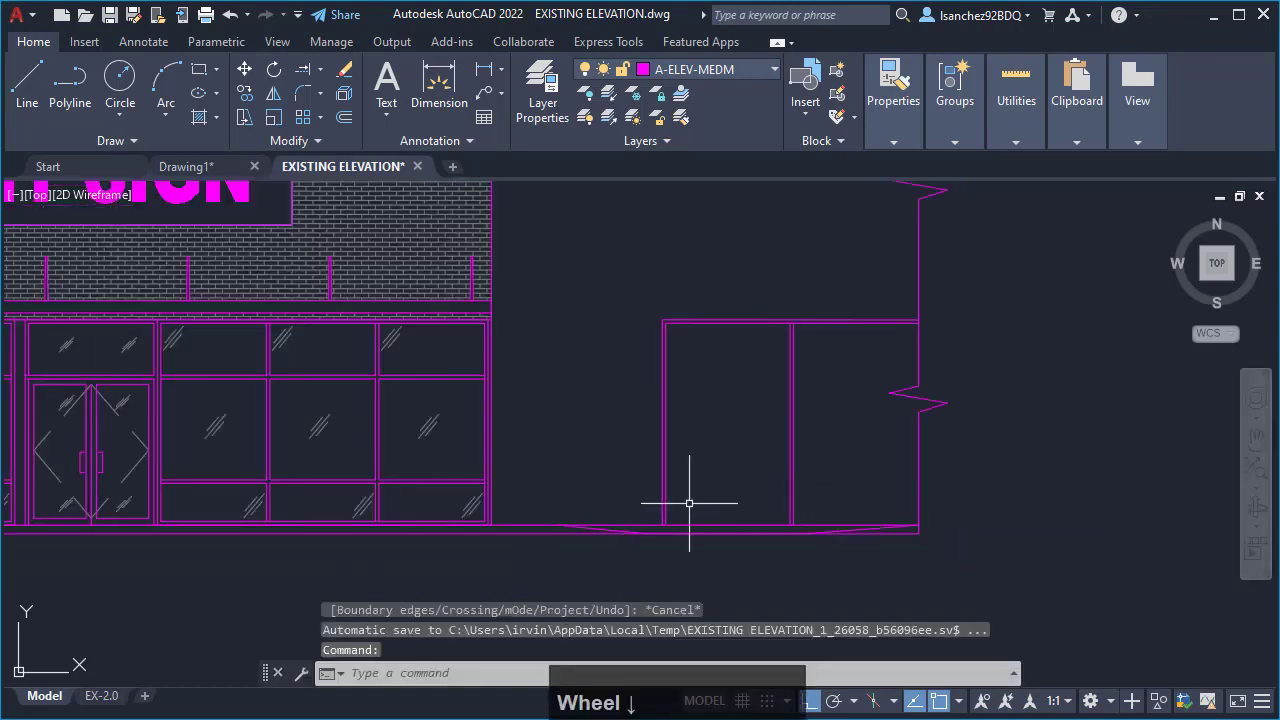
scroll(689, 503, down, 1)
scroll(531, 494, up, 4)
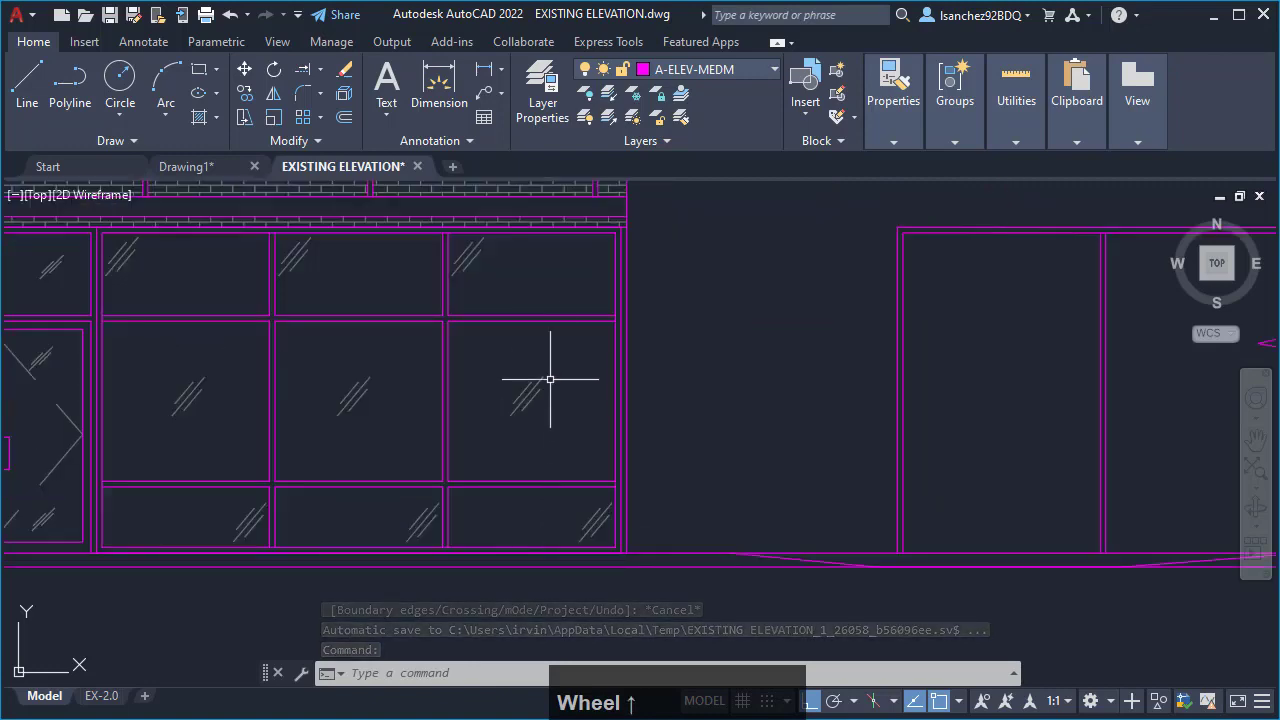
scroll(563, 491, down, 3)
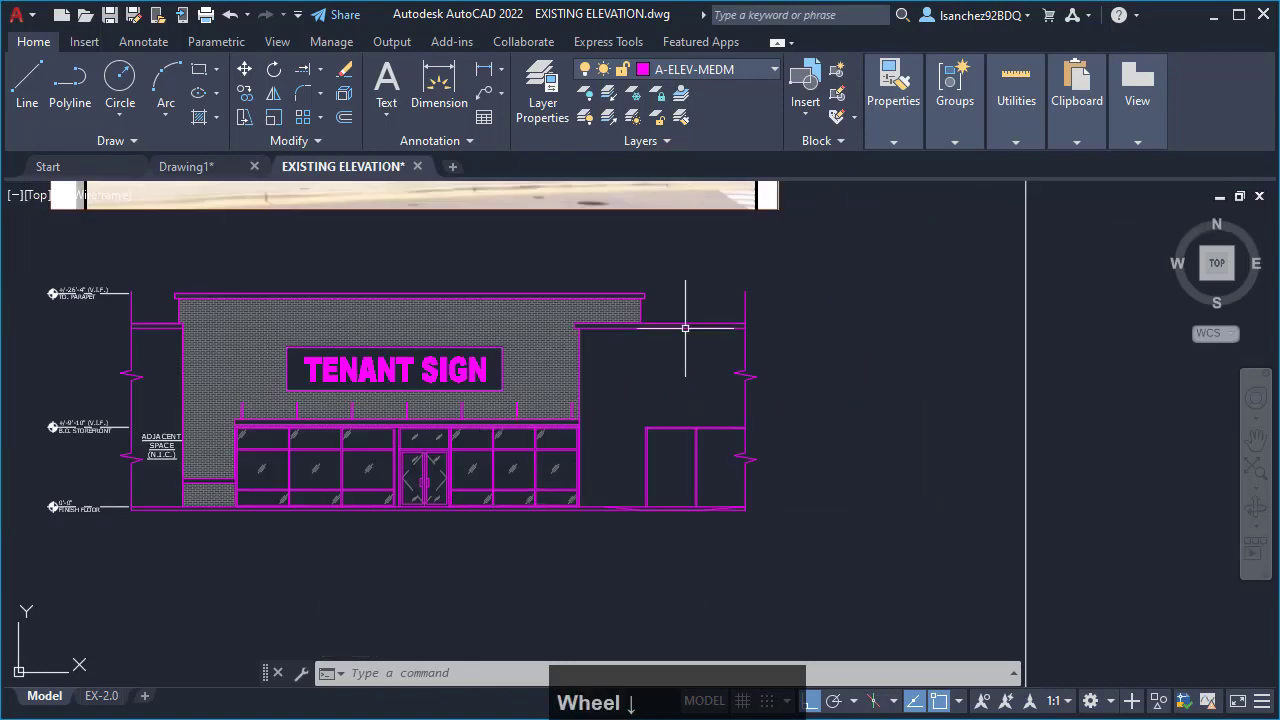
mouse_move(685, 328)
middle_down()
mouse_move(690, 502)
mouse_move(647, 358)
middle_up()
scroll(578, 543, up, 5)
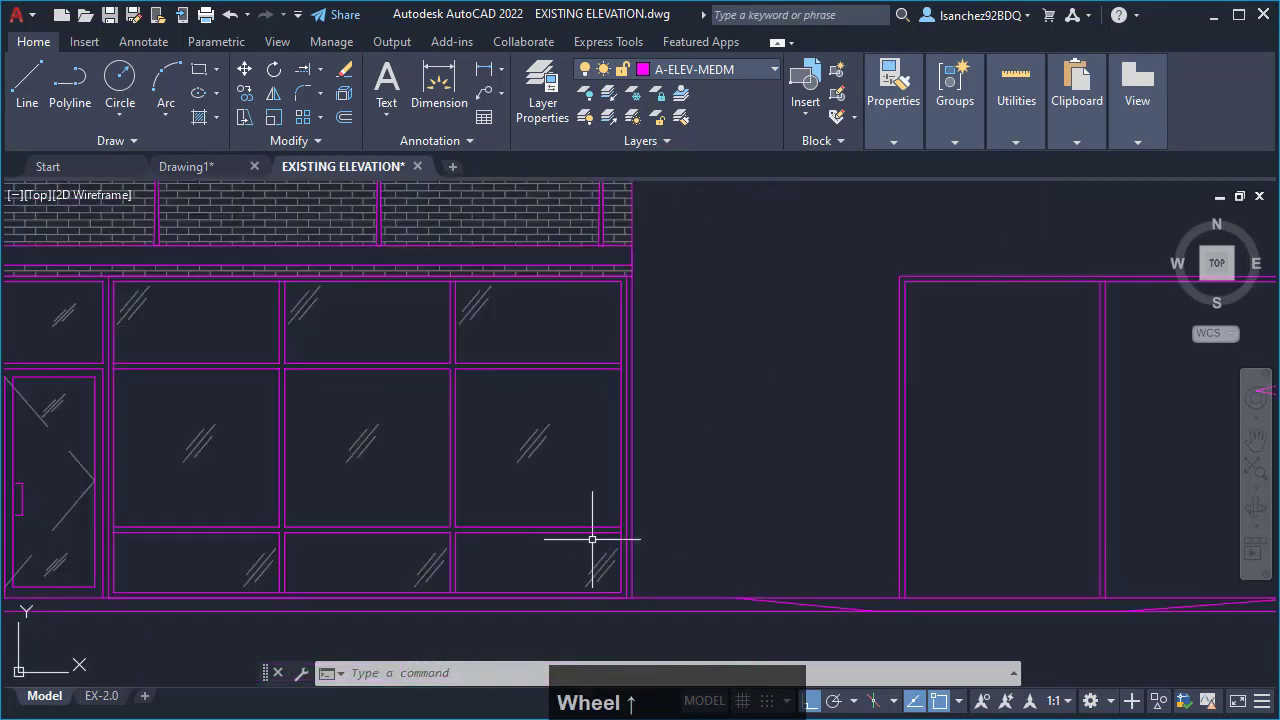
click(590, 538)
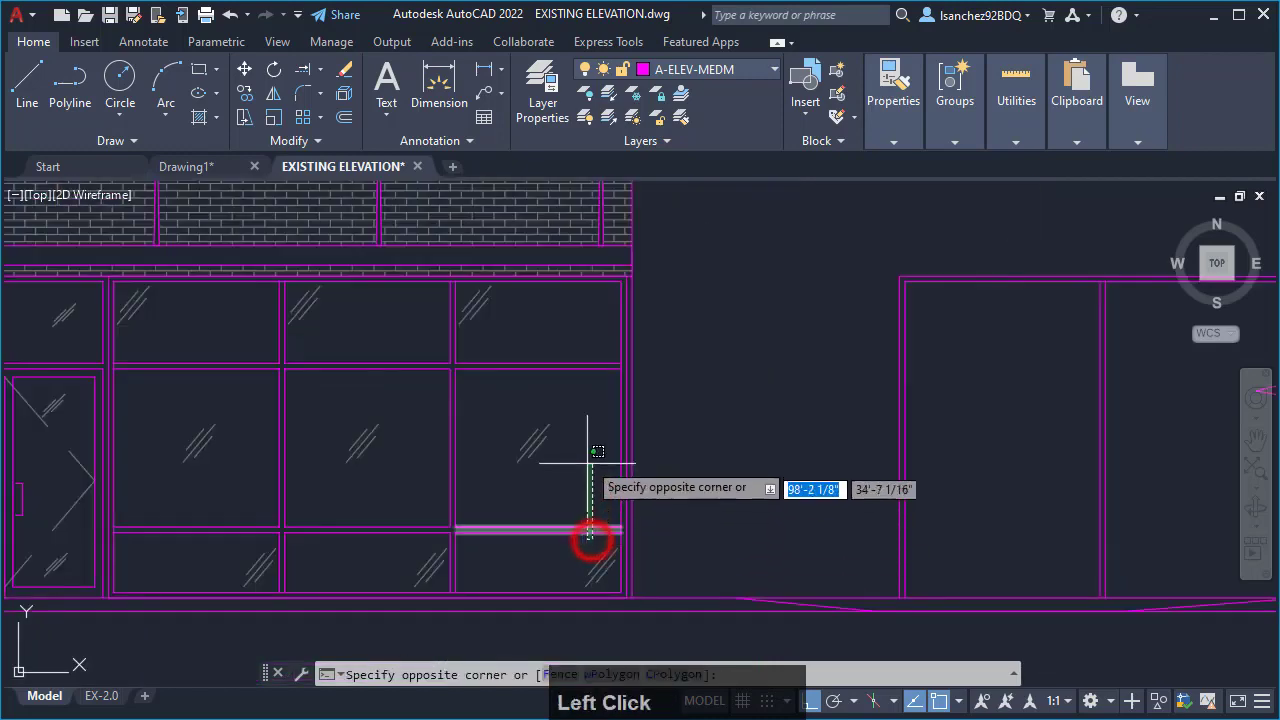
click(574, 341)
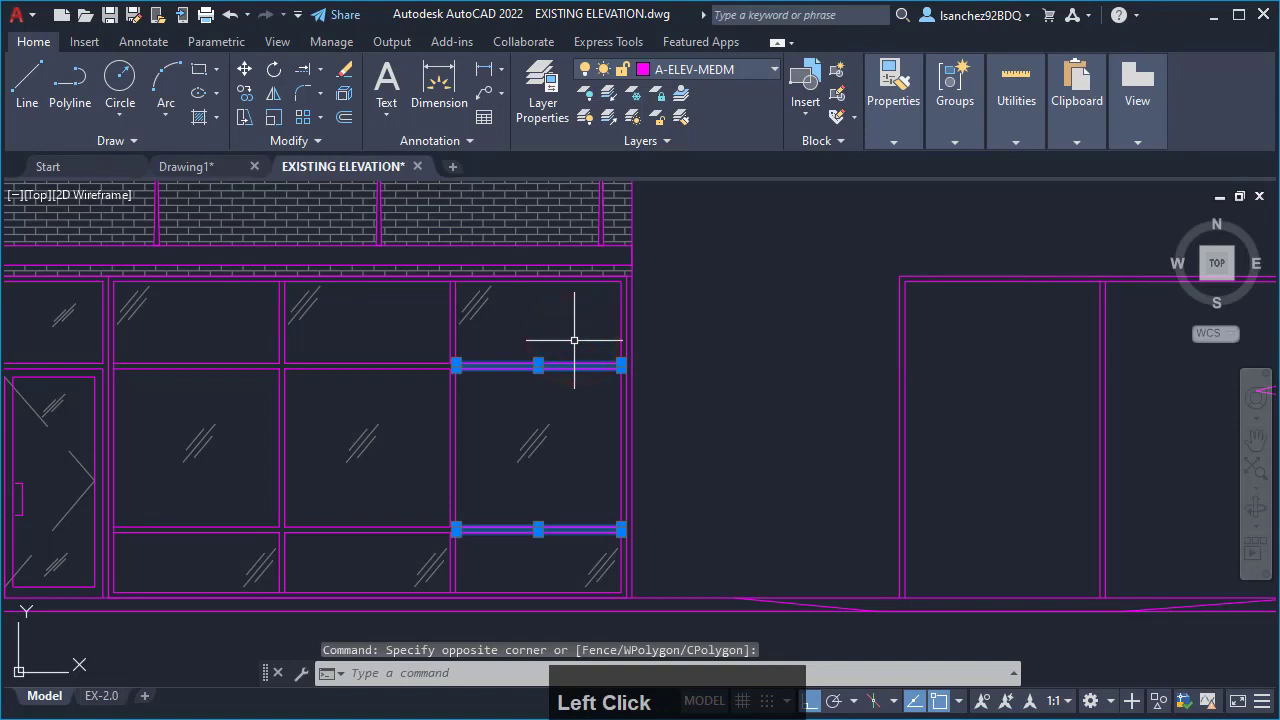
text(CO)
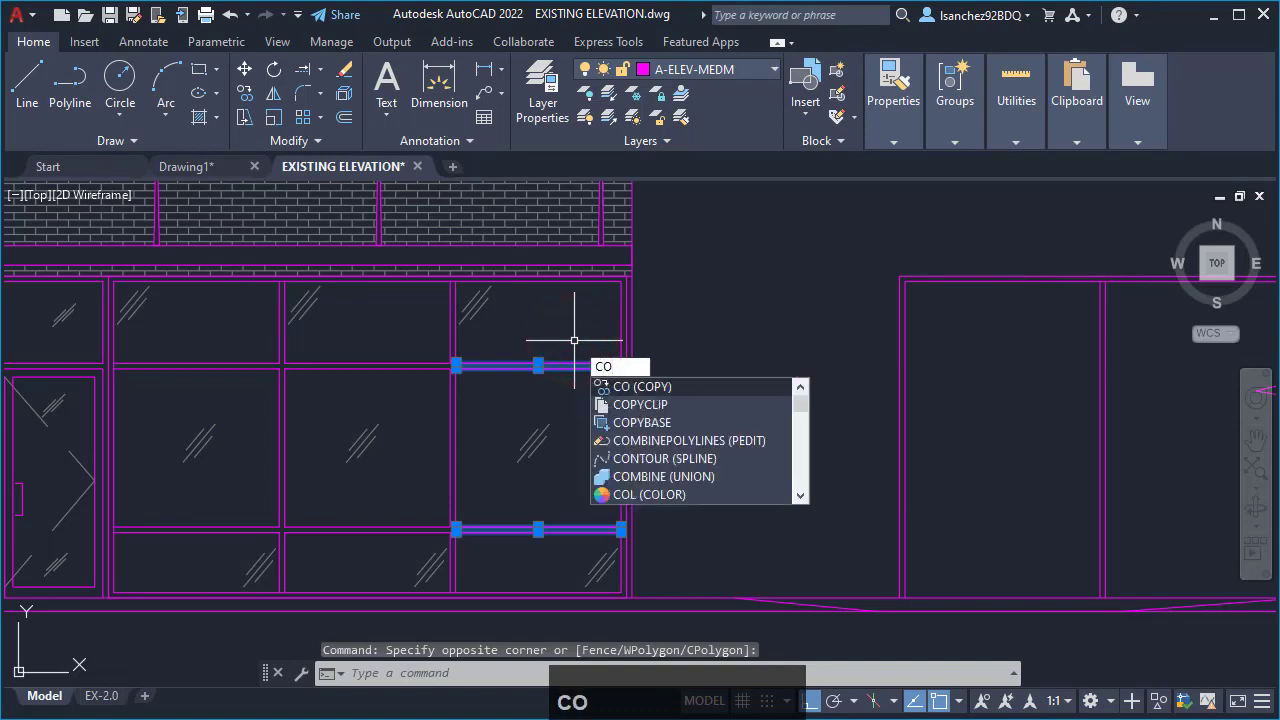
key(Return)
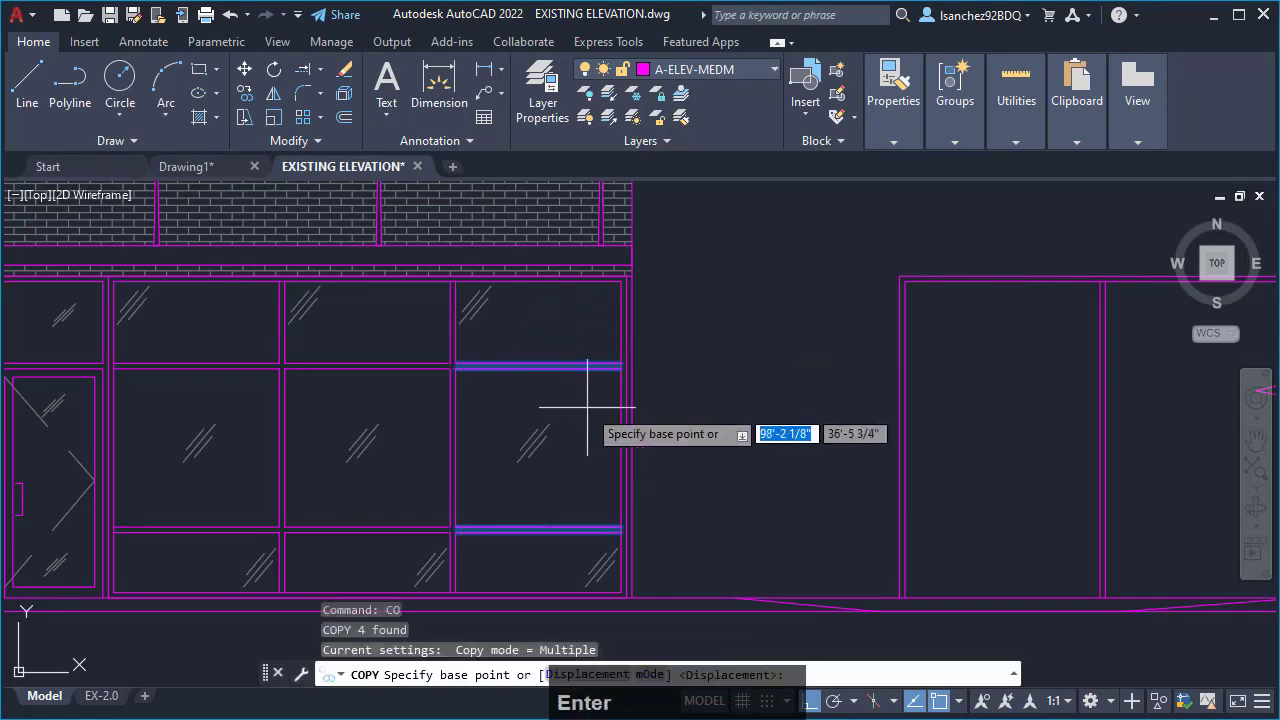
mouse_move(586, 416)
middle_down()
mouse_move(551, 449)
mouse_move(466, 443)
middle_up()
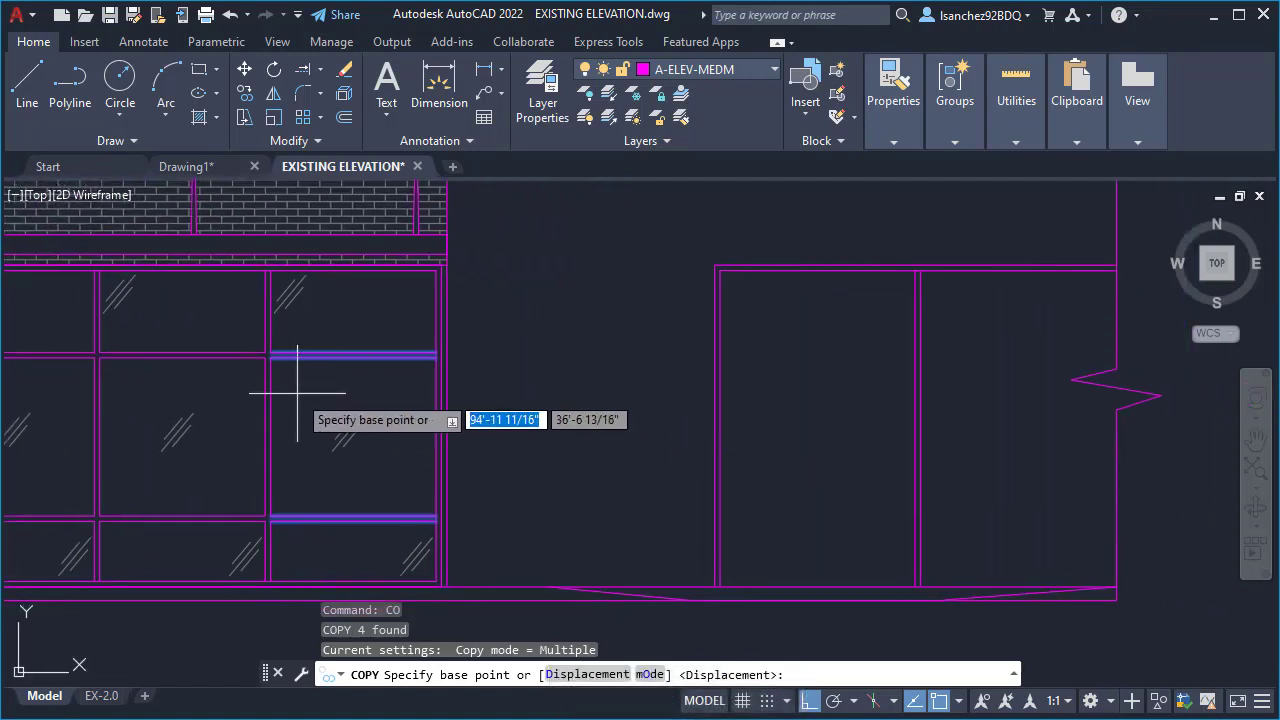
scroll(286, 372, up, 5)
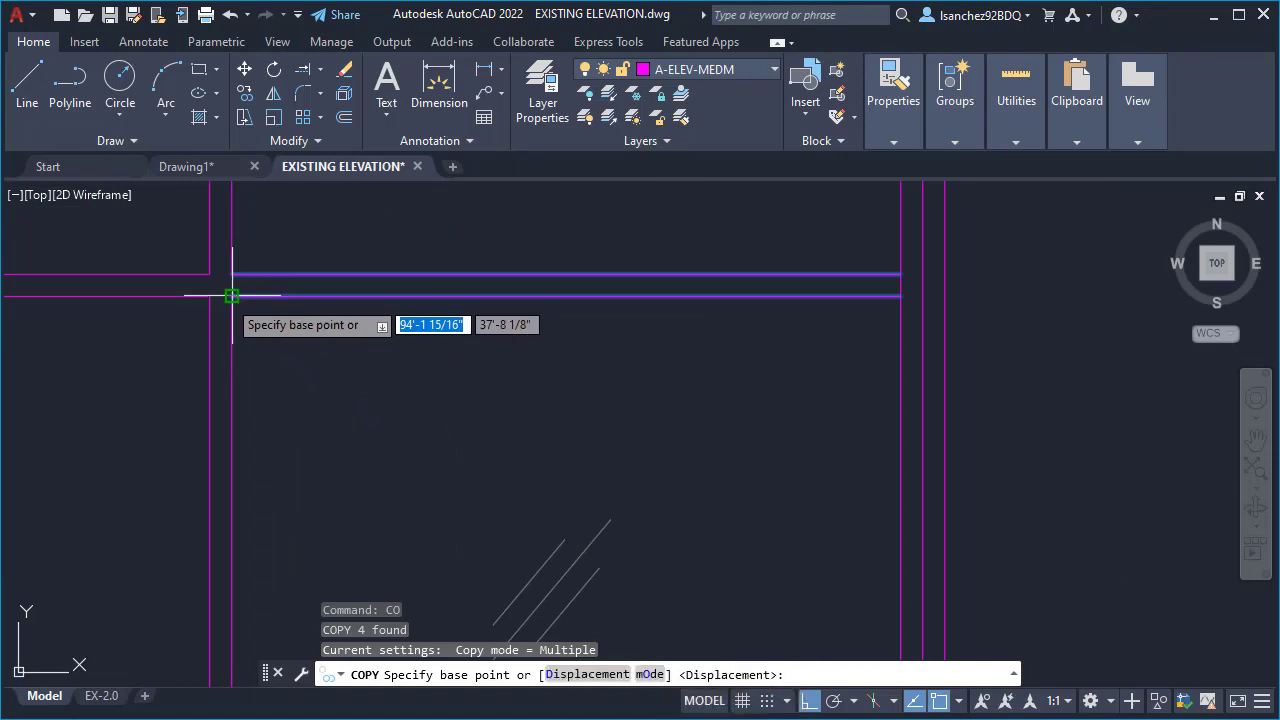
click(231, 296)
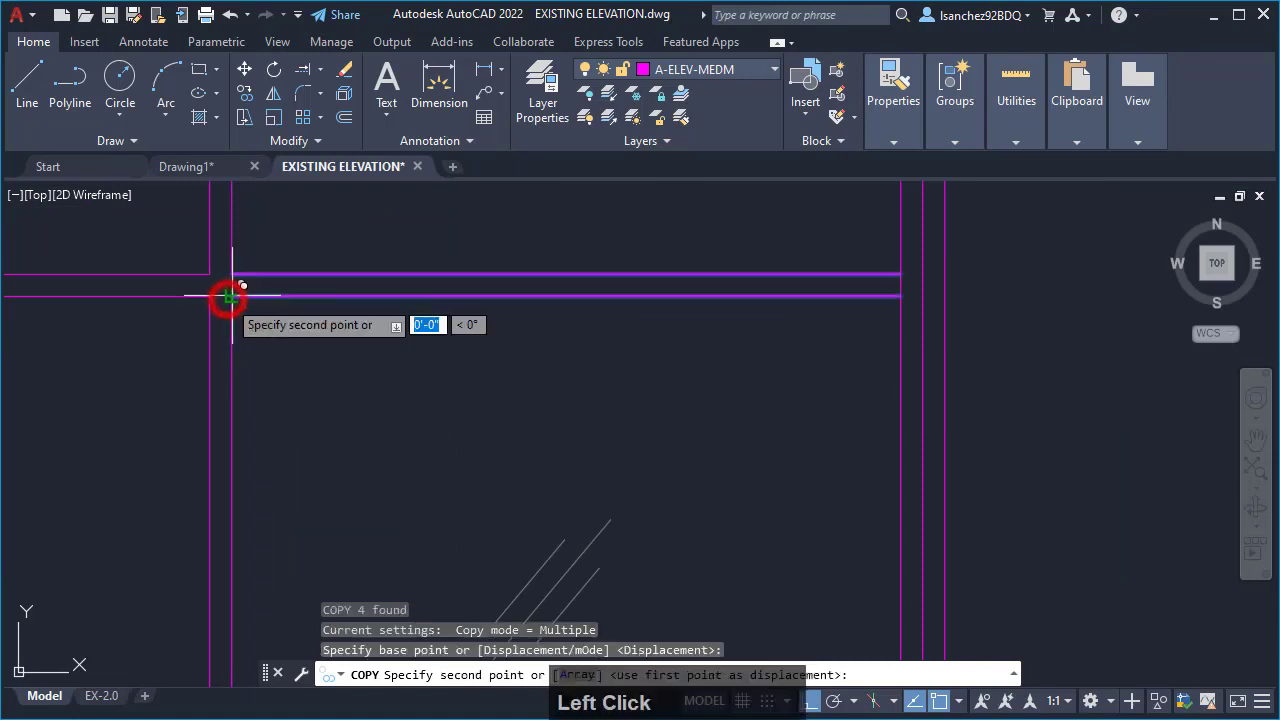
scroll(233, 290, down, 3)
scroll(640, 321, up, 4)
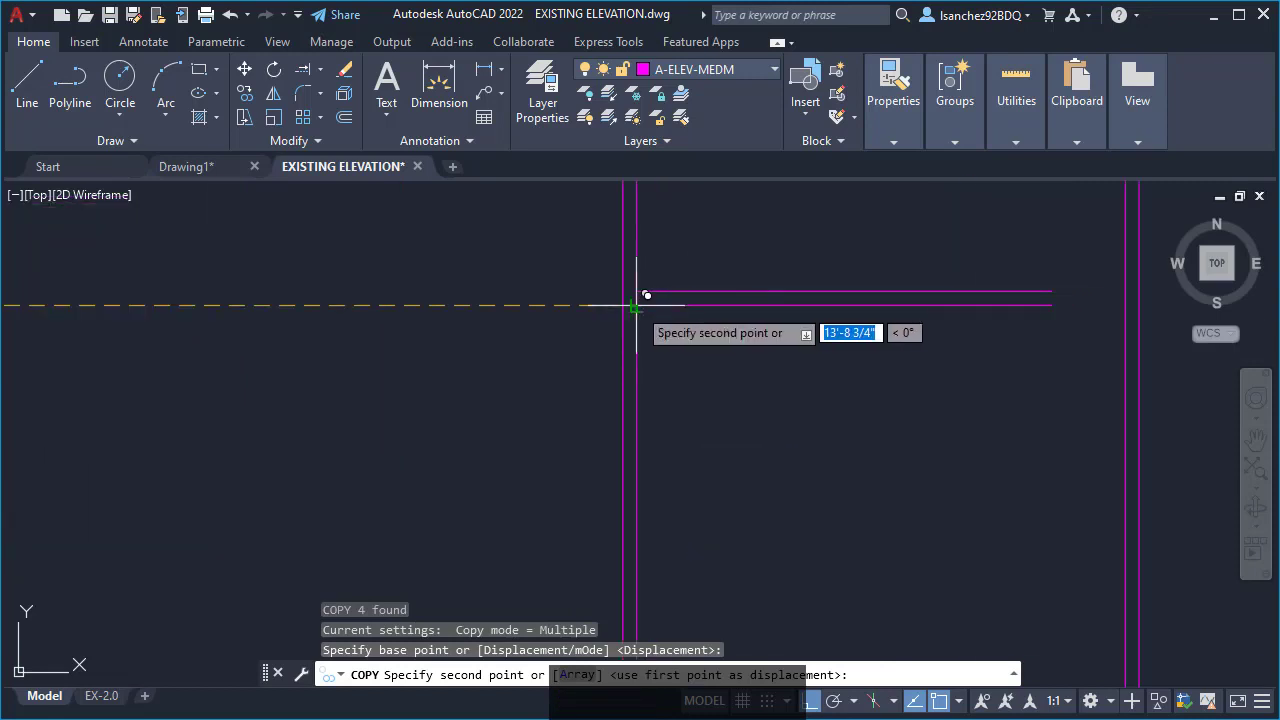
click(634, 306)
scroll(636, 306, down, 4)
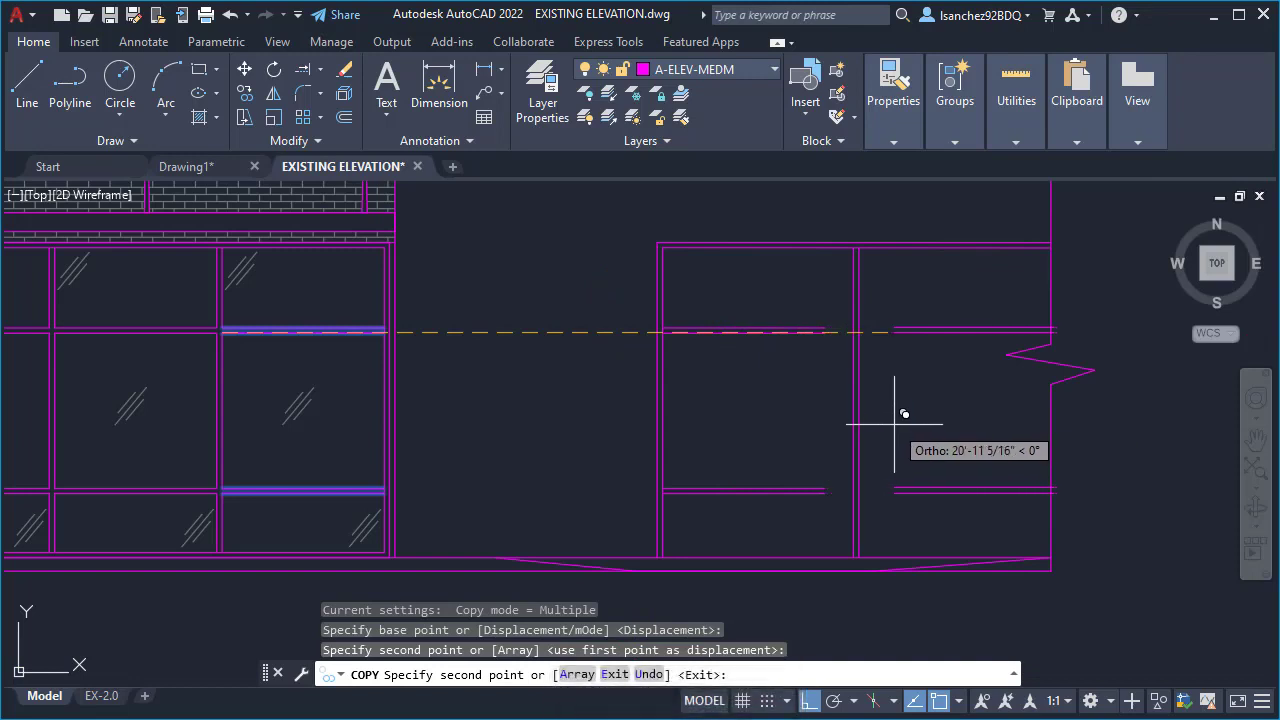
key(Escape)
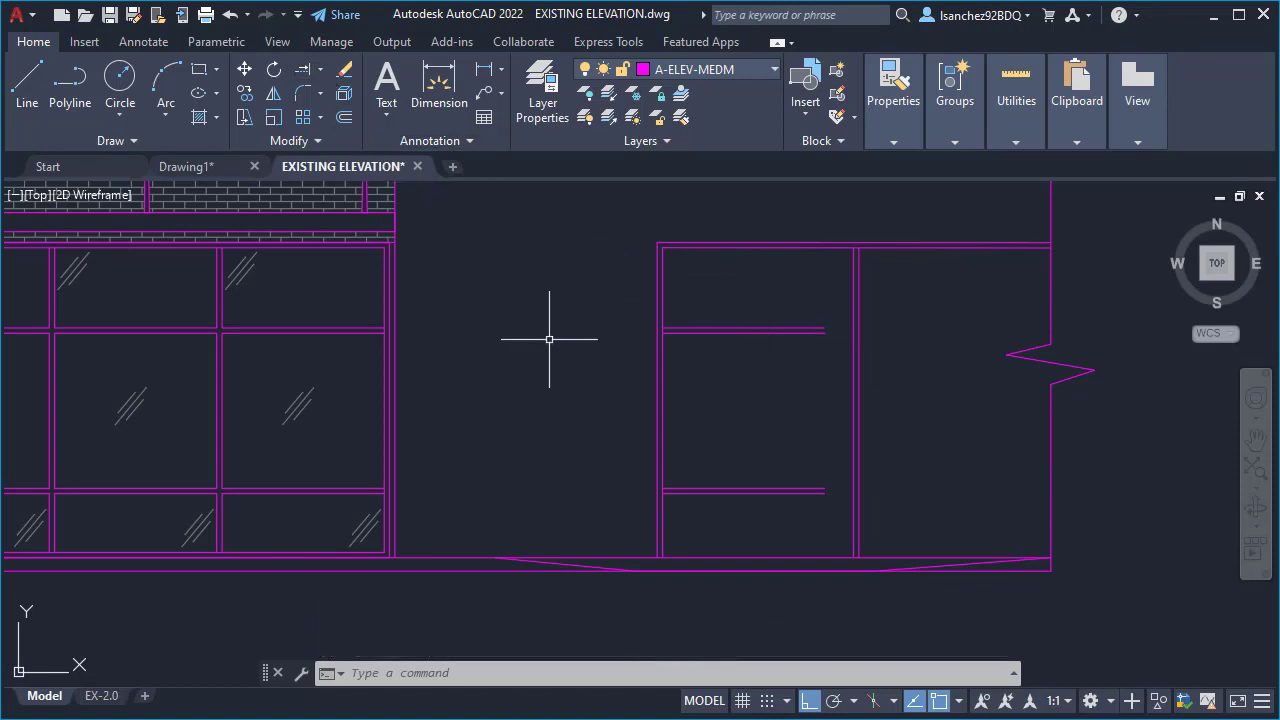
- Extend the four copied horizontal mullion lines right across the vertical mullion to its far line, using fence selections
text(EX)
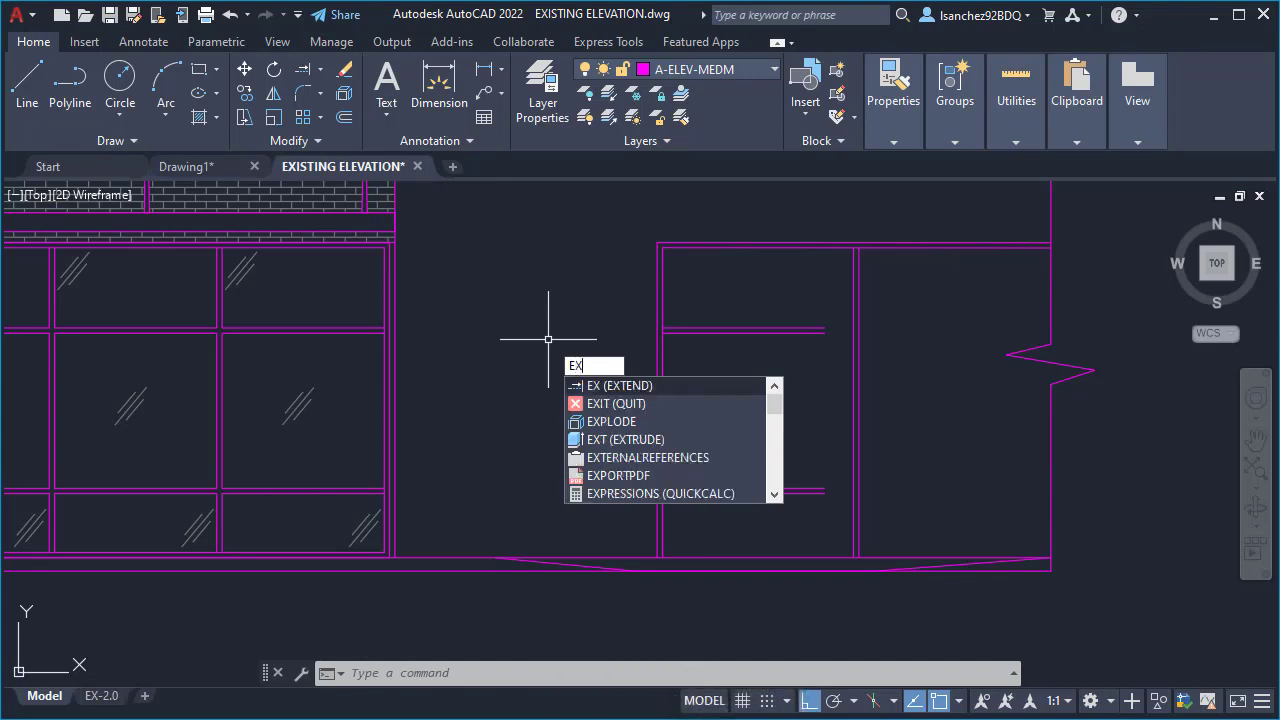
key(Return)
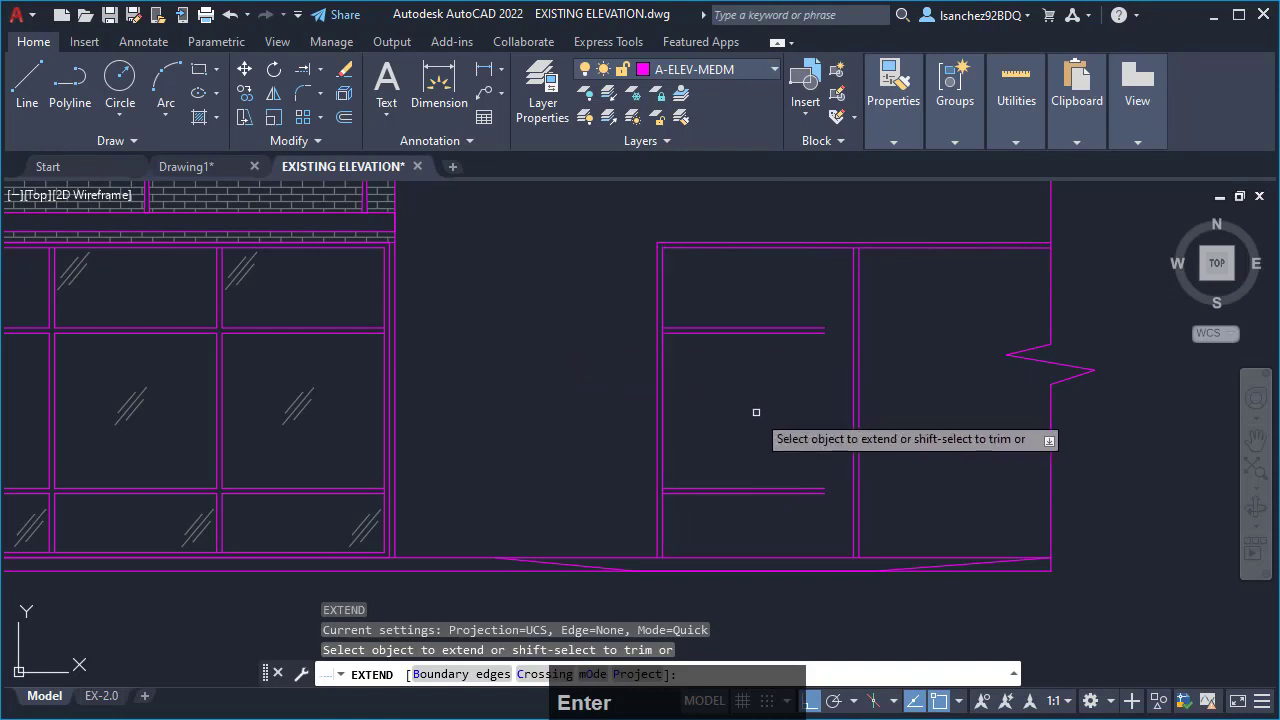
click(766, 519)
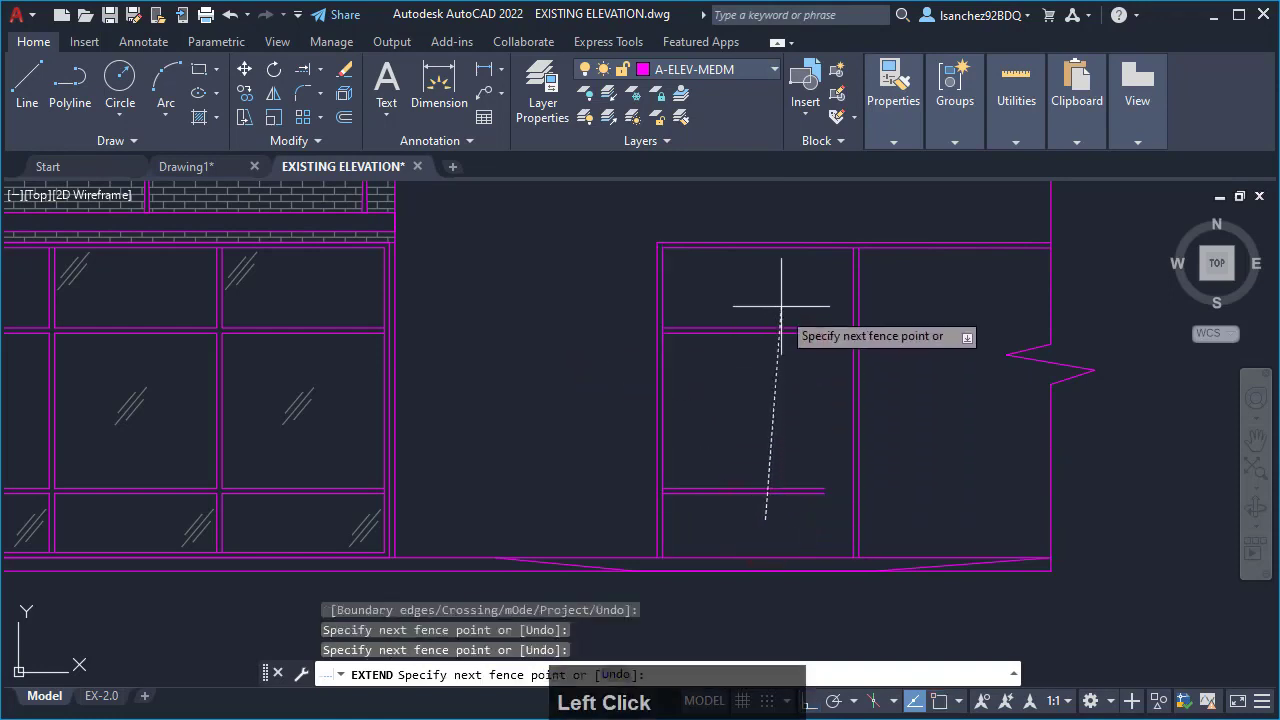
click(795, 275)
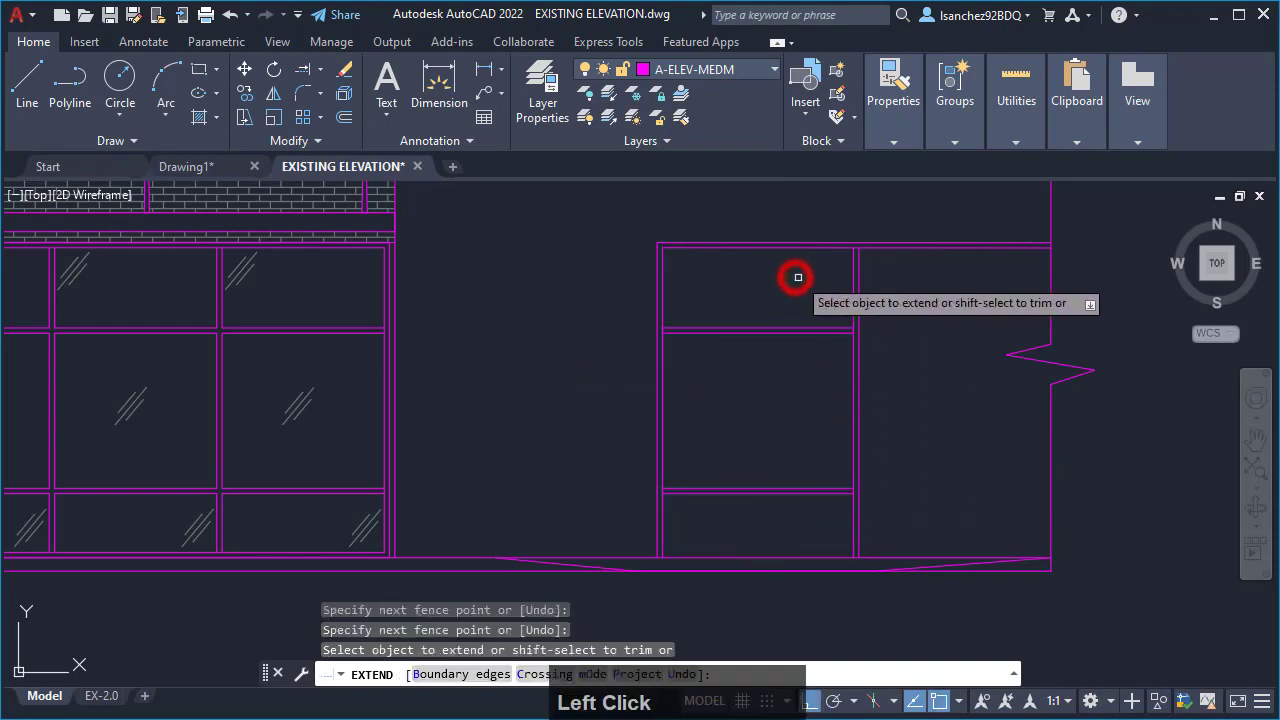
click(836, 515)
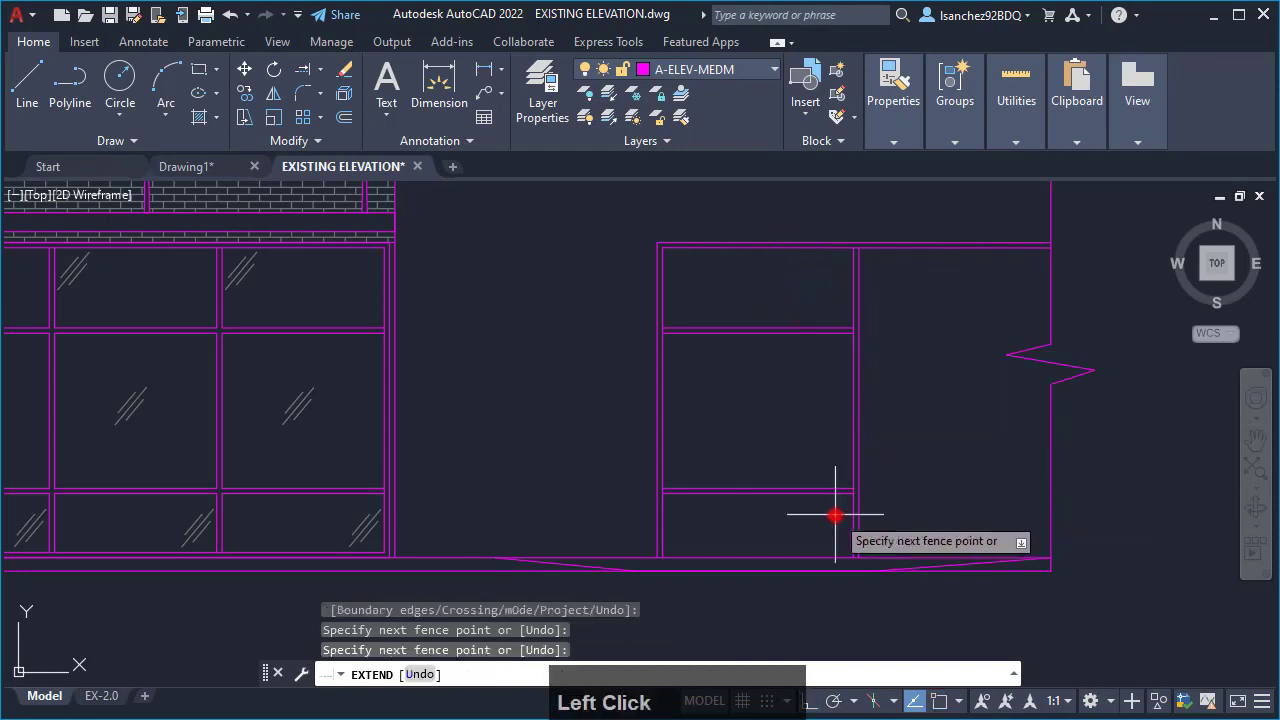
click(836, 293)
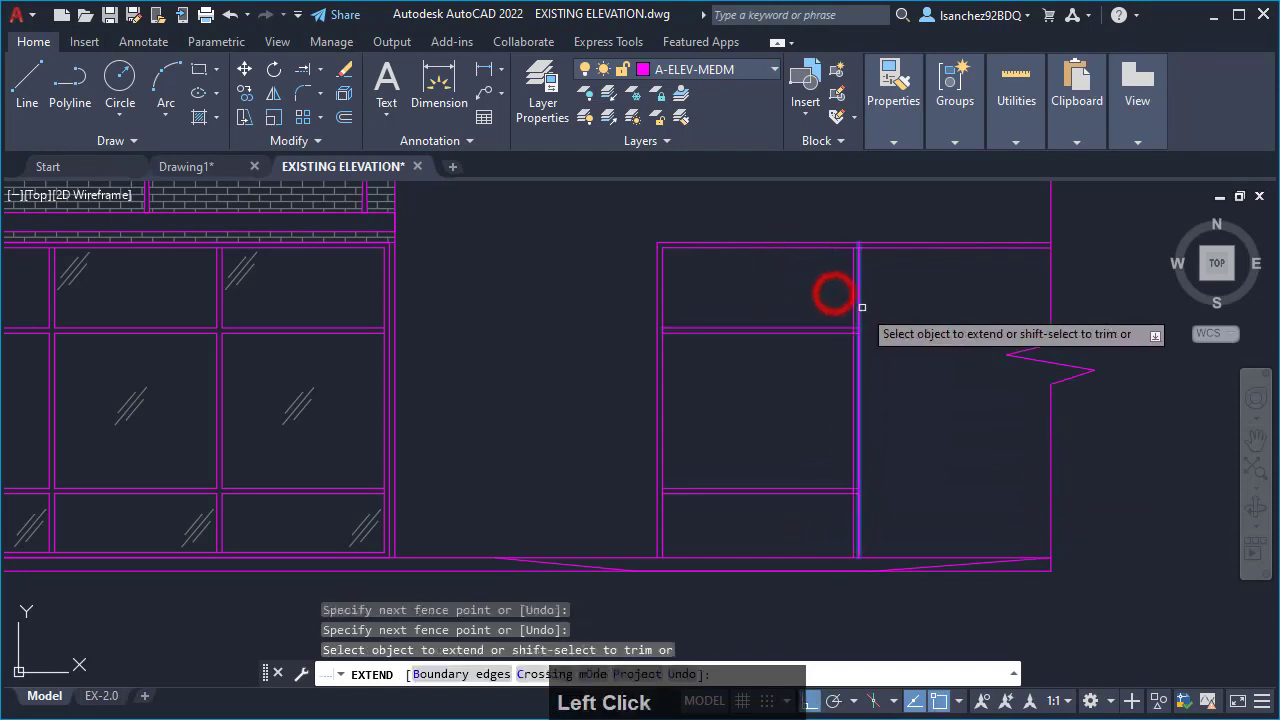
- Extend the same four horizontal mullion lines through the second bay to the elevation's right-hand break line with a fence selection
scroll(851, 328, up, 7)
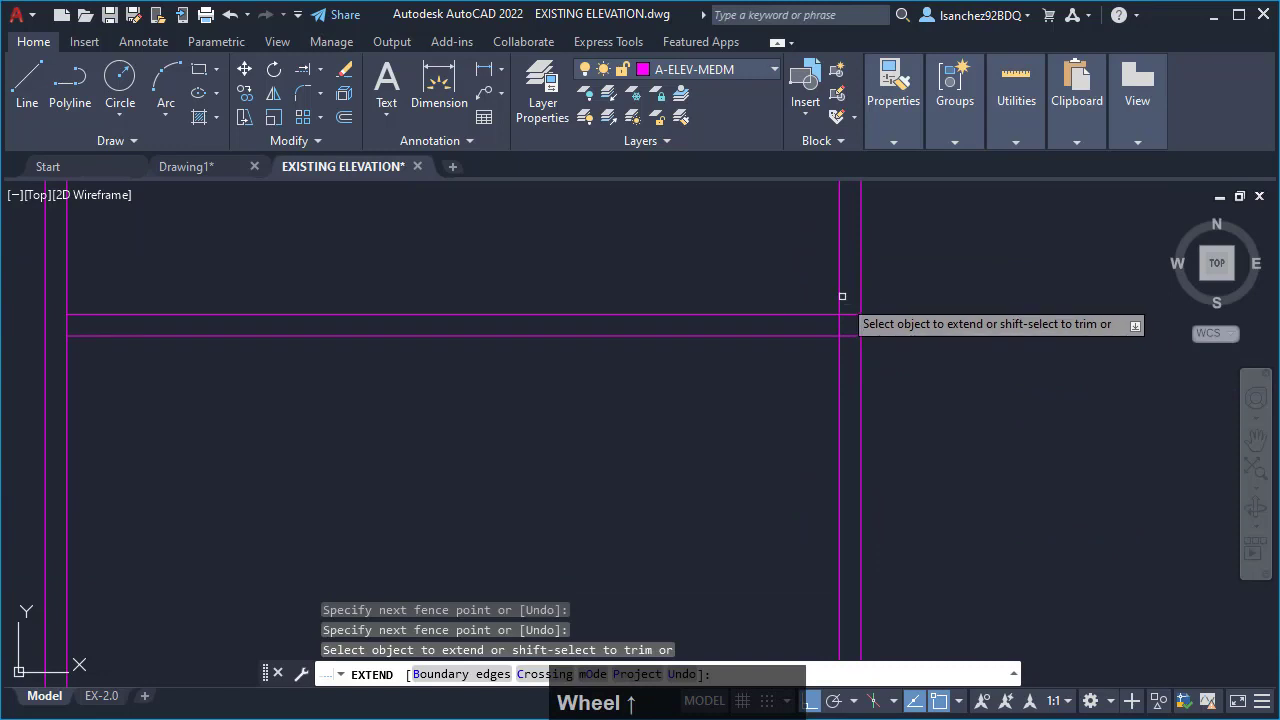
scroll(851, 321, down, 5)
scroll(851, 321, down, 2)
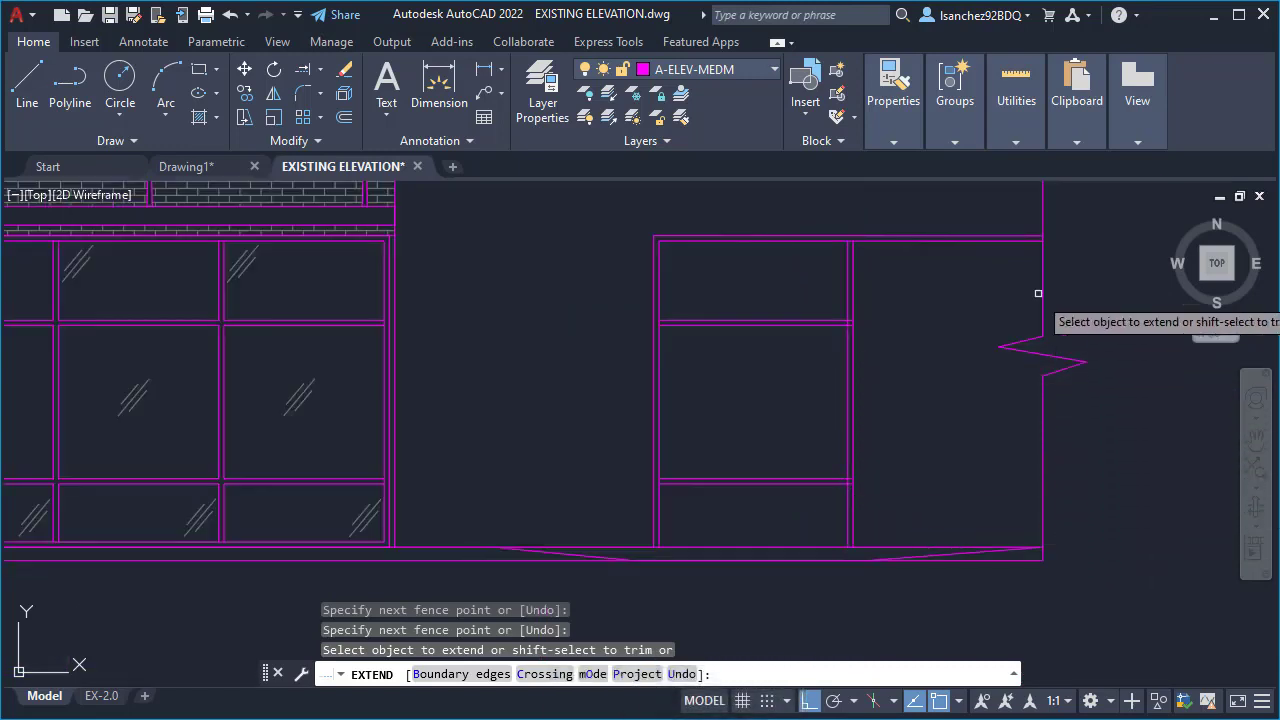
click(812, 517)
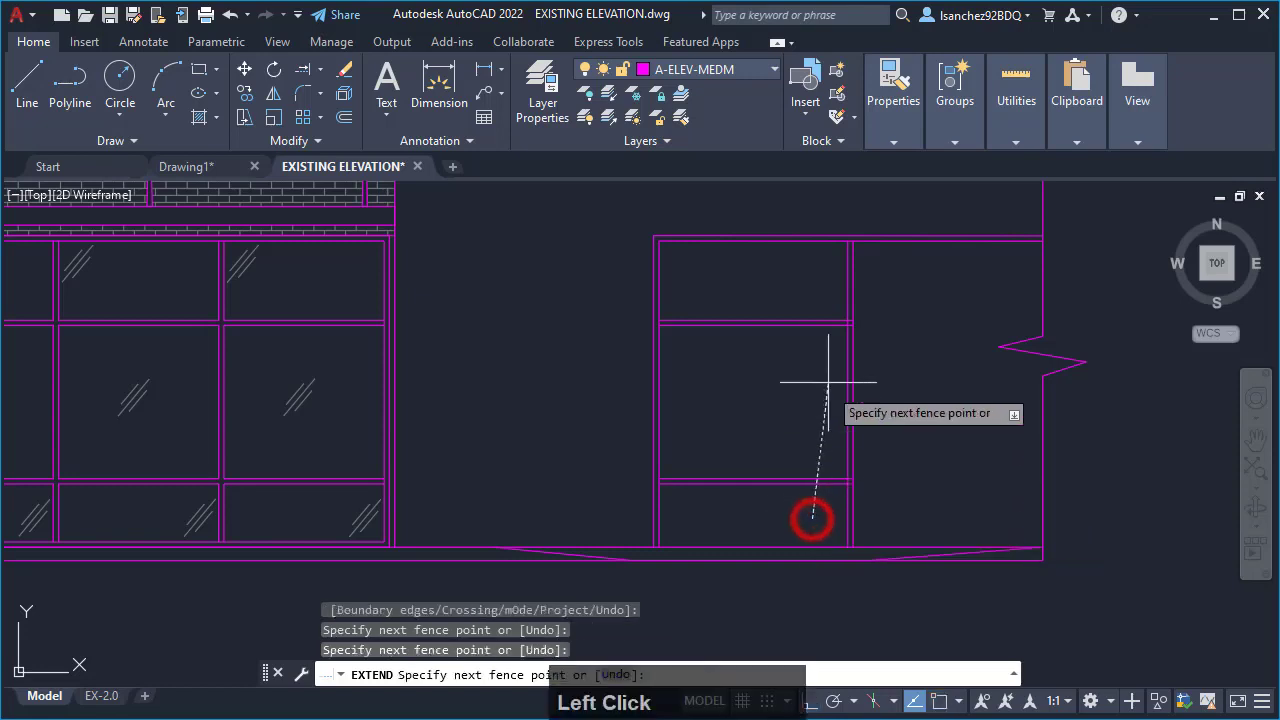
click(822, 288)
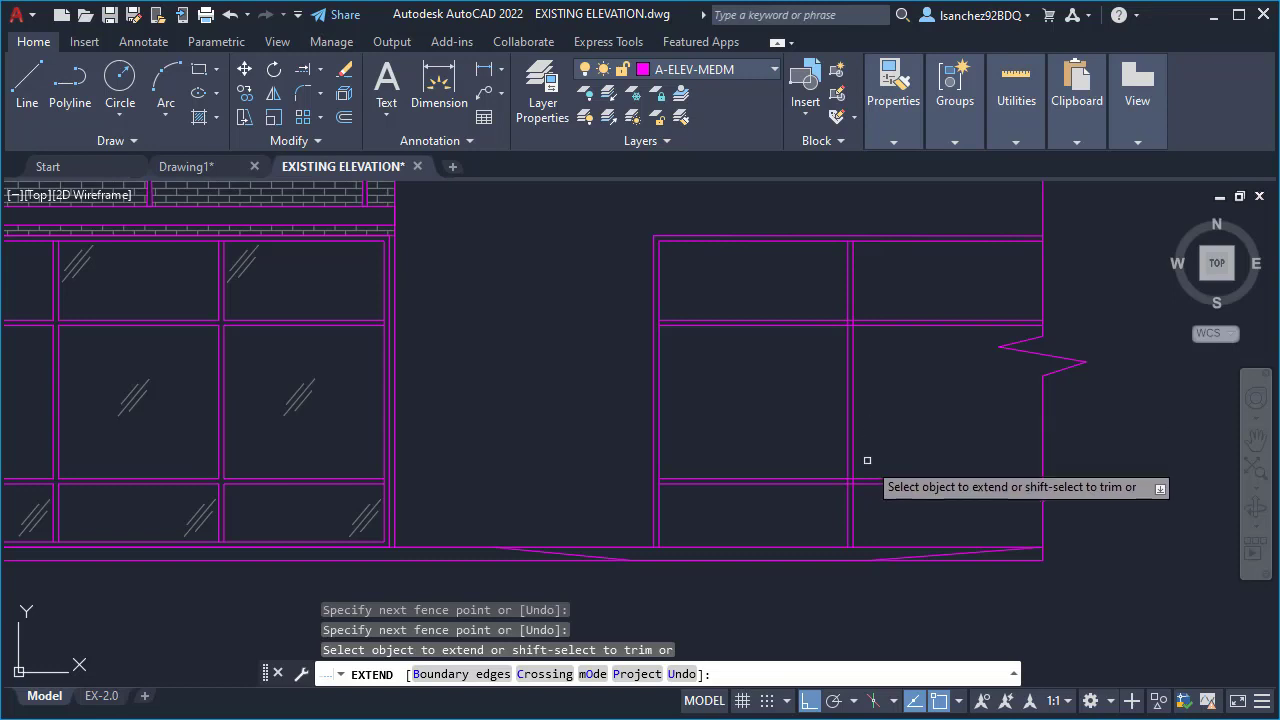
- Trim the four overlapping line segments inside the lower mullion intersection of the new opening, using Extend's trim option
scroll(862, 430, up, 5)
scroll(838, 494, up, 2)
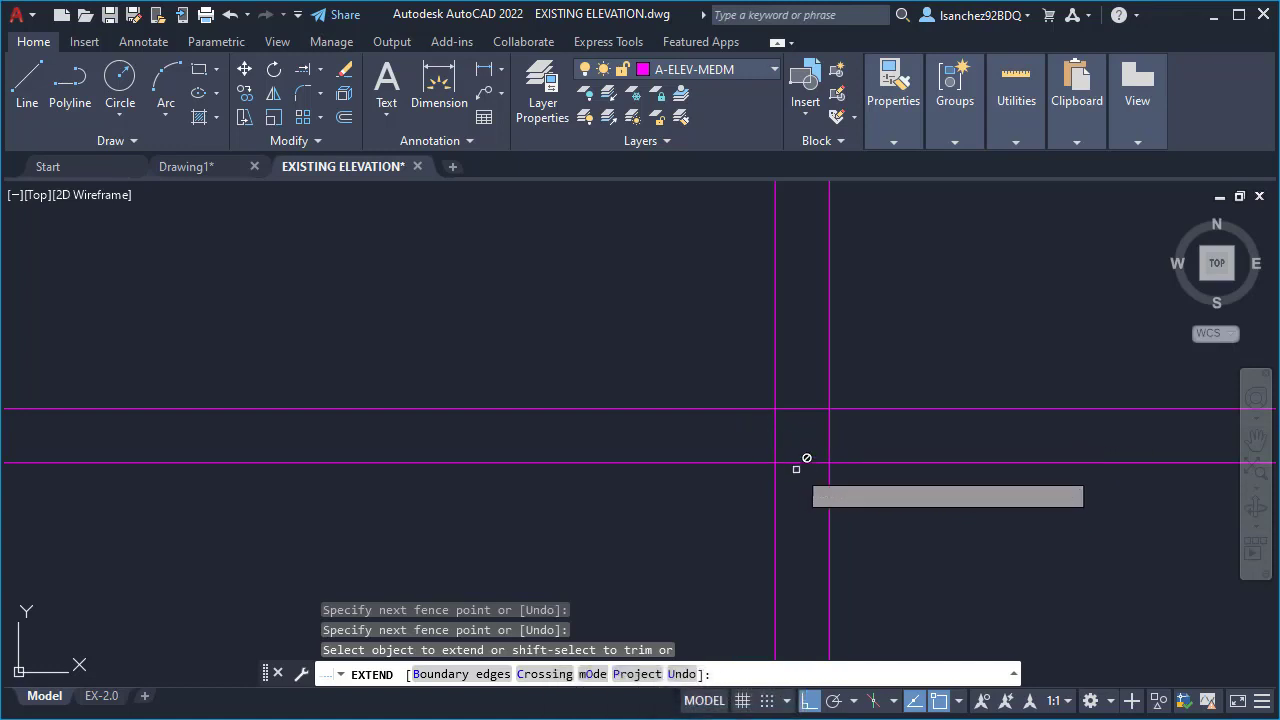
scroll(791, 477, down, 4)
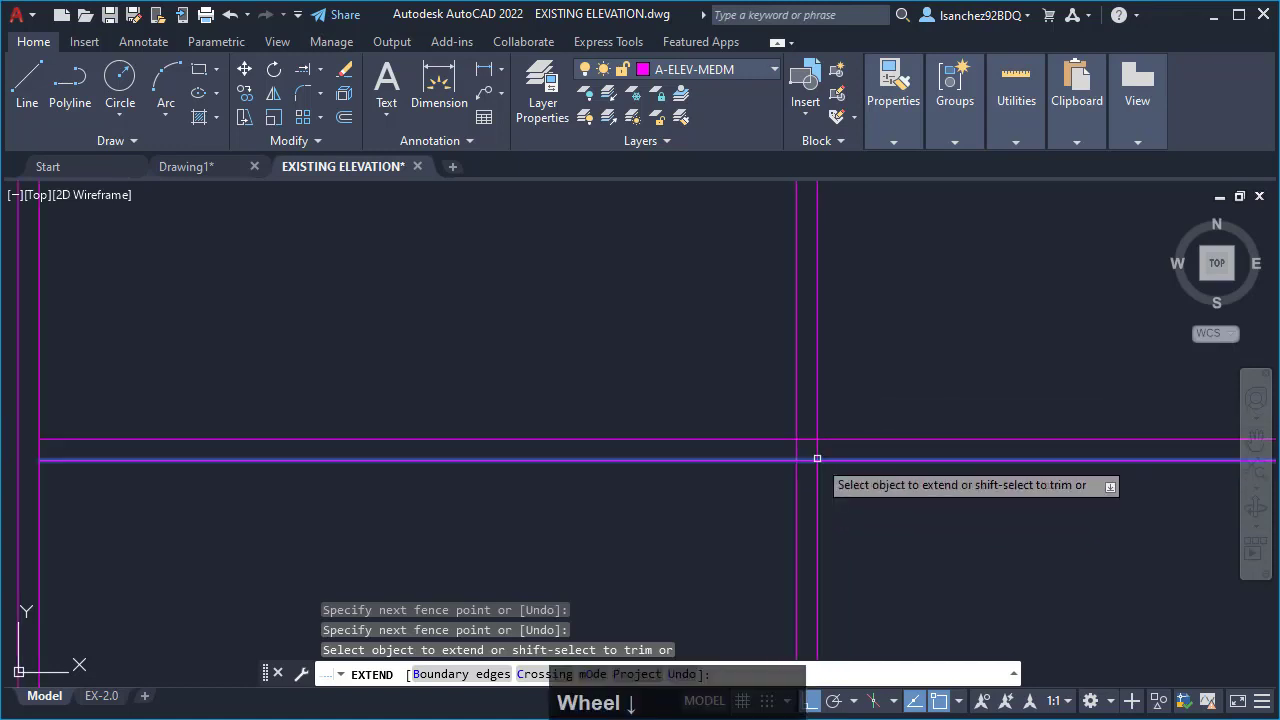
scroll(814, 457, down, 3)
middle_drag(857, 380, 789, 454)
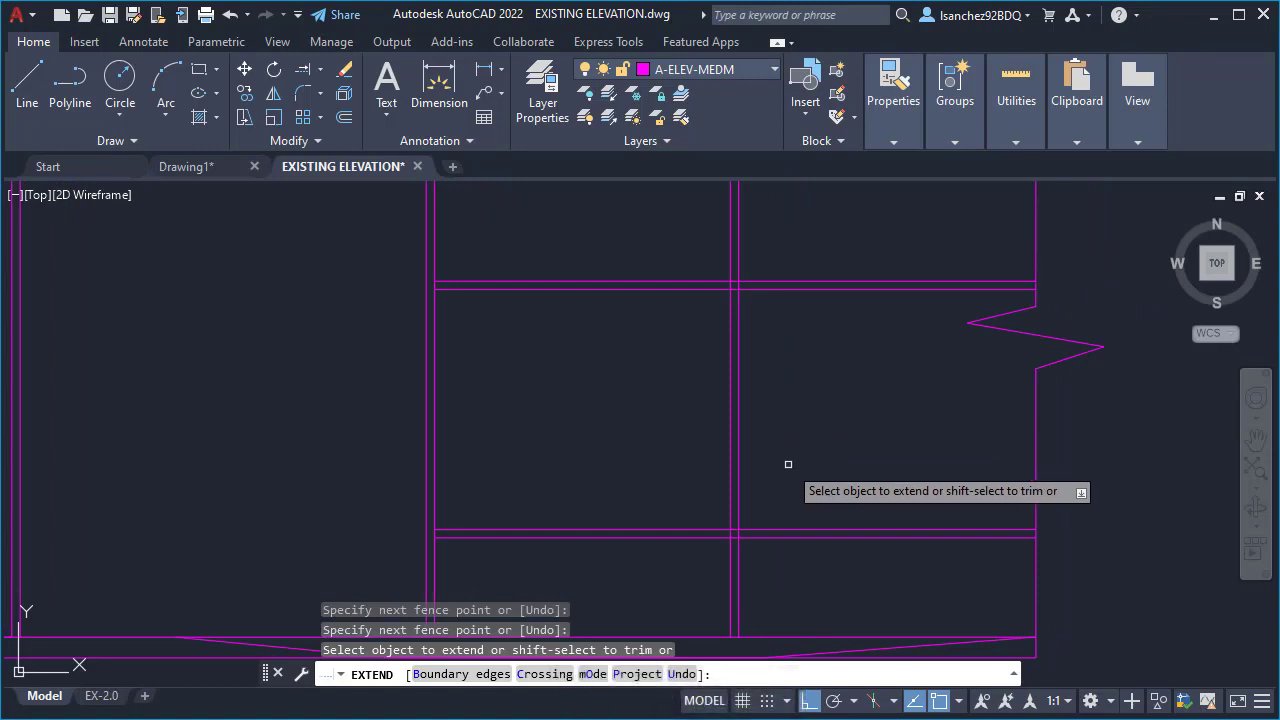
key(shift)
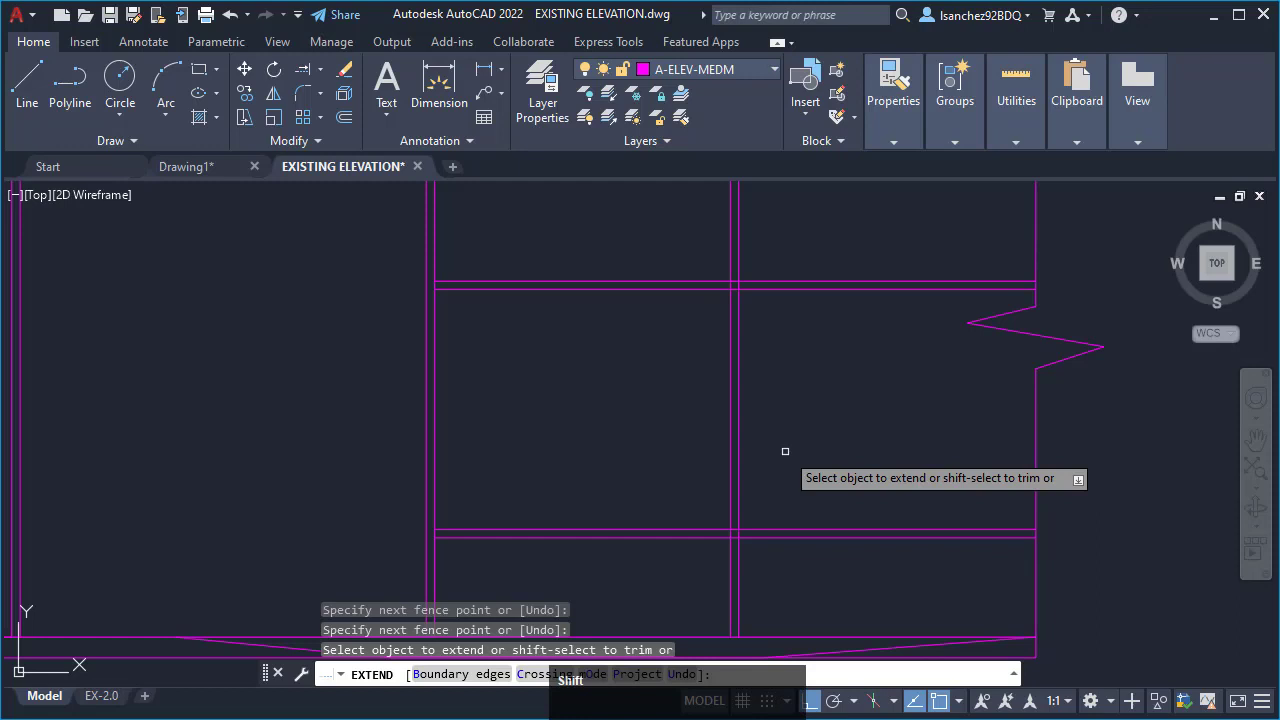
scroll(733, 540, up, 3)
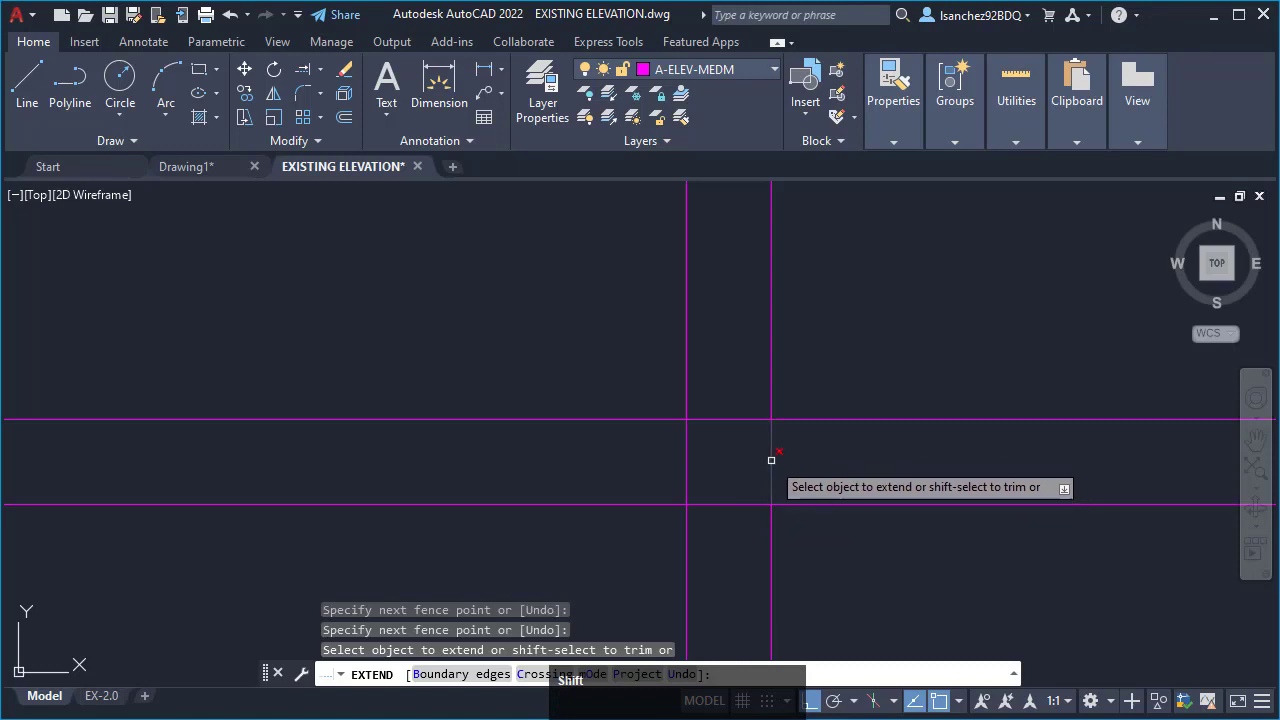
shift+click(771, 459)
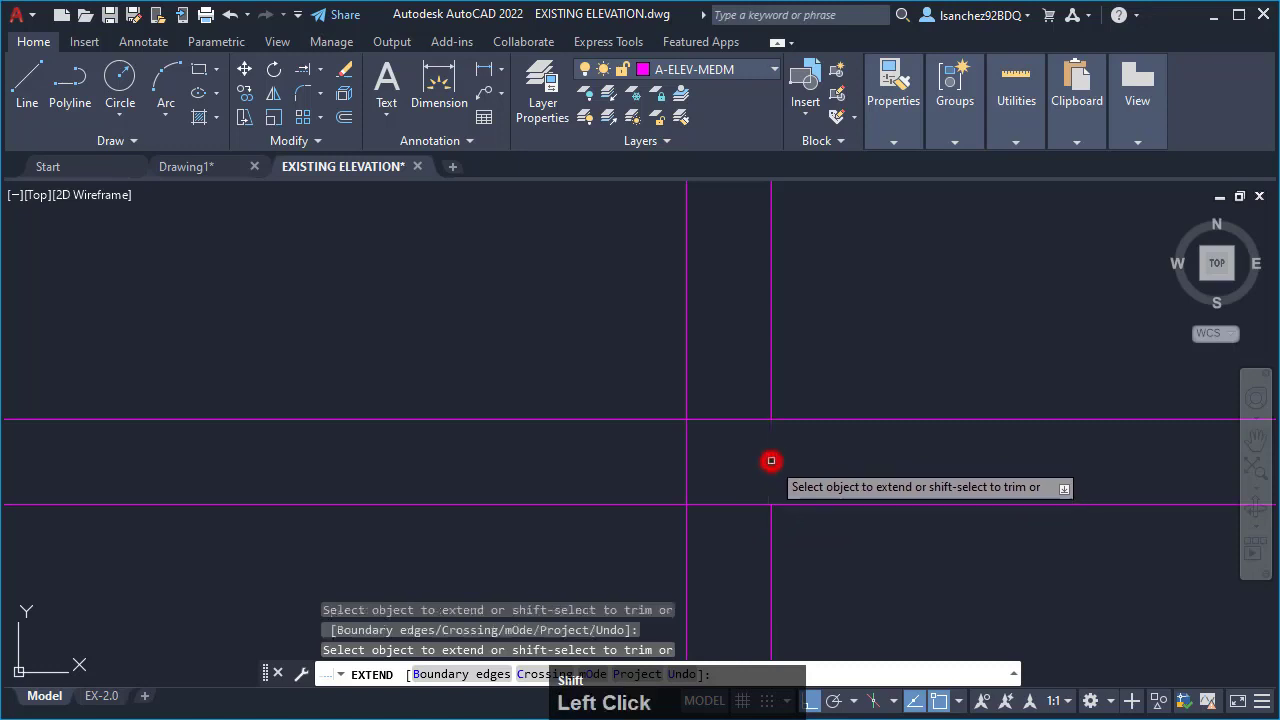
shift+click(688, 459)
shift+click(707, 505)
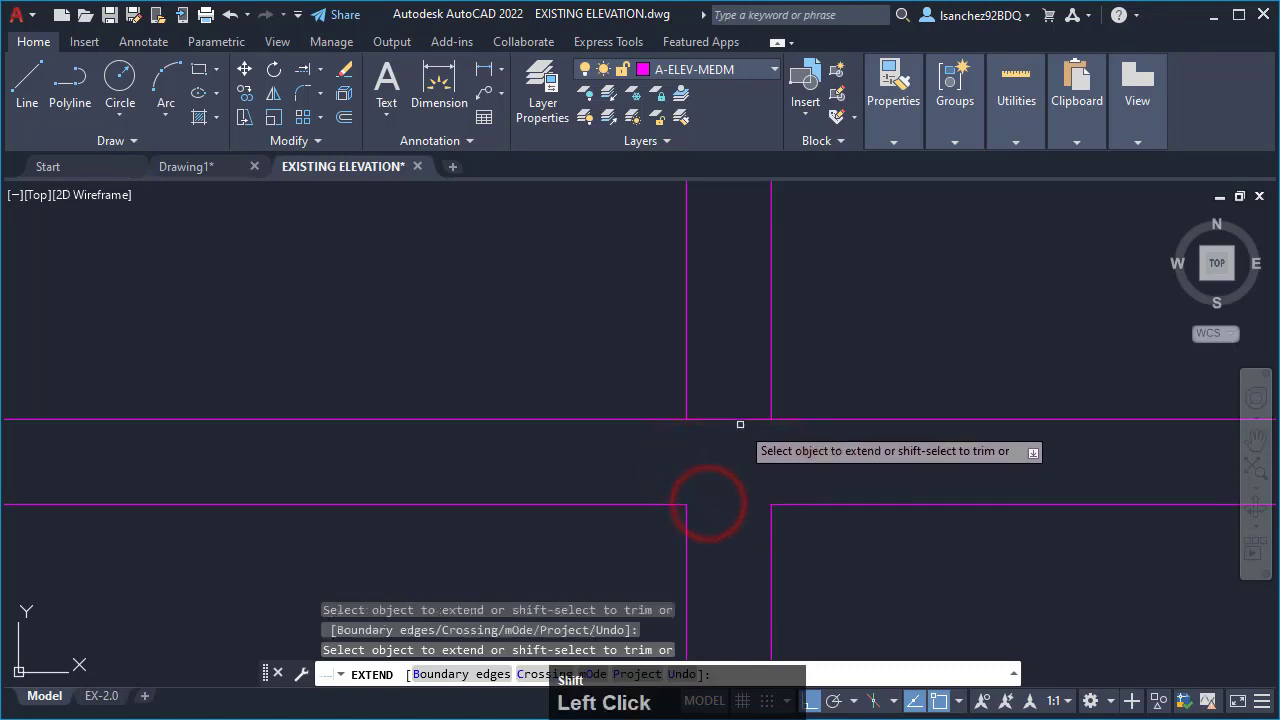
shift+click(746, 419)
scroll(749, 550, down, 5)
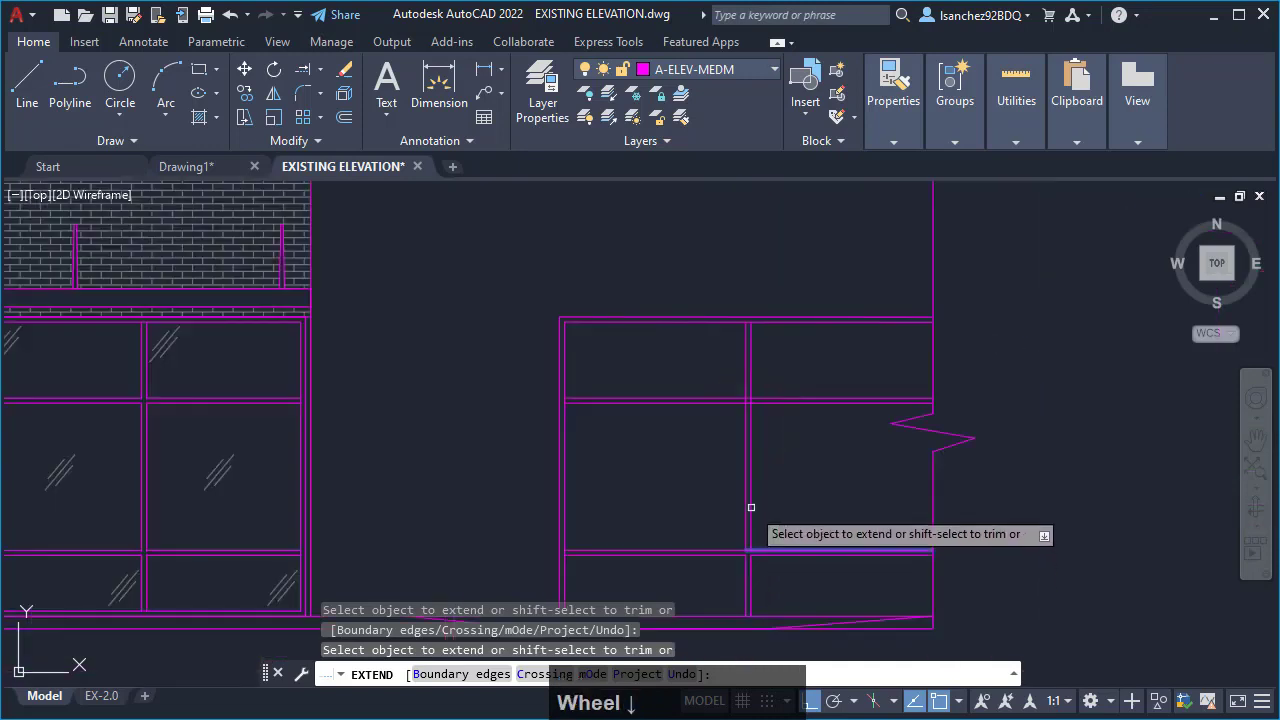
- Trim the overlapping segments inside the upper mullion intersection with one horizontal and one vertical fence selection
scroll(745, 430, up, 3)
scroll(743, 415, up, 4)
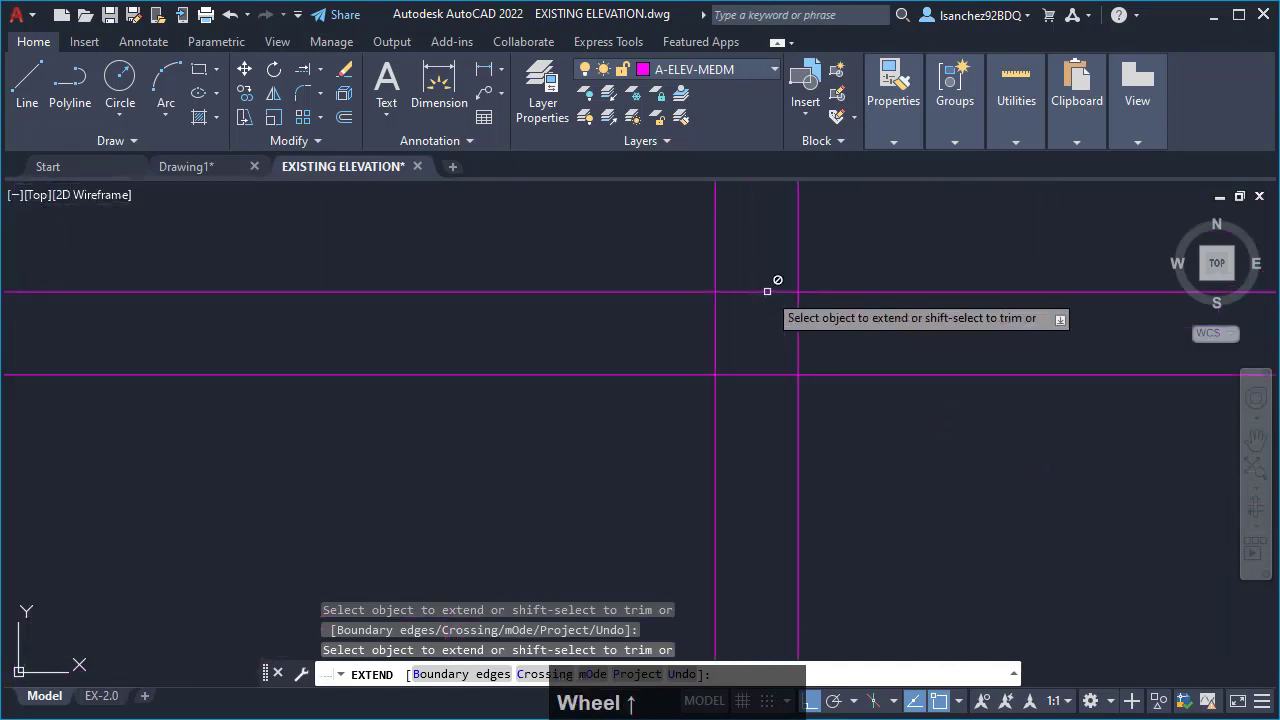
shift+drag(849, 334, 671, 331)
shift+drag(755, 418, 760, 265)
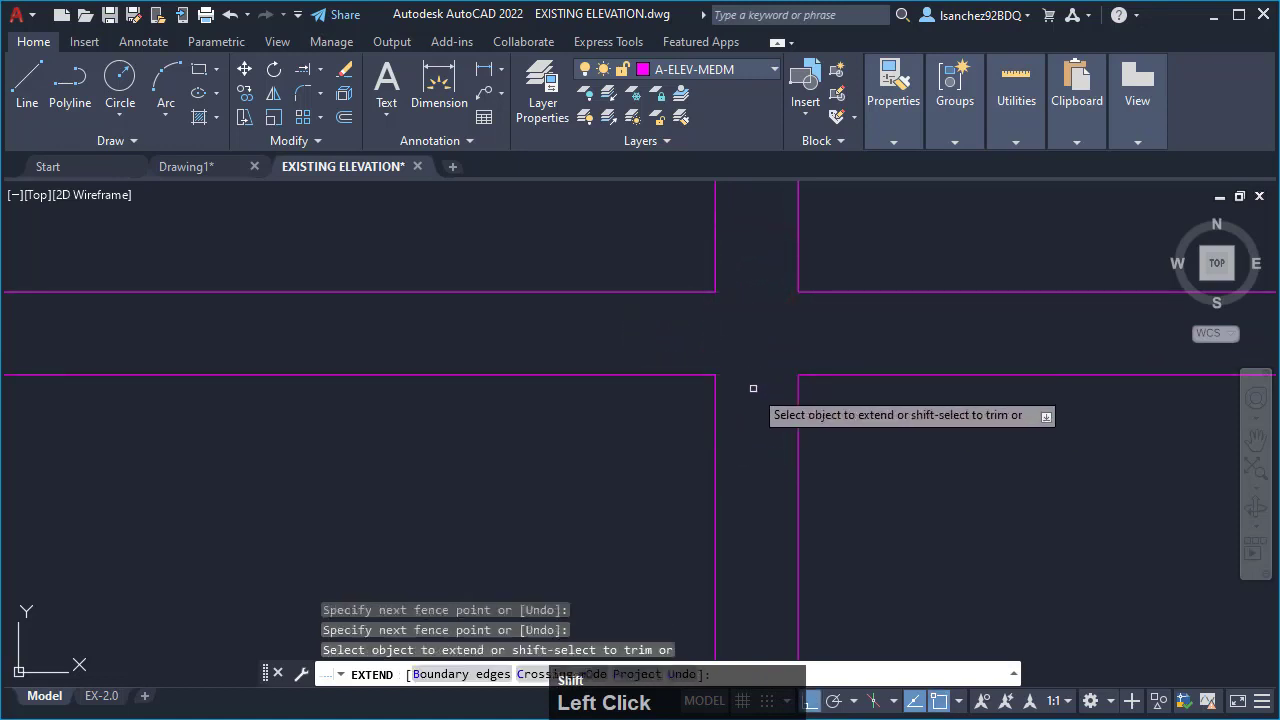
scroll(757, 431, down, 3)
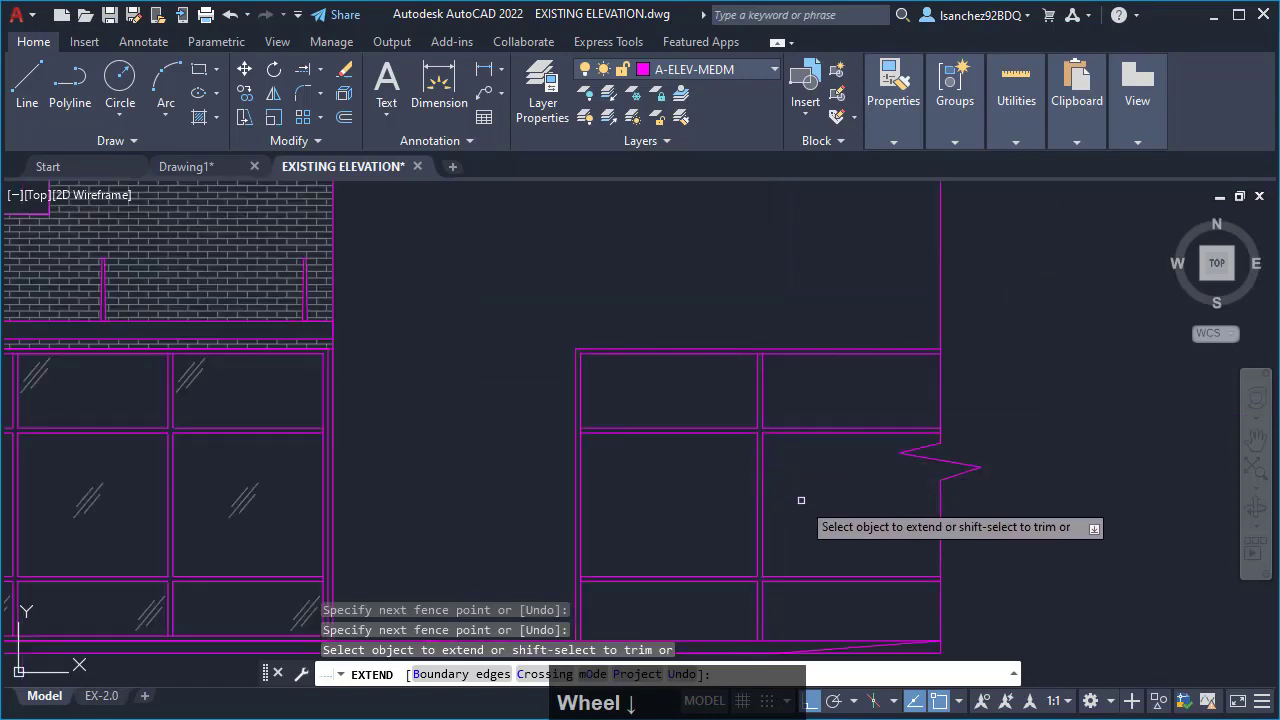
- End the Extend command and examine the brick base between the two storefronts in the reference photo against the elevation
middle_drag(800, 500, 836, 432)
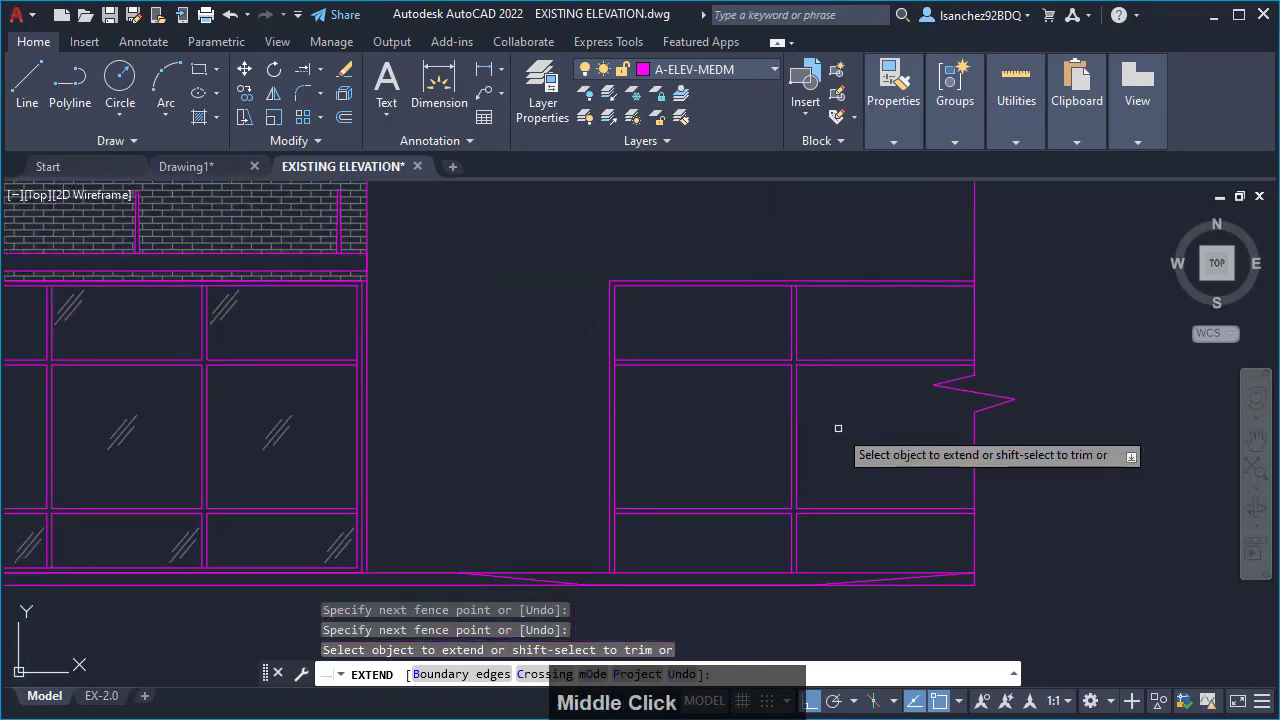
key(Escape)
scroll(846, 461, down, 3)
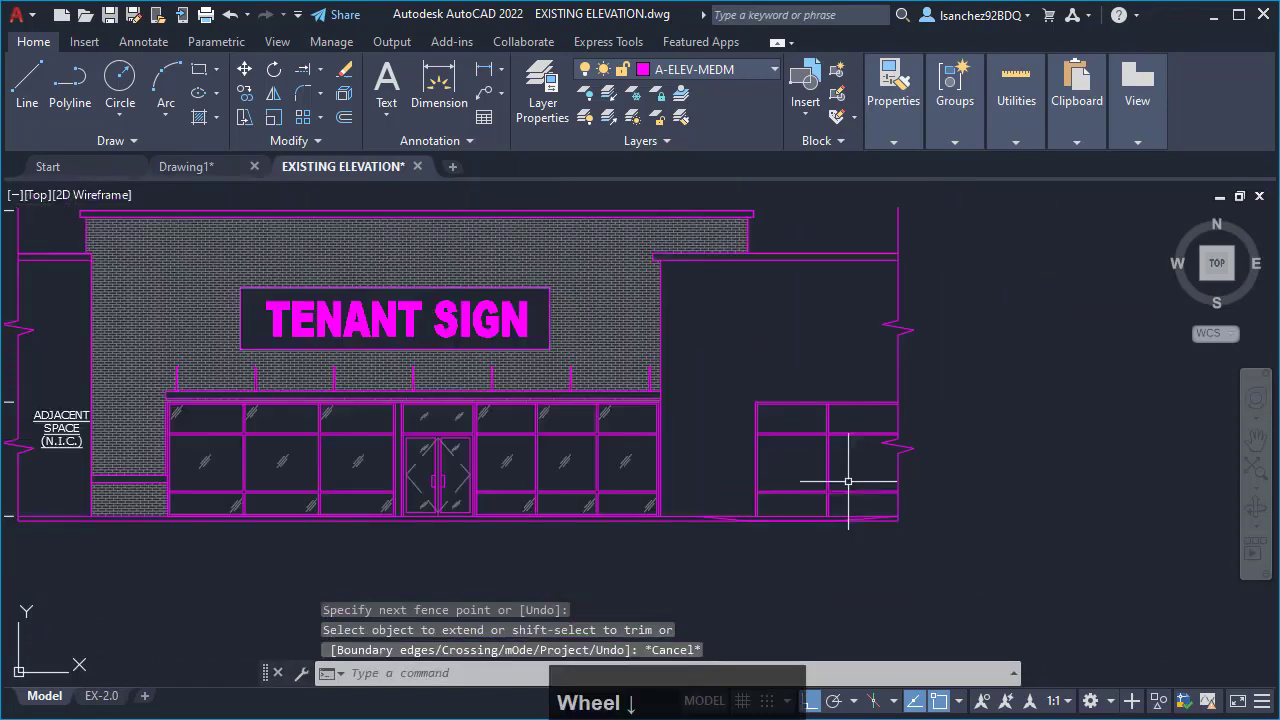
middle_drag(735, 368, 756, 509)
scroll(756, 509, down, 2)
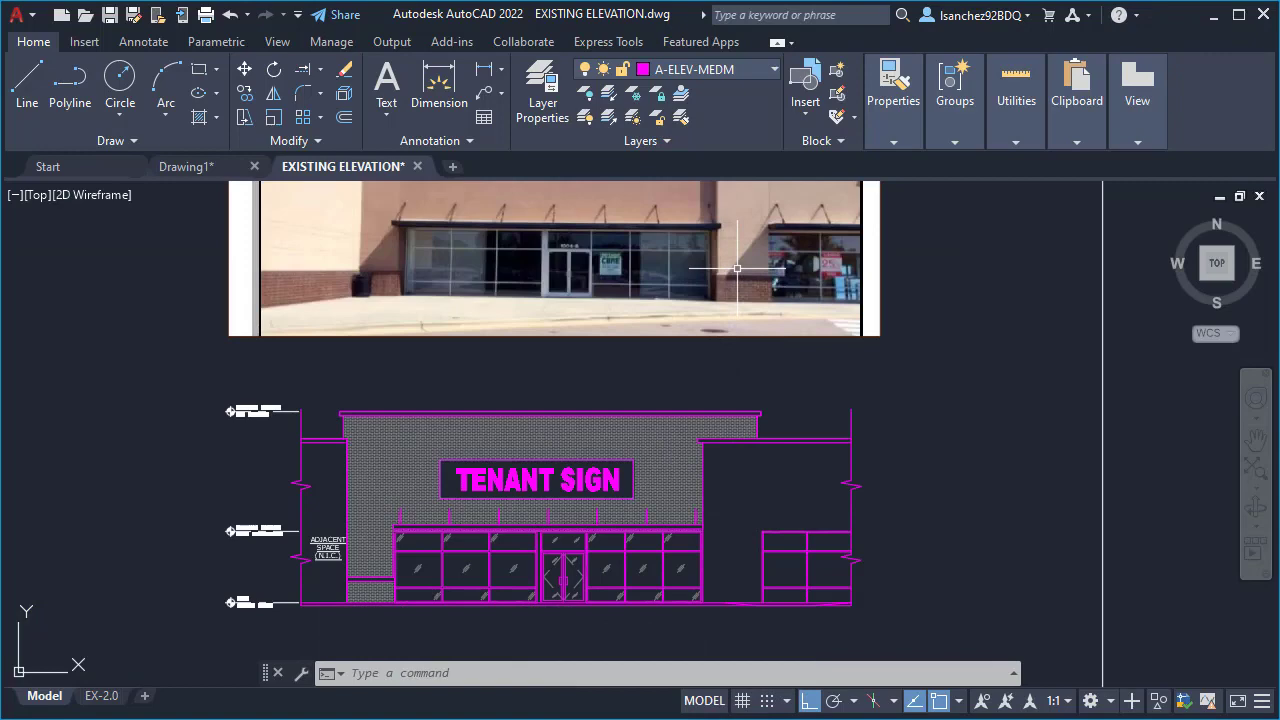
scroll(737, 269, up, 4)
scroll(666, 287, up, 1)
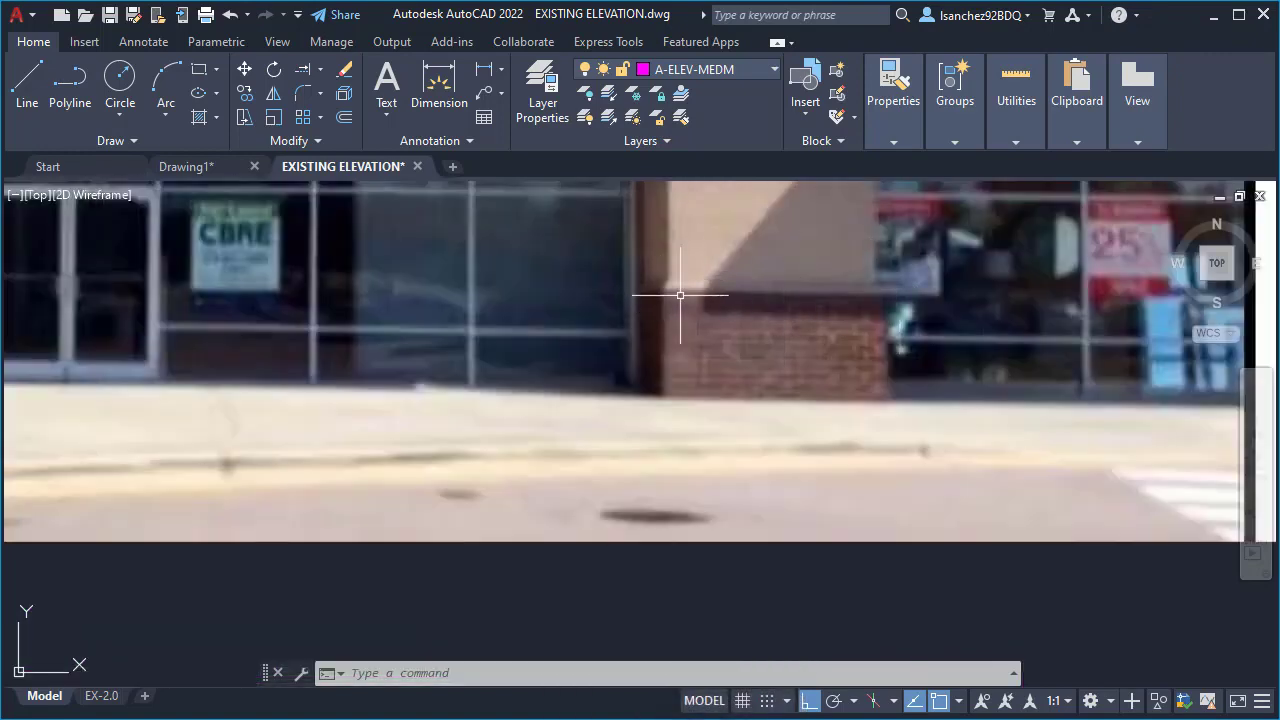
scroll(831, 295, down, 5)
scroll(781, 632, up, 3)
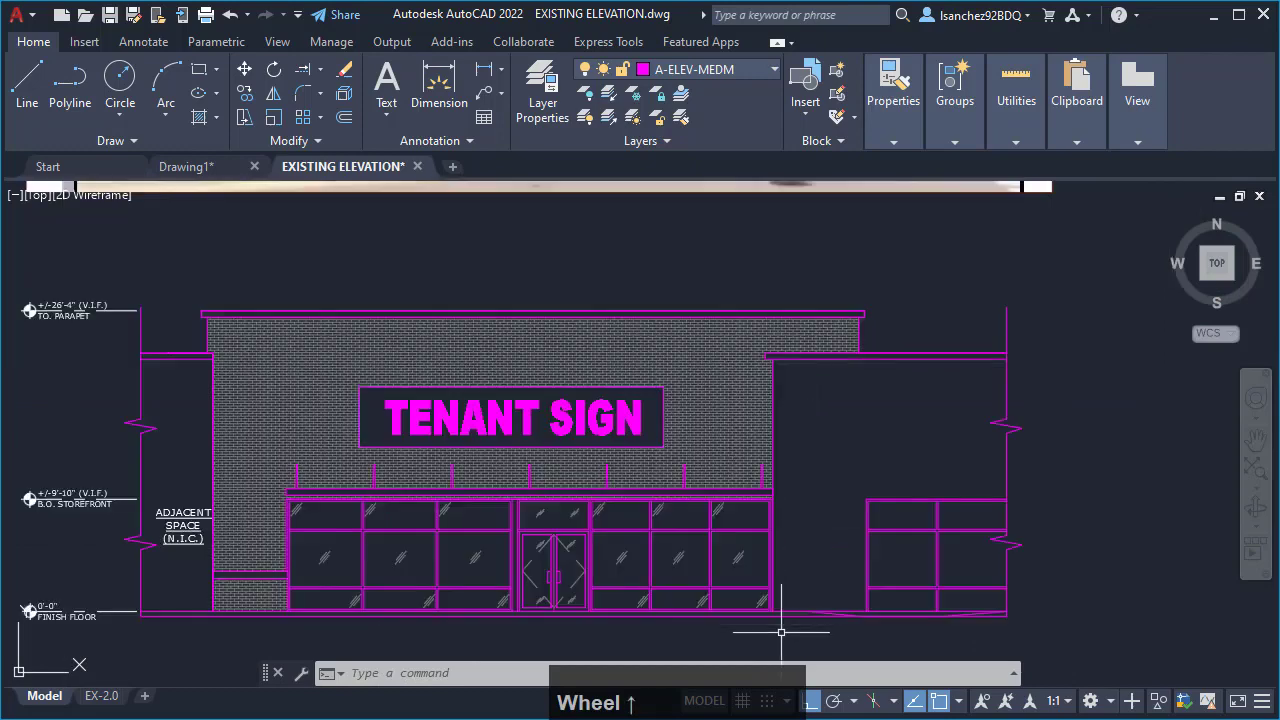
scroll(267, 622, up, 2)
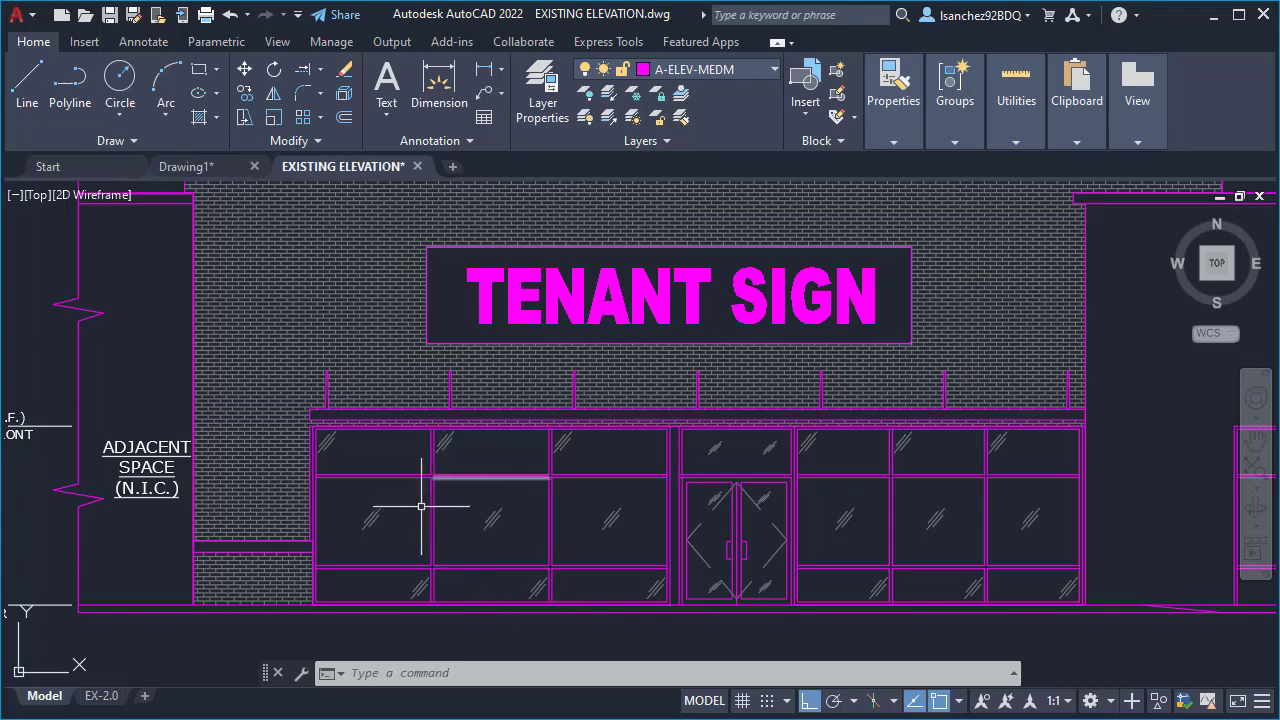
scroll(391, 516, down, 2)
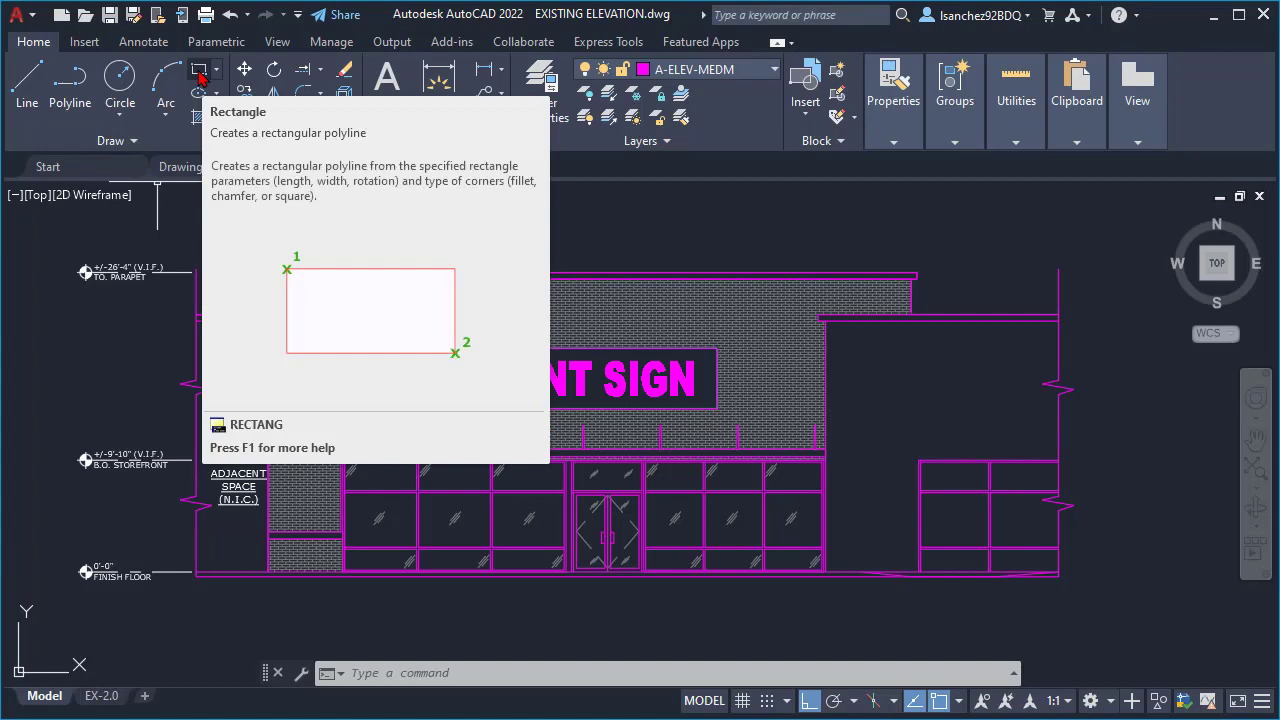
- Draw a rectangle about 6'-6 9/16" by 7 7/16" corner to corner over the existing band between the brick areas beside the left adjacent space
click(200, 77)
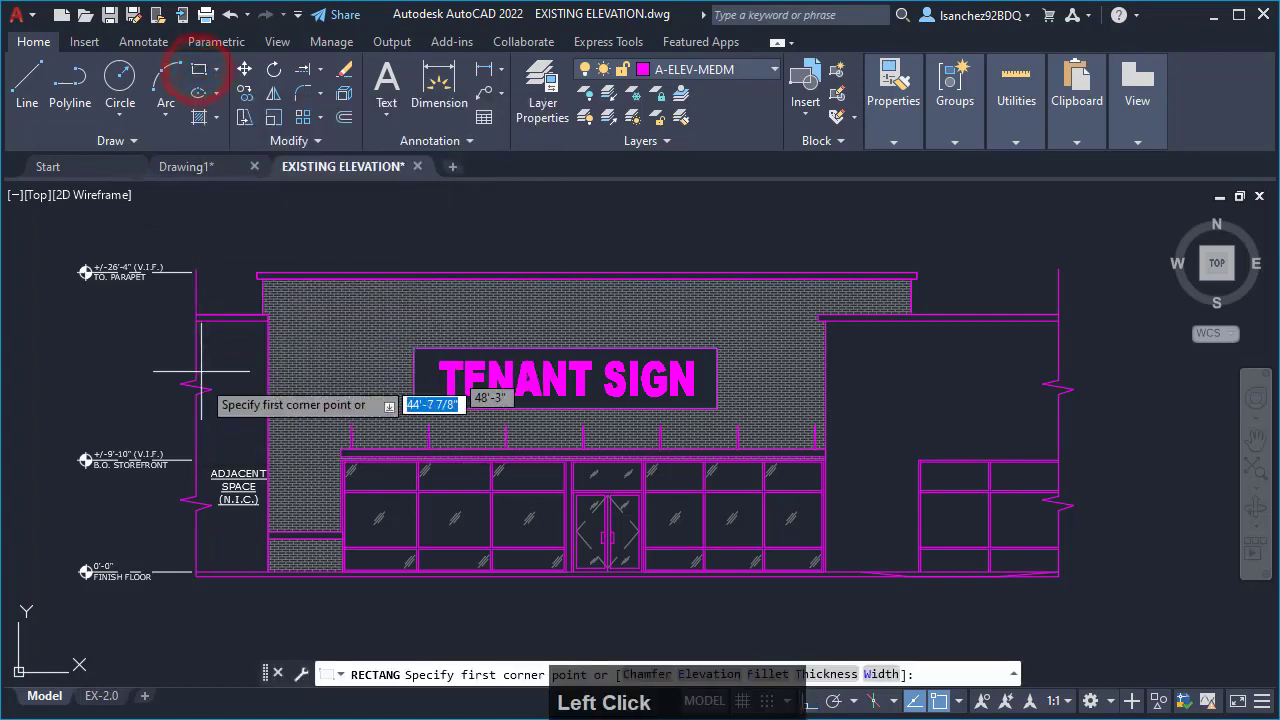
scroll(329, 544, up, 5)
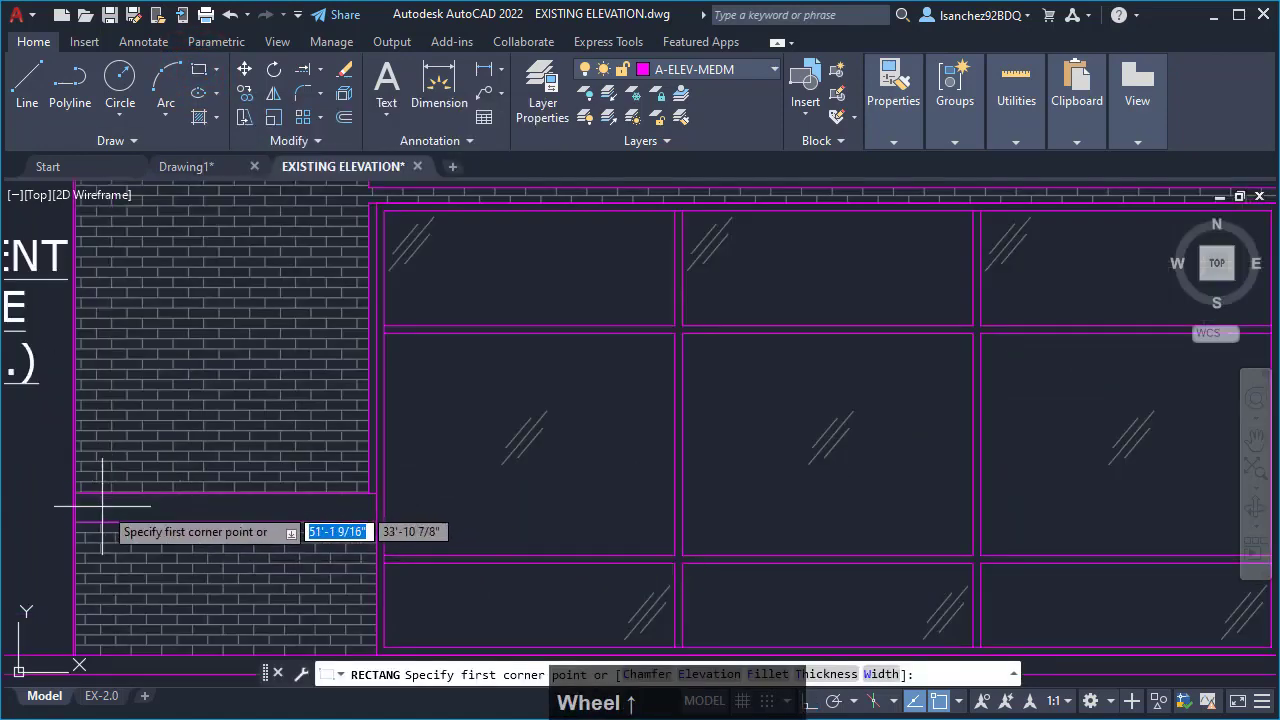
scroll(75, 505, up, 3)
scroll(73, 503, up, 2)
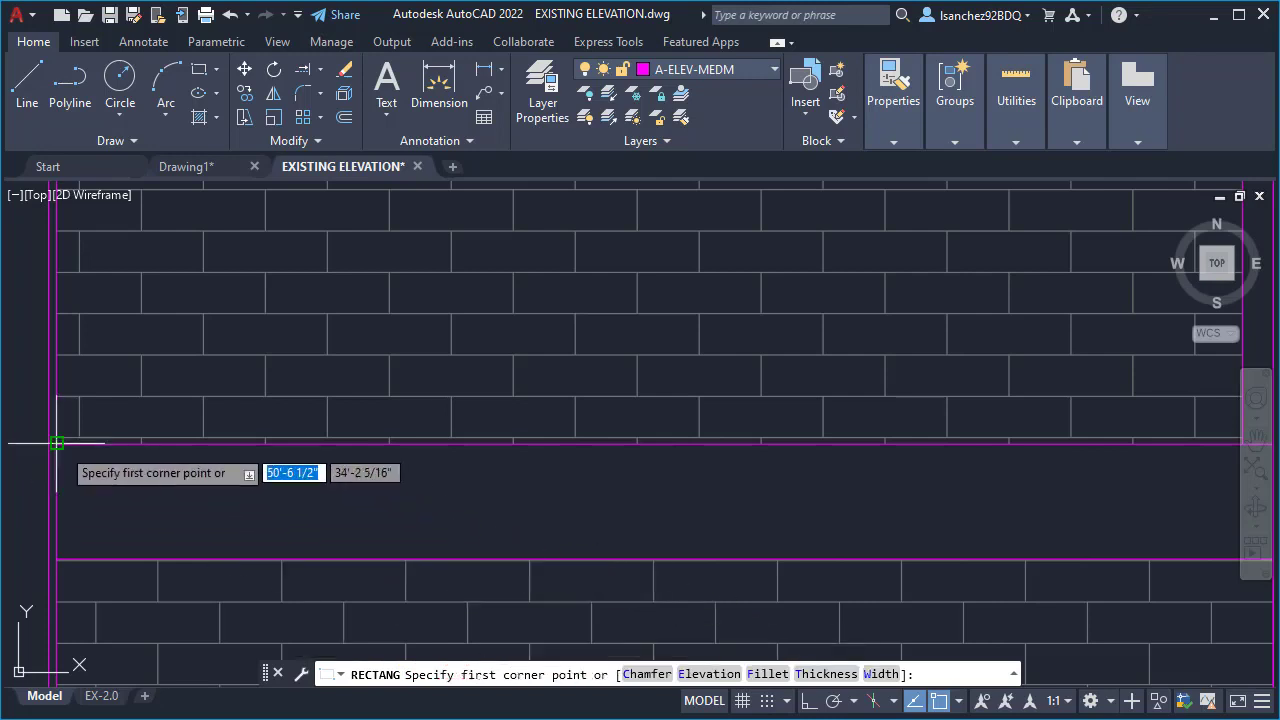
middle_drag(57, 443, 286, 468)
scroll(286, 468, up, 2)
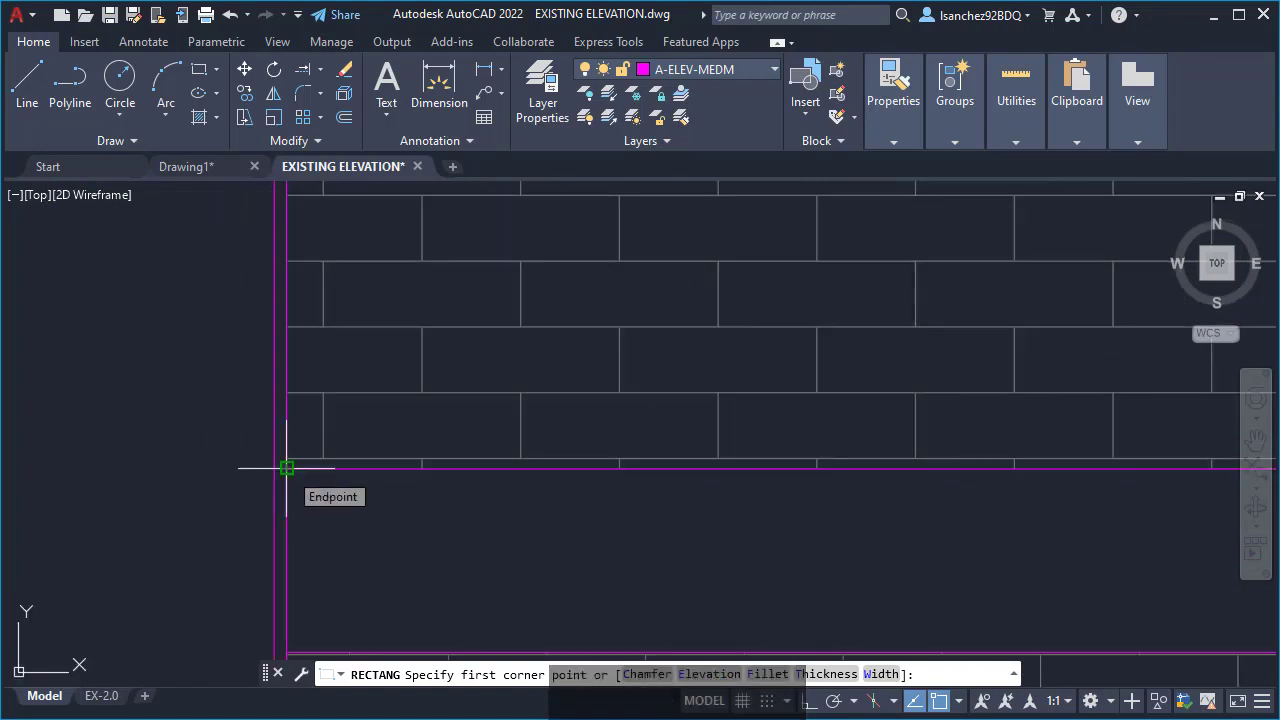
click(286, 468)
scroll(286, 468, down, 3)
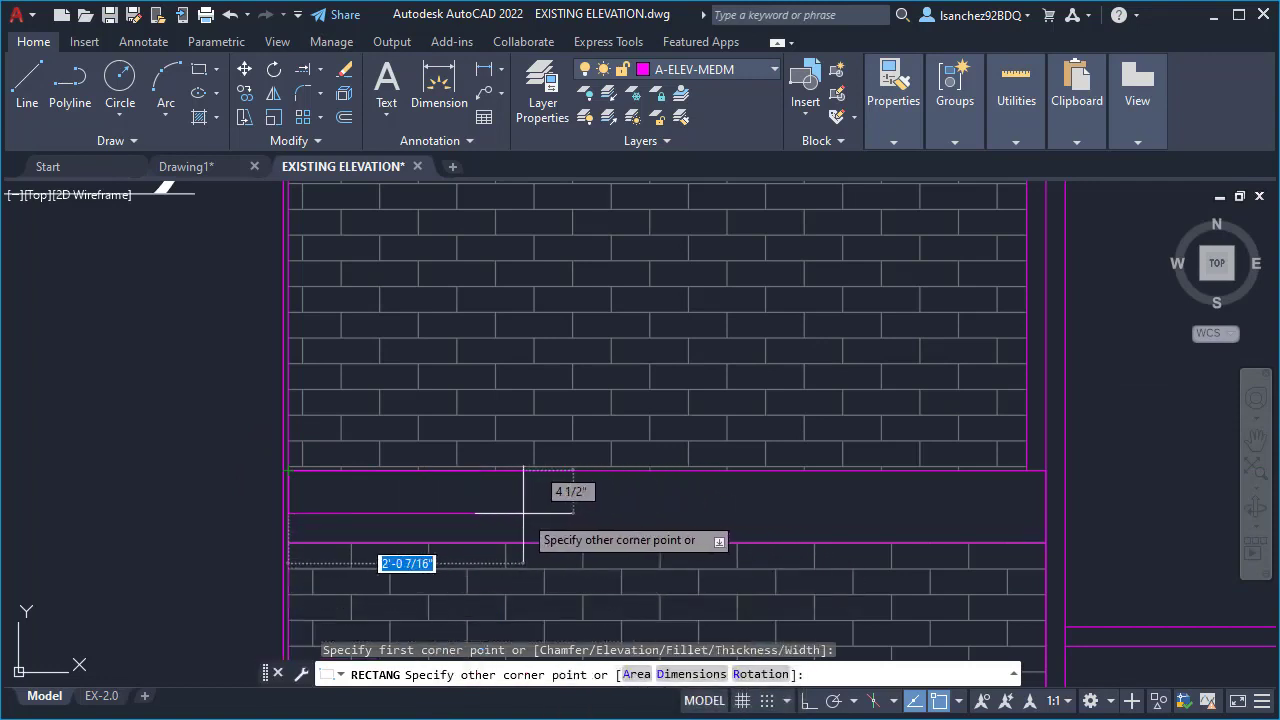
scroll(1020, 534, up, 6)
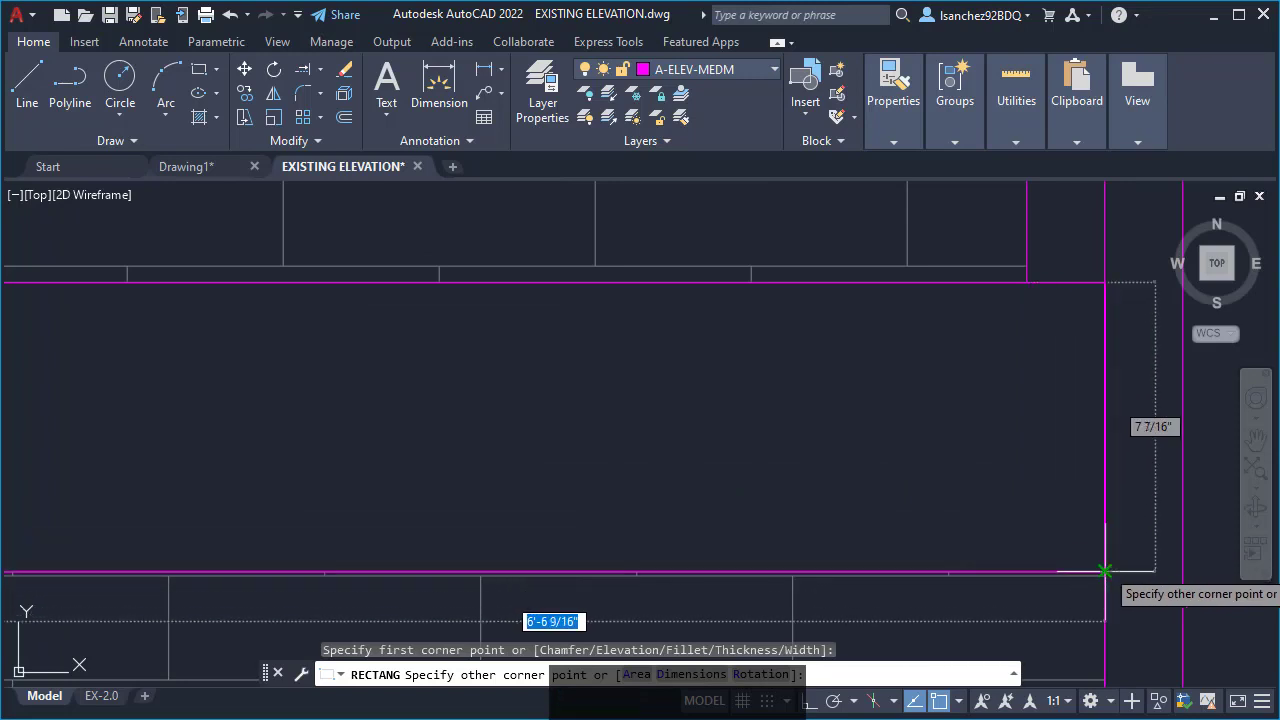
click(1105, 571)
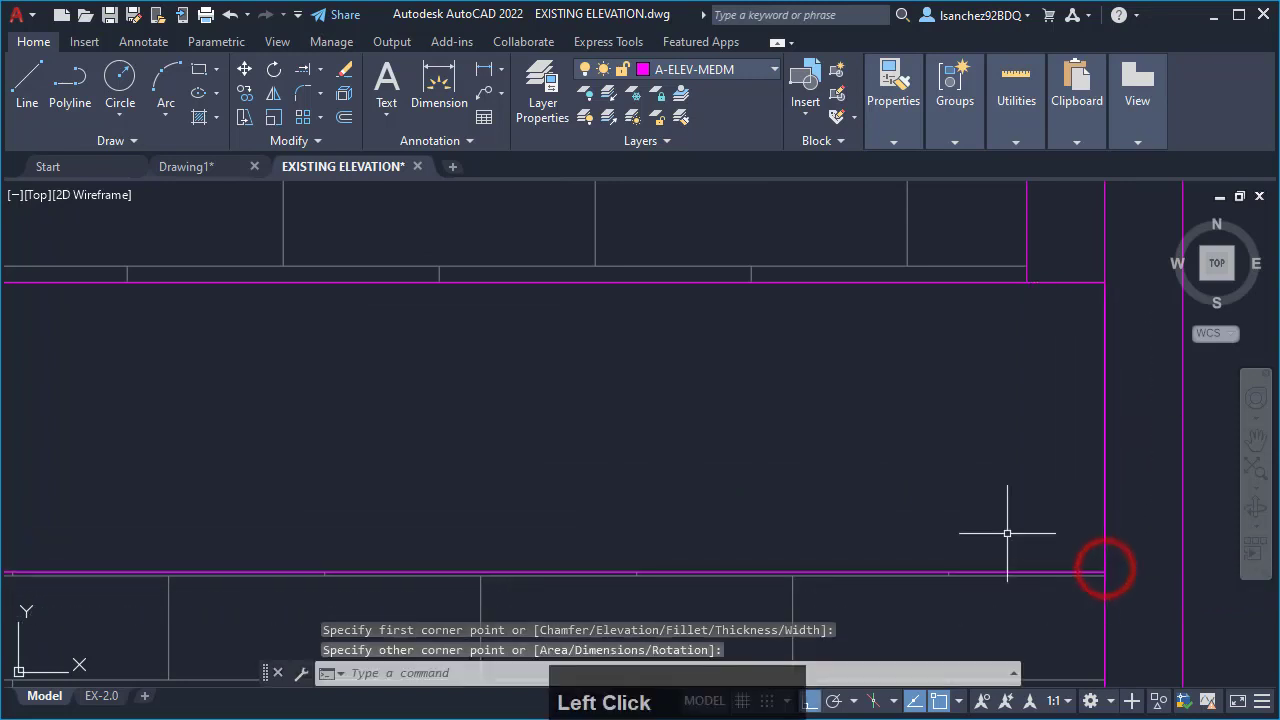
- Move the new rectangle horizontally by its upper-left corner, perpendicular to the main storefront's right edge line, into the gap before the adjacent storefront
scroll(610, 523, down, 3)
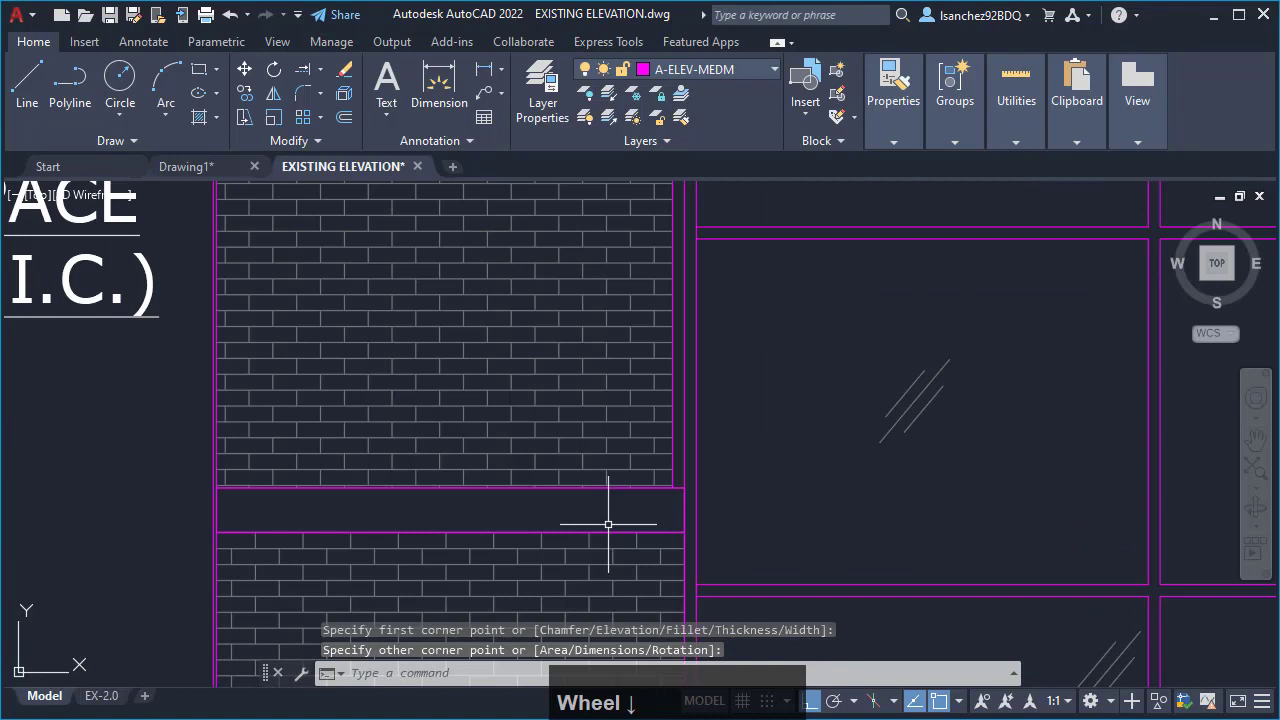
click(652, 523)
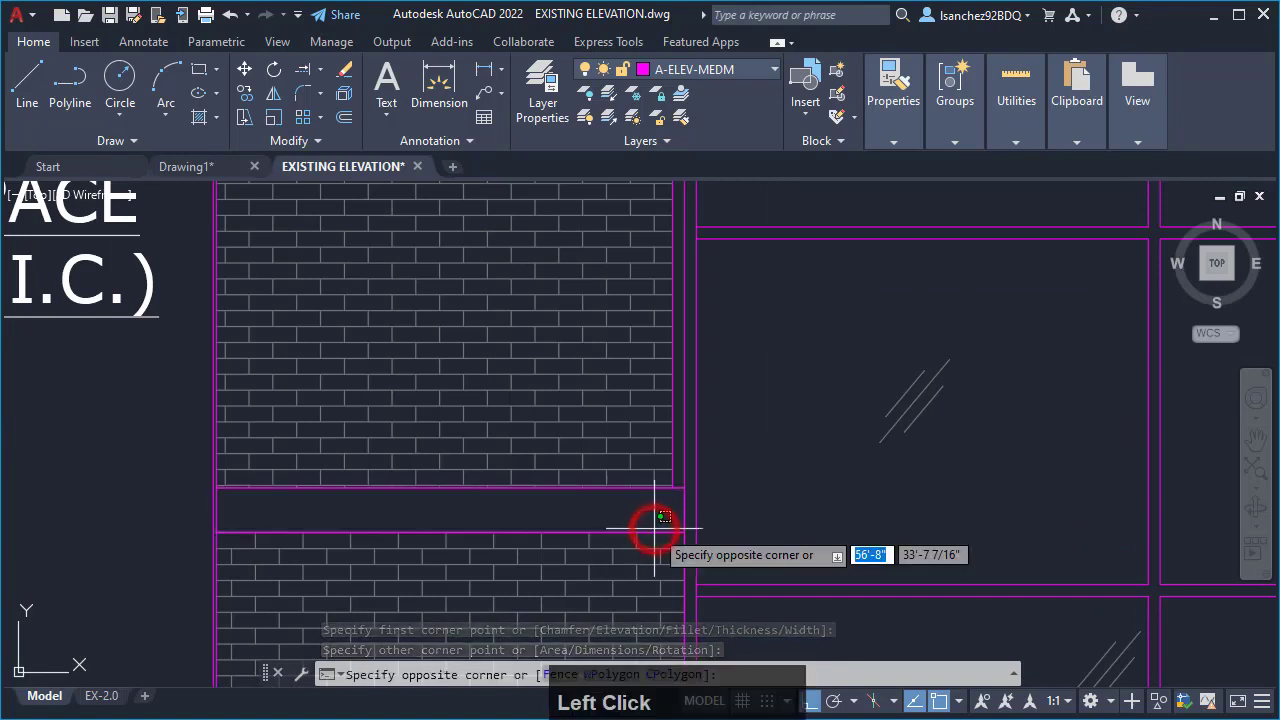
click(662, 526)
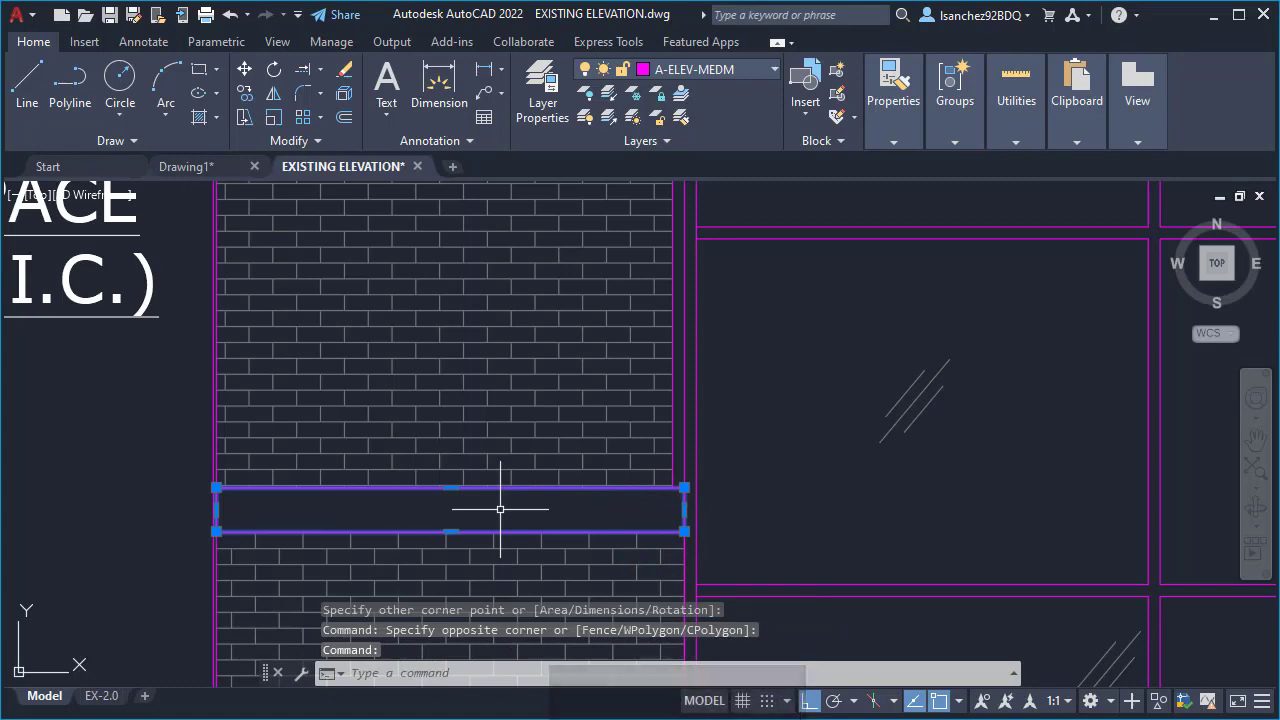
scroll(386, 510, down, 2)
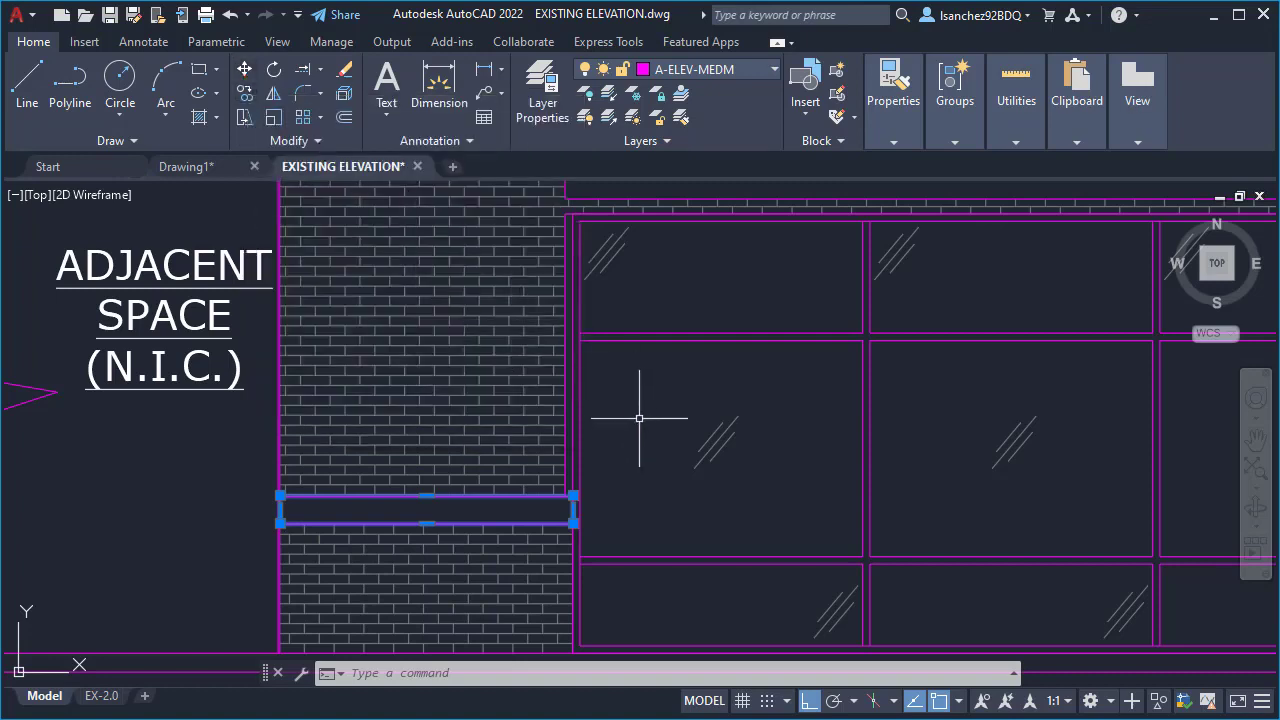
text(M)
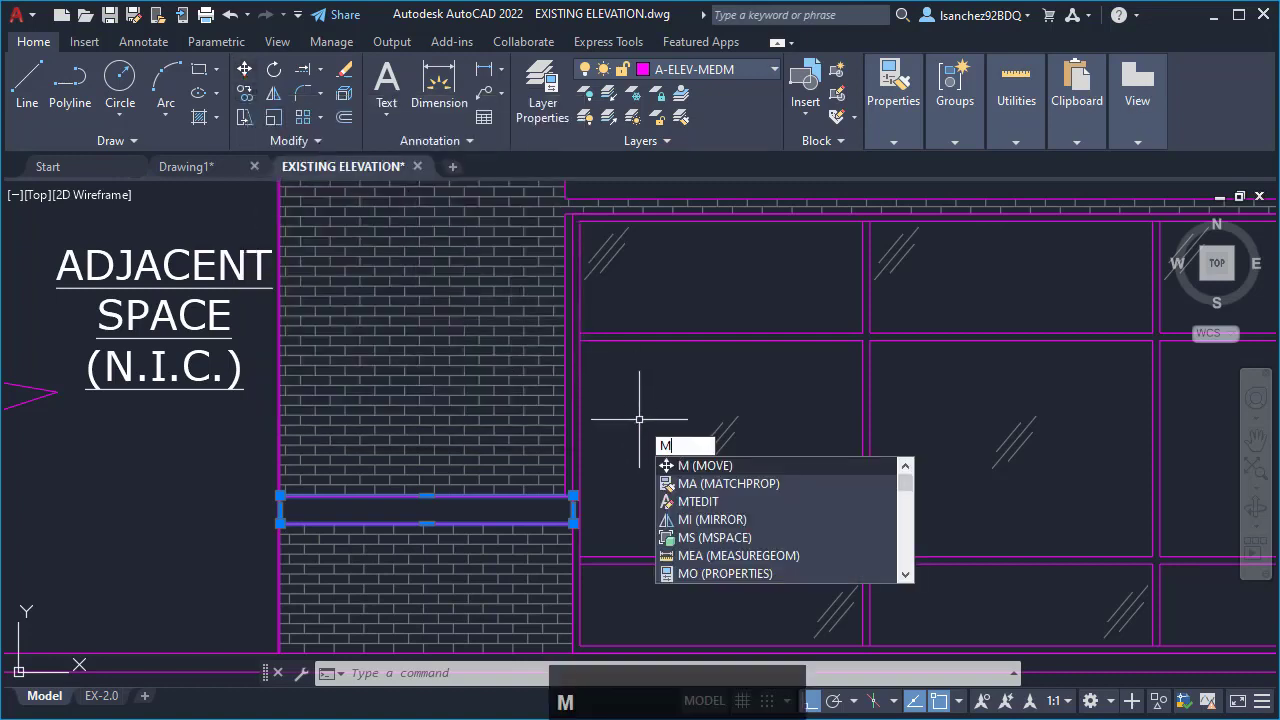
key(Return)
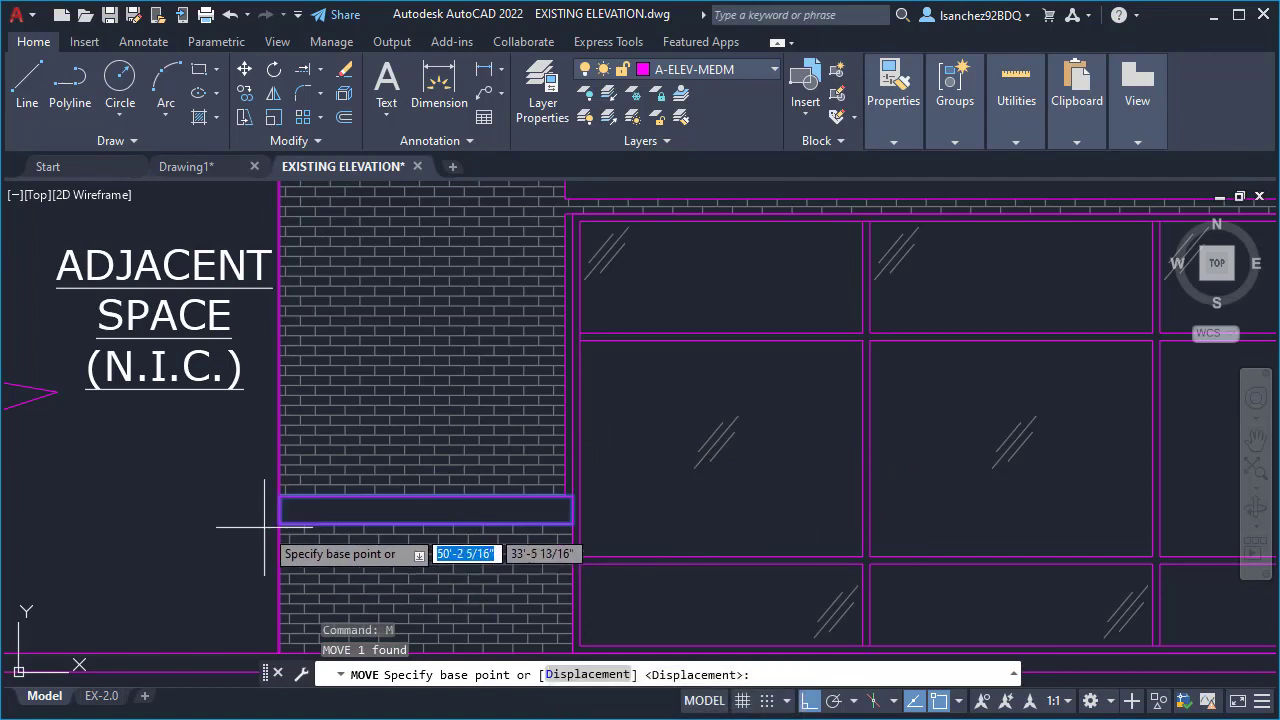
scroll(270, 525, up, 5)
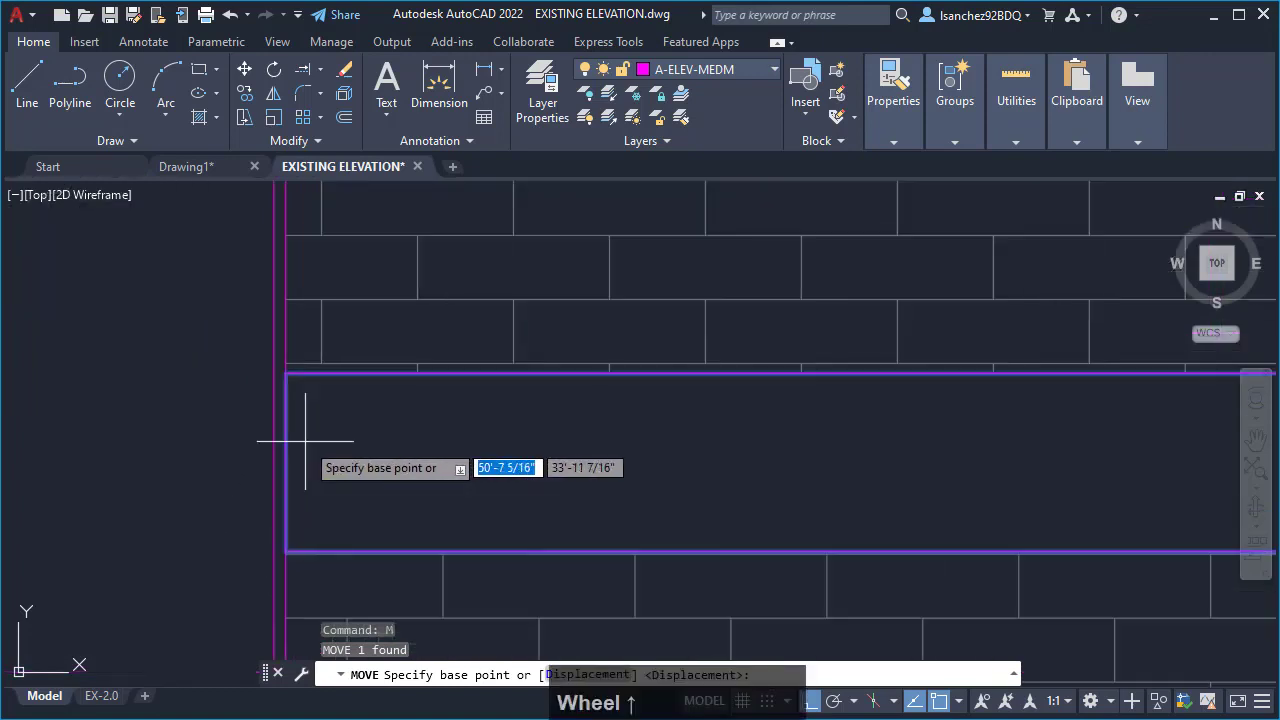
middle_drag(305, 440, 622, 420)
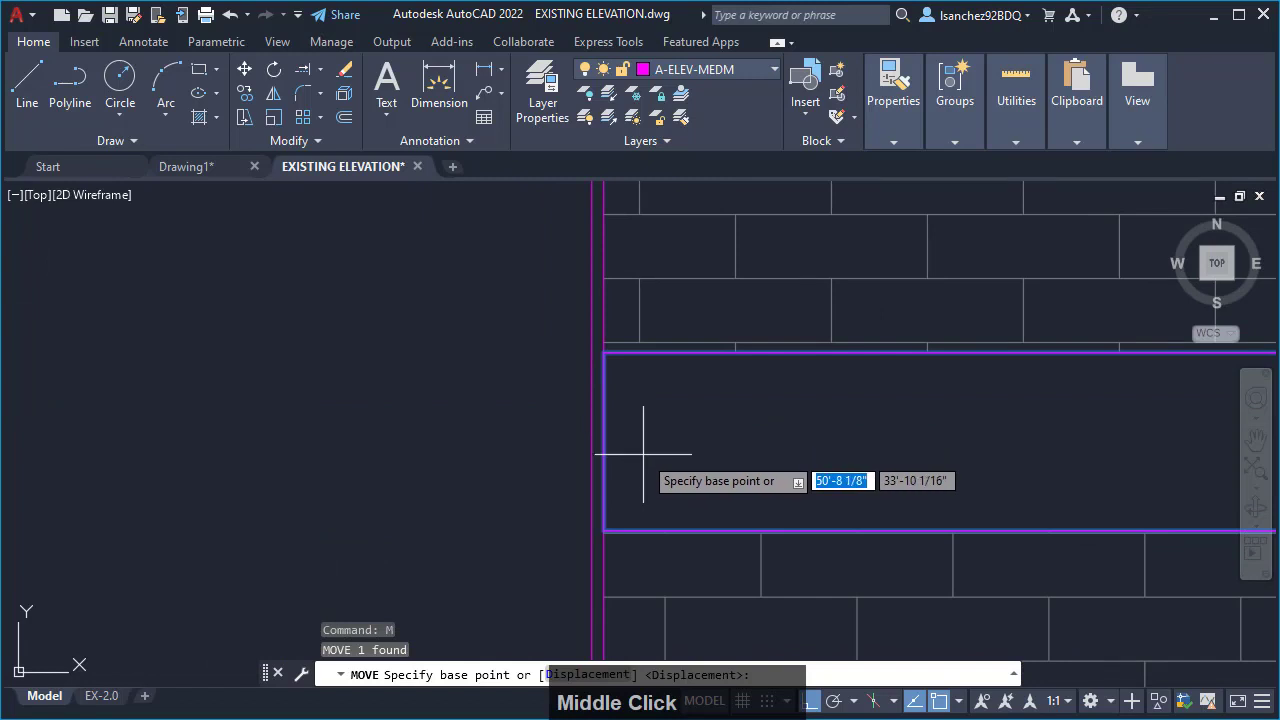
click(604, 351)
scroll(602, 350, down, 4)
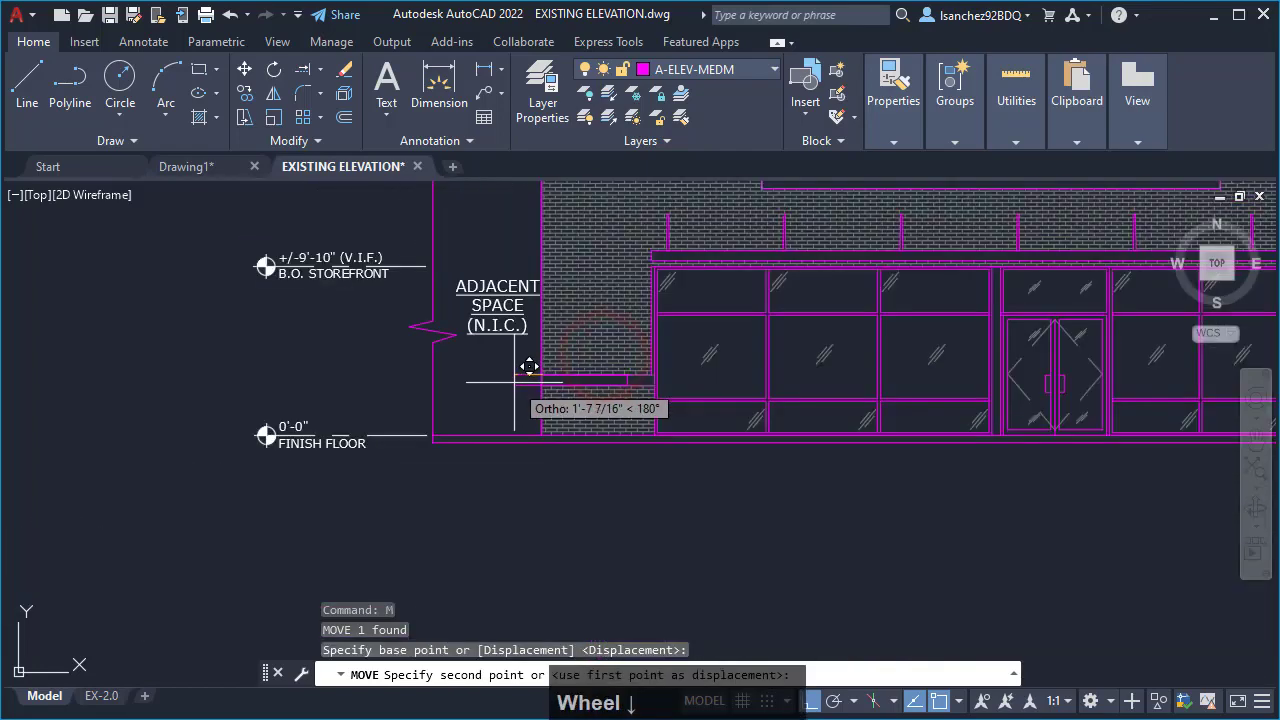
mouse_move(859, 367)
middle_down()
mouse_move(417, 429)
mouse_move(423, 409)
middle_up()
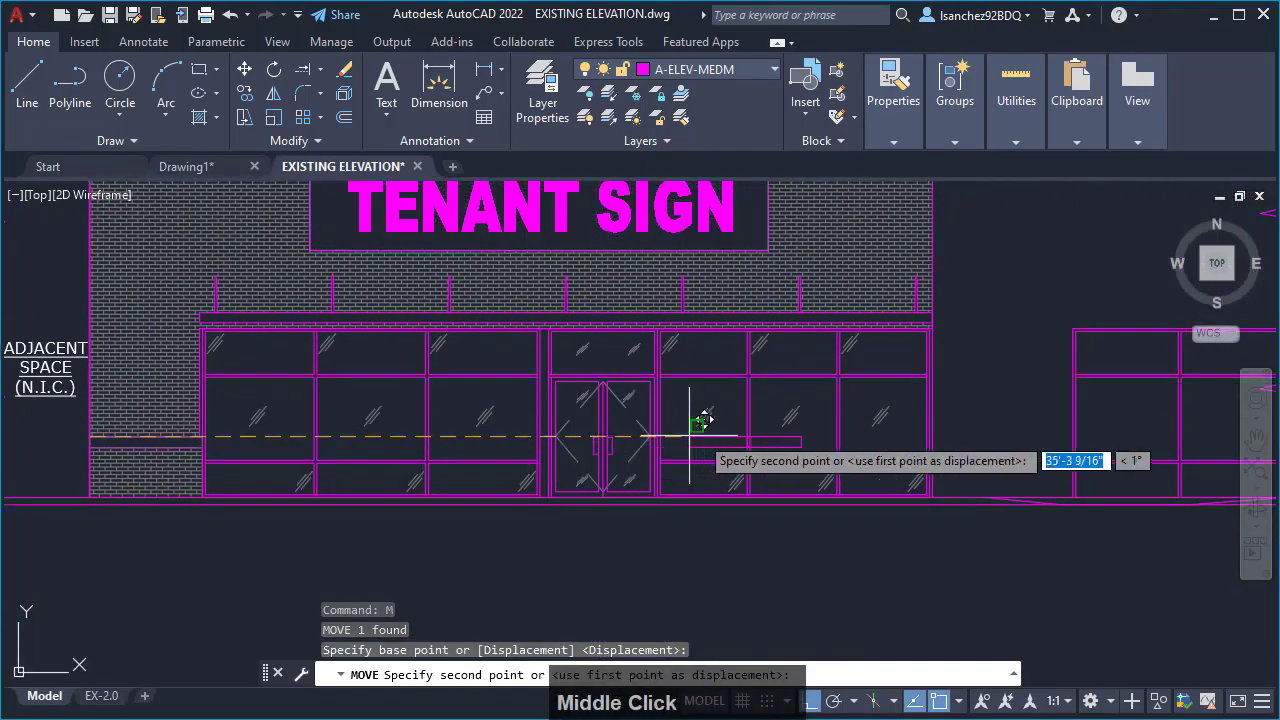
middle_drag(829, 417, 526, 445)
scroll(640, 459, up, 4)
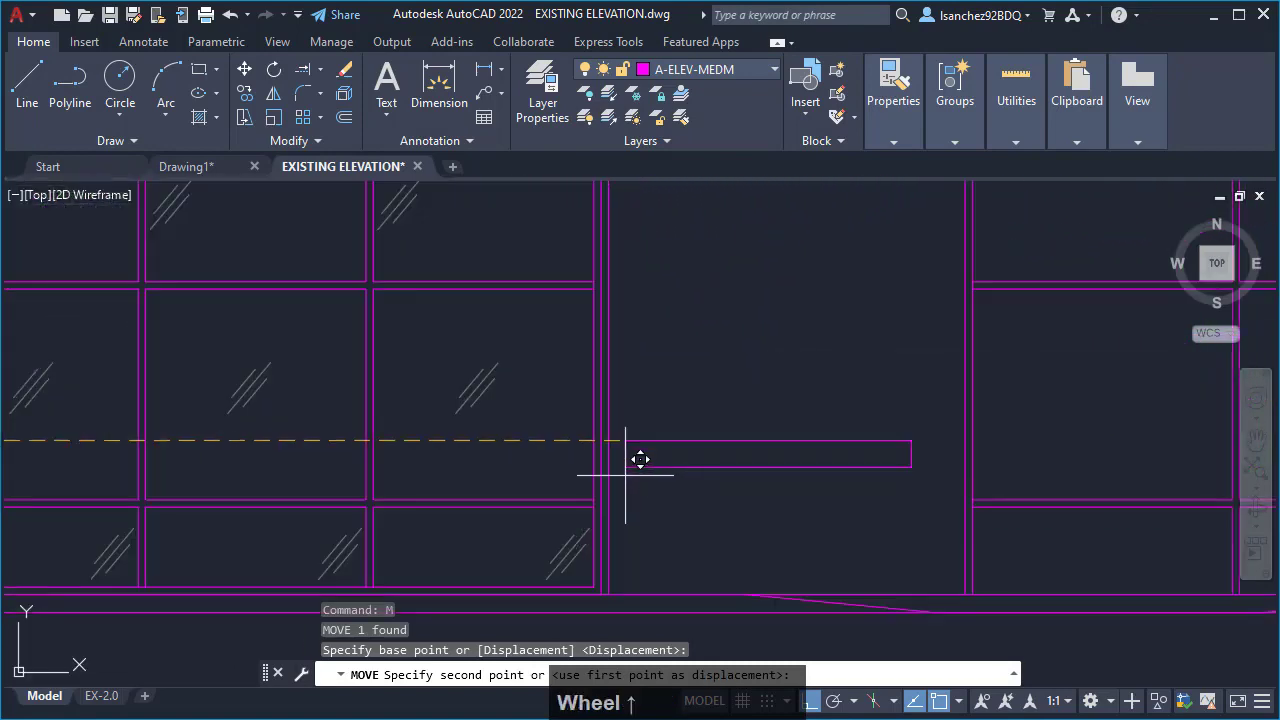
scroll(640, 459, up, 2)
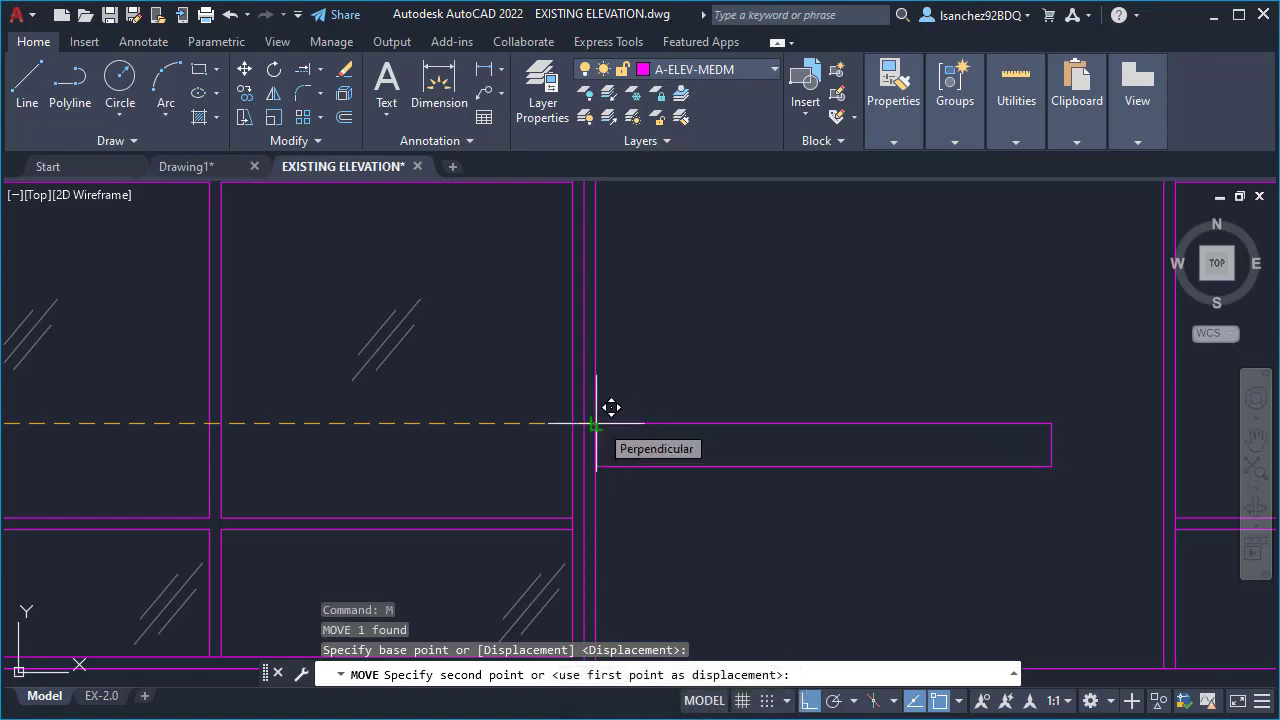
click(600, 423)
scroll(673, 492, down, 2)
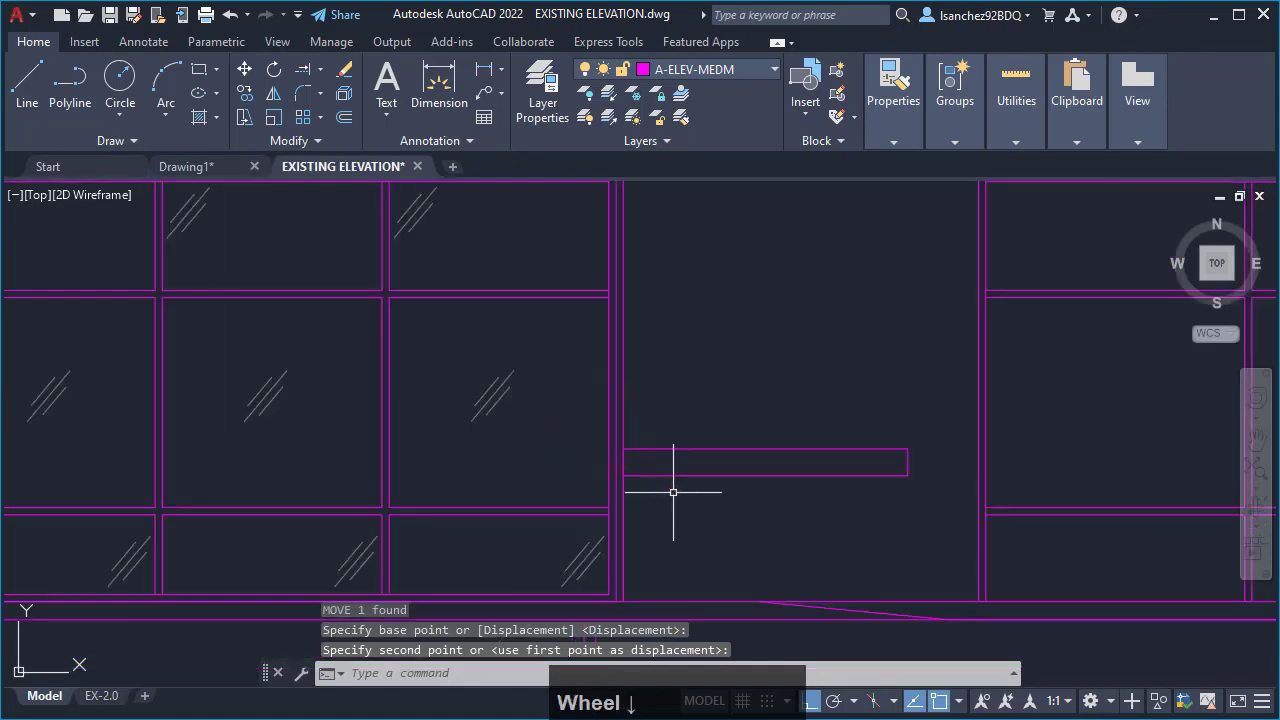
scroll(943, 506, up, 2)
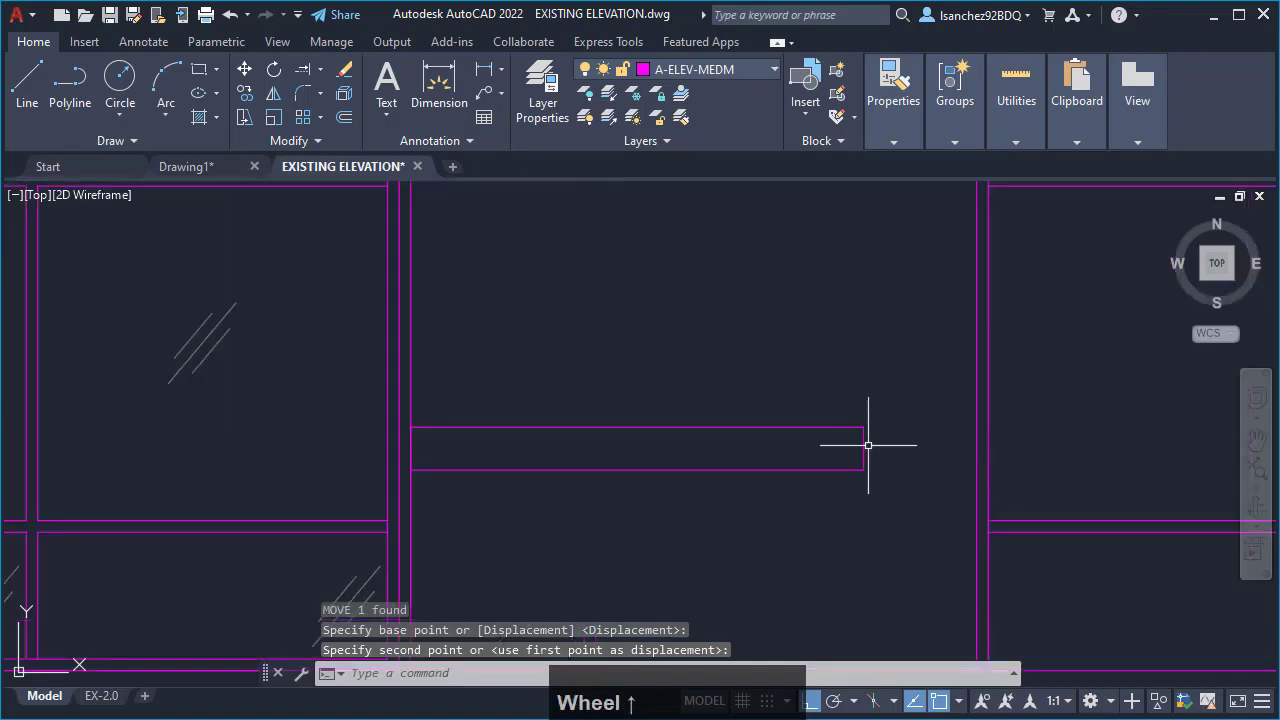
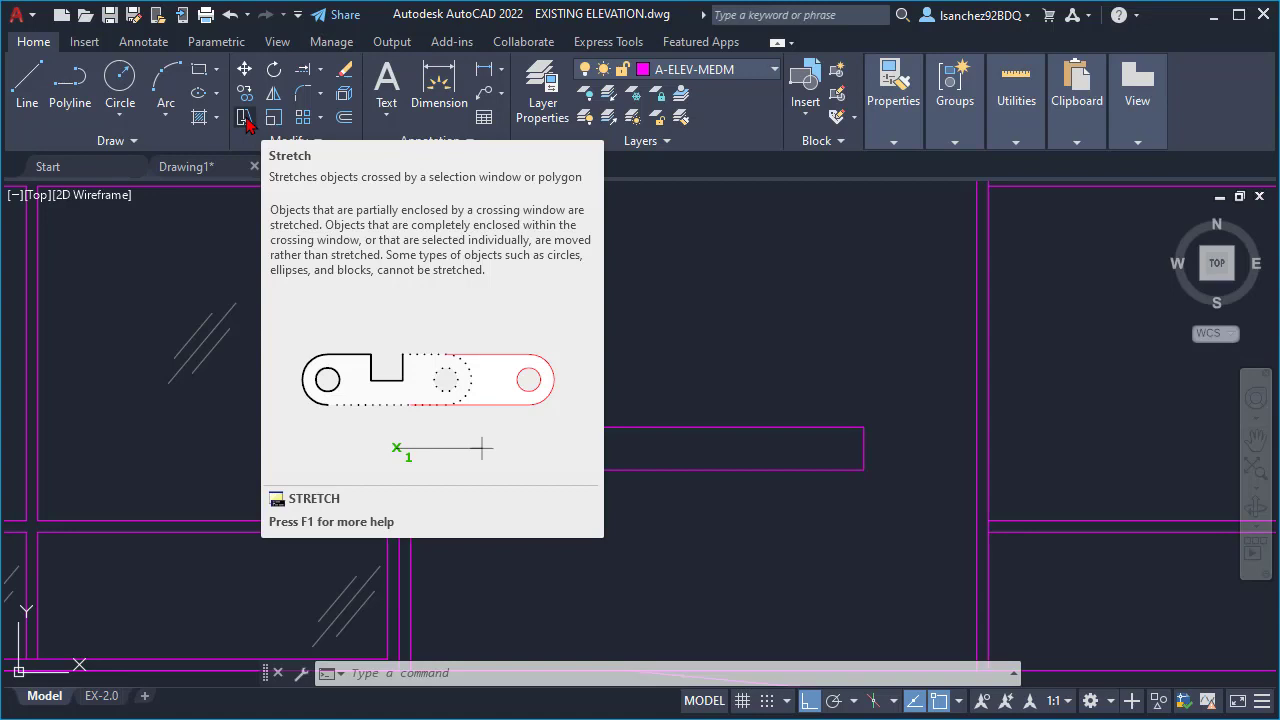
click(244, 117)
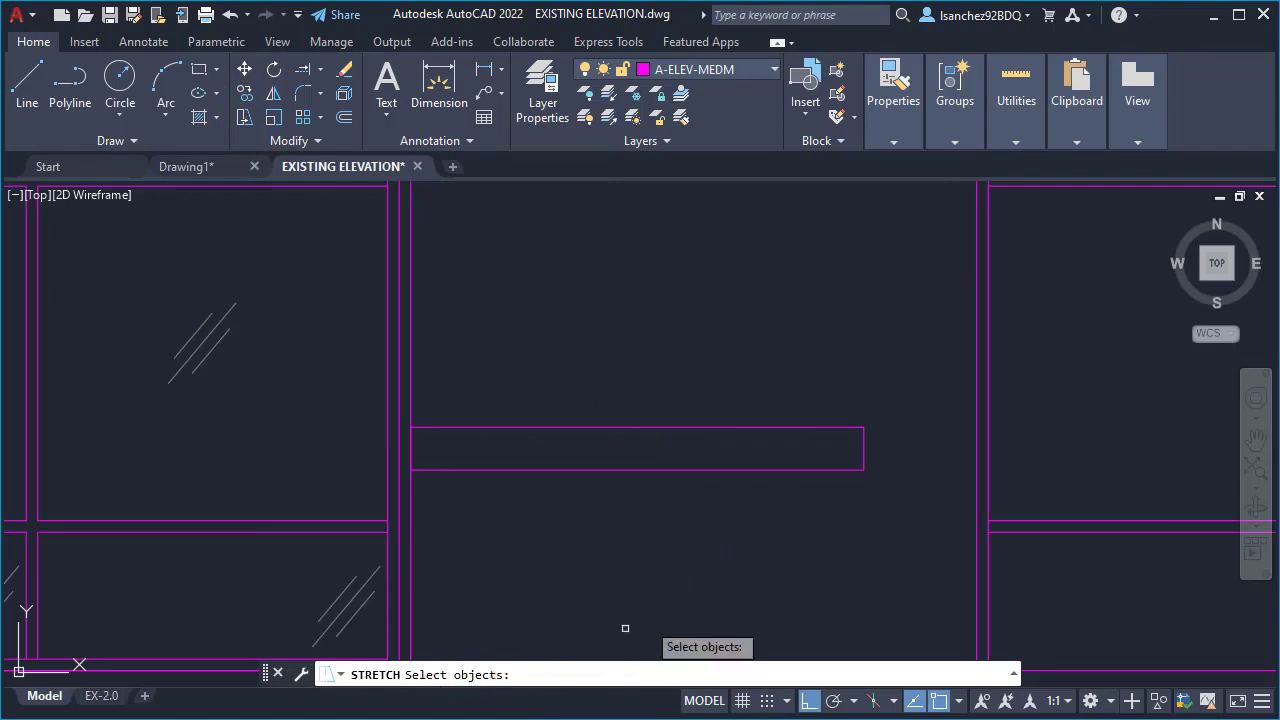
click(865, 446)
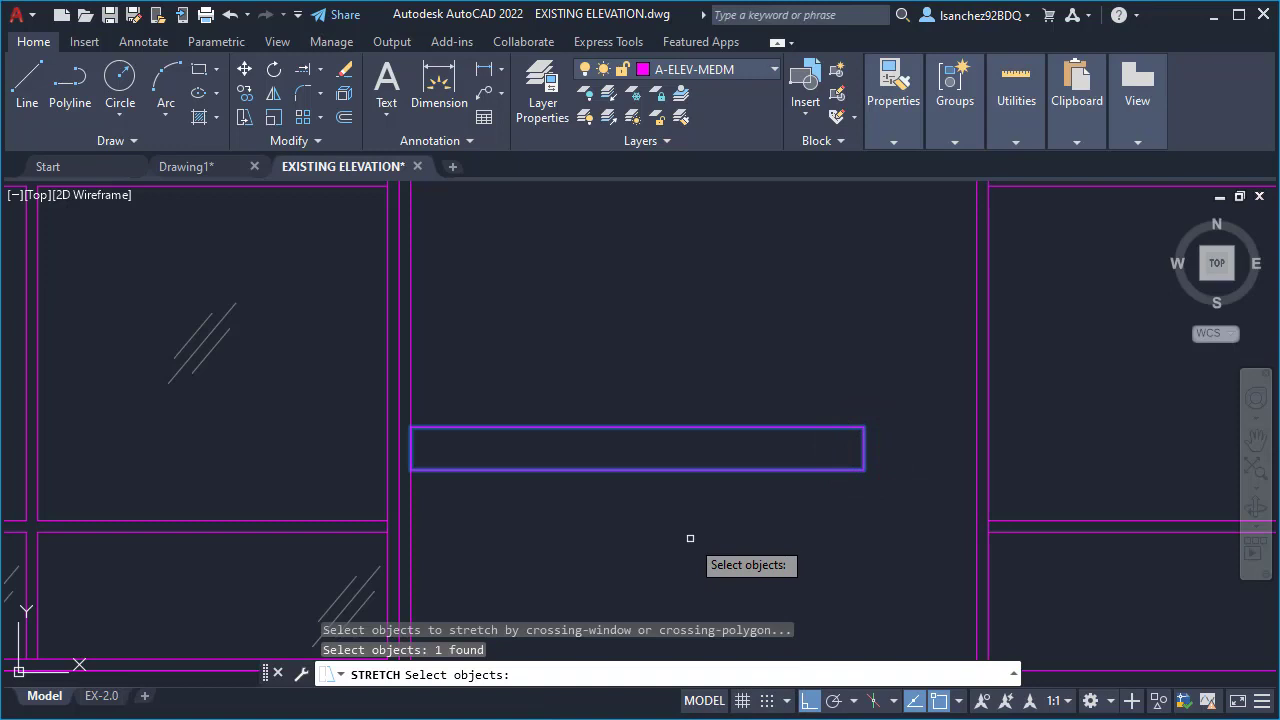
key(Return)
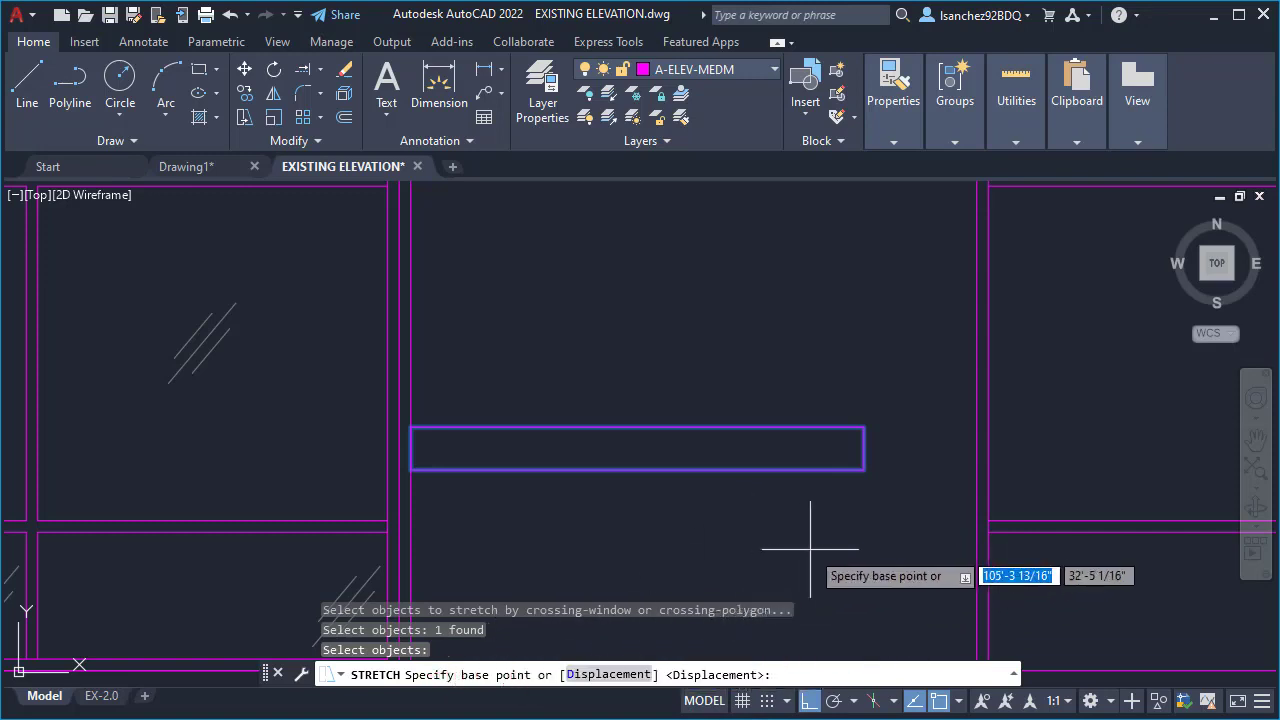
click(411, 468)
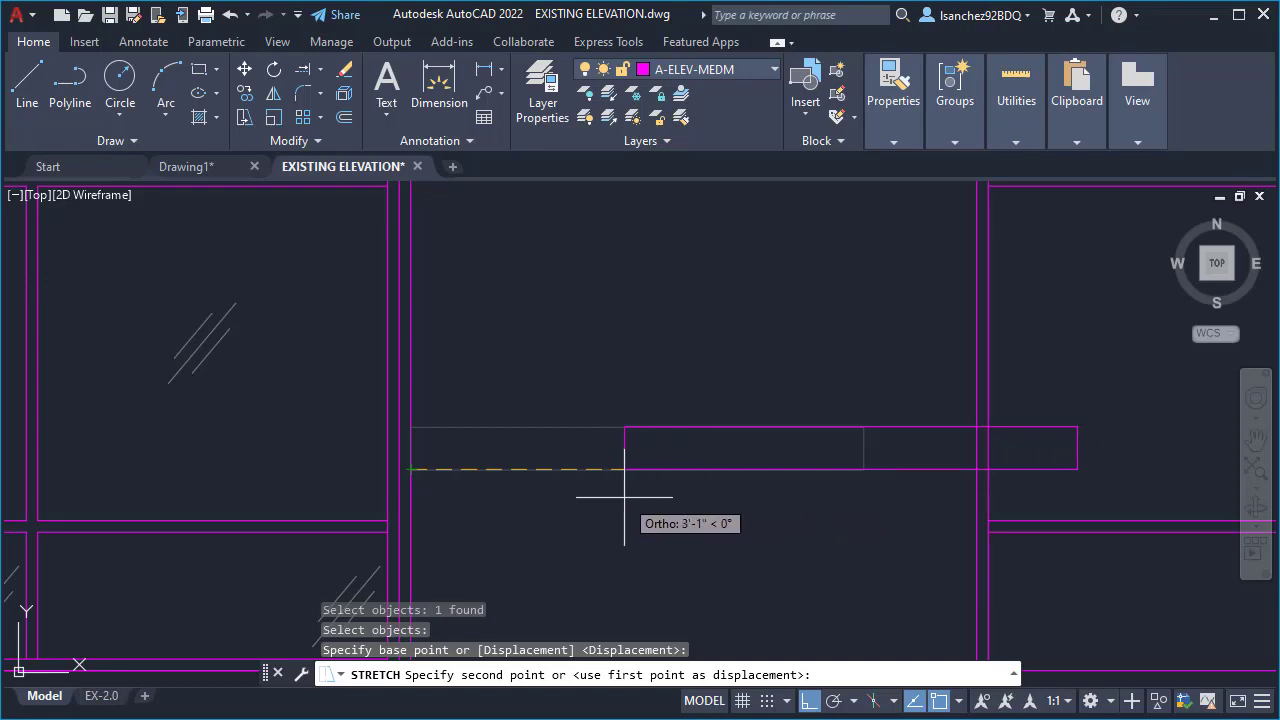
key(Escape)
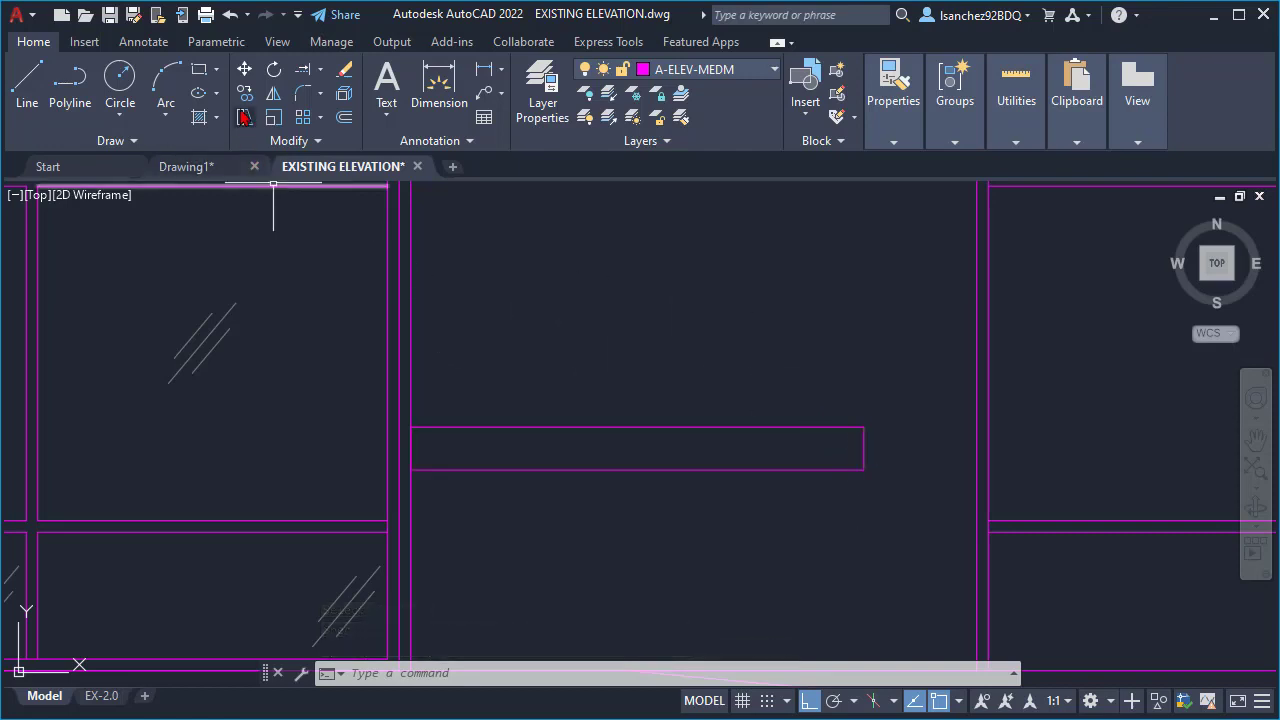
- Stretch the right end of the band rectangle horizontally from its upper-right corner to the left edge of the adjacent storefront
click(245, 118)
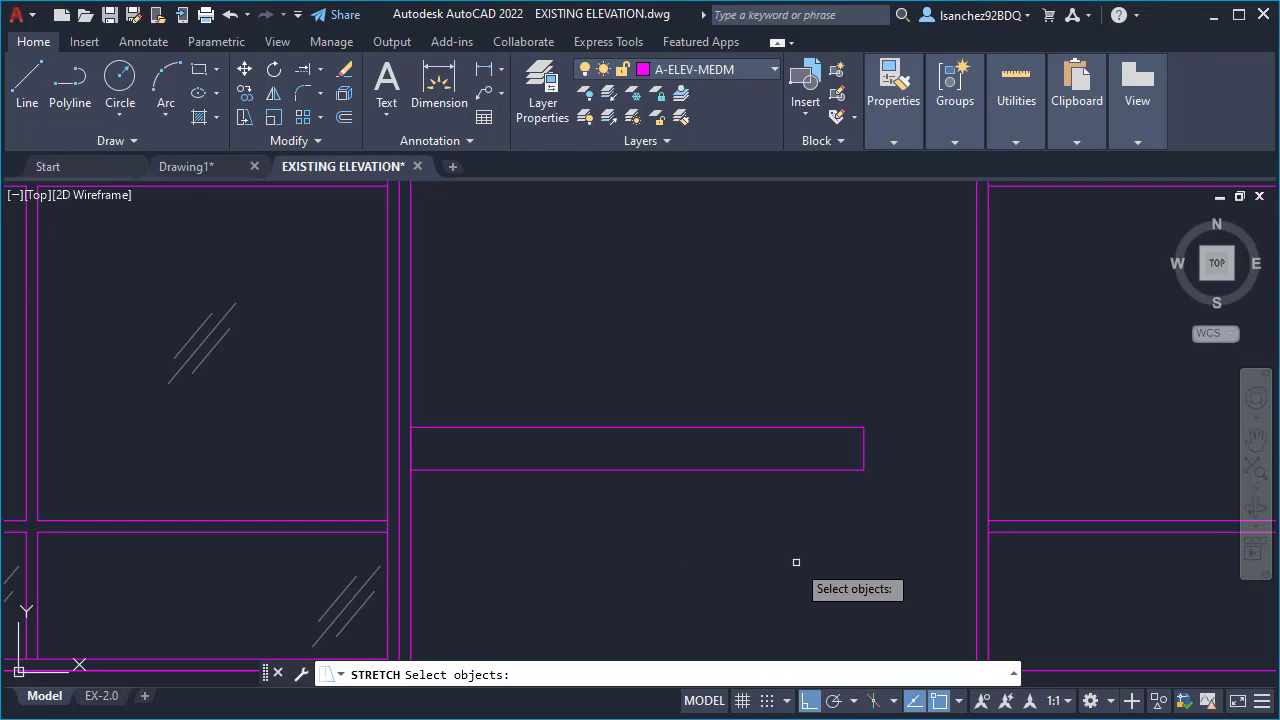
click(899, 518)
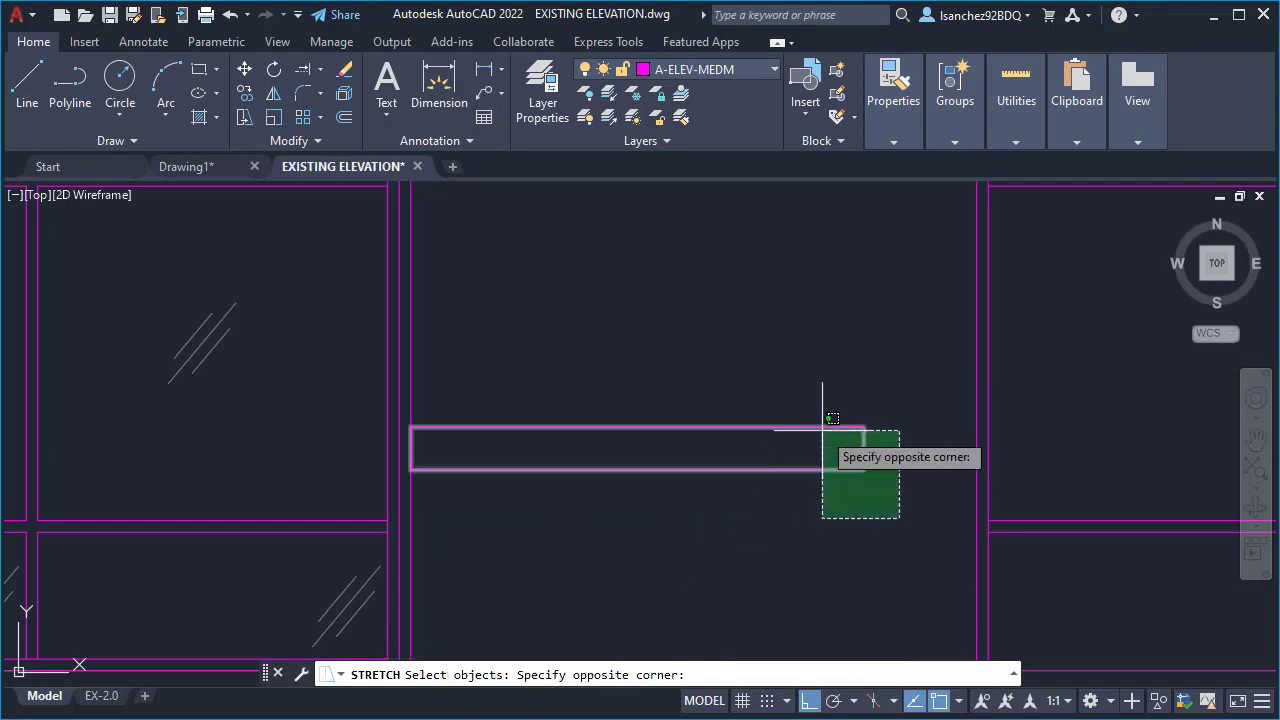
click(822, 353)
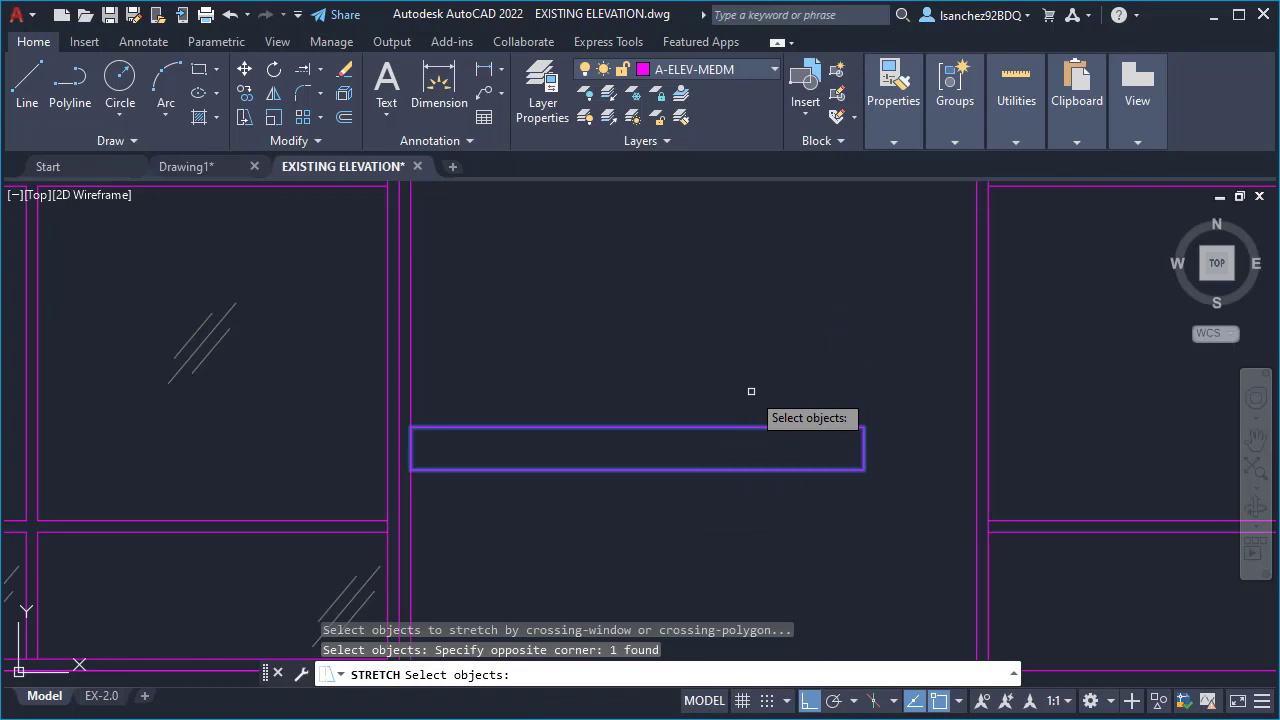
key(Return)
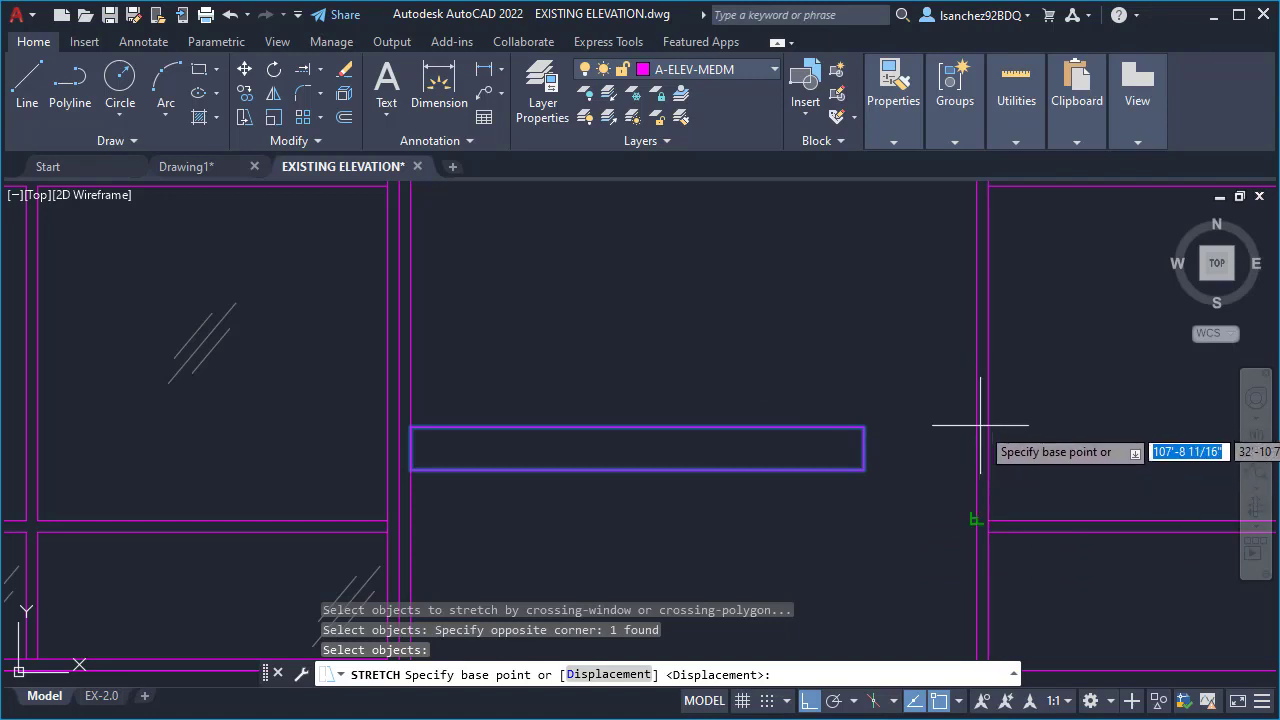
click(864, 428)
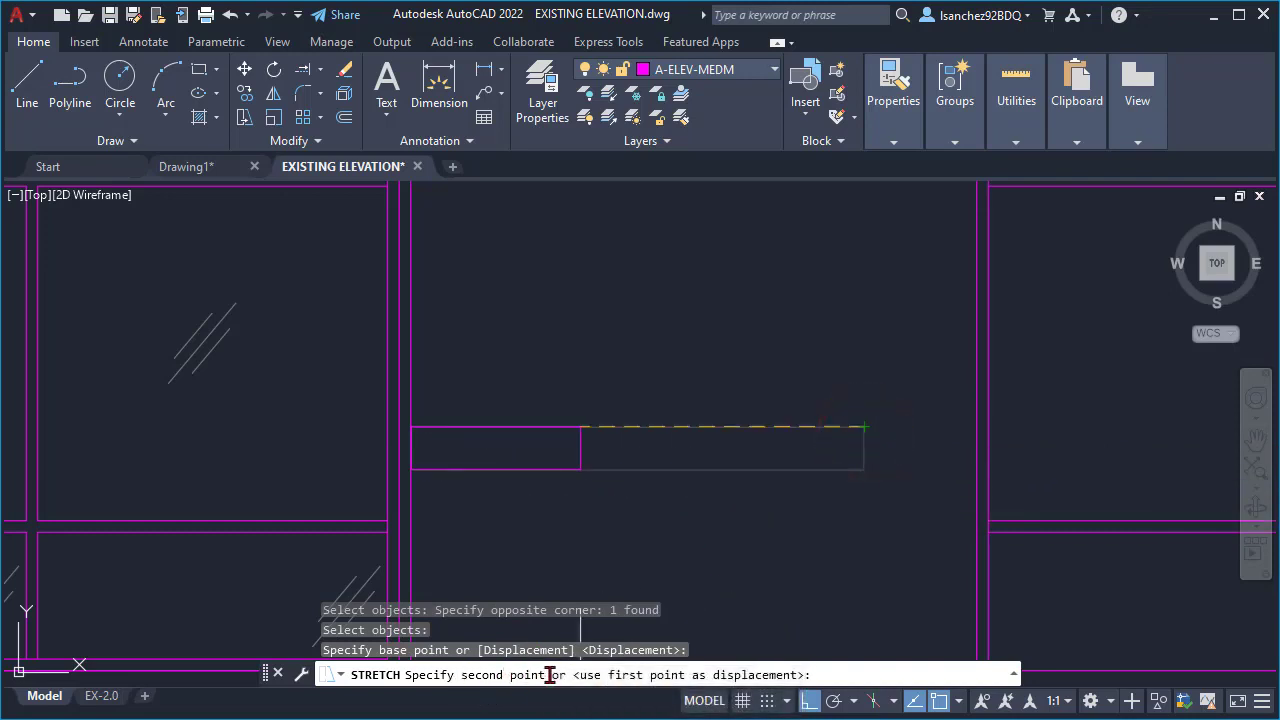
click(975, 428)
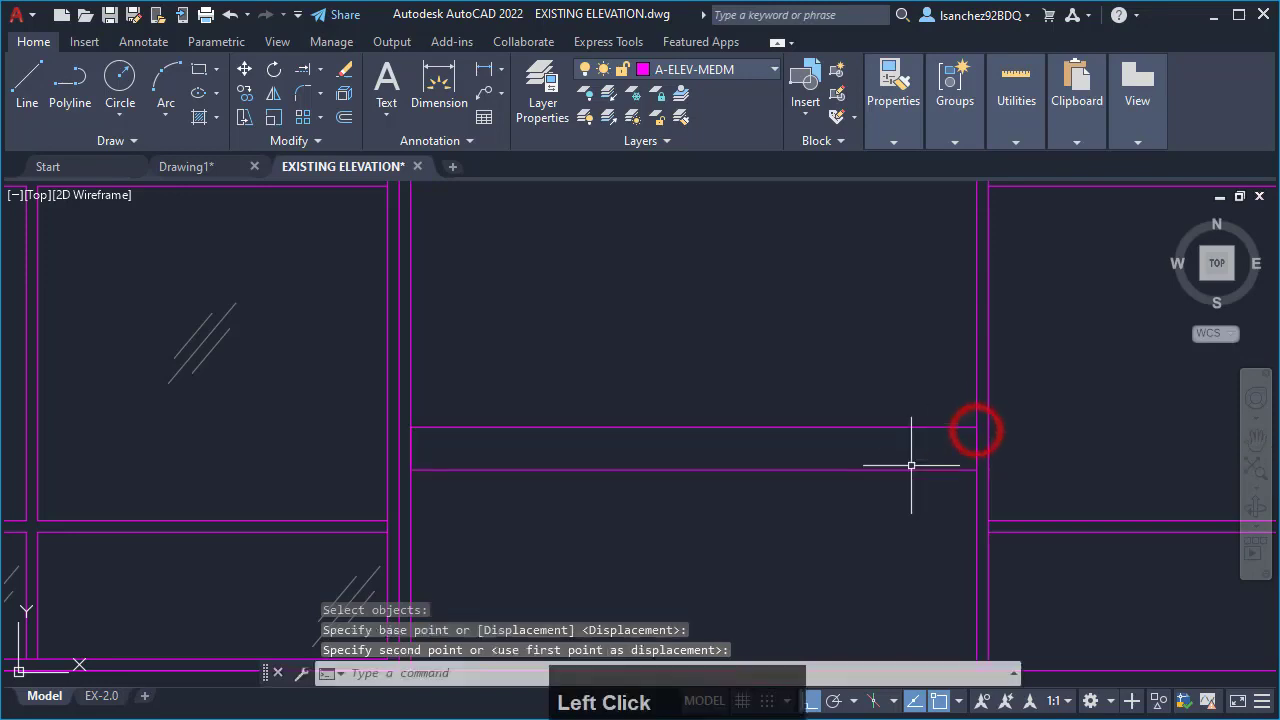
- Select the brick hatch on the main facade to inspect its pattern and layer settings, and deselect it
scroll(860, 556, down, 3)
scroll(837, 560, down, 4)
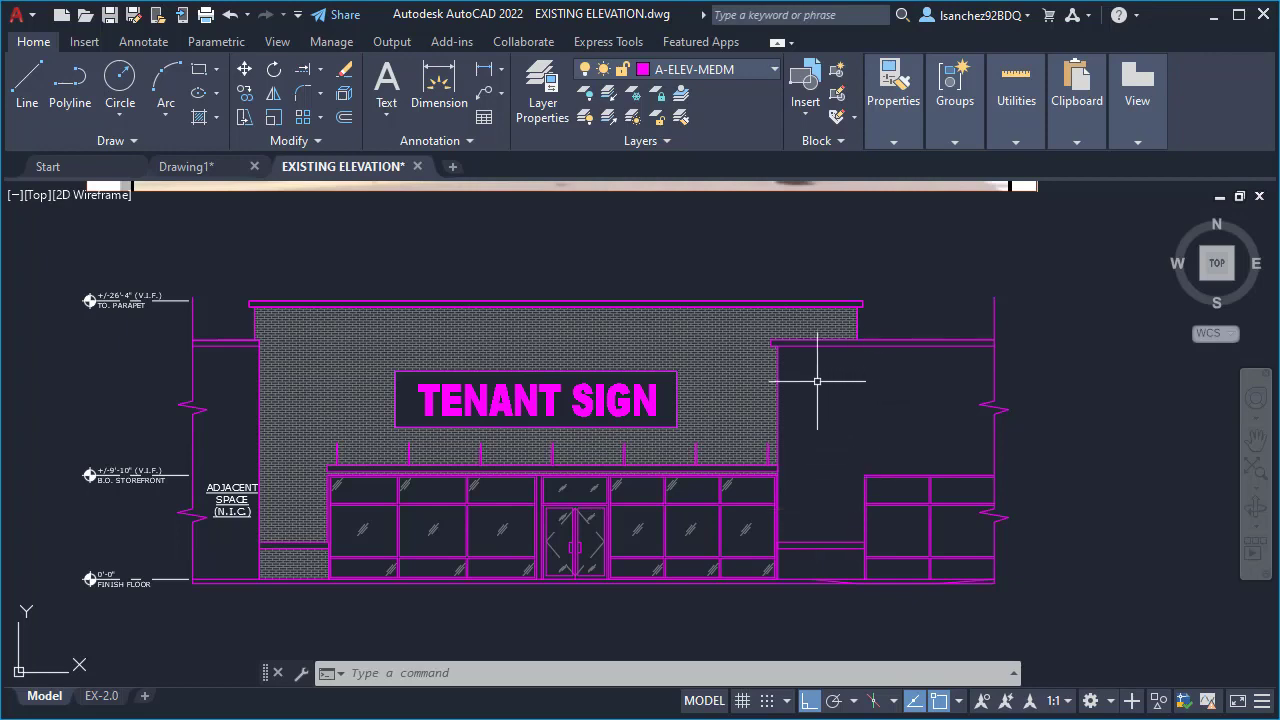
middle_drag(817, 381, 778, 406)
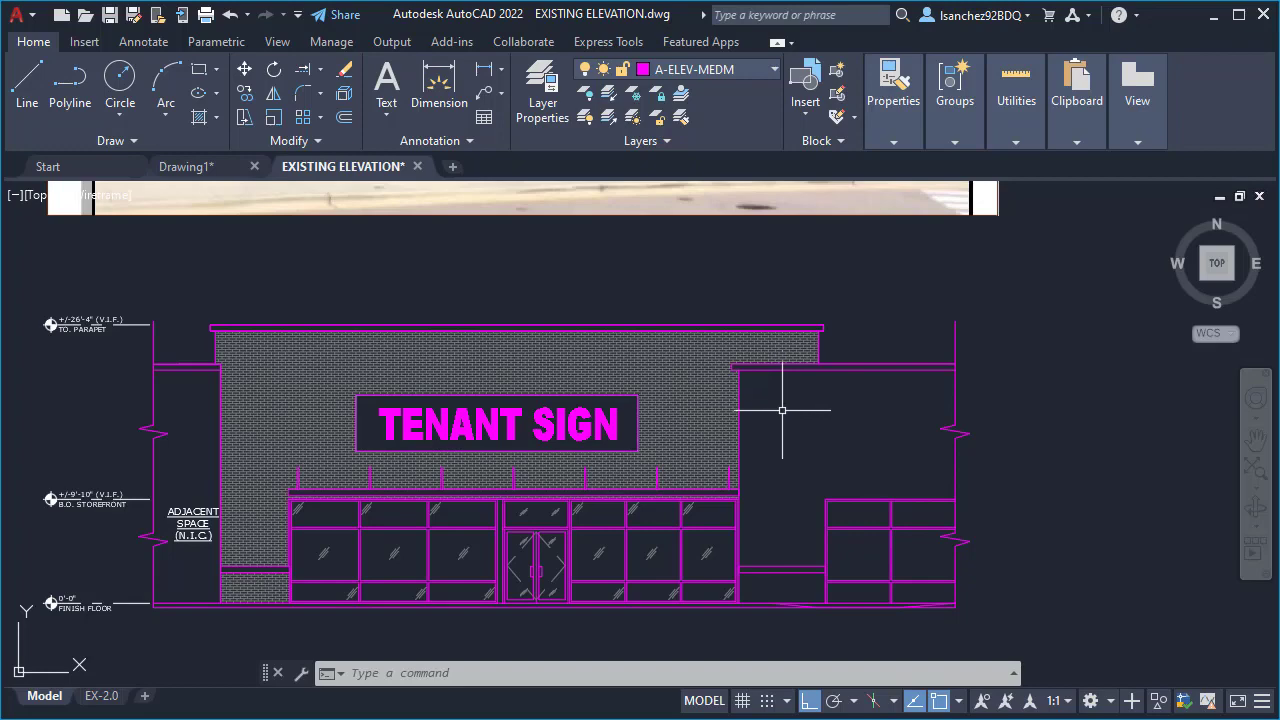
scroll(759, 415, up, 2)
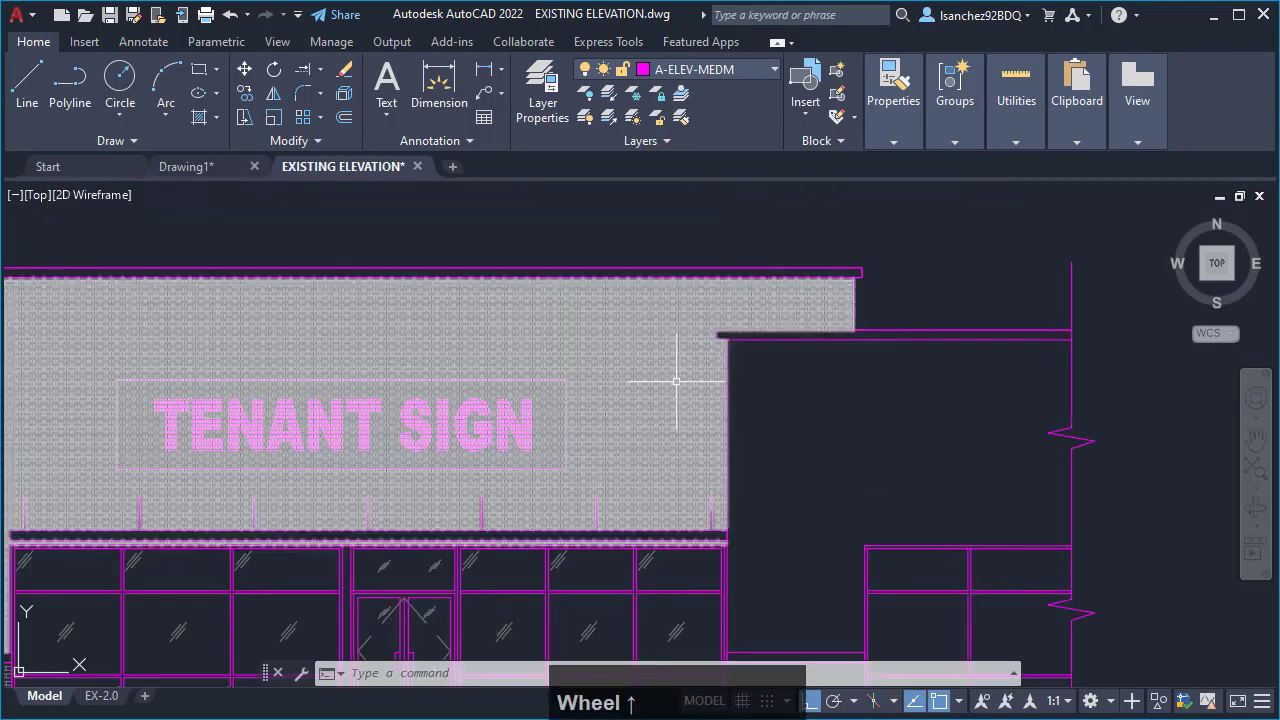
mouse_move(675, 339)
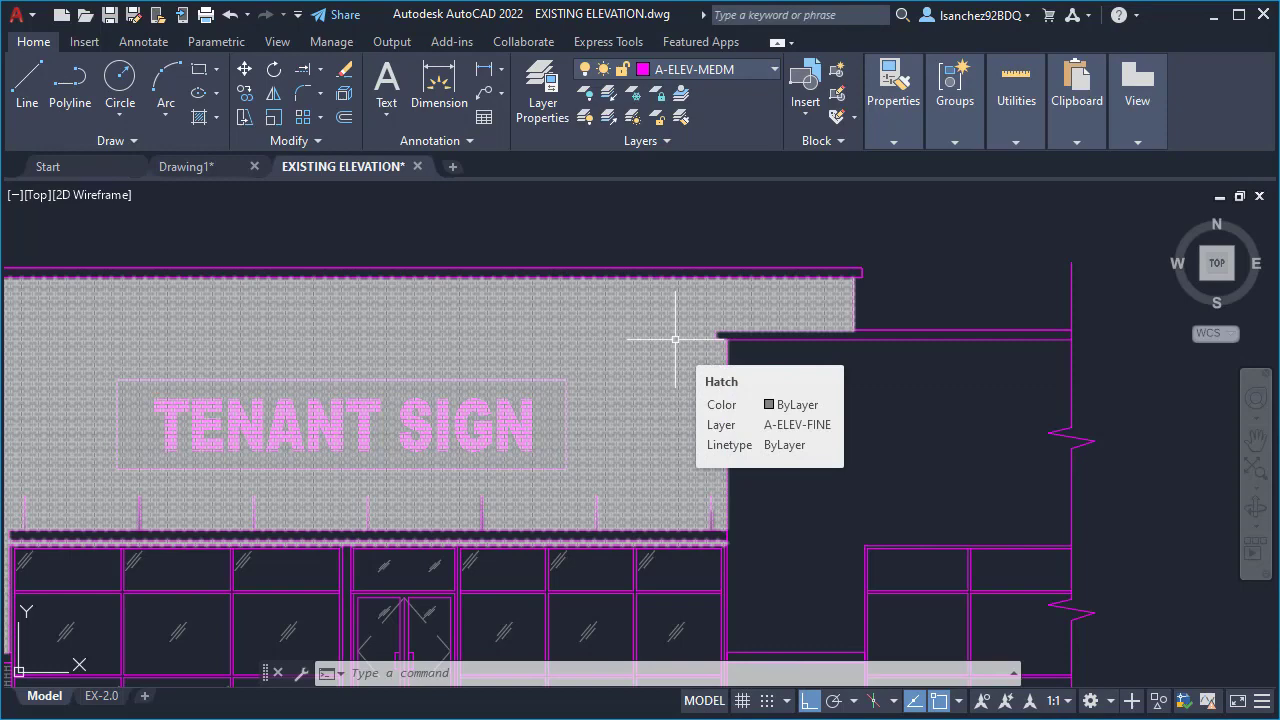
click(675, 339)
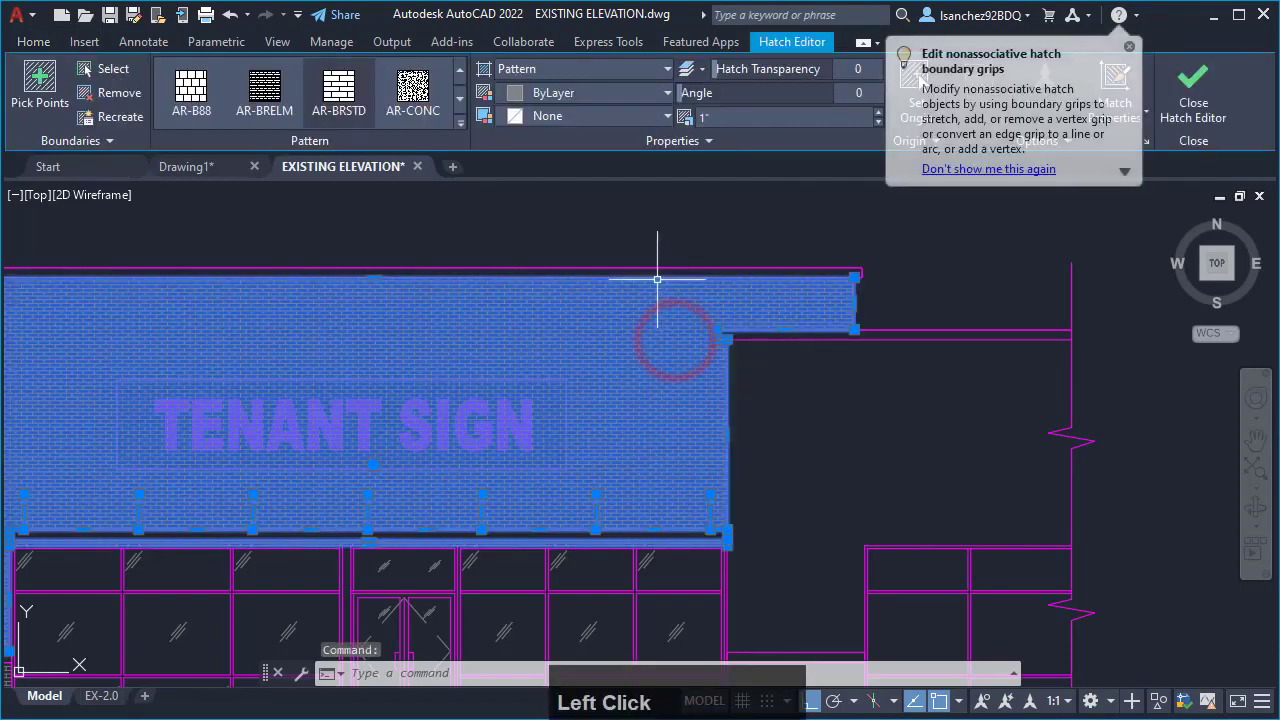
middle_drag(628, 210, 623, 224)
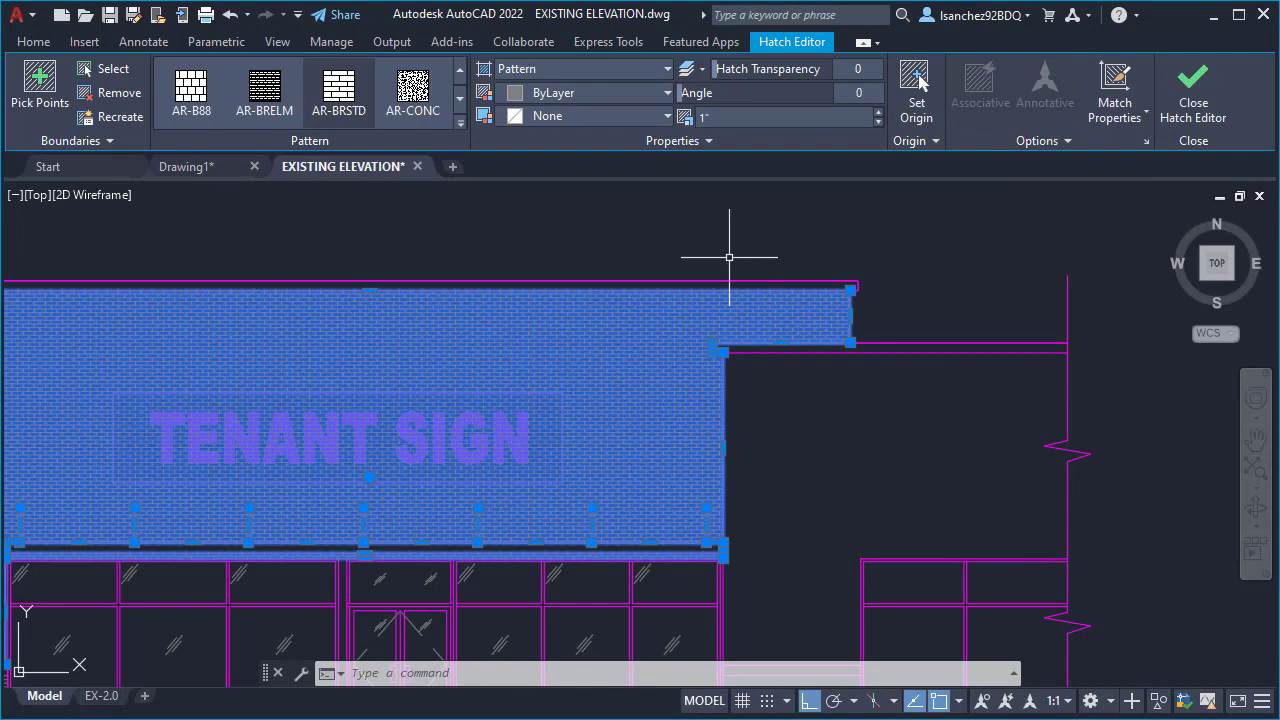
key(Escape)
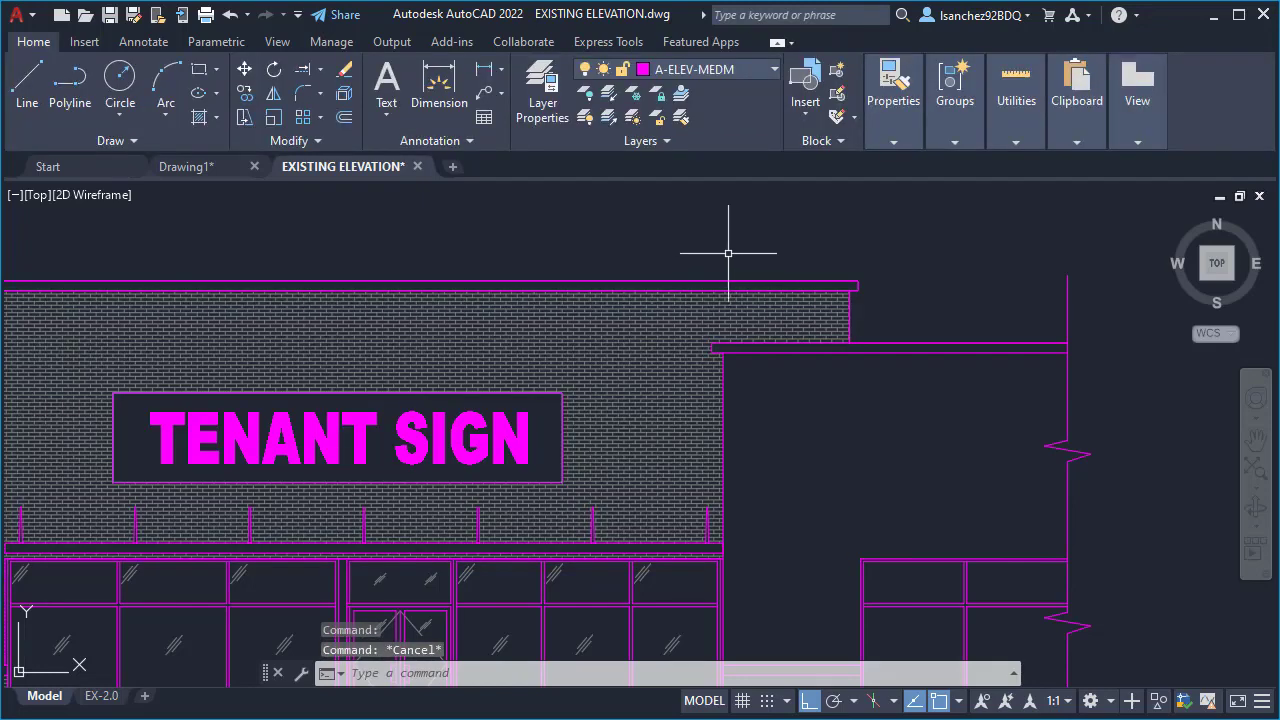
- Hatch the blank wall above the band and adjacent storefront in green at scale 1 by picking an internal point
scroll(833, 453, down, 2)
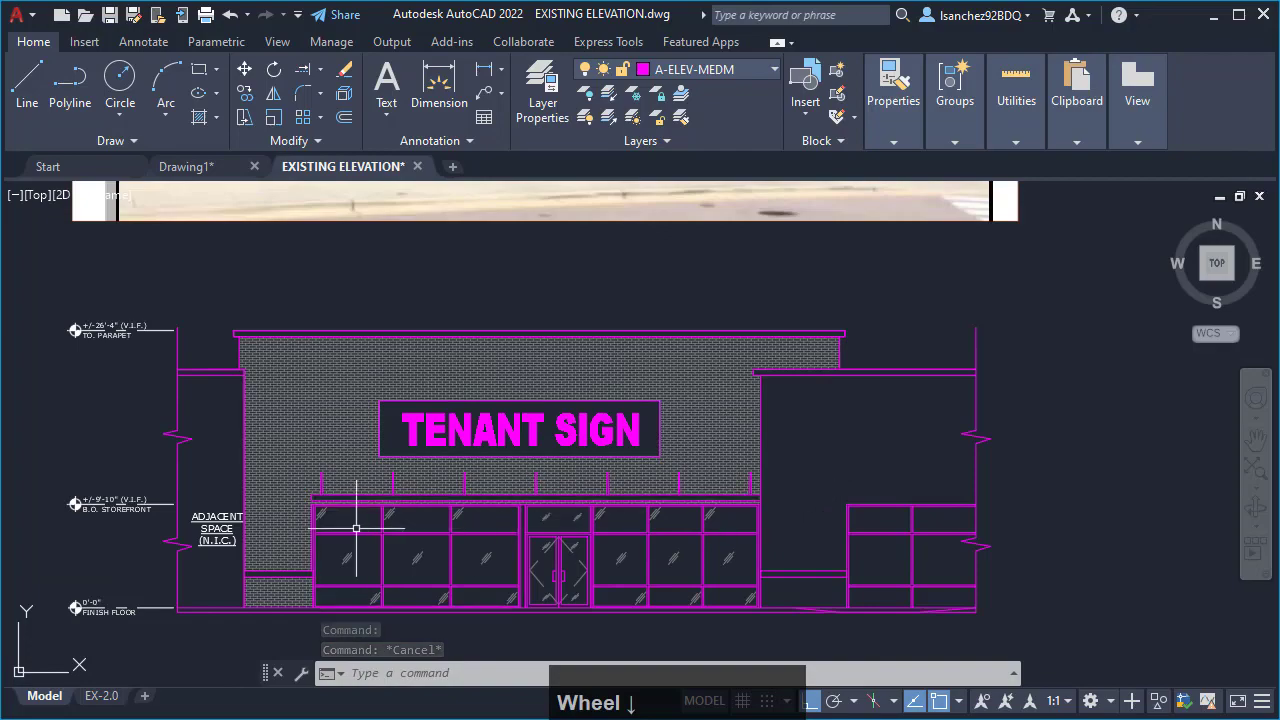
scroll(286, 531, up, 2)
scroll(277, 517, down, 1)
scroll(313, 535, down, 1)
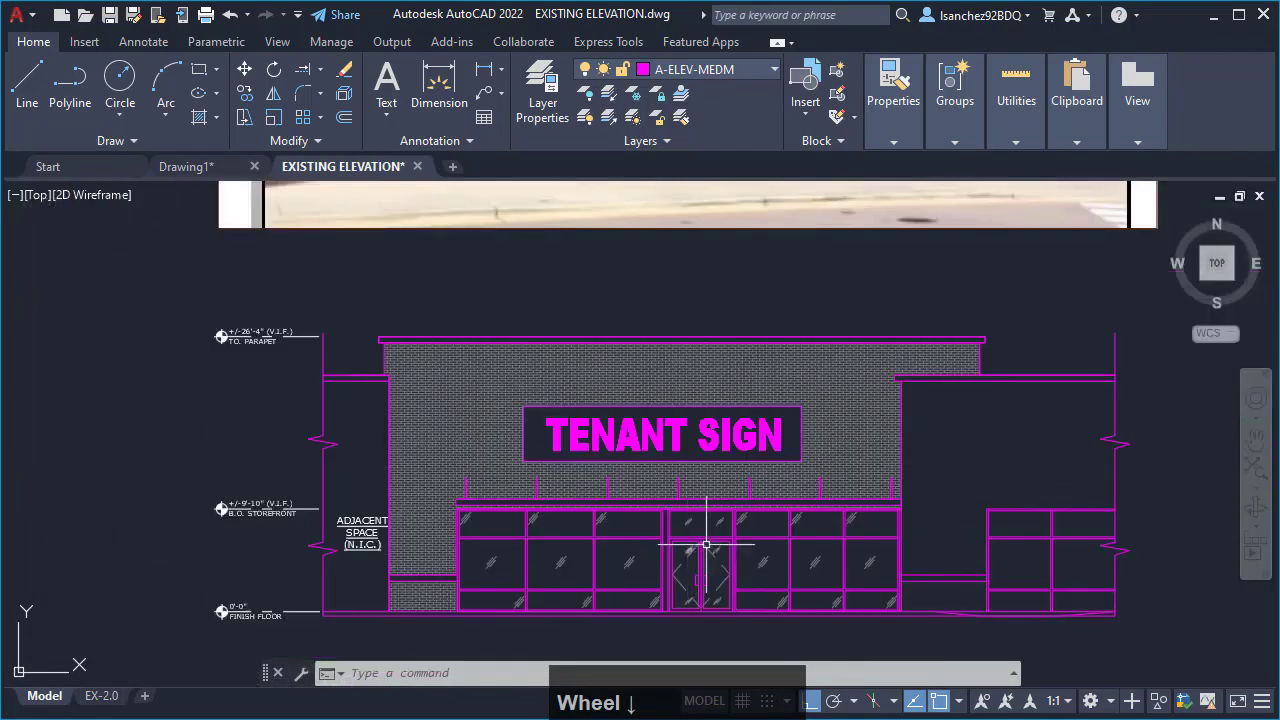
middle_drag(943, 471, 797, 494)
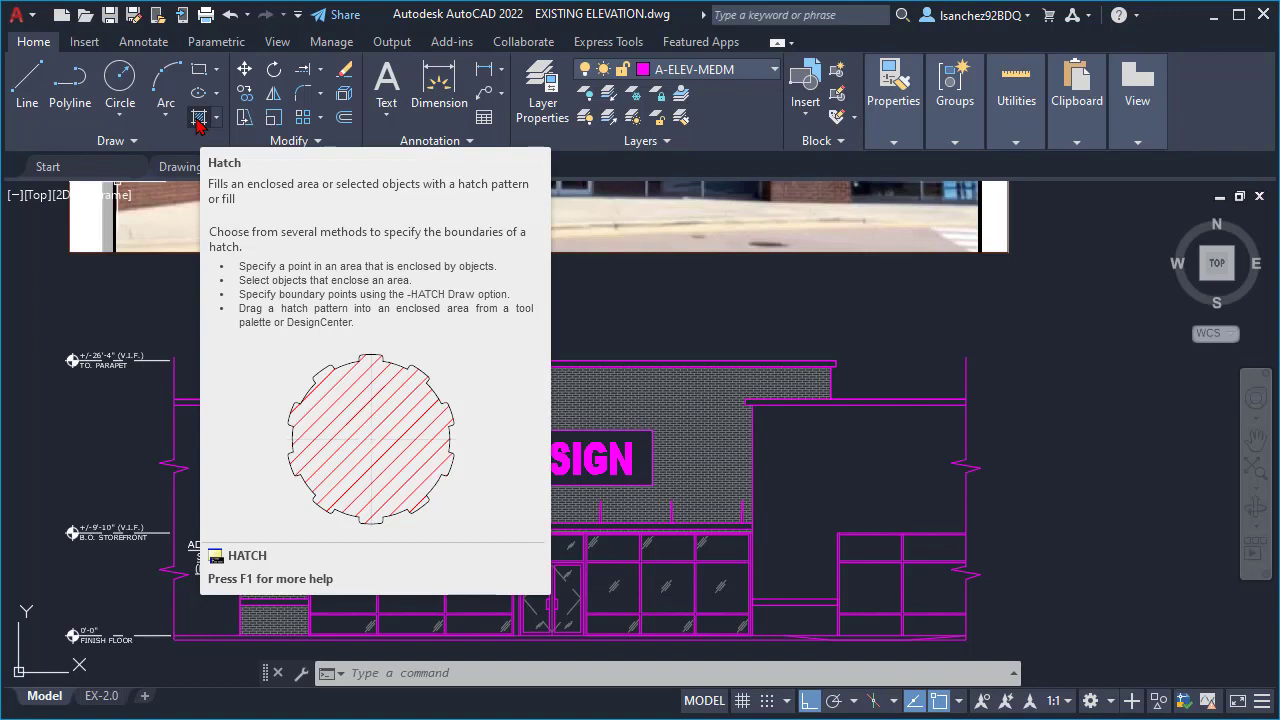
click(198, 120)
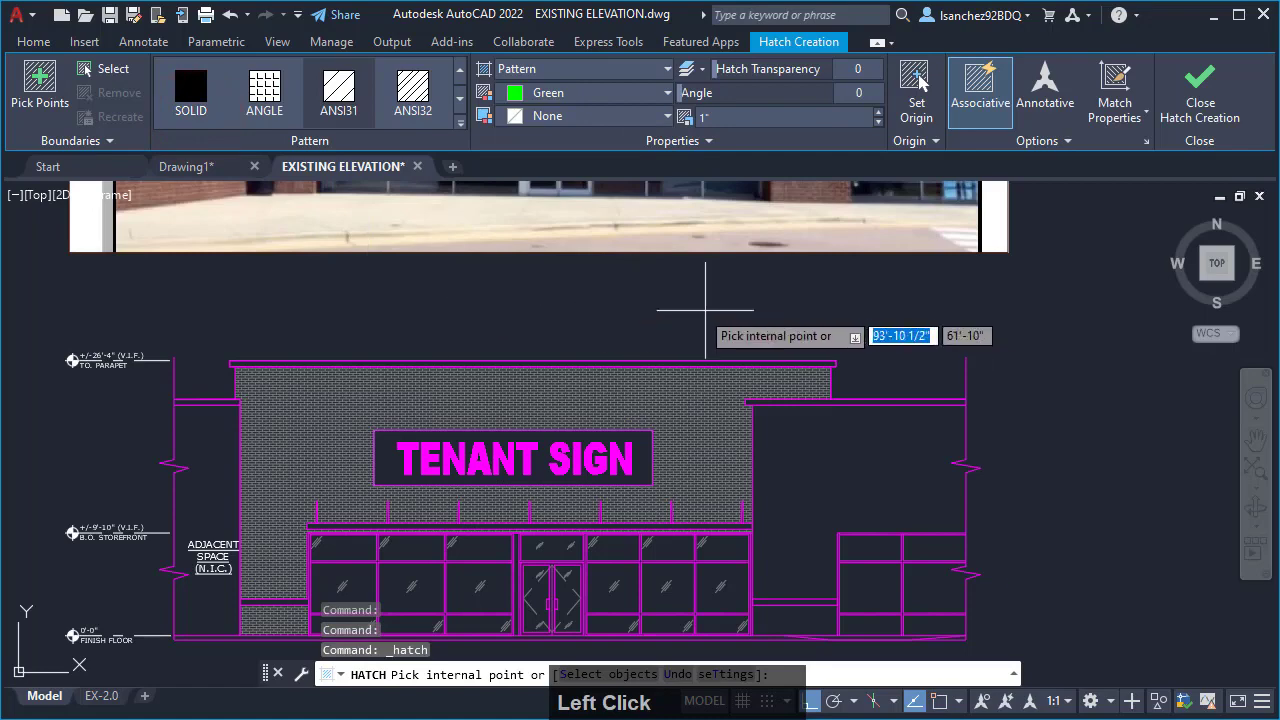
middle_drag(894, 337, 850, 313)
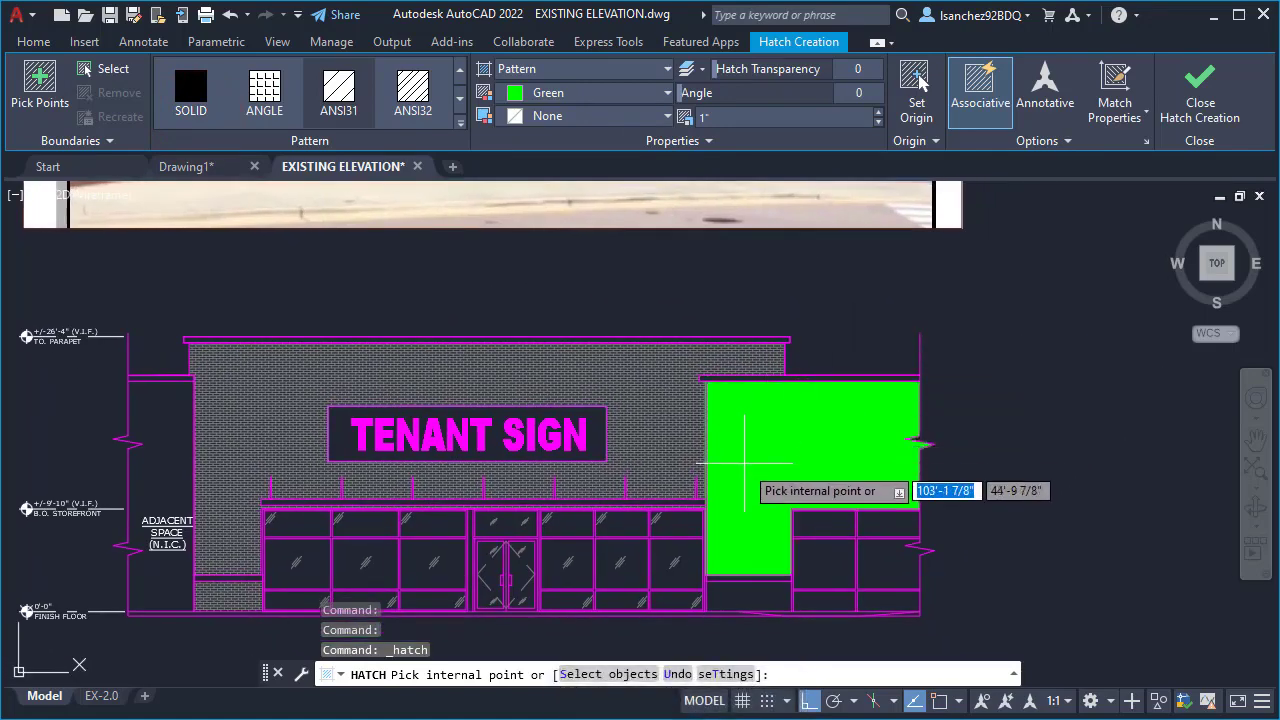
scroll(745, 463, down, 5)
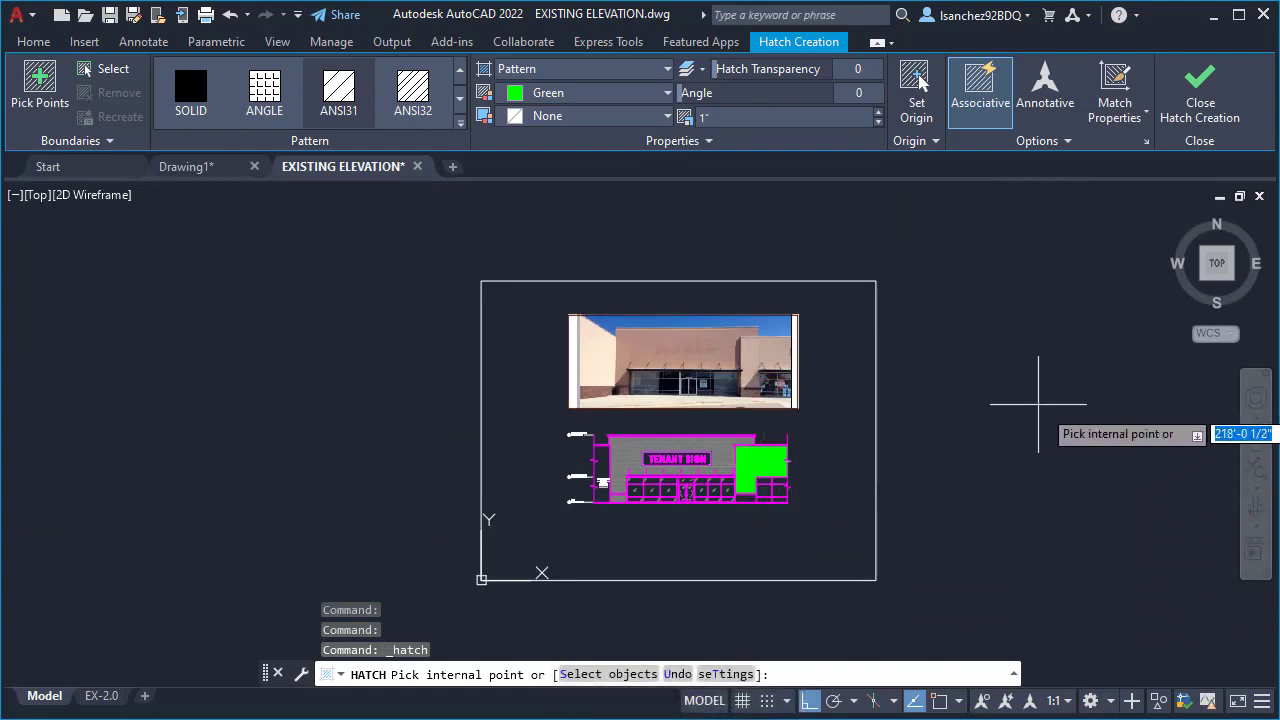
scroll(779, 513, up, 2)
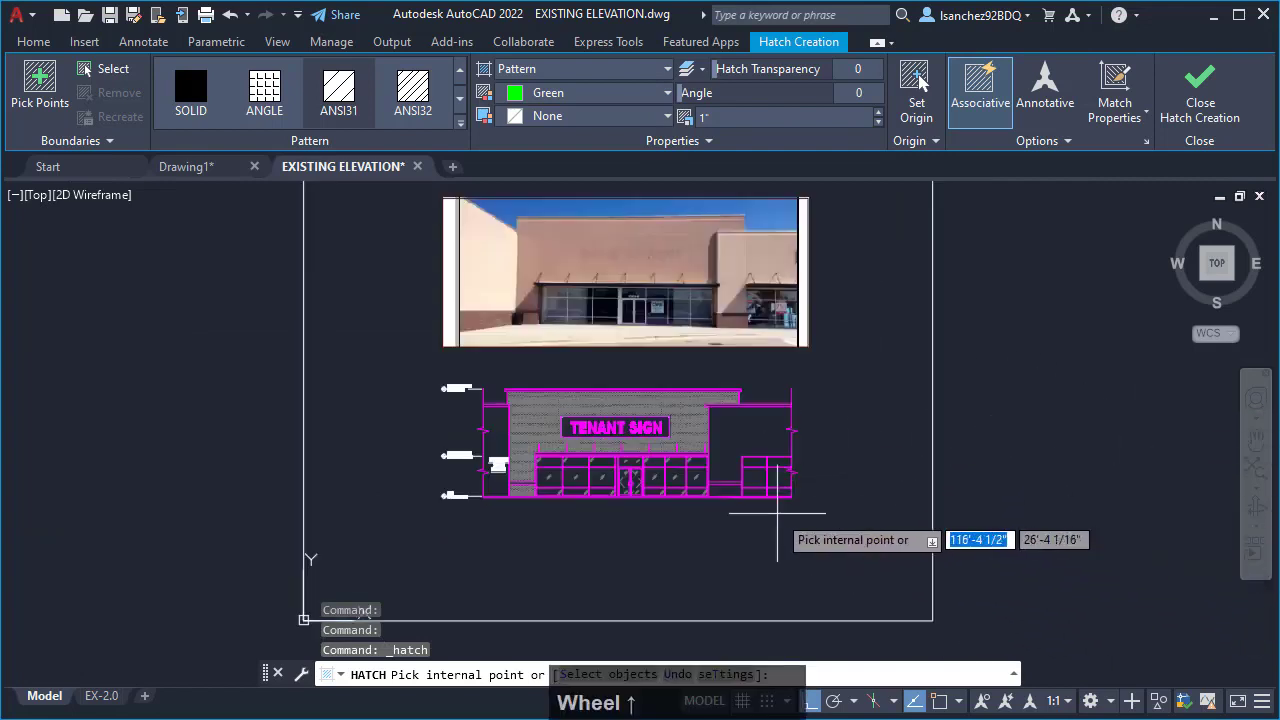
scroll(777, 513, up, 4)
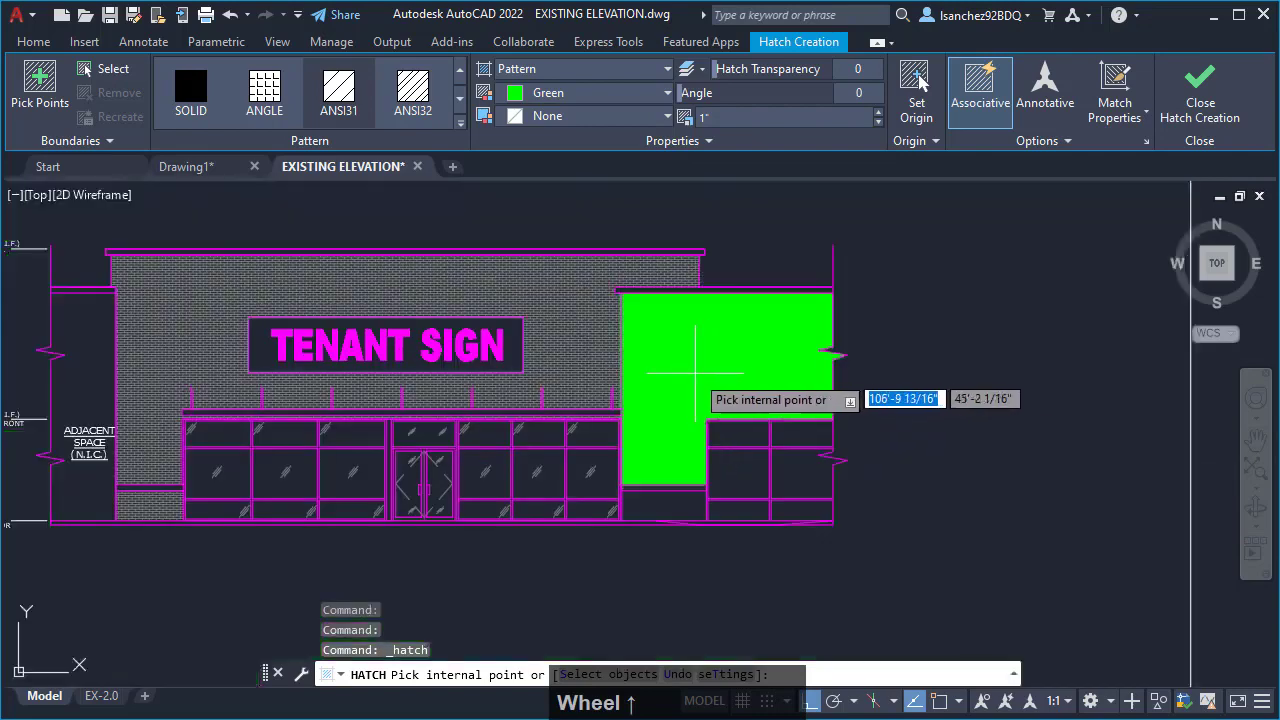
scroll(695, 373, up, 2)
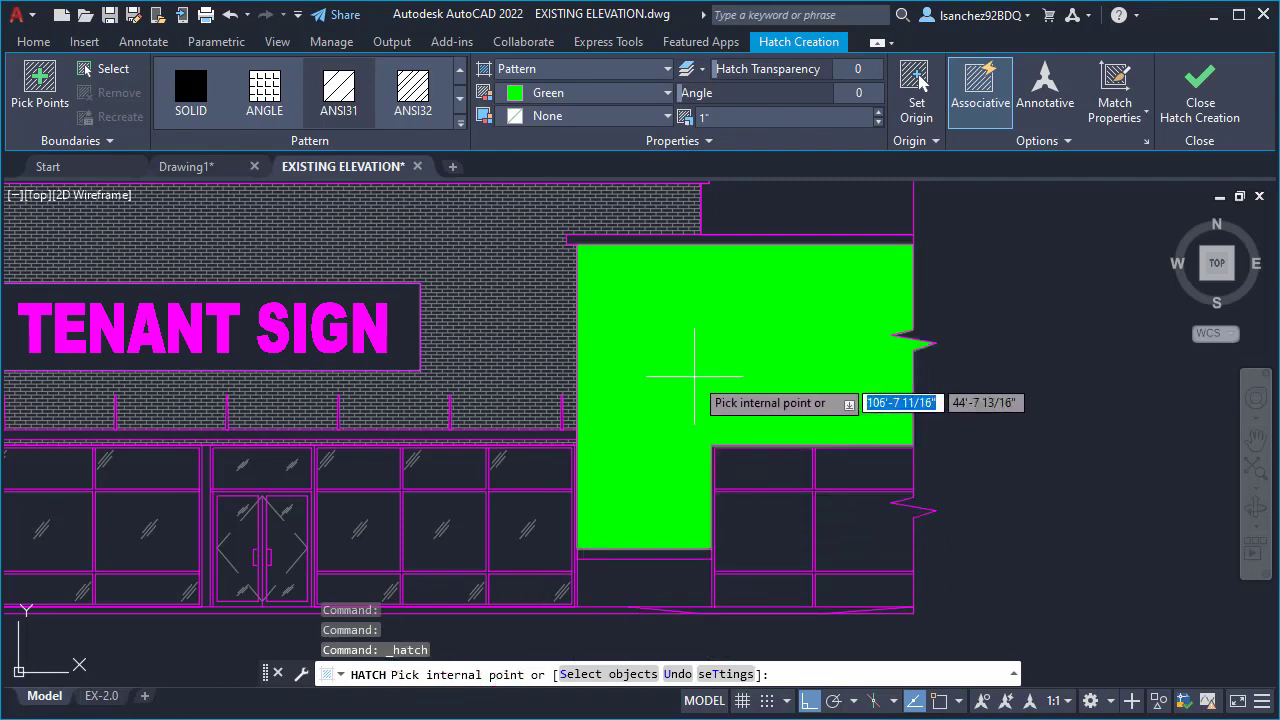
click(694, 377)
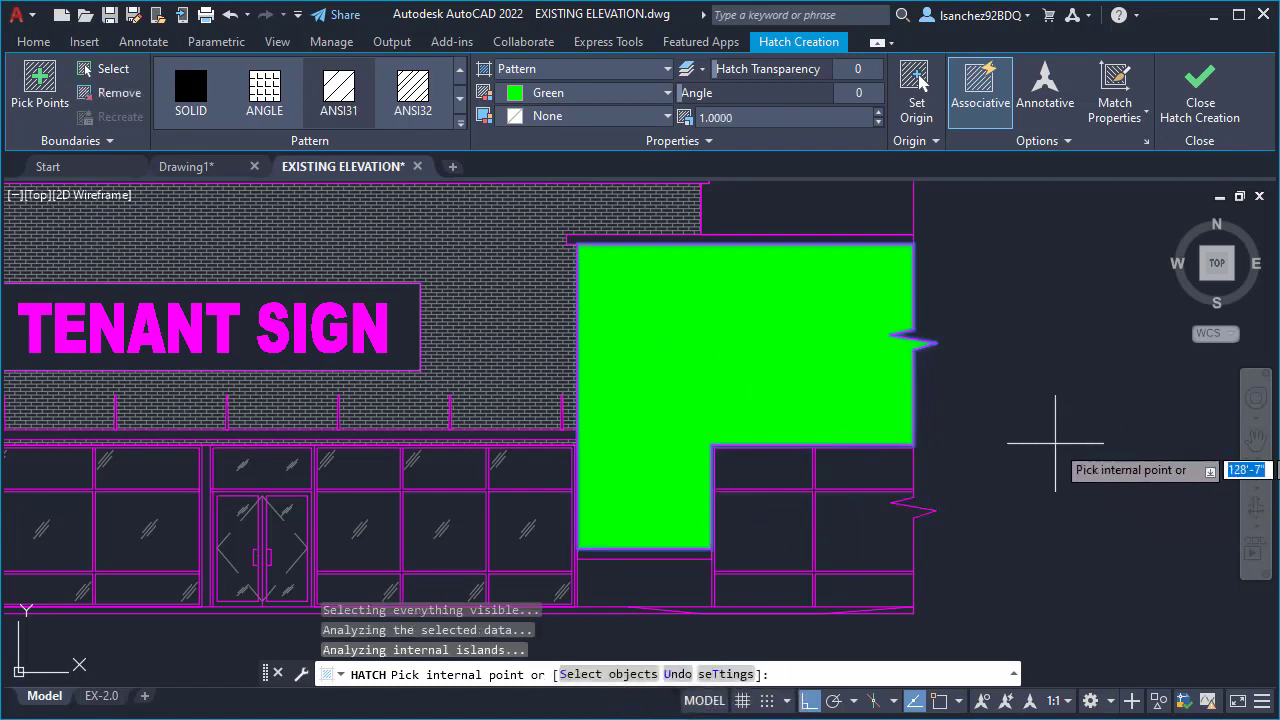
key(Escape)
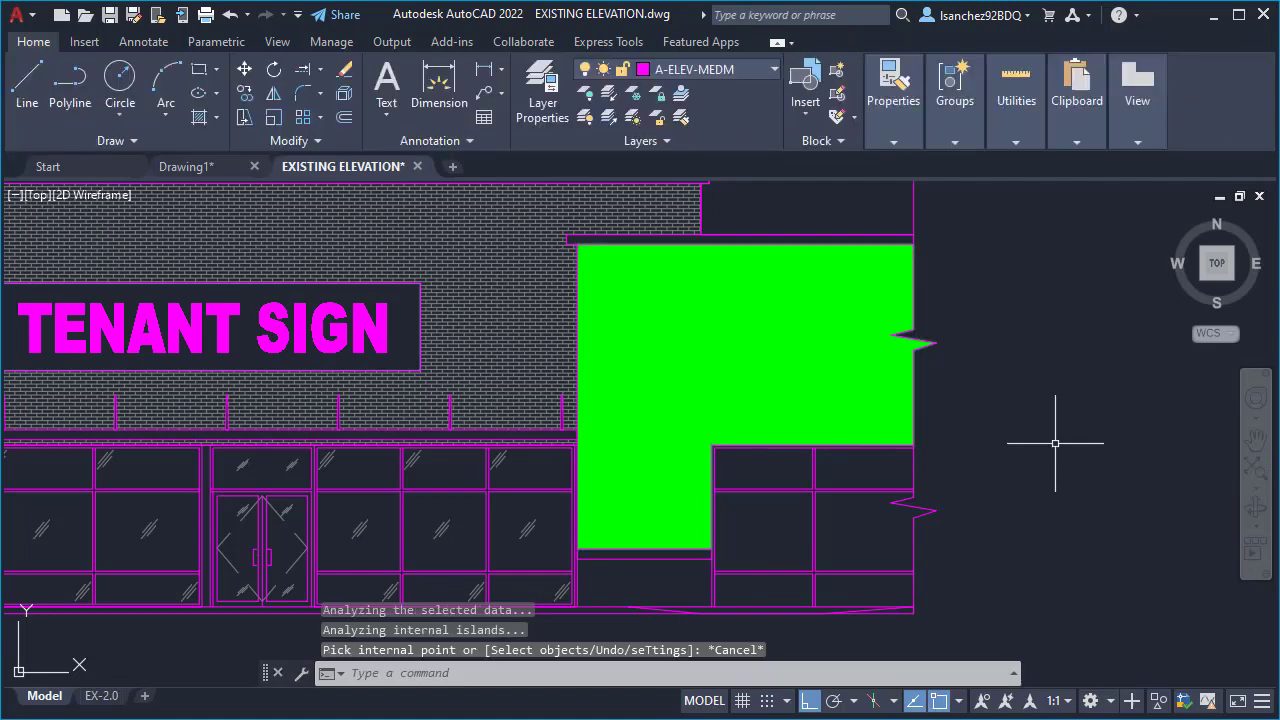
- Browse the predefined hatch patterns available for a new hatch, and leave the Hatch command without applying one
scroll(853, 579, down, 2)
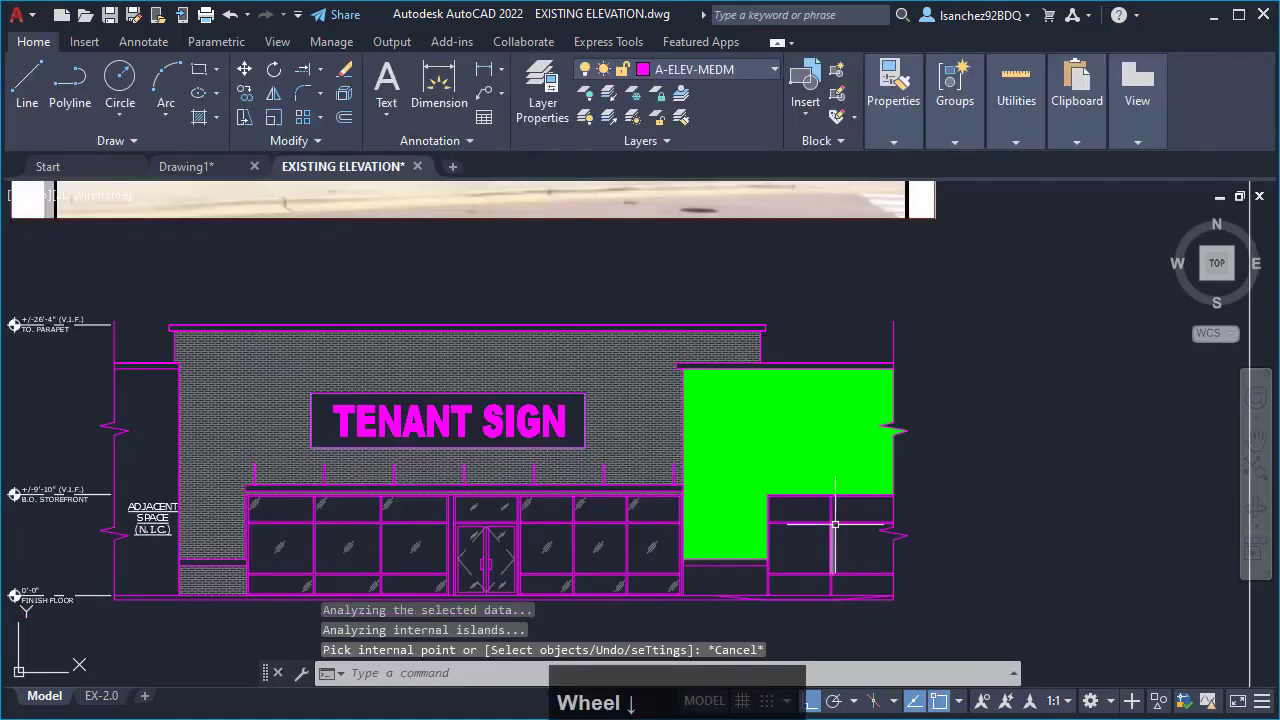
scroll(733, 568, up, 2)
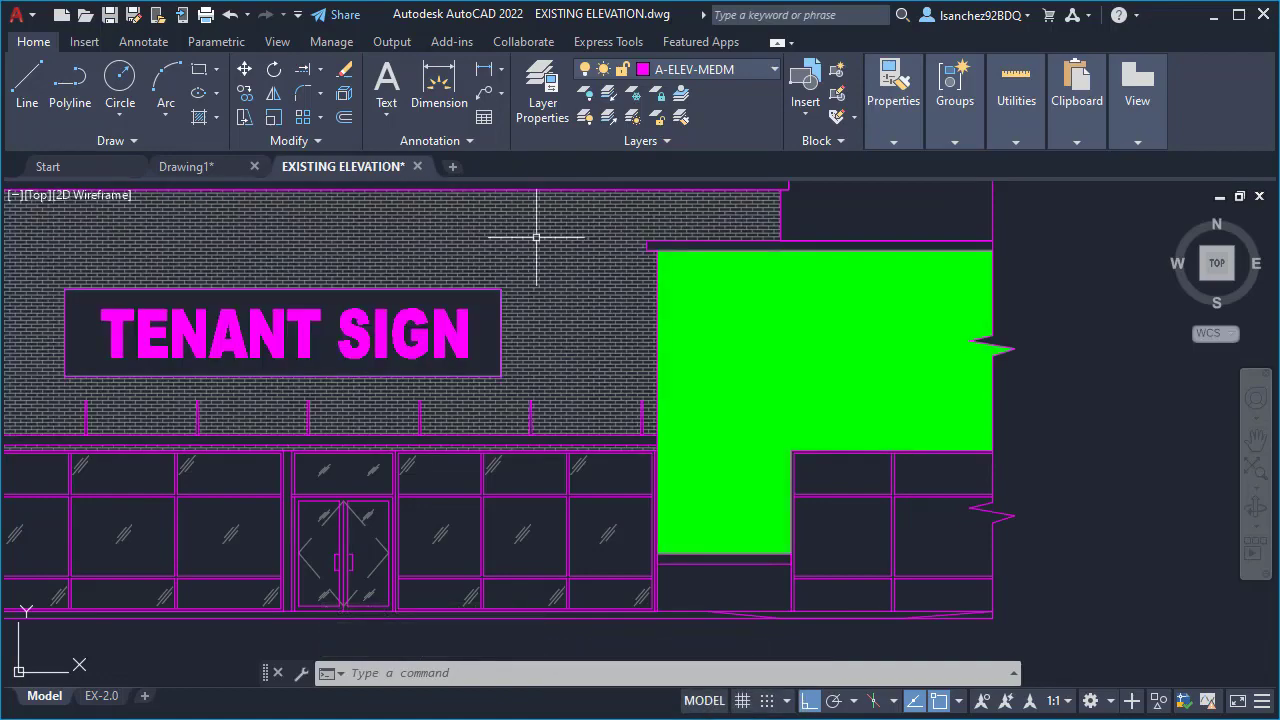
scroll(689, 410, down, 2)
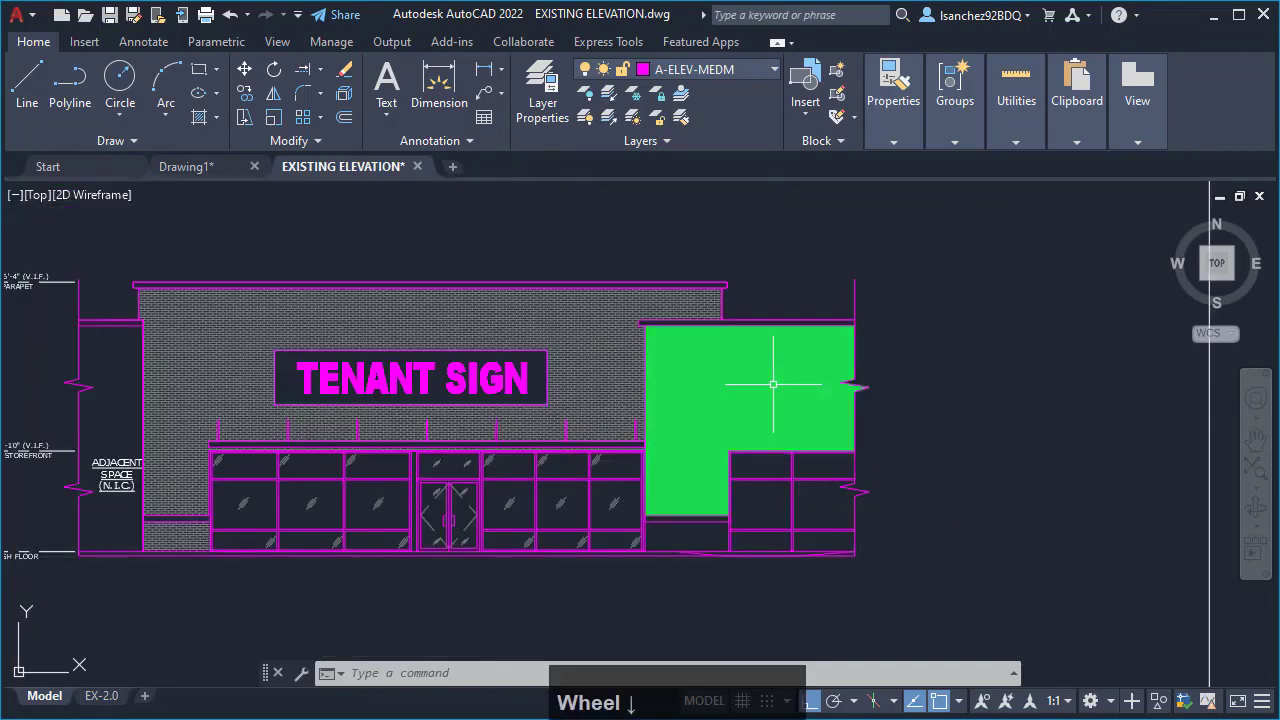
scroll(670, 367, up, 2)
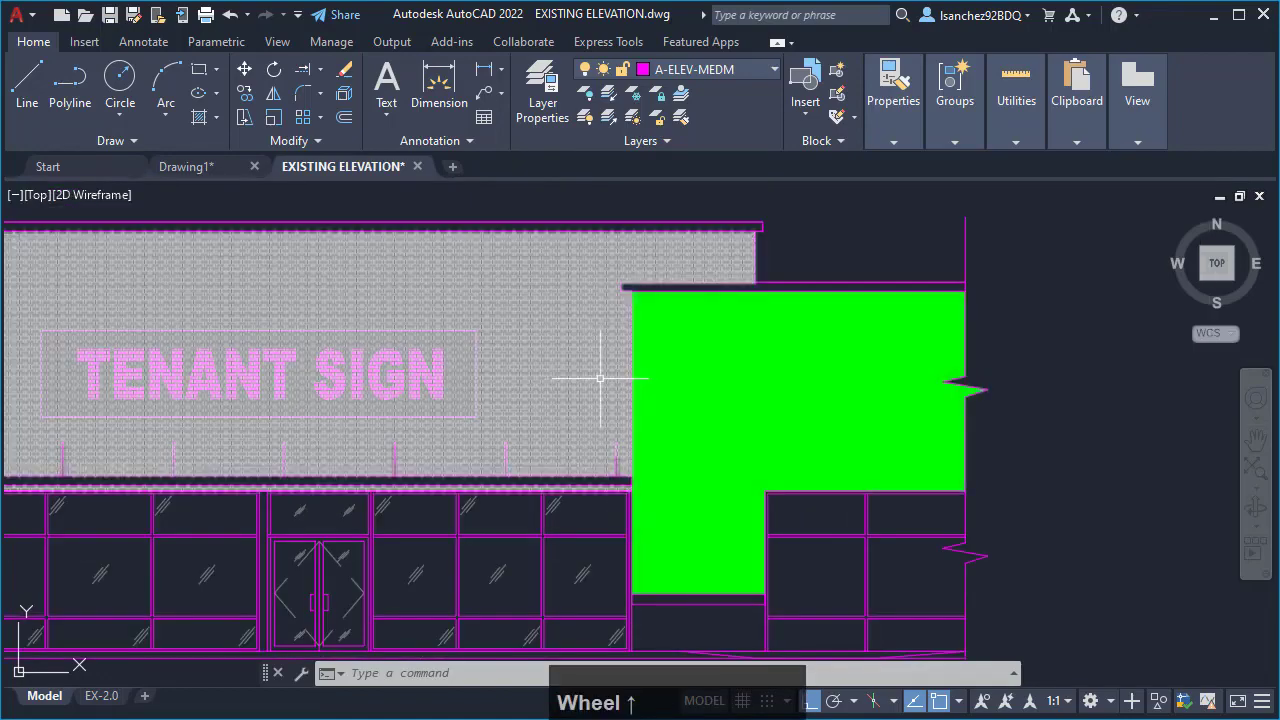
scroll(583, 378, up, 1)
scroll(548, 415, down, 3)
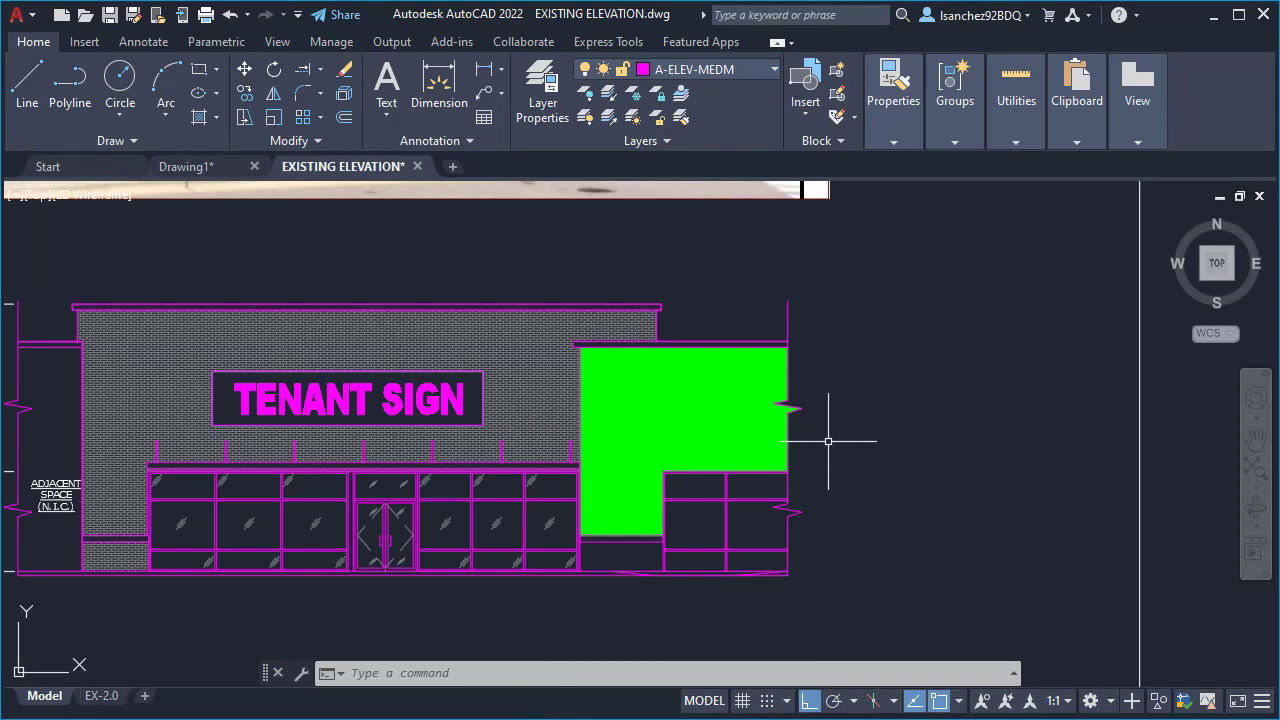
text(H)
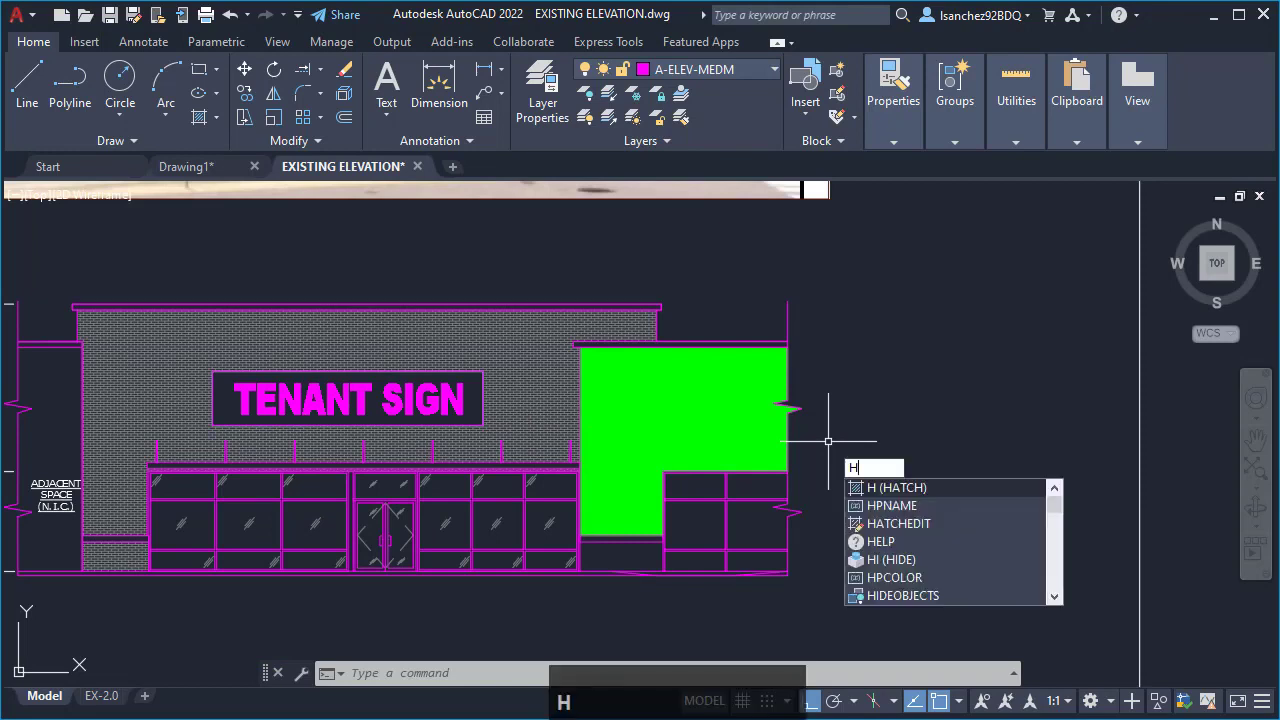
key(Return)
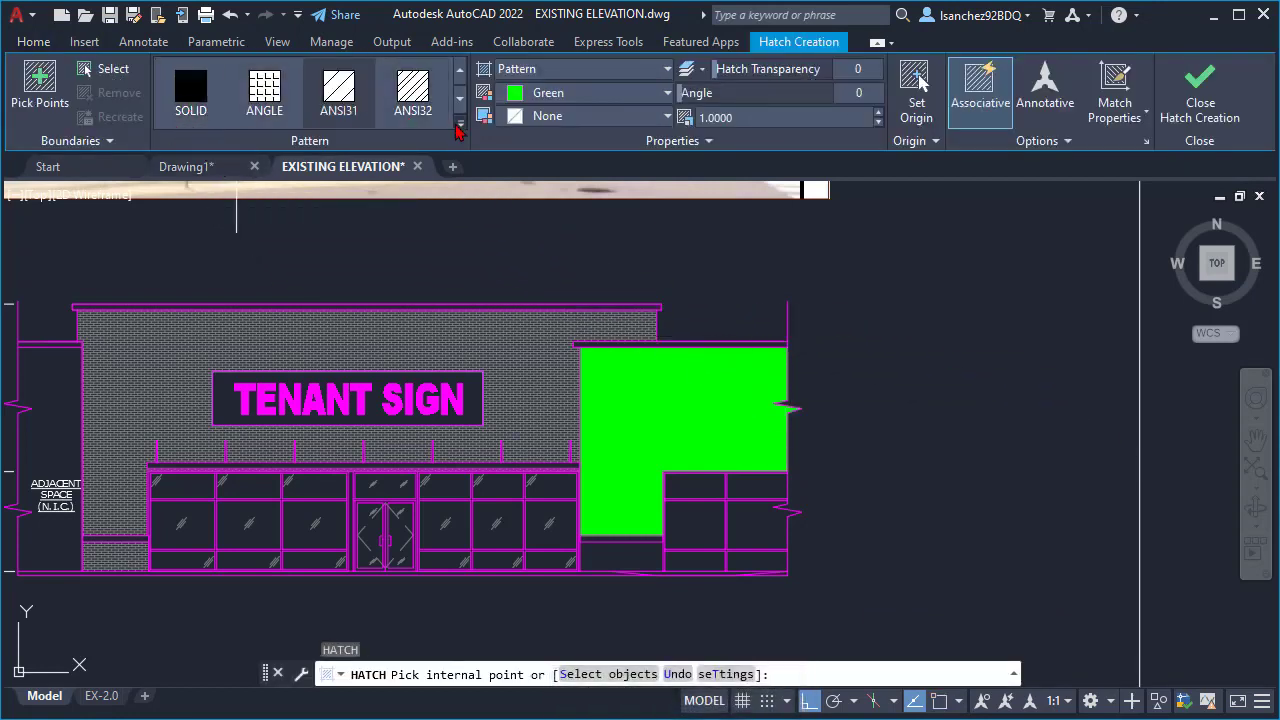
click(461, 123)
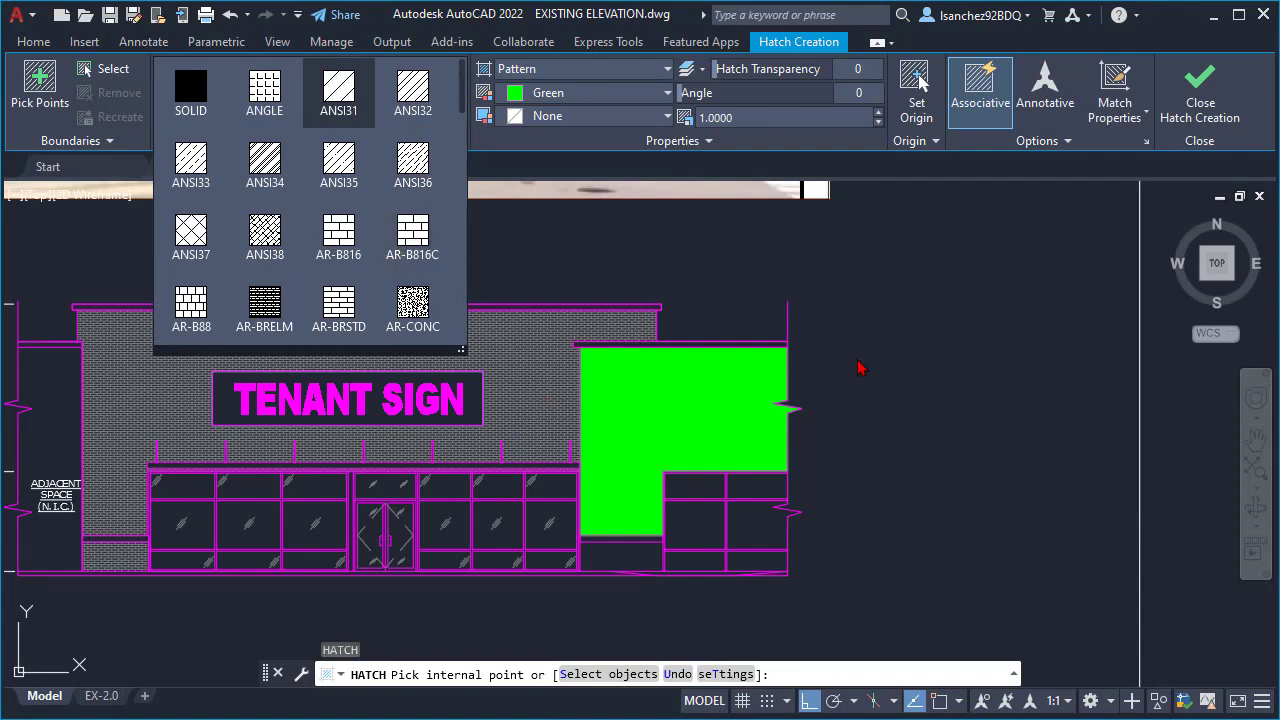
key(Escape)
key(Escape)
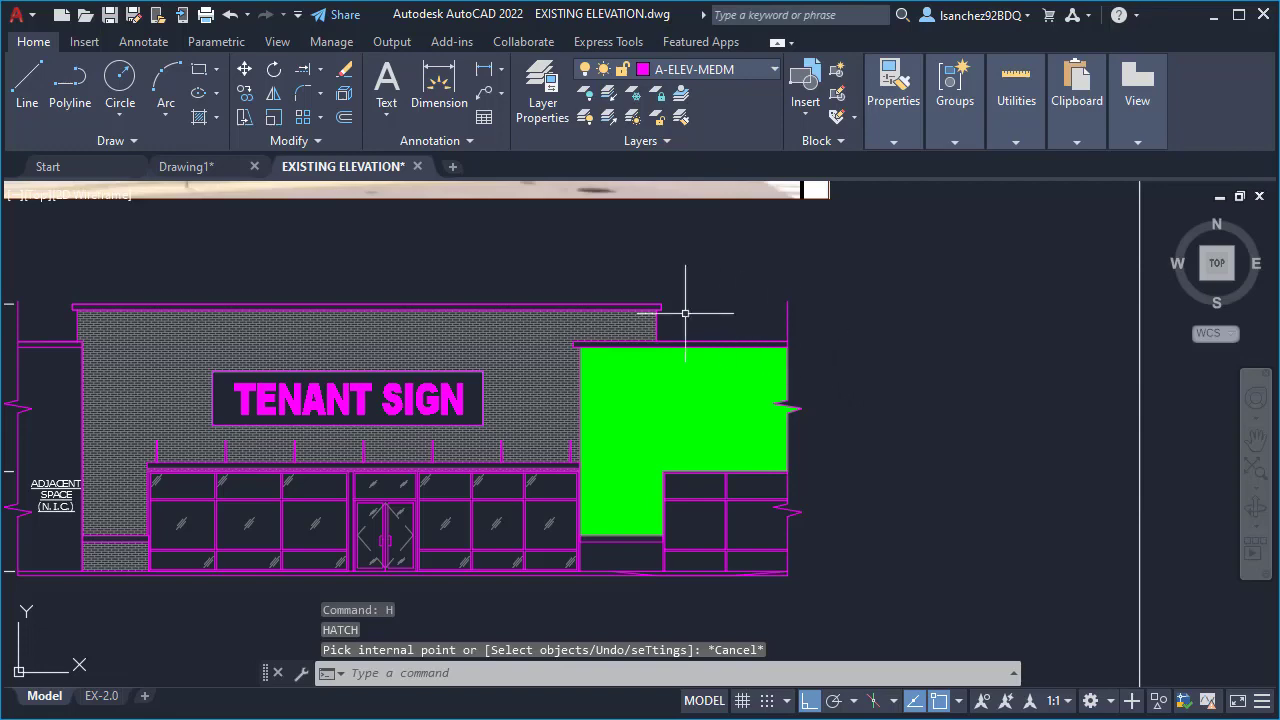
- Match the properties of the main facade's brick hatch onto the green hatch of the adjacent wall
scroll(510, 283, up, 2)
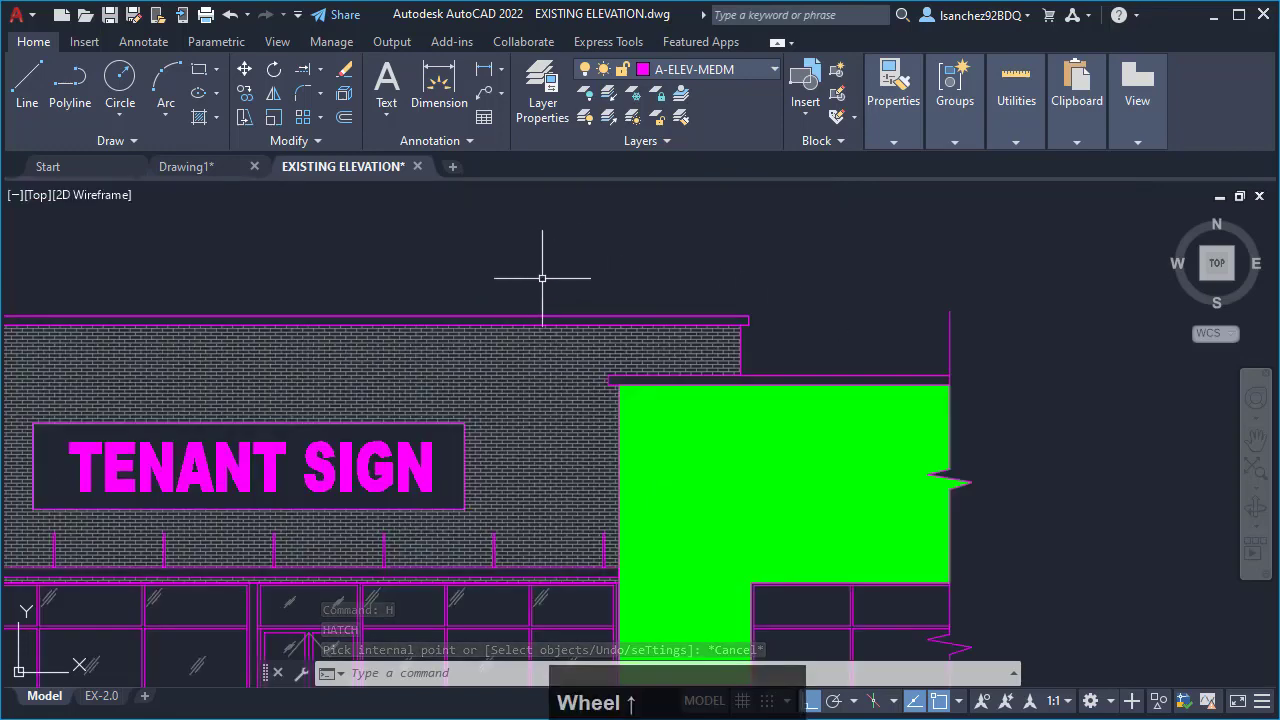
mouse_move(574, 262)
middle_down()
mouse_move(623, 249)
mouse_move(666, 209)
middle_up()
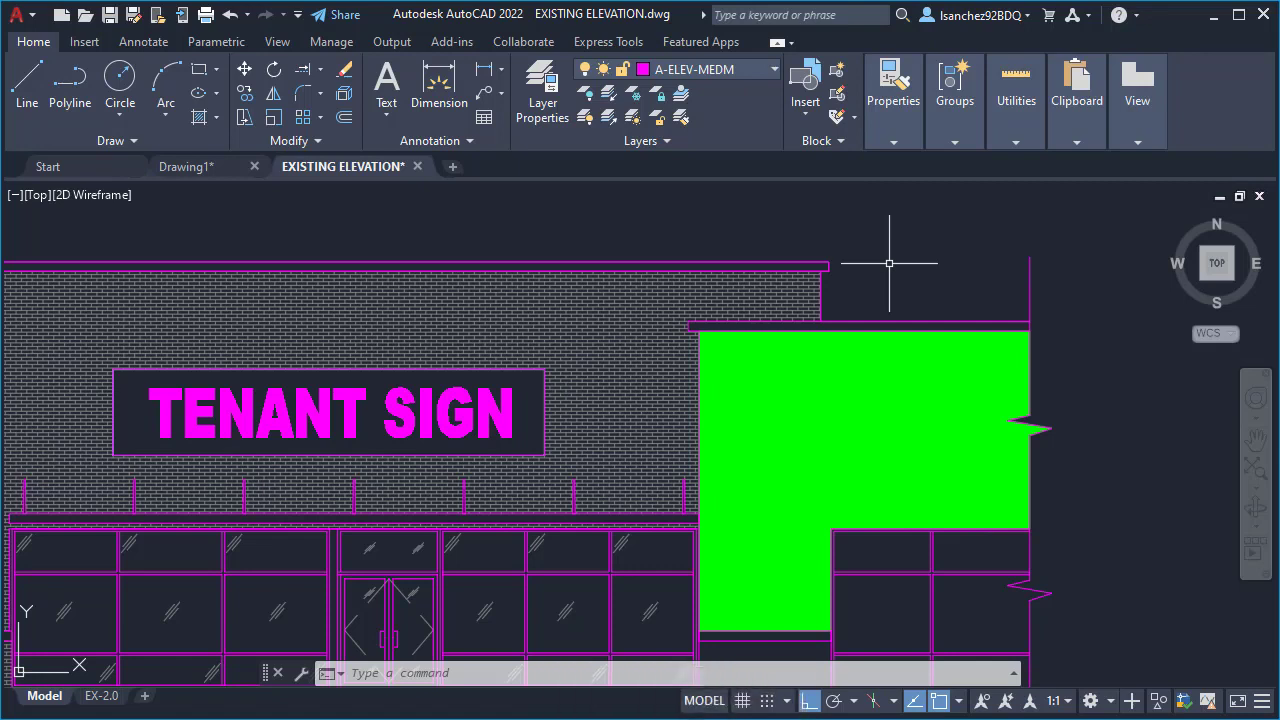
text(M)
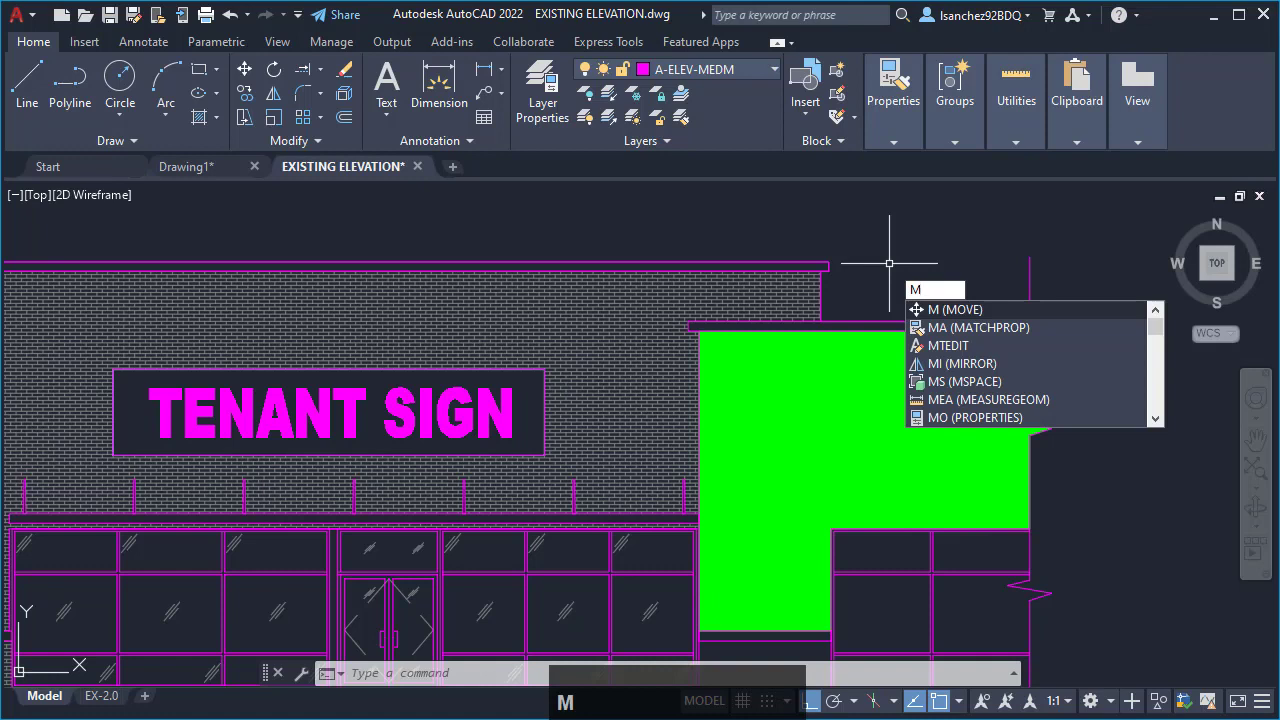
text(A)
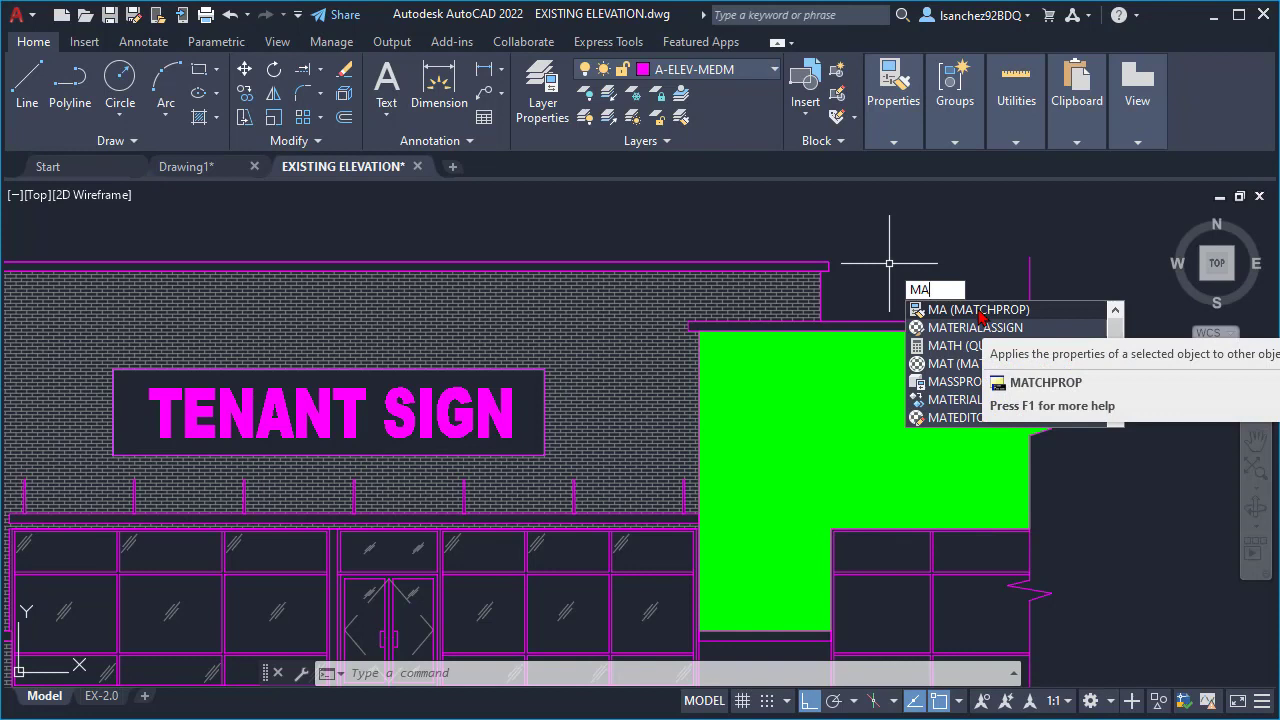
key(Return)
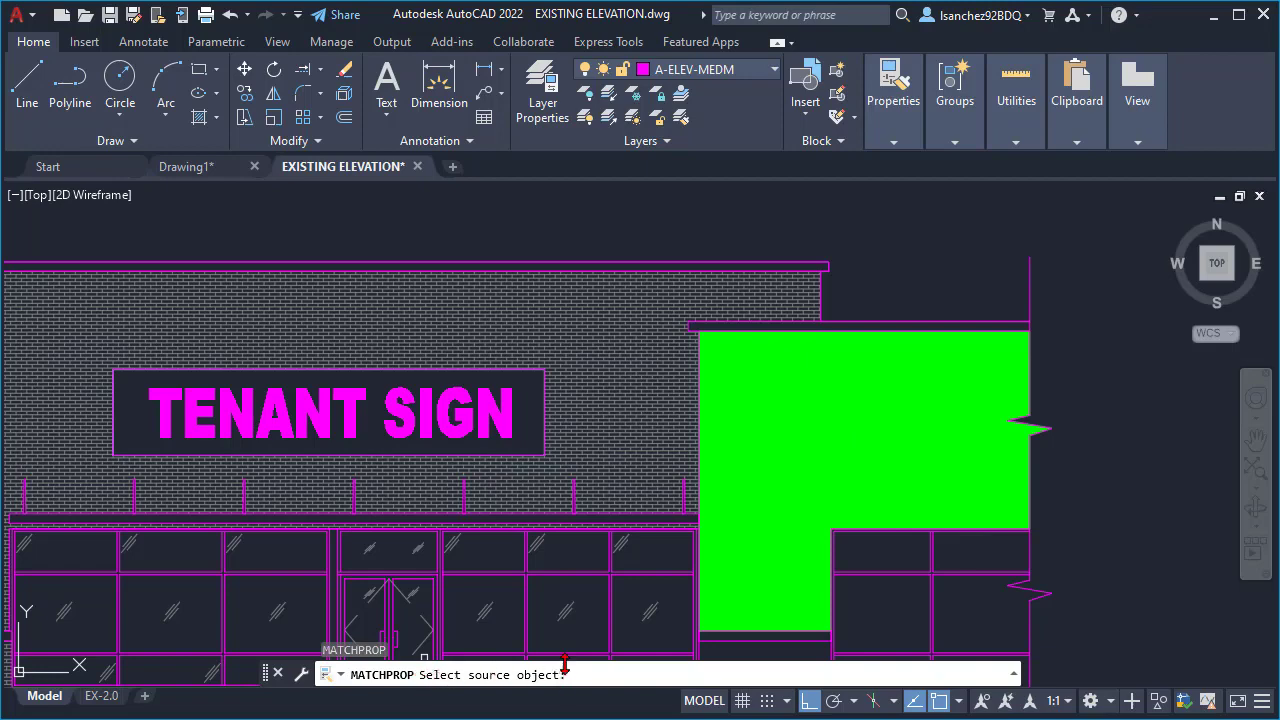
click(617, 317)
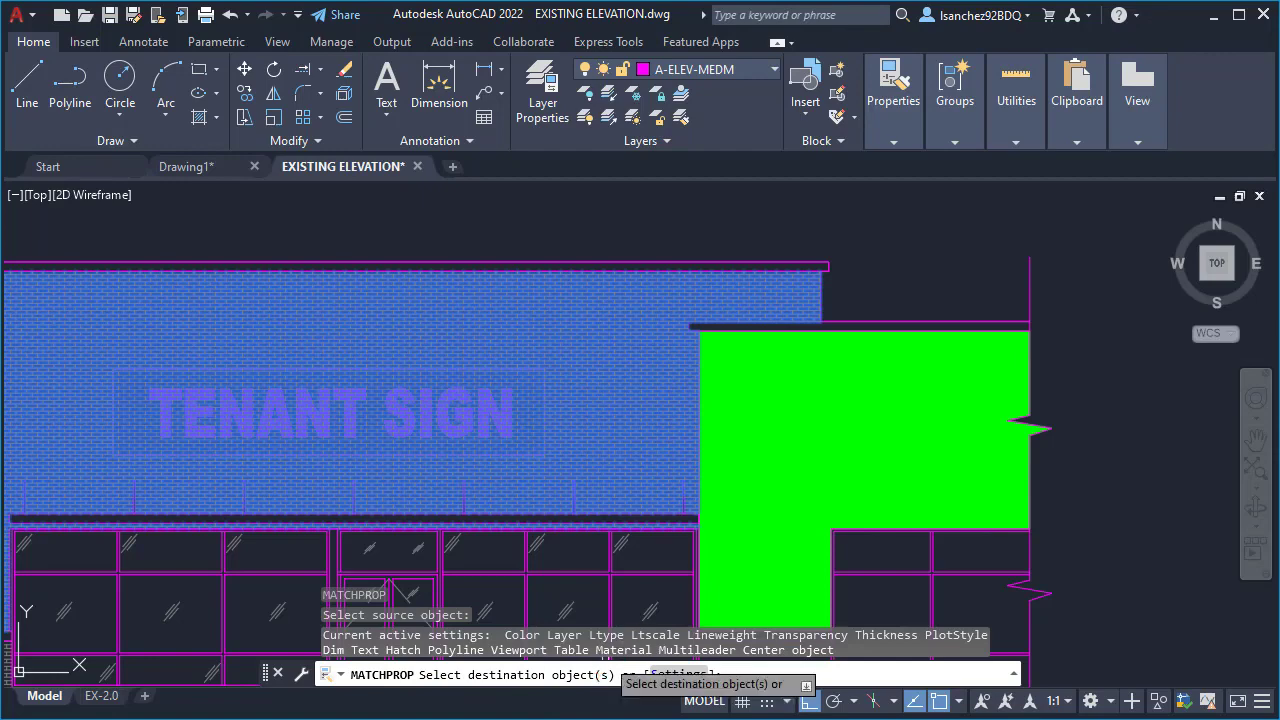
click(908, 372)
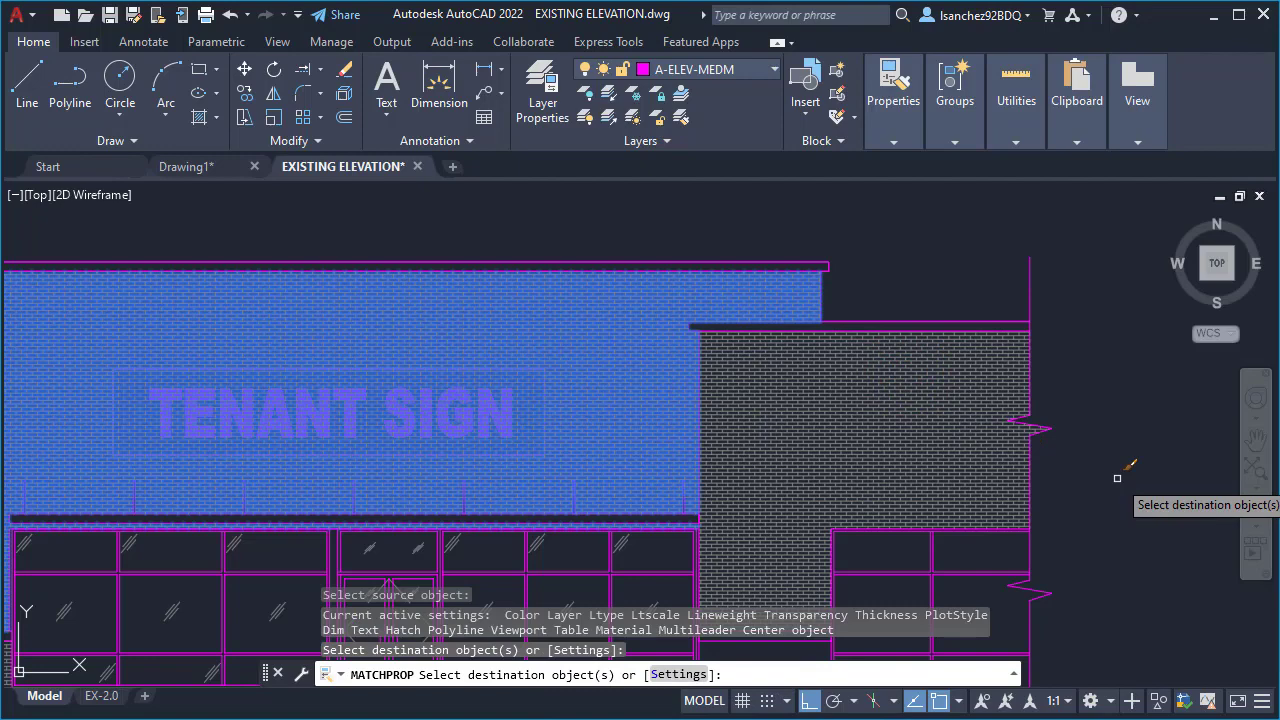
key(Escape)
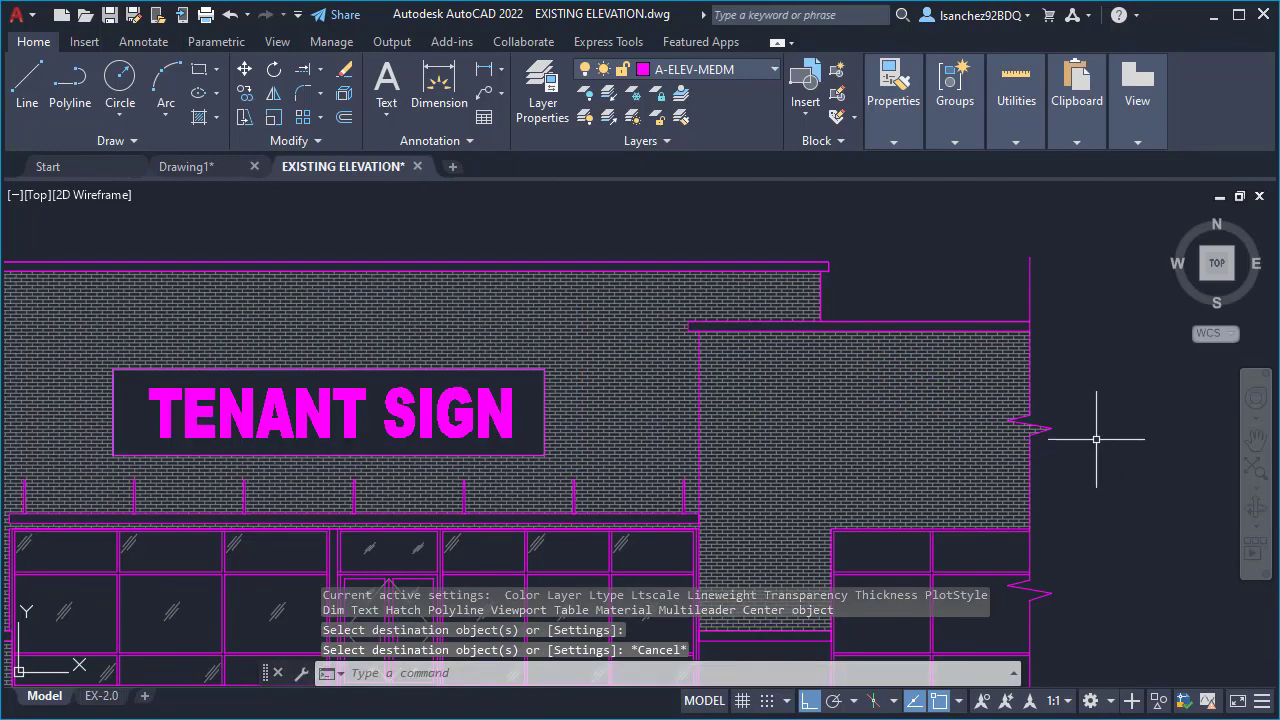
scroll(862, 434, down, 2)
scroll(1006, 555, down, 2)
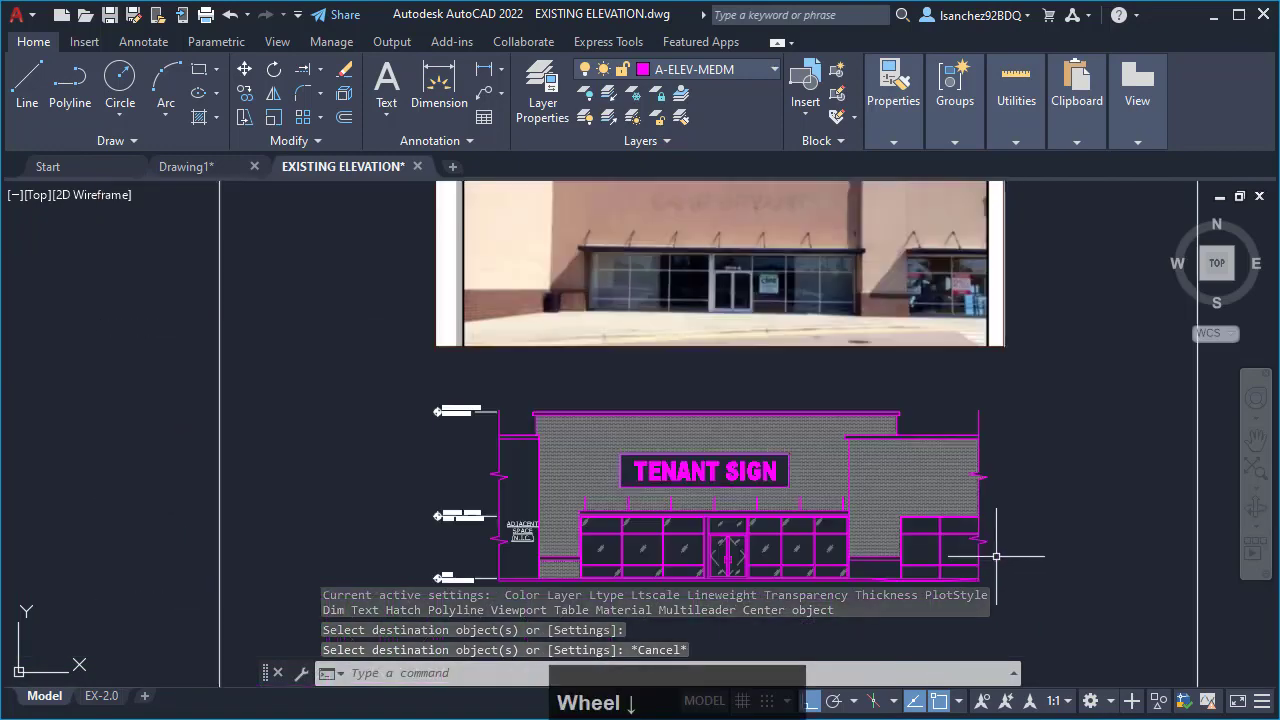
middle_drag(1006, 551, 992, 525)
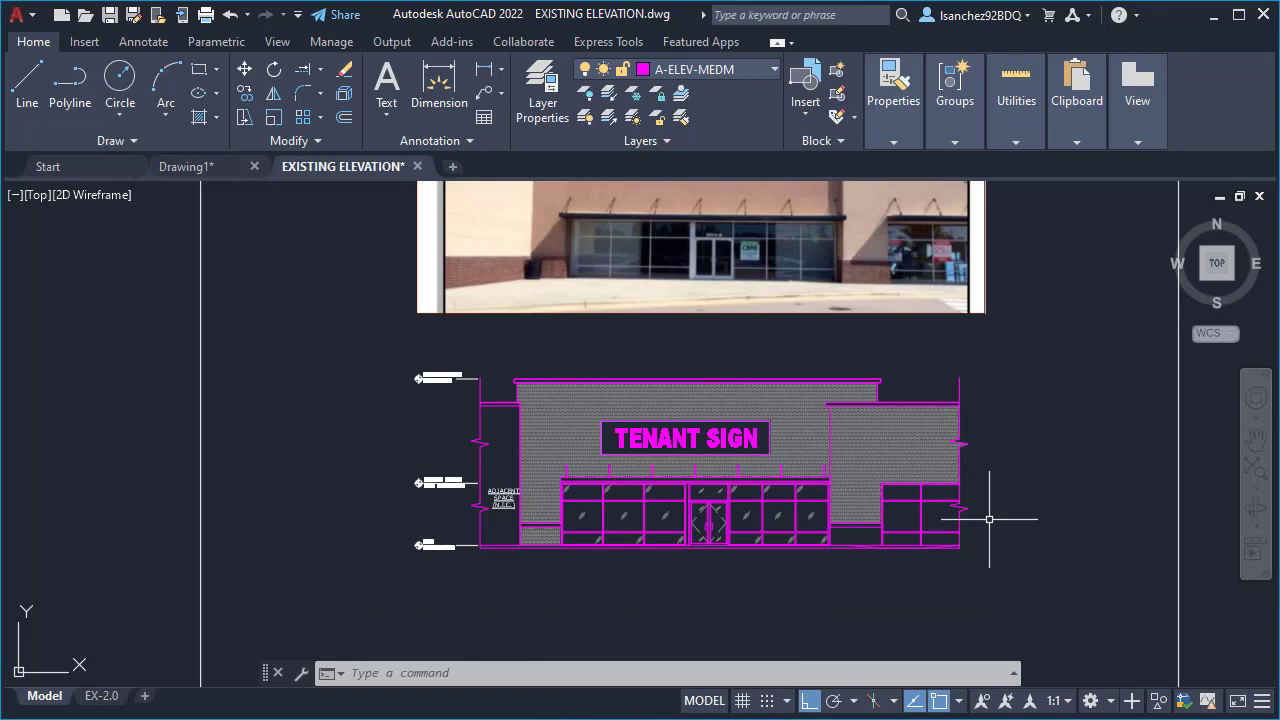
click(954, 105)
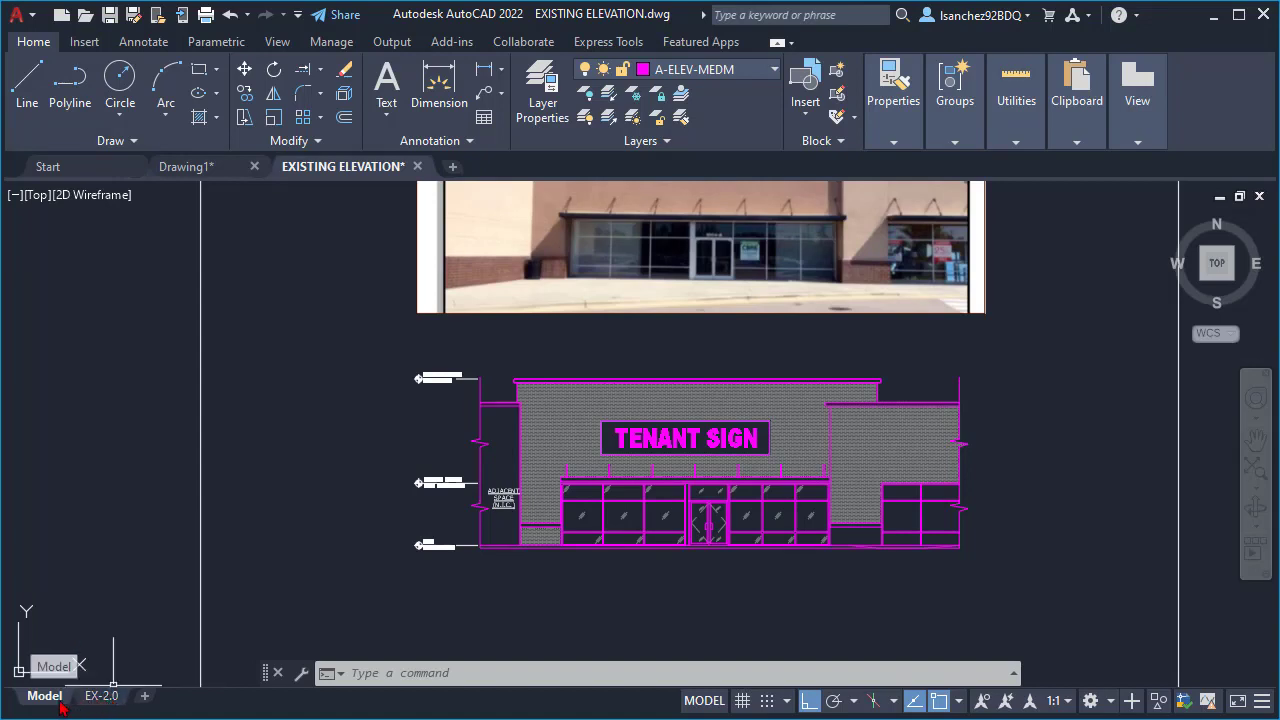
mouse_move(94, 701)
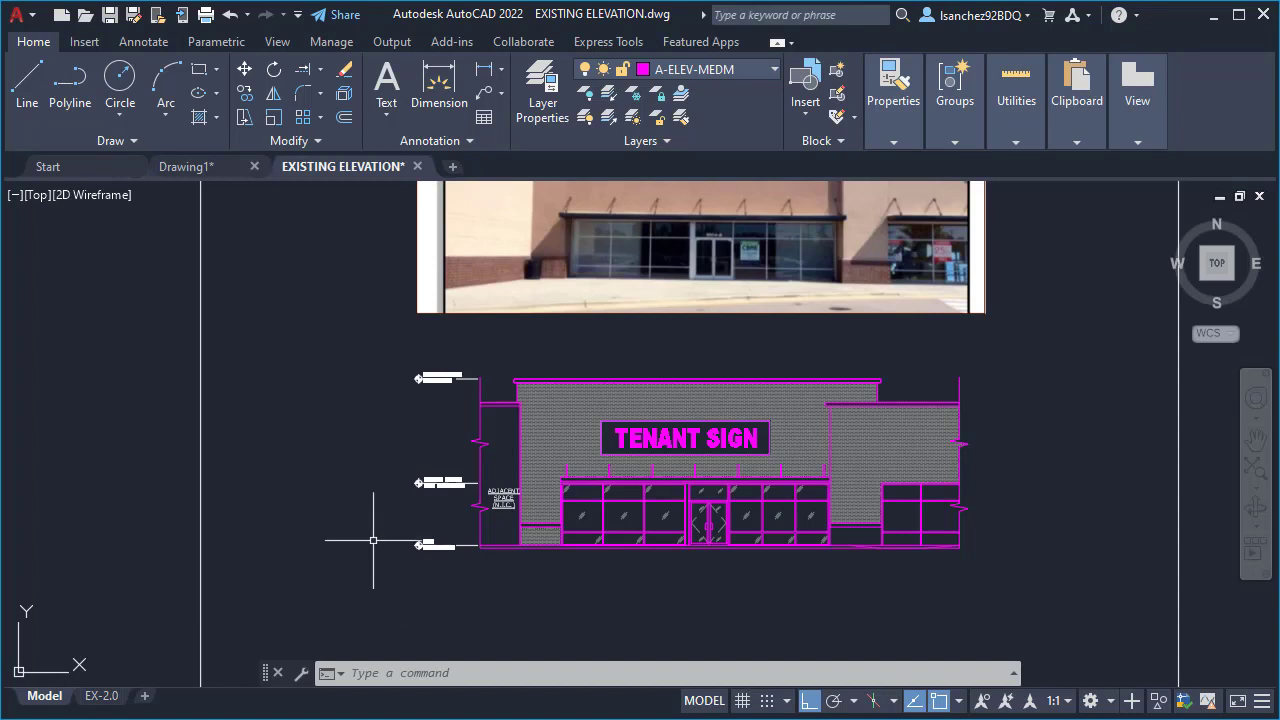
scroll(370, 538, down, 2)
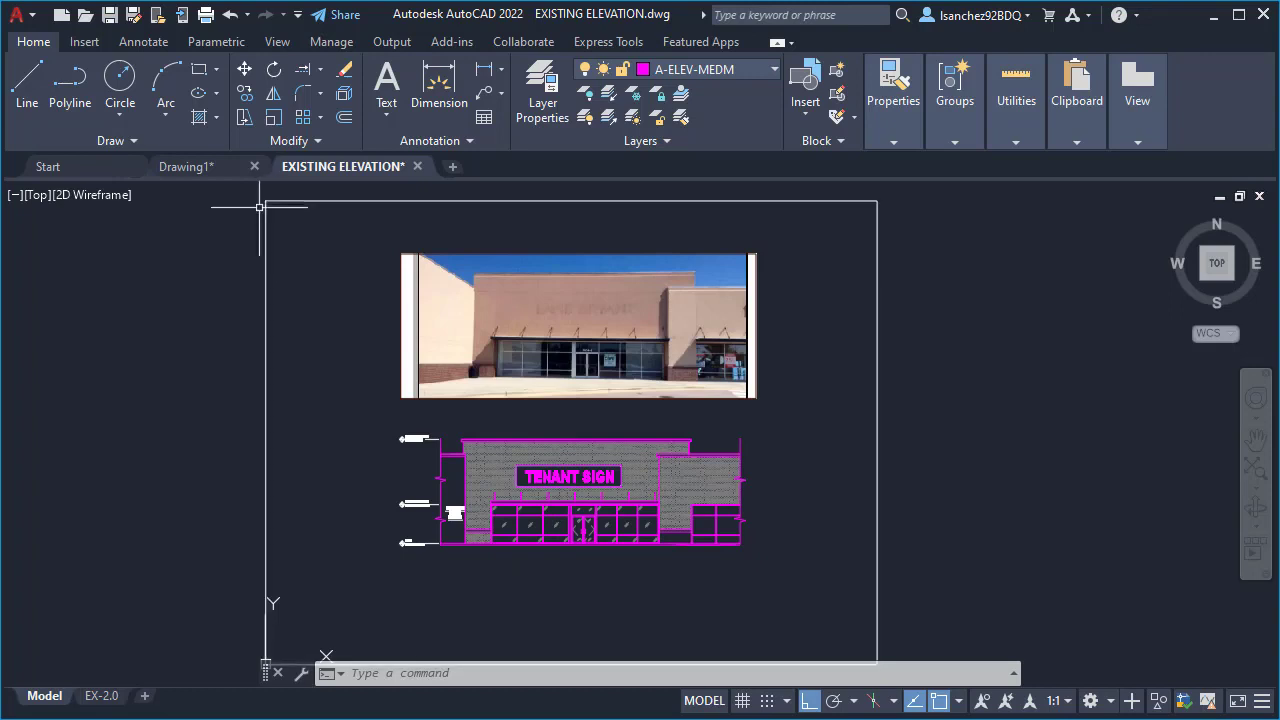
- Look at the model space of Drawing1, and return to the EXISTING ELEVATION drawing
mouse_move(193, 177)
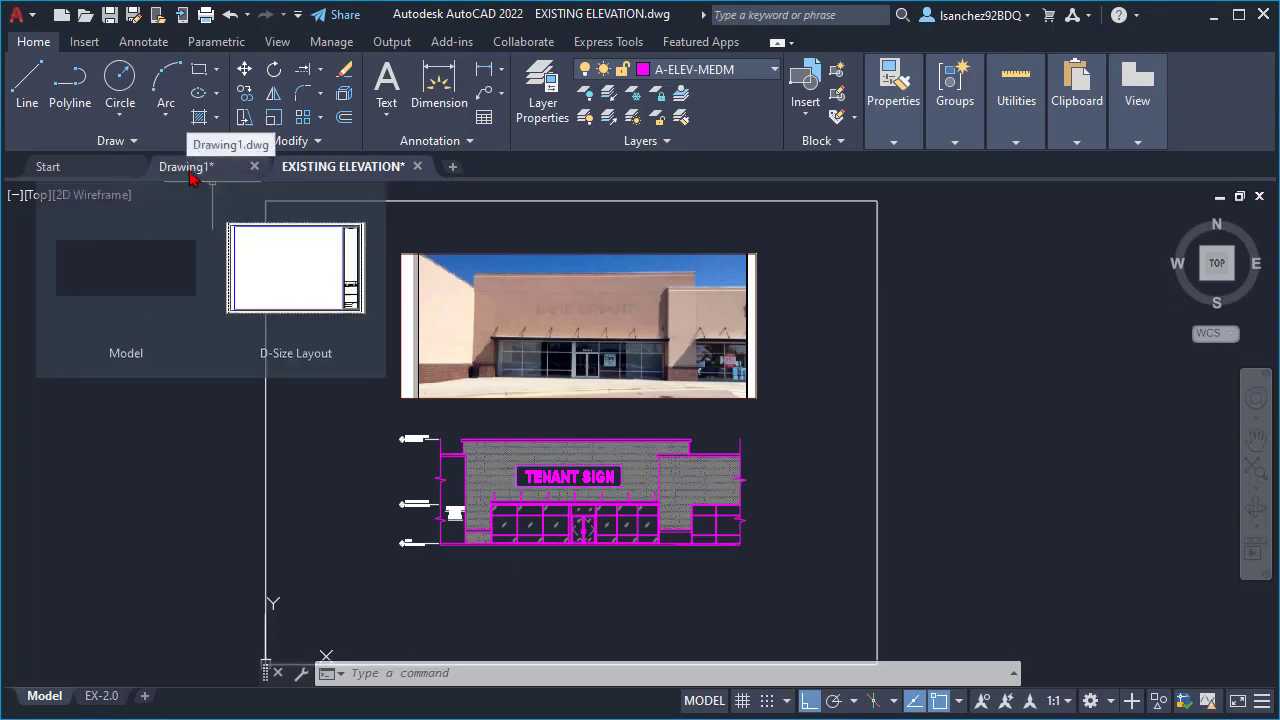
click(193, 177)
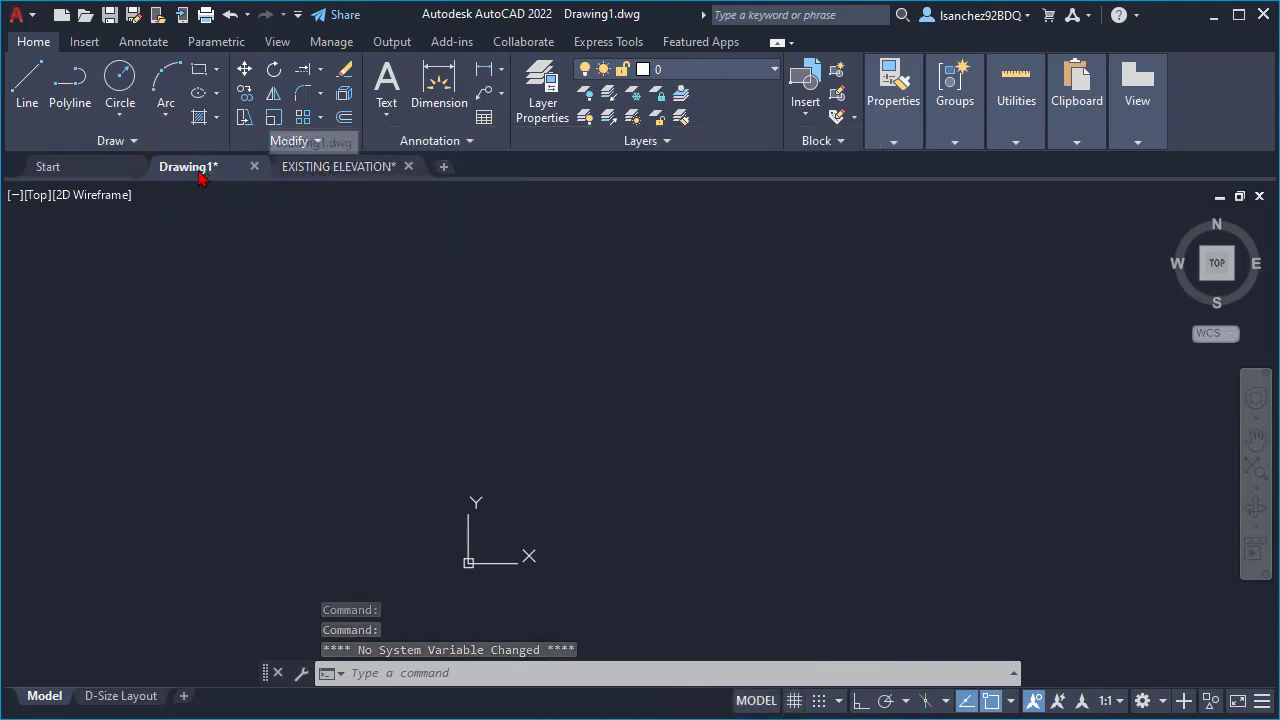
mouse_move(200, 168)
click(245, 350)
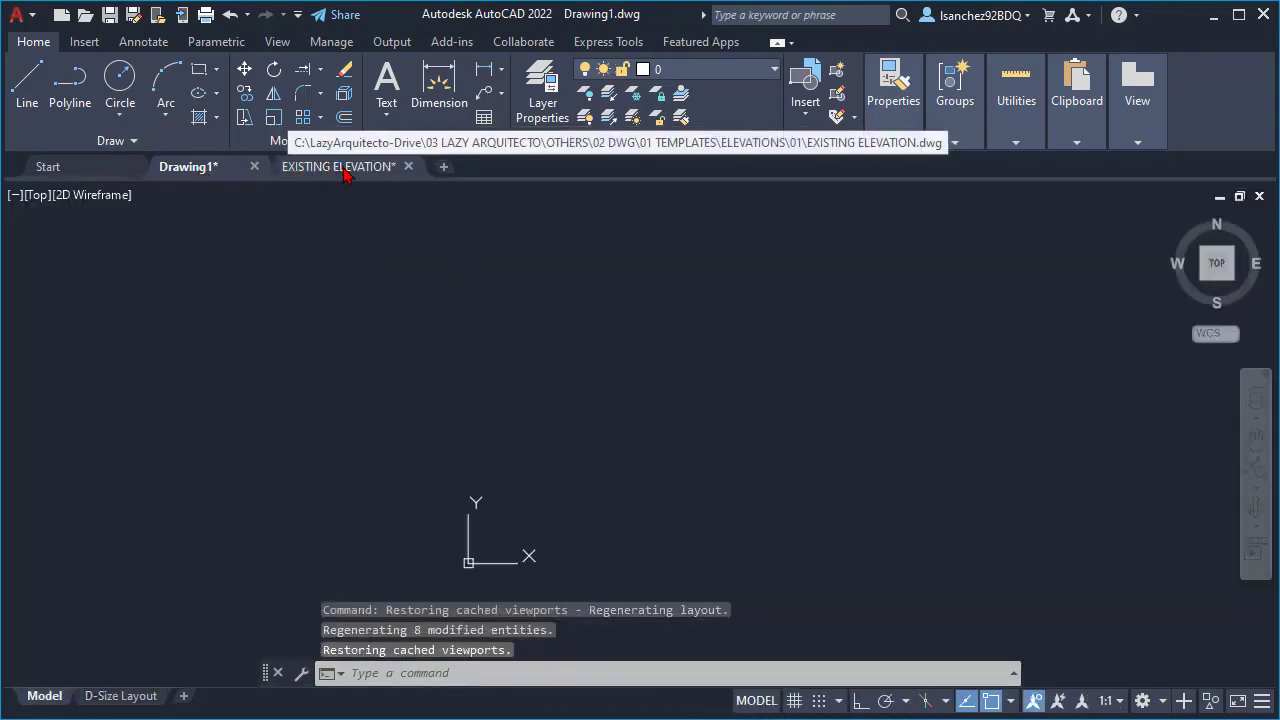
click(335, 170)
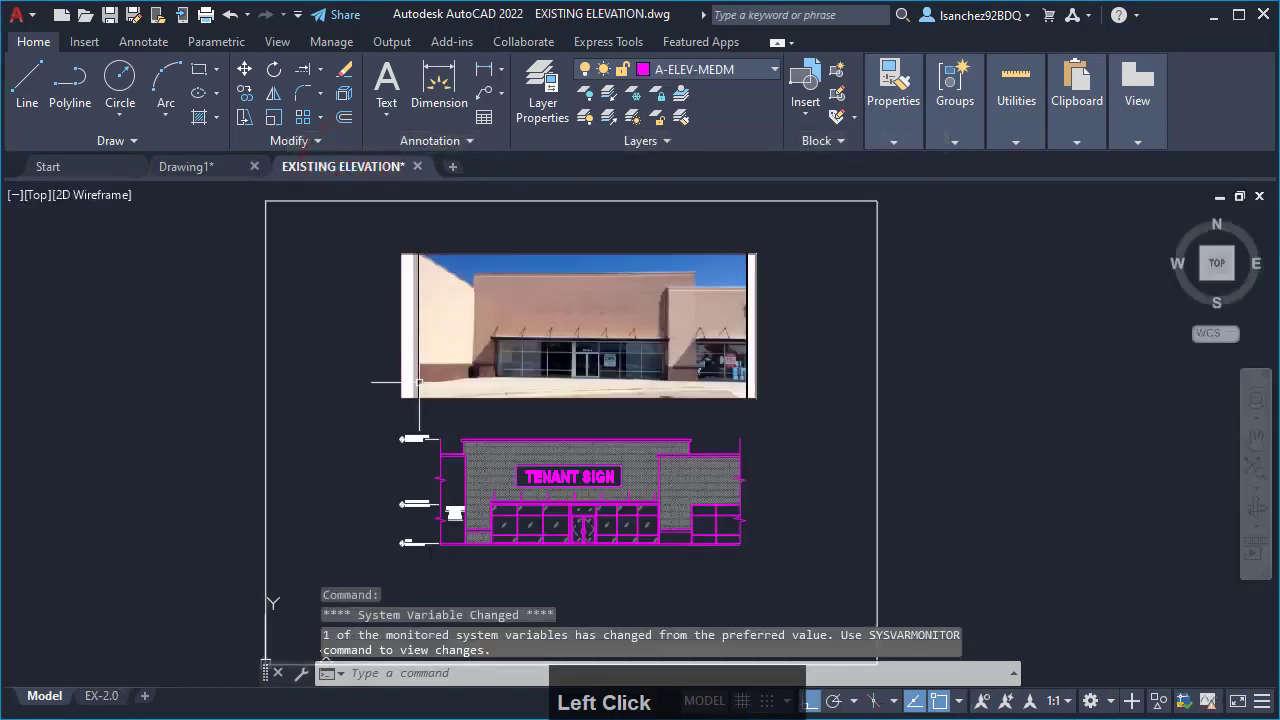
- Select the whole elevation below the reference photo, including its level markers, and copy it to the clipboard
click(373, 424)
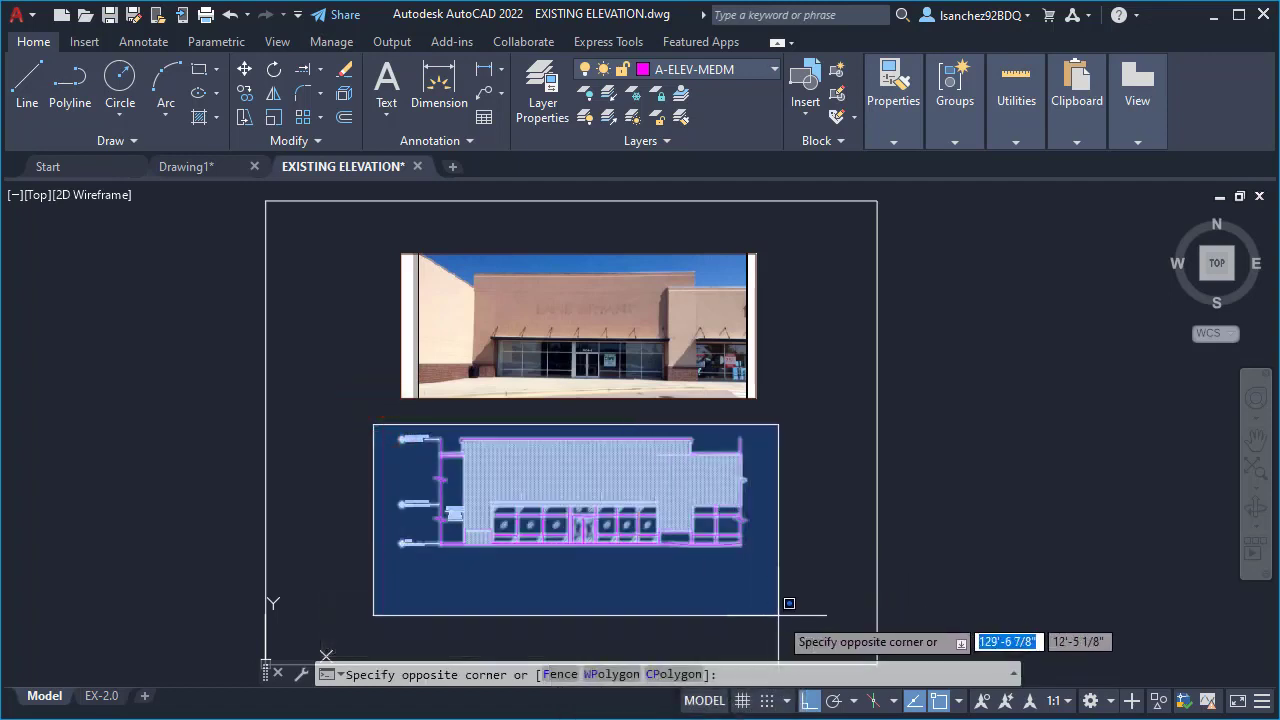
click(382, 430)
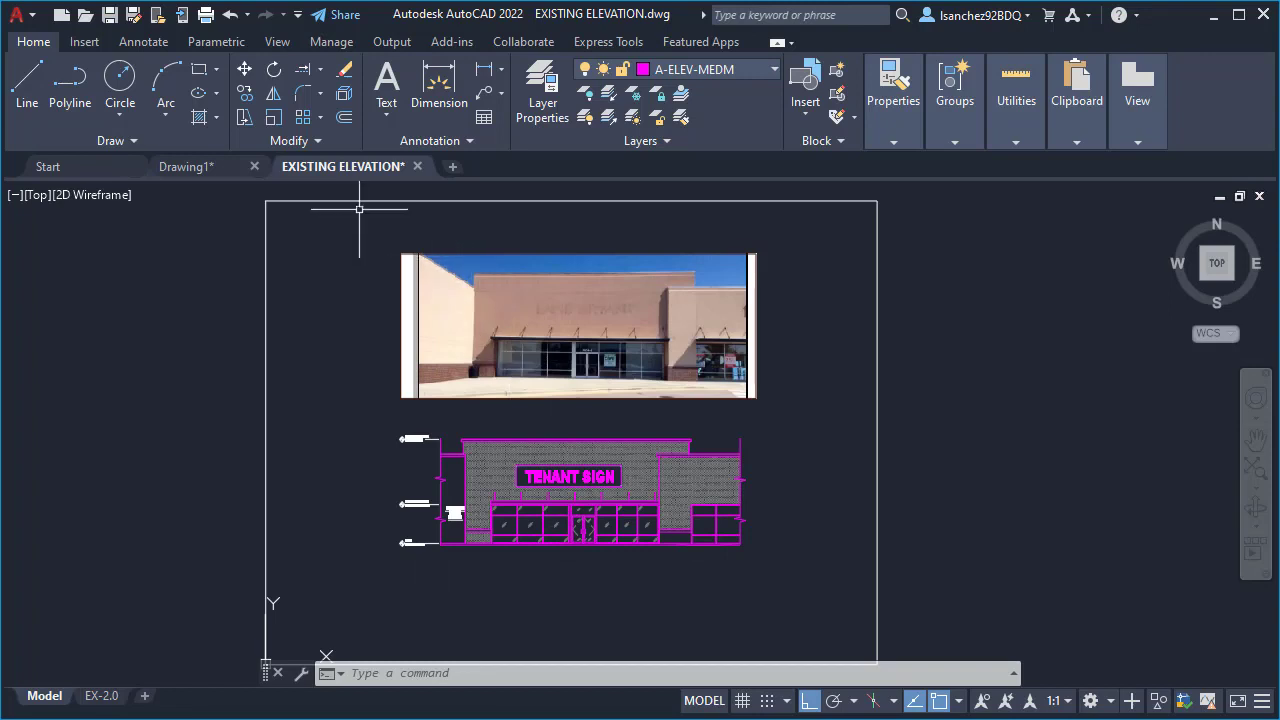
mouse_move(354, 179)
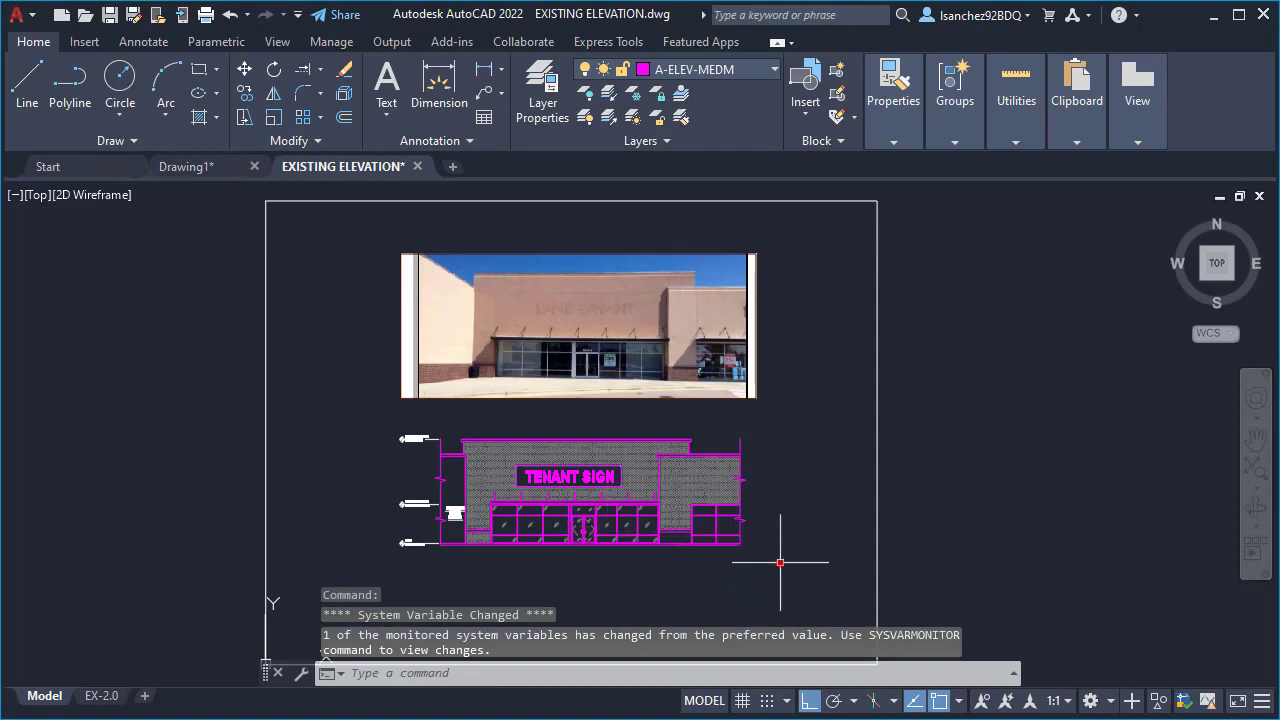
click(781, 562)
click(366, 413)
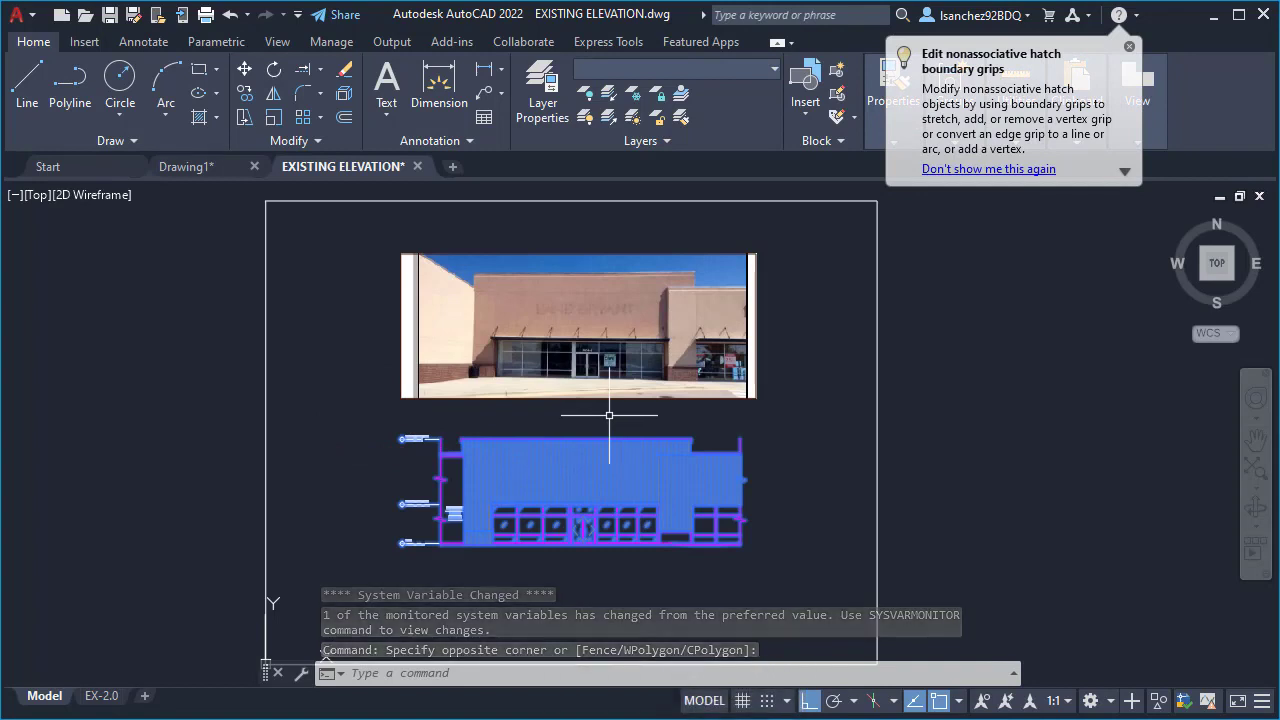
key(ctrl)
key(ctrl+c)
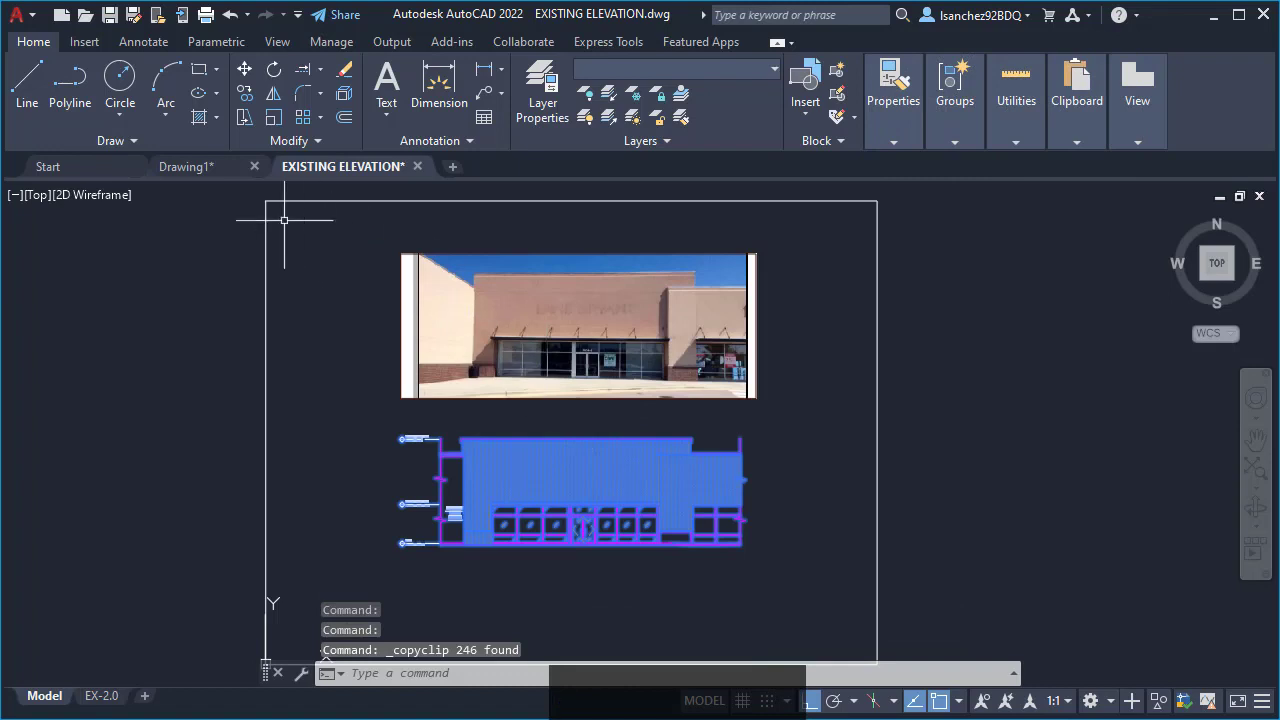
- Switch to Drawing1 and activate its model space, with an empty area in view
click(200, 166)
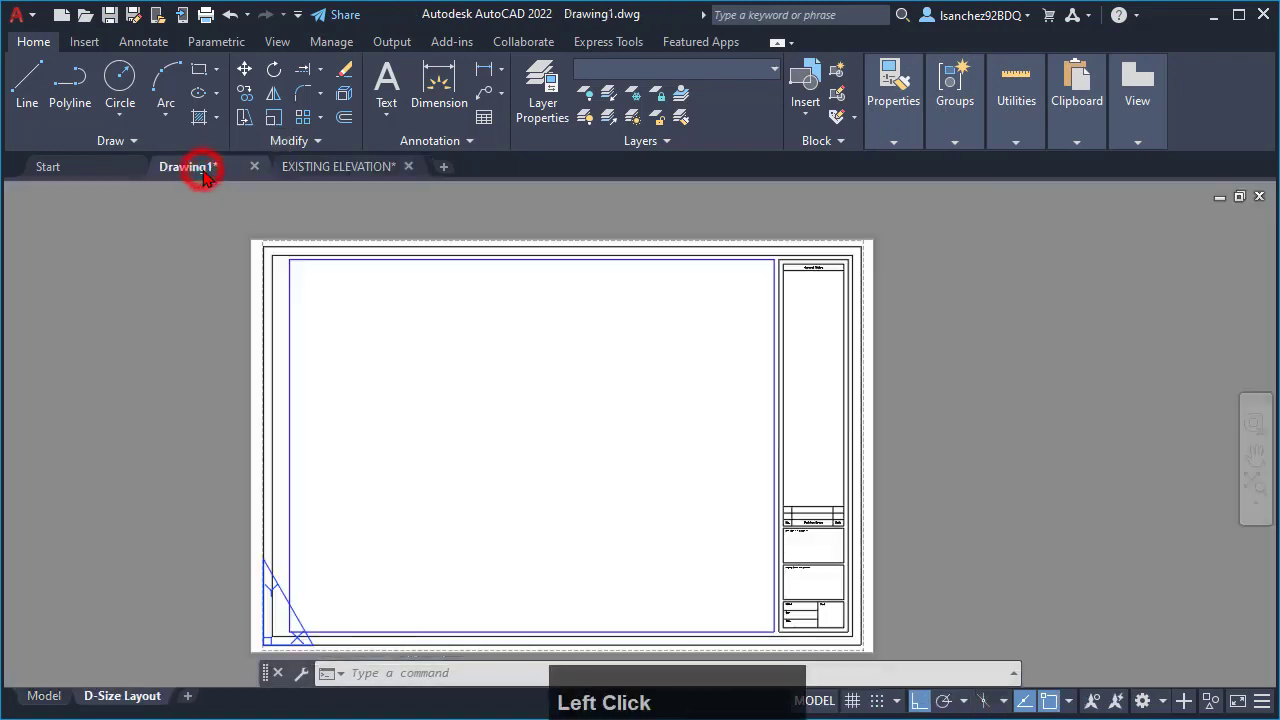
click(45, 697)
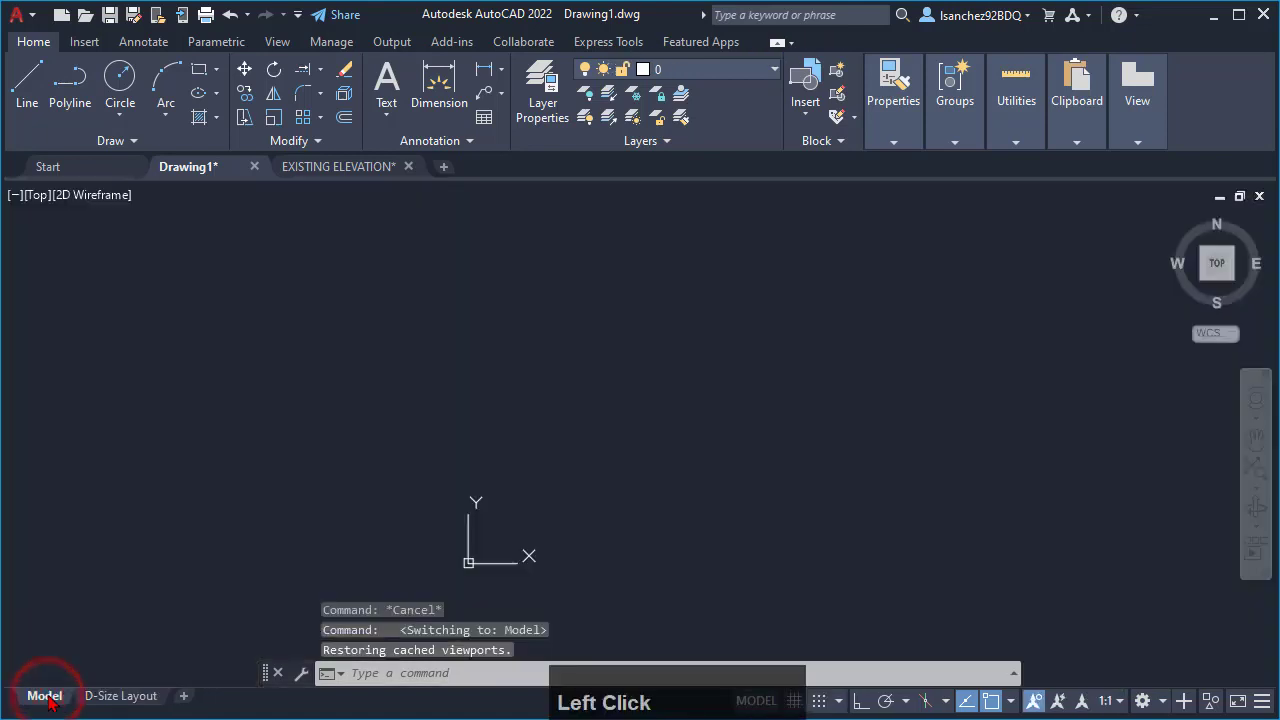
scroll(274, 571, down, 6)
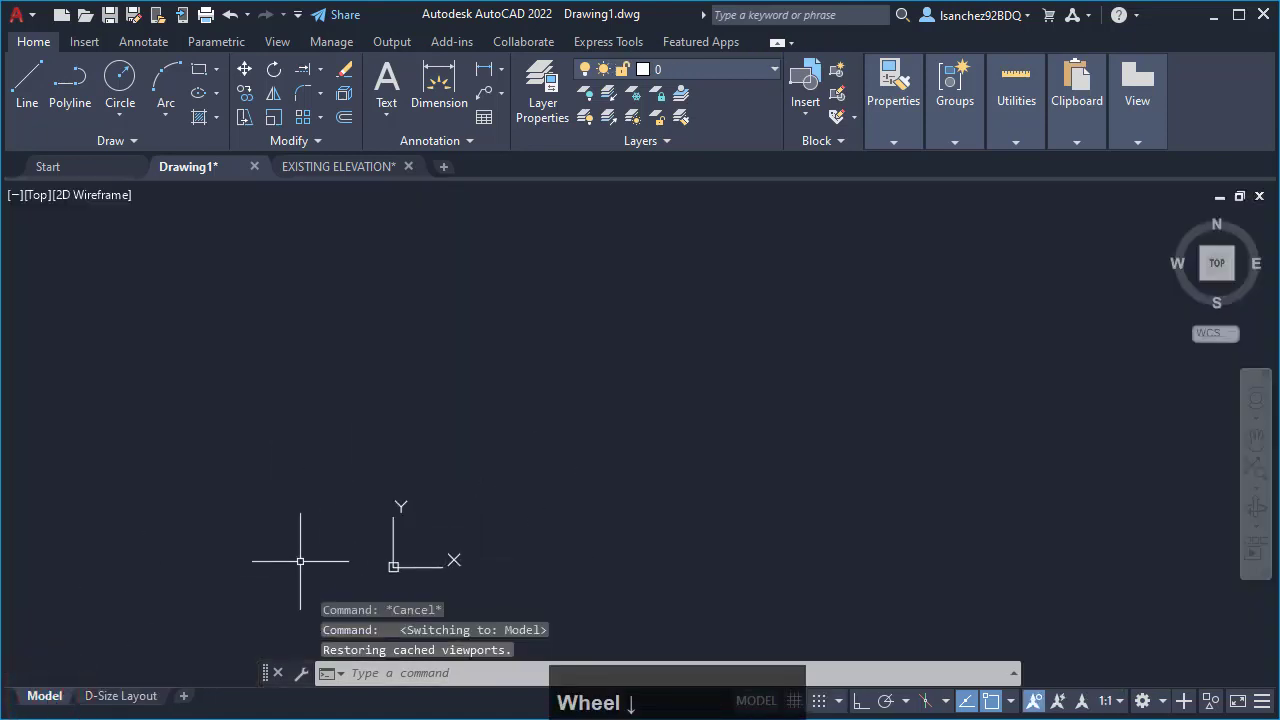
middle_drag(513, 442, 468, 500)
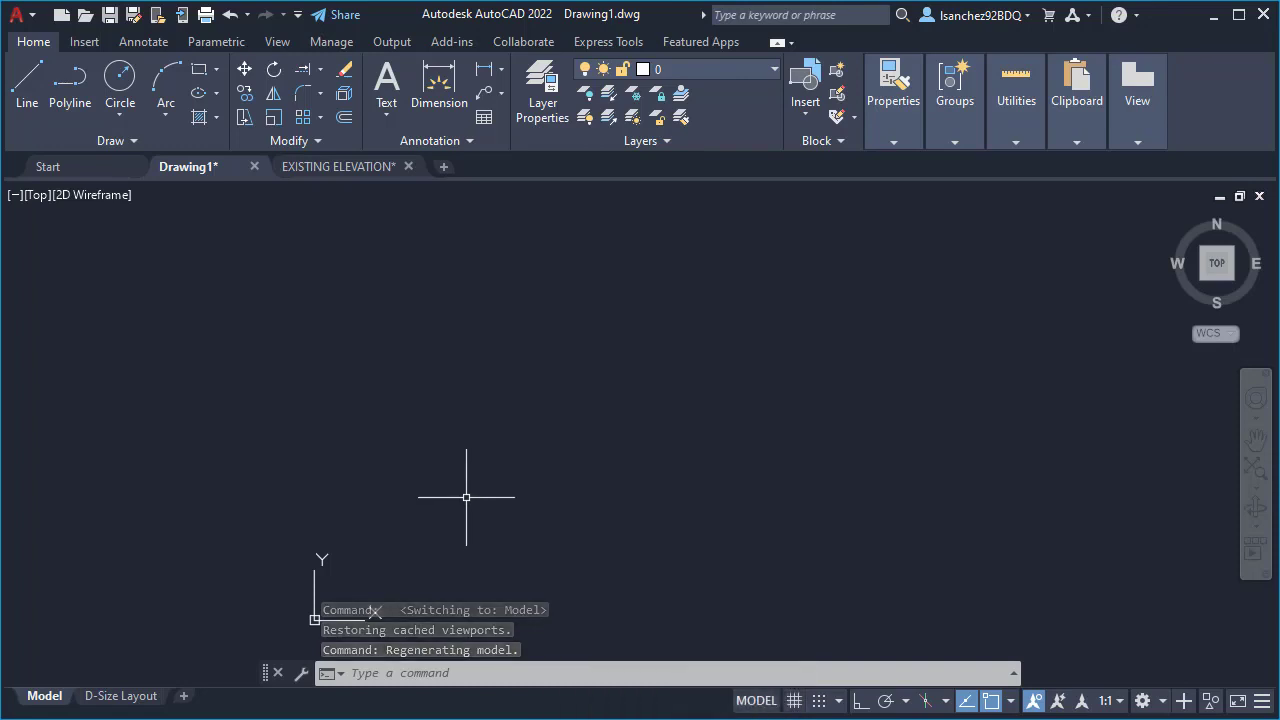
- Paste the copied elevation into Drawing1's model space, placing it just above and to the right of the origin
key(ctrl+v)
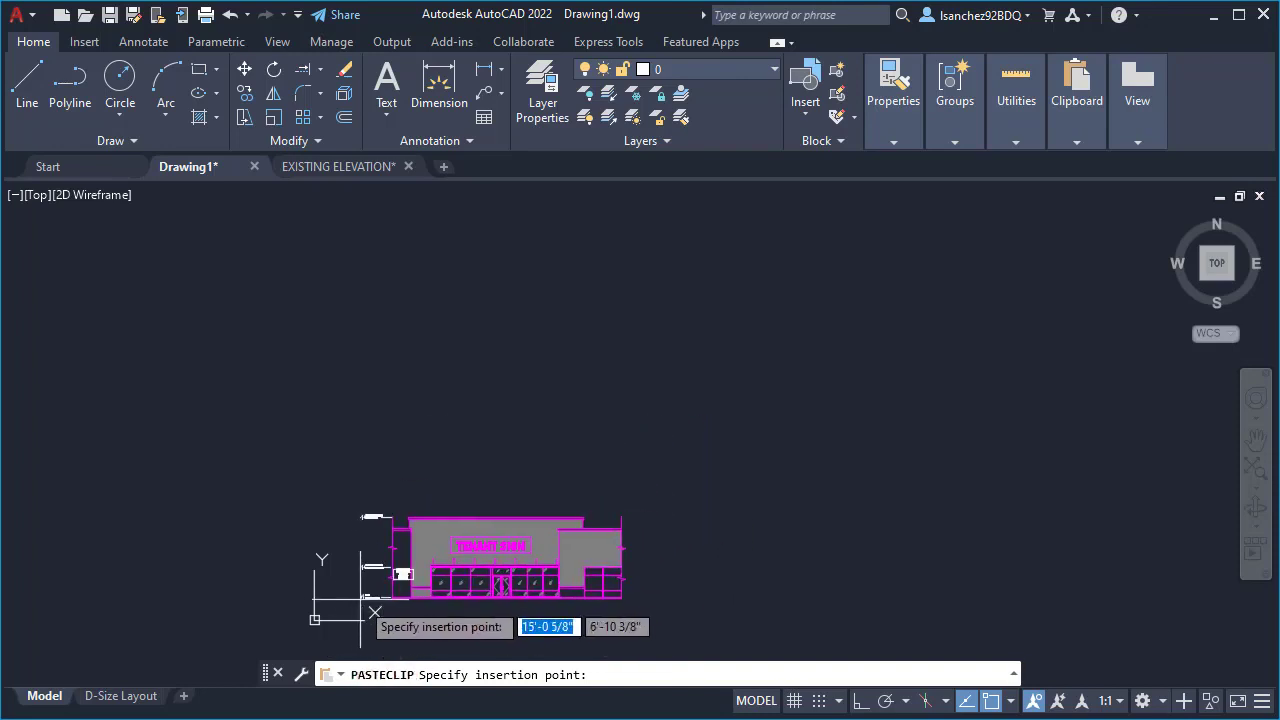
scroll(315, 619, up, 3)
middle_drag(315, 619, 386, 543)
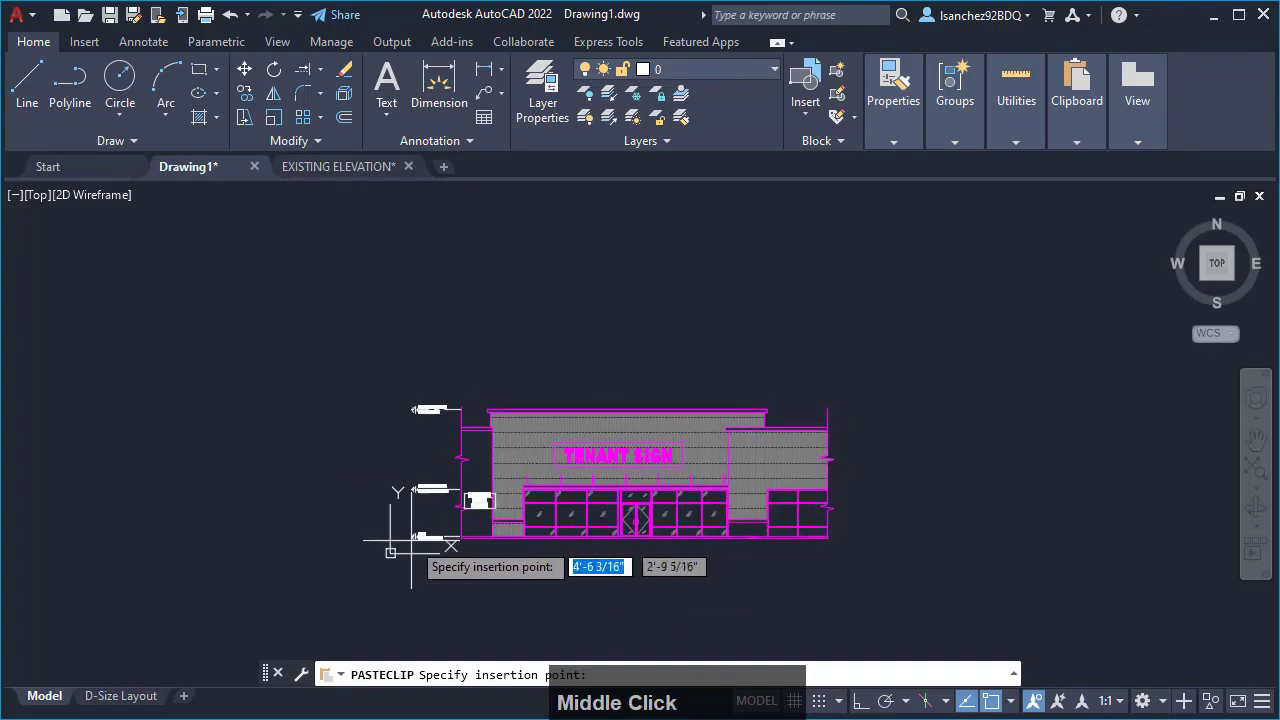
scroll(376, 562, up, 2)
scroll(390, 530, up, 3)
scroll(340, 563, down, 3)
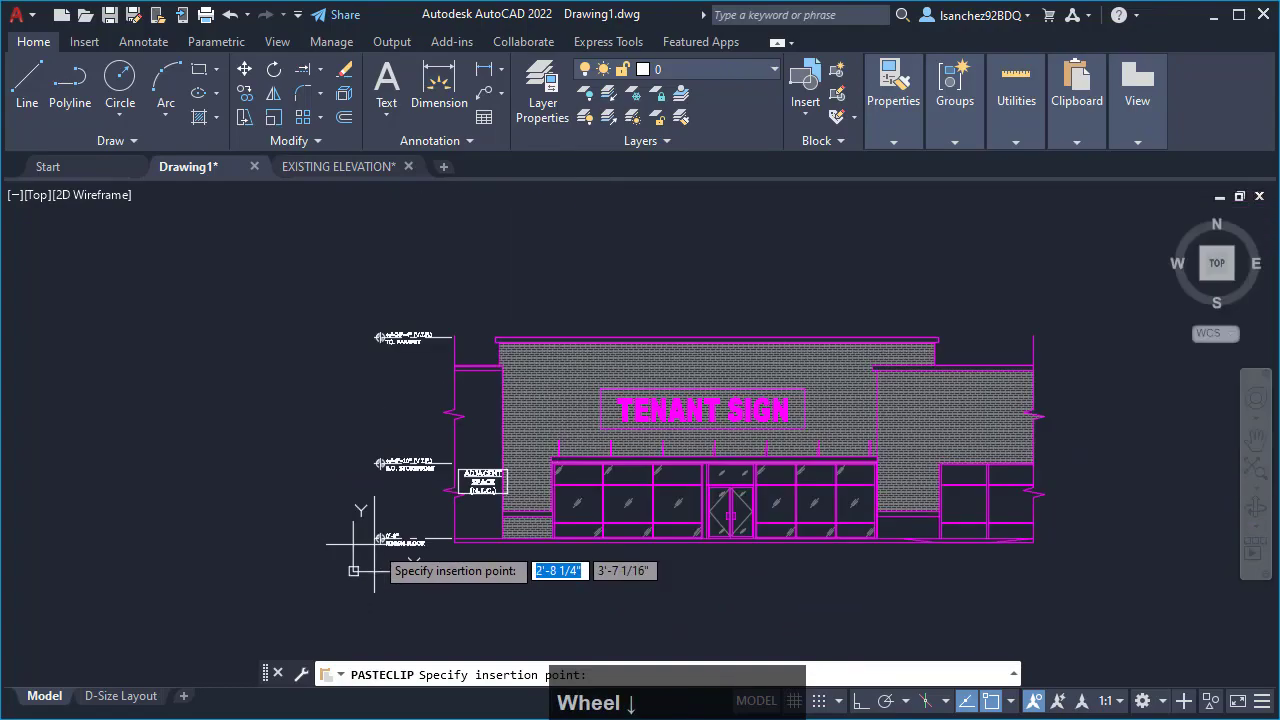
scroll(334, 588, up, 3)
scroll(379, 541, down, 2)
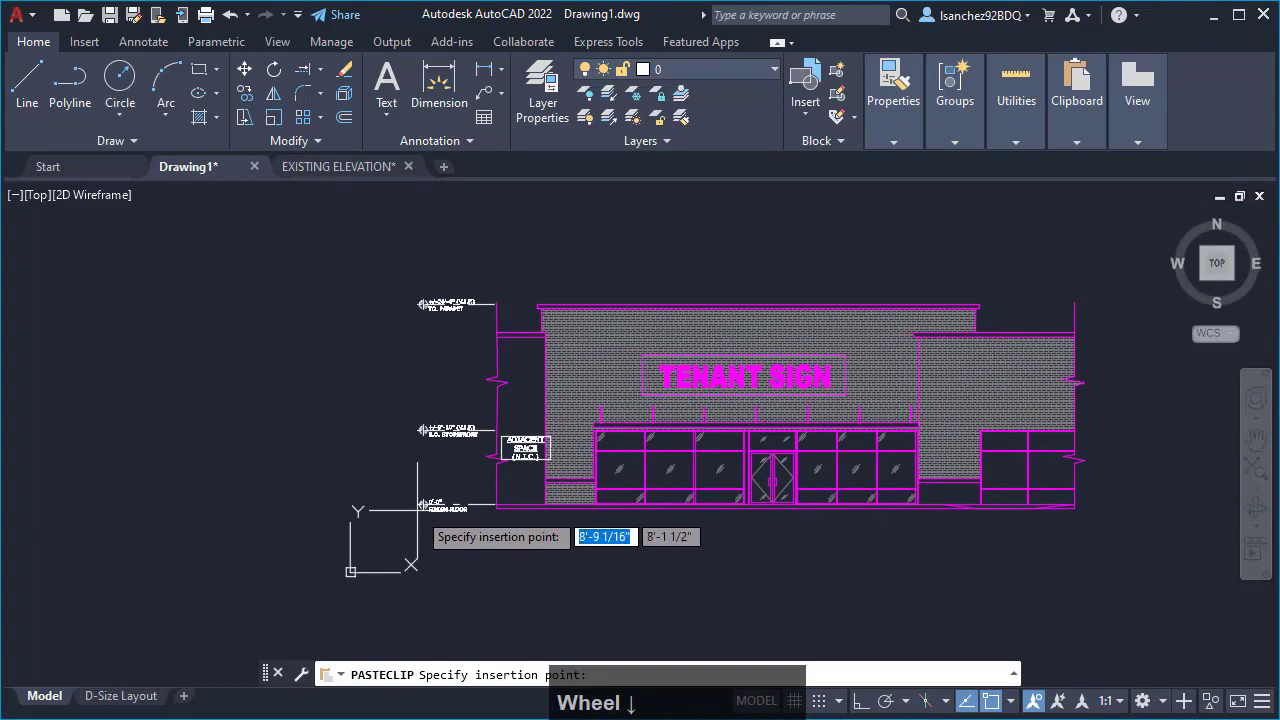
click(411, 477)
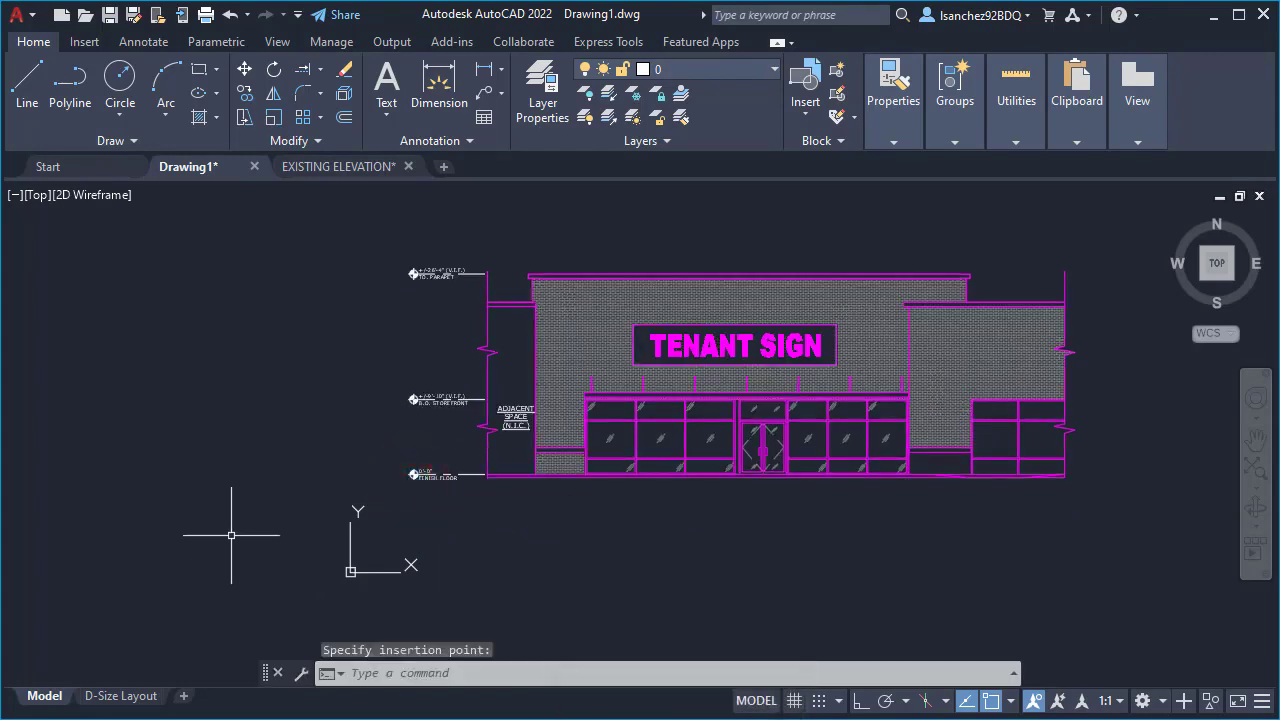
- Return to the EXISTING ELEVATION drawing, save it, and close it
click(330, 170)
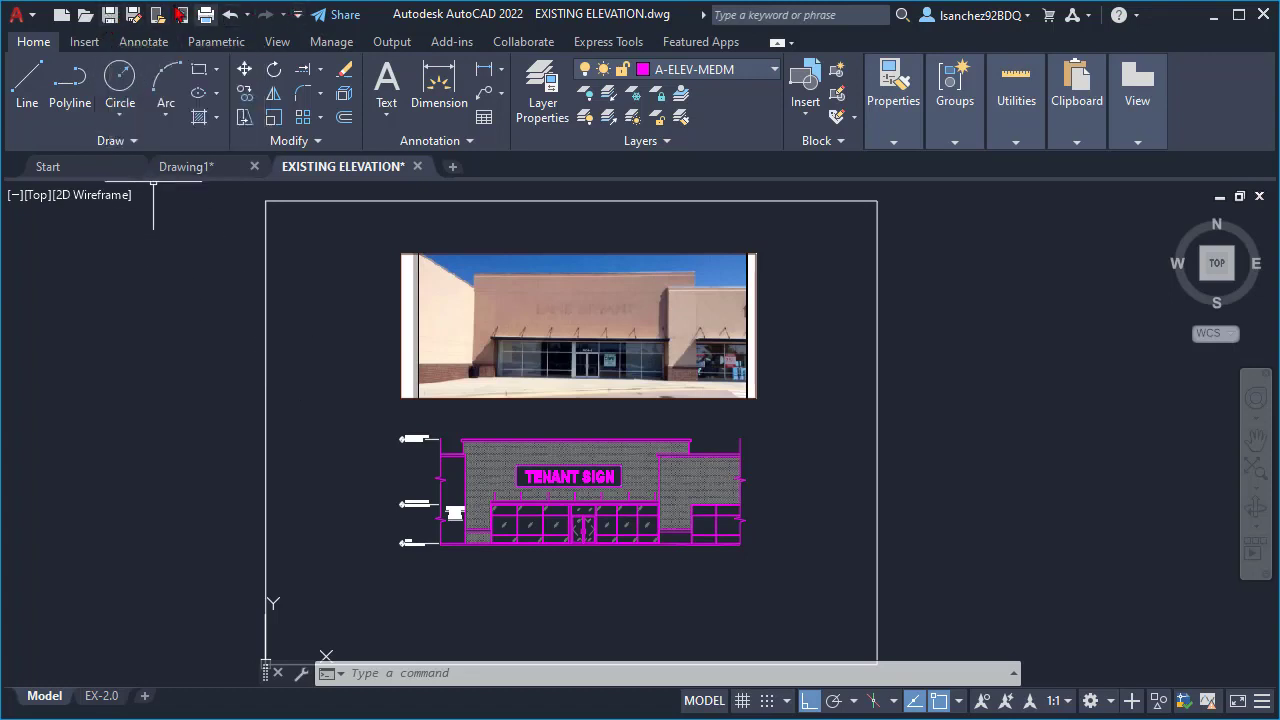
click(110, 15)
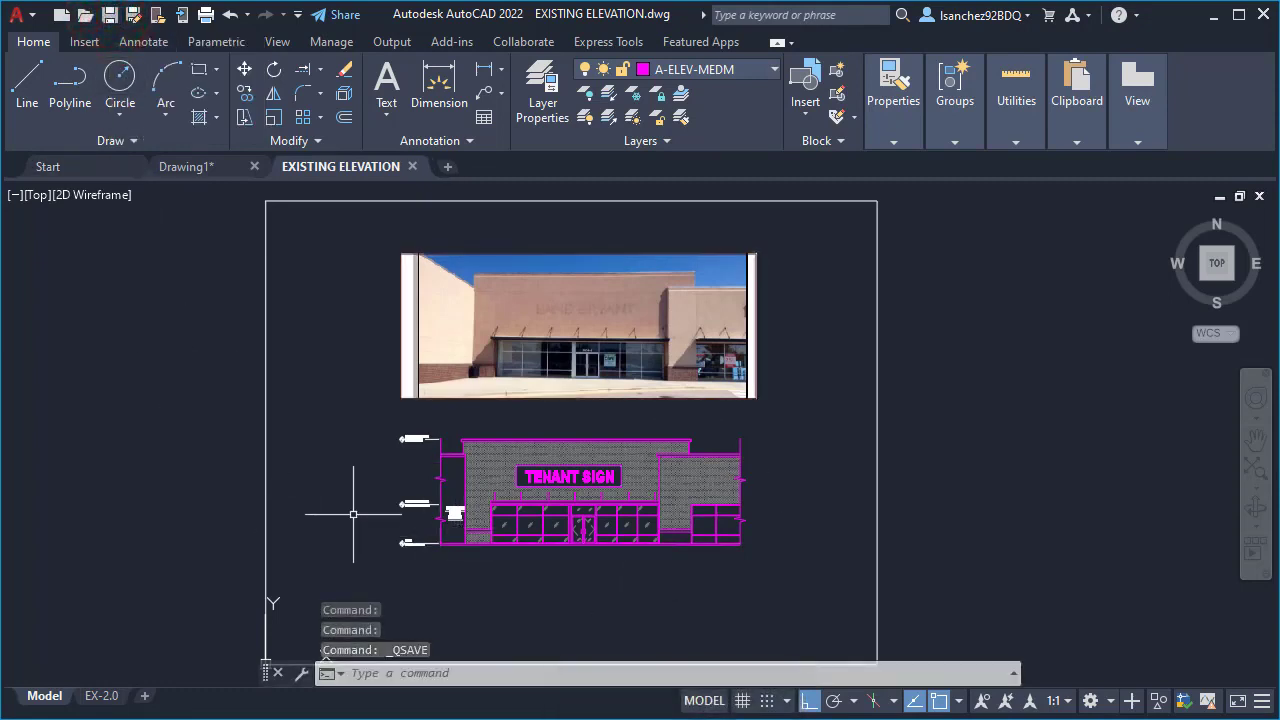
key(ctrl)
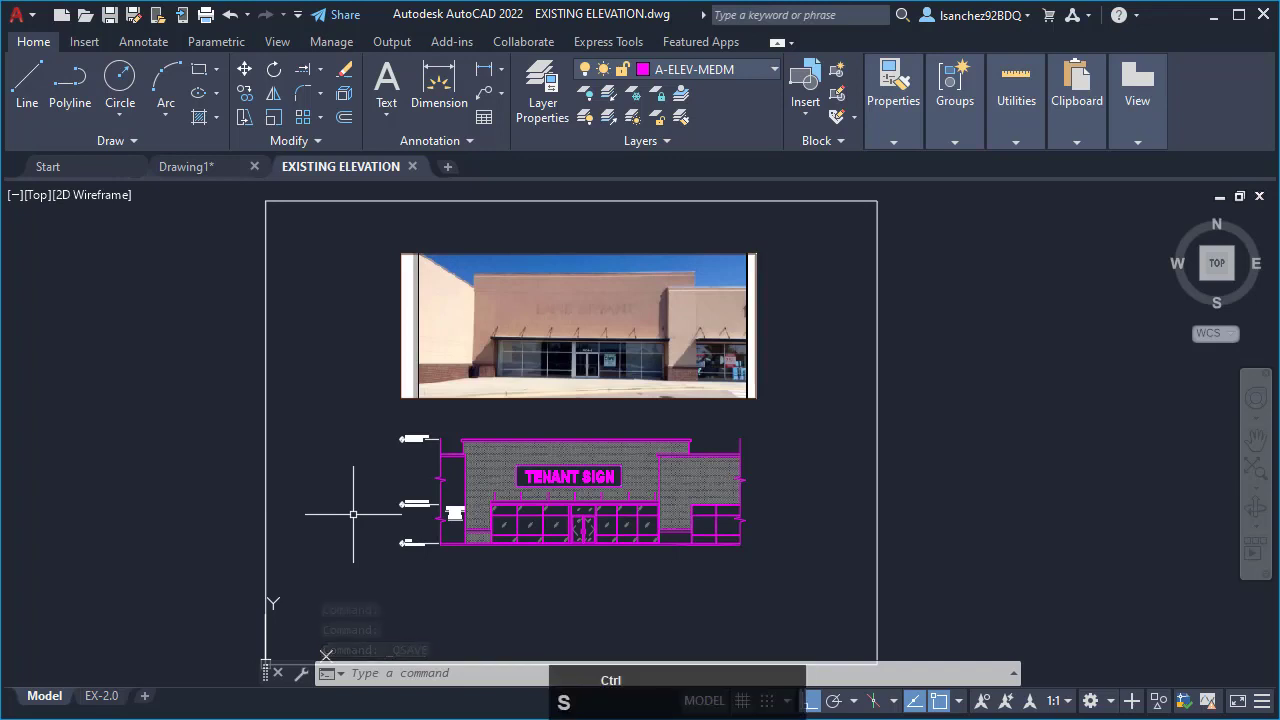
key(ctrl+s)
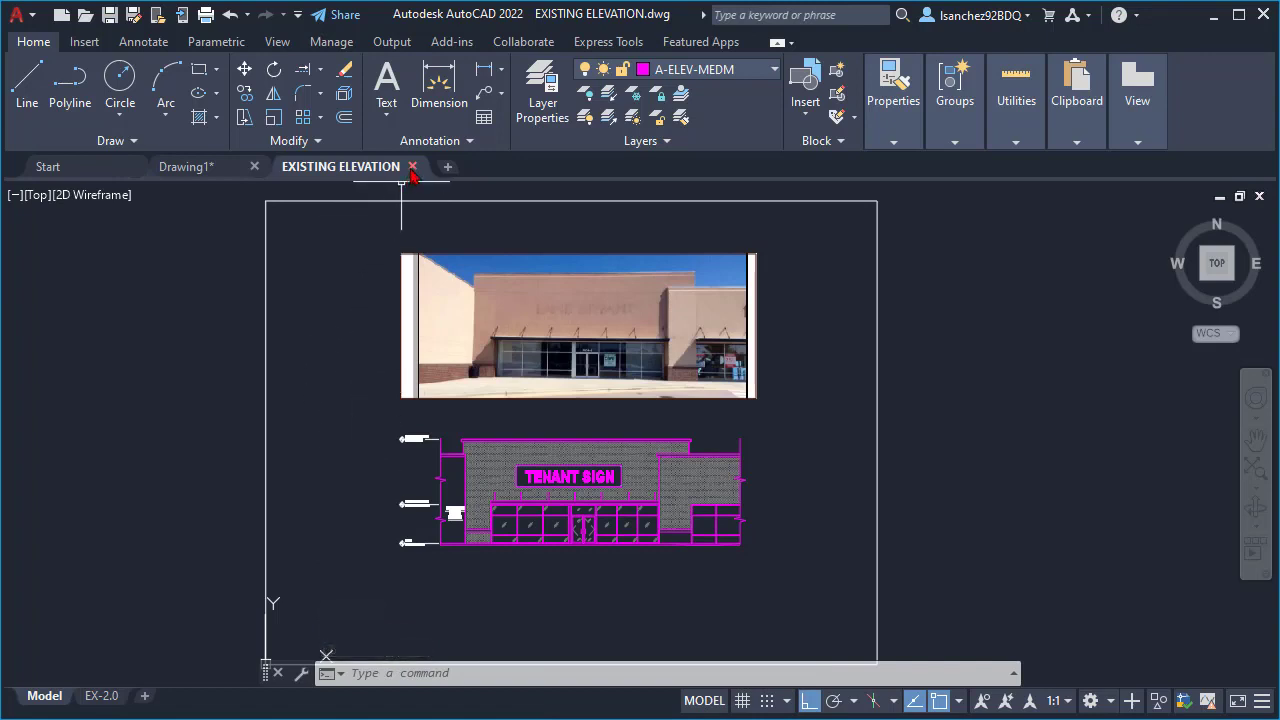
click(1260, 197)
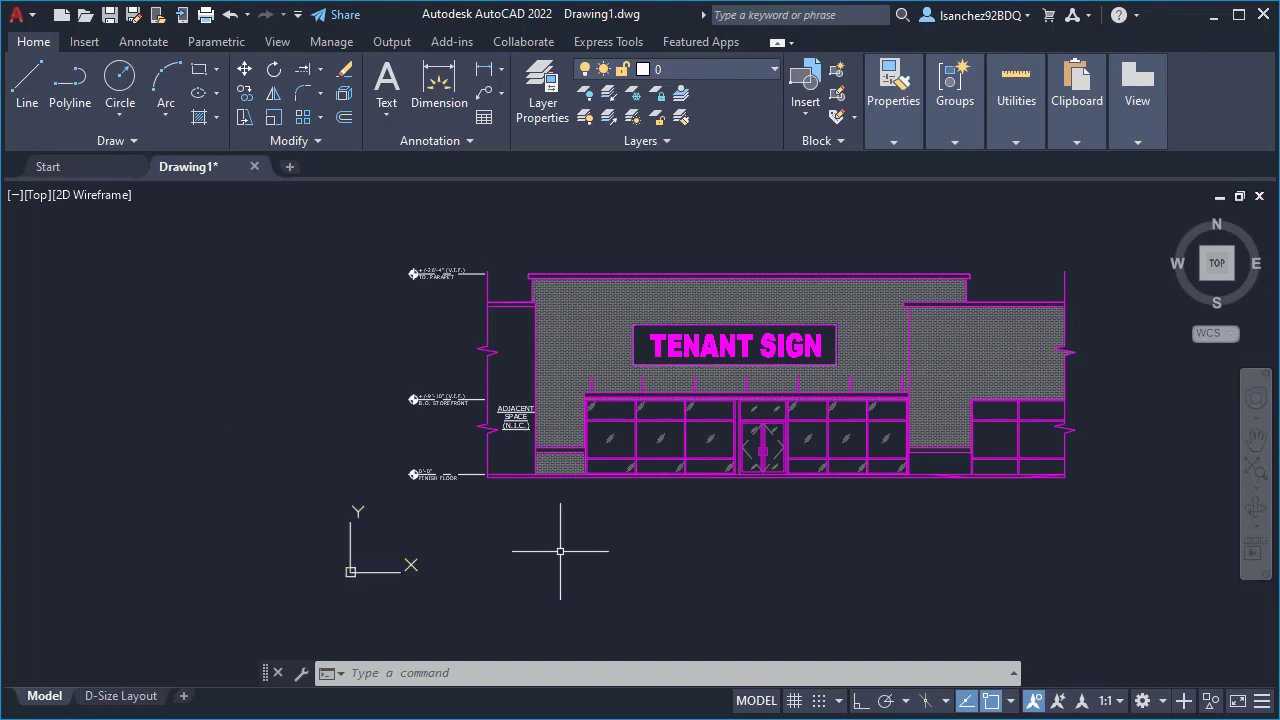
- Start a single-line text below the storefront windows near the ramp, with a height of 1/8" and a rotation of 0
middle_drag(740, 531, 632, 567)
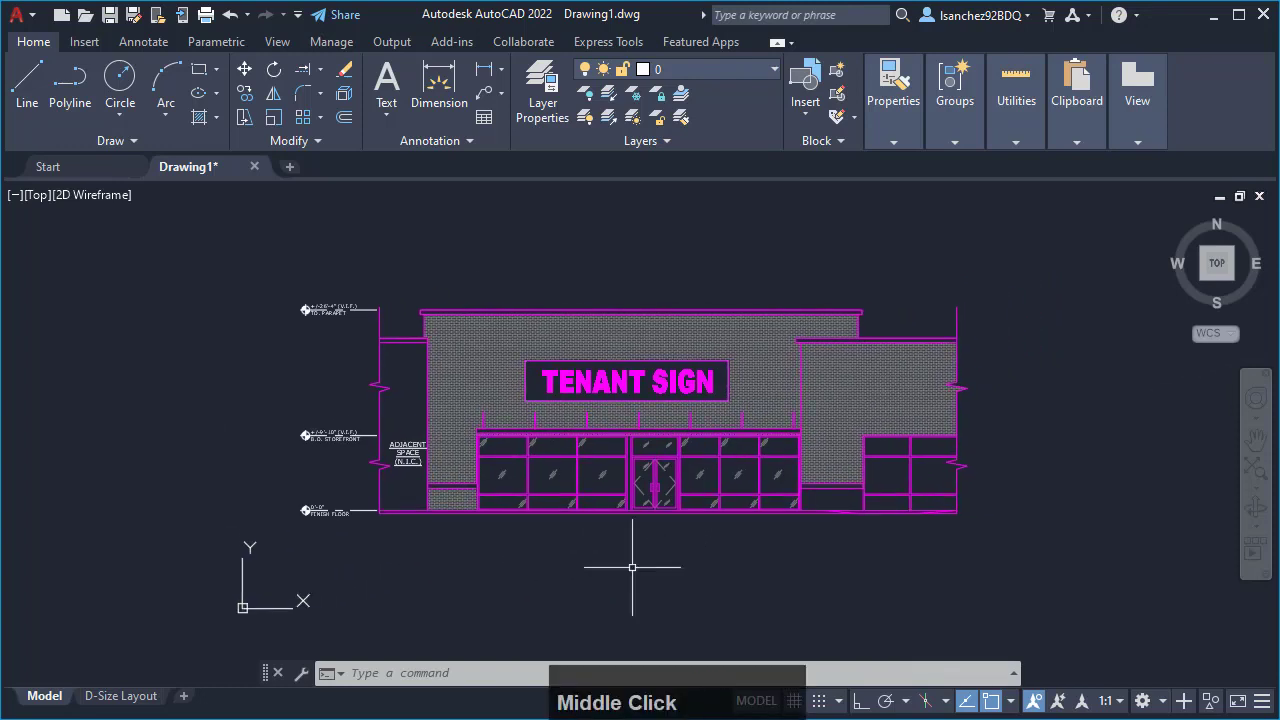
scroll(750, 510, up, 2)
middle_drag(711, 440, 708, 505)
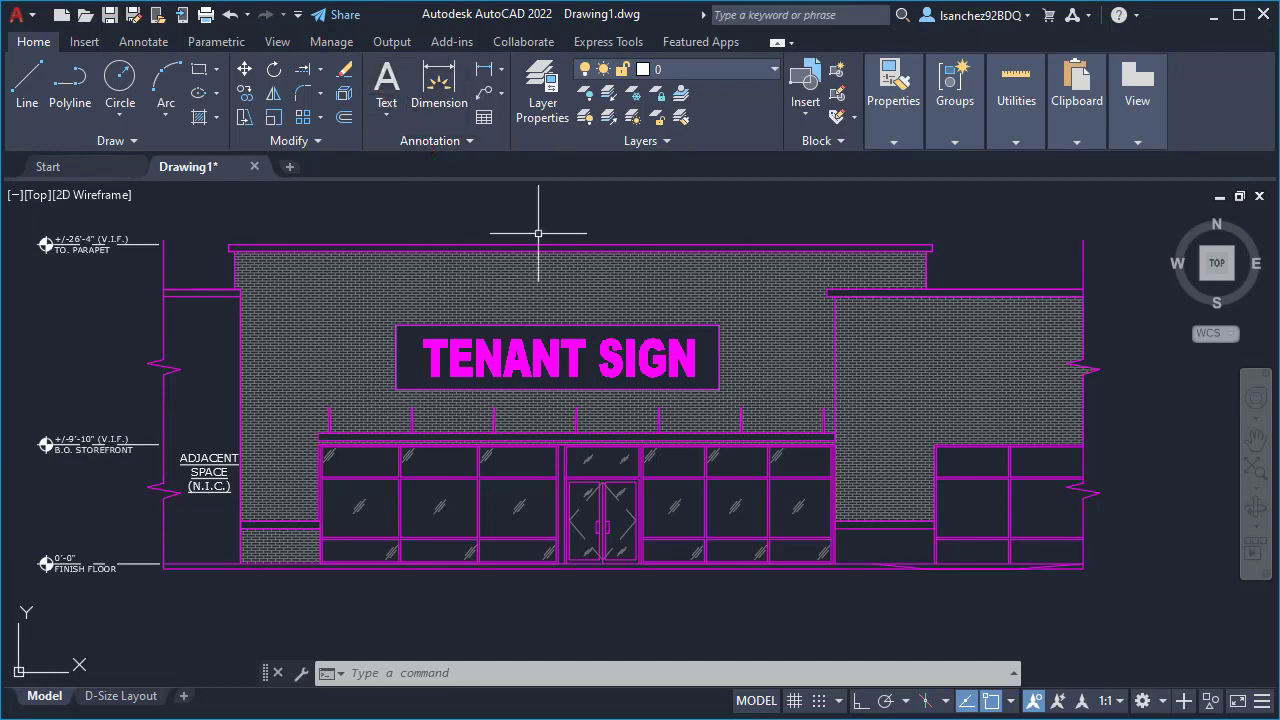
text(t)
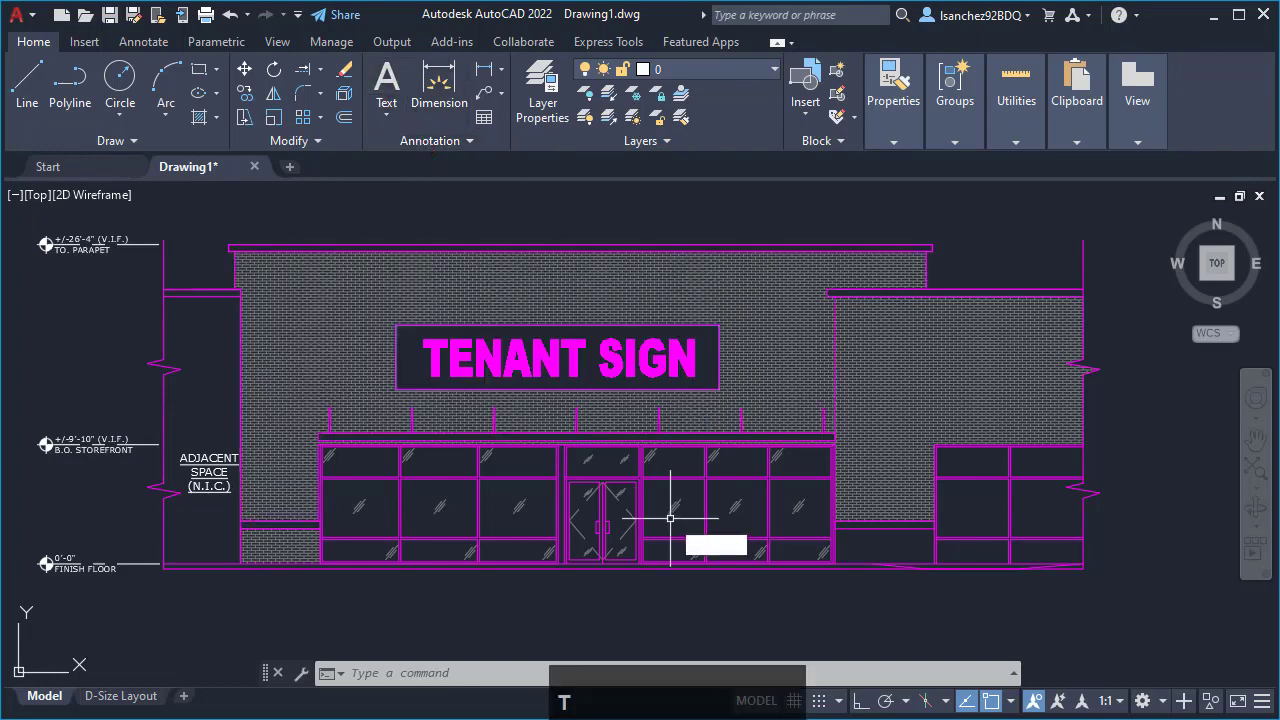
text(ex)
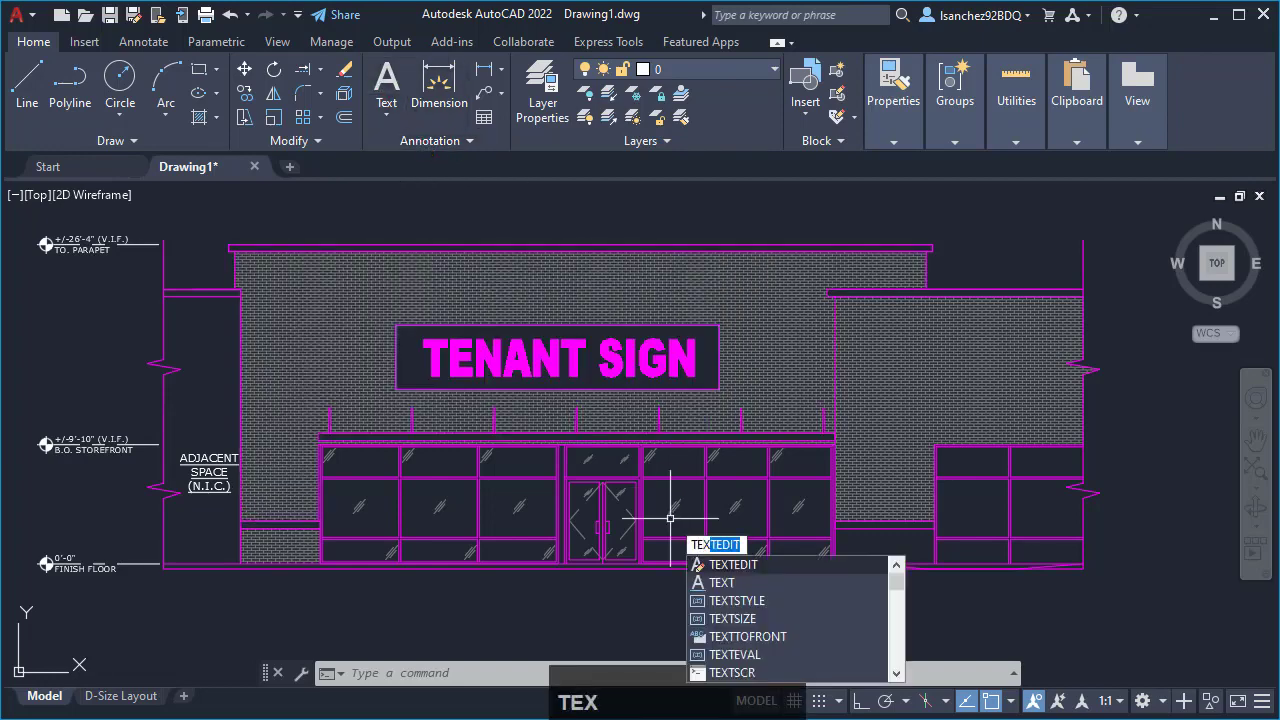
text(t)
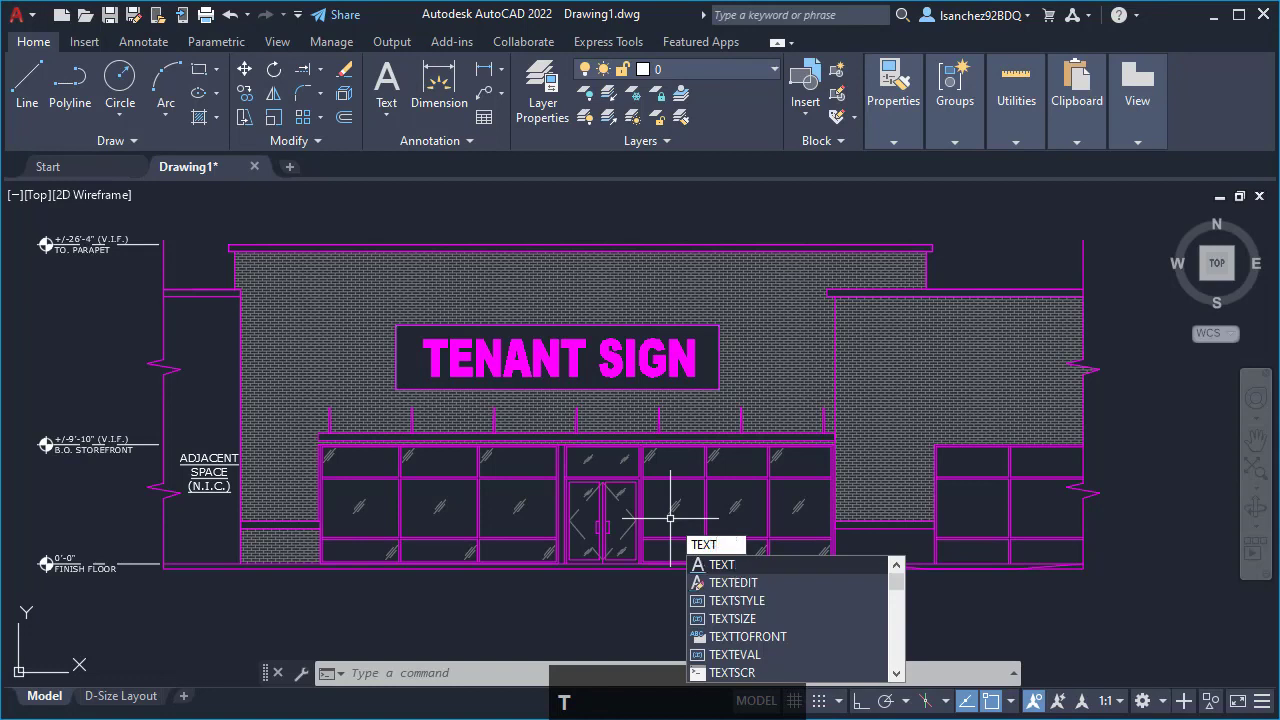
key(Return)
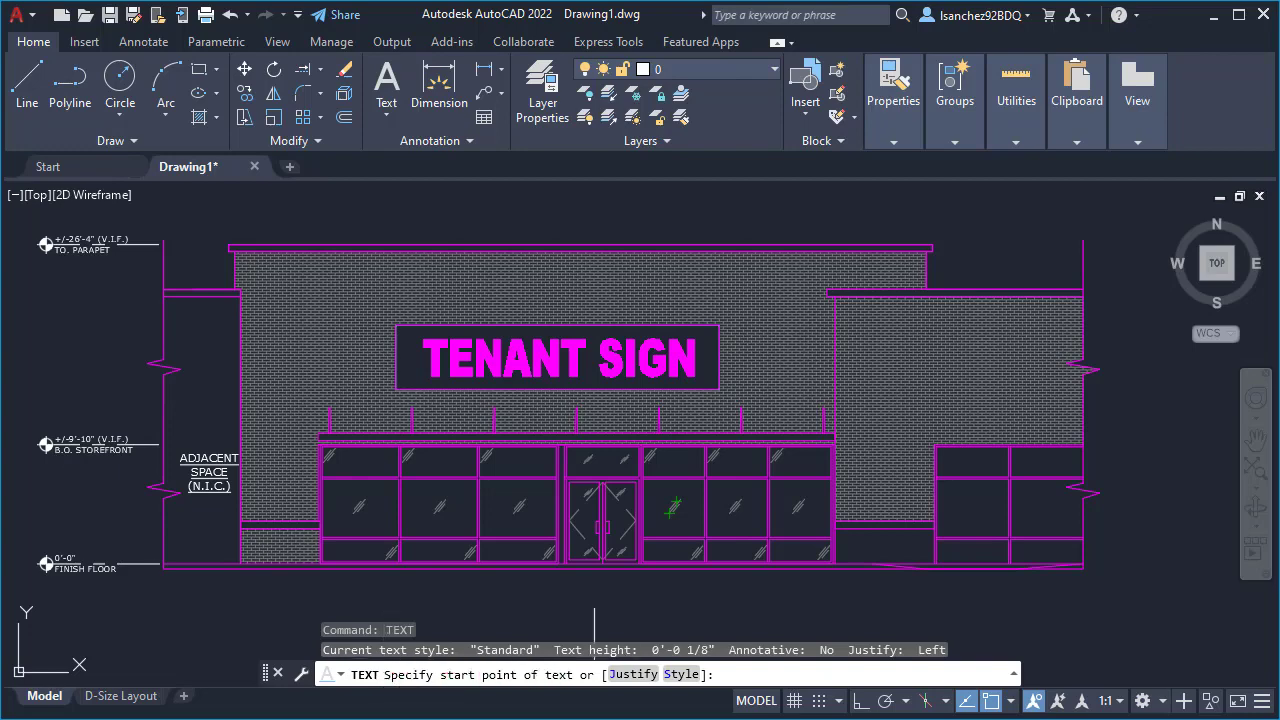
scroll(940, 598, up, 2)
middle_drag(928, 592, 746, 591)
scroll(764, 587, up, 2)
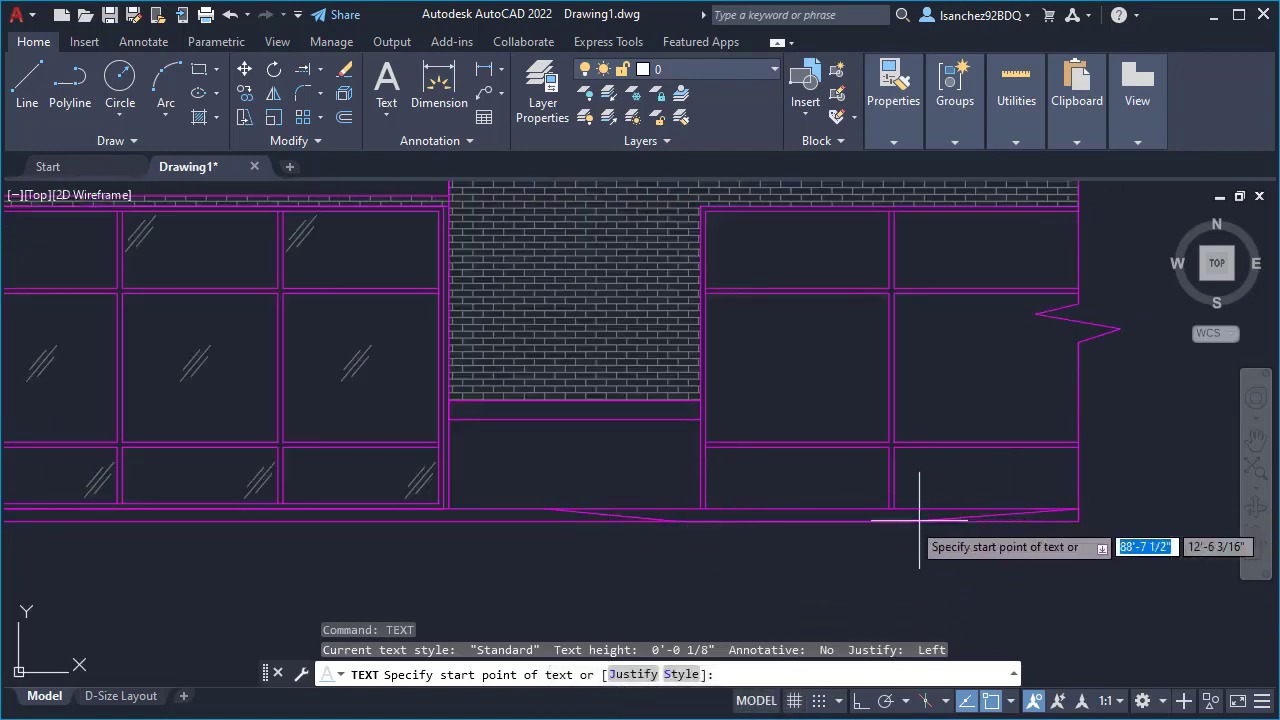
mouse_move(430, 566)
middle_down()
mouse_move(537, 543)
mouse_move(602, 551)
mouse_move(534, 543)
middle_up()
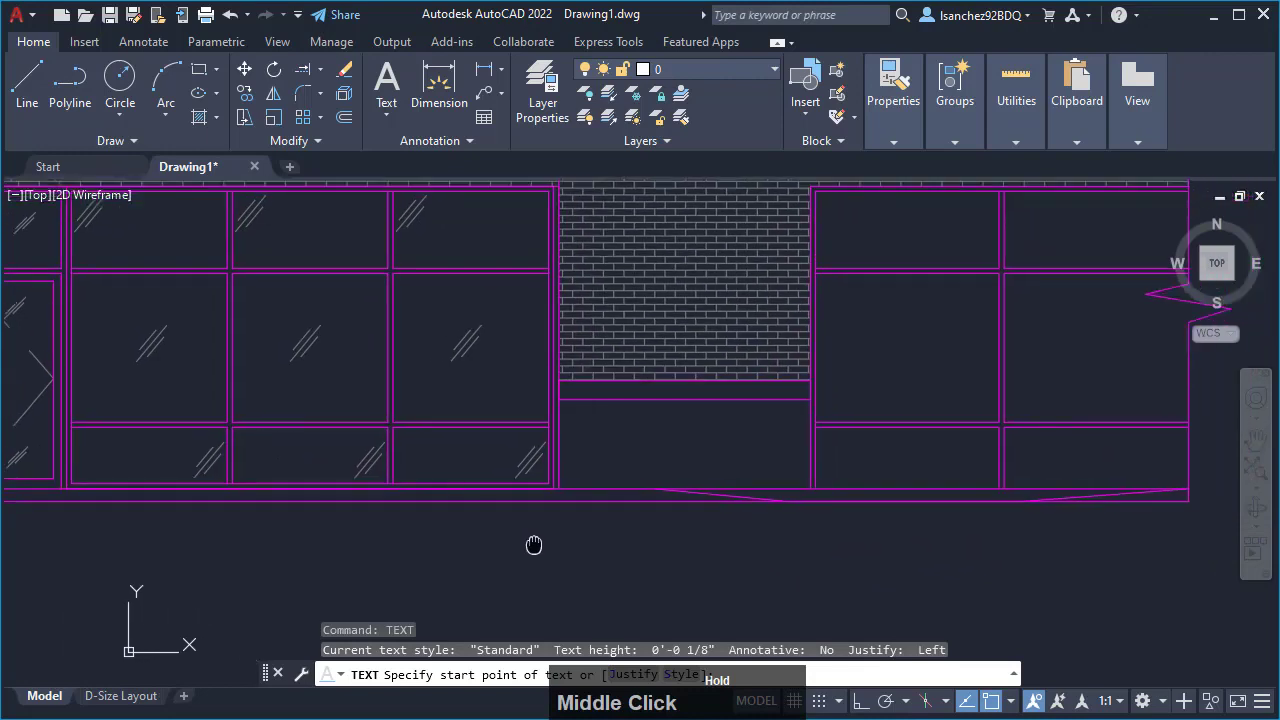
click(473, 558)
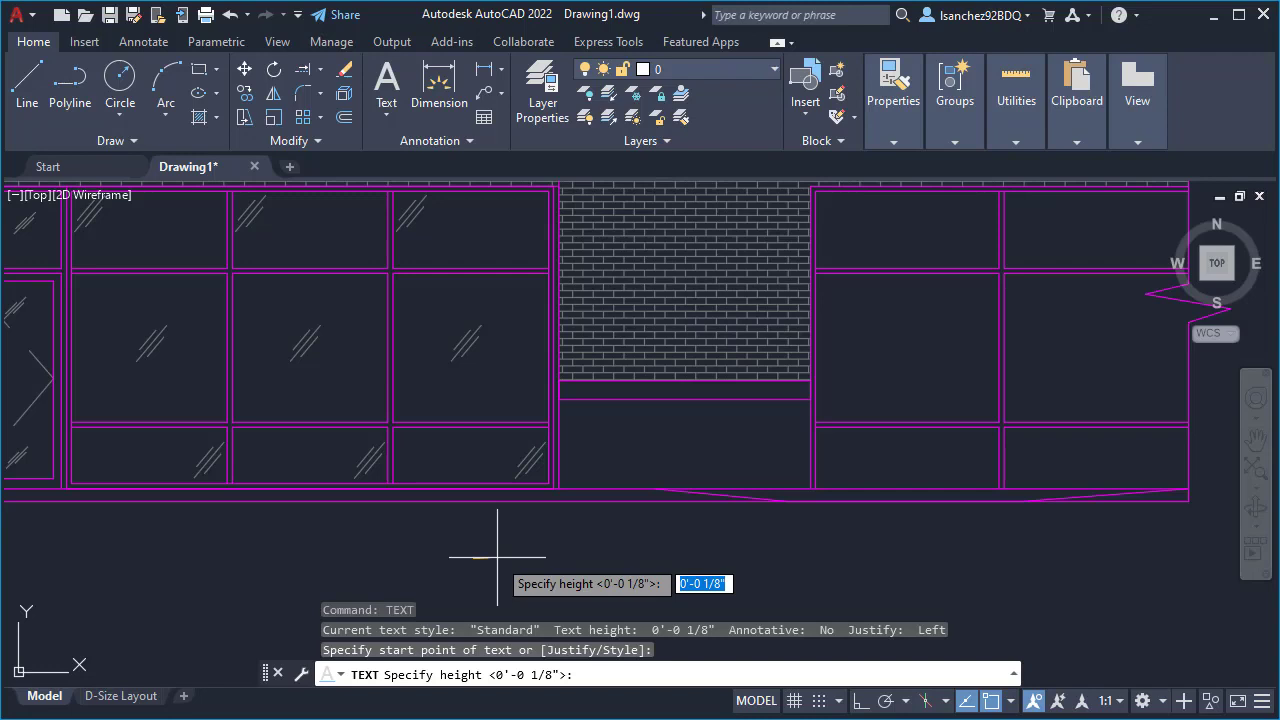
key(Return)
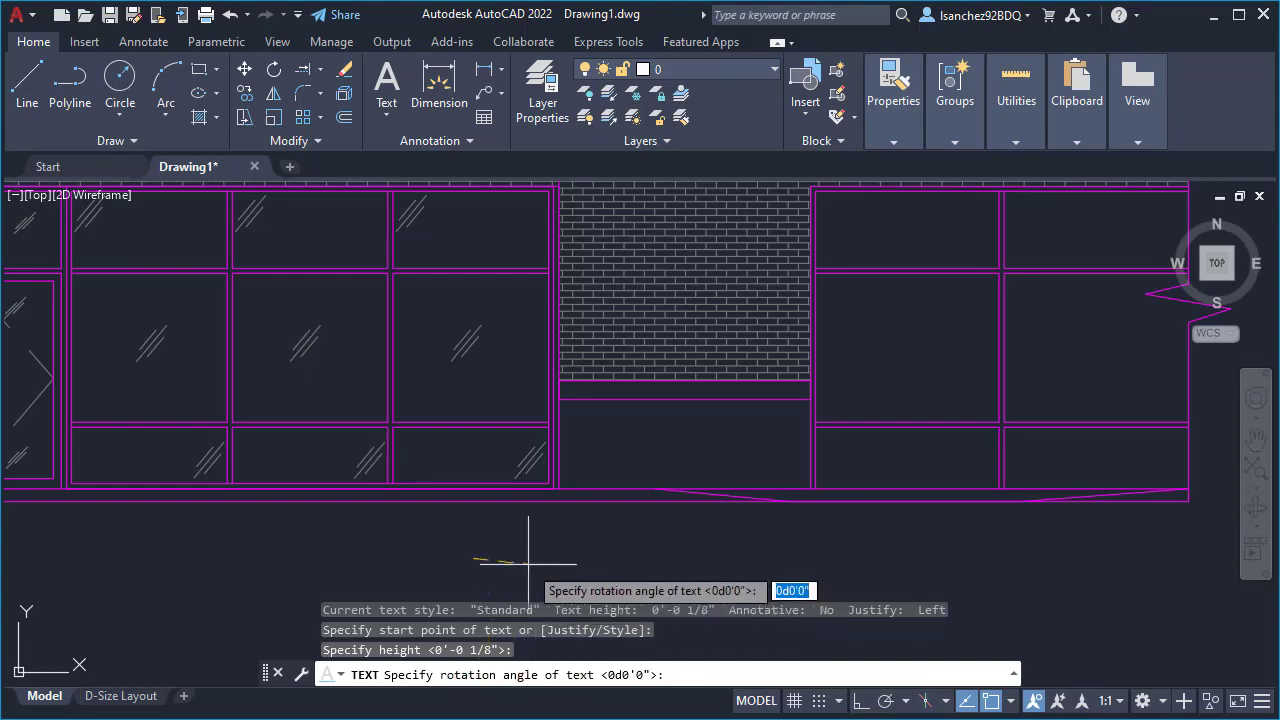
key(BackSpace)
key(Return)
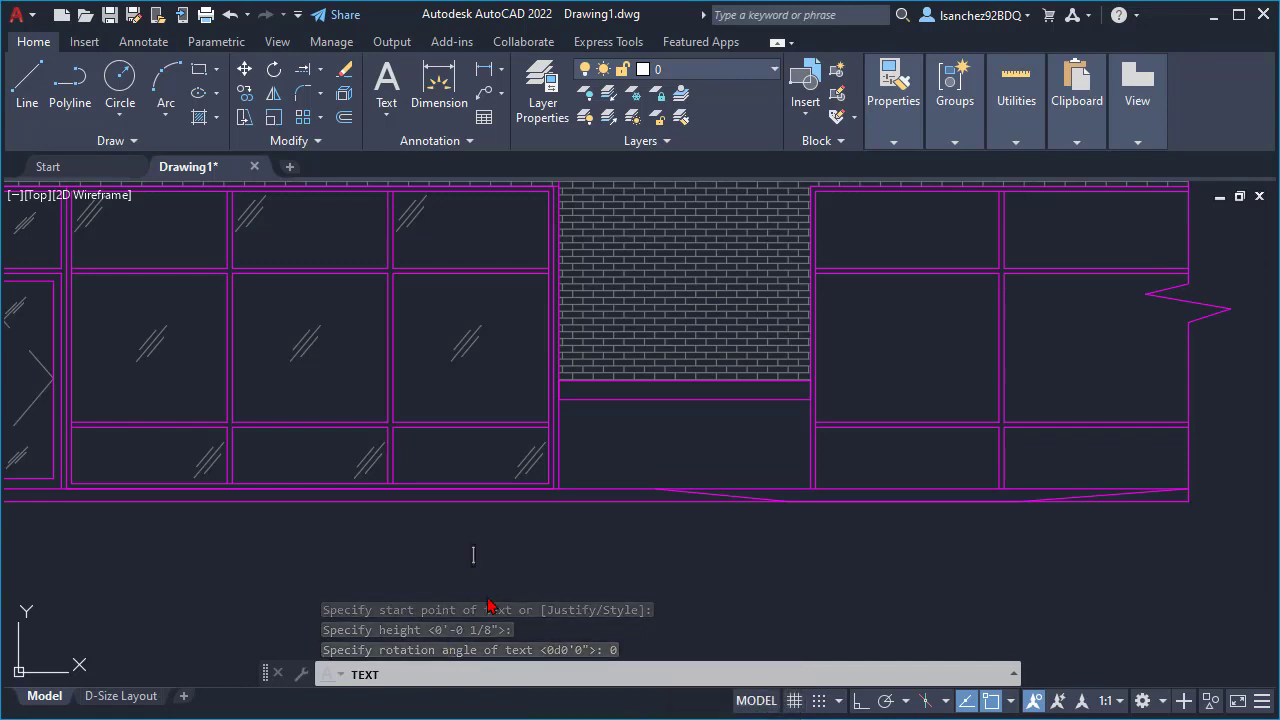
- Enter EXISTING RAMP as the text content and finish the text command
text(E)
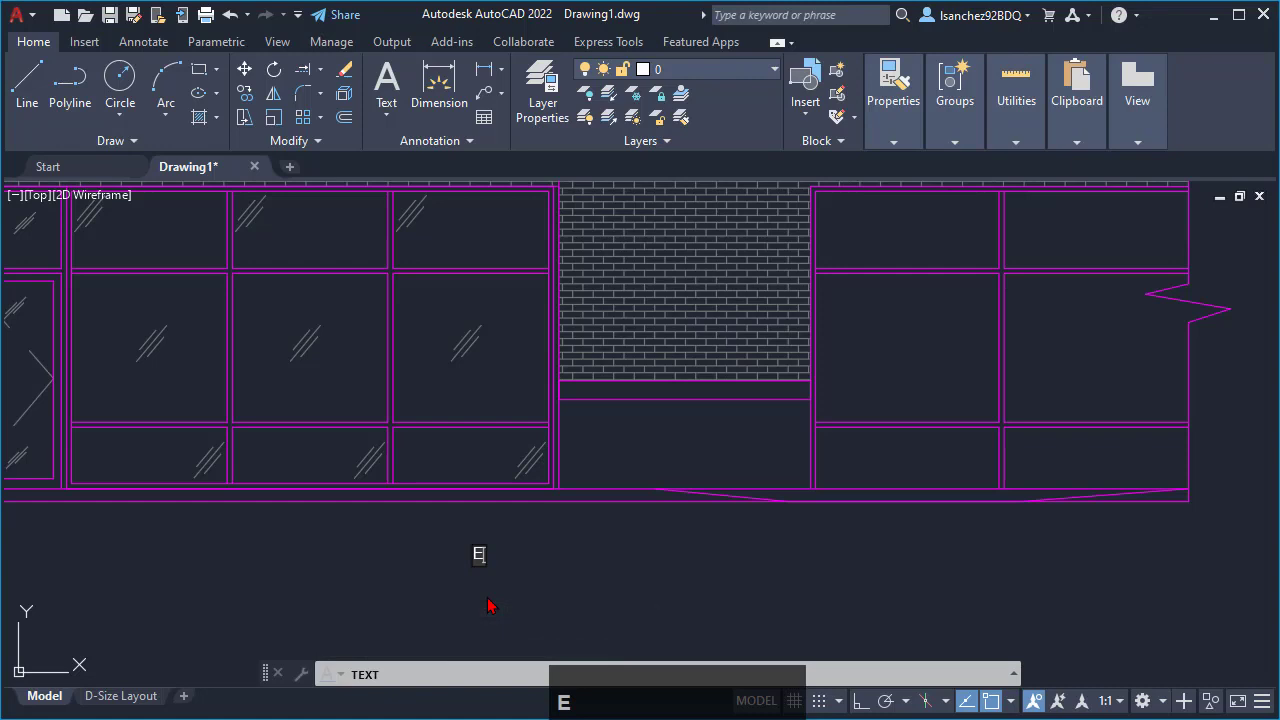
text(XISTING )
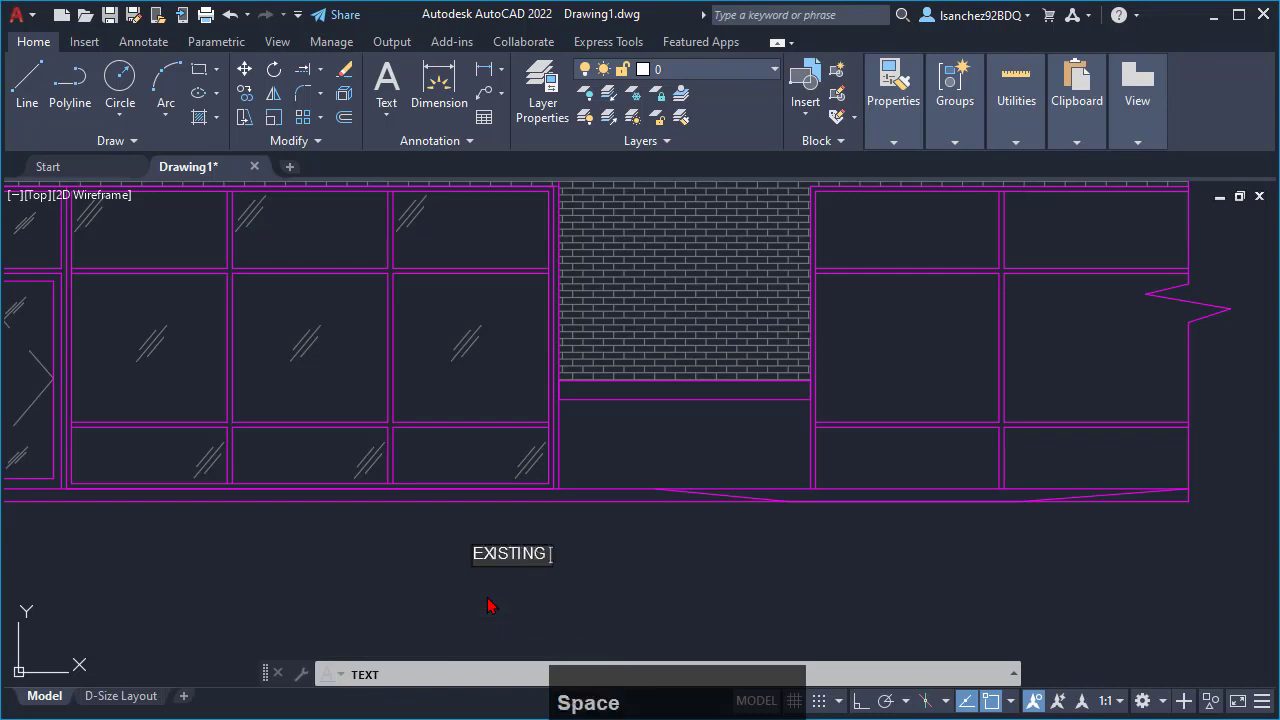
text(CU)
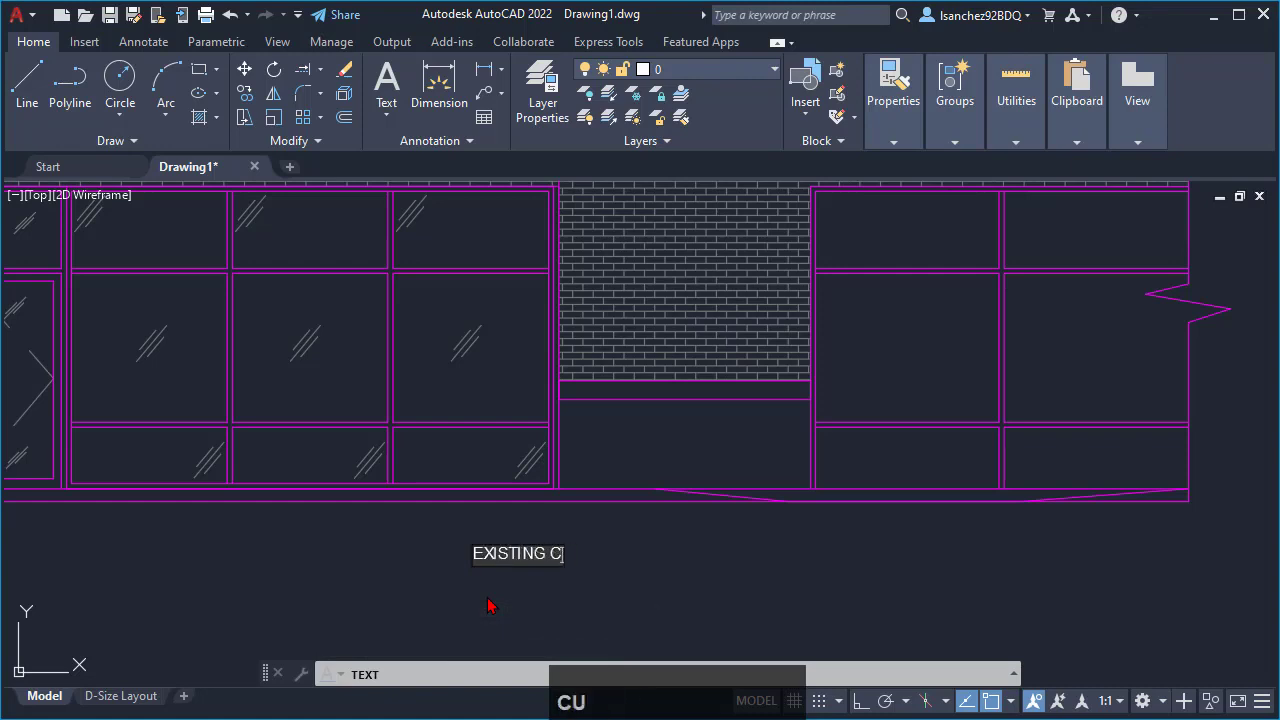
key(BackSpace)
text(RAMP)
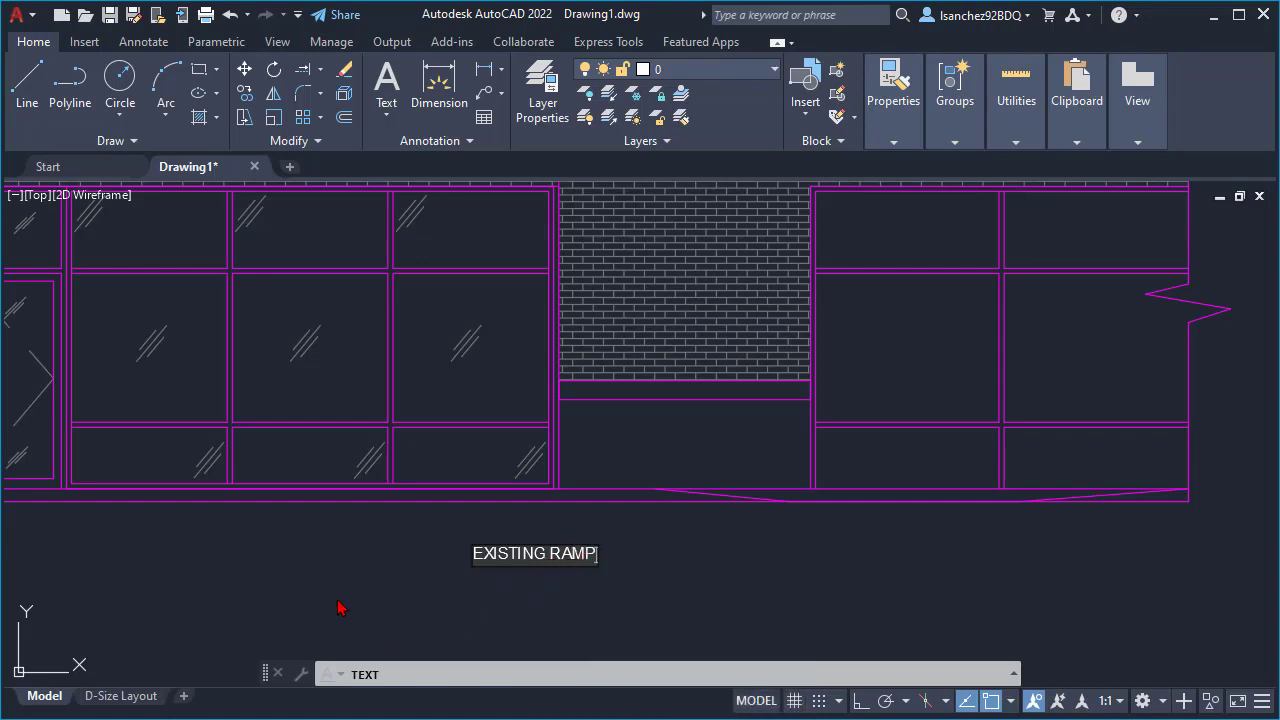
click(722, 588)
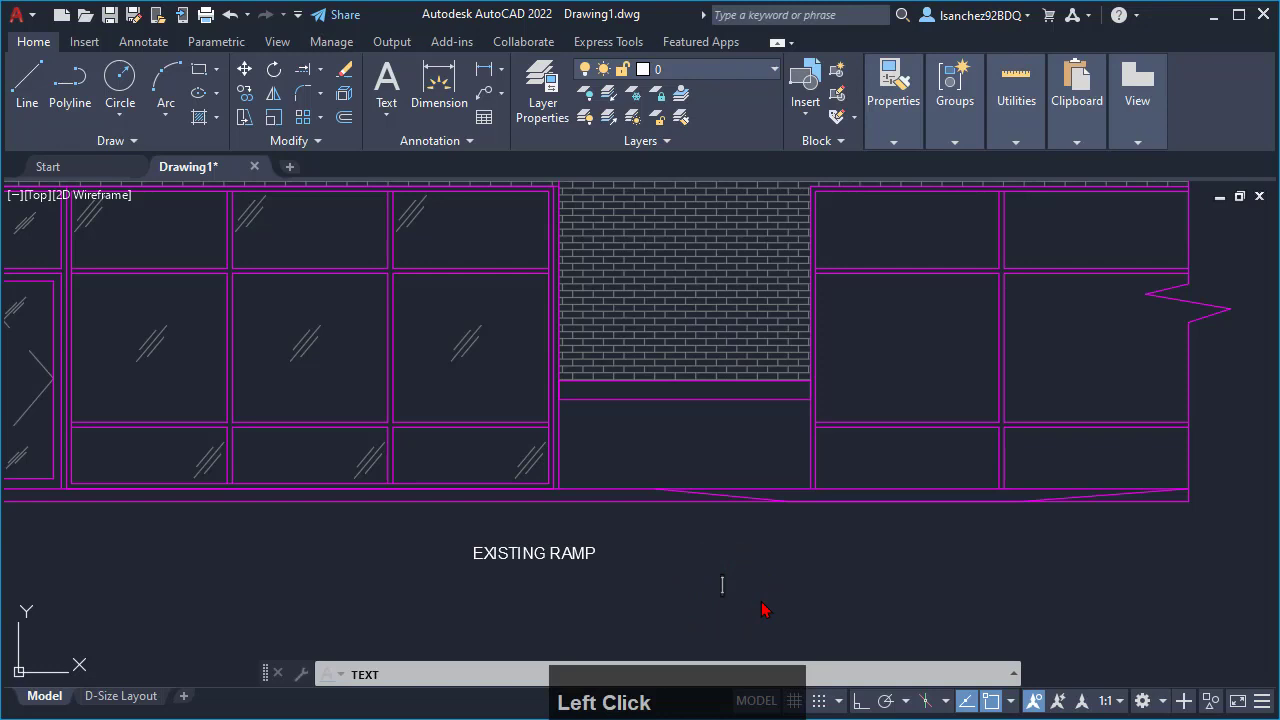
key(Escape)
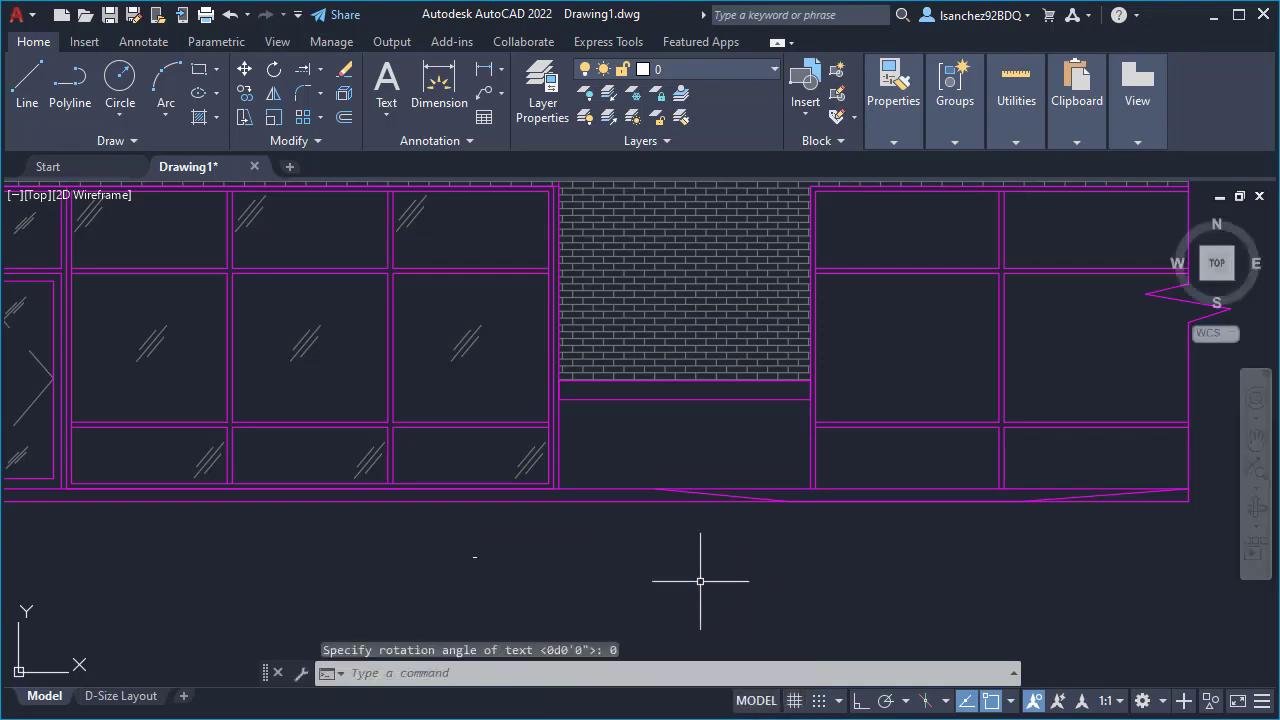
- Locate the tiny EXISTING RAMP text below the storefront and select it, with the surrounding elevation in view
click(423, 531)
click(792, 600)
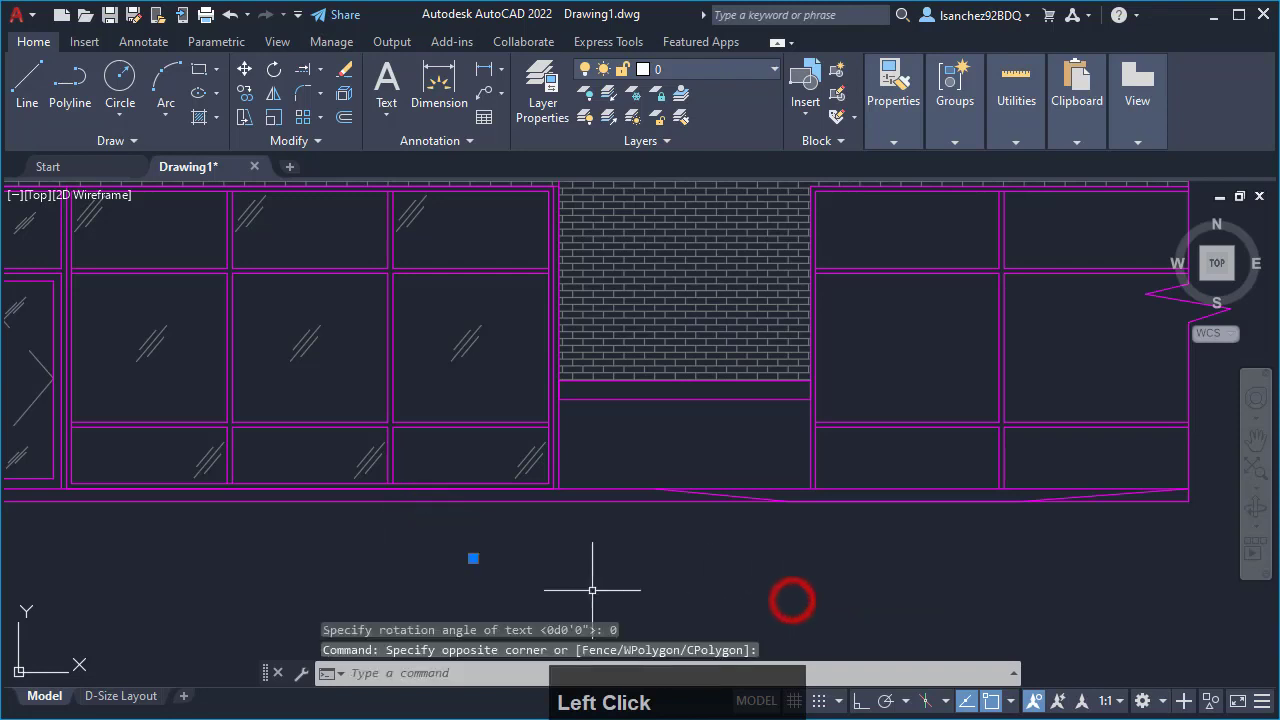
scroll(455, 580, up, 5)
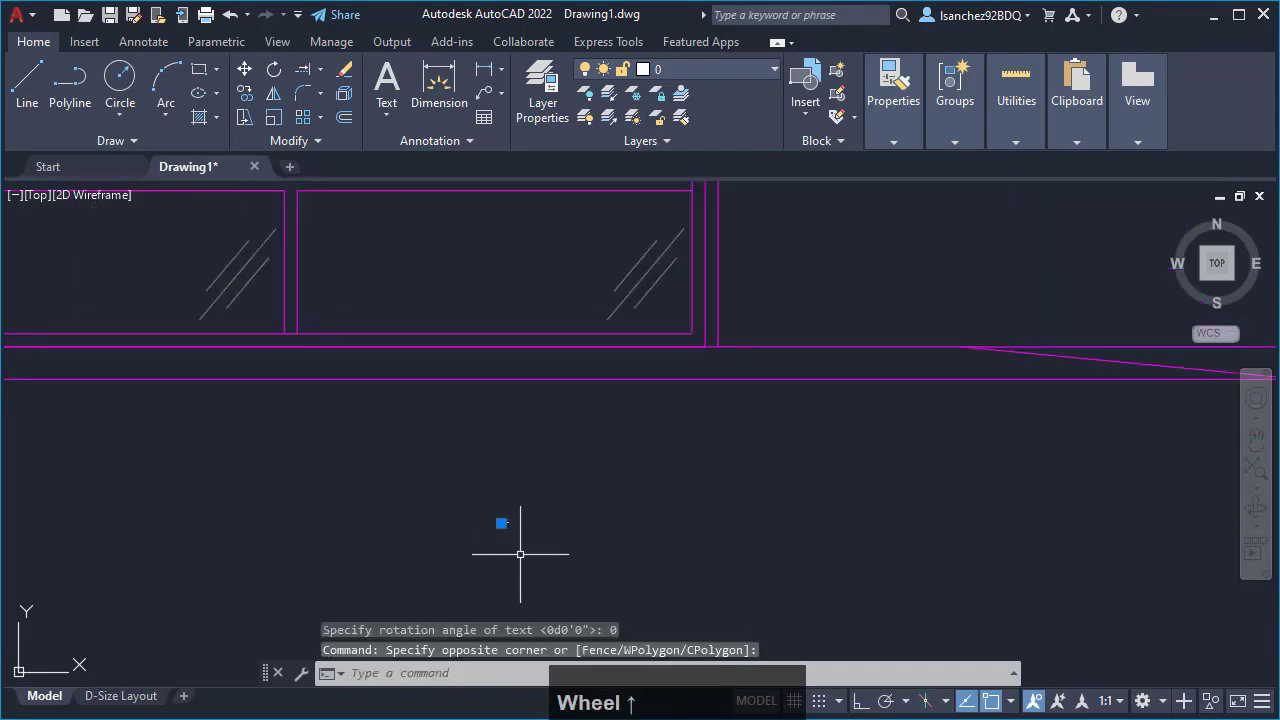
middle_drag(546, 560, 645, 561)
key(Escape)
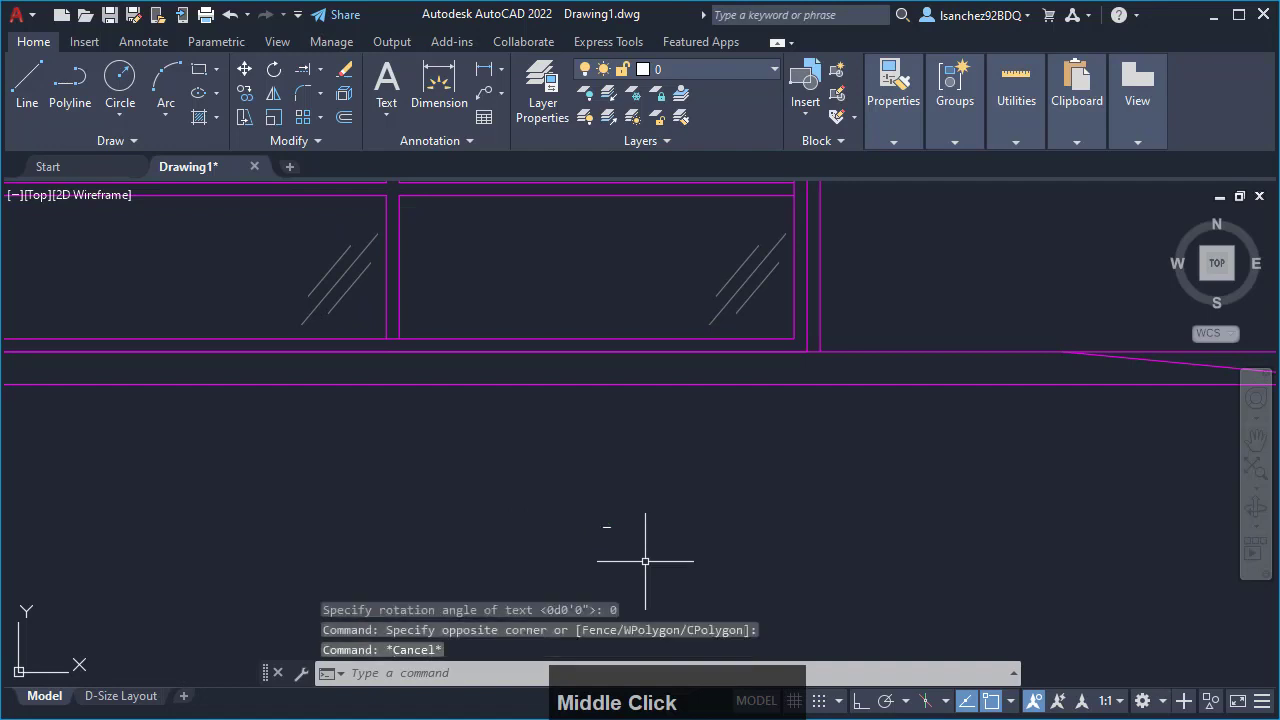
click(589, 514)
click(653, 555)
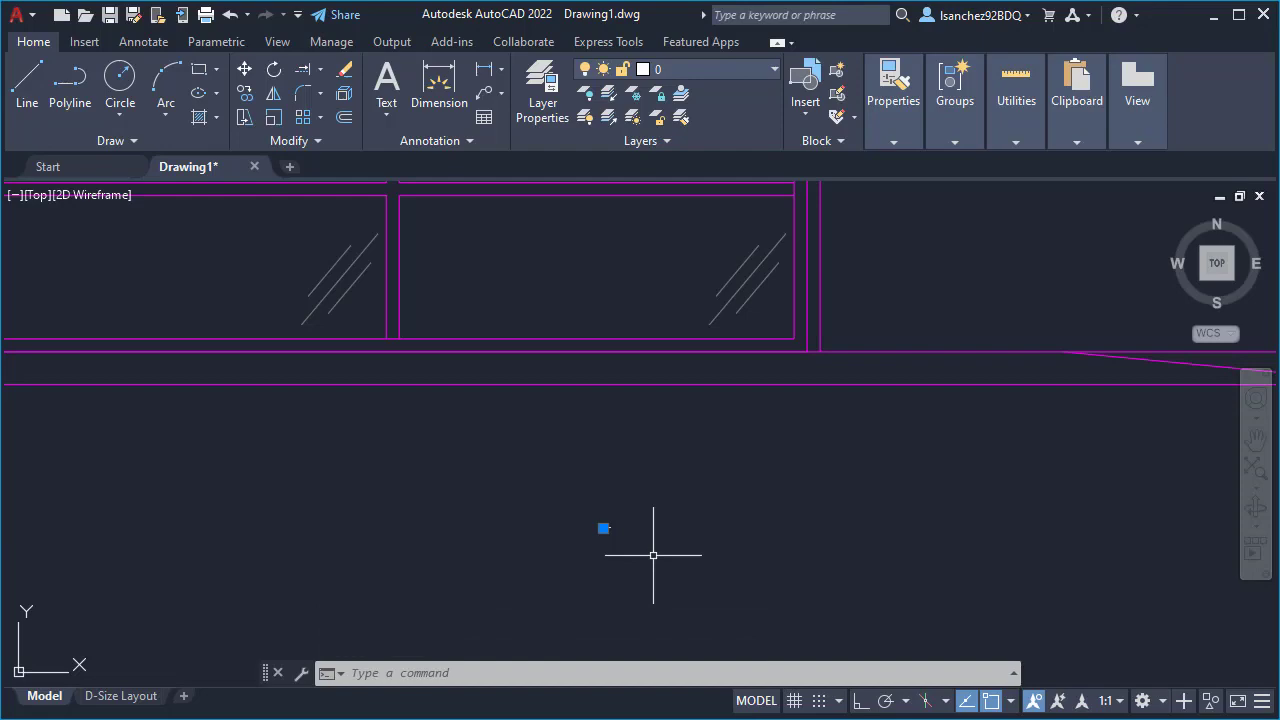
scroll(560, 520, down, 4)
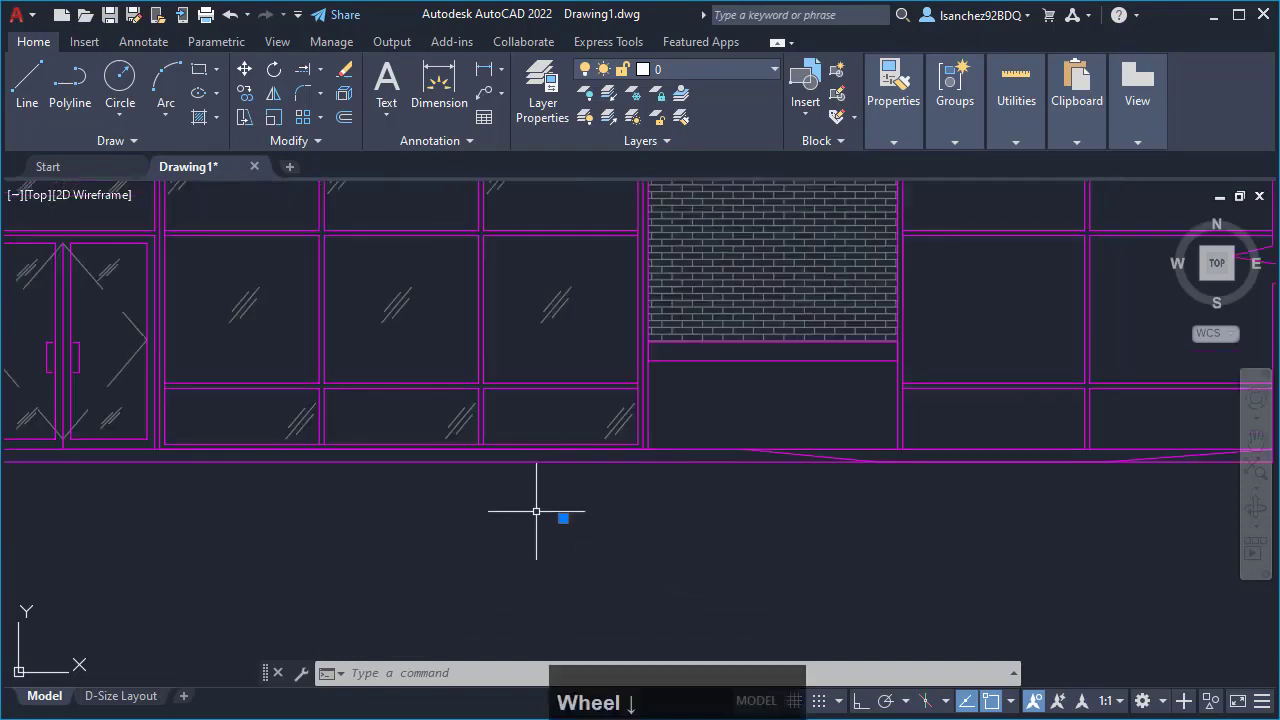
mouse_move(596, 526)
middle_down()
mouse_move(666, 551)
mouse_move(683, 543)
middle_up()
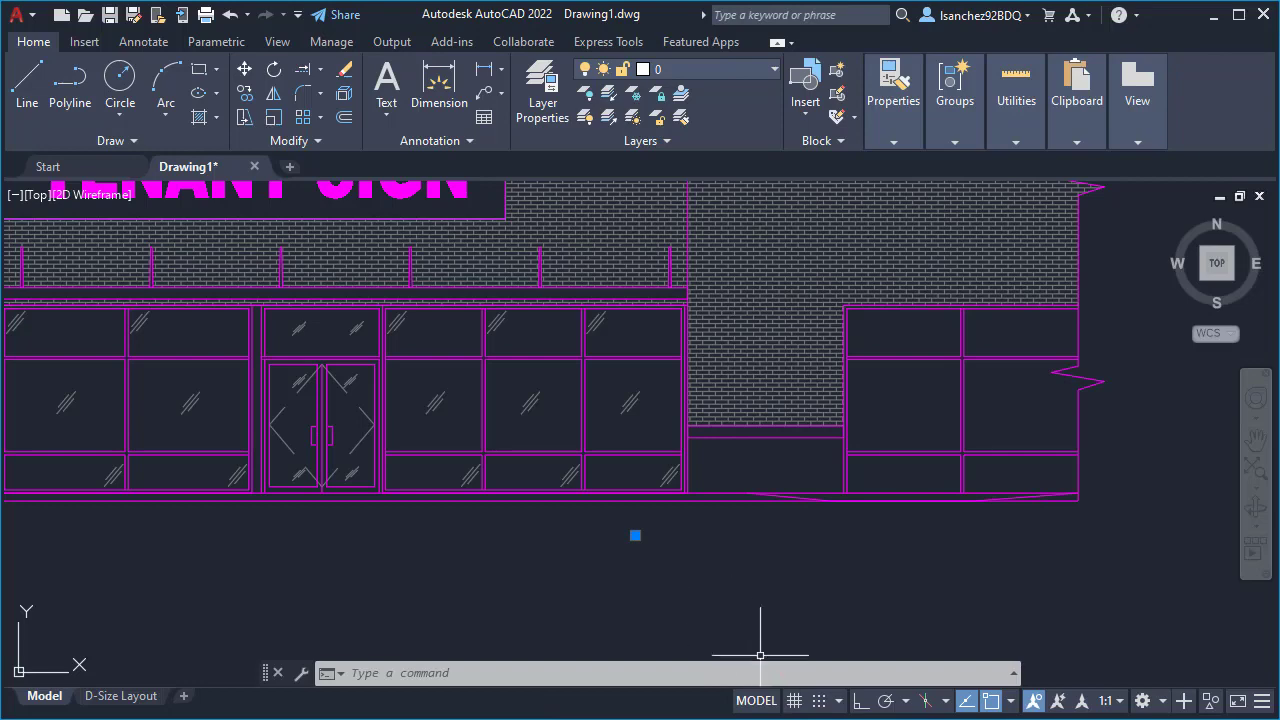
- Switch to the Scale Factors-Autocad PDF to consult the text heights per drawing scale, return to AutoCAD, and clear the text selection
click(764, 717)
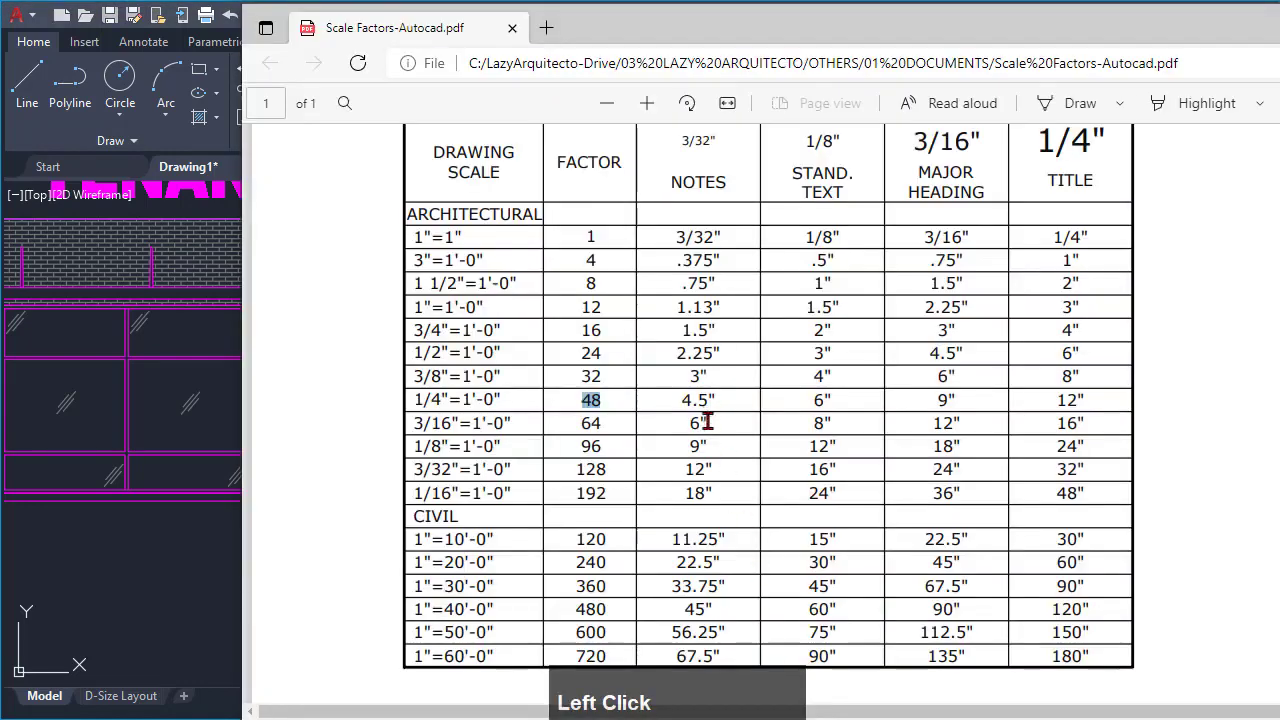
click(382, 343)
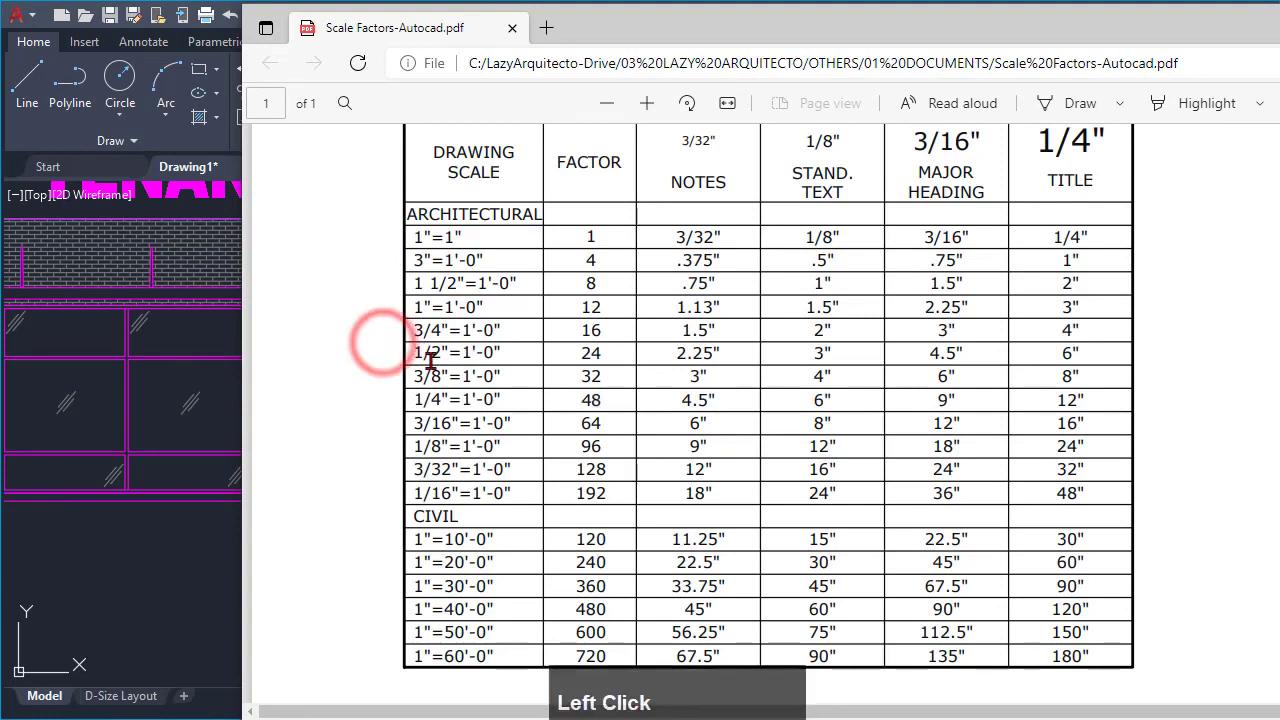
scroll(537, 370, down, 2)
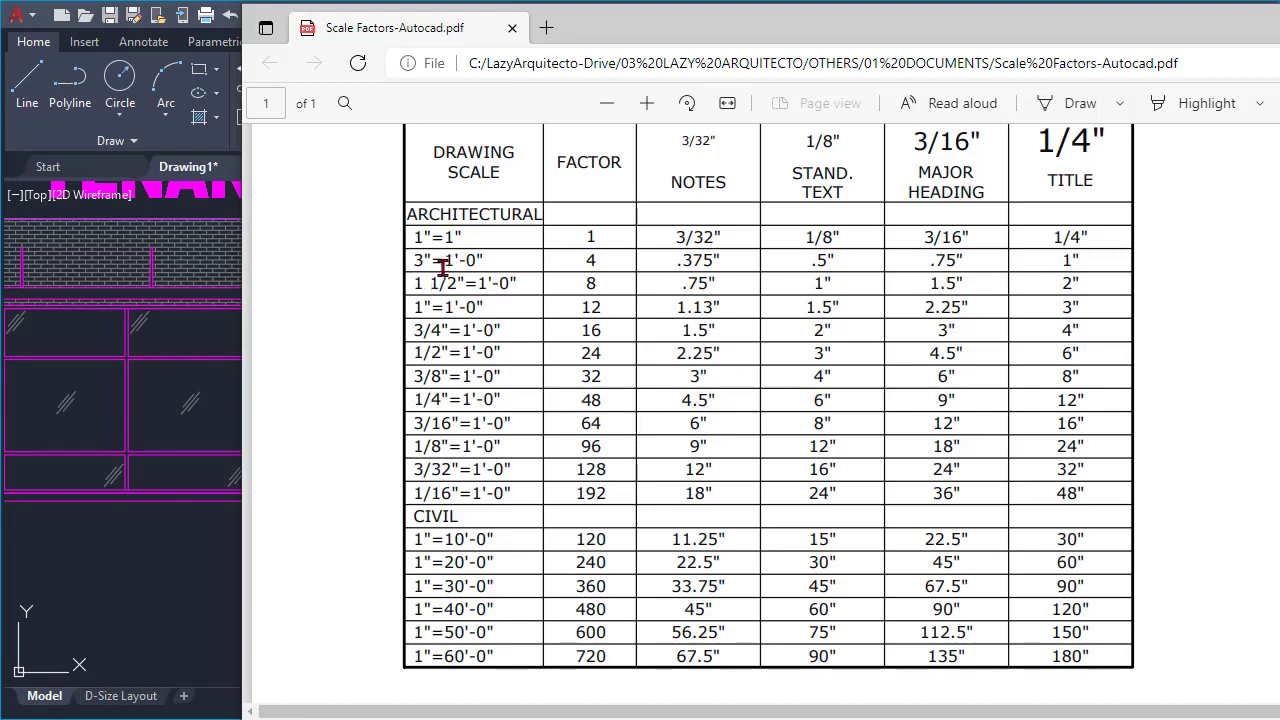
click(172, 591)
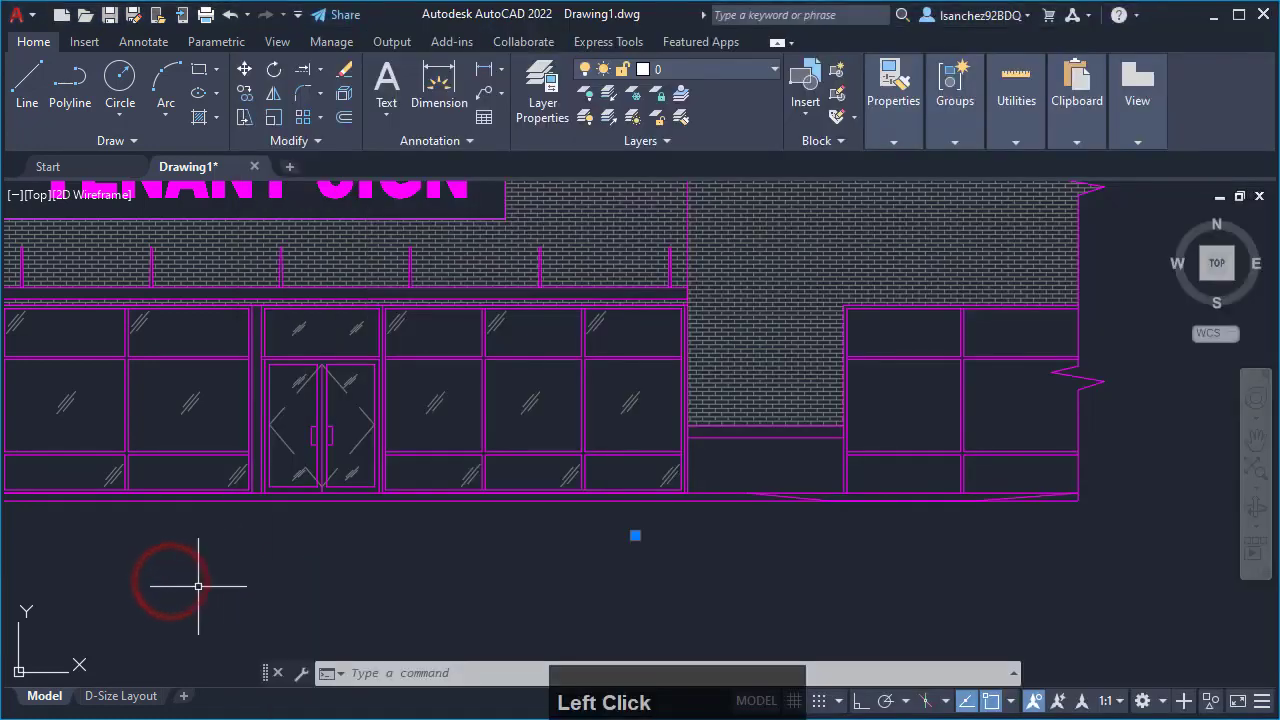
key(Escape)
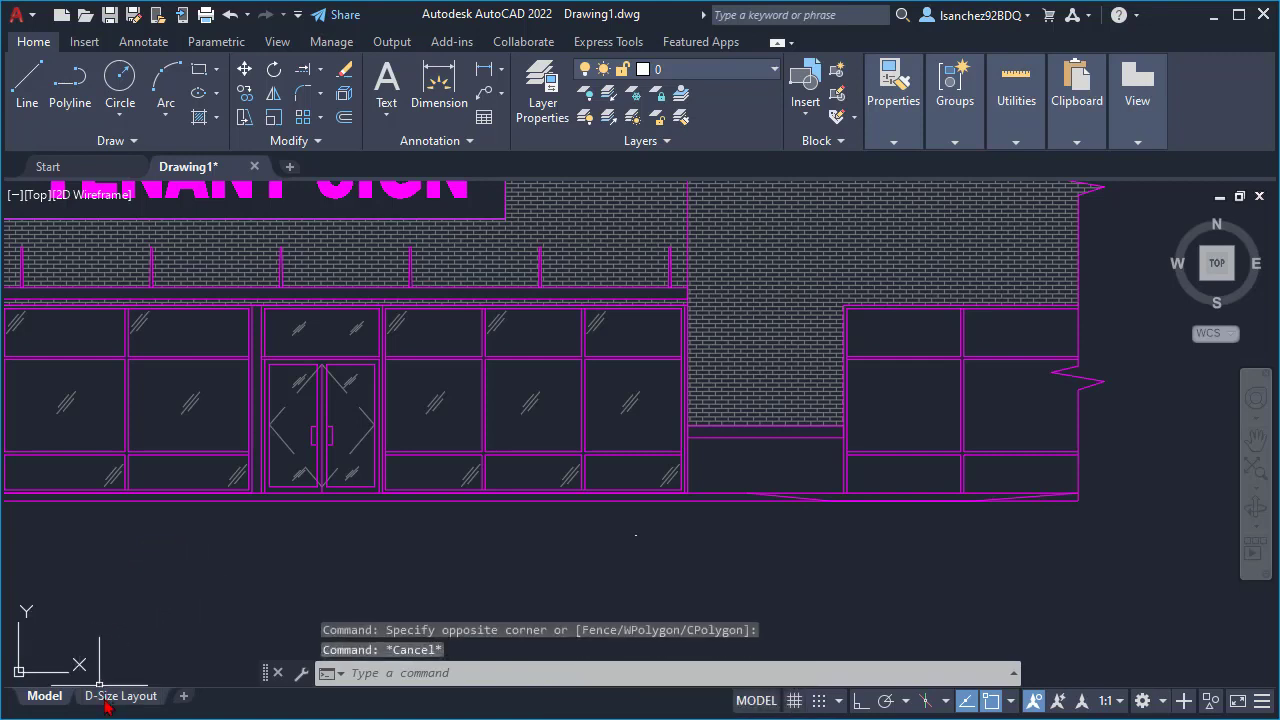
- Open the D-Size Layout and examine how the elevation and its level labels sit on the sheet
mouse_move(108, 705)
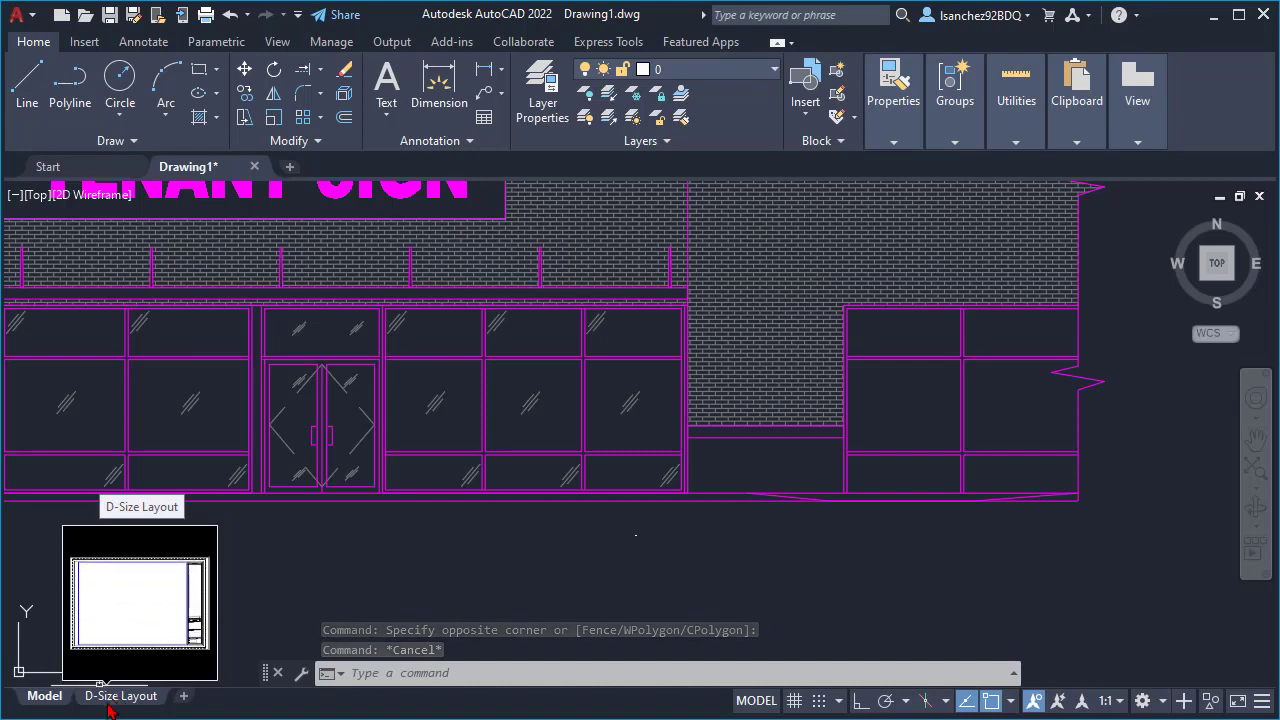
click(112, 698)
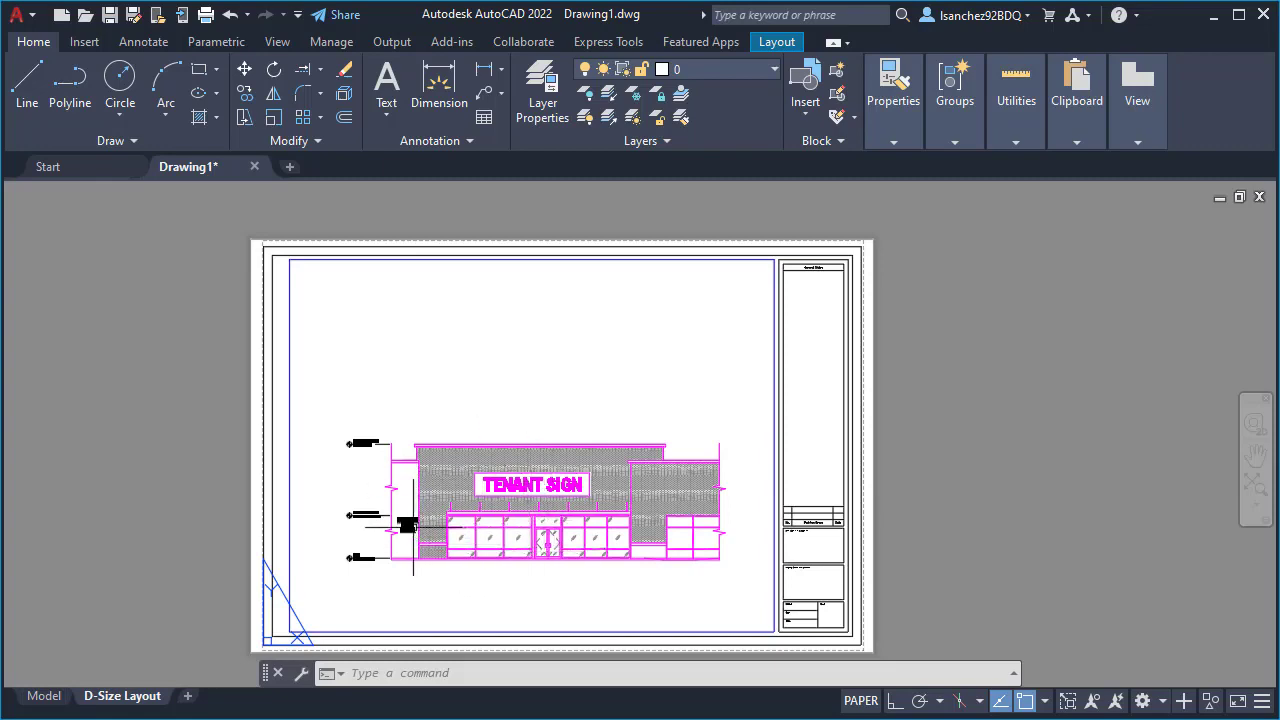
scroll(411, 527, up, 2)
scroll(370, 528, up, 2)
scroll(352, 530, up, 3)
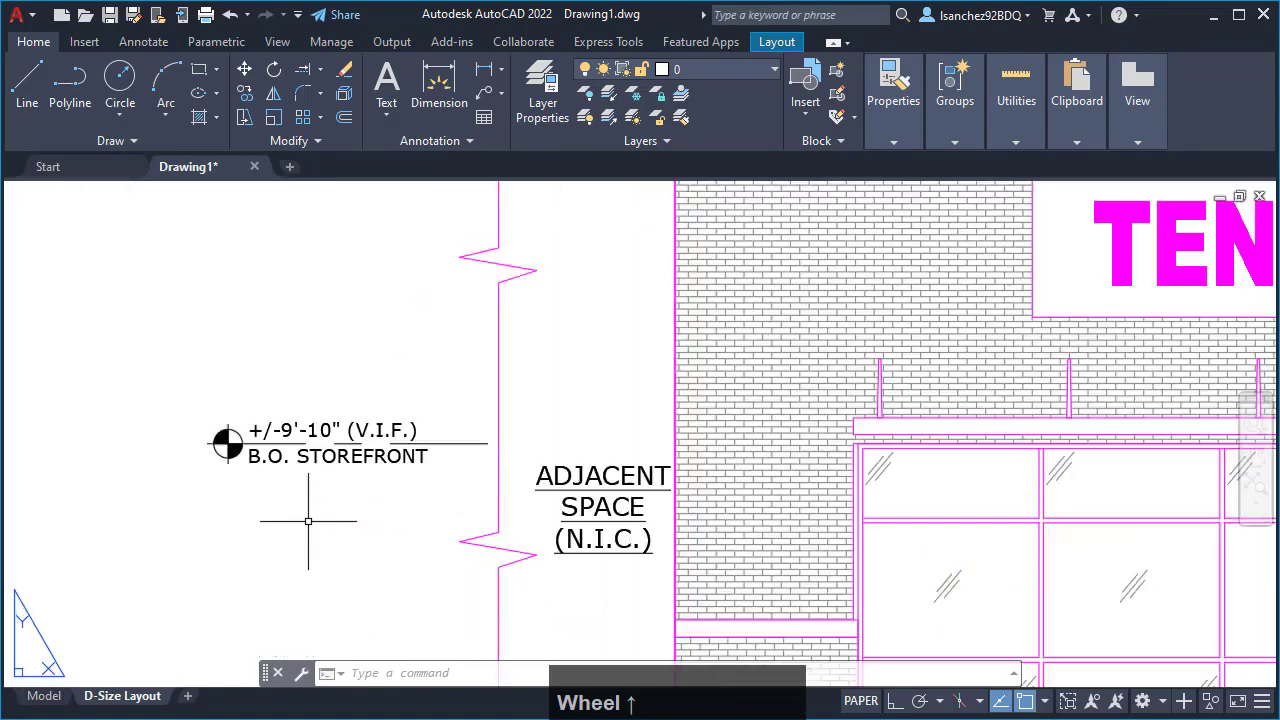
scroll(287, 458, down, 4)
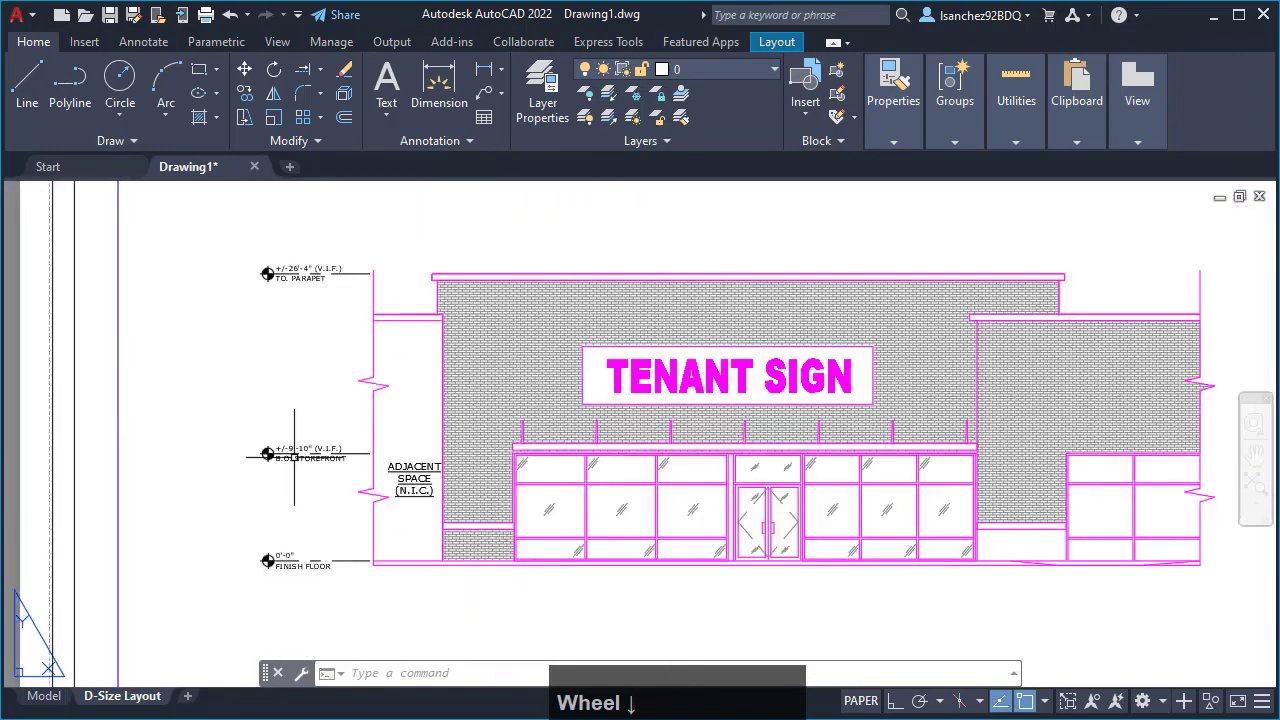
scroll(284, 282, up, 5)
scroll(276, 279, down, 8)
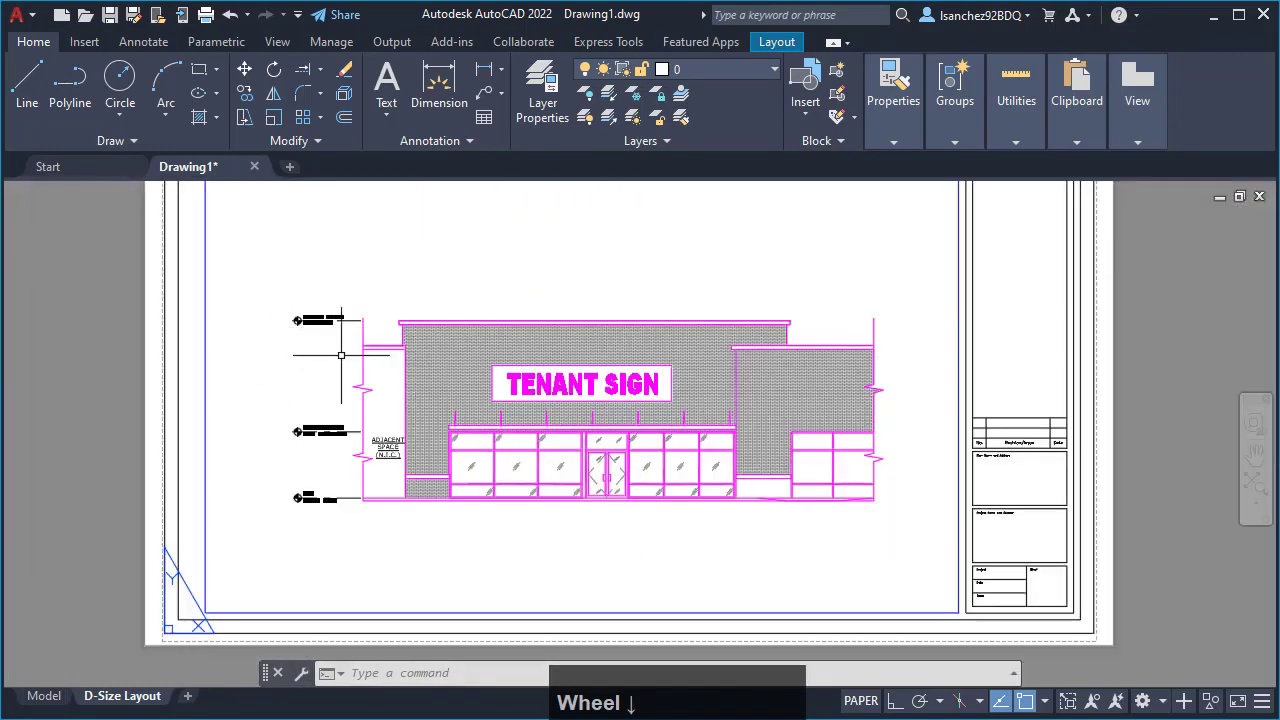
middle_drag(396, 460, 396, 518)
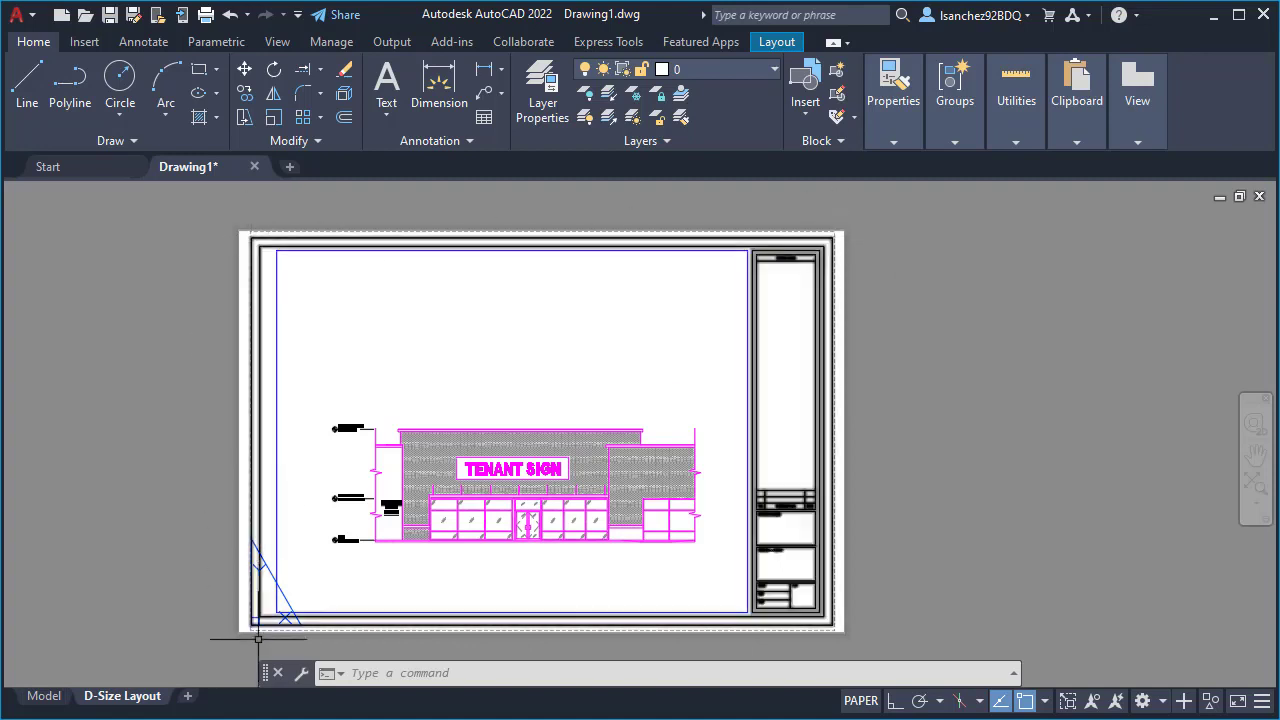
- Check the plot size in the D-Size Layout's page setup and close the Page Setup Manager
right_click(140, 706)
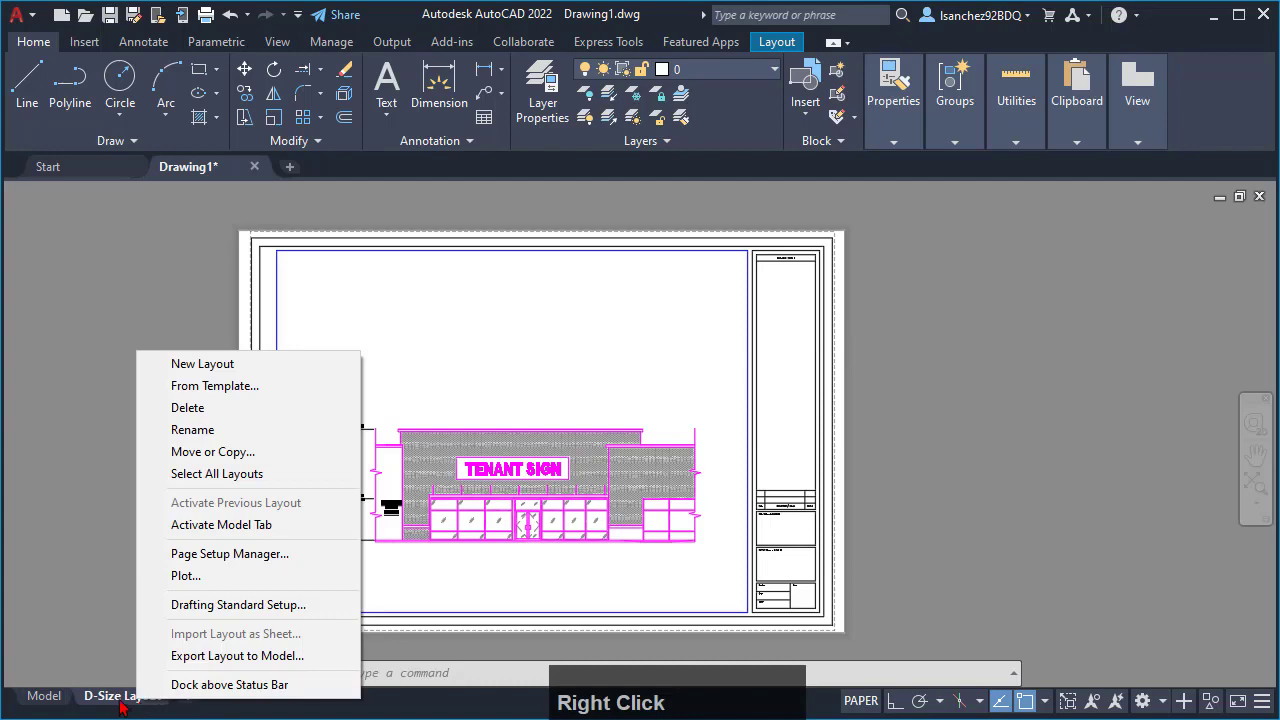
click(215, 555)
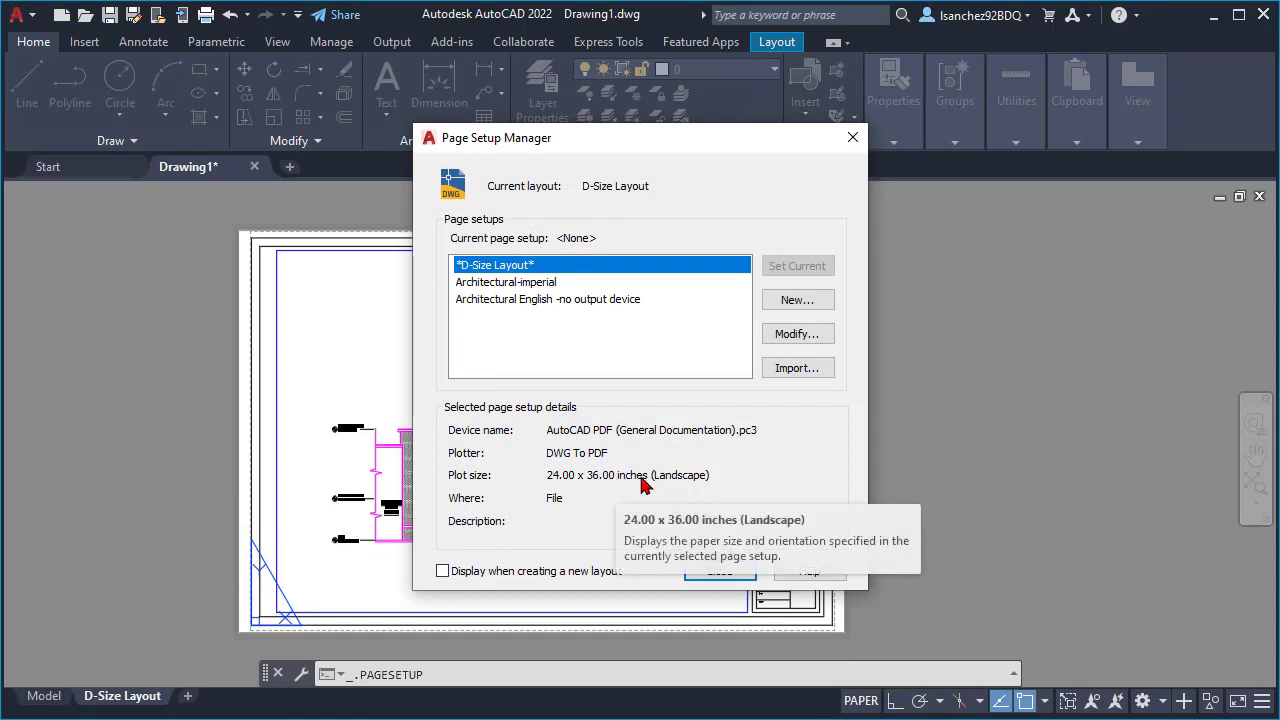
click(720, 571)
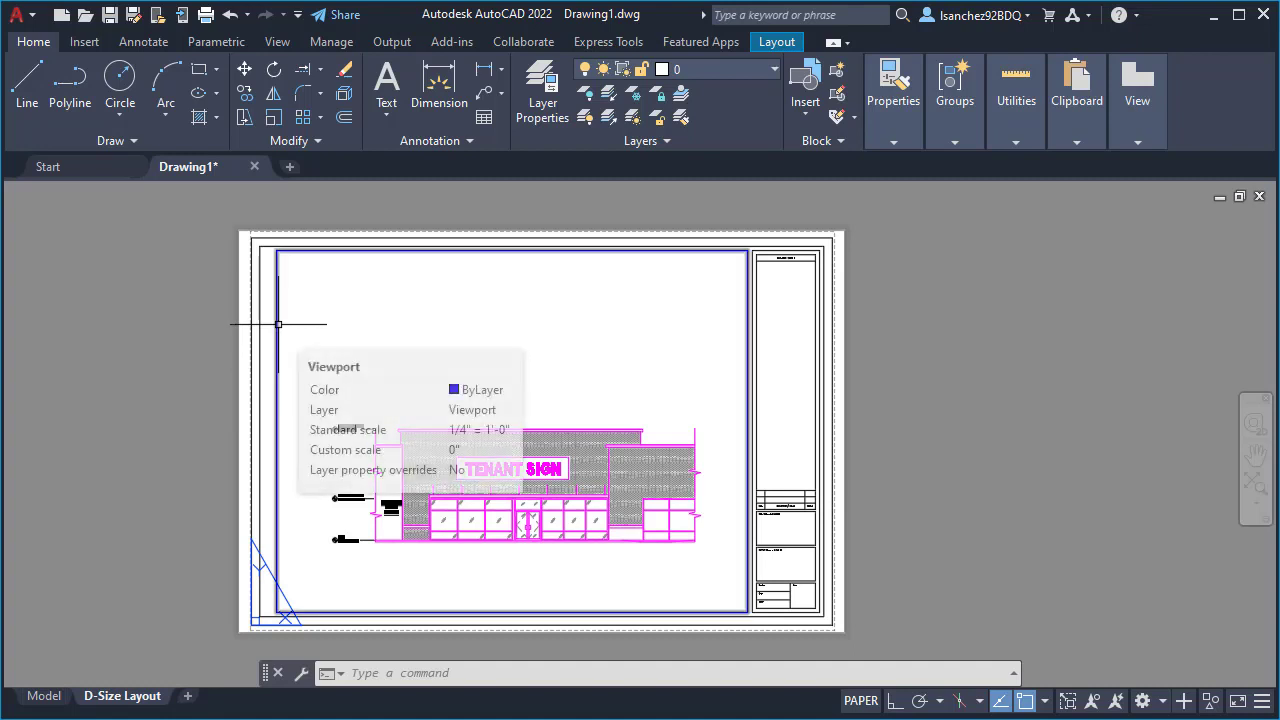
- Unlock the layout viewport, set its scale to 1/8" = 1'-0", and consult the scale factors PDF
click(278, 323)
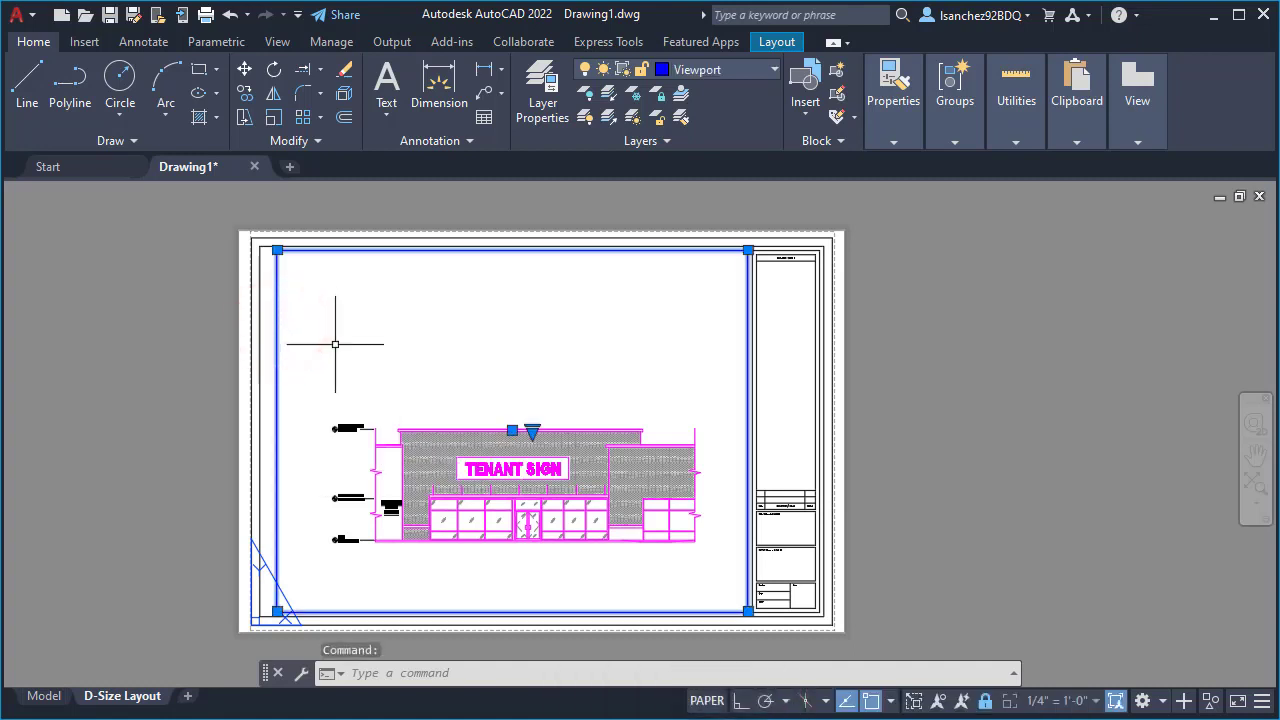
click(985, 703)
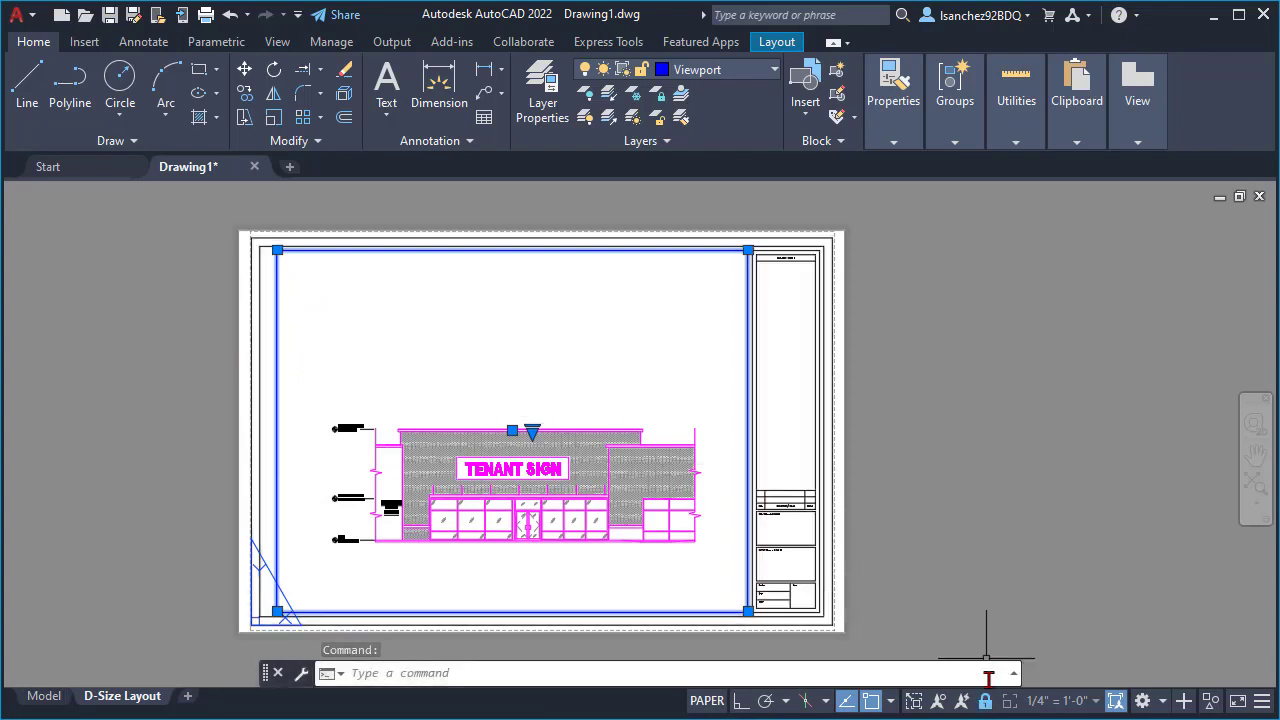
click(985, 702)
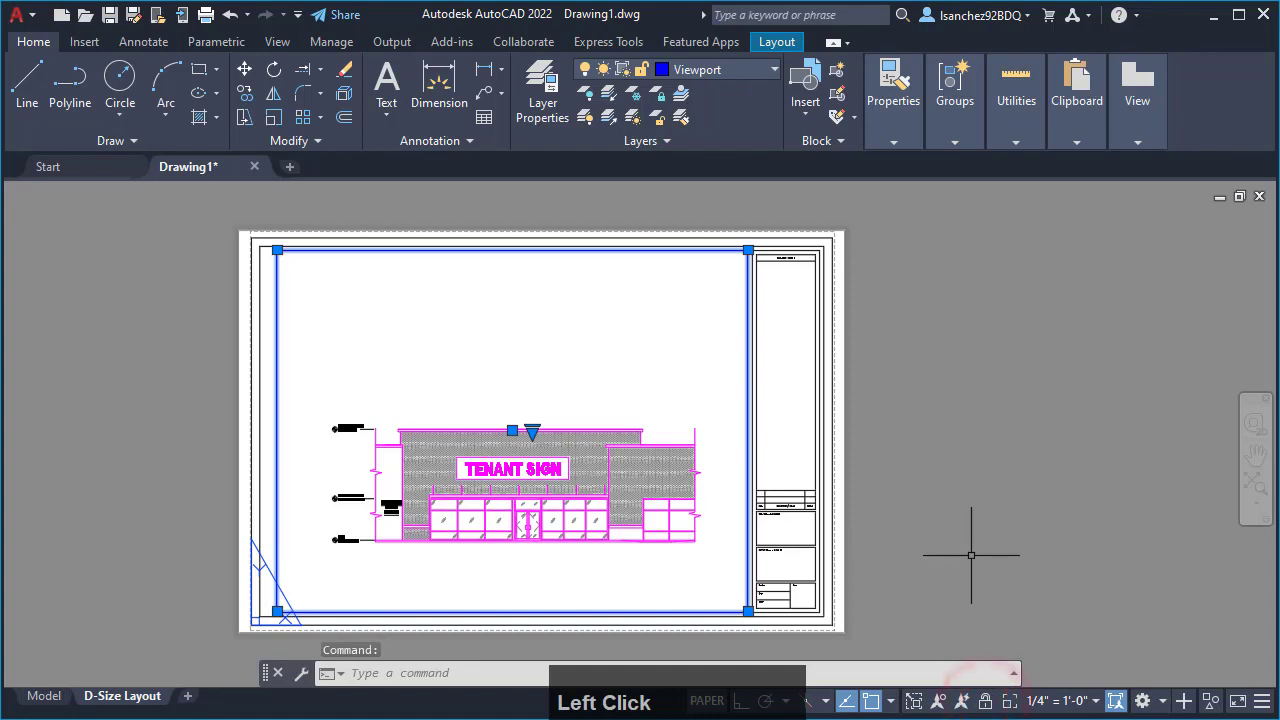
click(1040, 706)
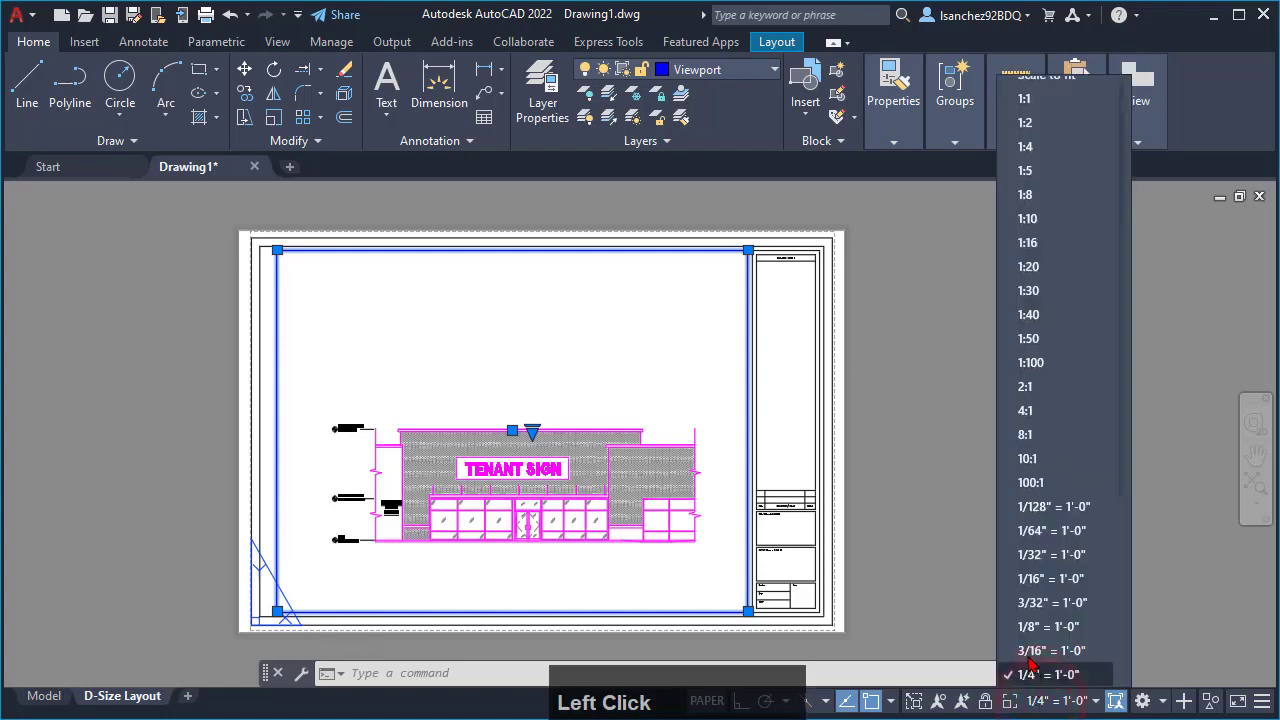
scroll(1024, 522, down, 2)
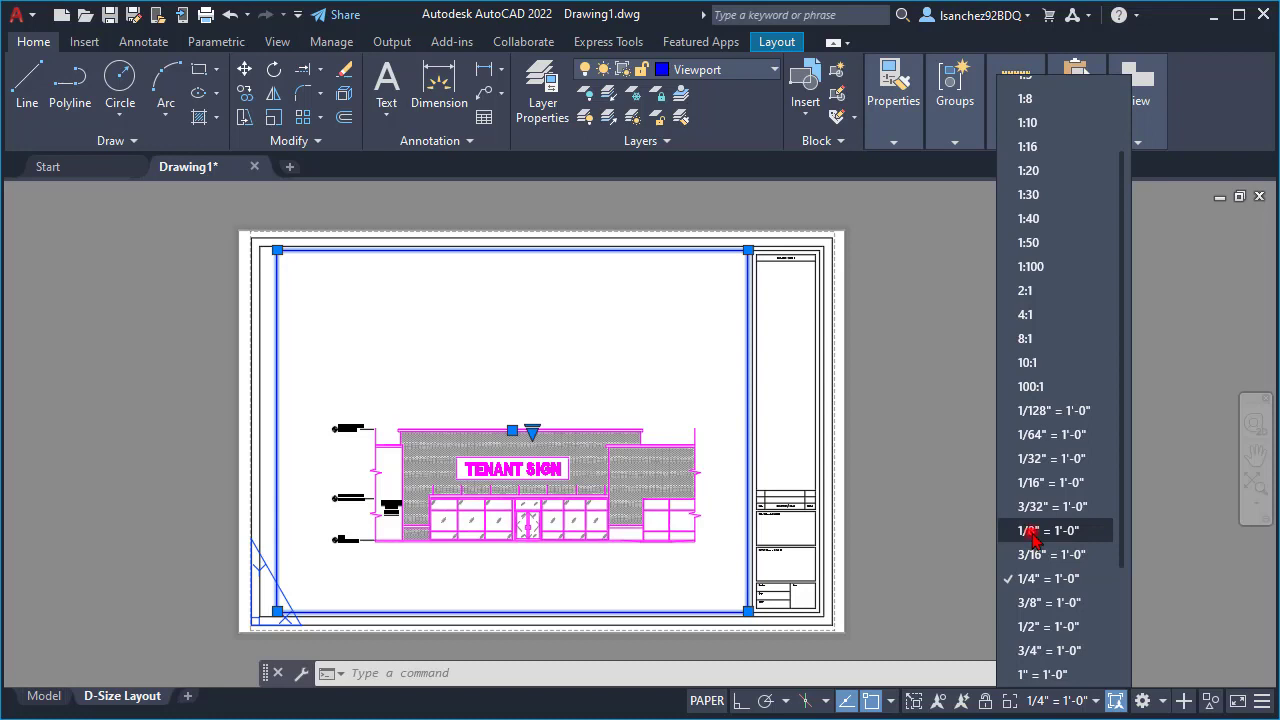
click(1029, 532)
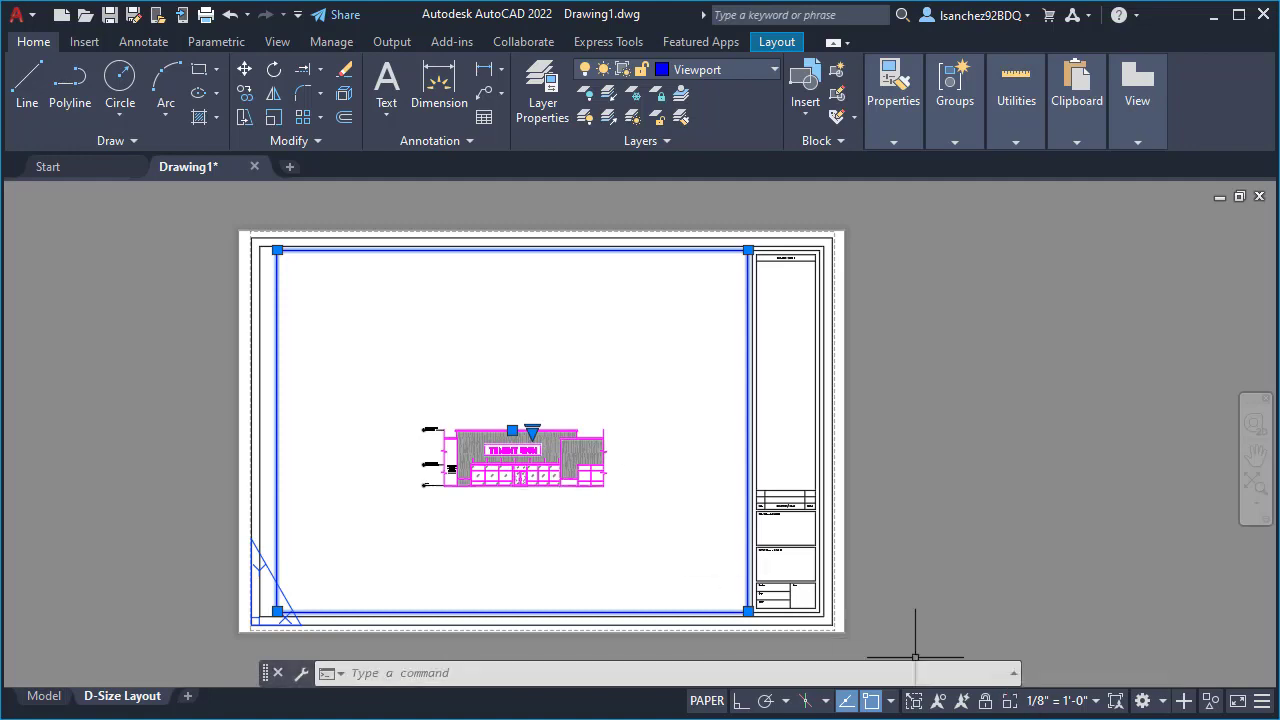
click(656, 716)
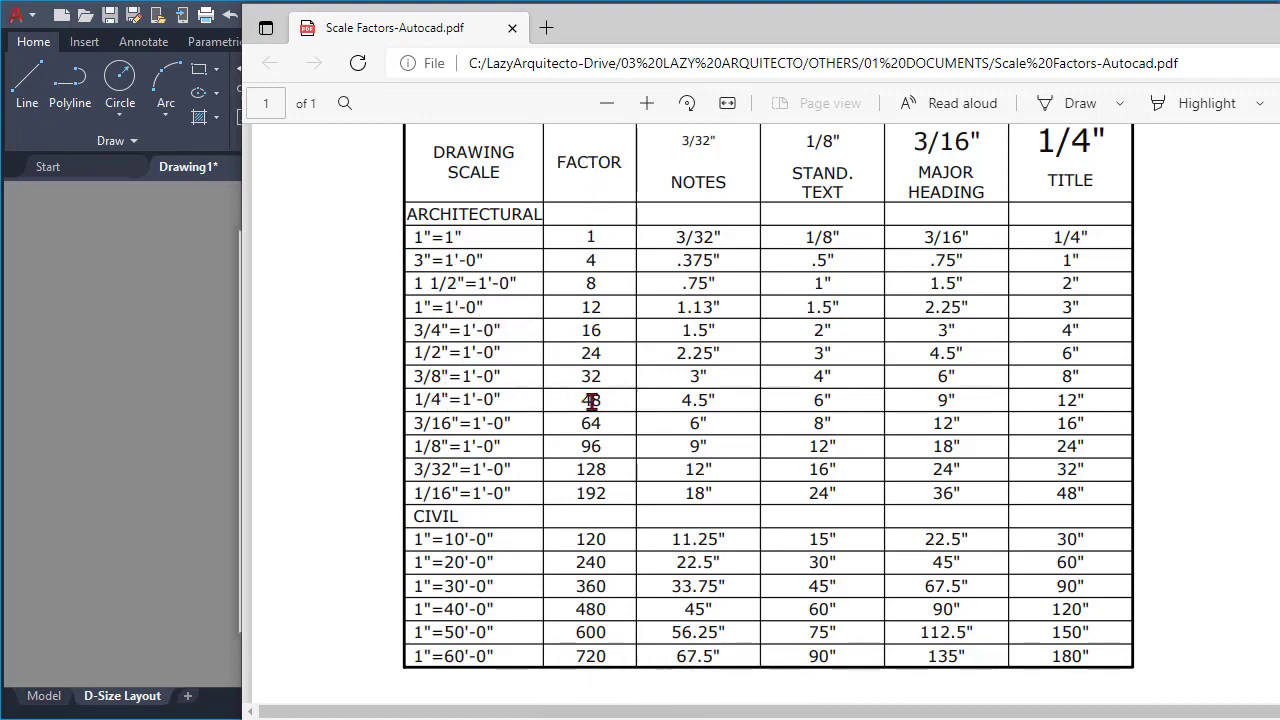
click(1279, 20)
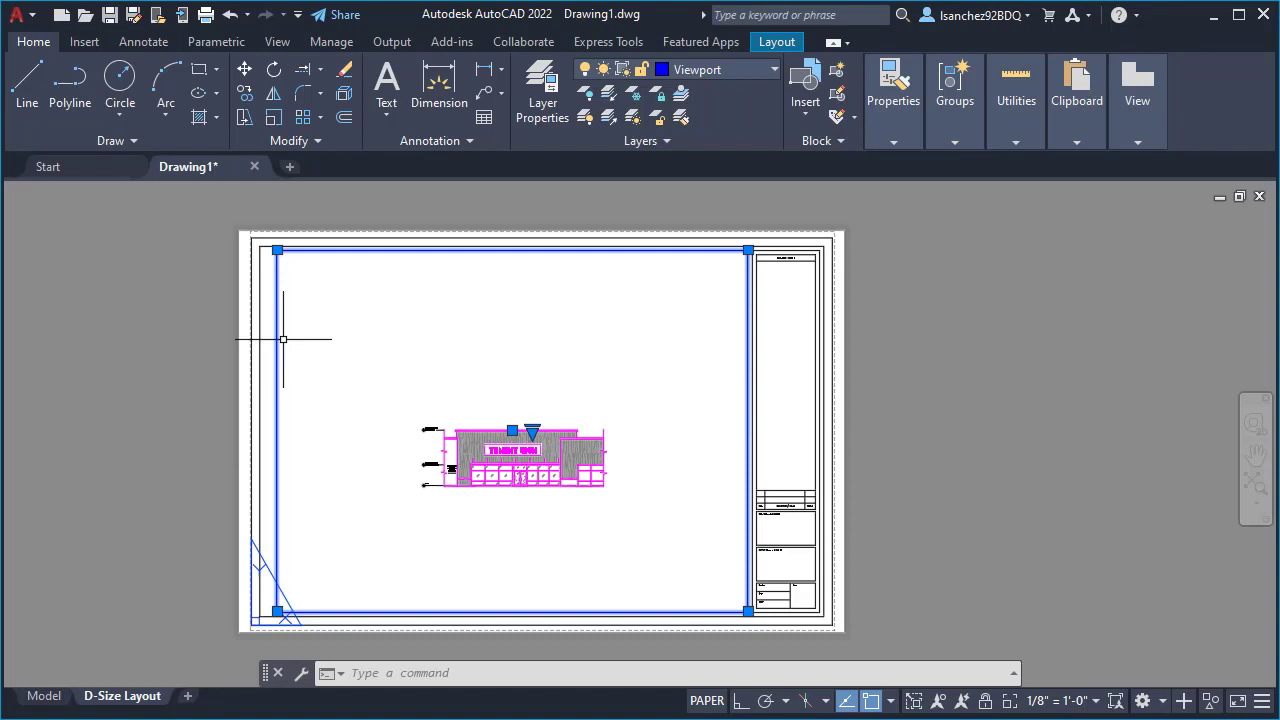
- Delete the layout viewport and create a new rectangular one with MVIEW, filling the sheet area beside the title block
key(Delete)
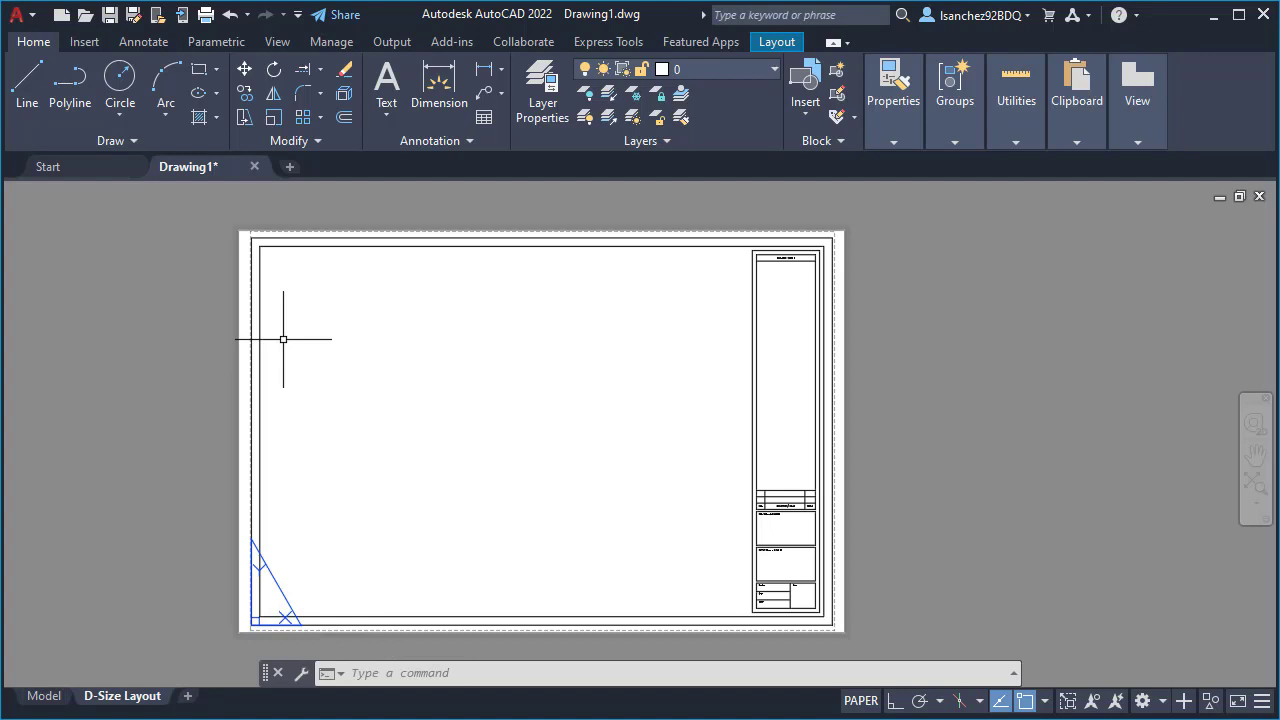
text(M)
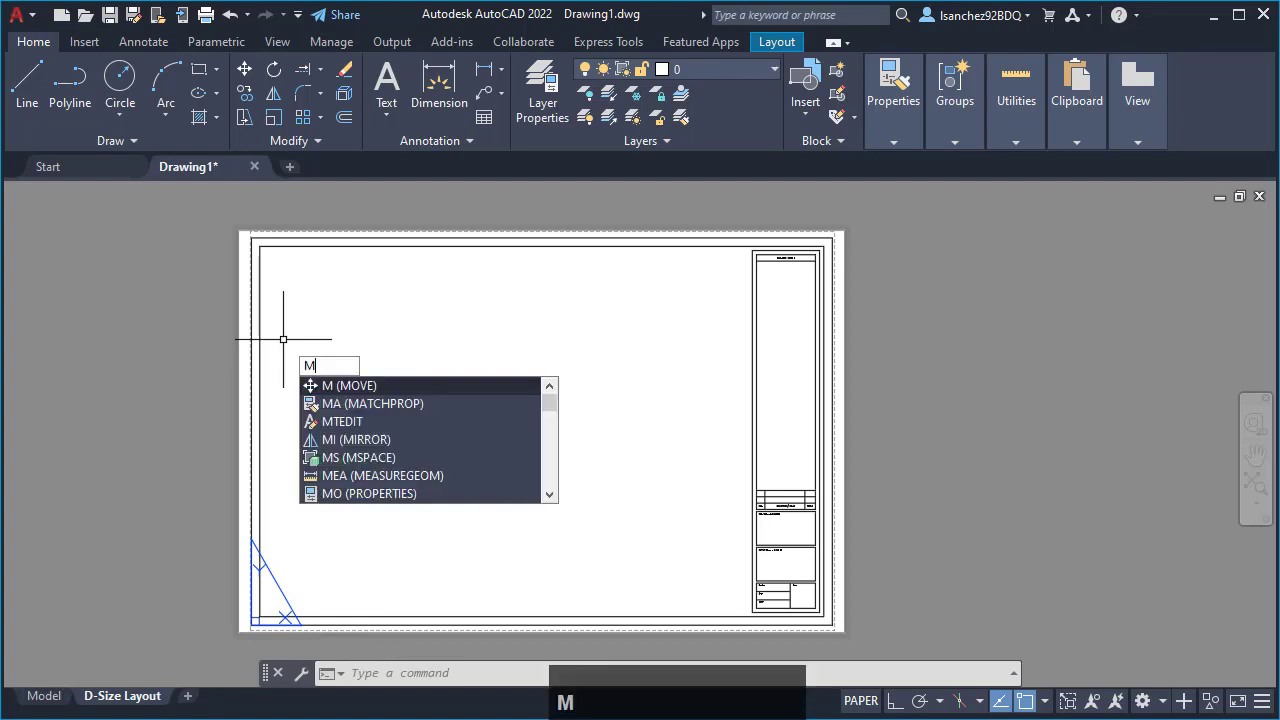
text(V)
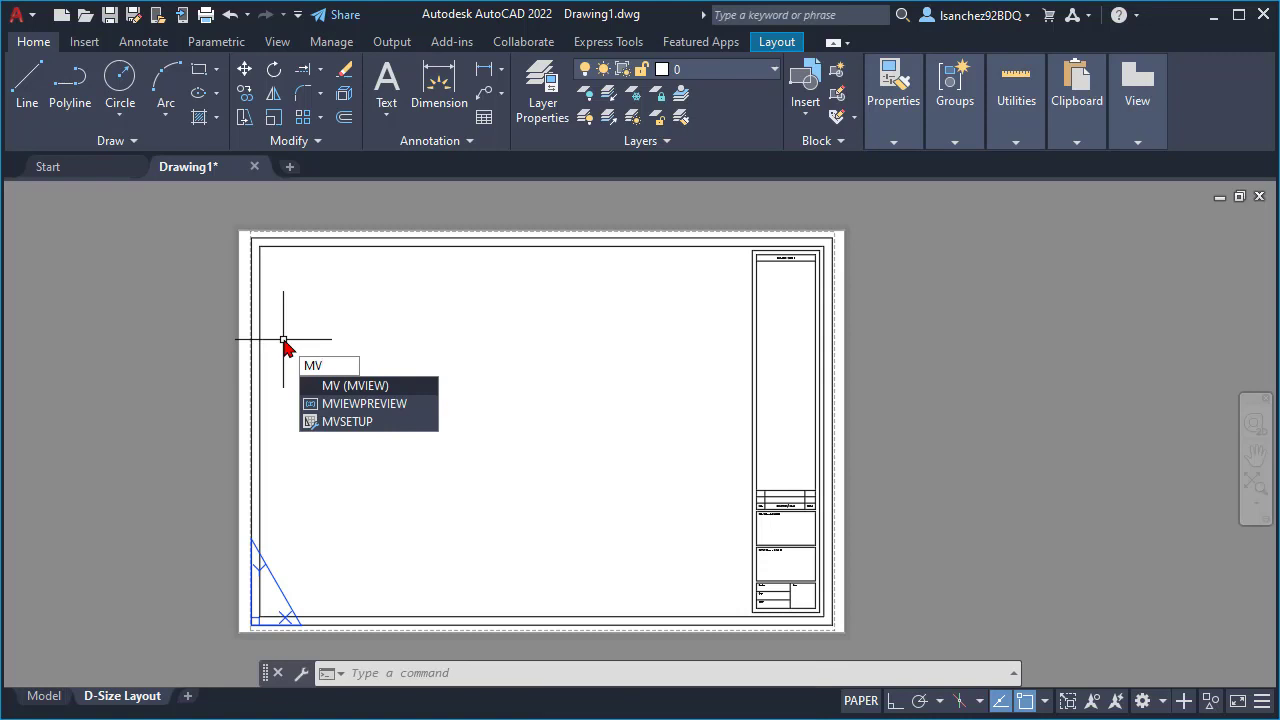
key(Return)
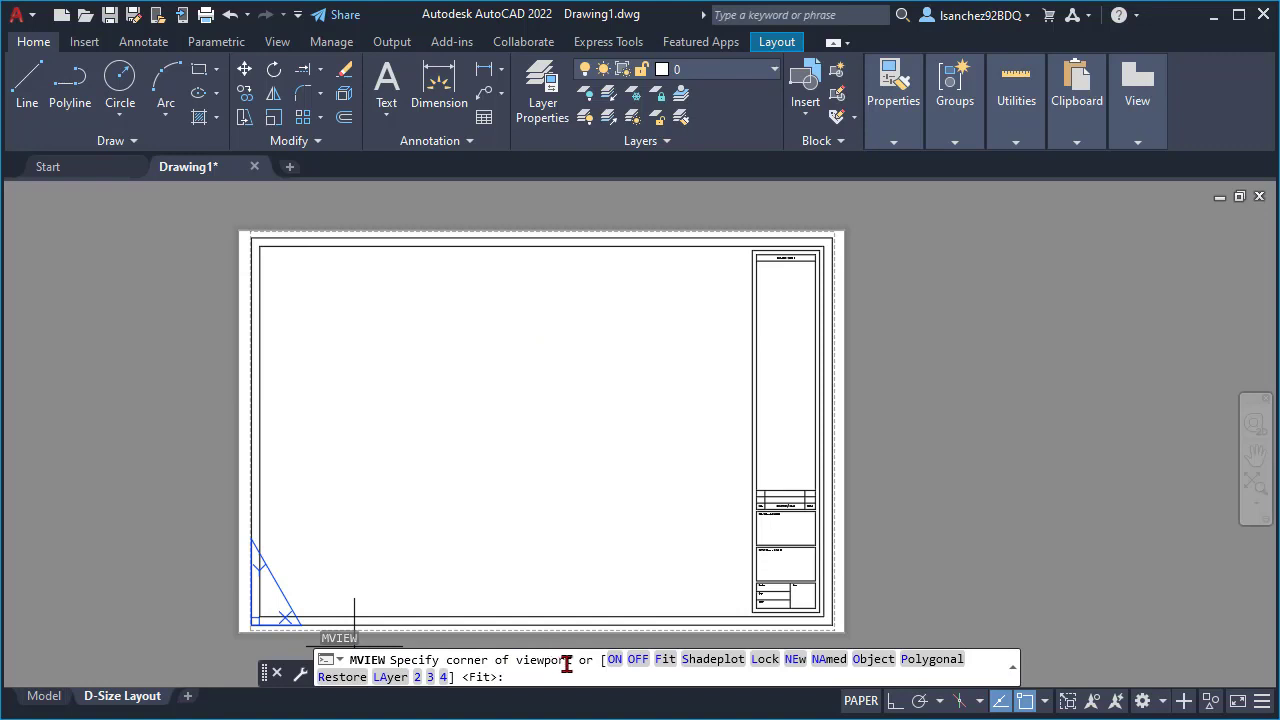
click(274, 257)
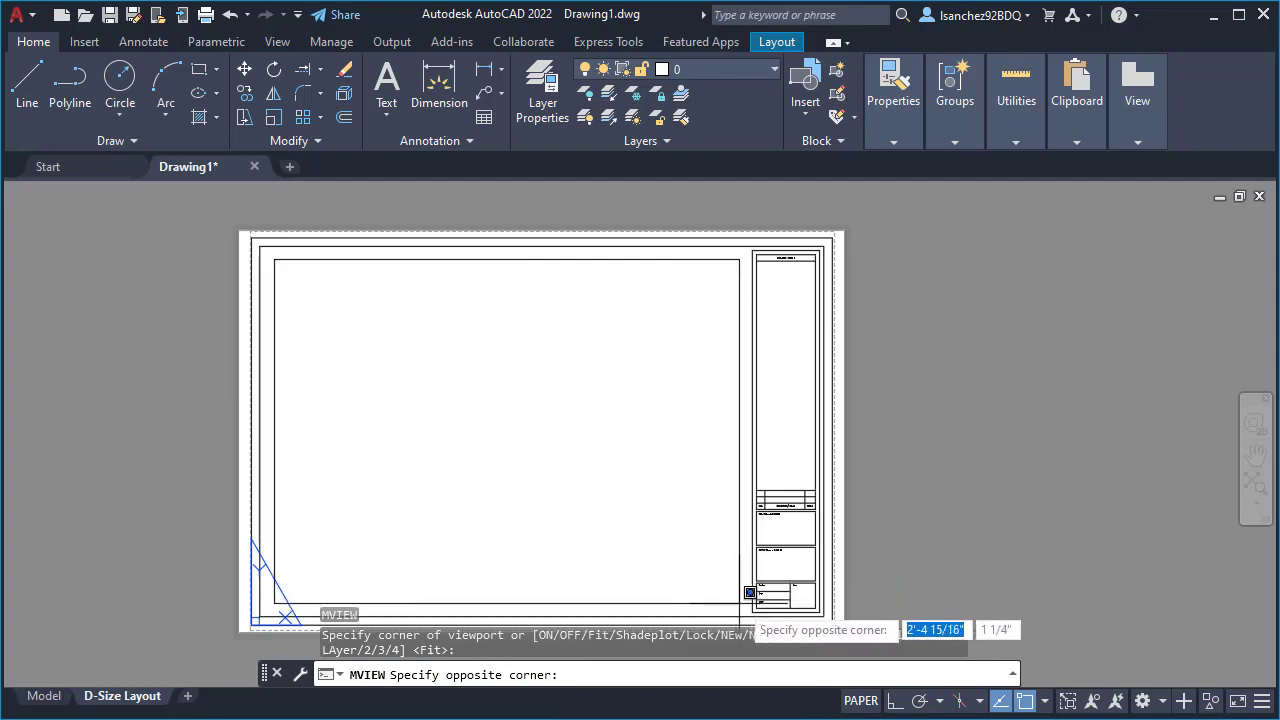
click(738, 604)
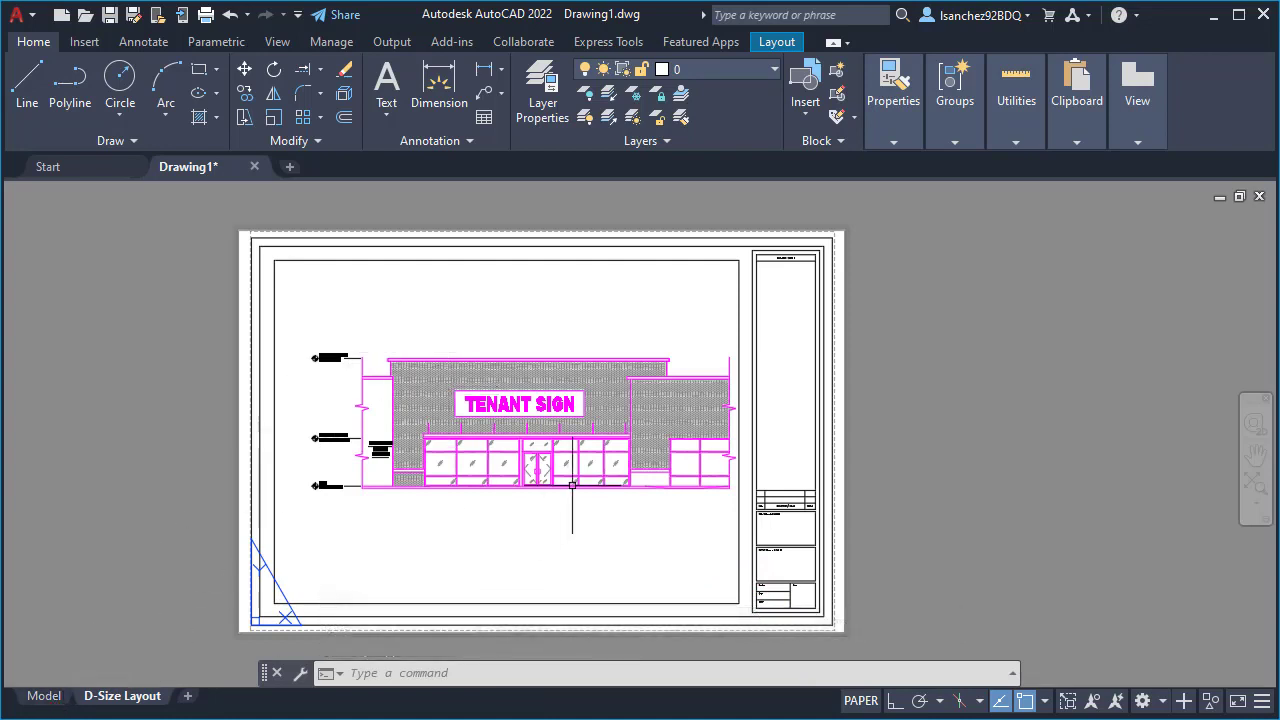
- Set the new viewport's scale to 1/4" = 1'-0"
click(742, 527)
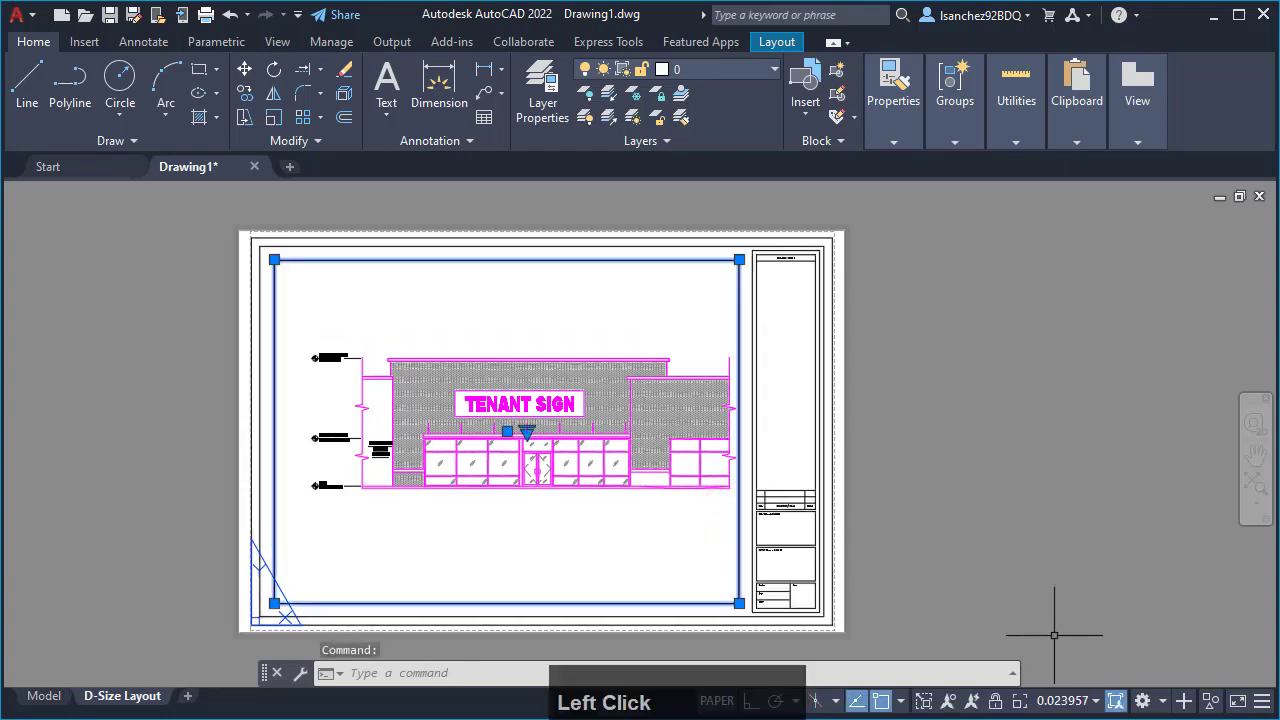
click(1041, 704)
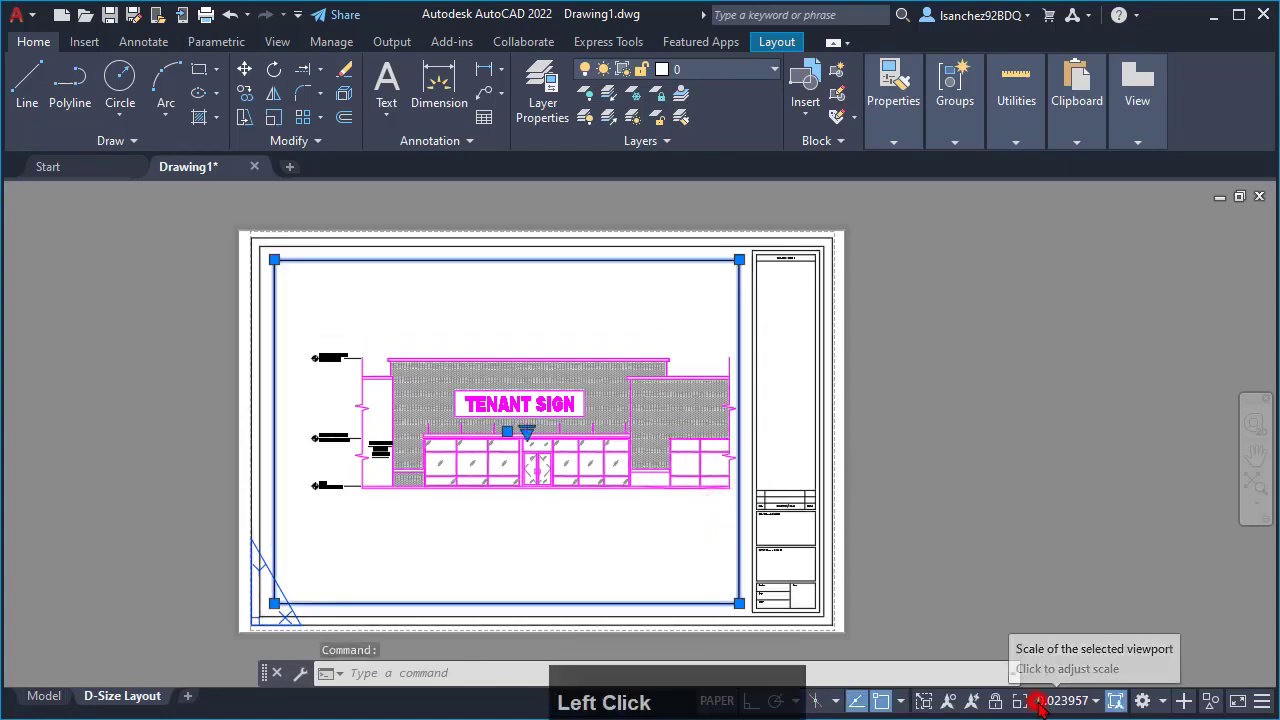
scroll(1052, 594, down, 3)
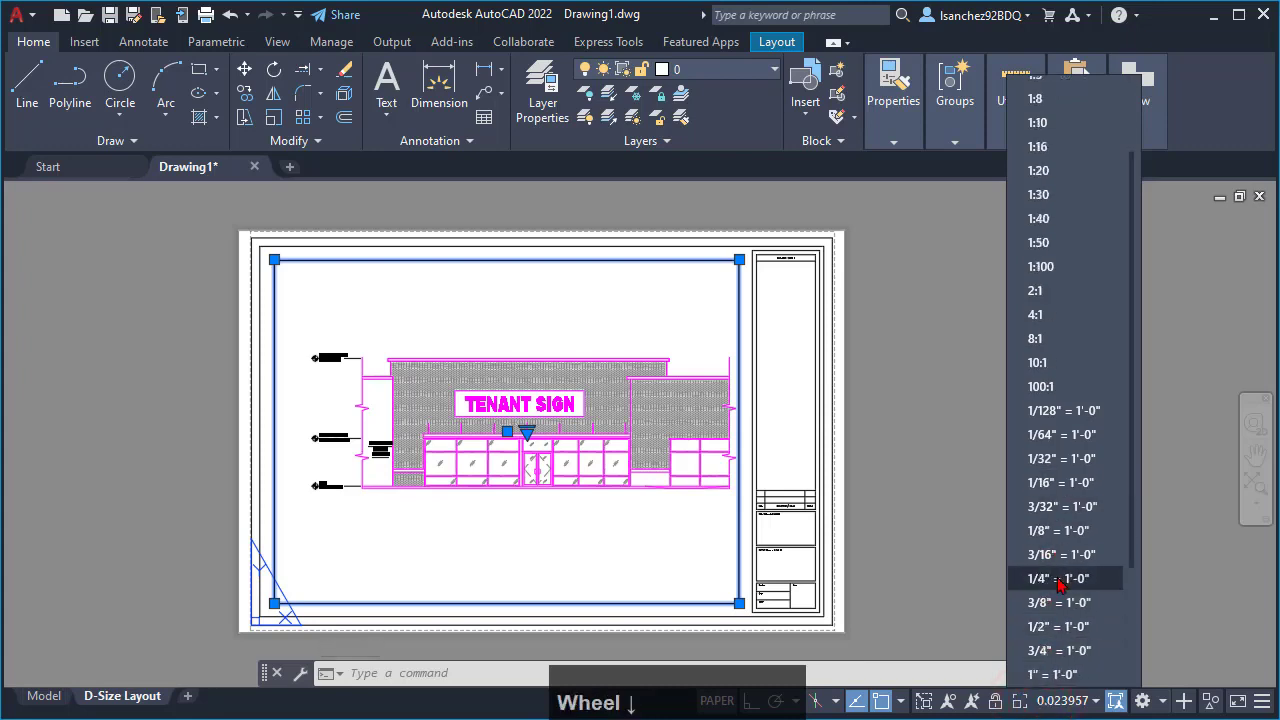
click(1049, 586)
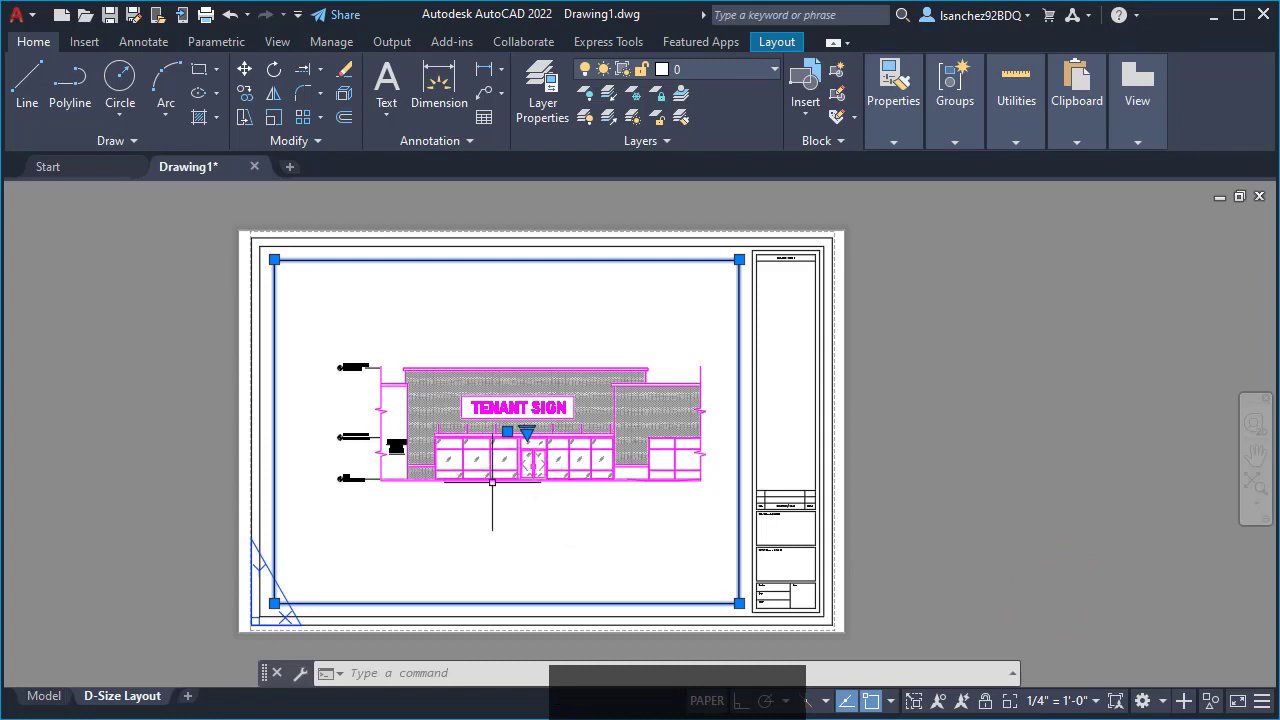
click(1060, 700)
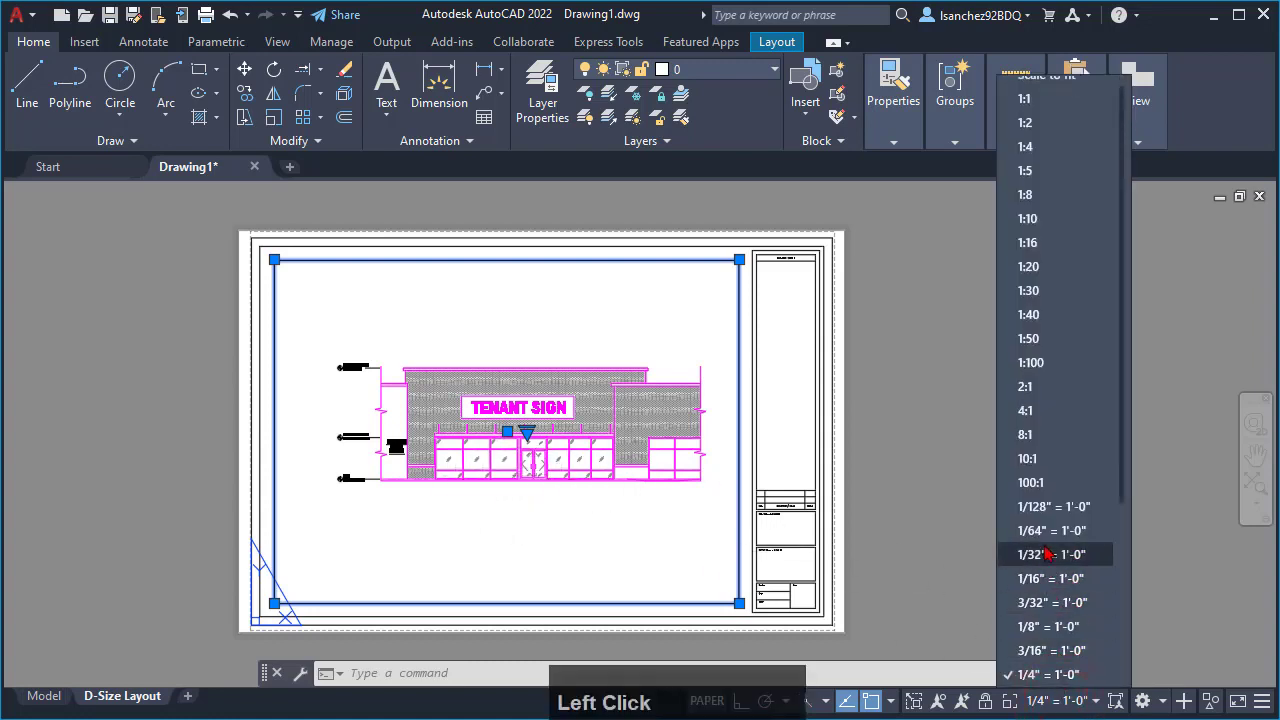
scroll(1040, 523, up, 1)
scroll(1042, 458, down, 3)
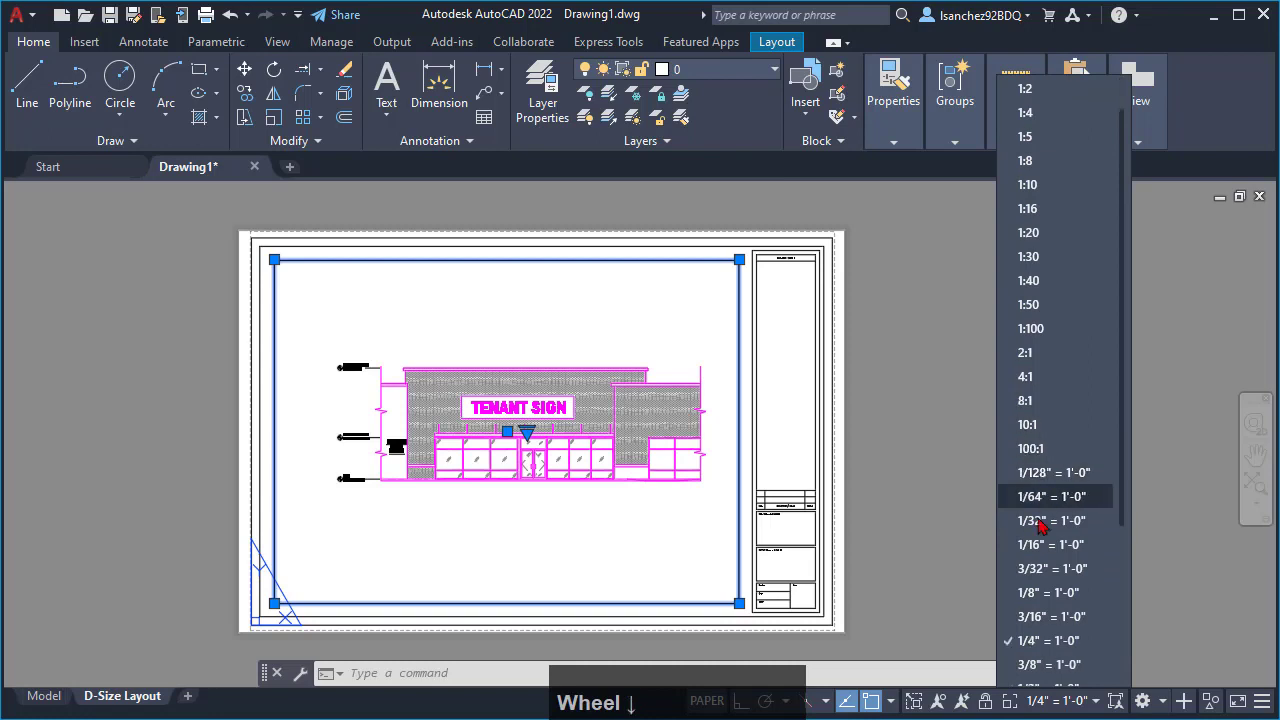
click(906, 552)
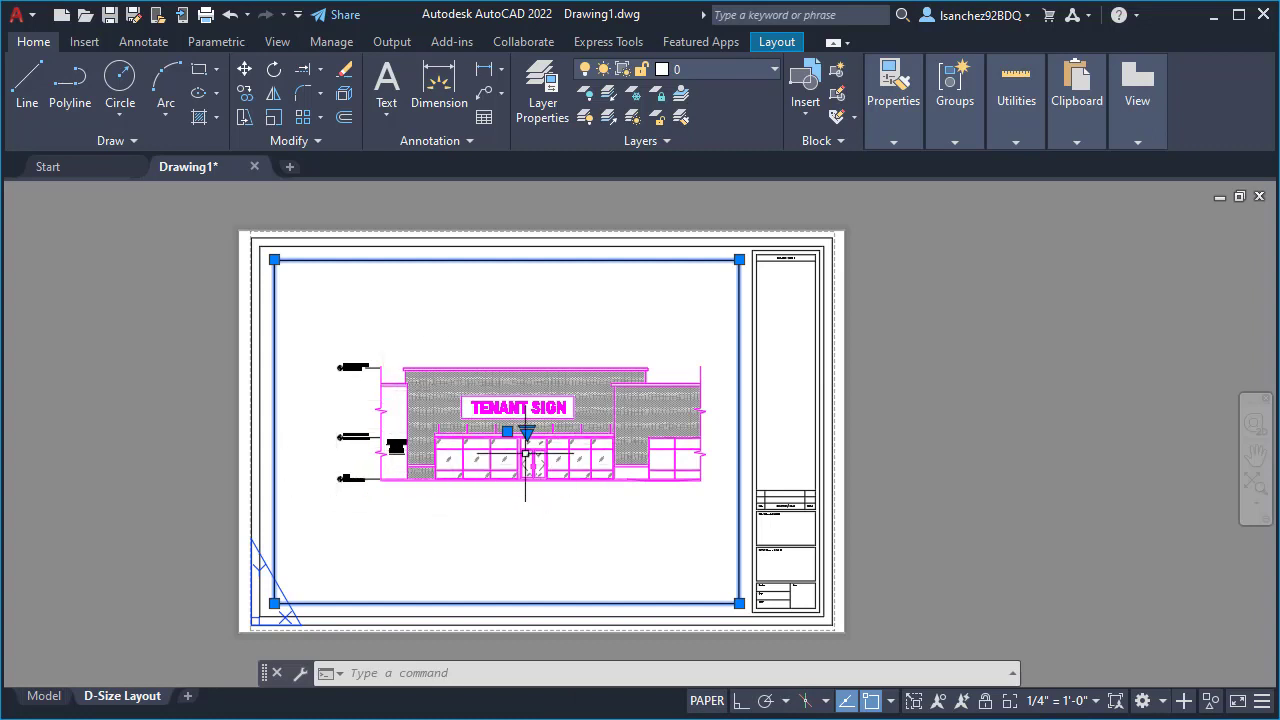
- Activate the layout viewport, shift the elevation lower inside it, and return to paper space
middle_drag(490, 478, 530, 494)
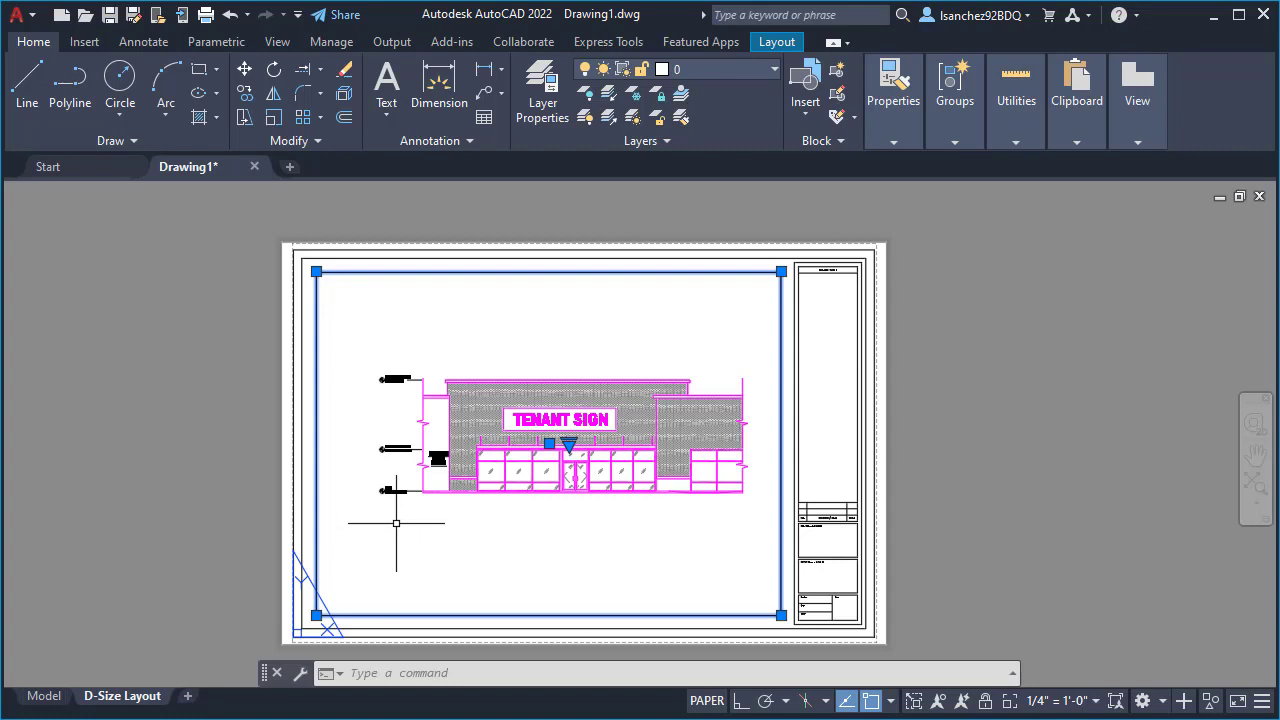
double_click(483, 546)
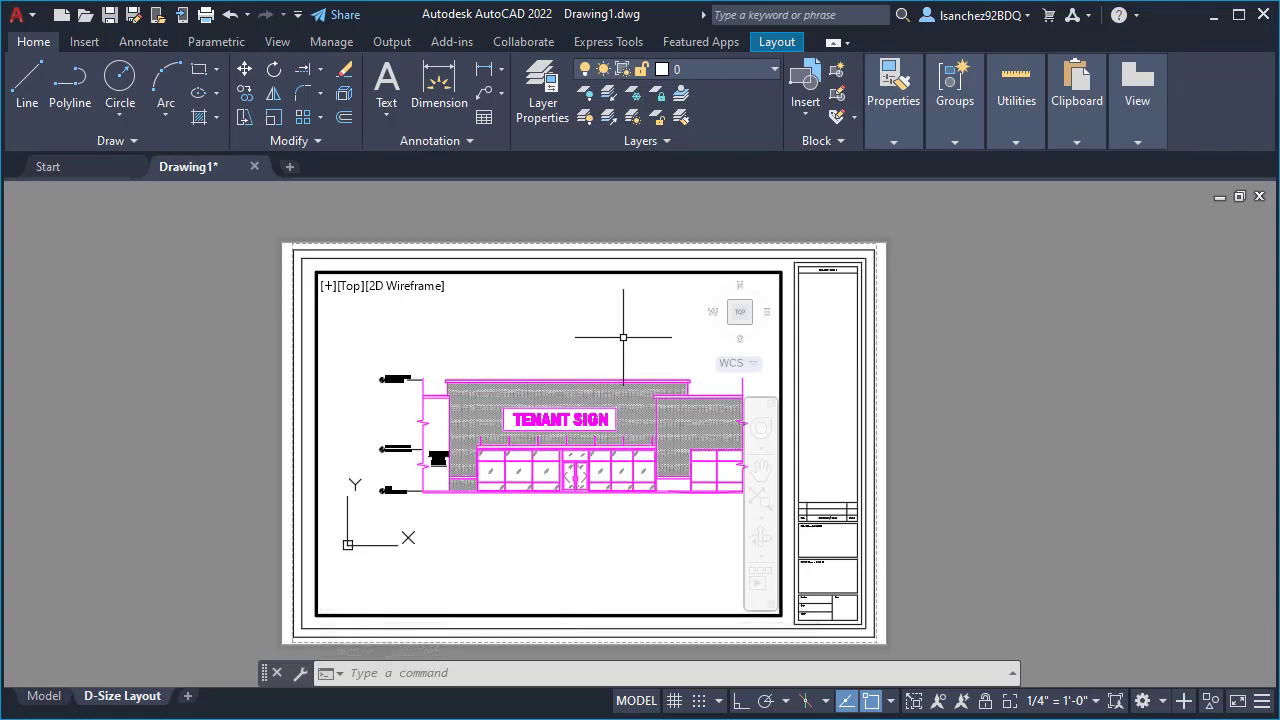
mouse_move(623, 337)
middle_down()
mouse_move(583, 366)
mouse_move(580, 390)
mouse_move(615, 425)
mouse_move(628, 342)
mouse_move(597, 355)
mouse_move(593, 387)
mouse_move(614, 406)
mouse_move(594, 386)
mouse_move(586, 397)
mouse_move(591, 386)
middle_up()
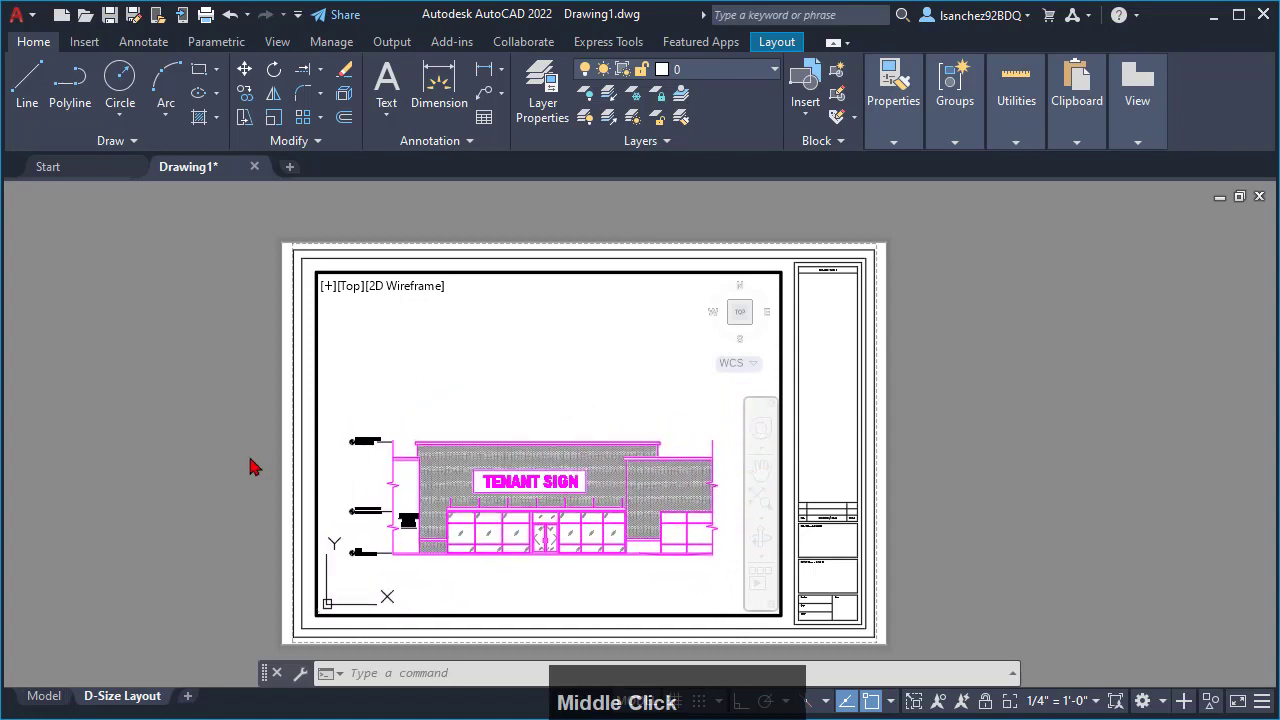
click(203, 485)
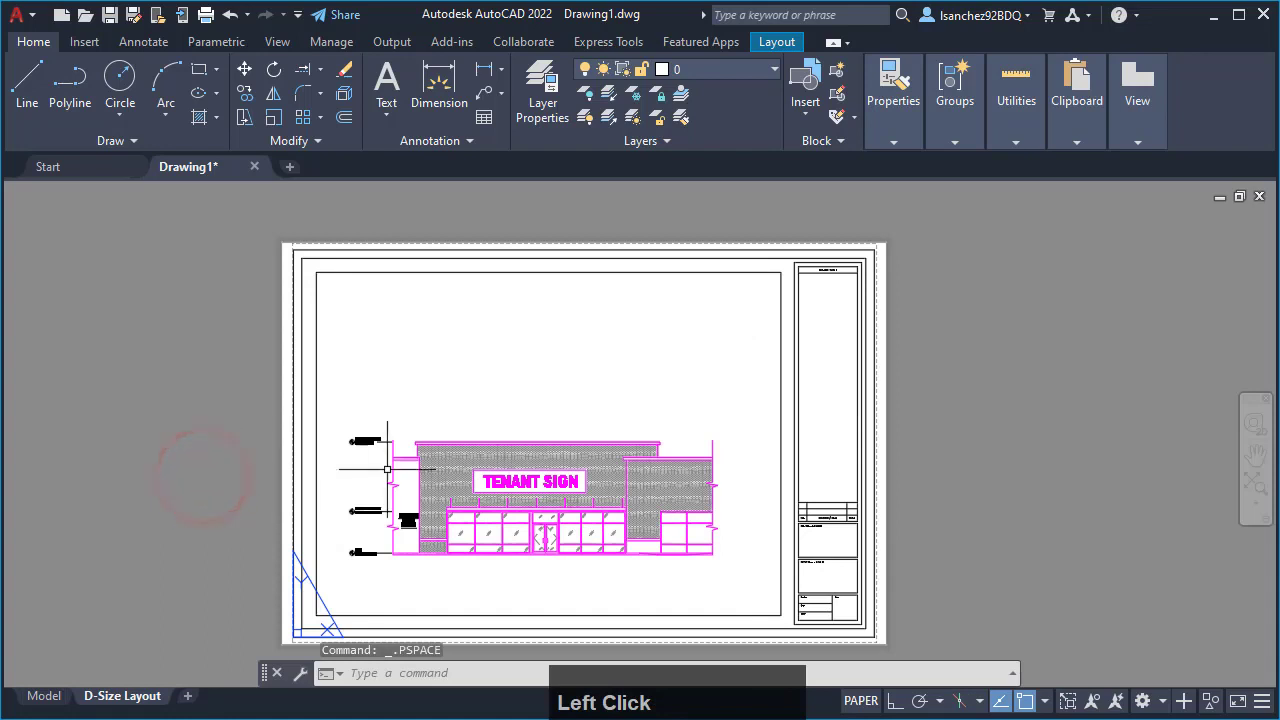
click(781, 599)
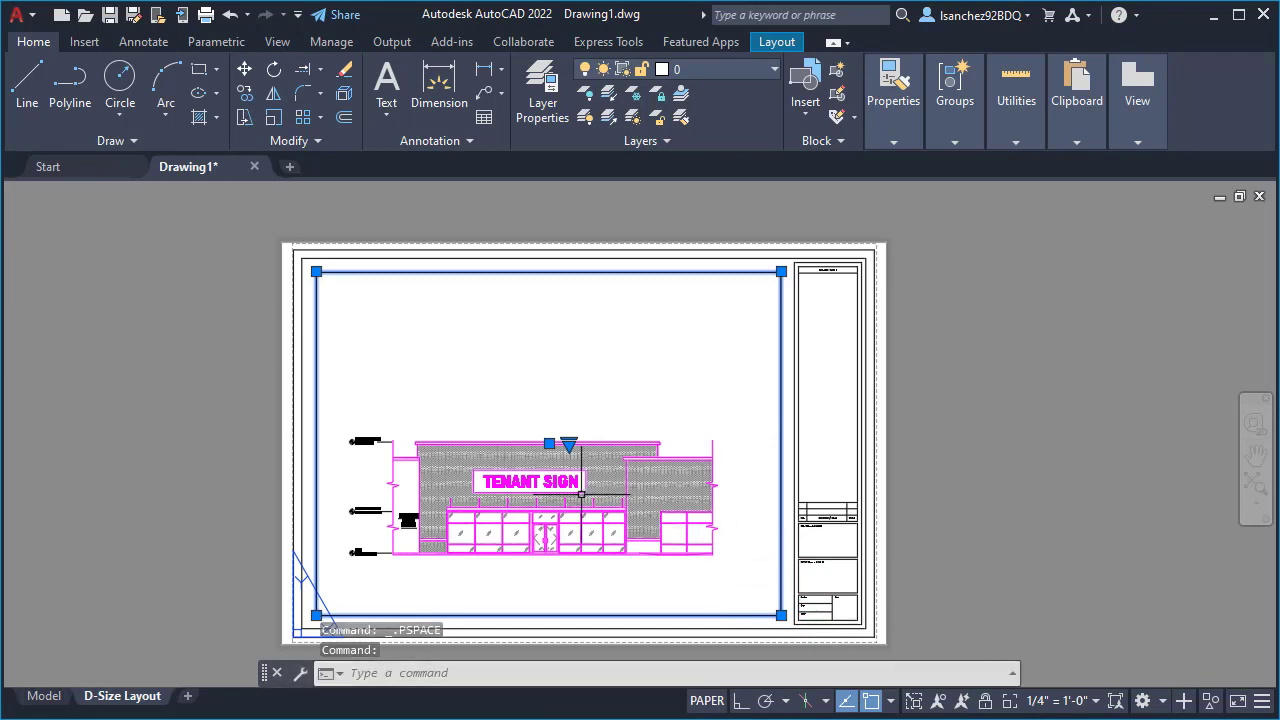
key(Escape)
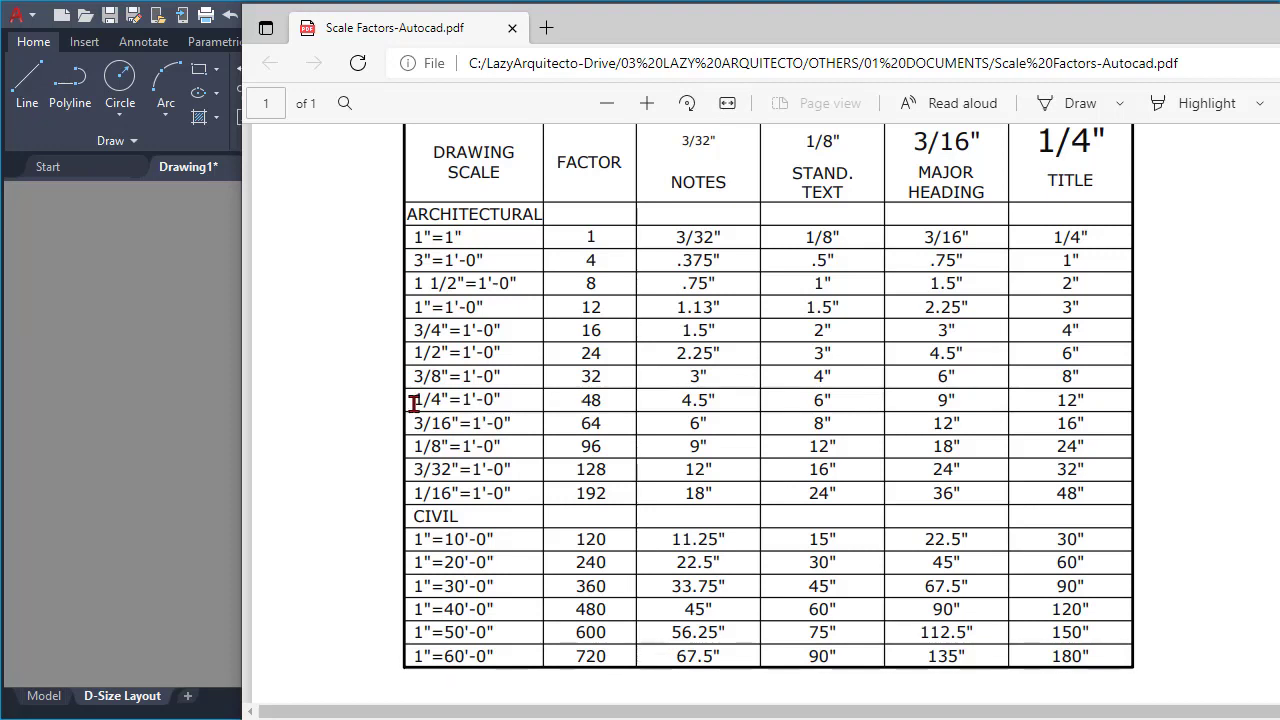
- Look up the standard text height for 1/4"=1'-0" in the scale factors PDF and view the metric scale factor chart
drag(413, 403, 505, 398)
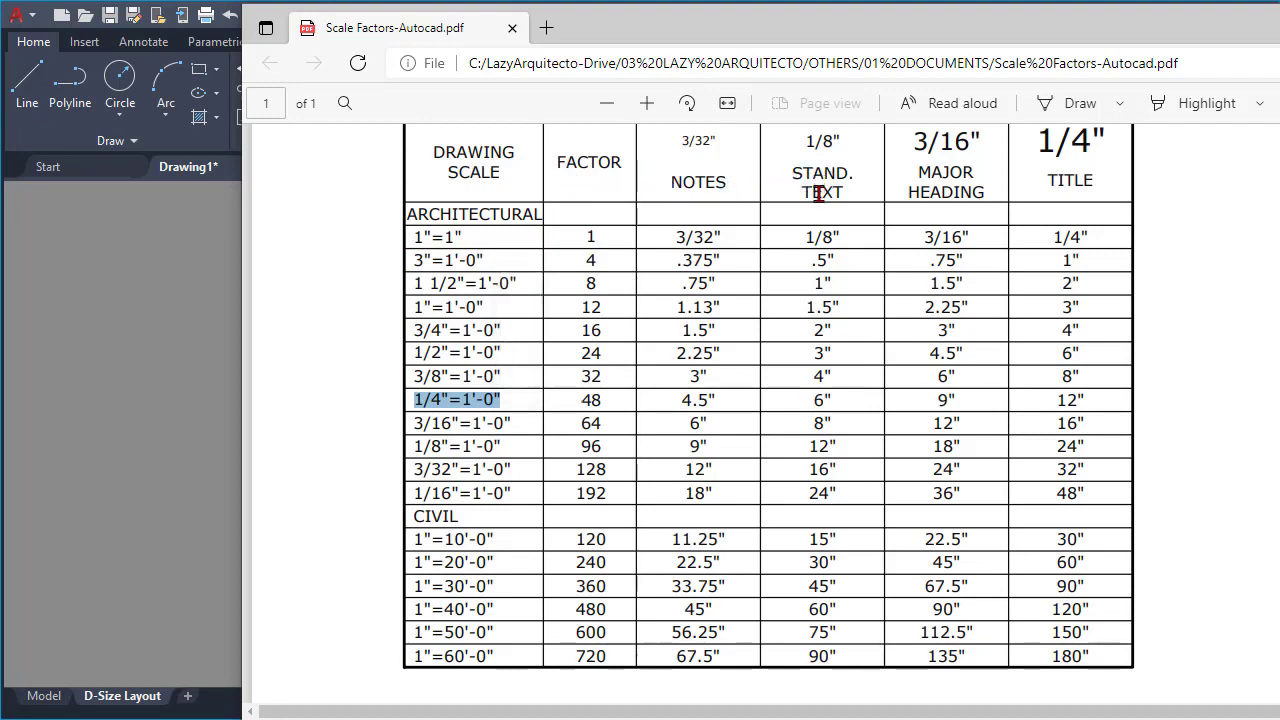
click(806, 403)
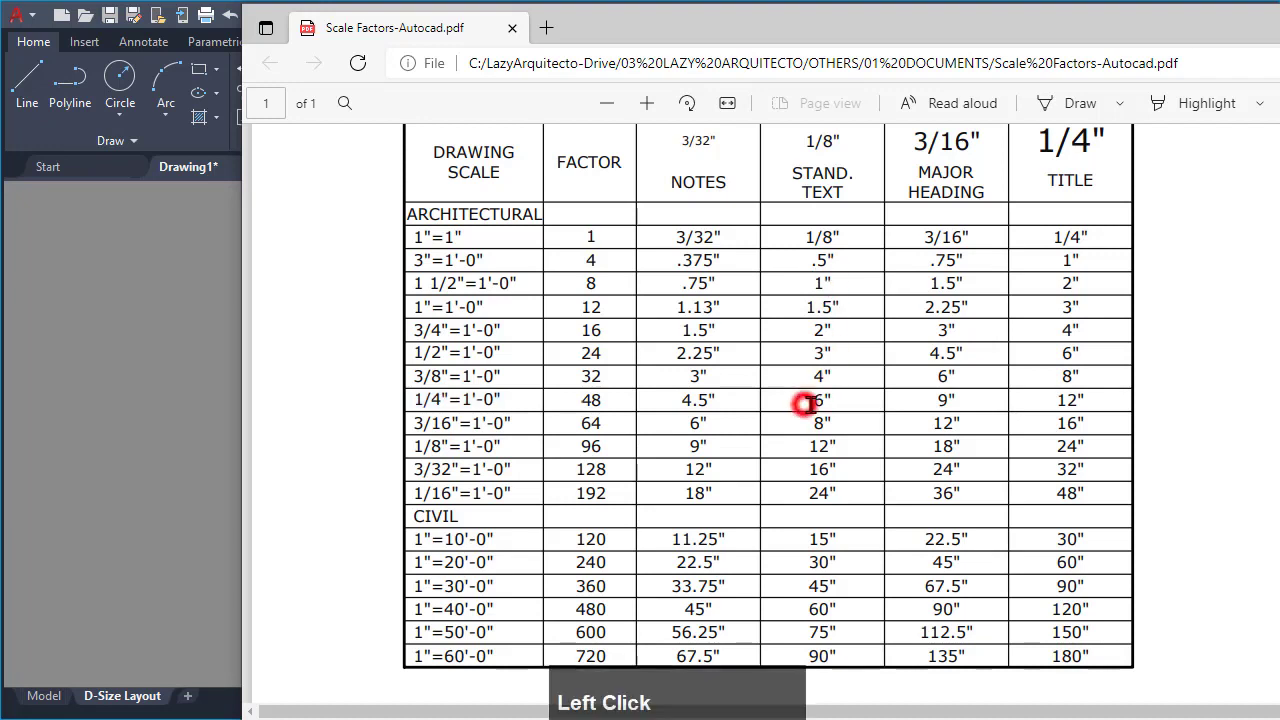
double_click(806, 403)
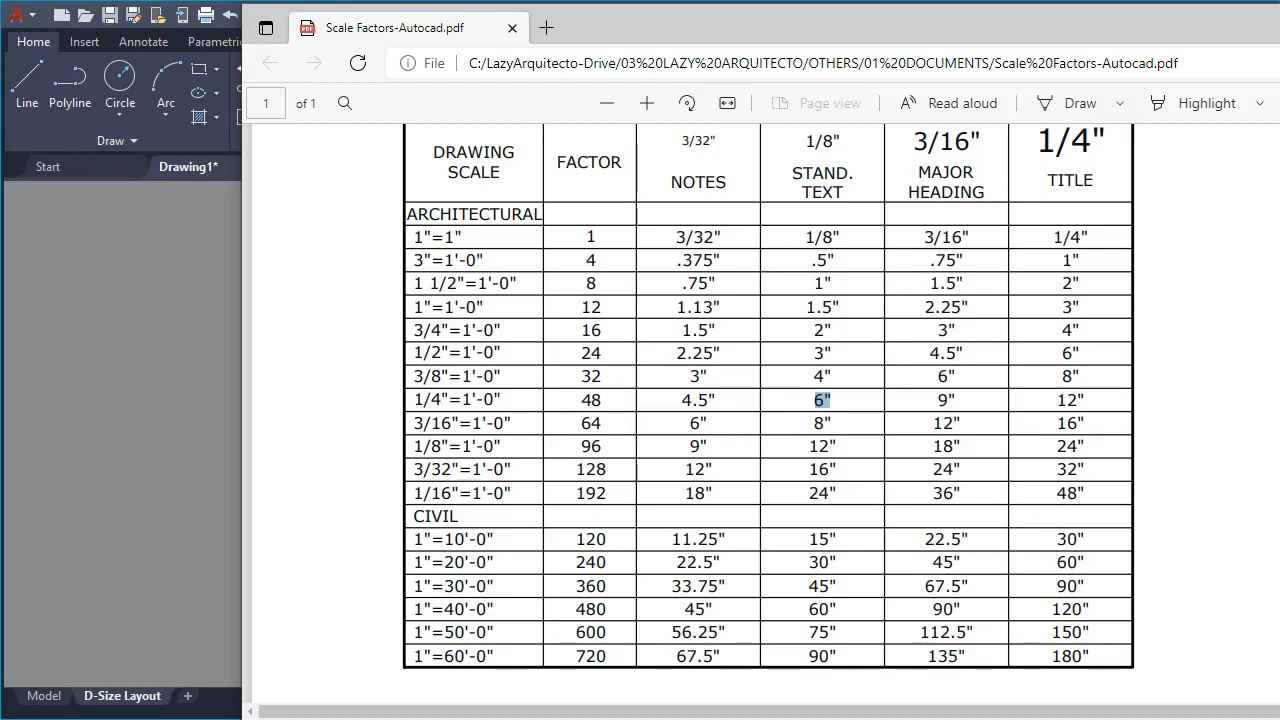
drag(1279, 330, 729, 22)
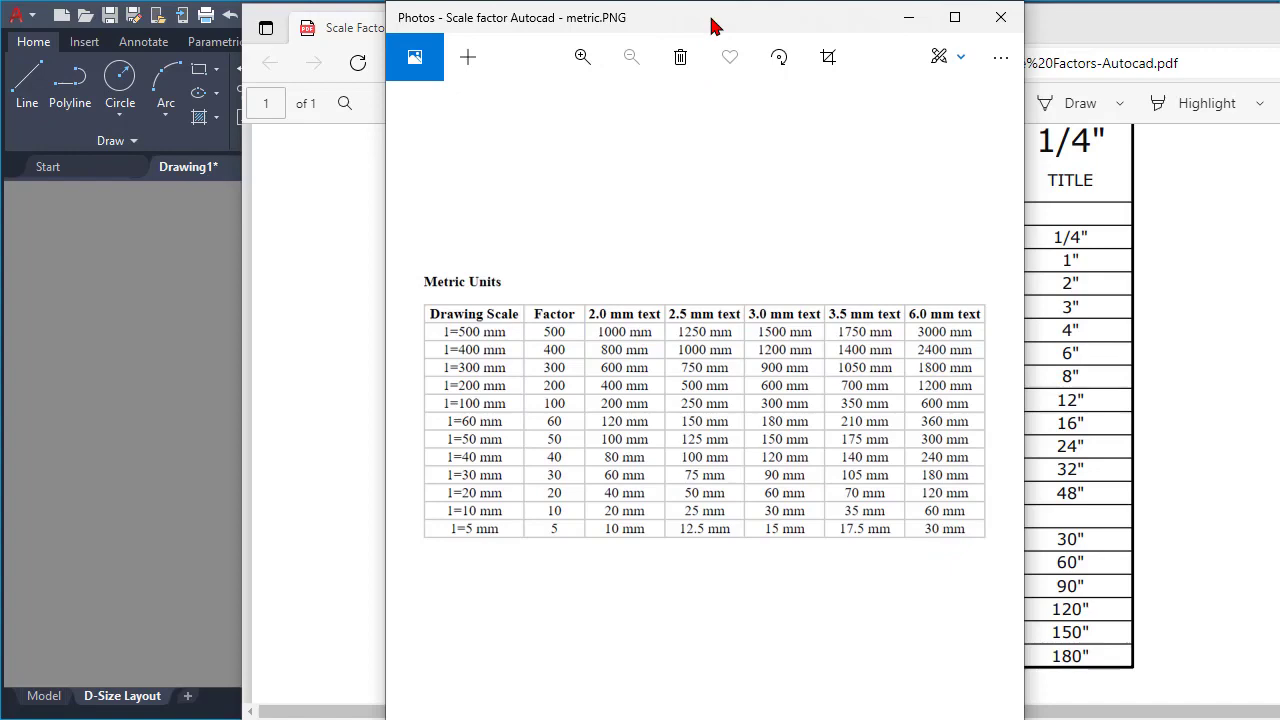
drag(713, 18, 1279, 170)
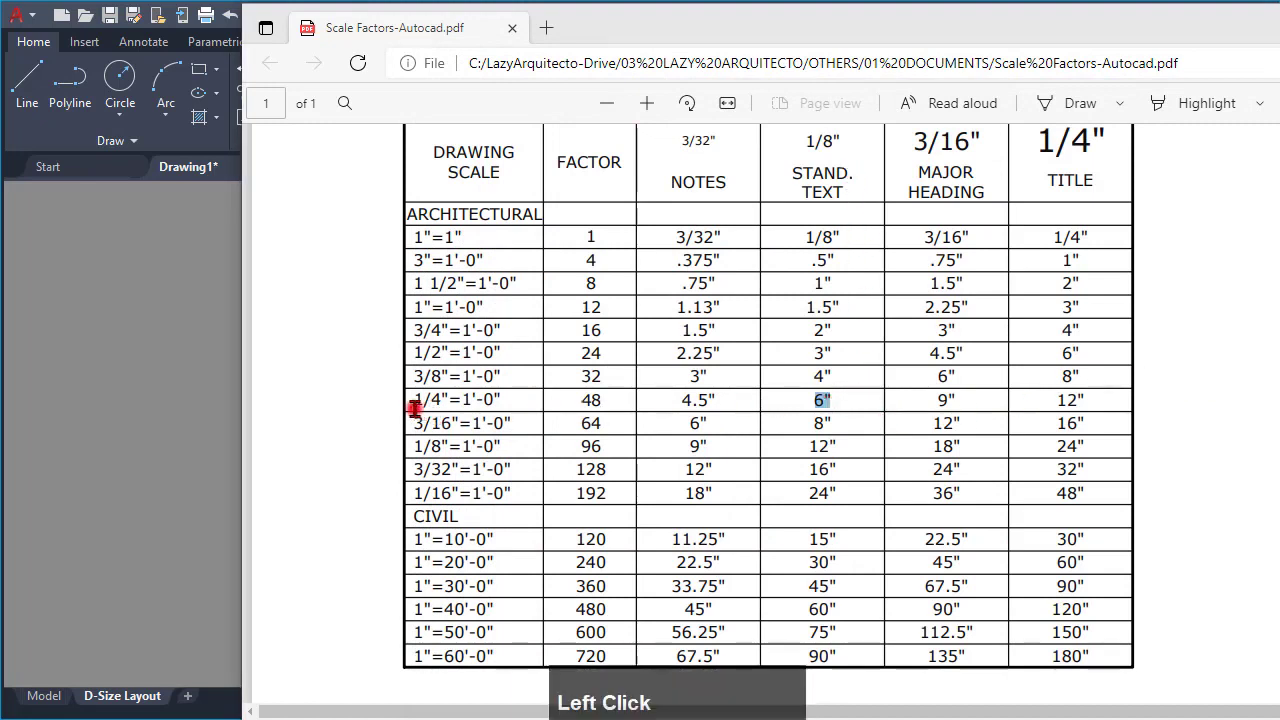
drag(412, 400, 500, 400)
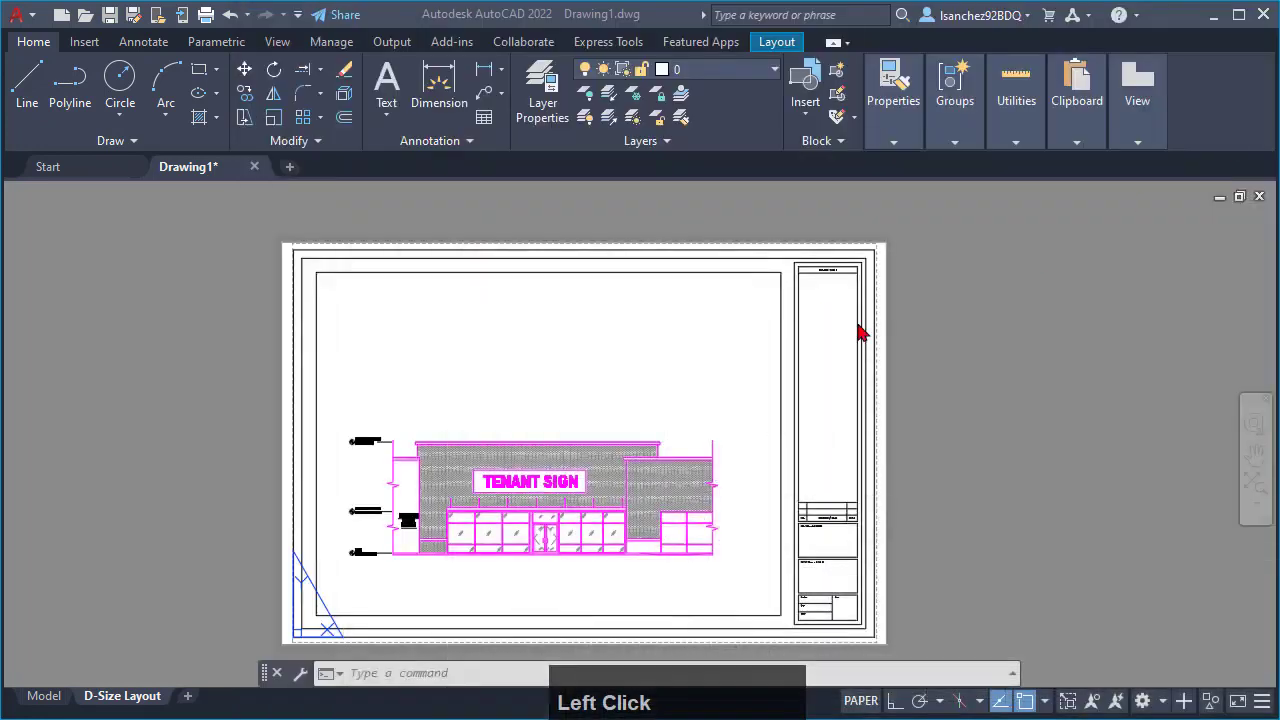
- Return to AutoCAD's model space, select the tiny text below the storefront elevation, and show its properties
click(195, 549)
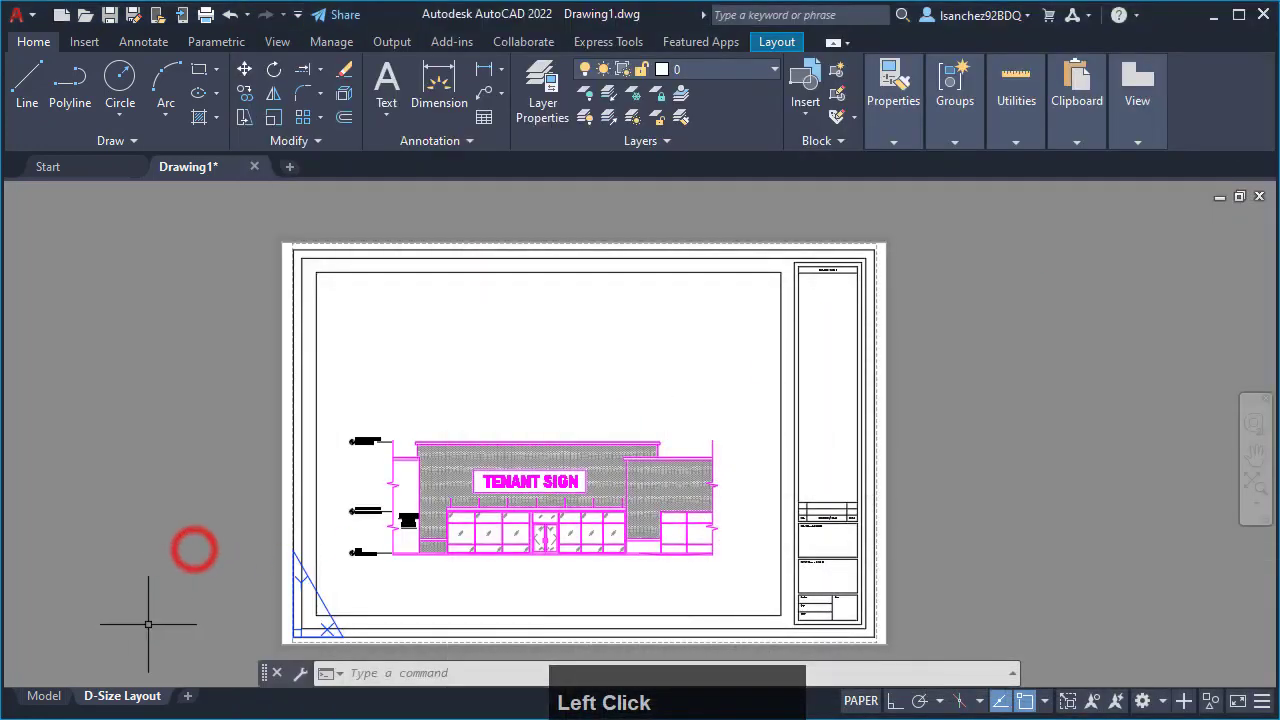
click(44, 697)
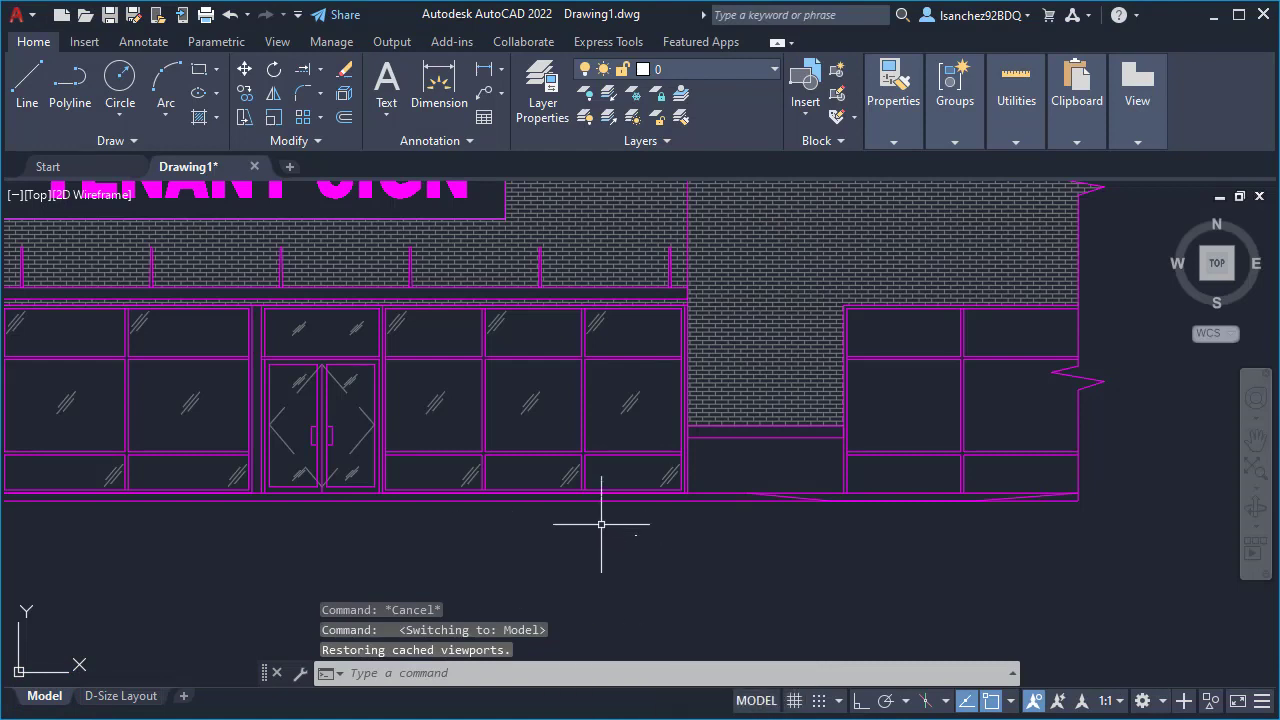
click(635, 535)
click(708, 580)
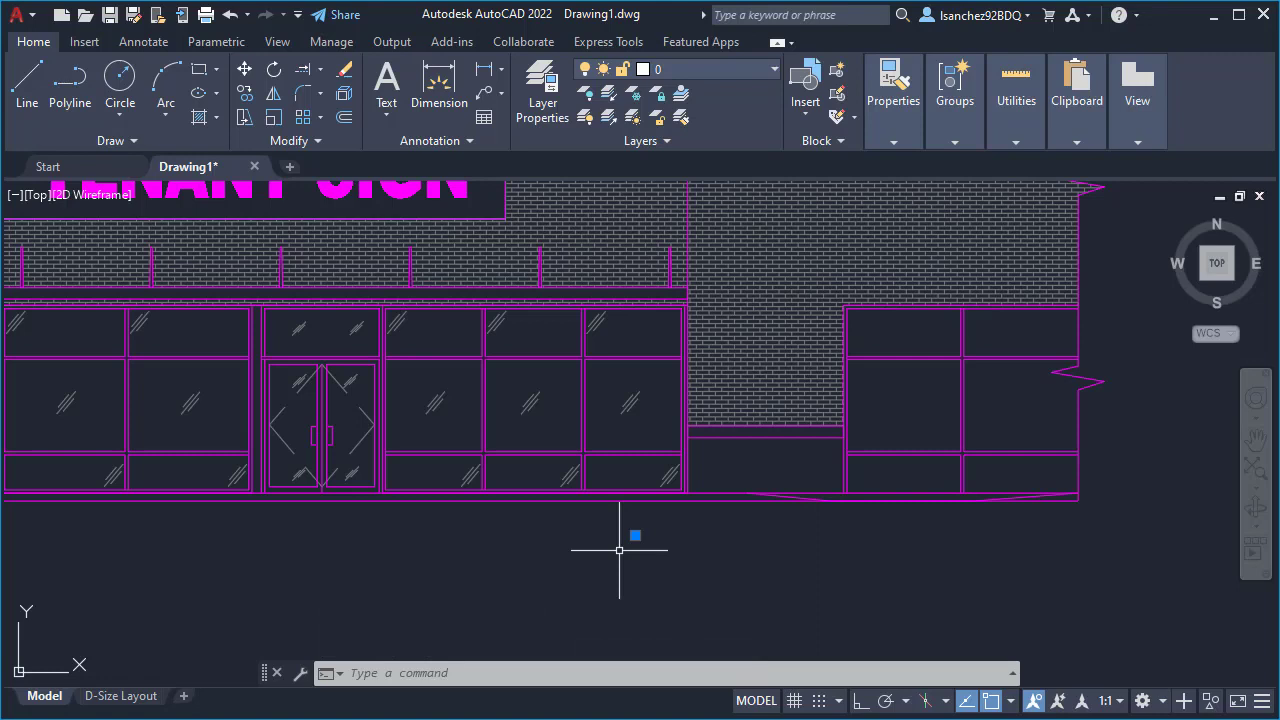
text(PR)
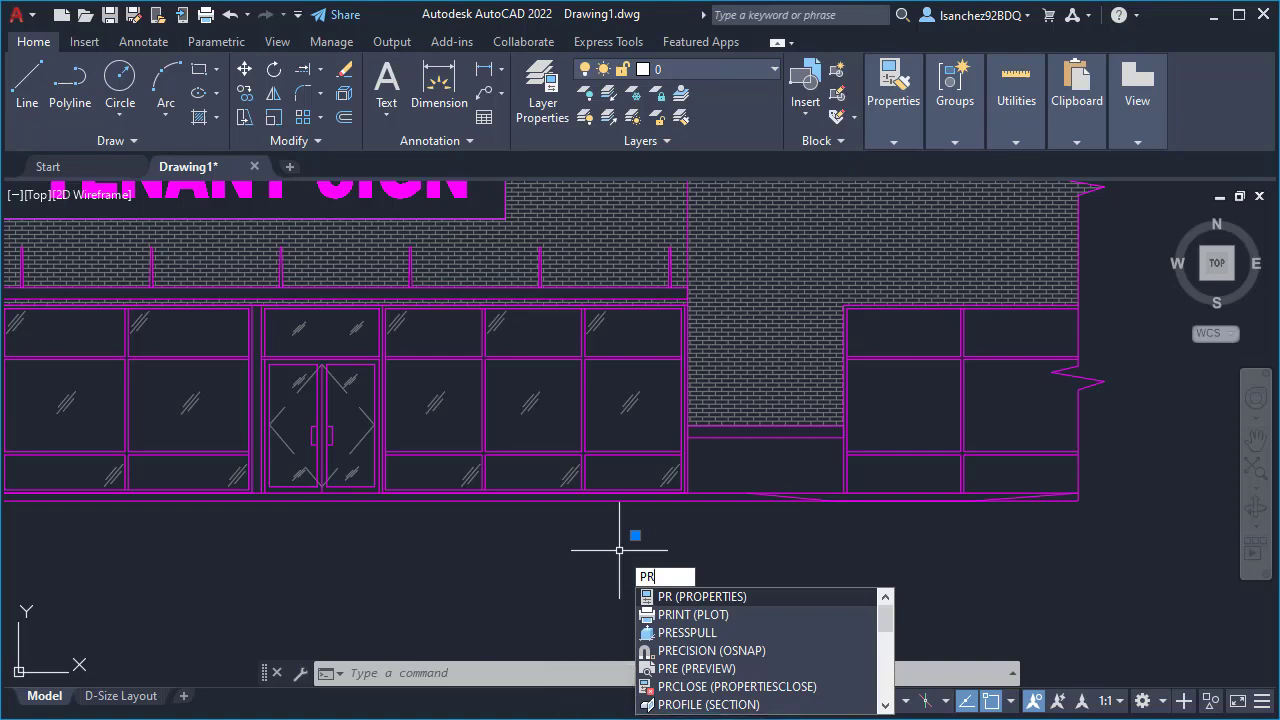
key(Return)
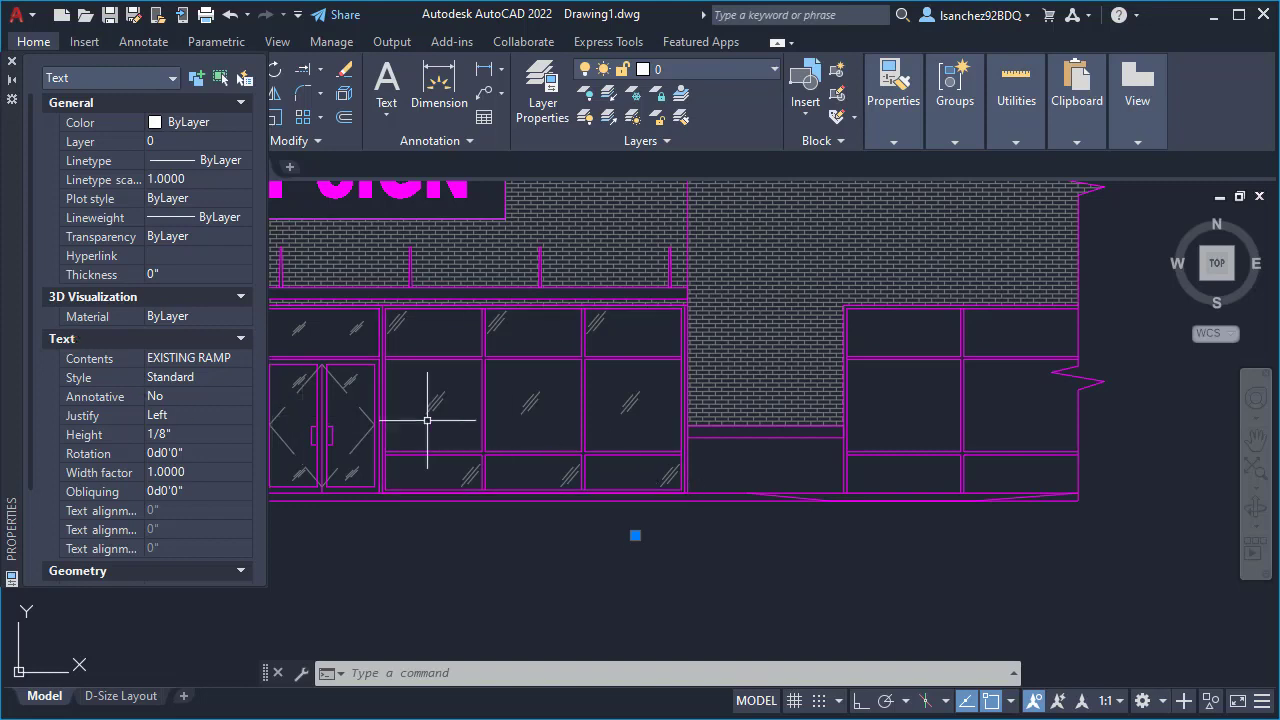
- Set the EXISTING RAMP text height to 6", close the Properties palette, and deselect the text
scroll(136, 399, down, 3)
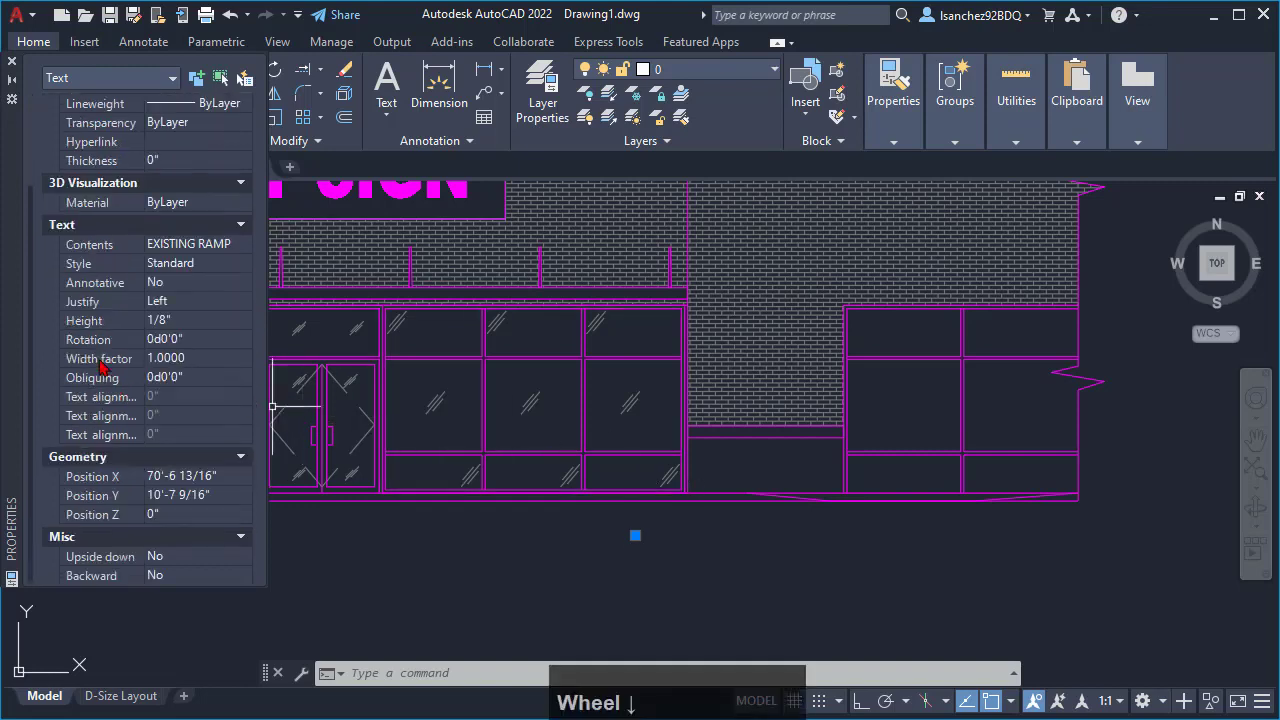
scroll(100, 365, up, 3)
scroll(80, 355, down, 3)
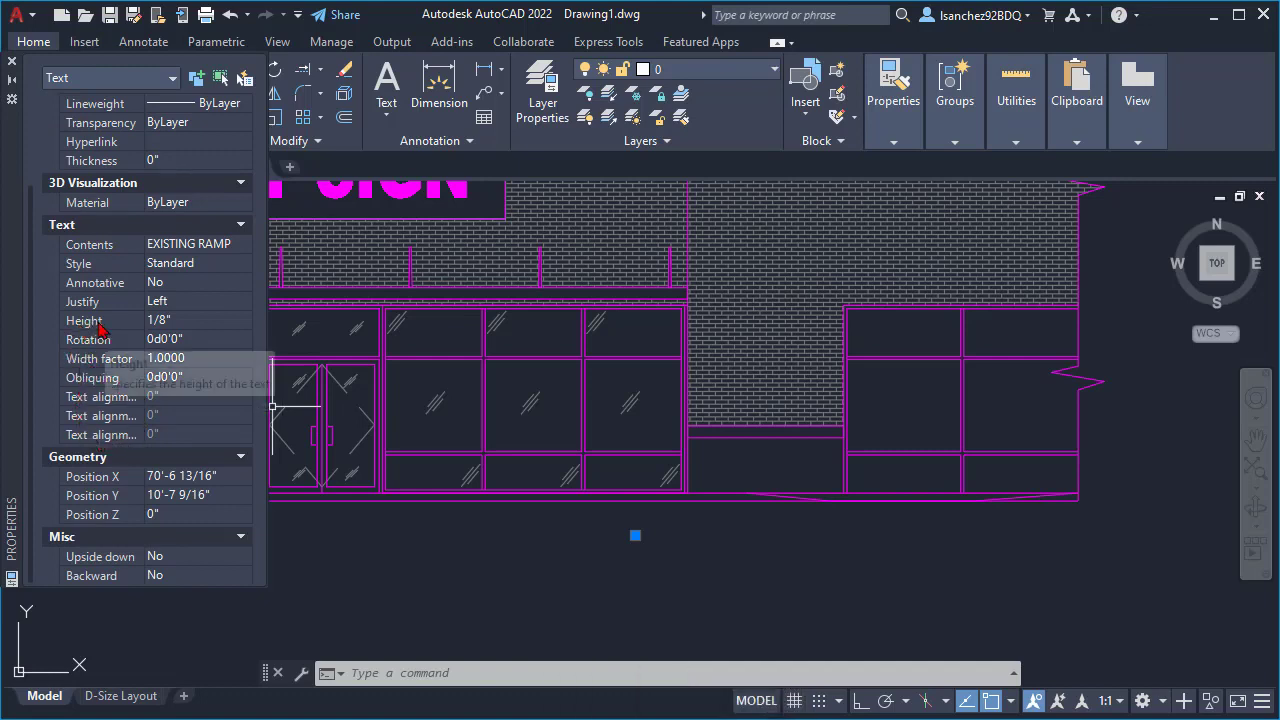
click(185, 322)
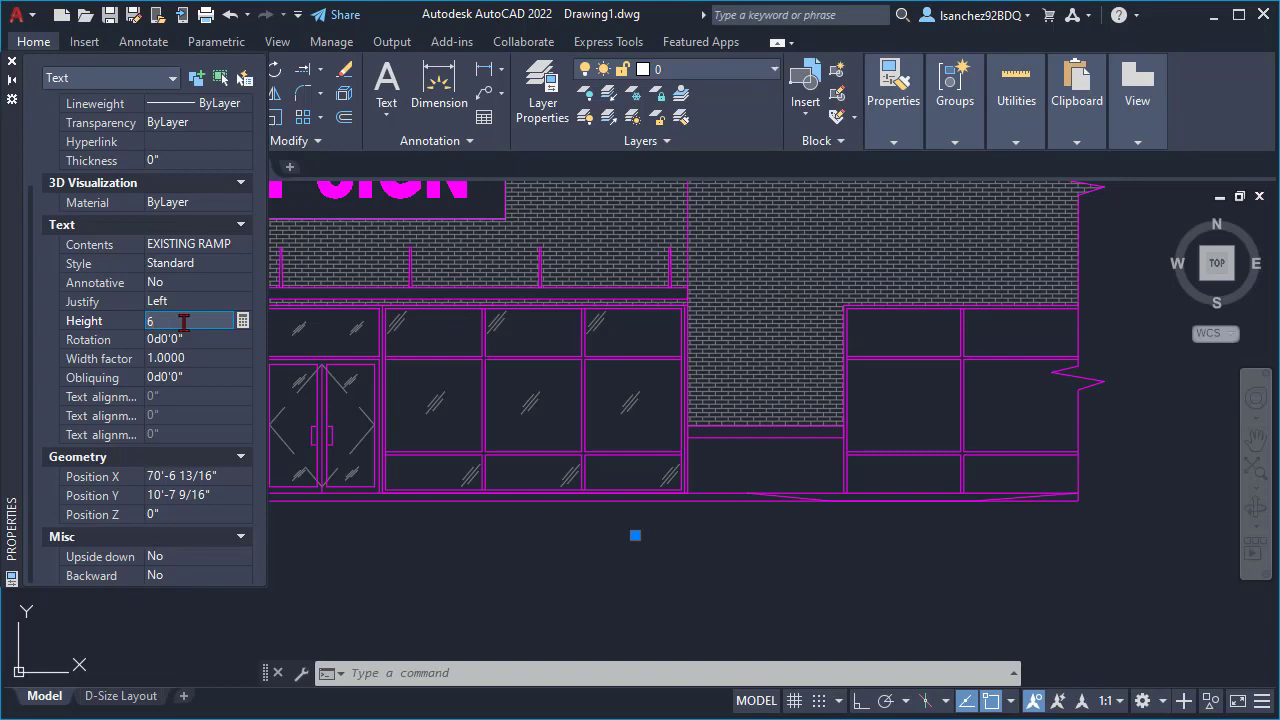
text(")
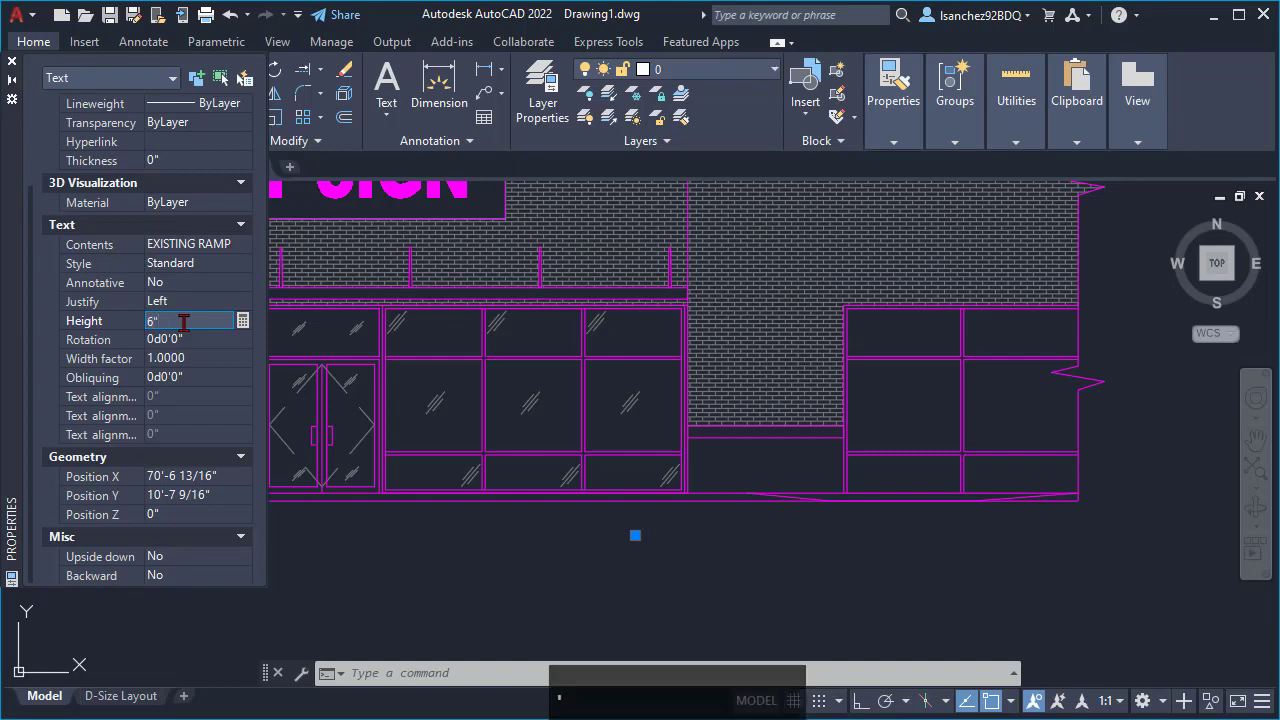
key(Return)
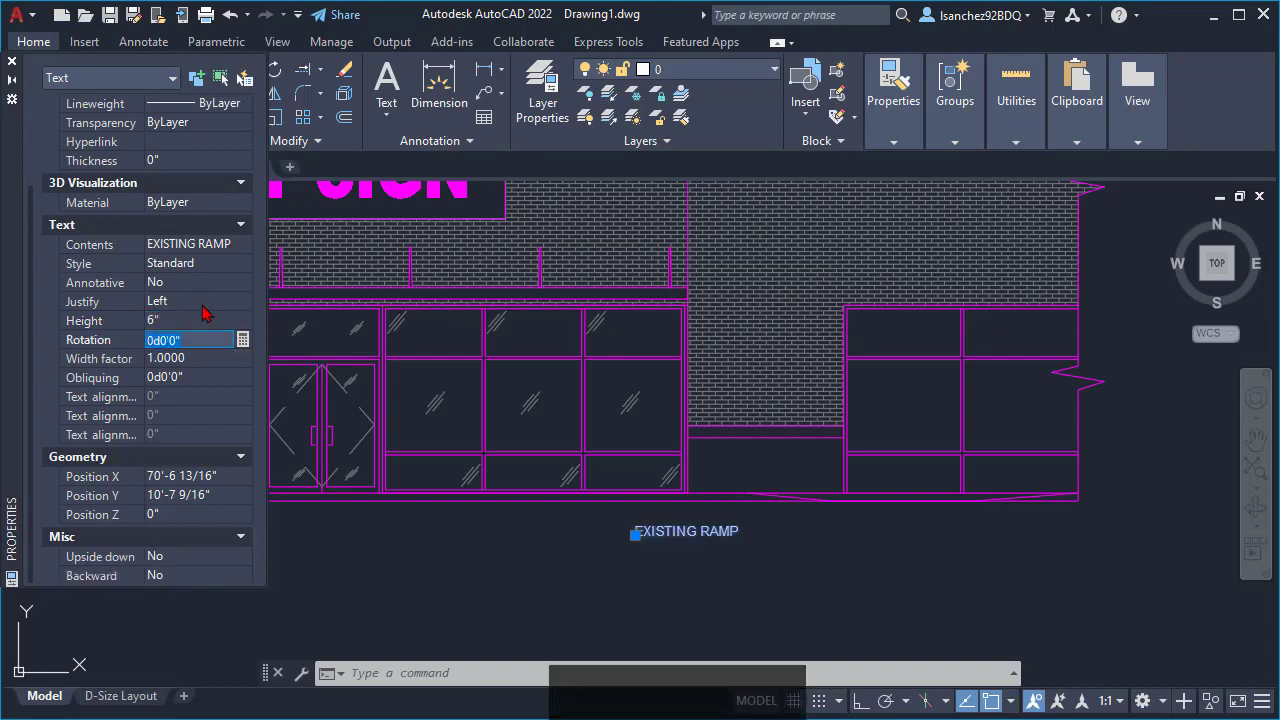
middle_drag(578, 534, 591, 560)
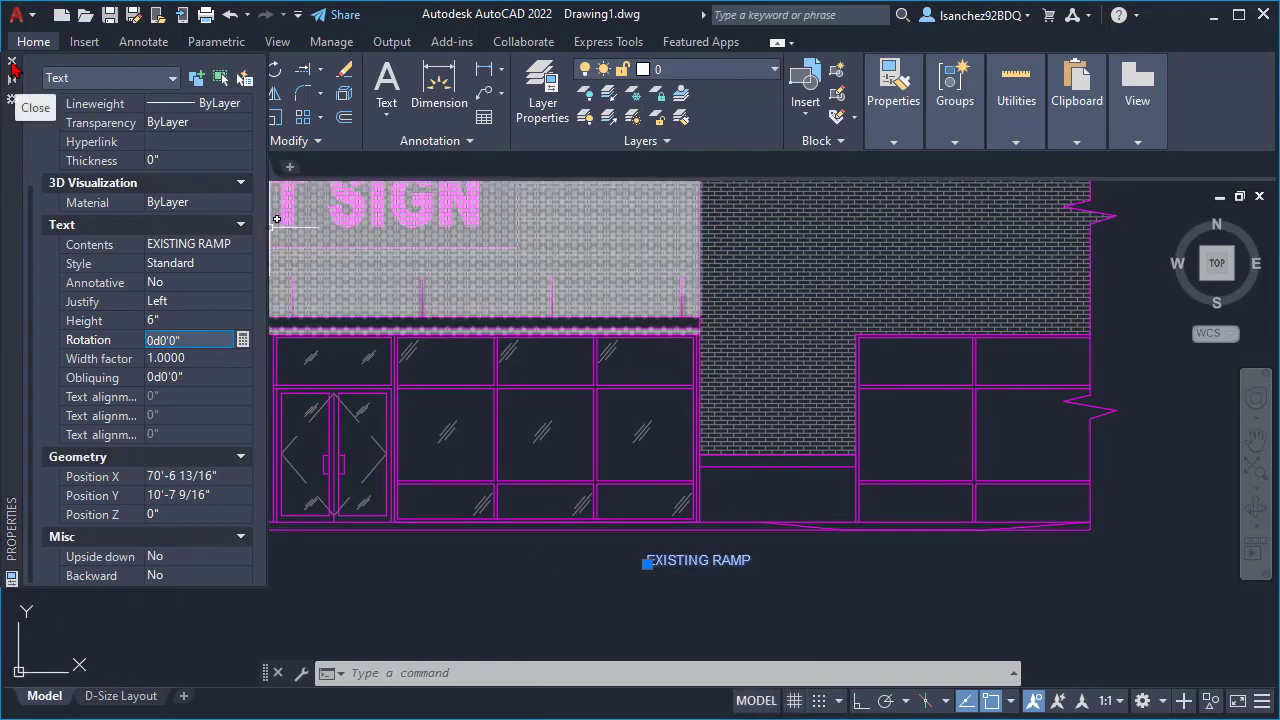
click(12, 65)
key(Escape)
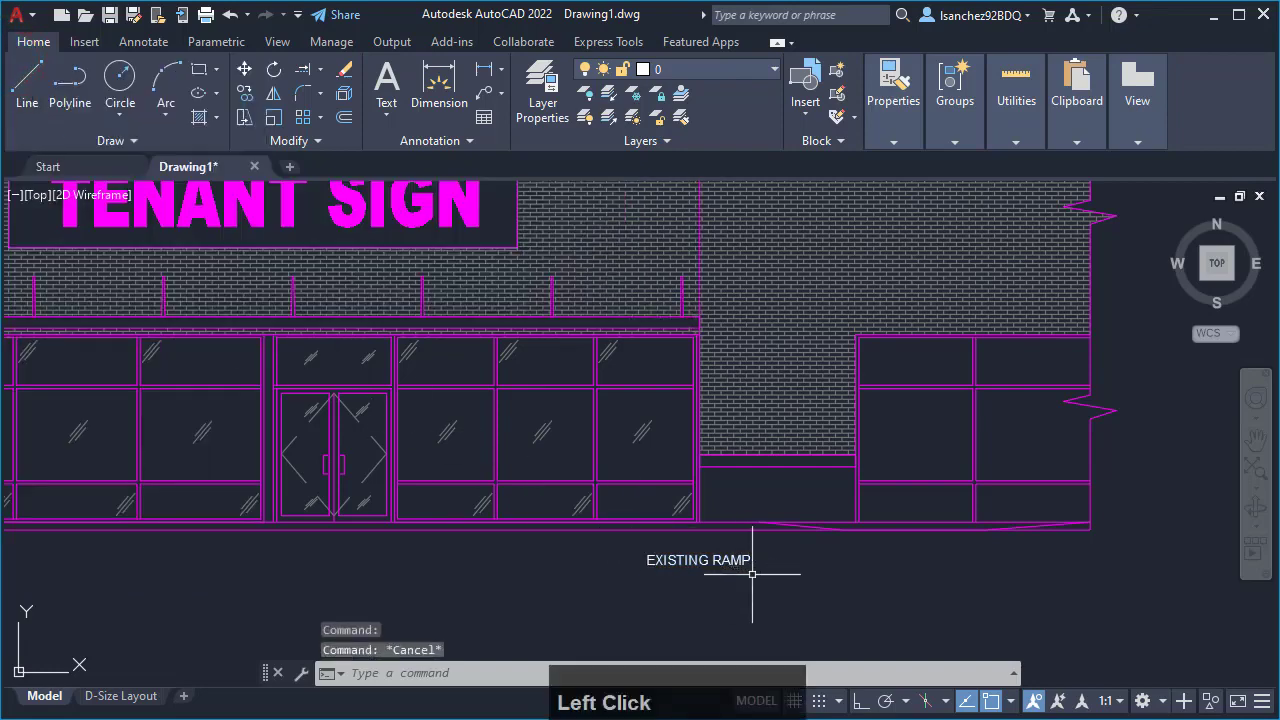
scroll(760, 590, down, 2)
scroll(763, 593, up, 2)
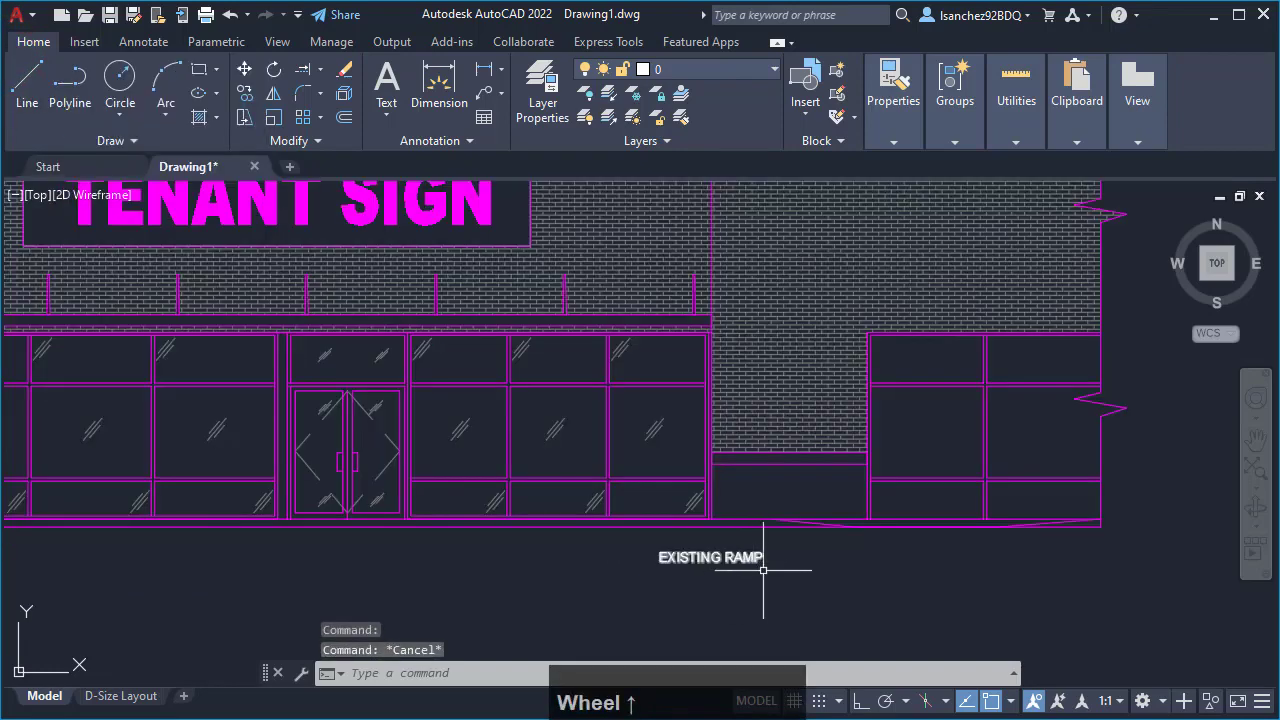
middle_drag(766, 566, 668, 569)
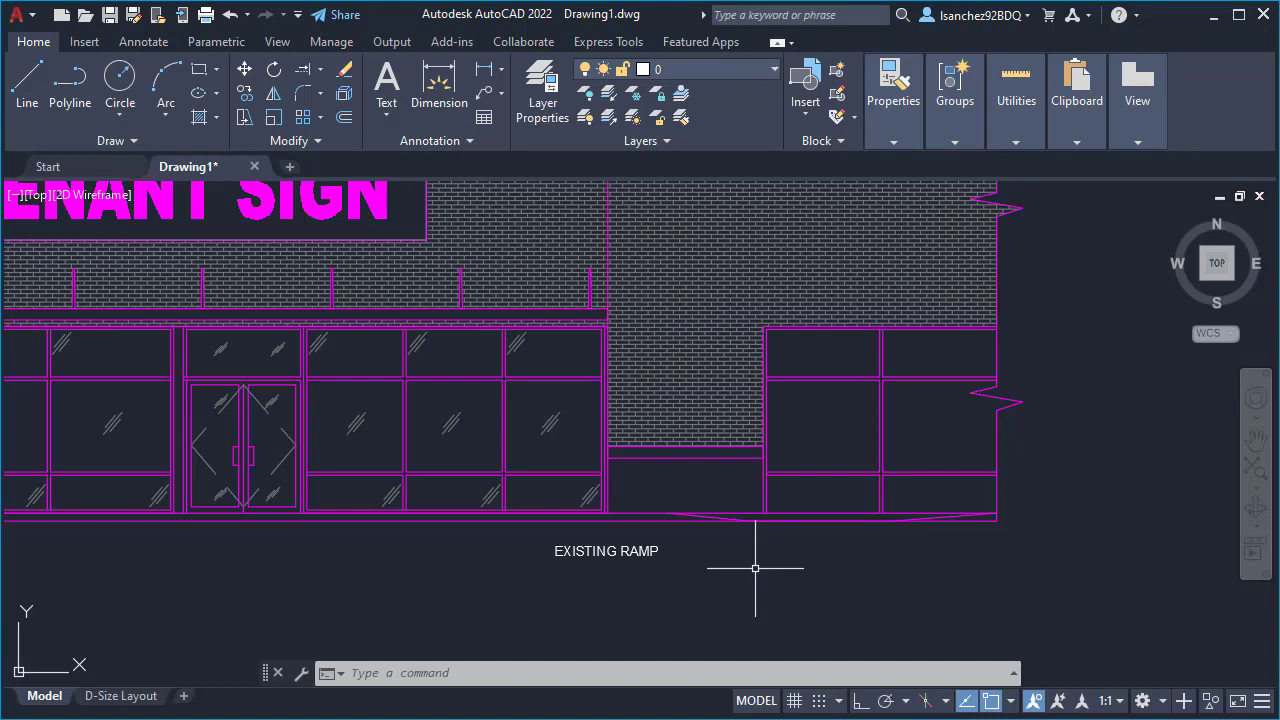
scroll(750, 560, up, 2)
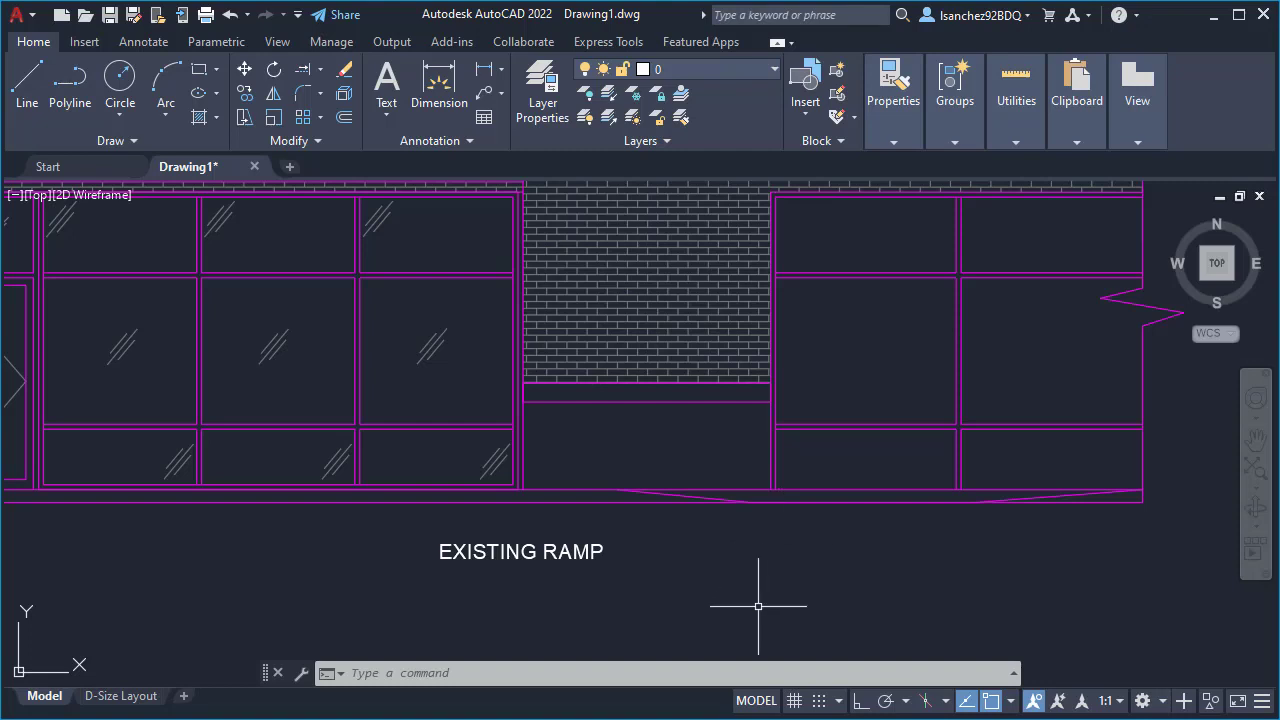
text(Q)
key(Escape)
key(Escape)
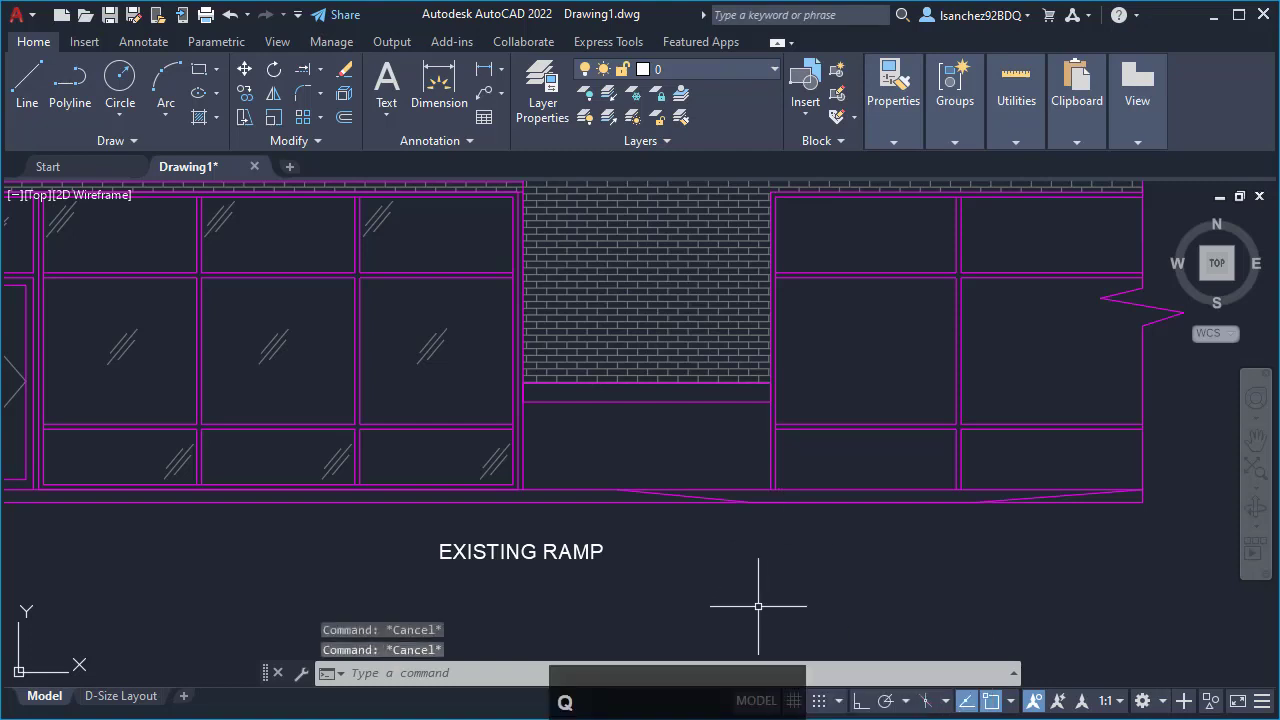
- Start a quick leader and enable the Midpoint object snap while the first leader point is pending
text(LE)
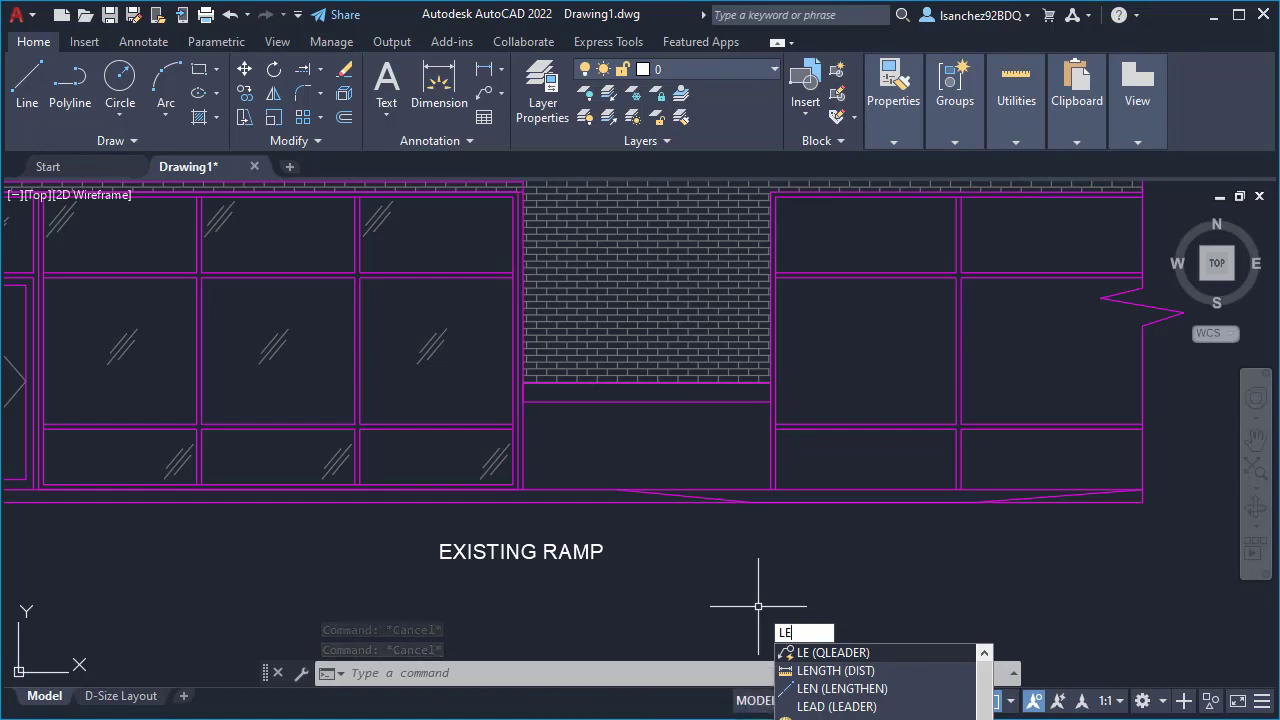
key(Return)
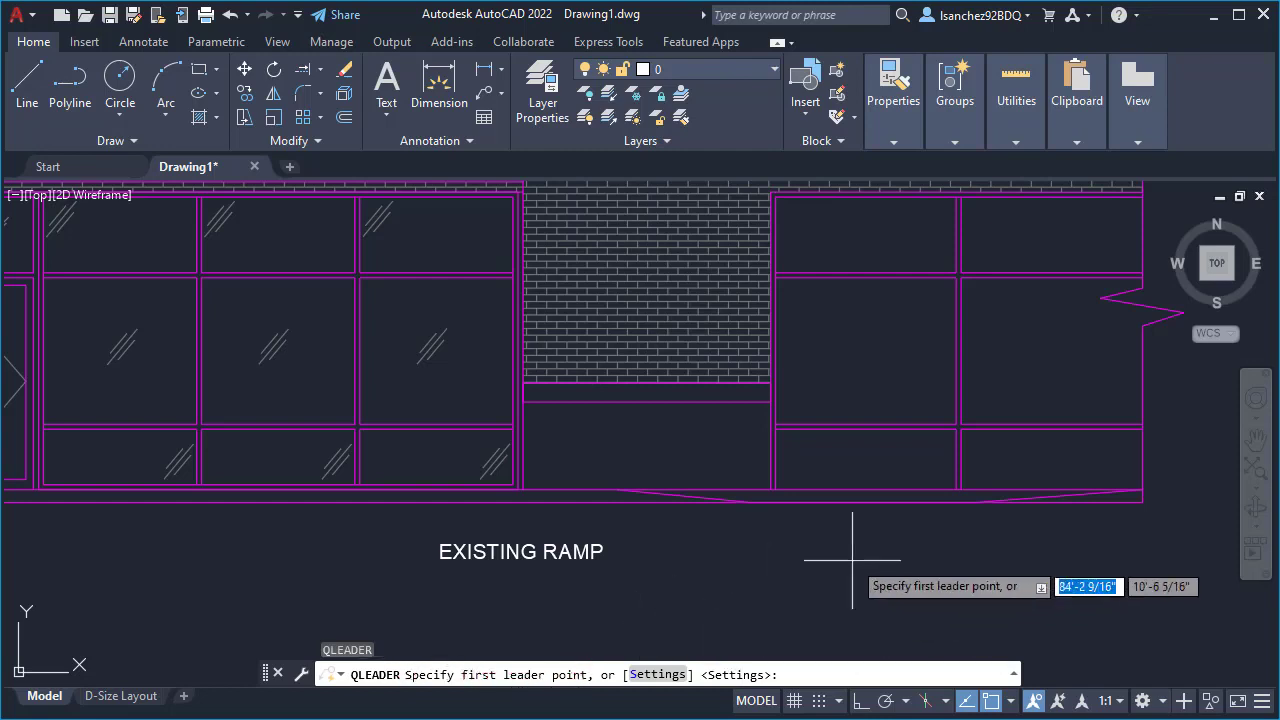
scroll(840, 460, up, 2)
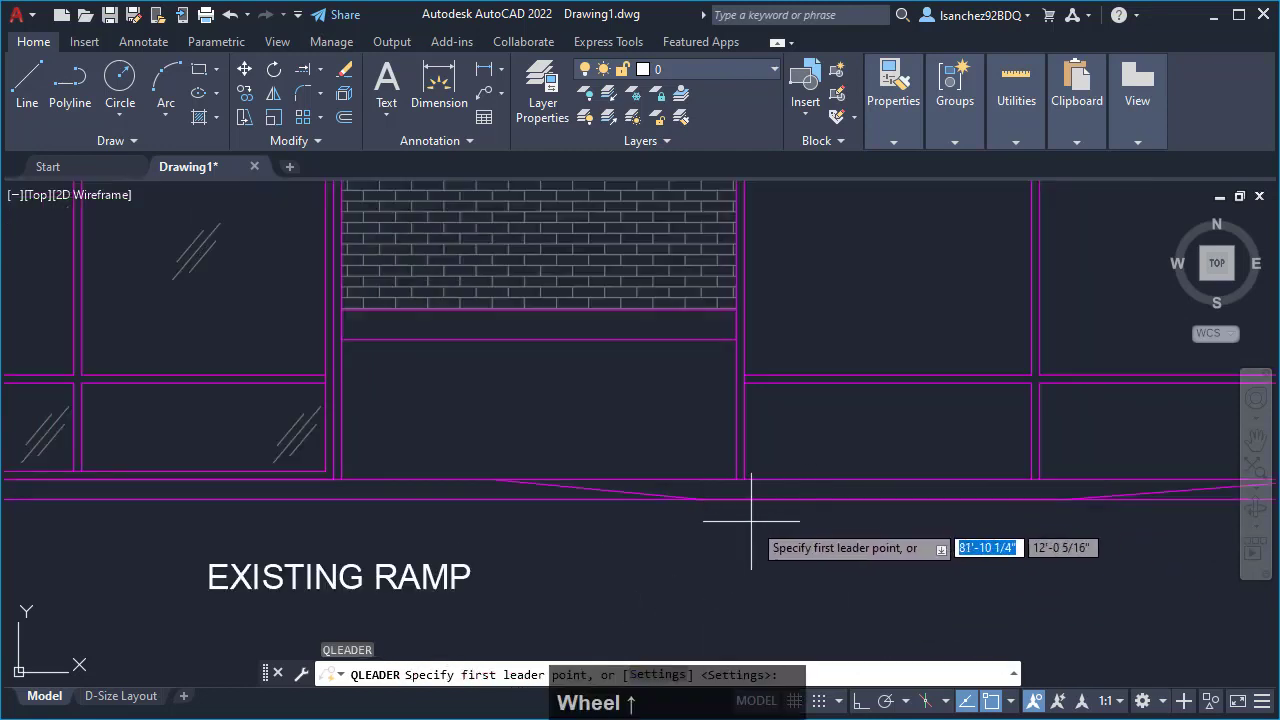
middle_drag(797, 520, 743, 471)
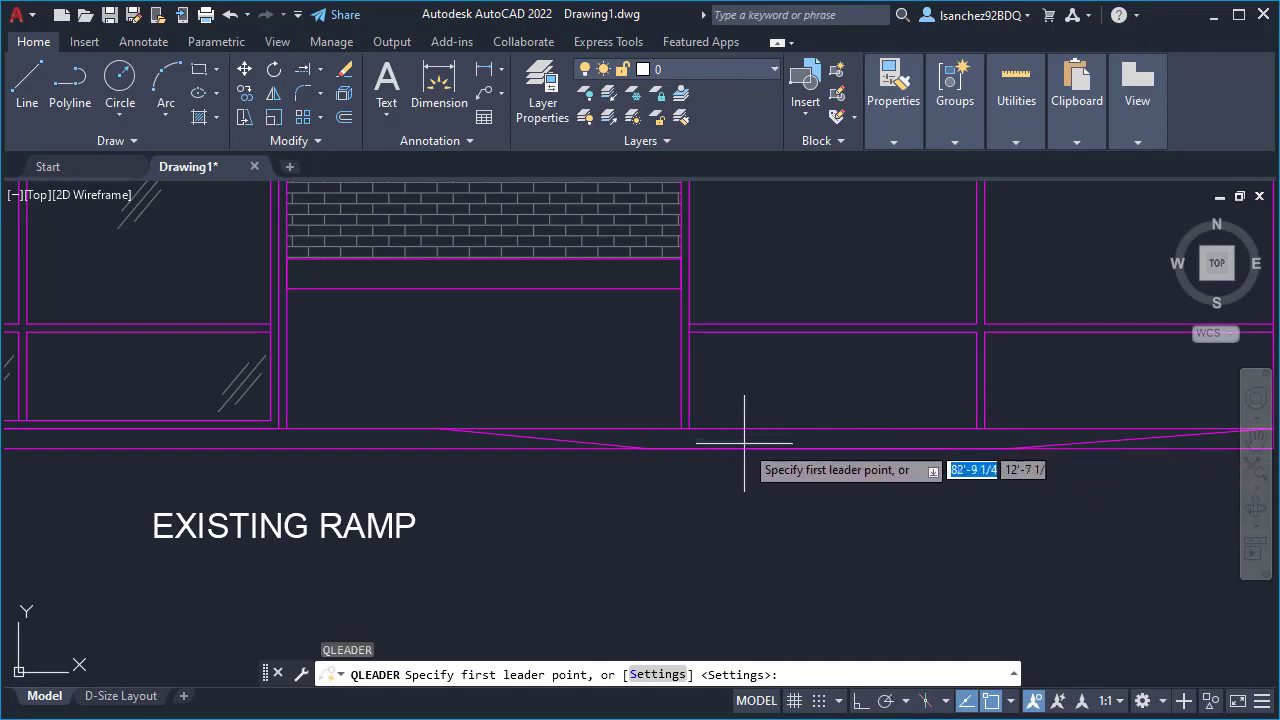
click(1011, 701)
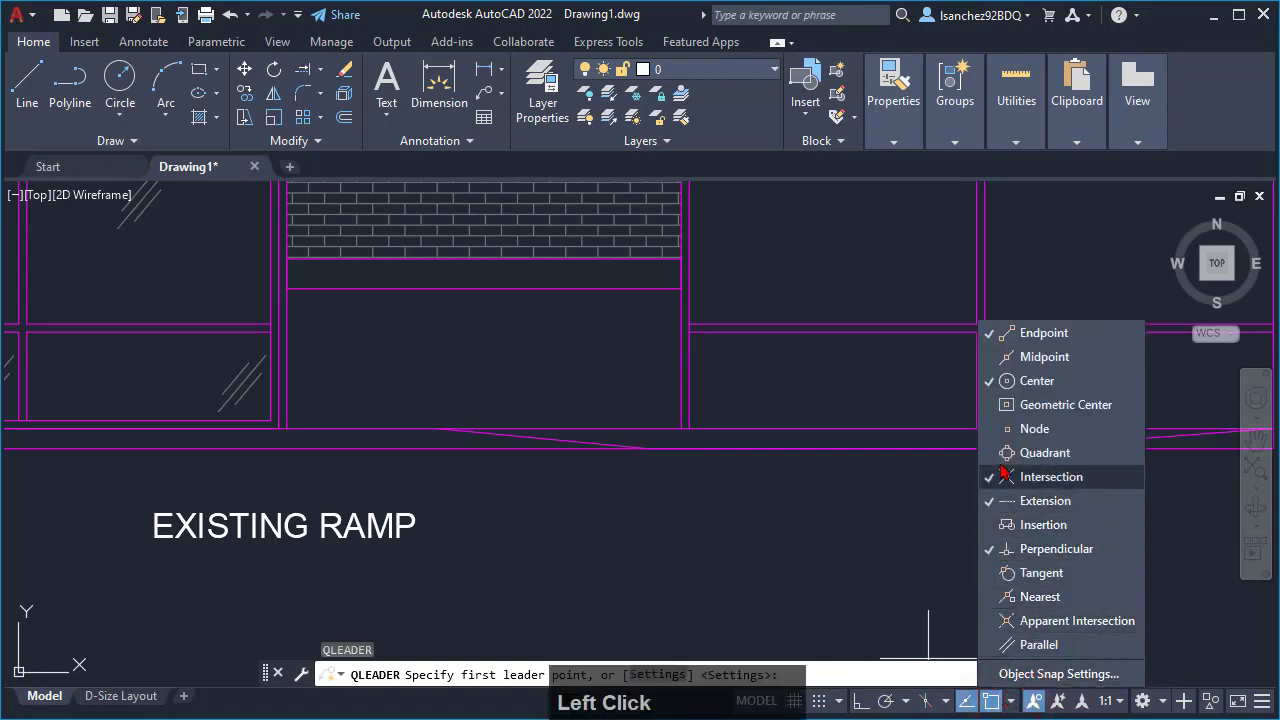
click(993, 357)
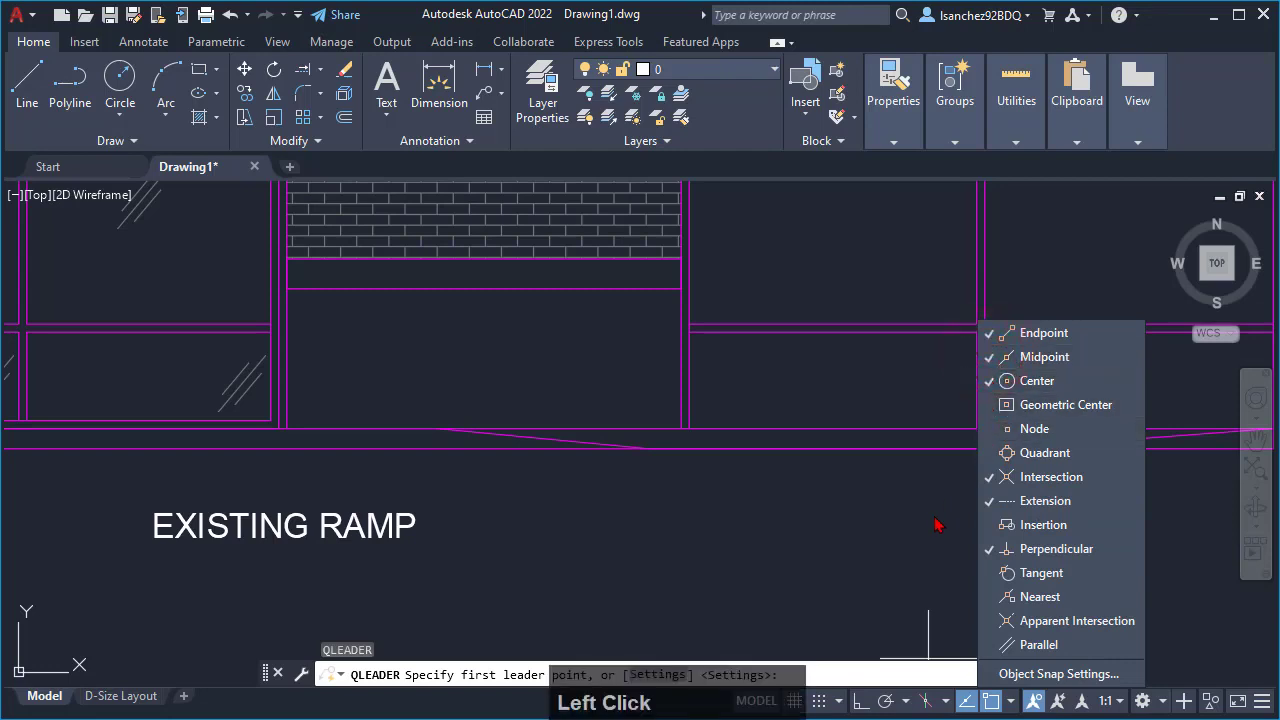
click(891, 557)
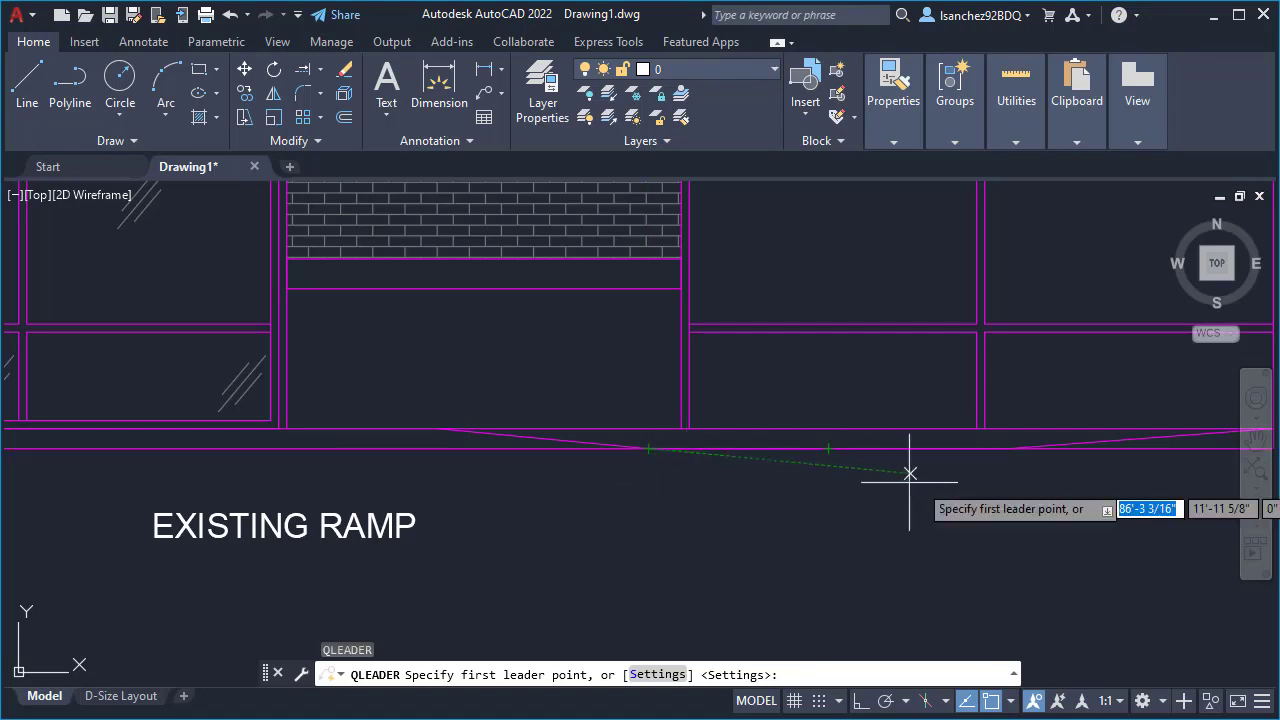
- With Ortho on, draw the leader from the midpoint of the ramp's bottom line about 1'-5" down, across to EXISTING RAMP, without leader text
click(828, 449)
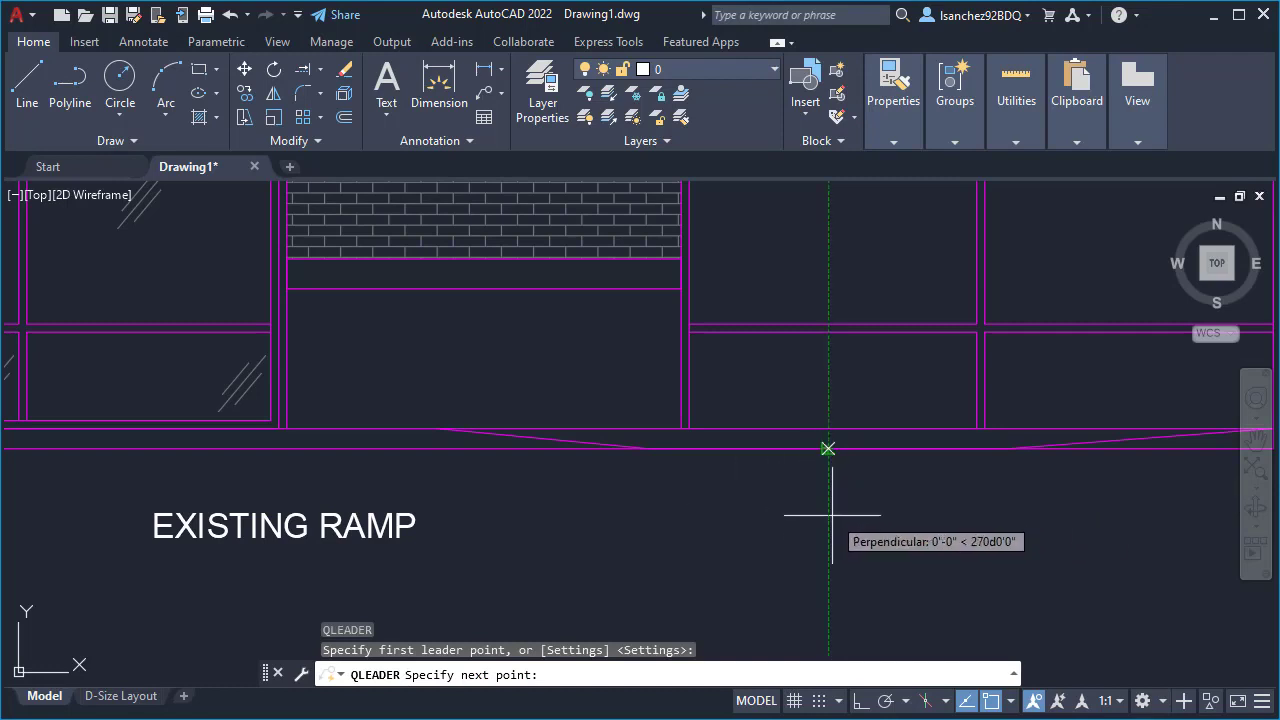
click(859, 702)
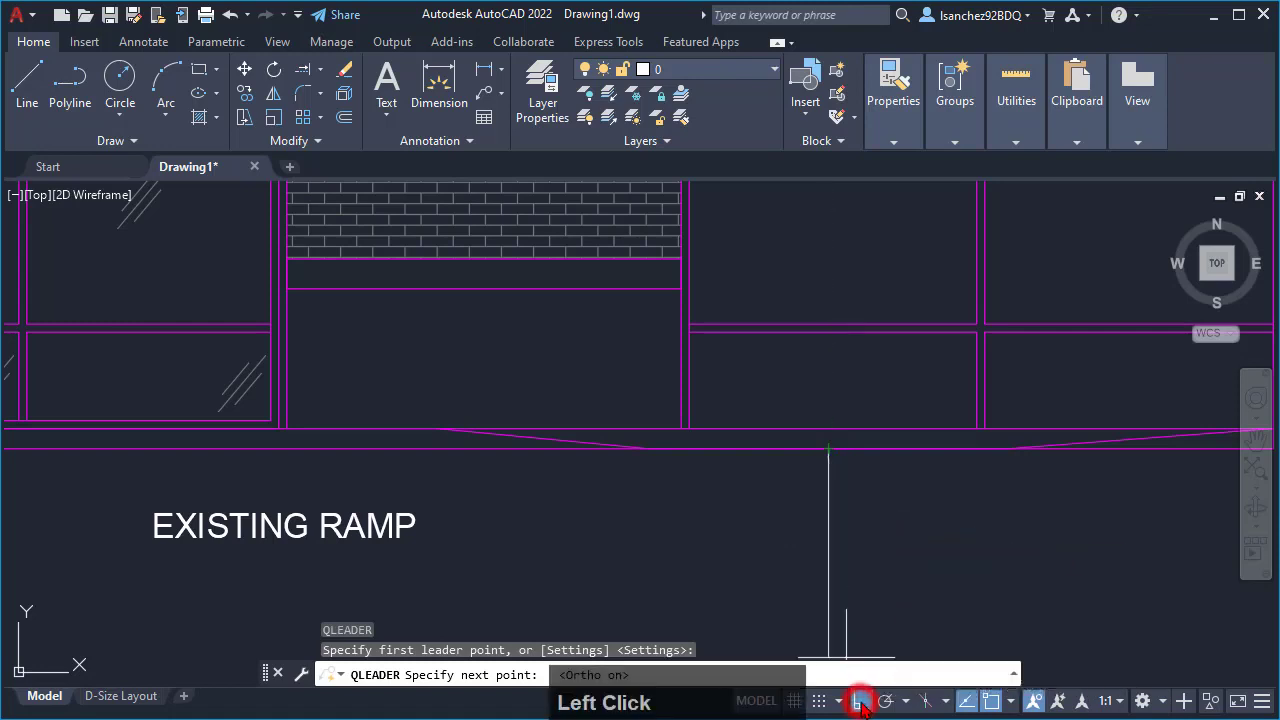
click(830, 520)
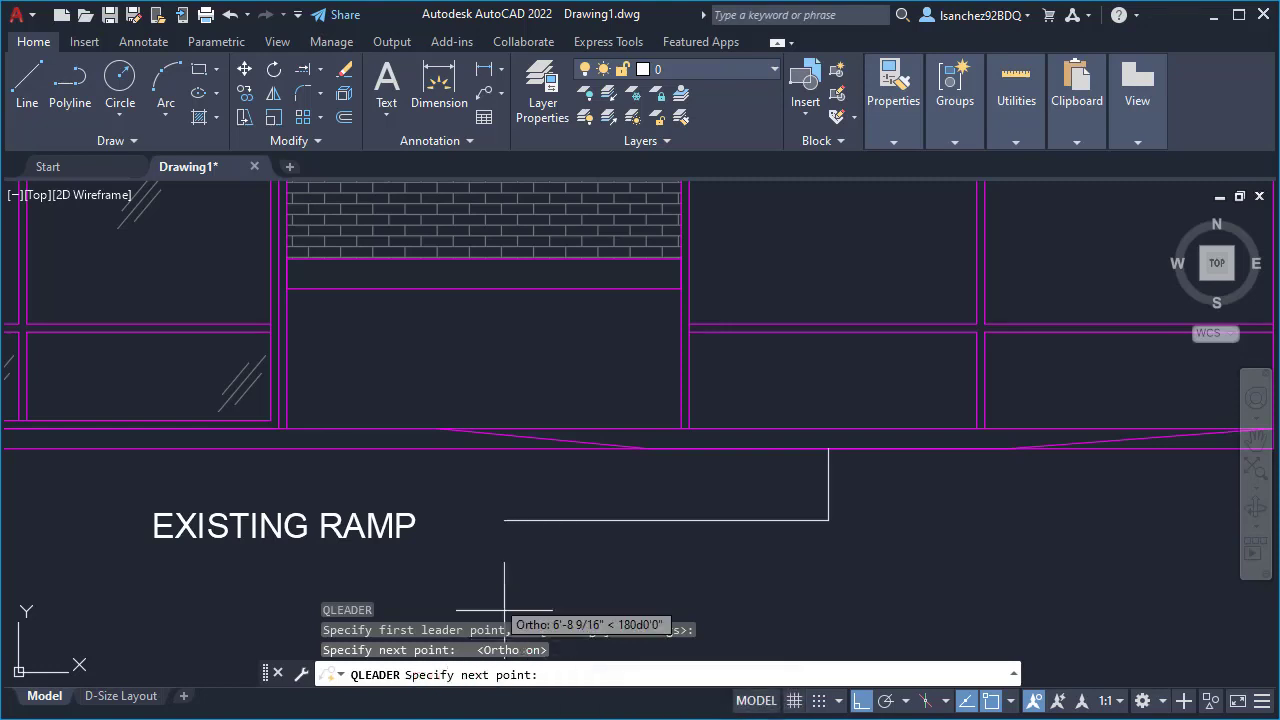
click(426, 552)
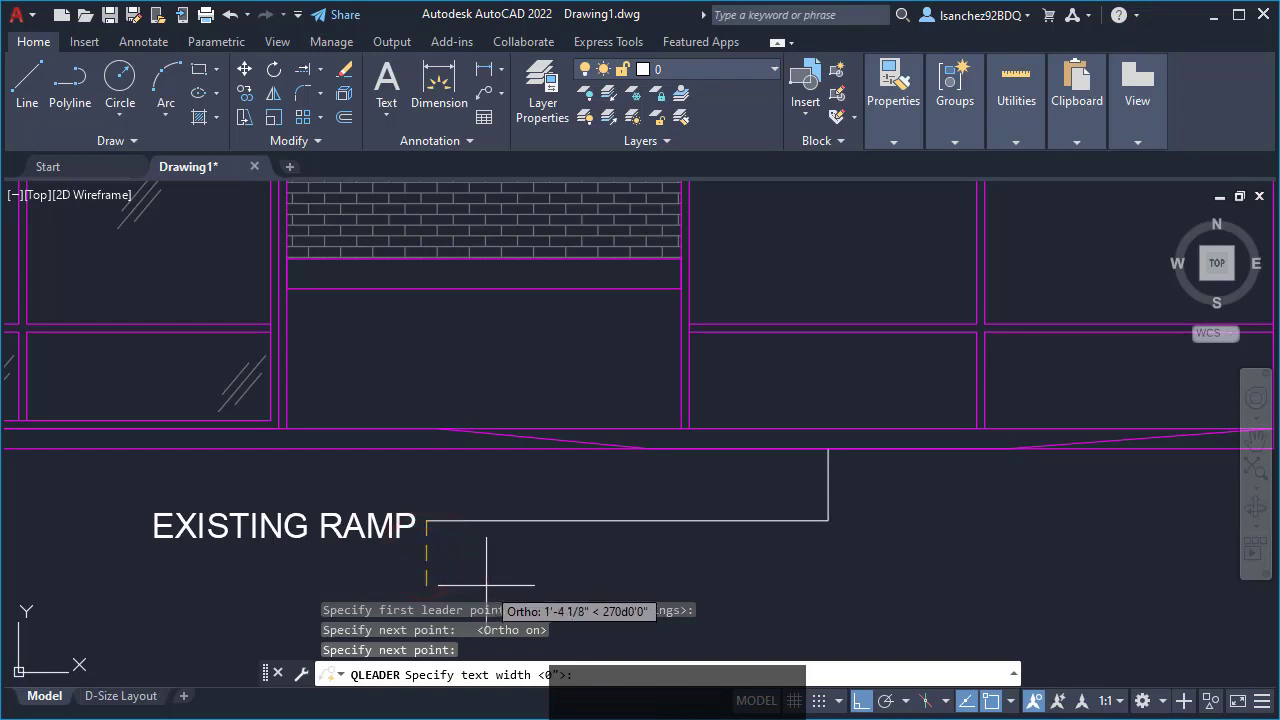
key(Escape)
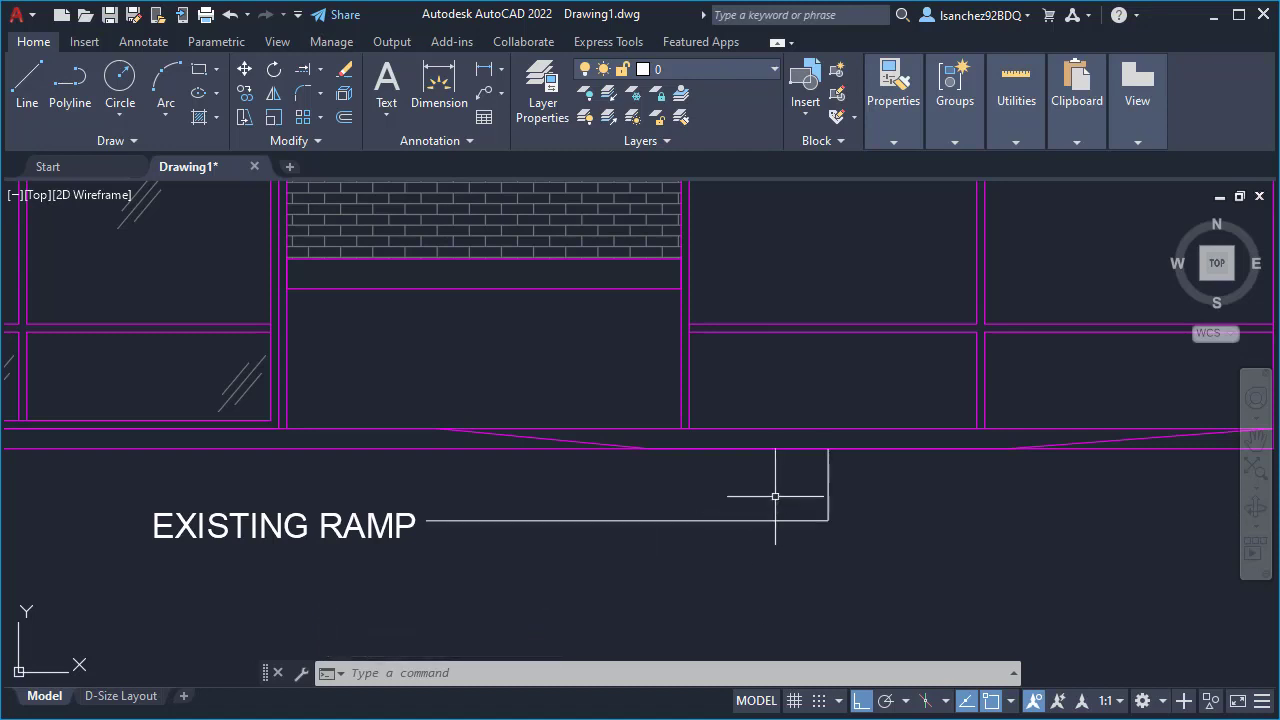
- Examine the size of the new leader's arrowhead at the ramp line and compare it with the EXISTING RAMP text
scroll(829, 475, up, 2)
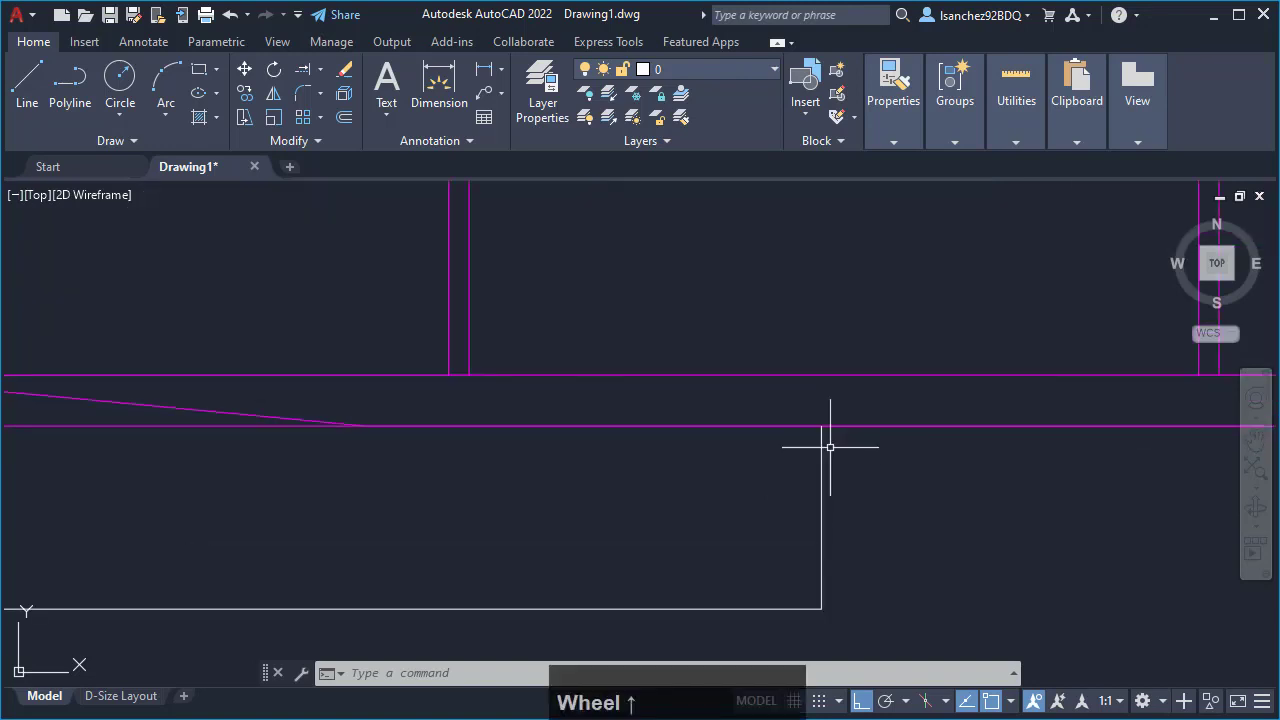
scroll(829, 447, up, 4)
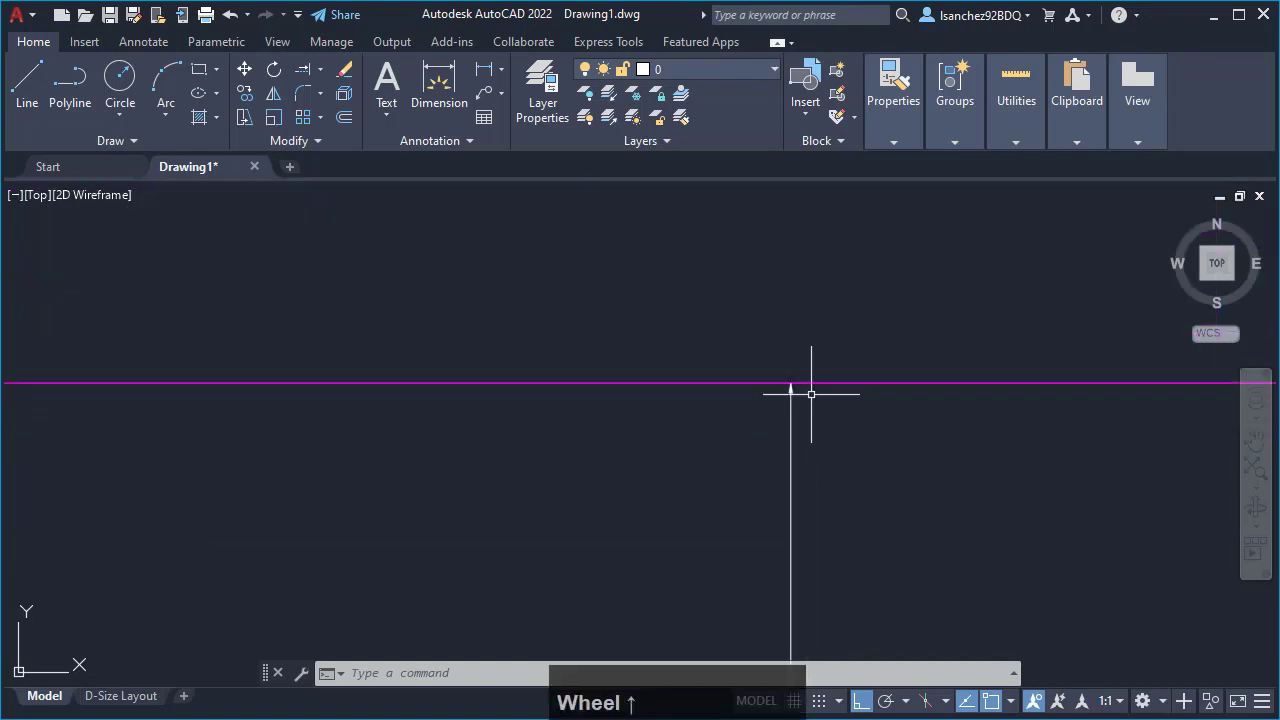
scroll(811, 394, up, 4)
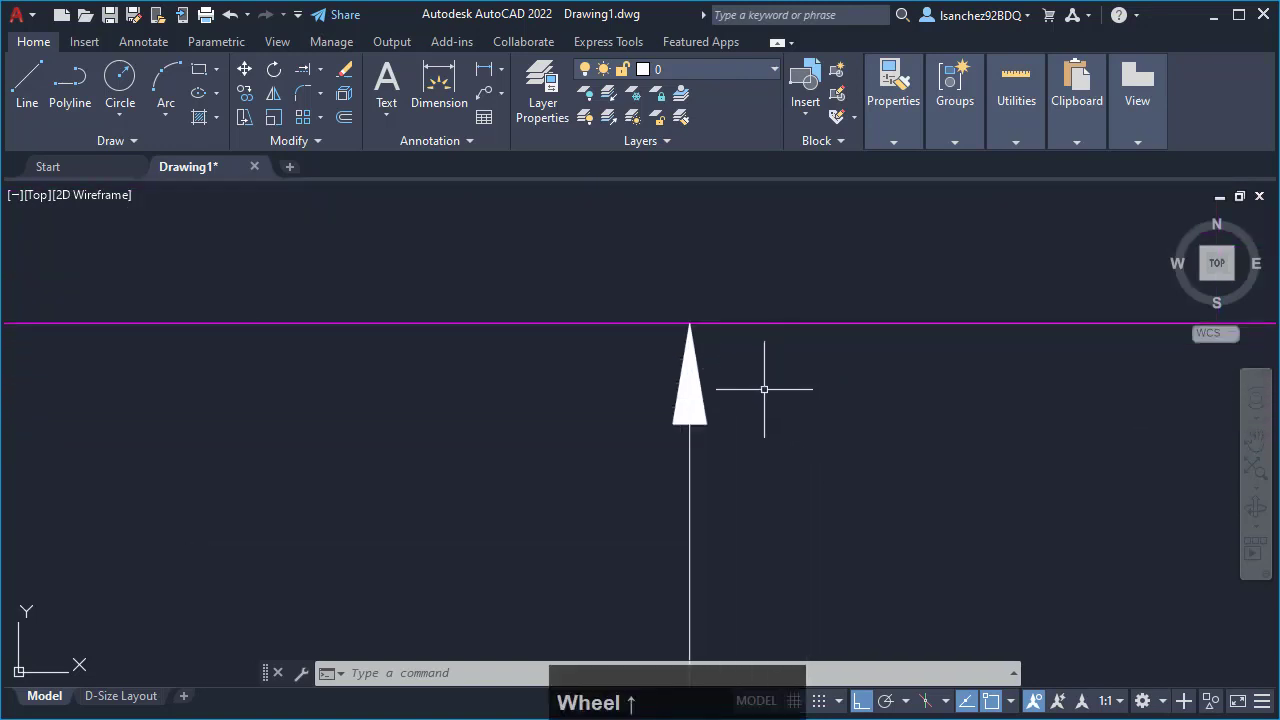
scroll(764, 389, up, 2)
click(668, 443)
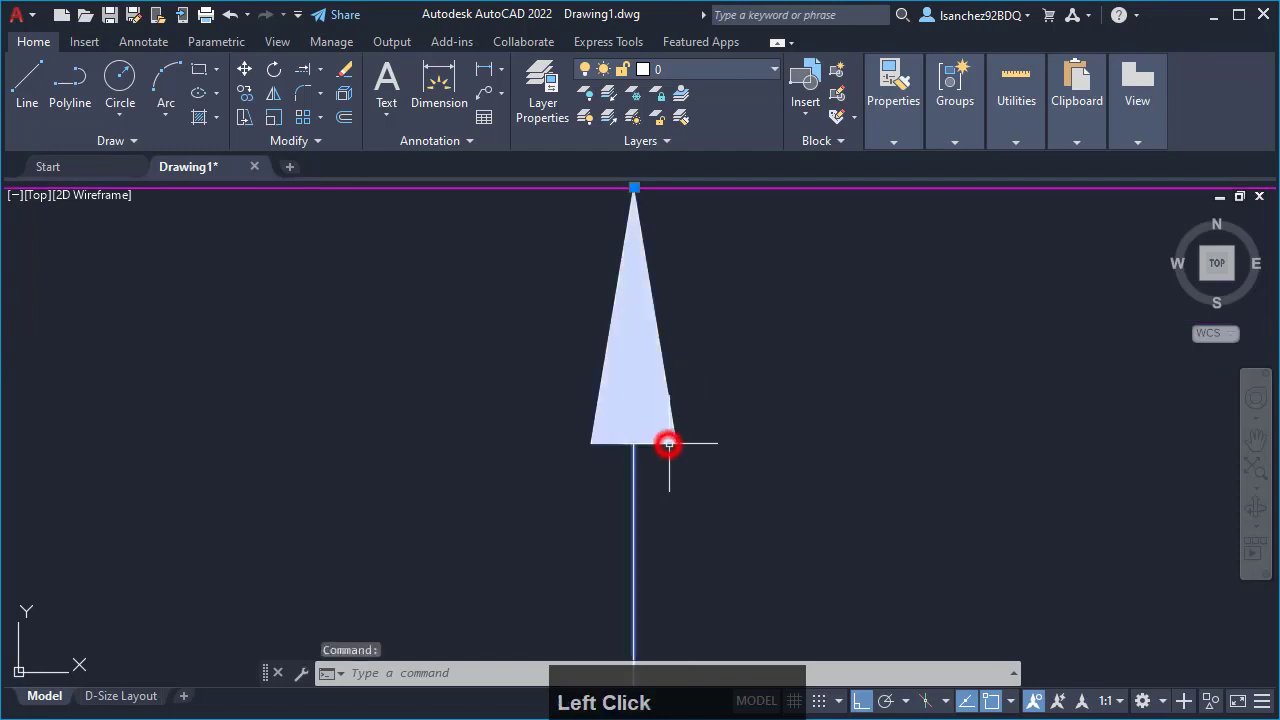
scroll(757, 391, down, 6)
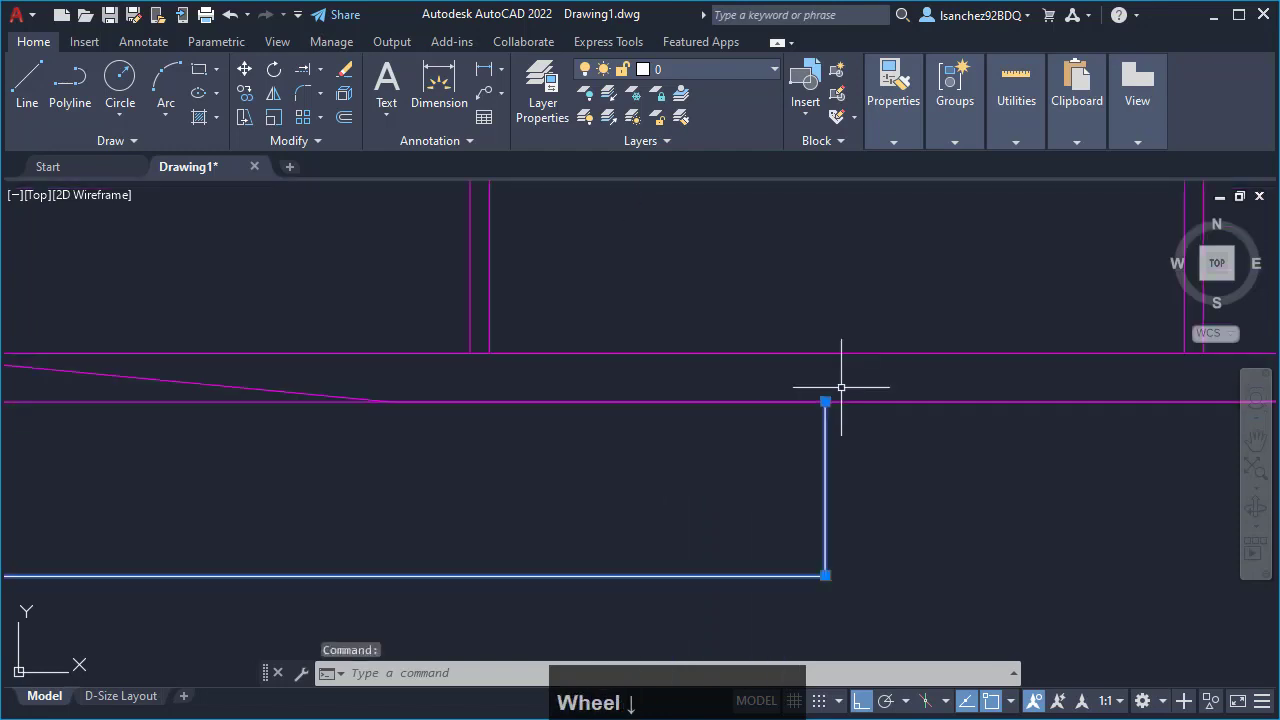
scroll(836, 430, down, 3)
middle_drag(643, 506, 720, 529)
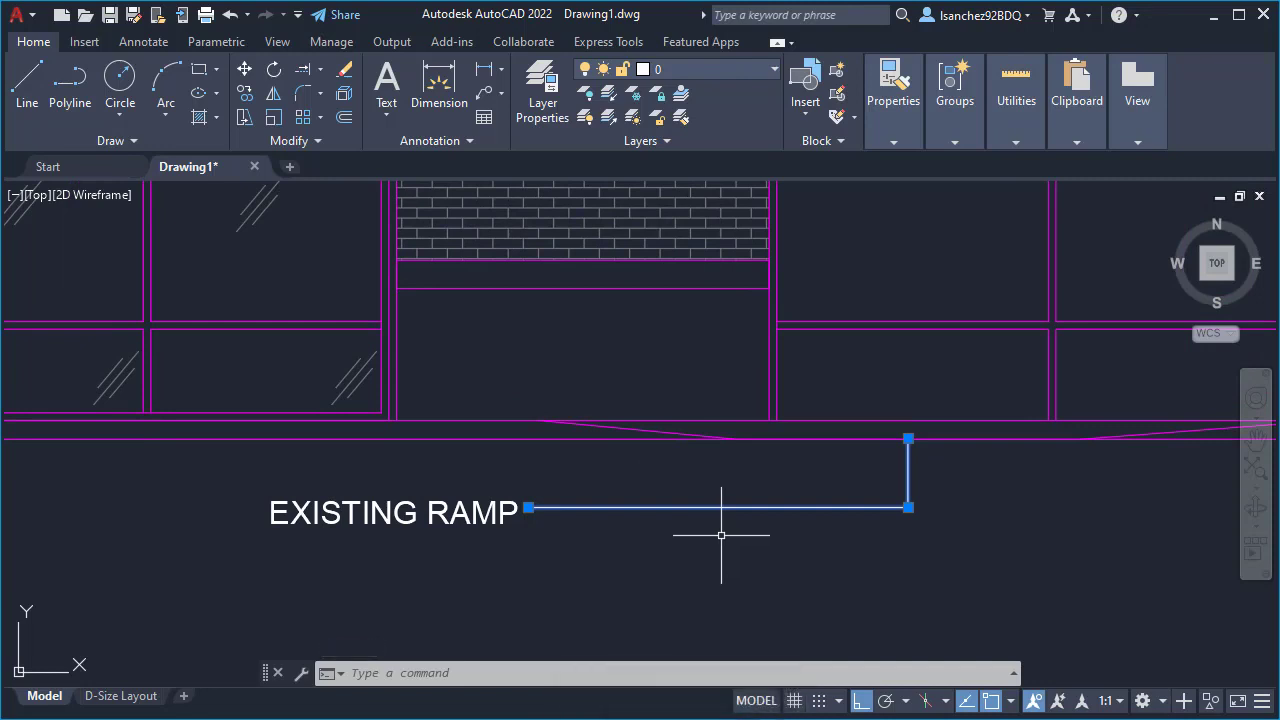
key(Escape)
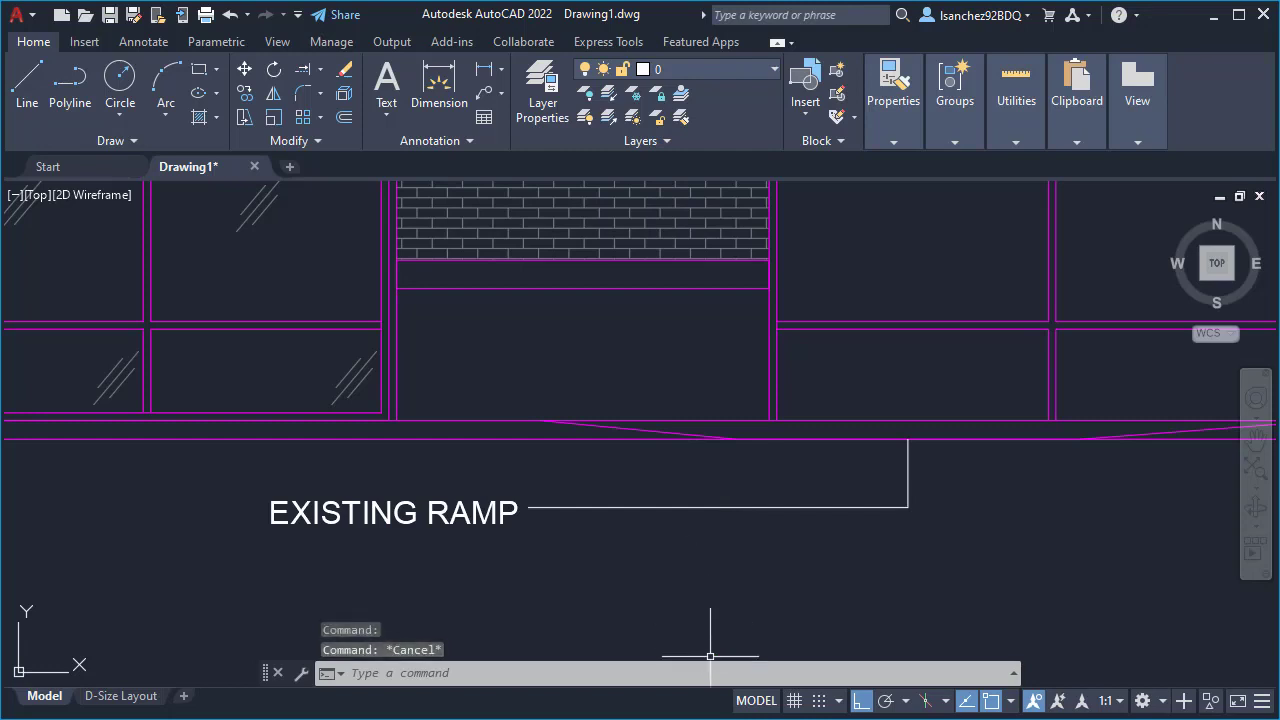
- Look up the scale factor for 1/4"=1'-0" in the Scale Factors PDF, then return to the AutoCAD drawing
click(716, 718)
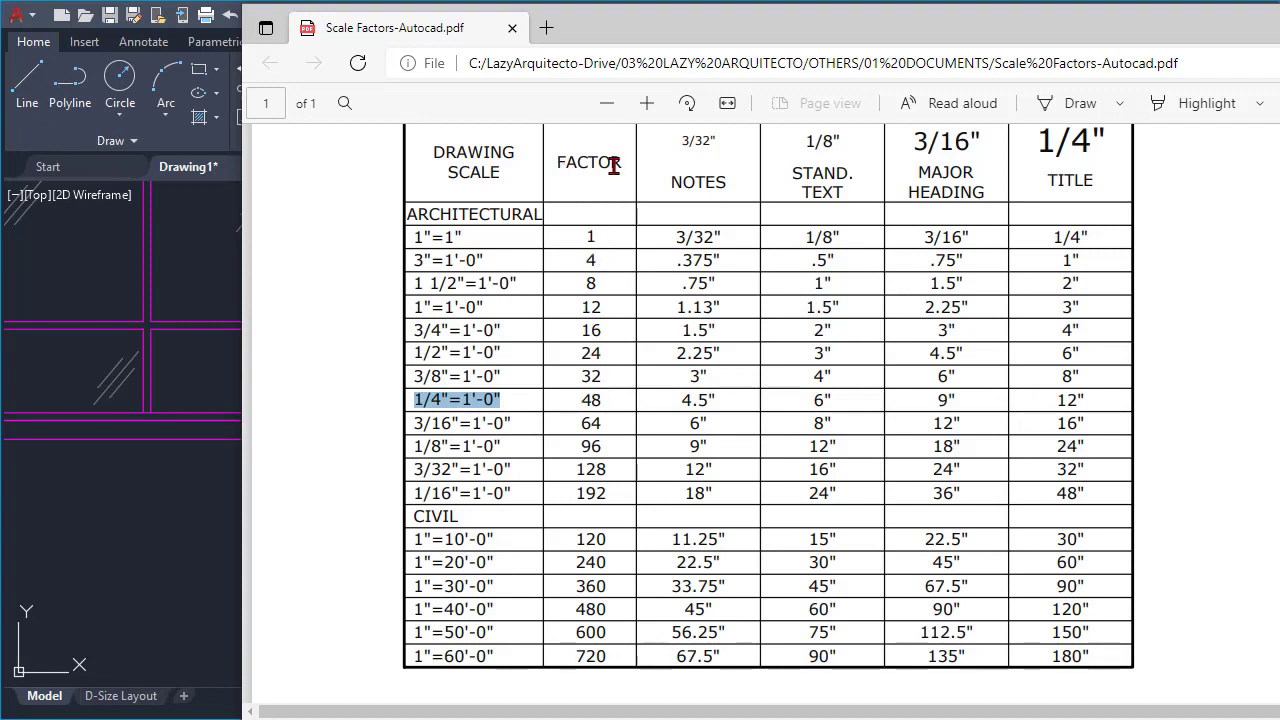
click(594, 399)
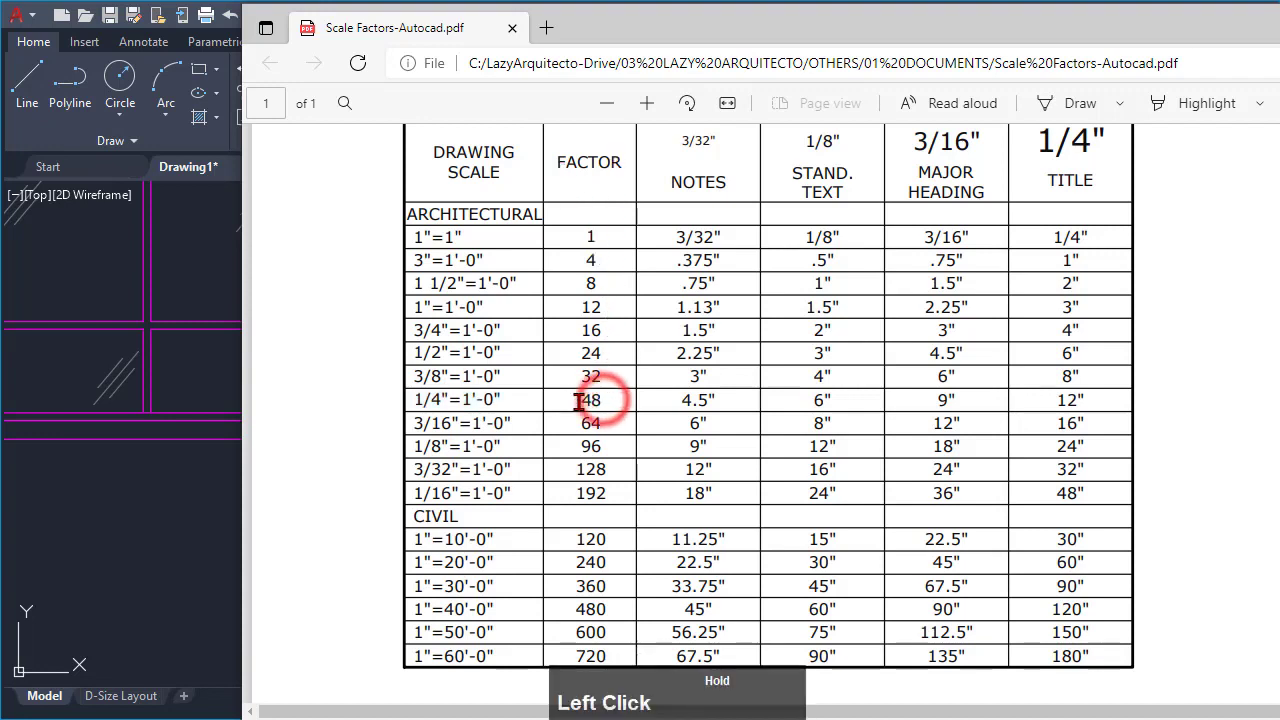
double_click(594, 399)
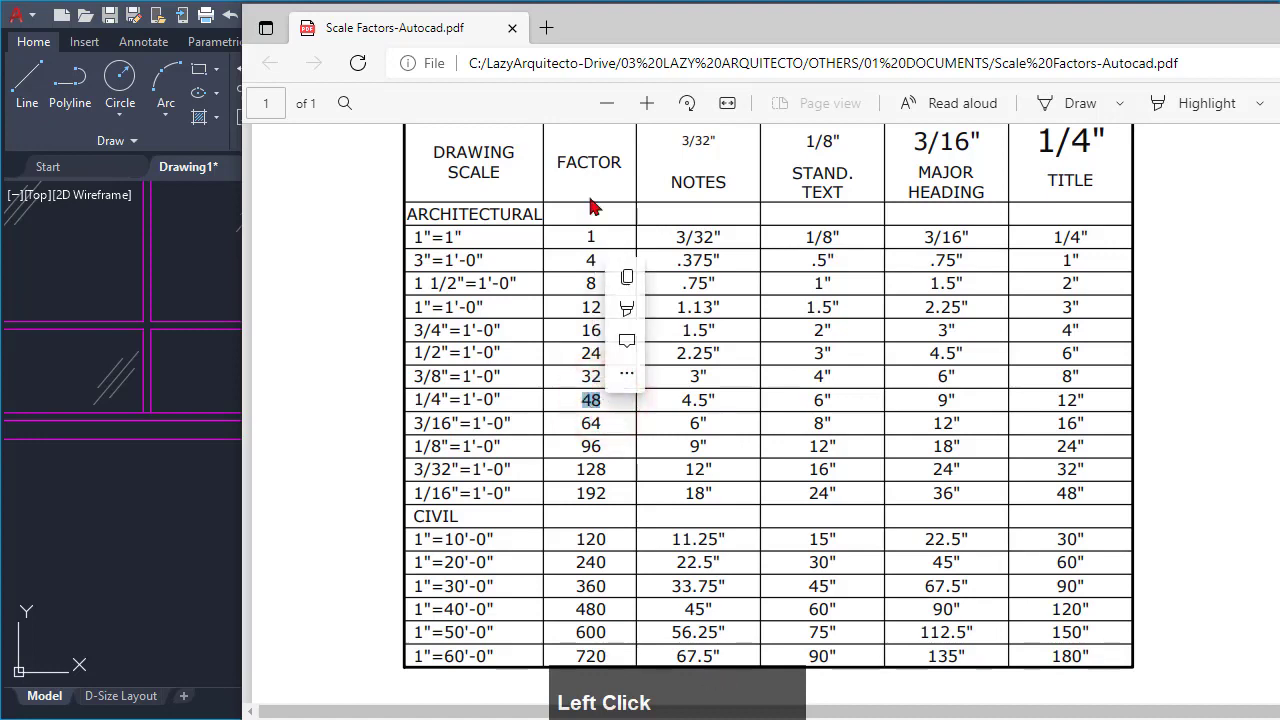
click(1278, 18)
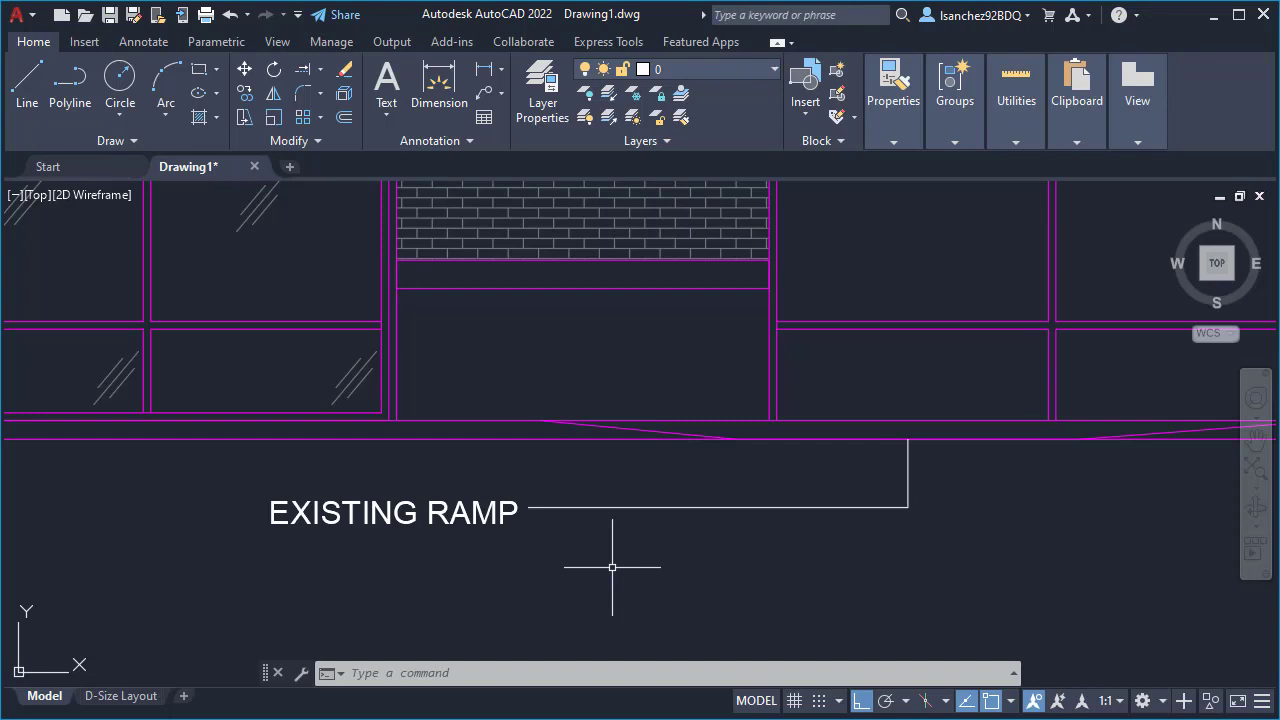
- Set the DIMSCALE system variable to 48
text(D)
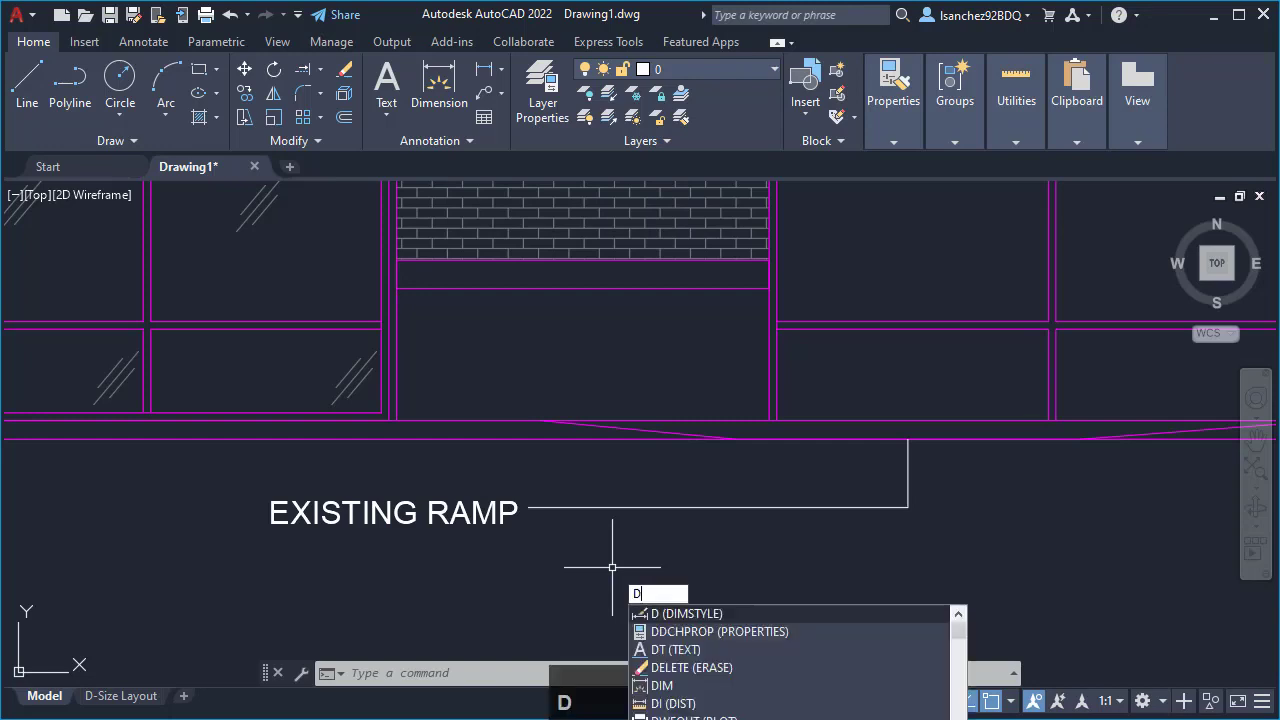
text(IMS)
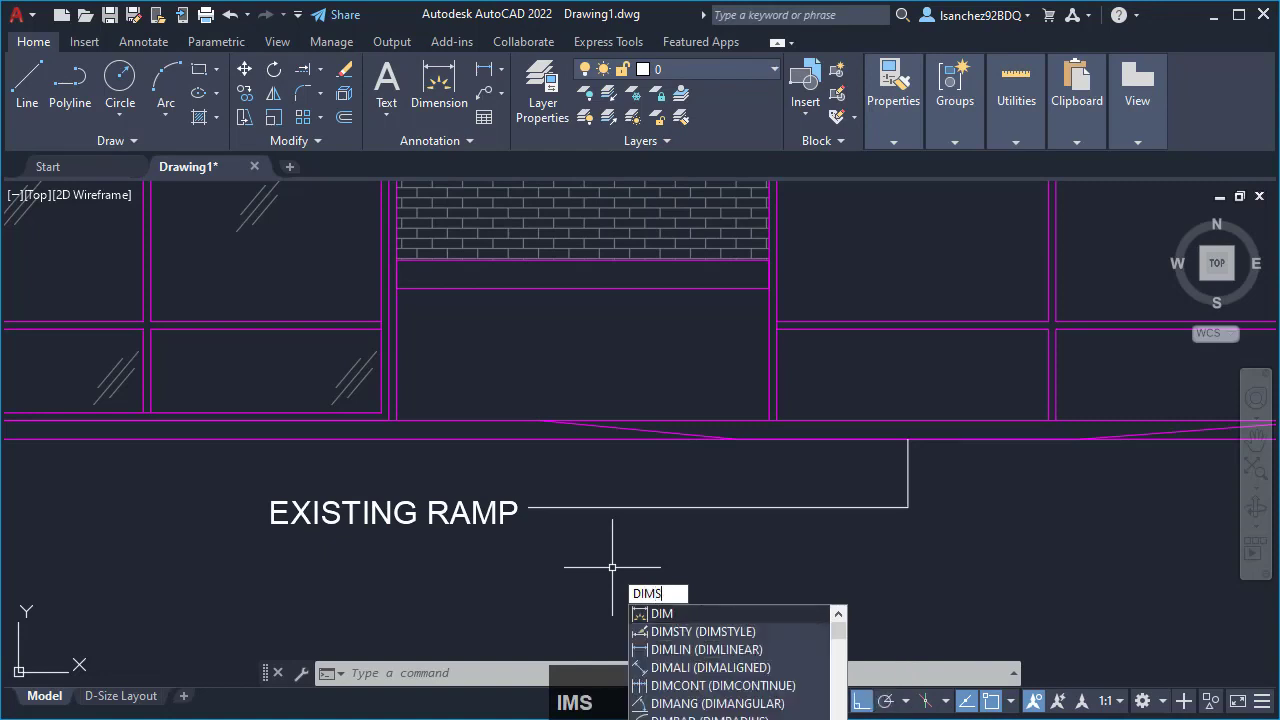
text(CALE)
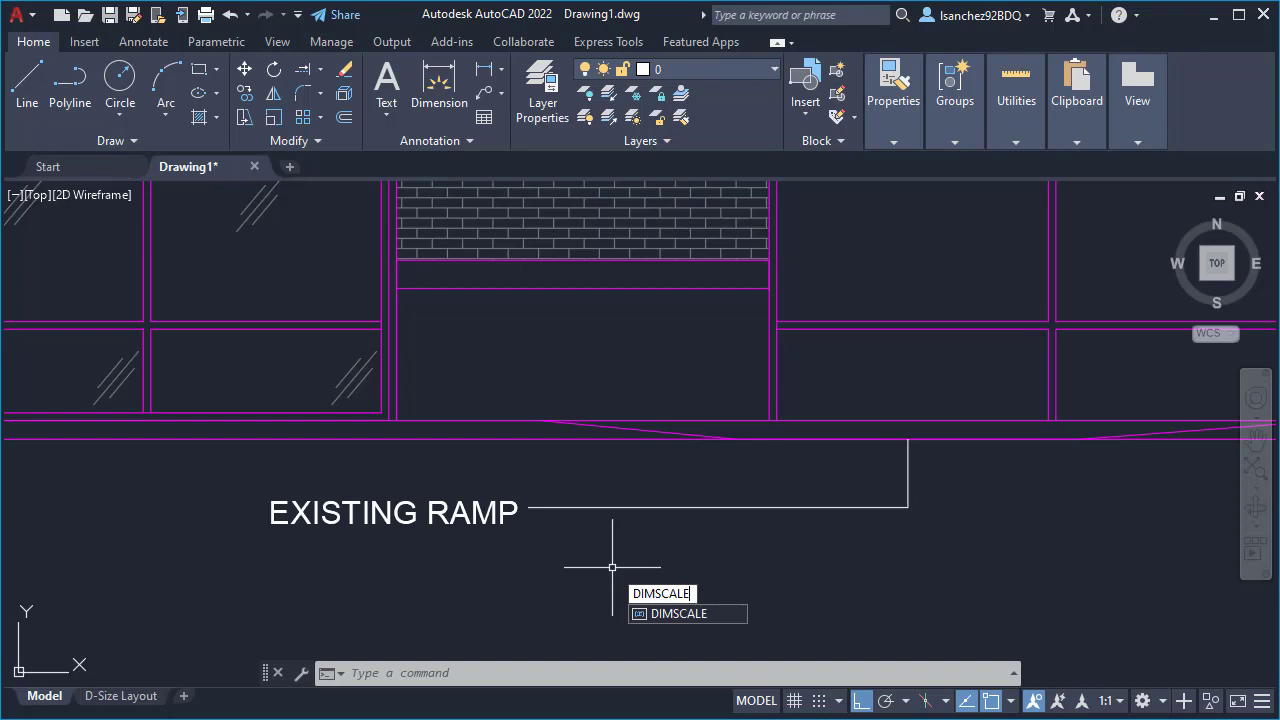
key(Return)
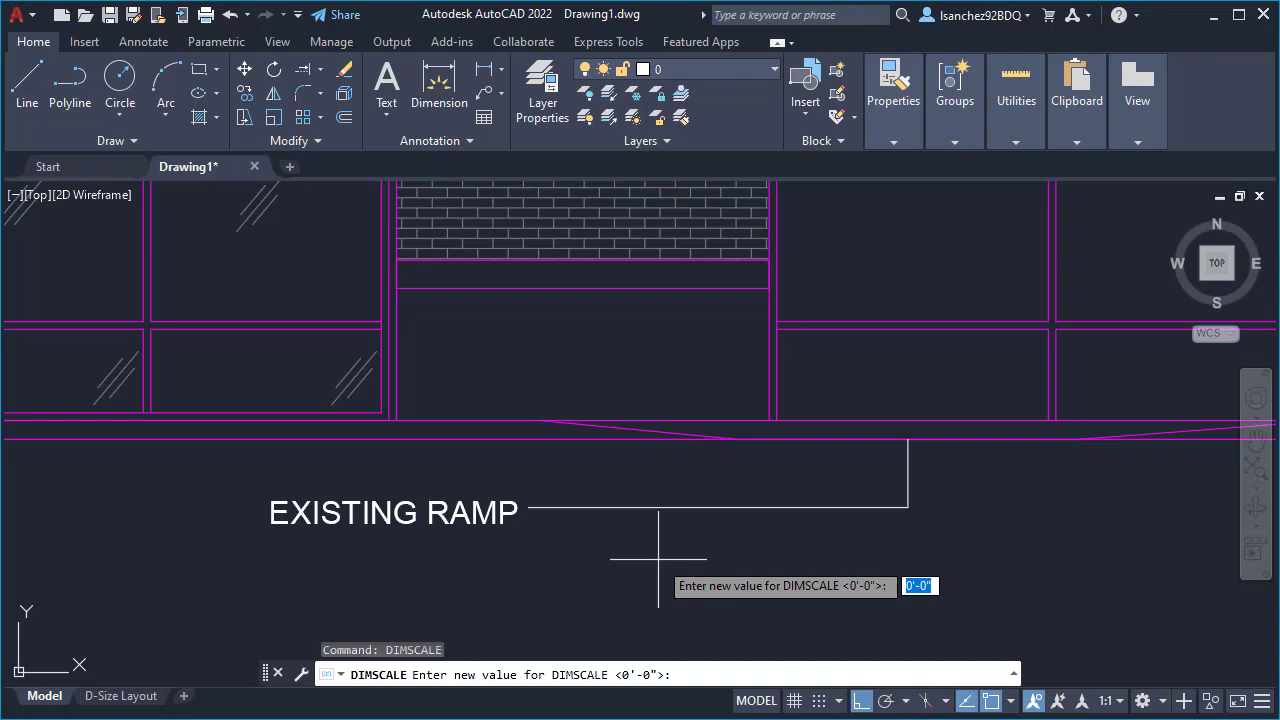
text(48)
key(Return)
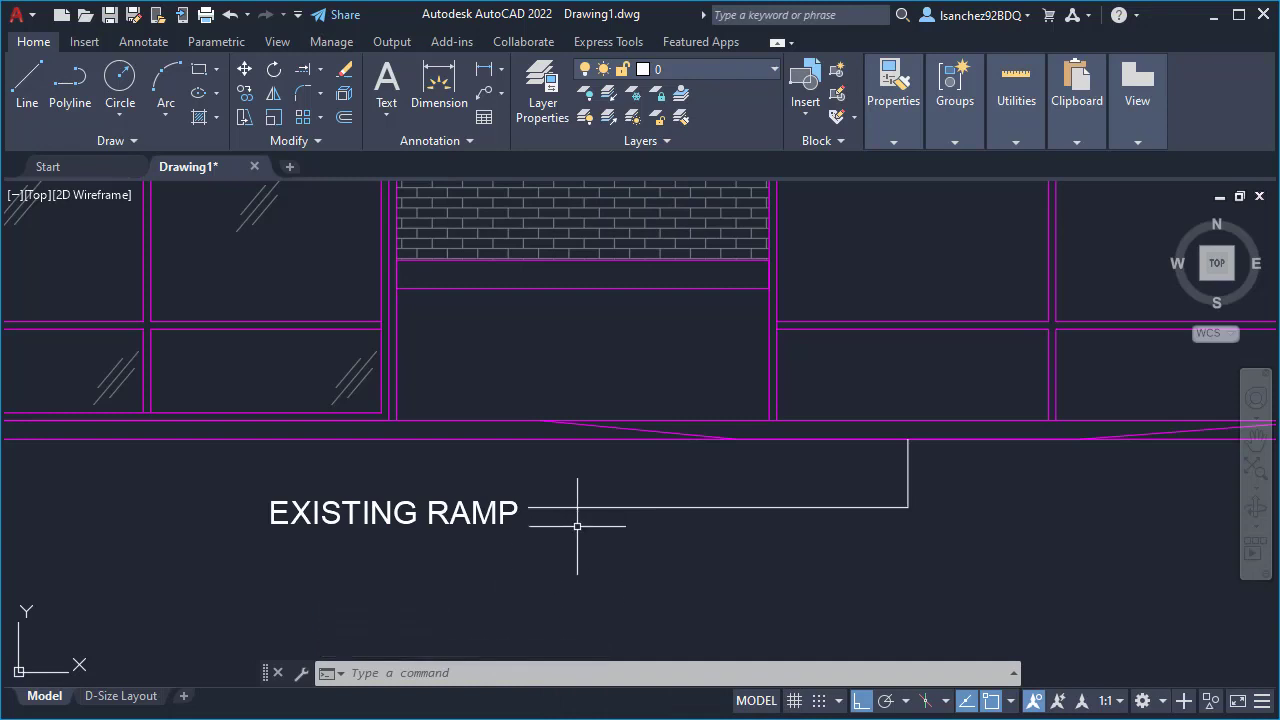
- Draw a second leader about 8 1/4" right of the first, down to its level and about 9'-0" across to EXISTING RAMP, without leader text
text(LE)
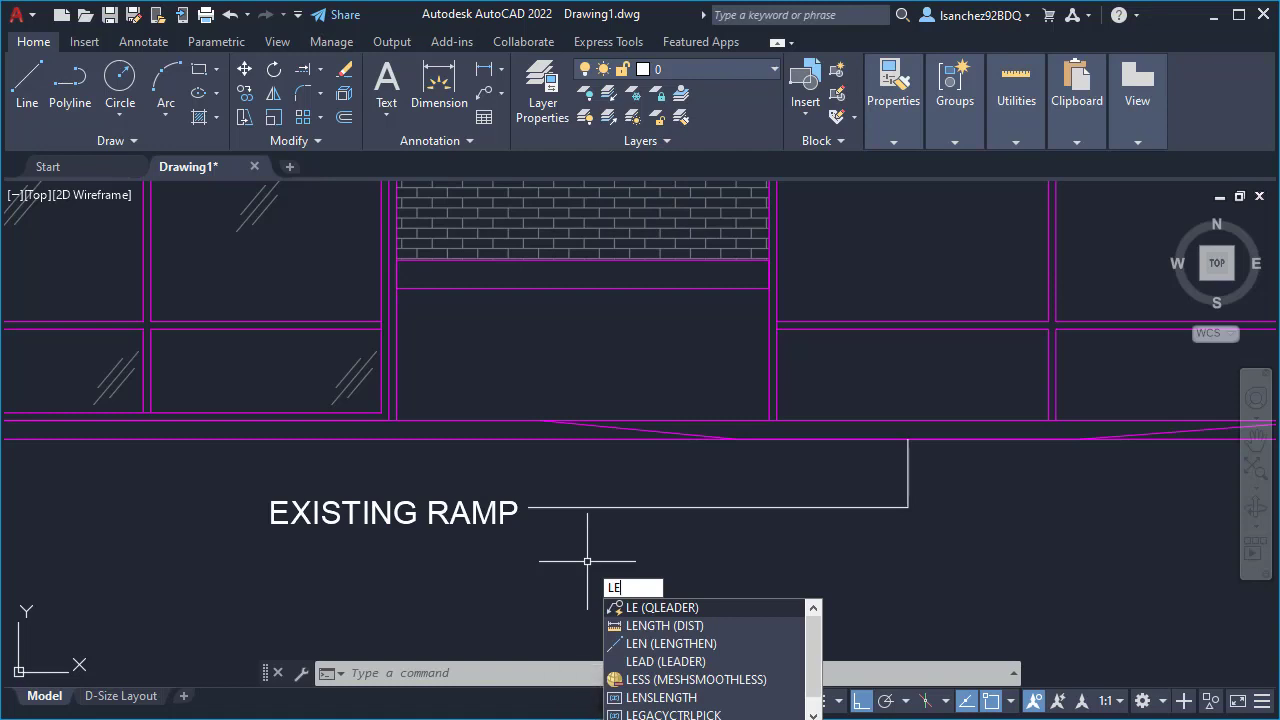
key(Return)
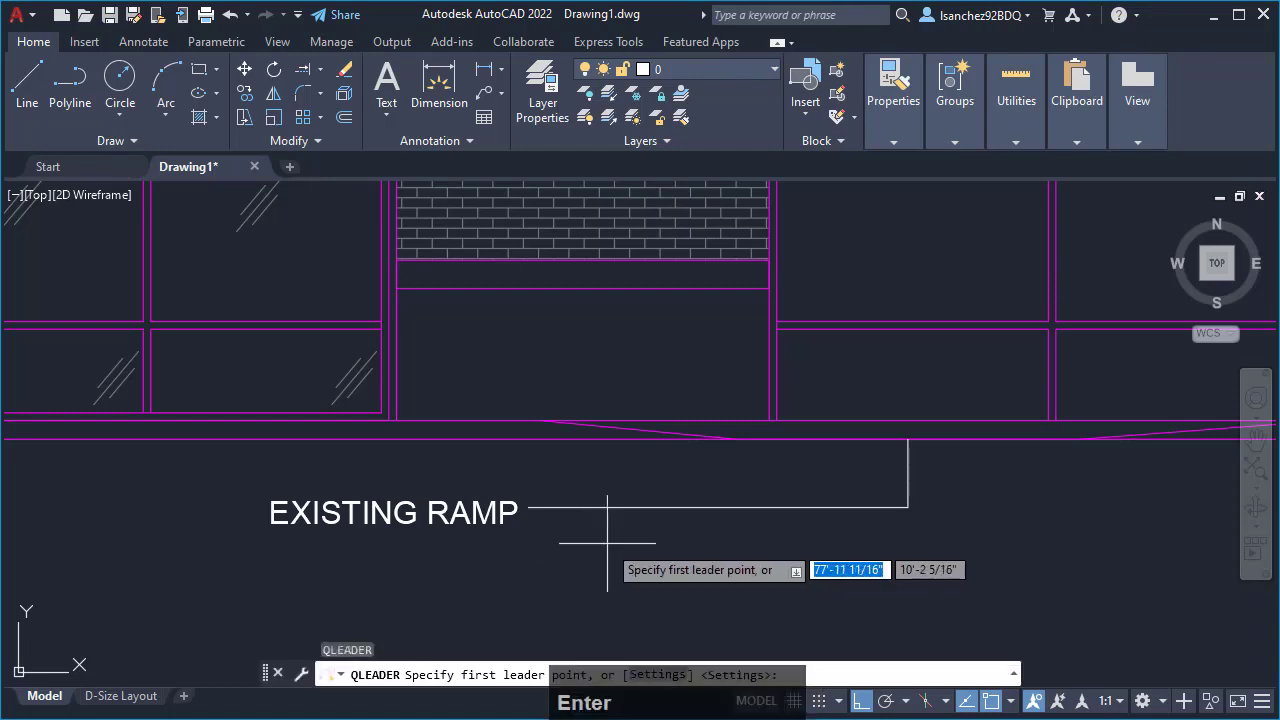
scroll(960, 495, up, 2)
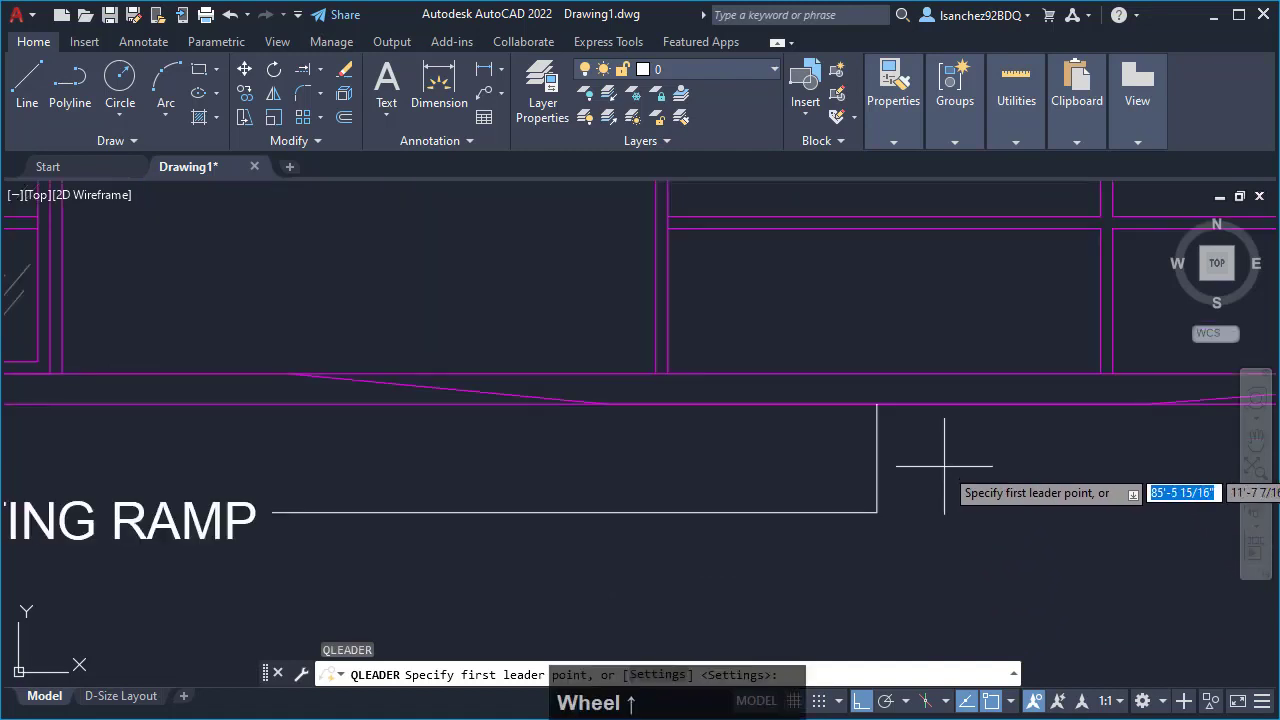
click(927, 403)
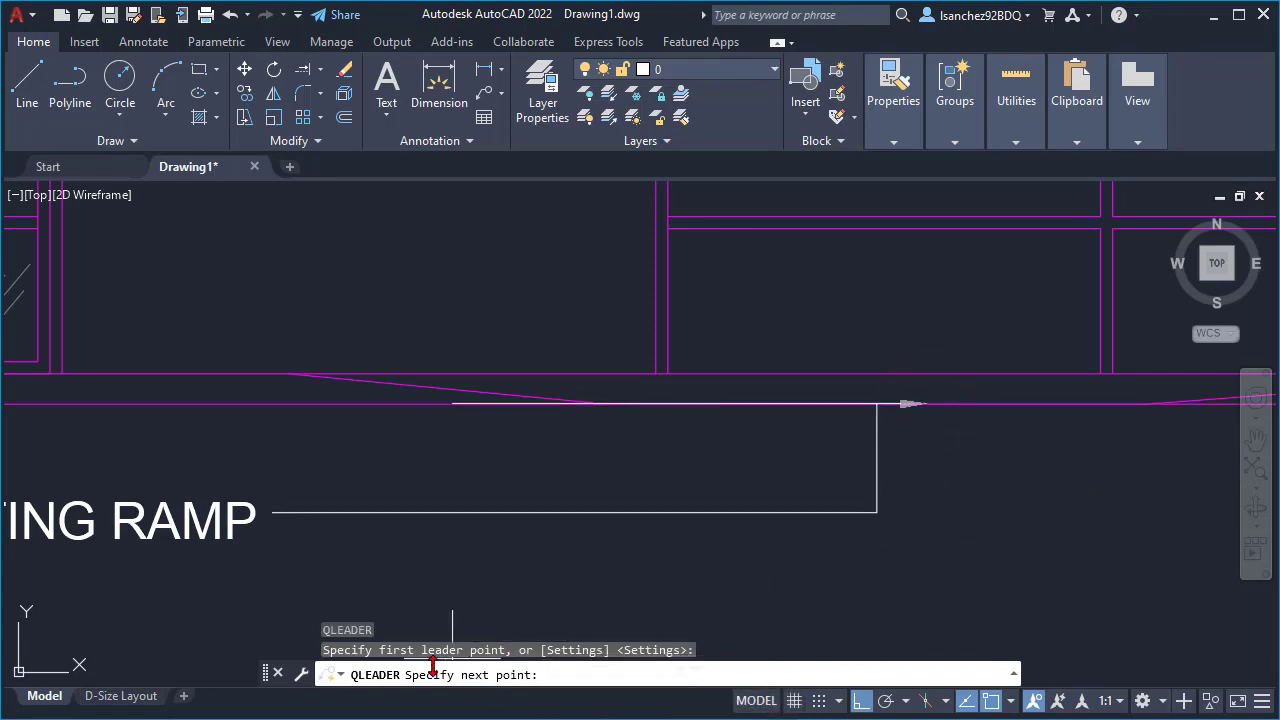
click(908, 513)
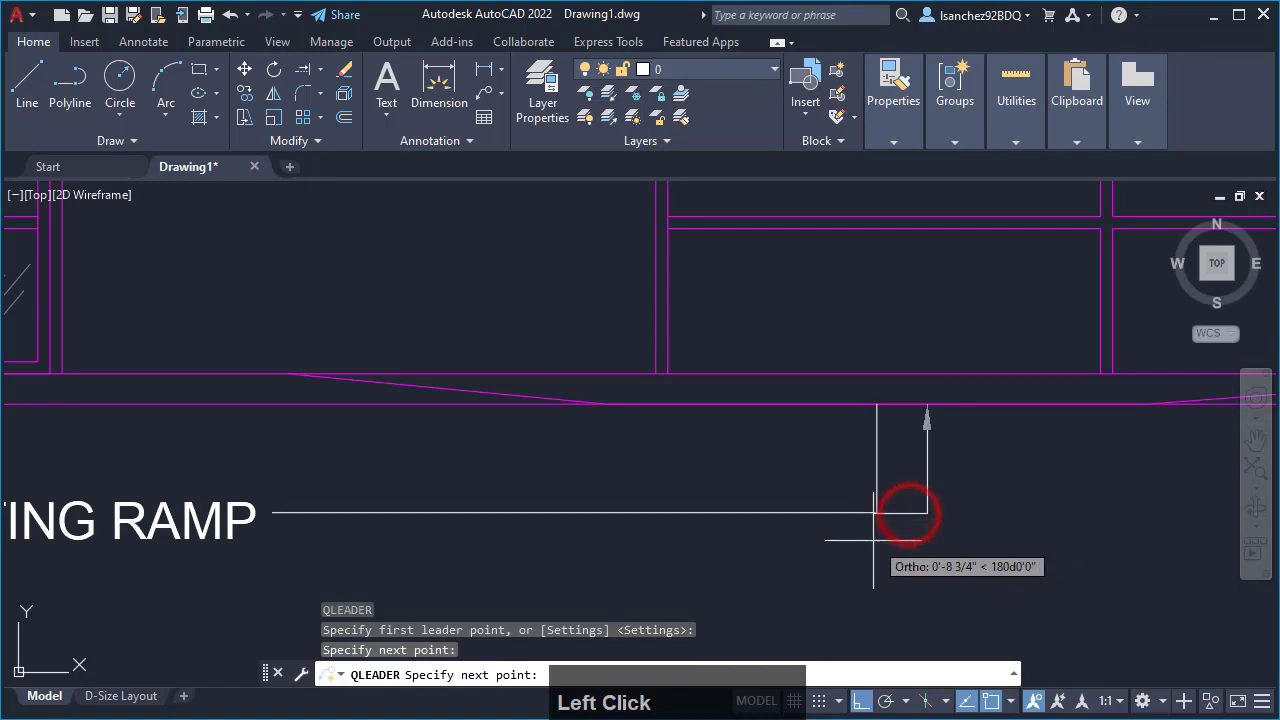
click(272, 545)
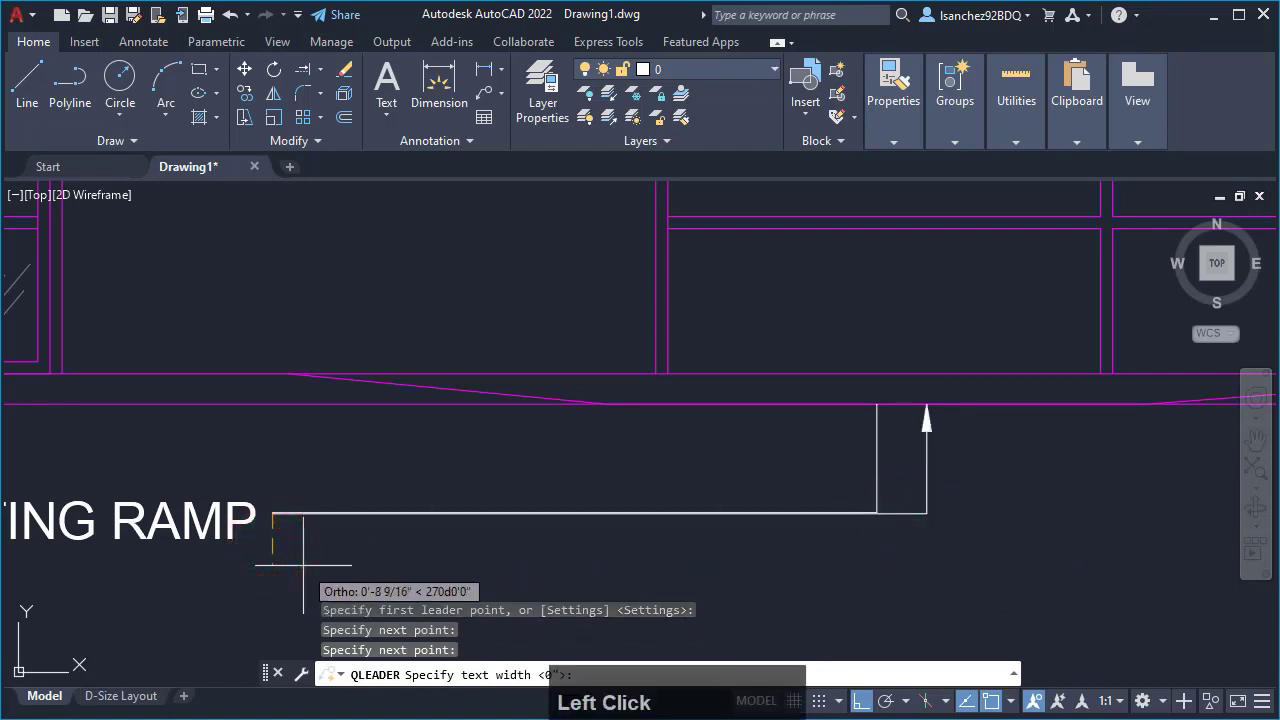
key(Escape)
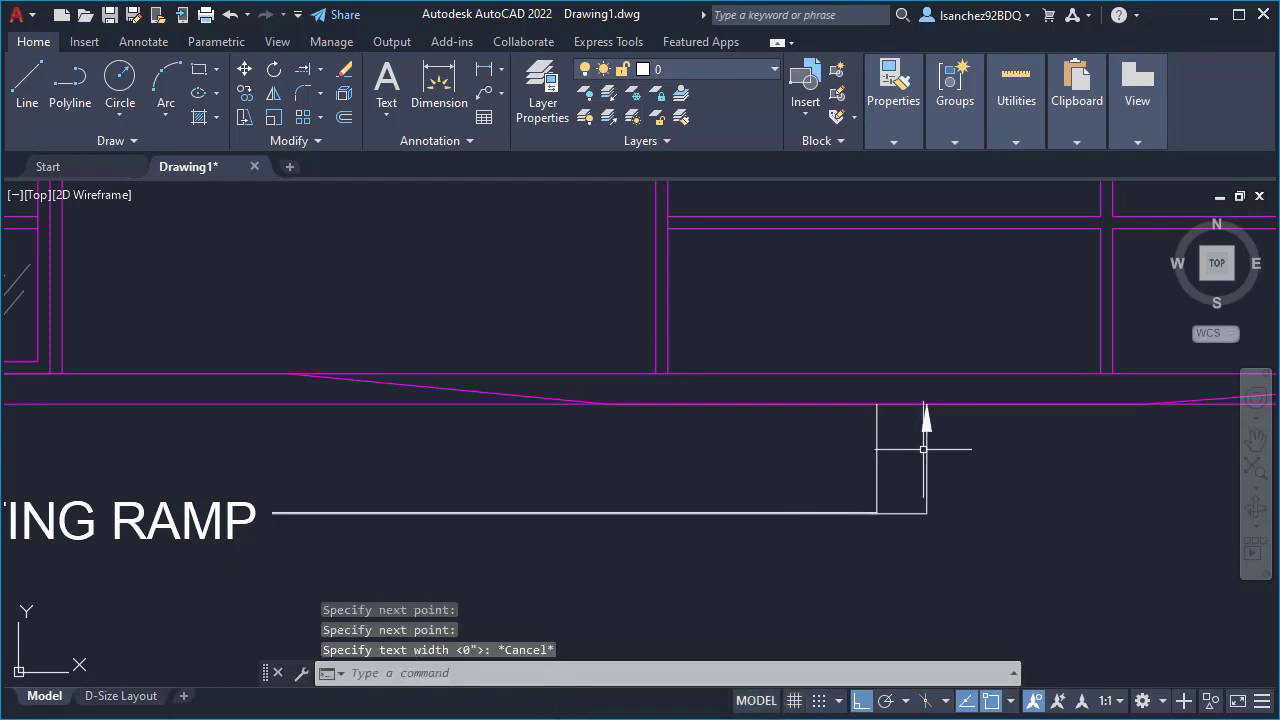
- Delete the first leader at the ramp line, the one without an arrowhead, keeping the second leader
scroll(928, 440, up, 2)
scroll(935, 442, up, 2)
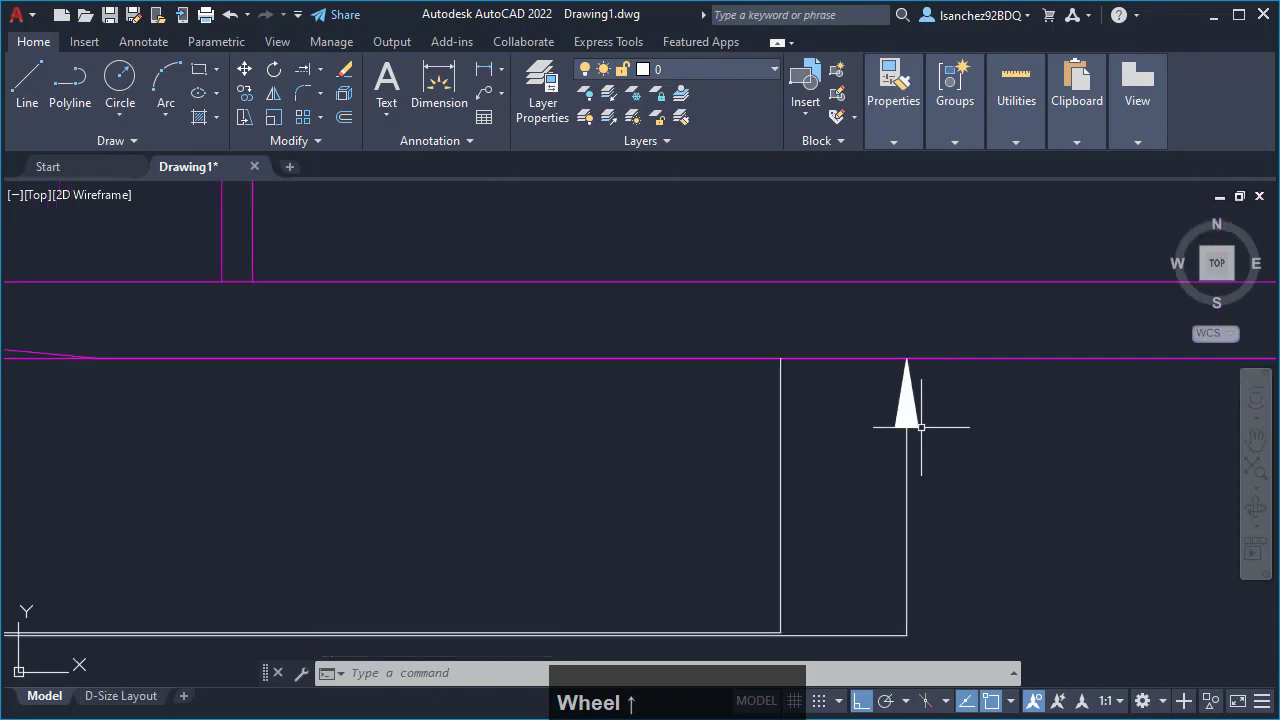
click(935, 458)
scroll(851, 548, down, 2)
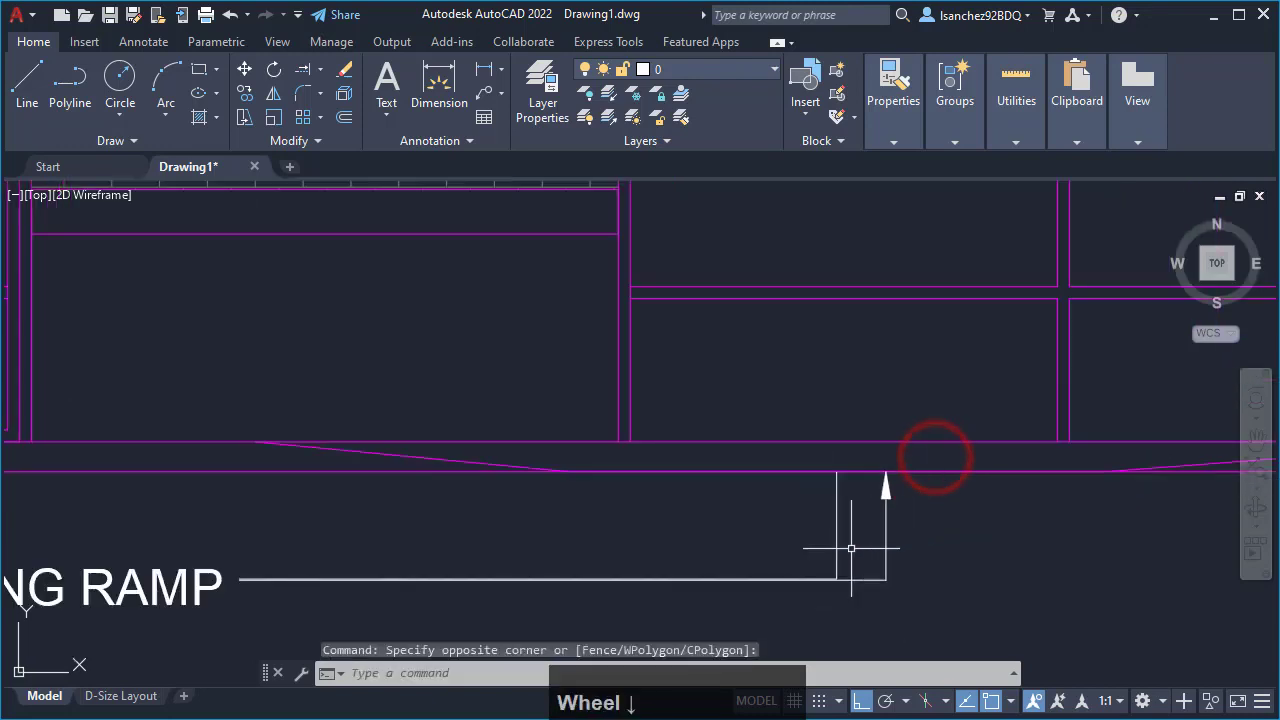
click(836, 526)
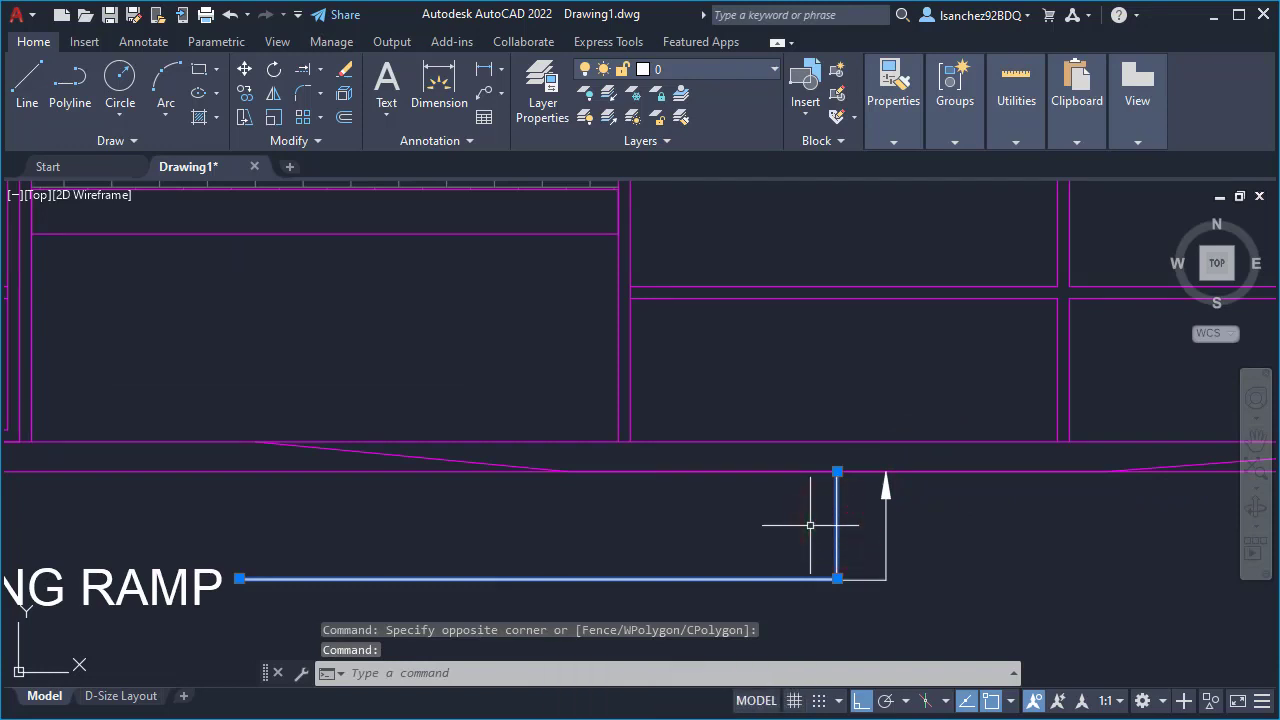
key(Delete)
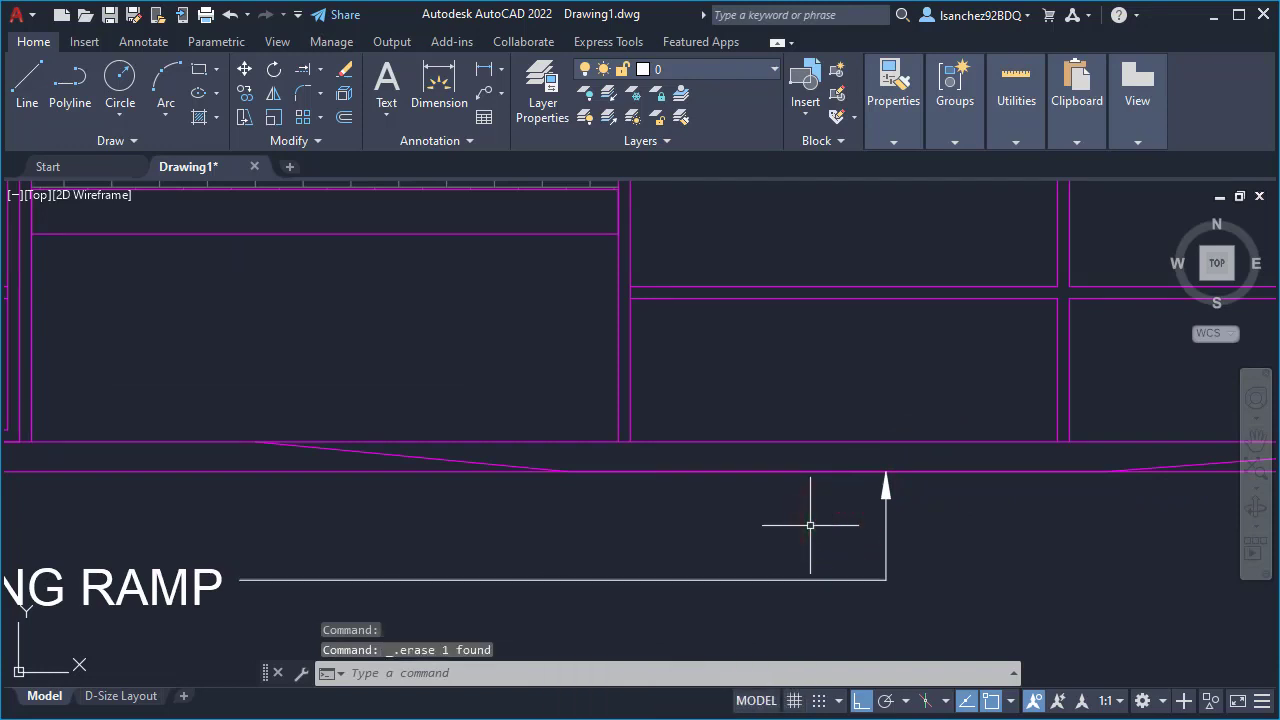
- Examine the EXISTING RAMP text and leader in proportion to the whole elevation and recheck the 1/4"=1'-0" row in the Scale Factors PDF
scroll(880, 530, down, 3)
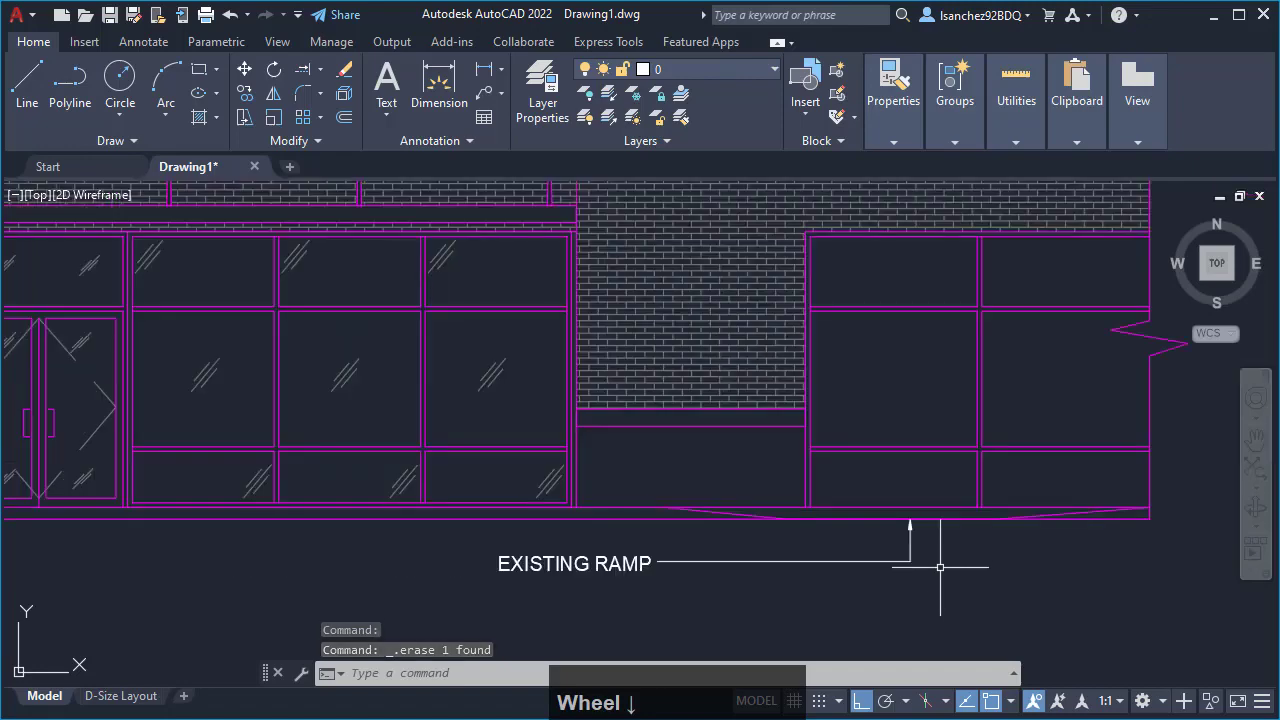
middle_click(900, 572)
middle_drag(869, 572, 869, 570)
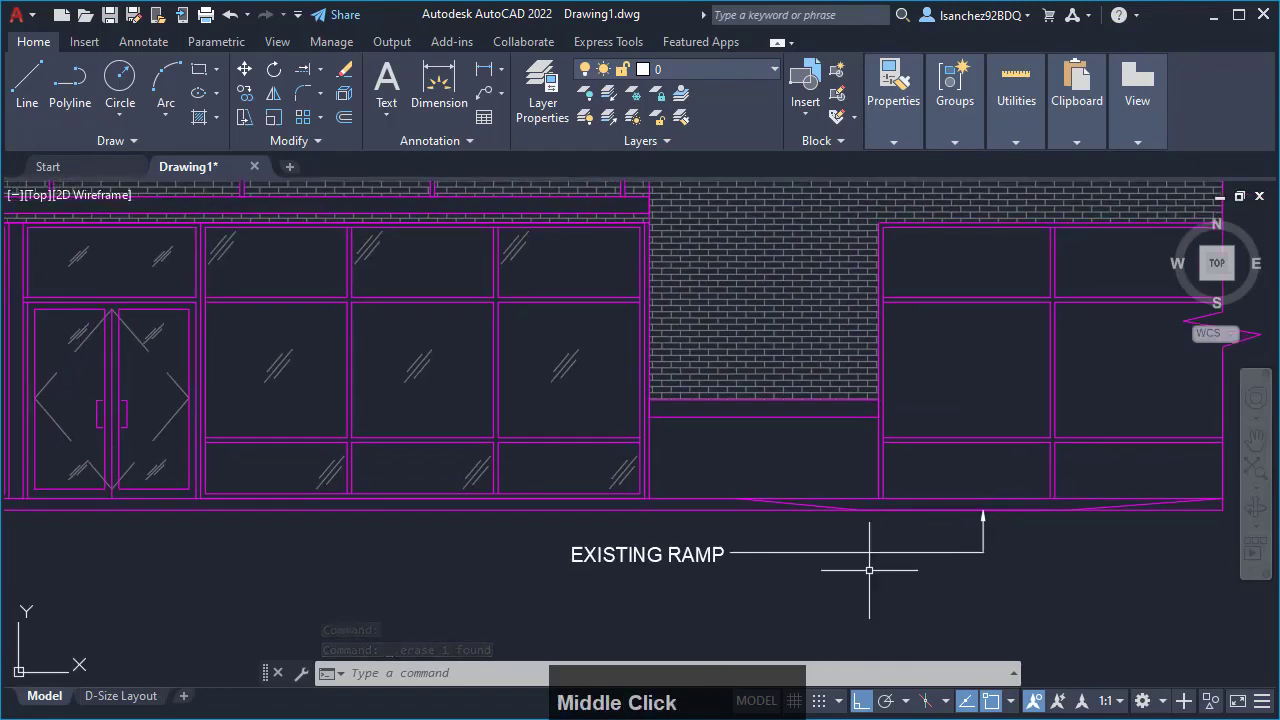
scroll(869, 570, down, 2)
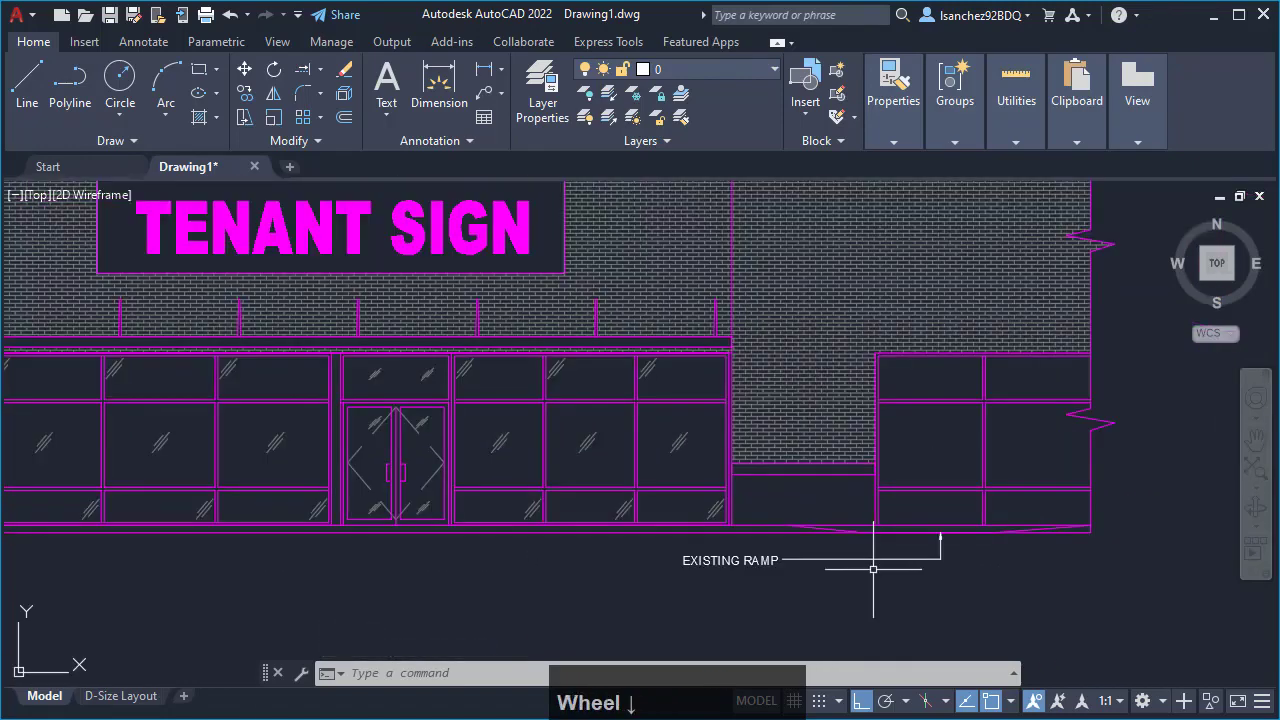
scroll(738, 583, up, 2)
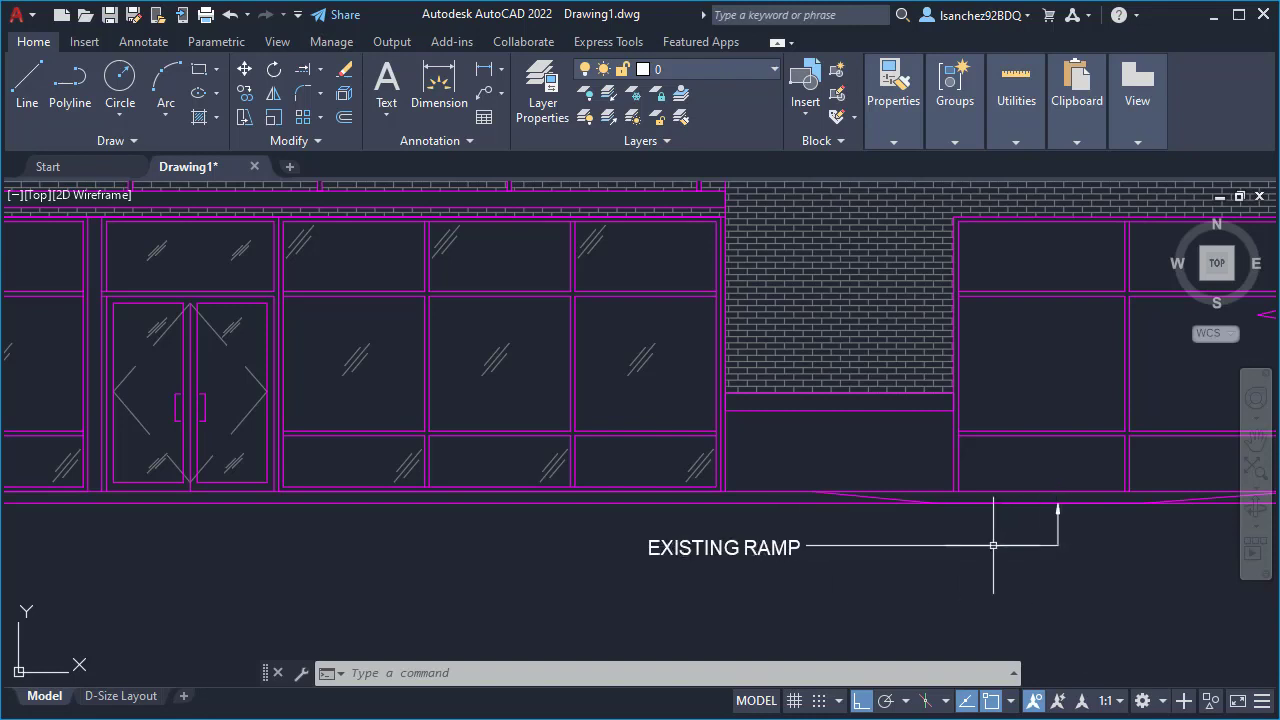
scroll(908, 572, down, 2)
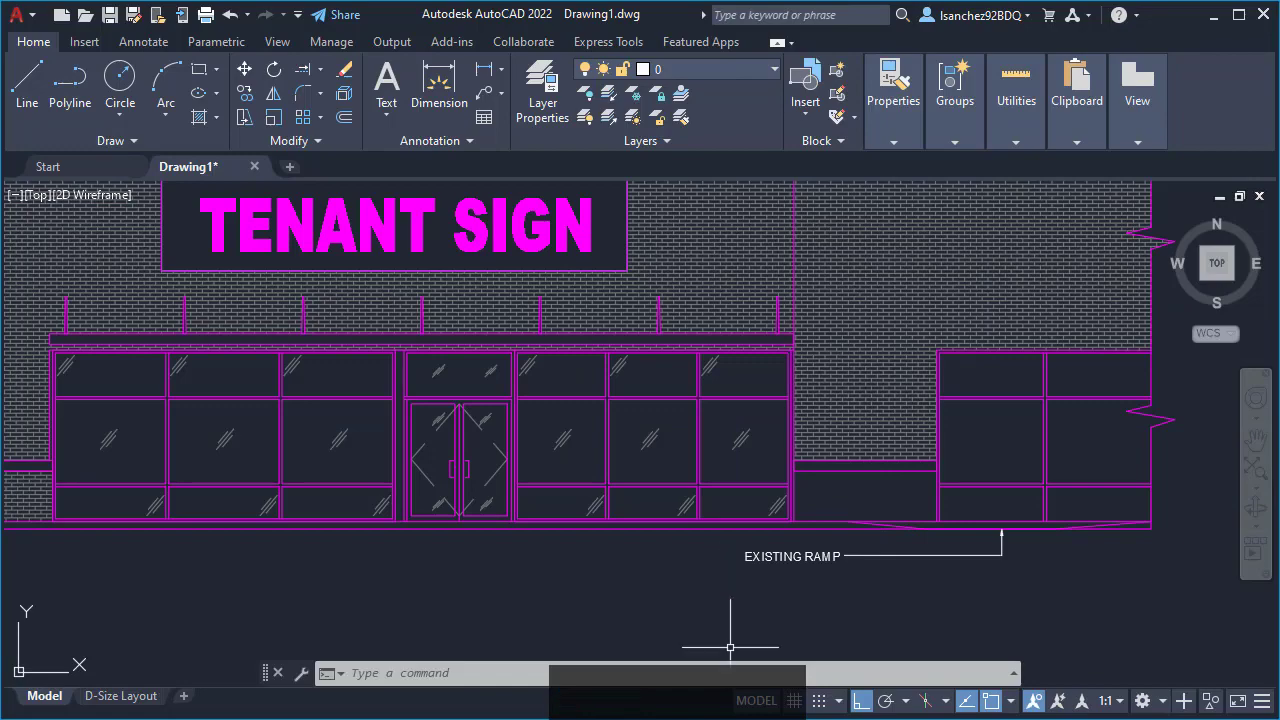
click(748, 717)
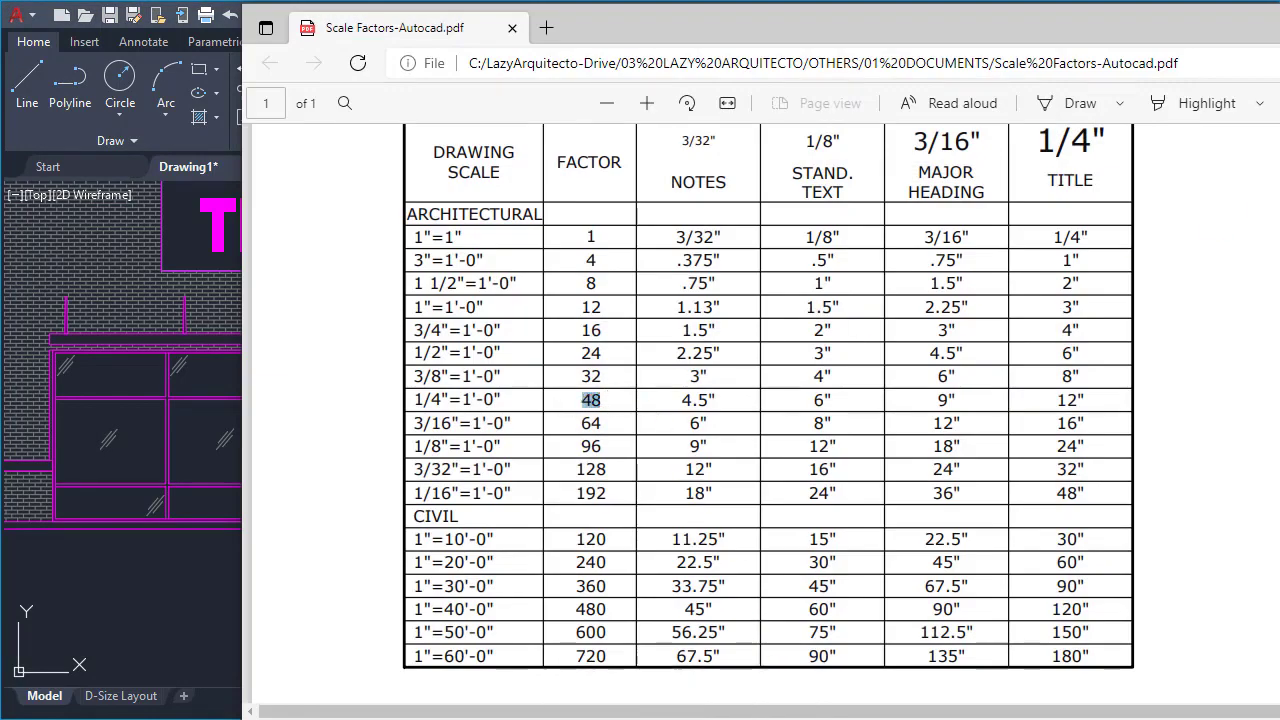
click(748, 717)
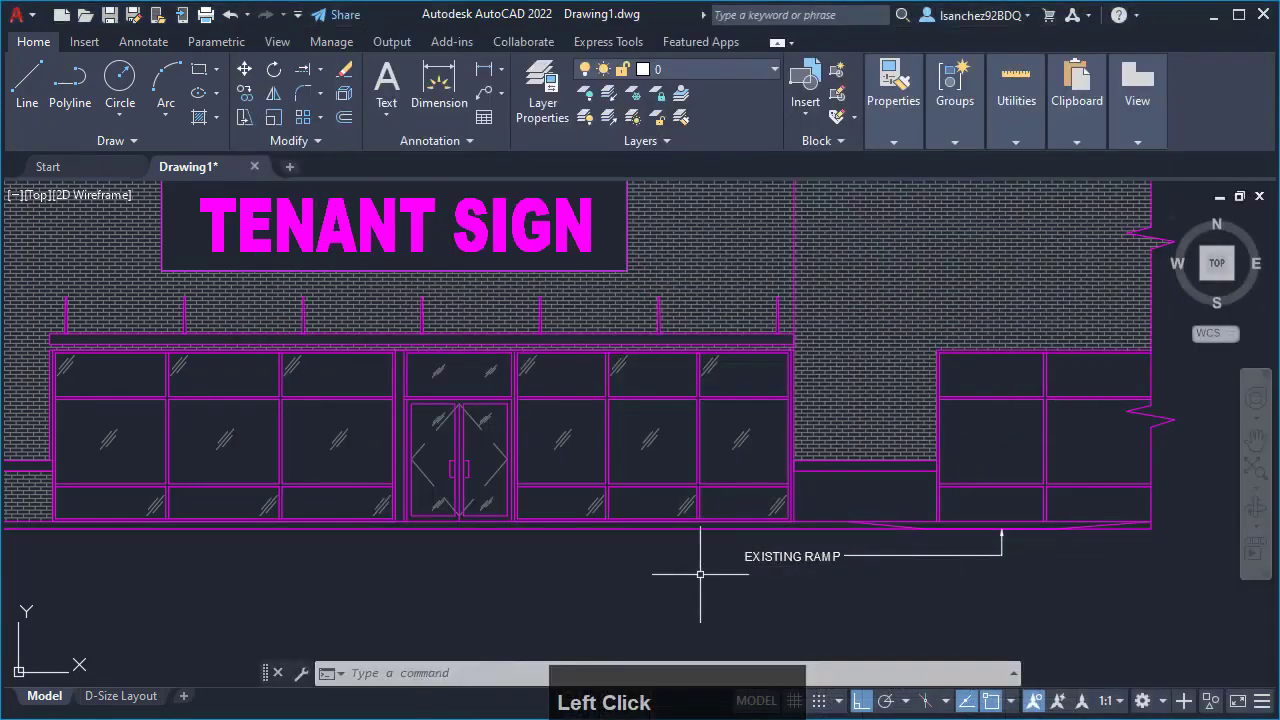
middle_drag(600, 586, 726, 606)
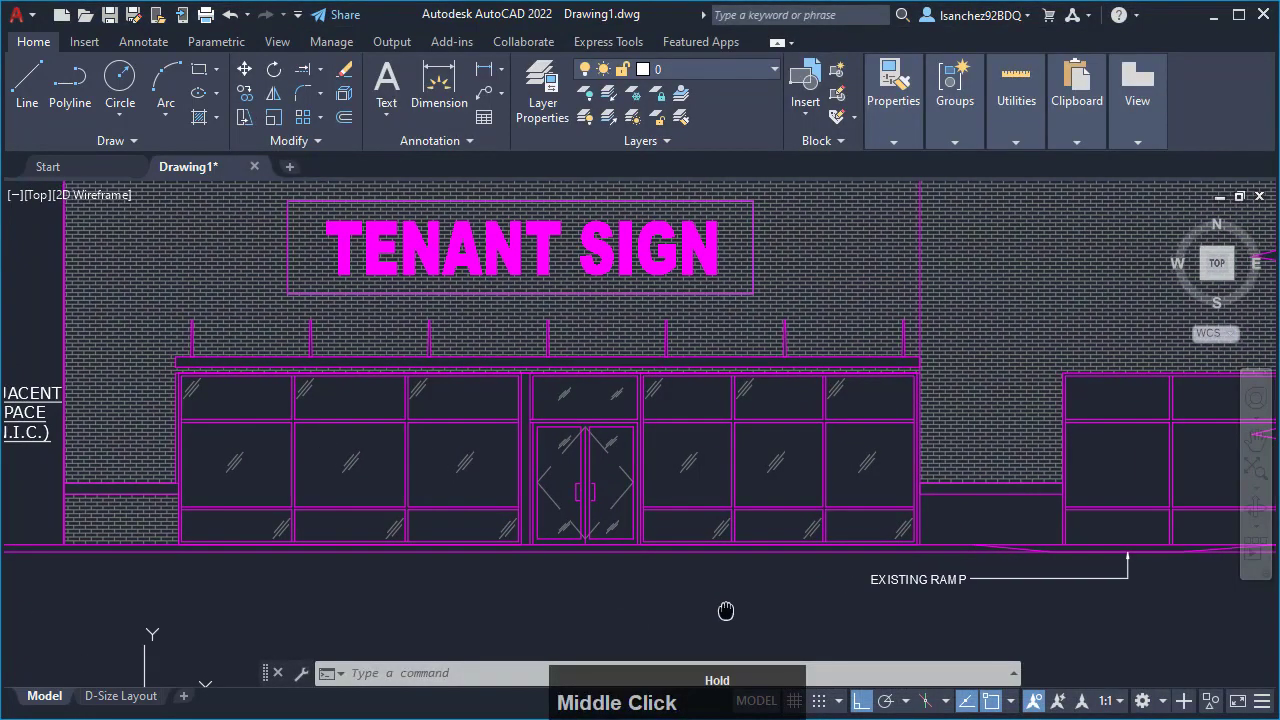
scroll(726, 607, down, 2)
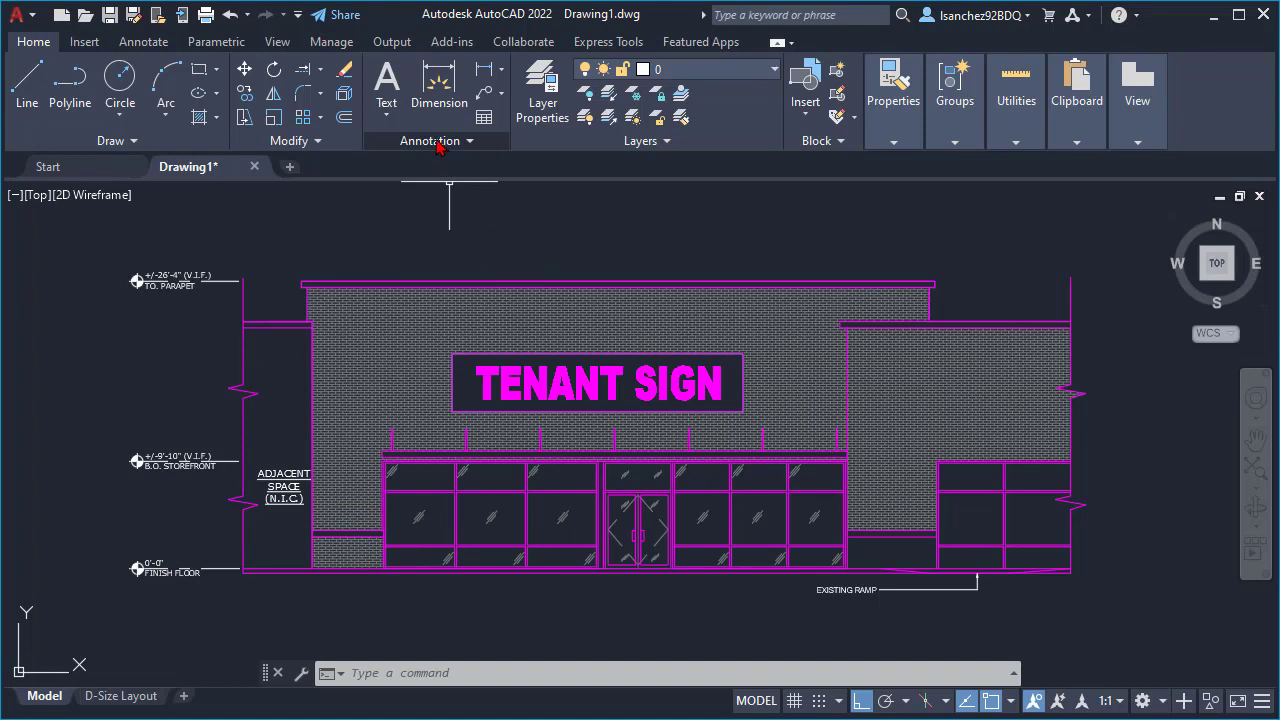
- Dimension the tenant facade along the finish floor line, from its left wall edge to the storefront's right edge, placing the dimension line below EXISTING RAMP
click(501, 74)
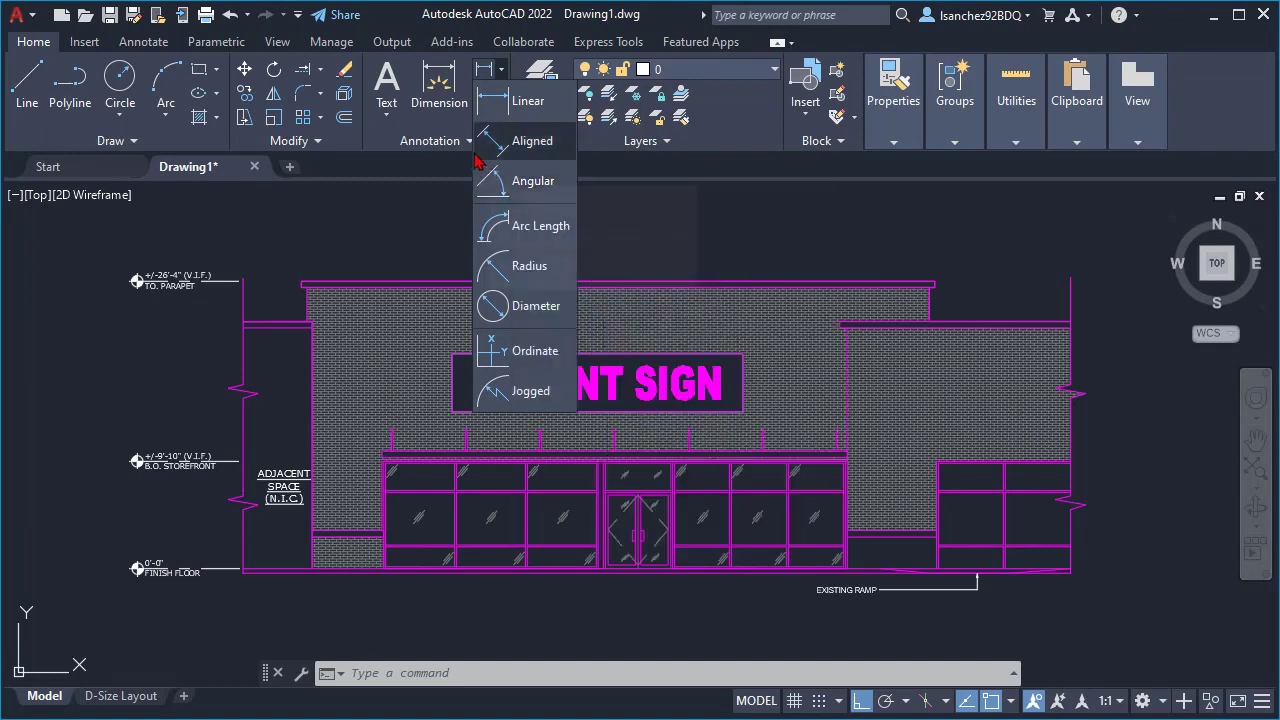
click(436, 110)
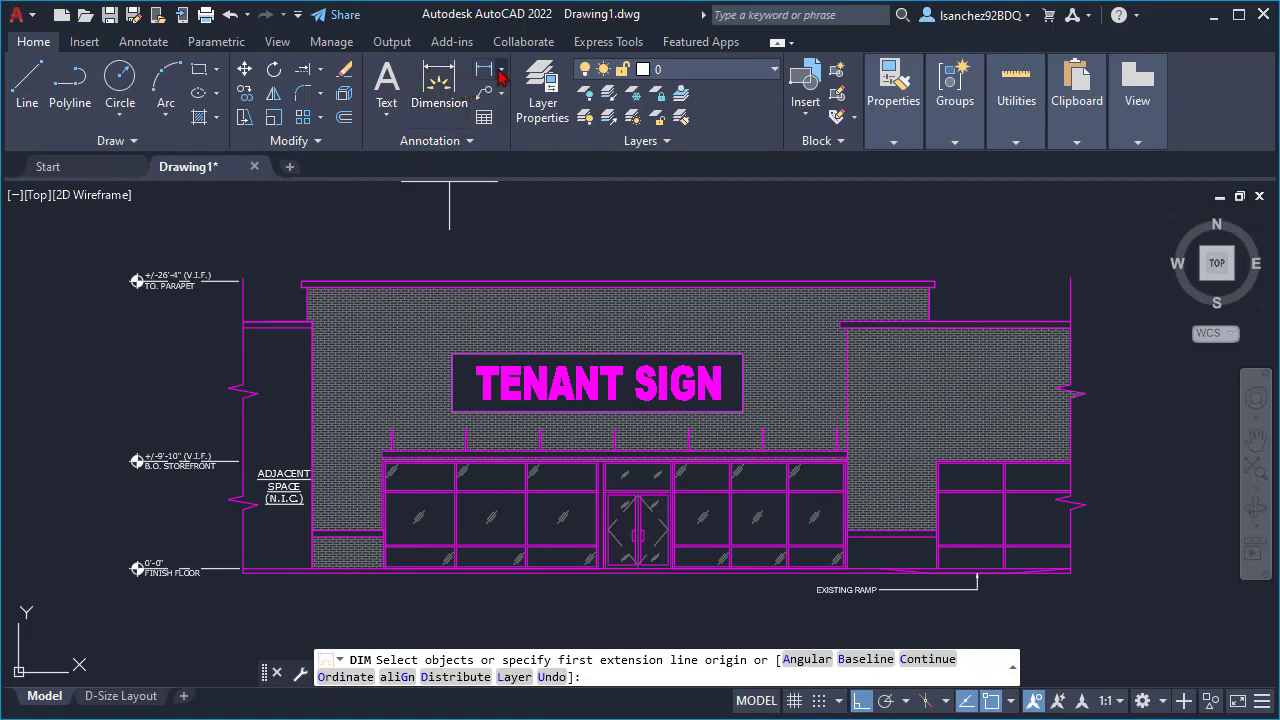
click(443, 96)
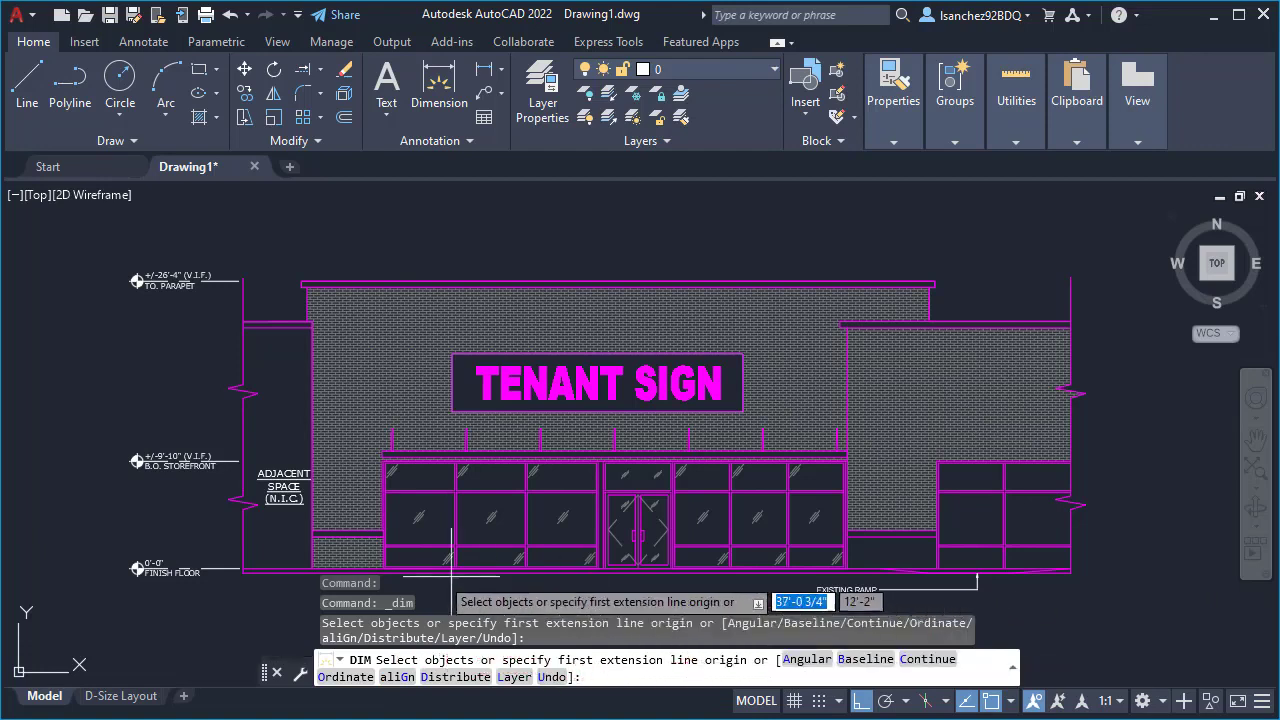
middle_drag(363, 554, 363, 457)
scroll(324, 470, up, 5)
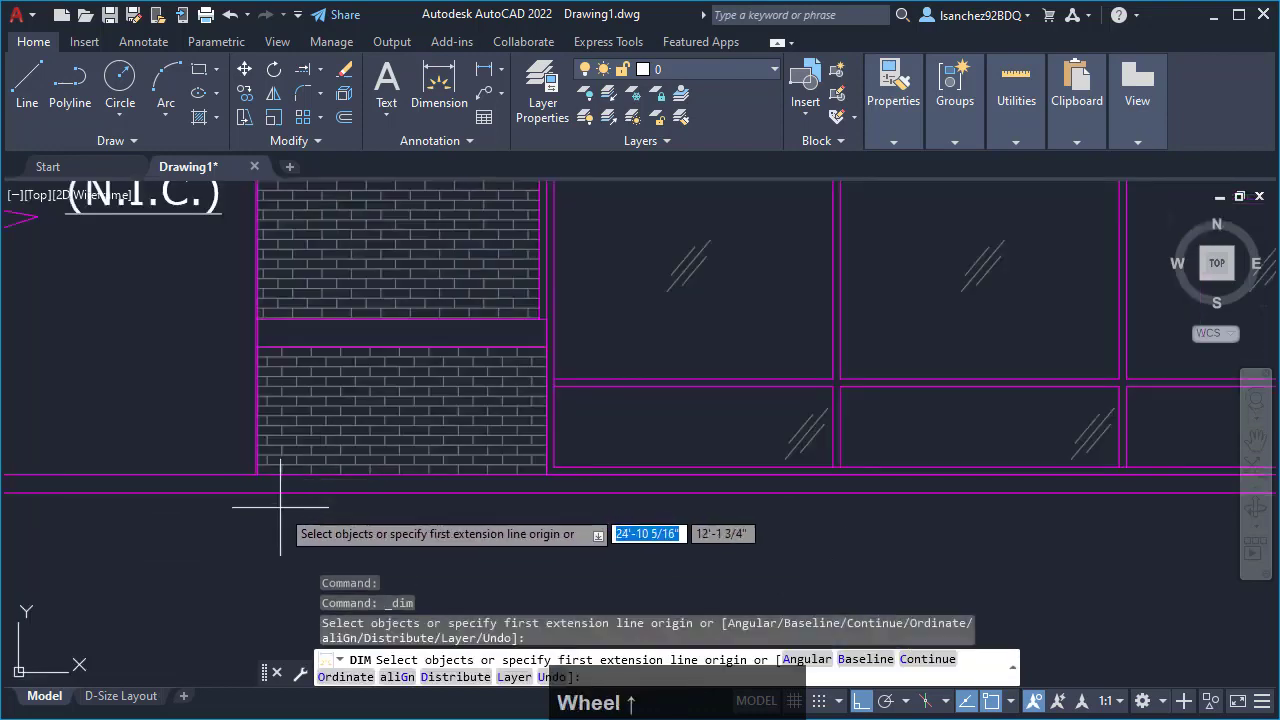
scroll(260, 480, up, 5)
scroll(236, 443, up, 3)
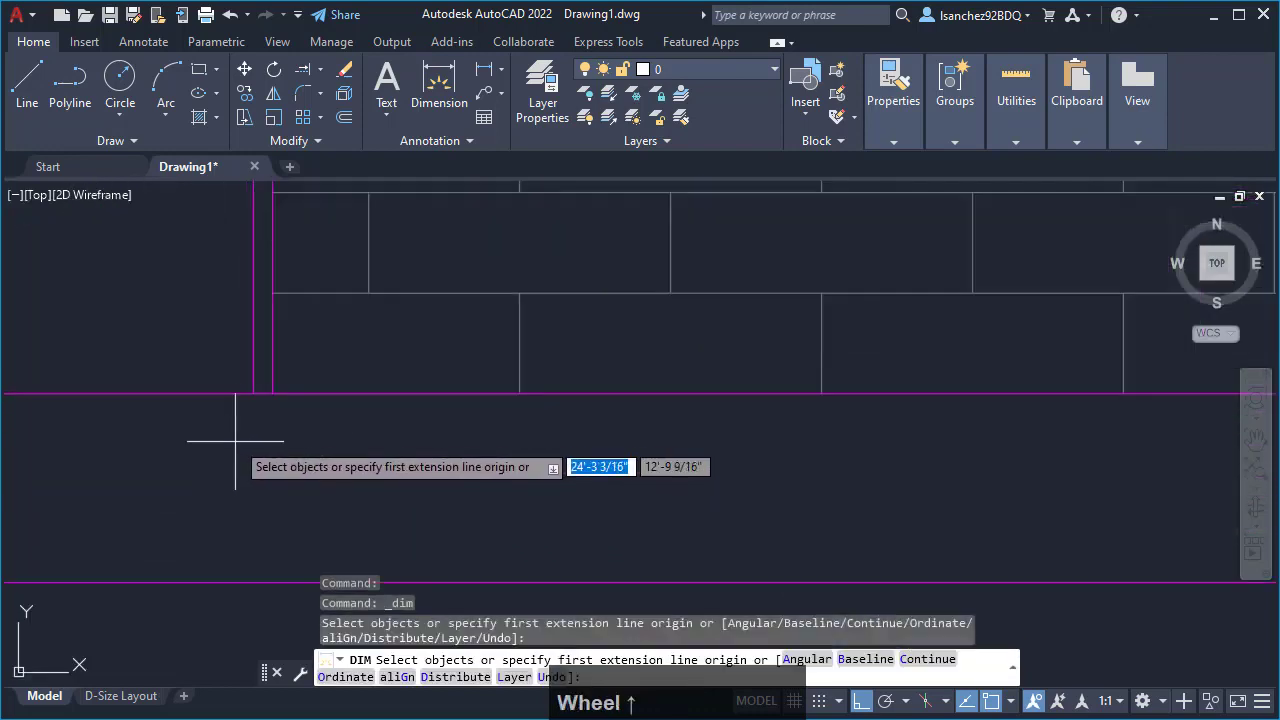
click(254, 394)
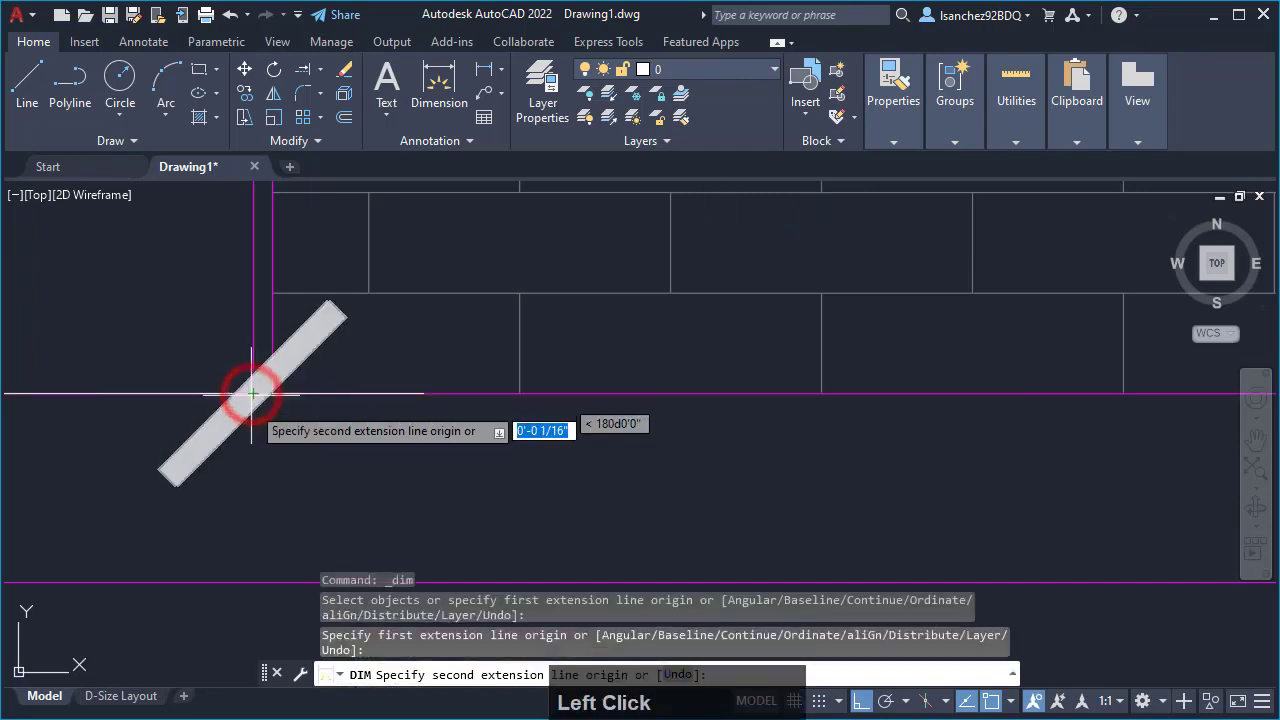
scroll(252, 400, down, 3)
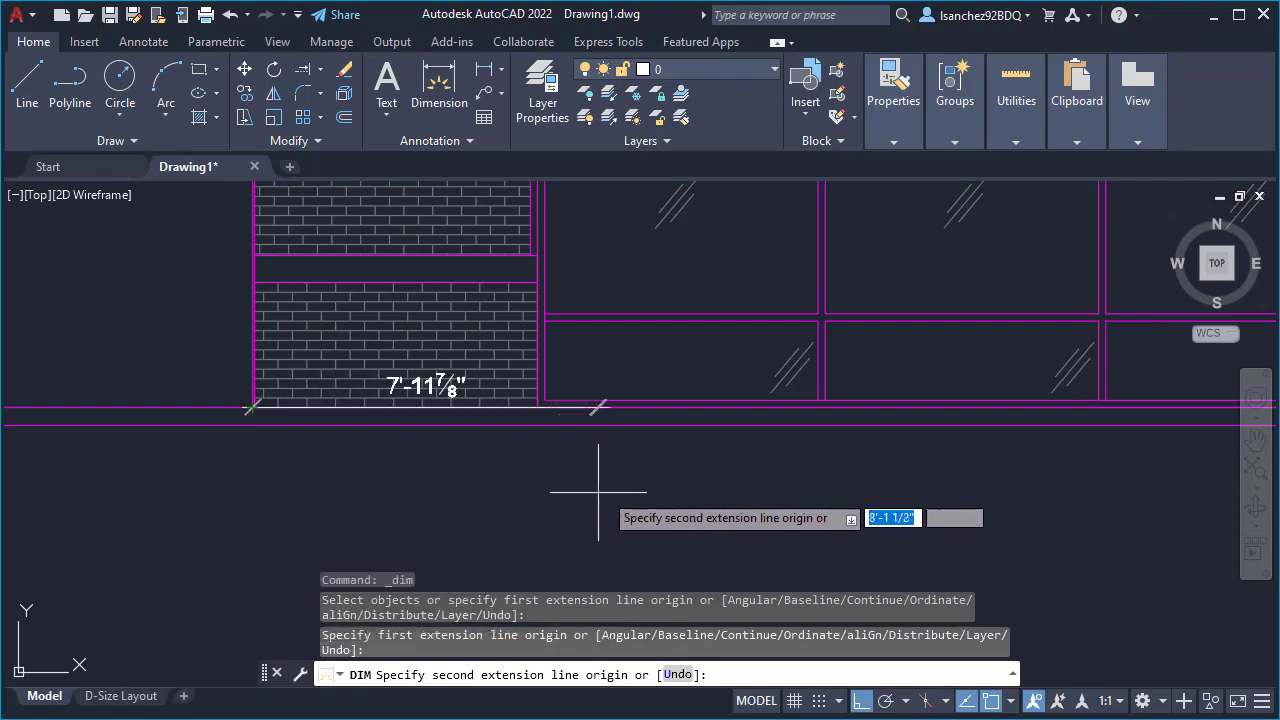
scroll(500, 490, down, 5)
mouse_move(880, 490)
middle_down()
mouse_move(711, 503)
mouse_move(700, 515)
mouse_move(820, 526)
mouse_move(647, 542)
middle_up()
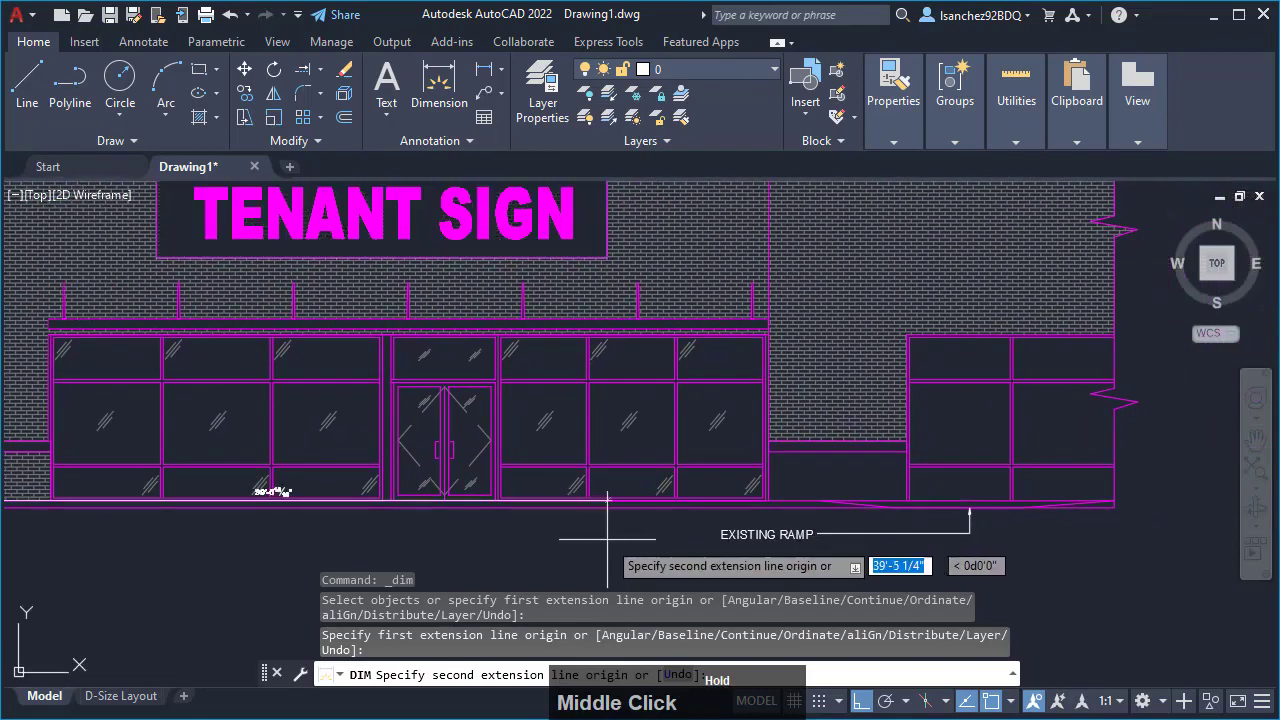
scroll(760, 500, up, 4)
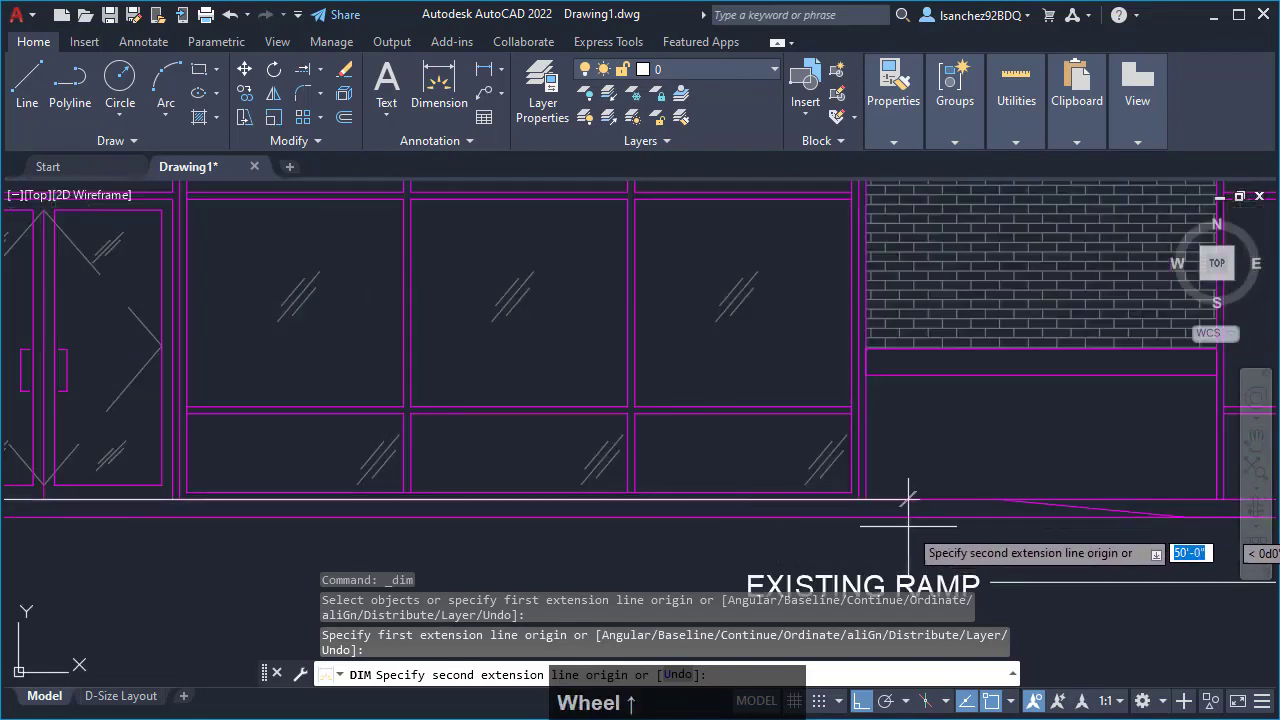
scroll(890, 495, up, 3)
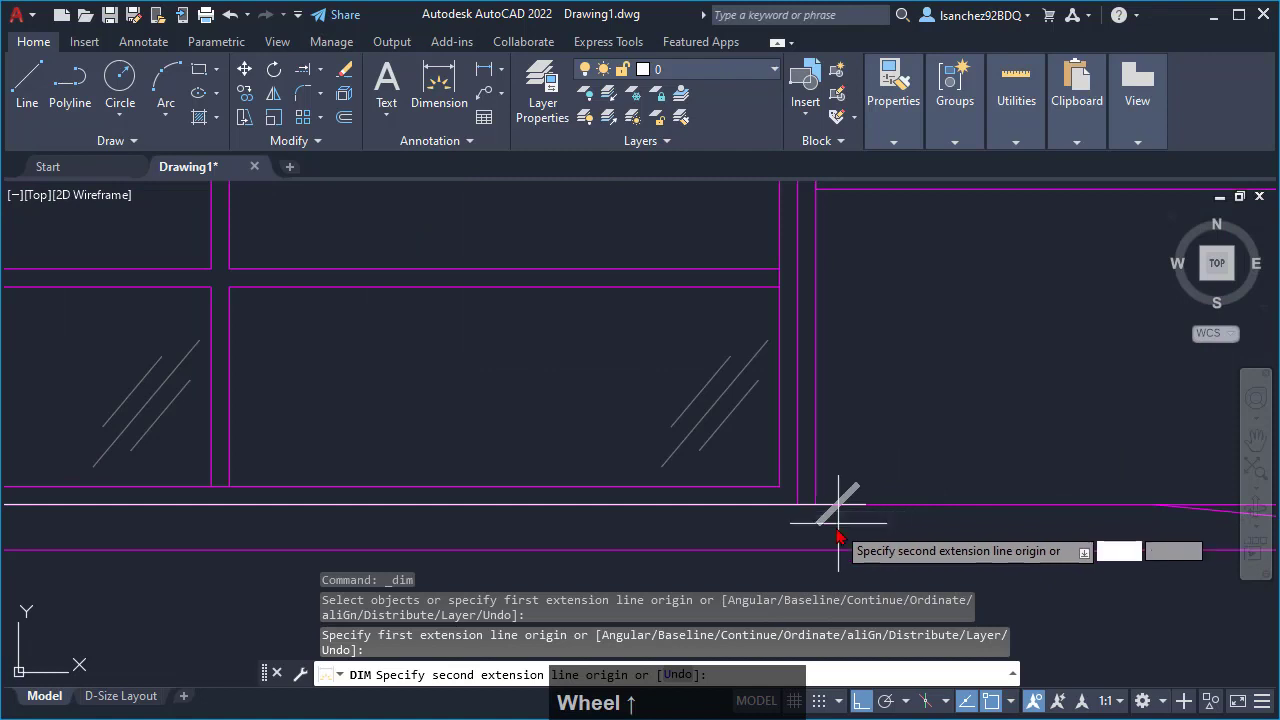
scroll(834, 510, down, 3)
scroll(828, 510, up, 4)
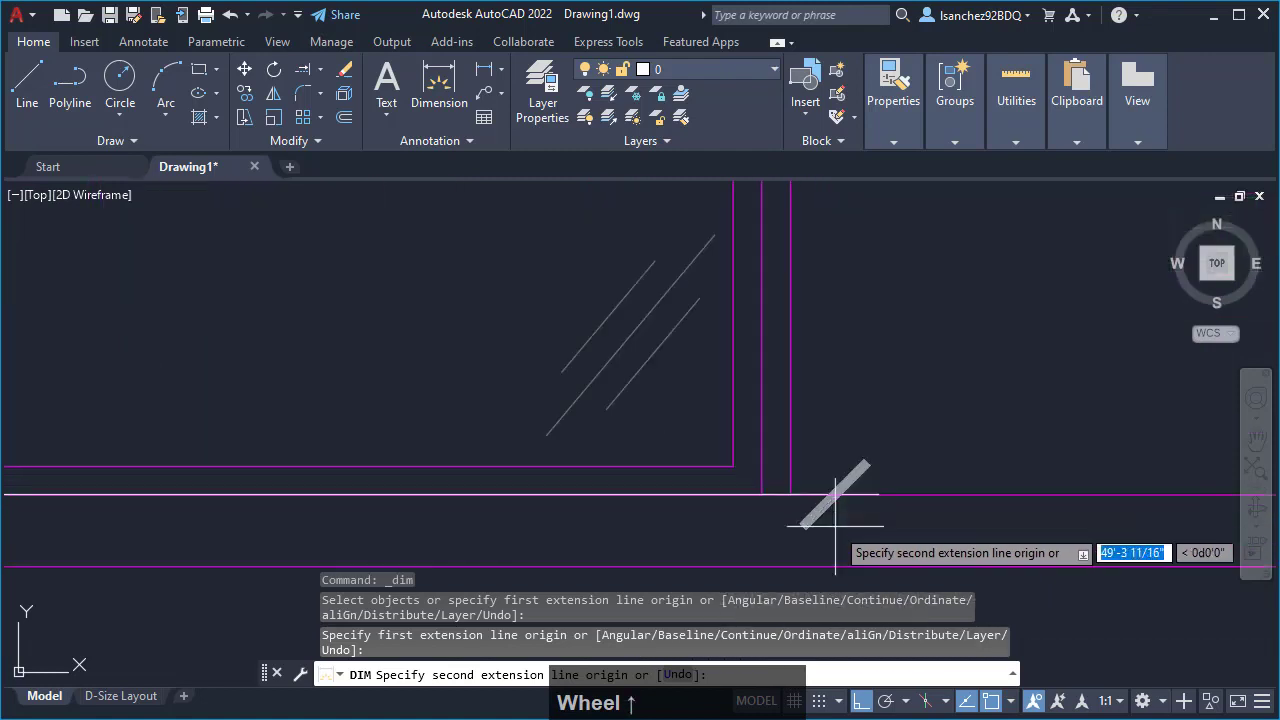
click(790, 494)
scroll(788, 494, down, 2)
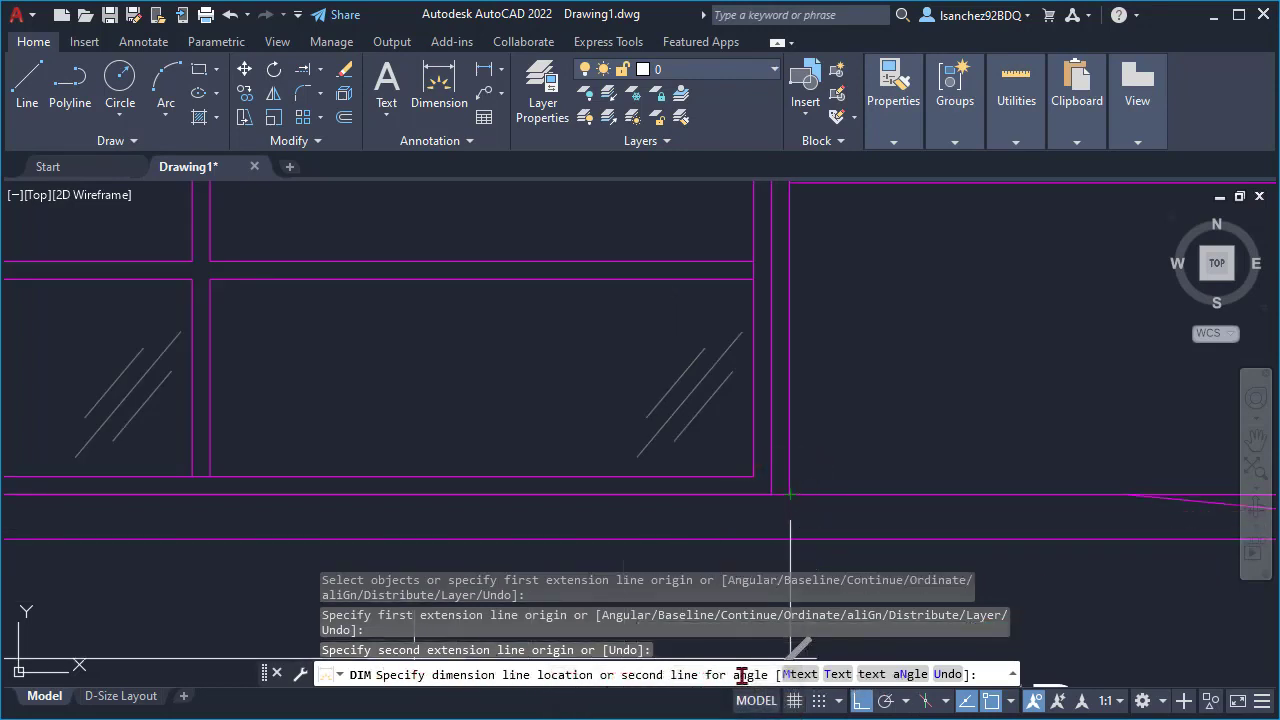
scroll(943, 443, down, 4)
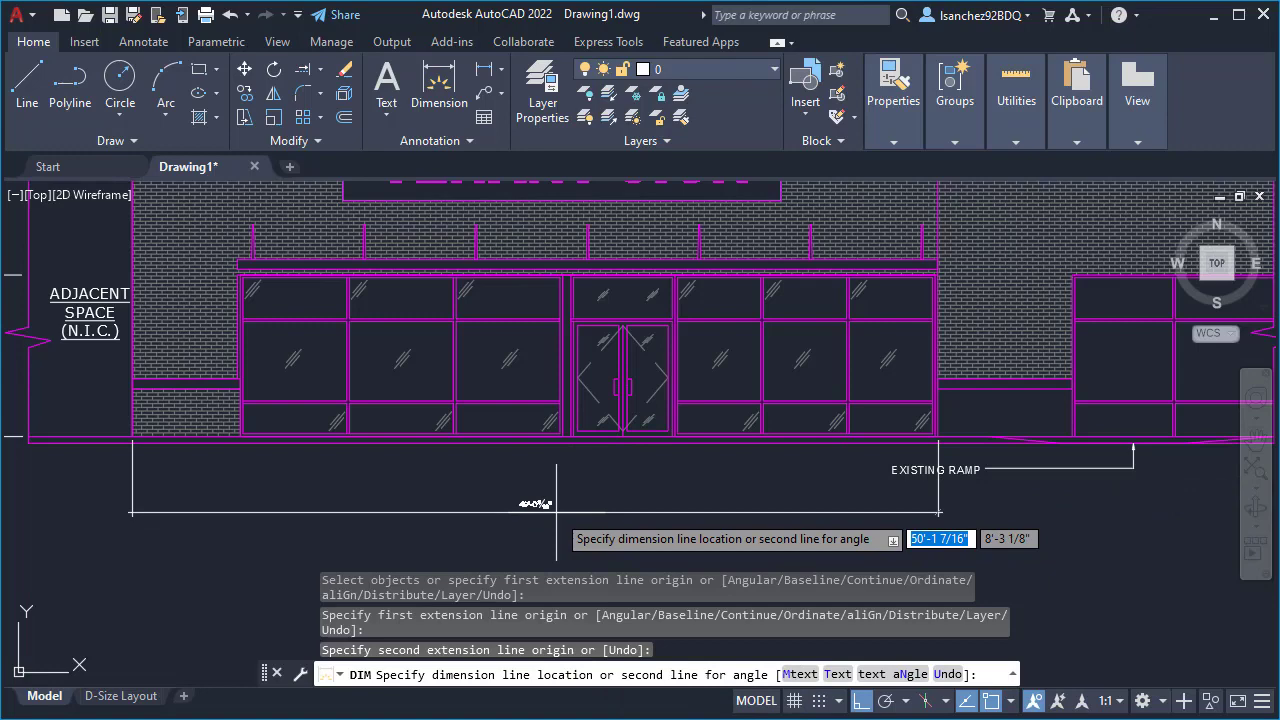
click(556, 512)
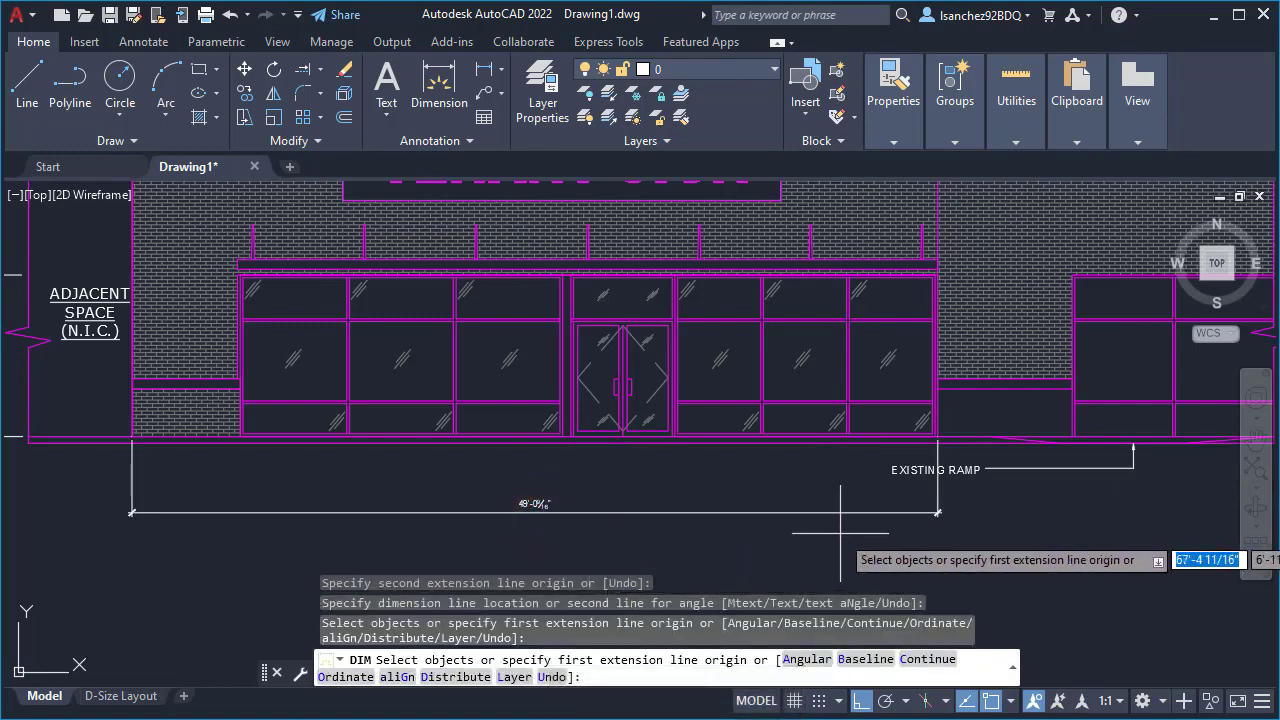
key(Return)
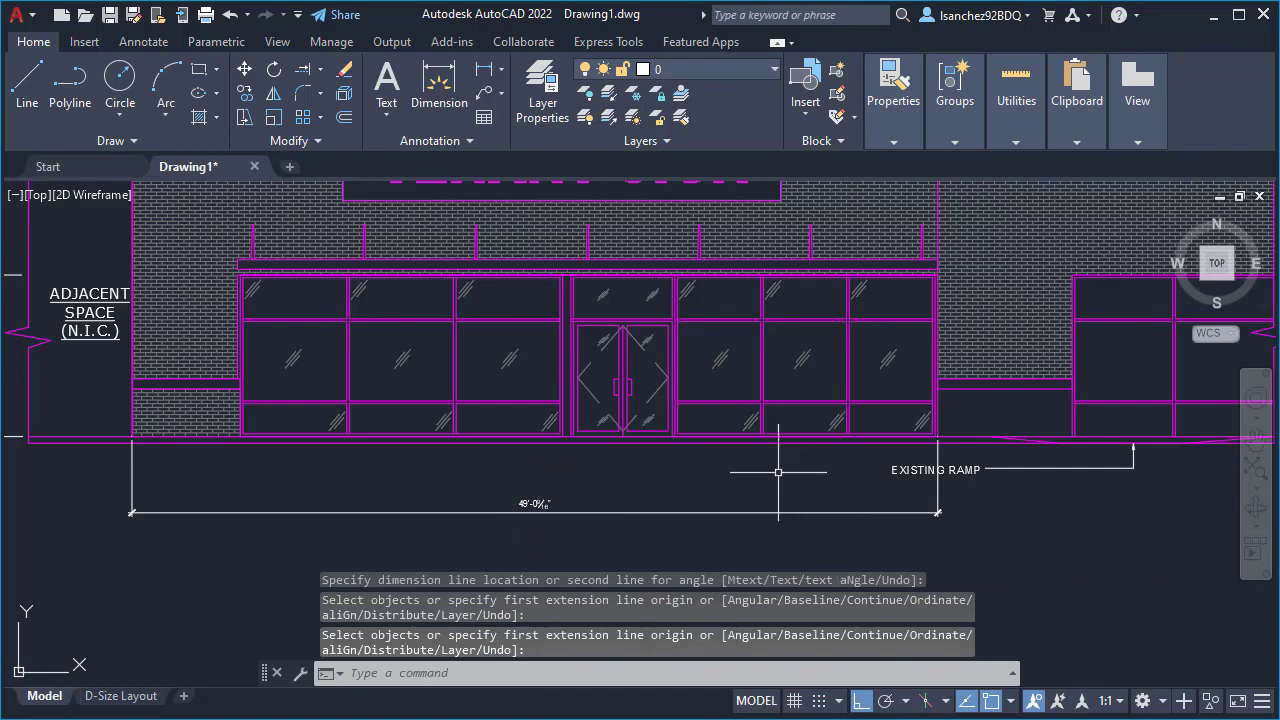
- Stretch the EXISTING RAMP text and its leader tail horizontally to the right, clear of the dimension's extension line, excluding the dimension from the selection
scroll(638, 480, up, 2)
middle_drag(691, 483, 531, 483)
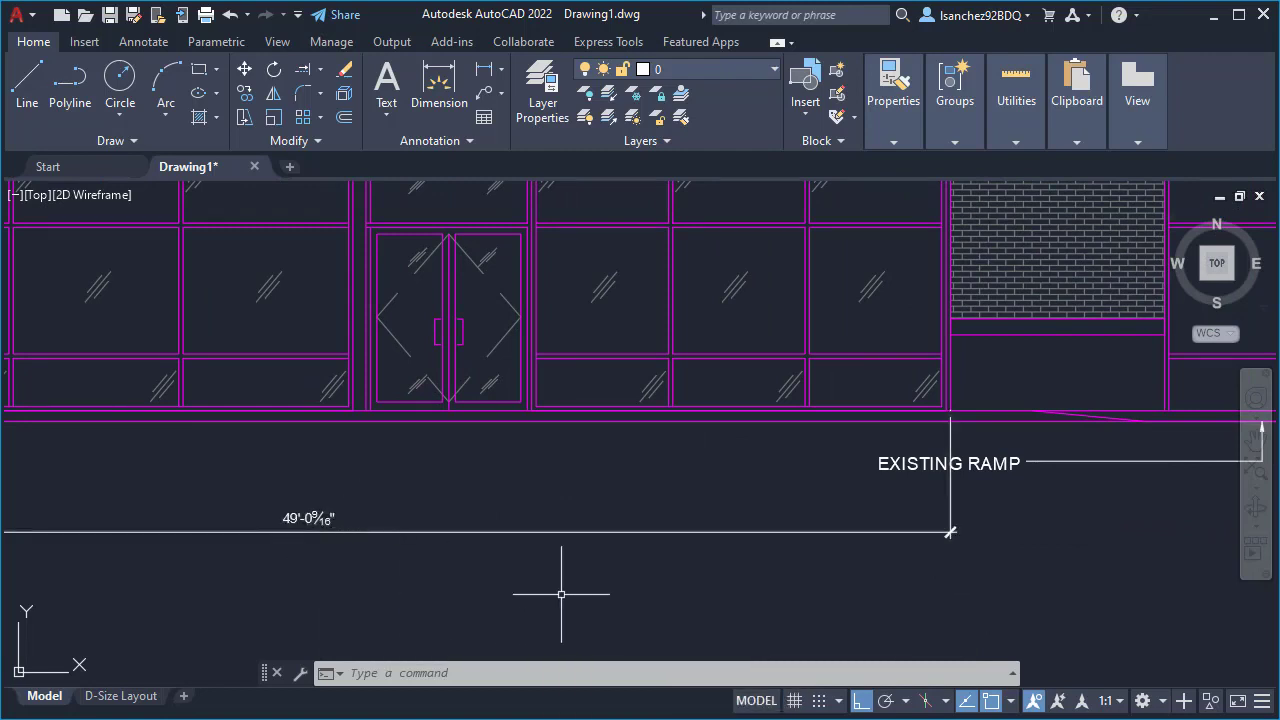
scroll(594, 596, down, 2)
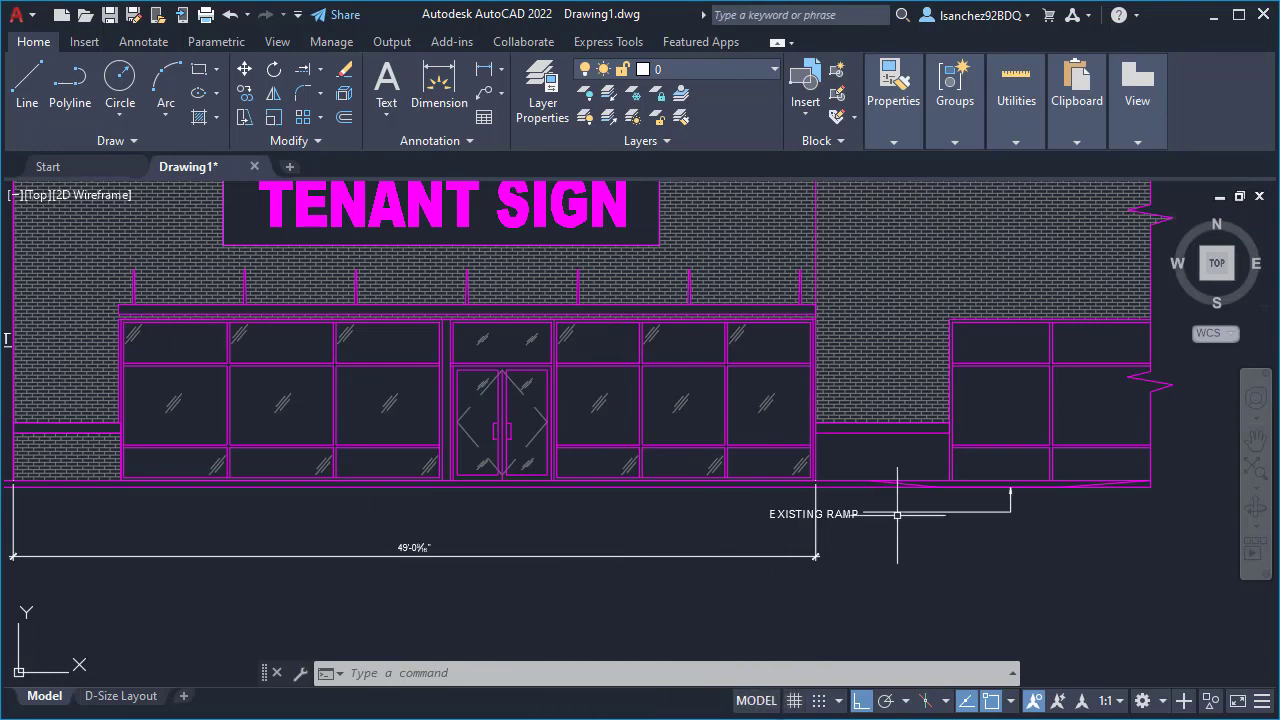
scroll(897, 514, up, 3)
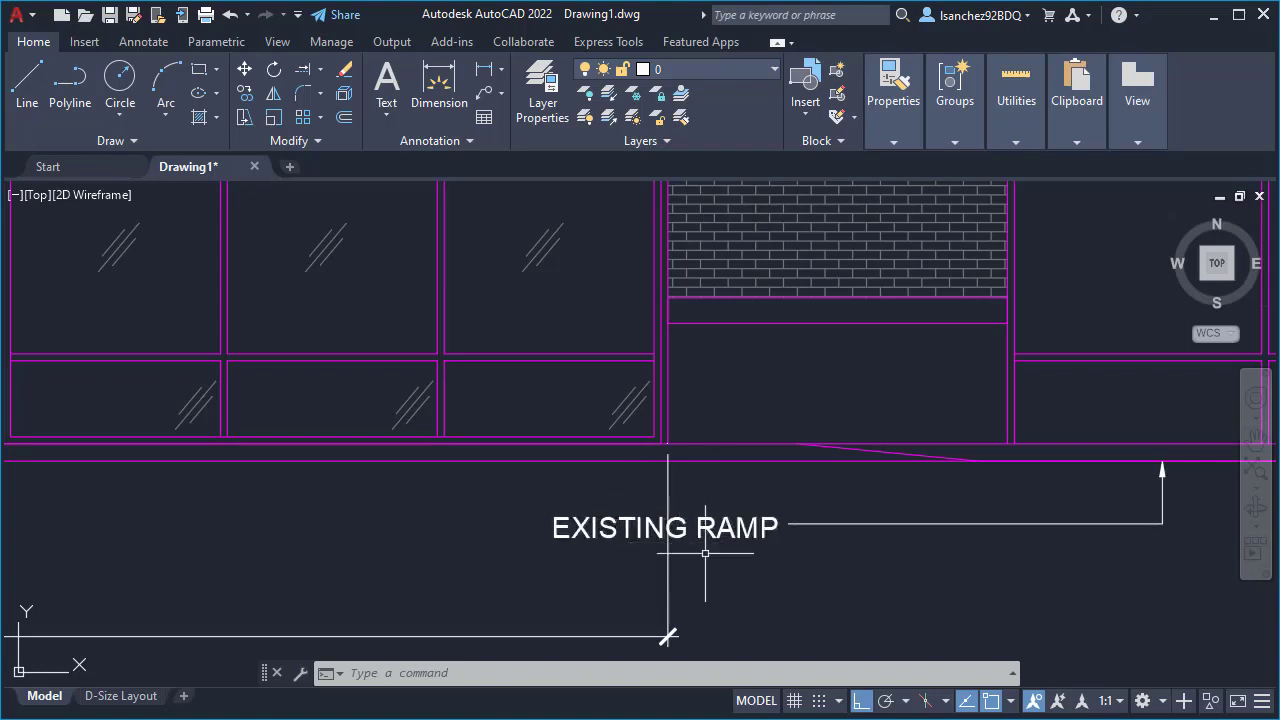
text(s)
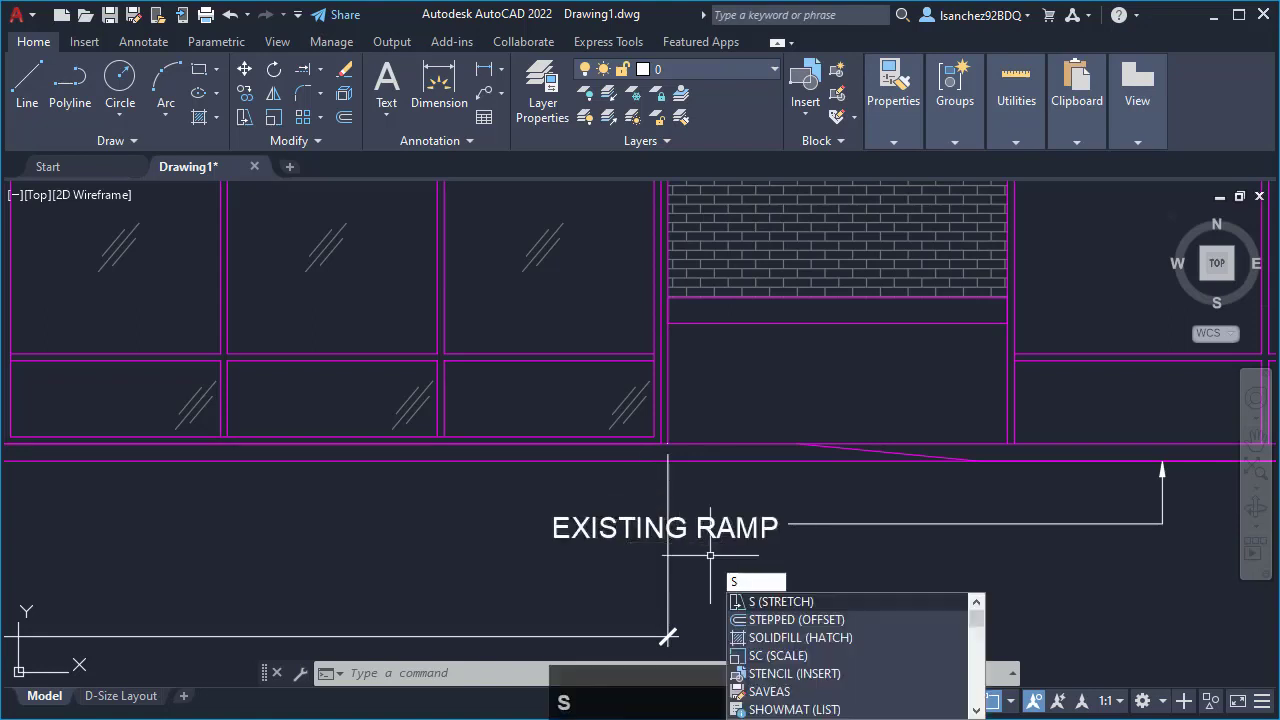
key(Return)
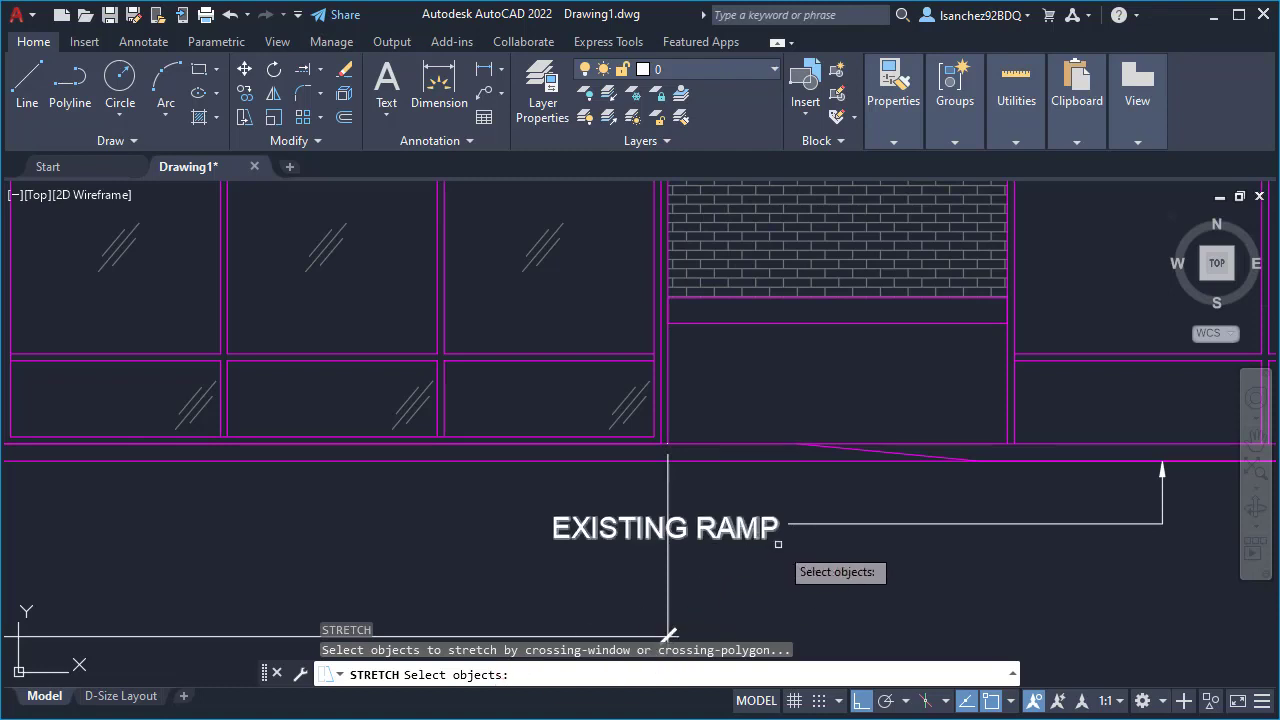
click(835, 588)
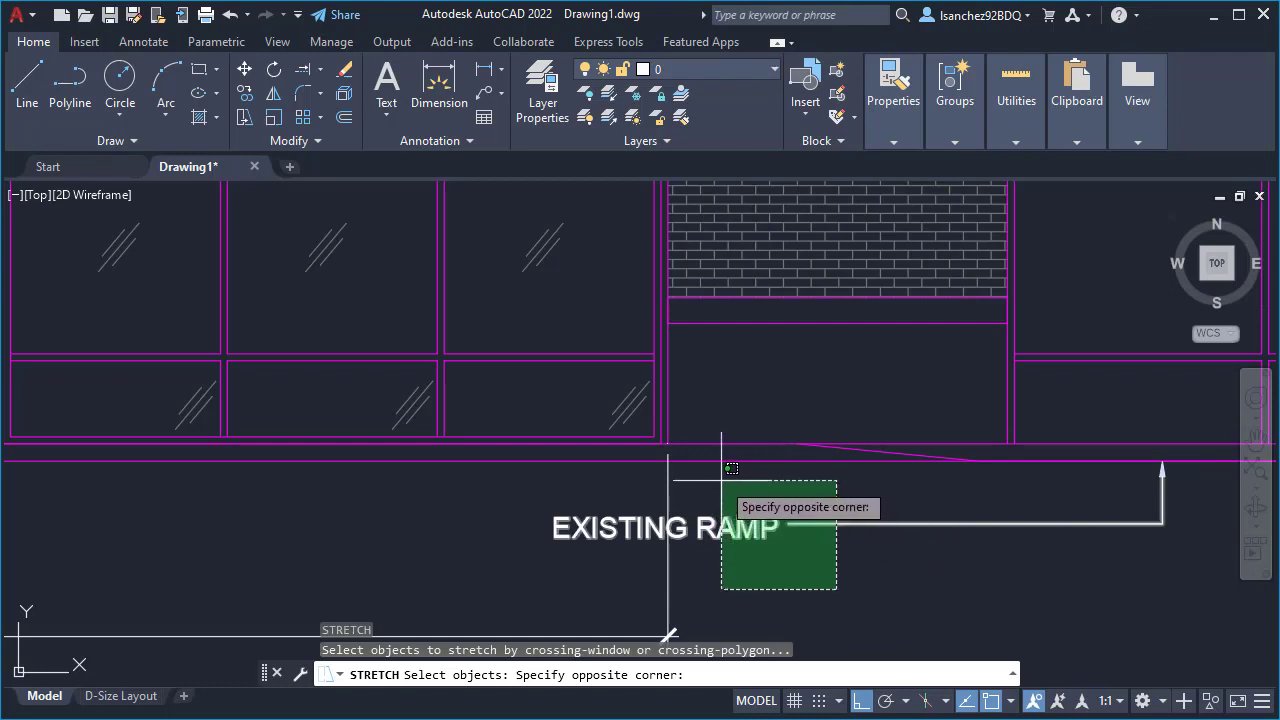
click(538, 494)
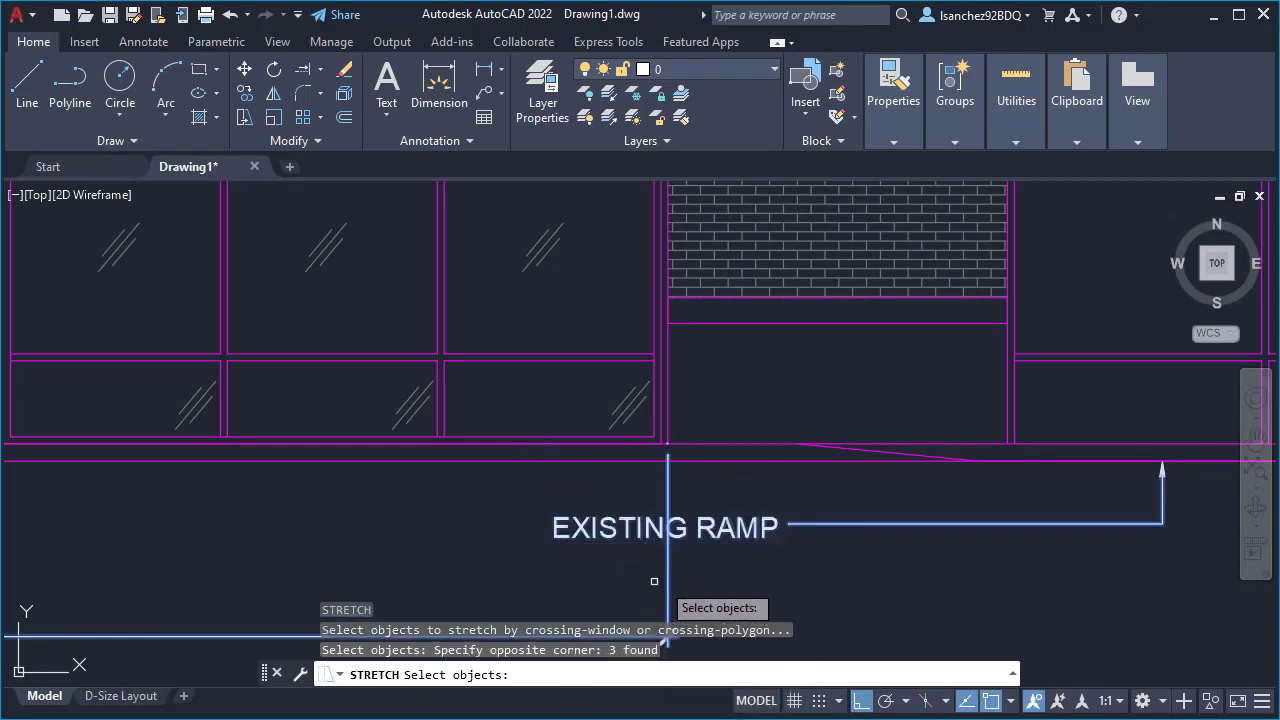
scroll(660, 574, down, 2)
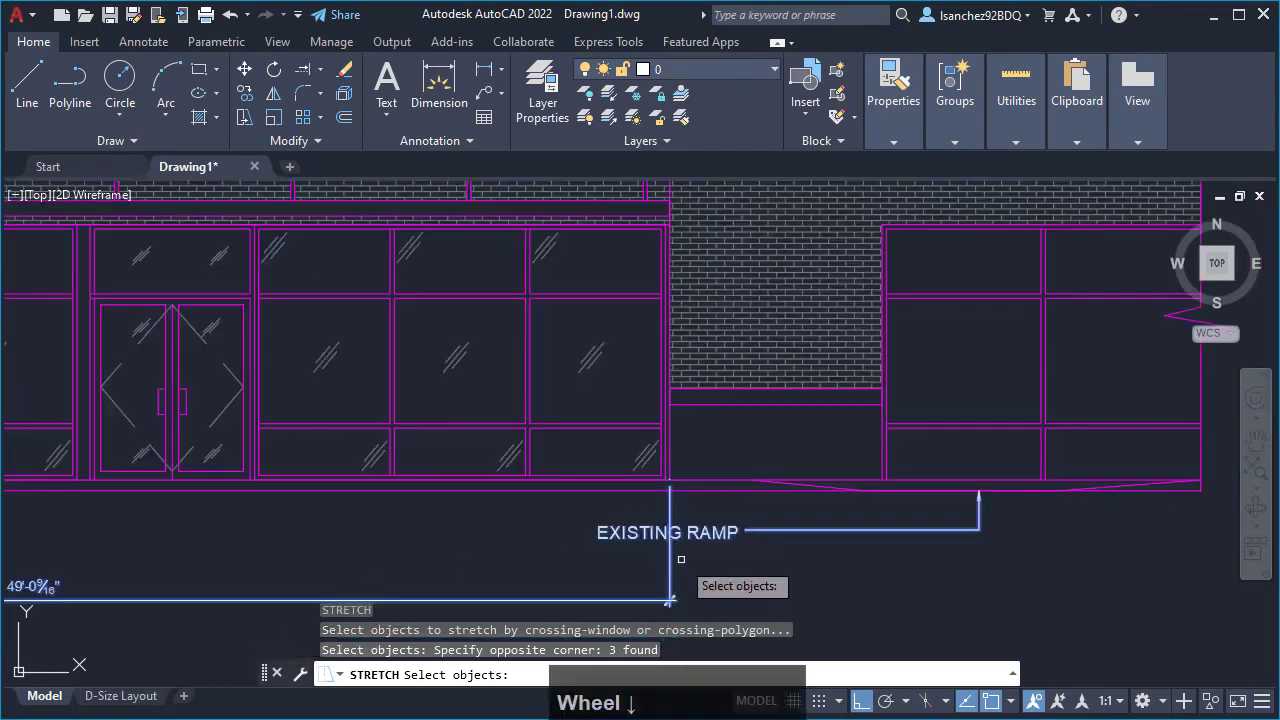
scroll(737, 569, up, 2)
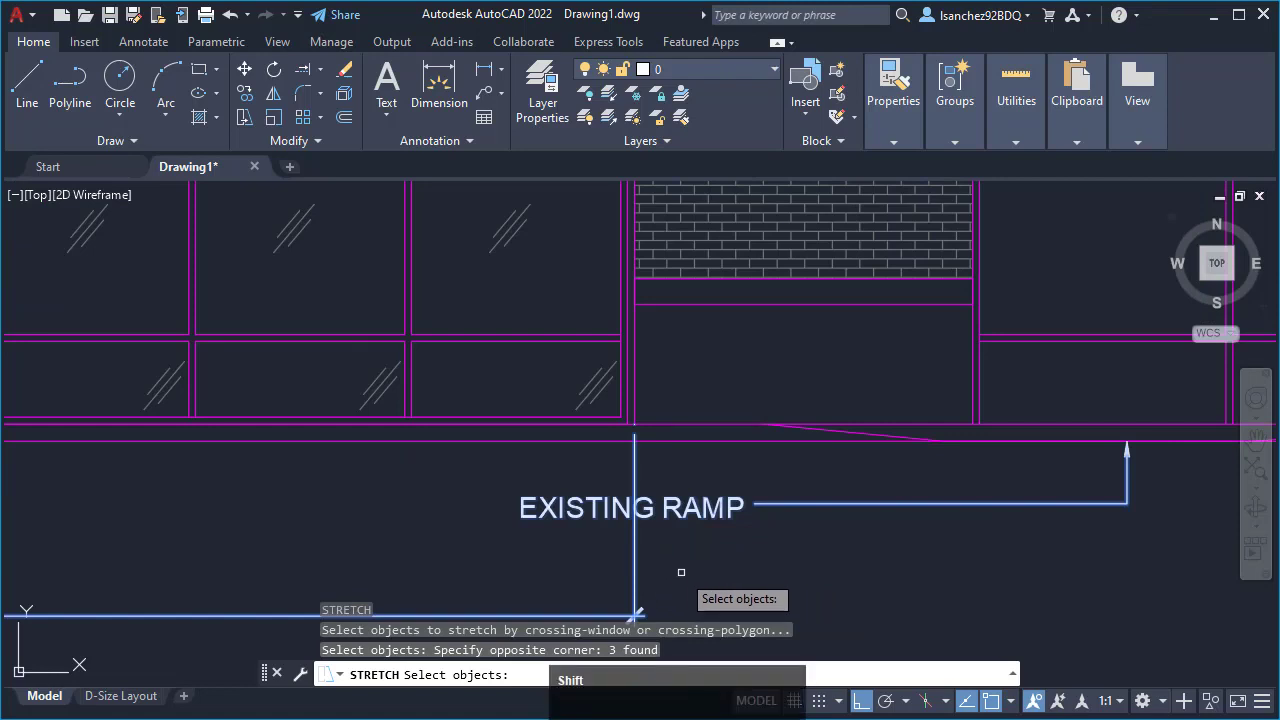
click(681, 571)
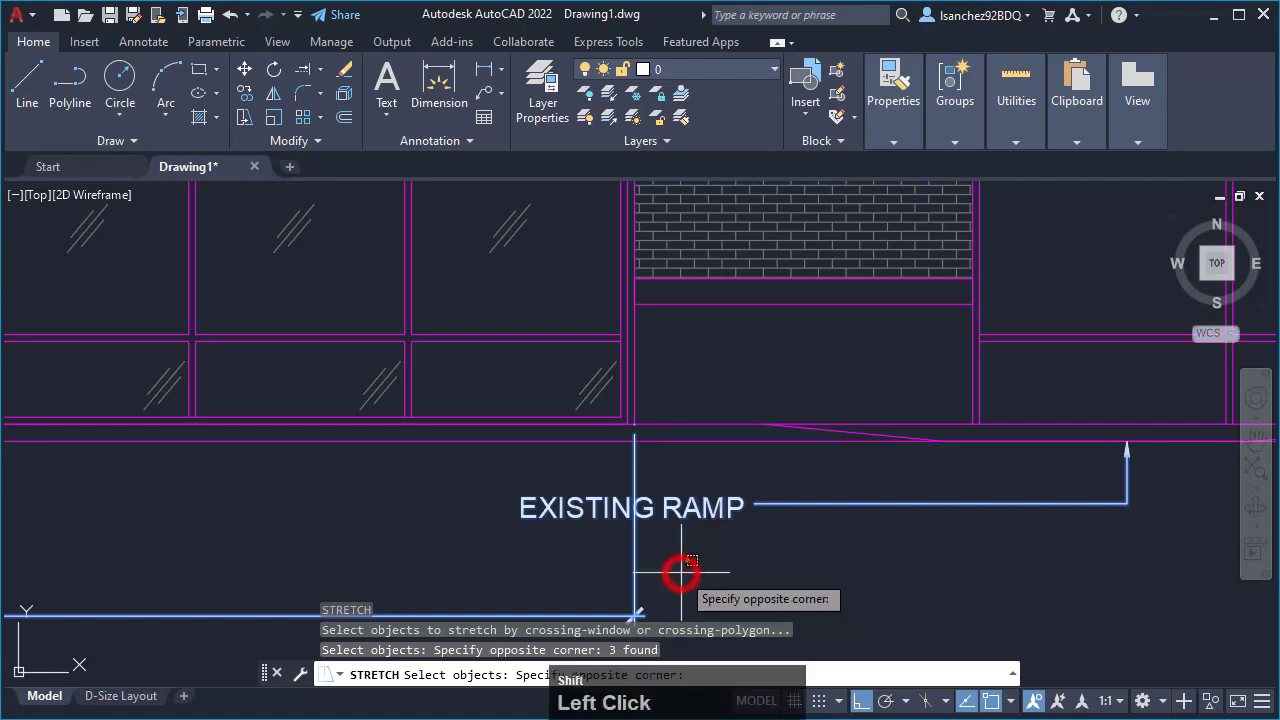
shift+click(594, 554)
scroll(651, 542, down, 2)
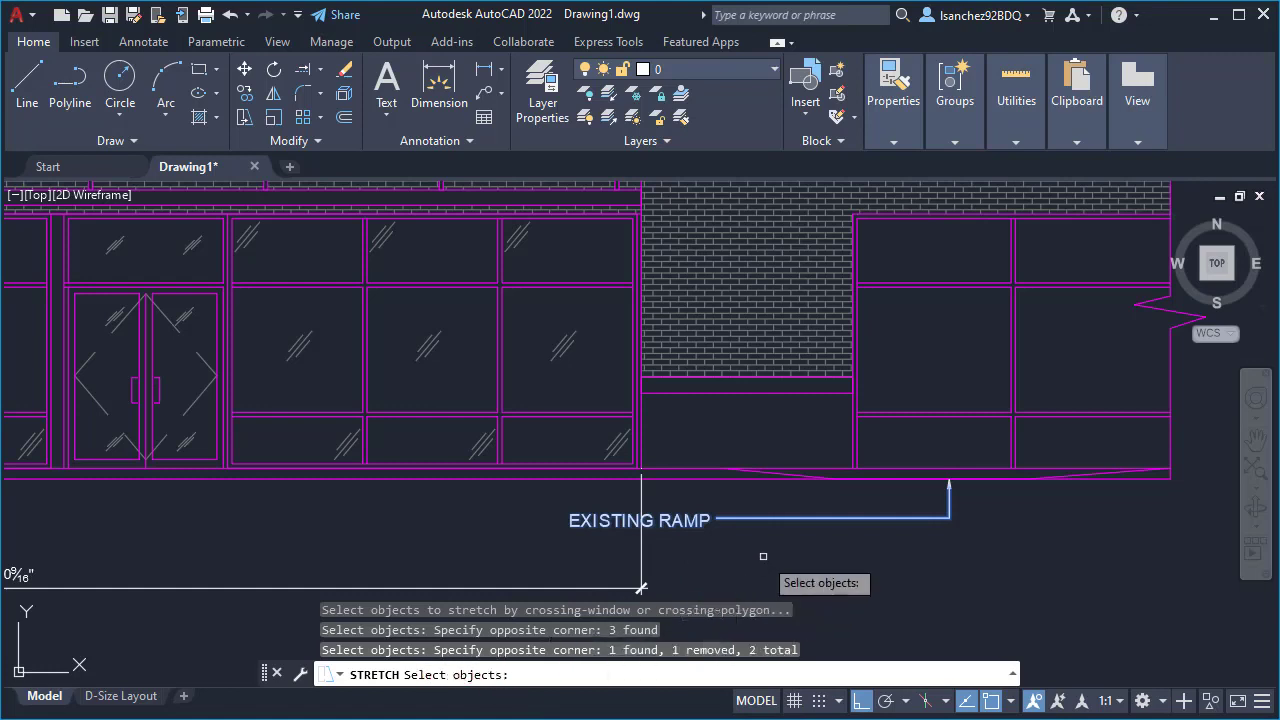
key(Return)
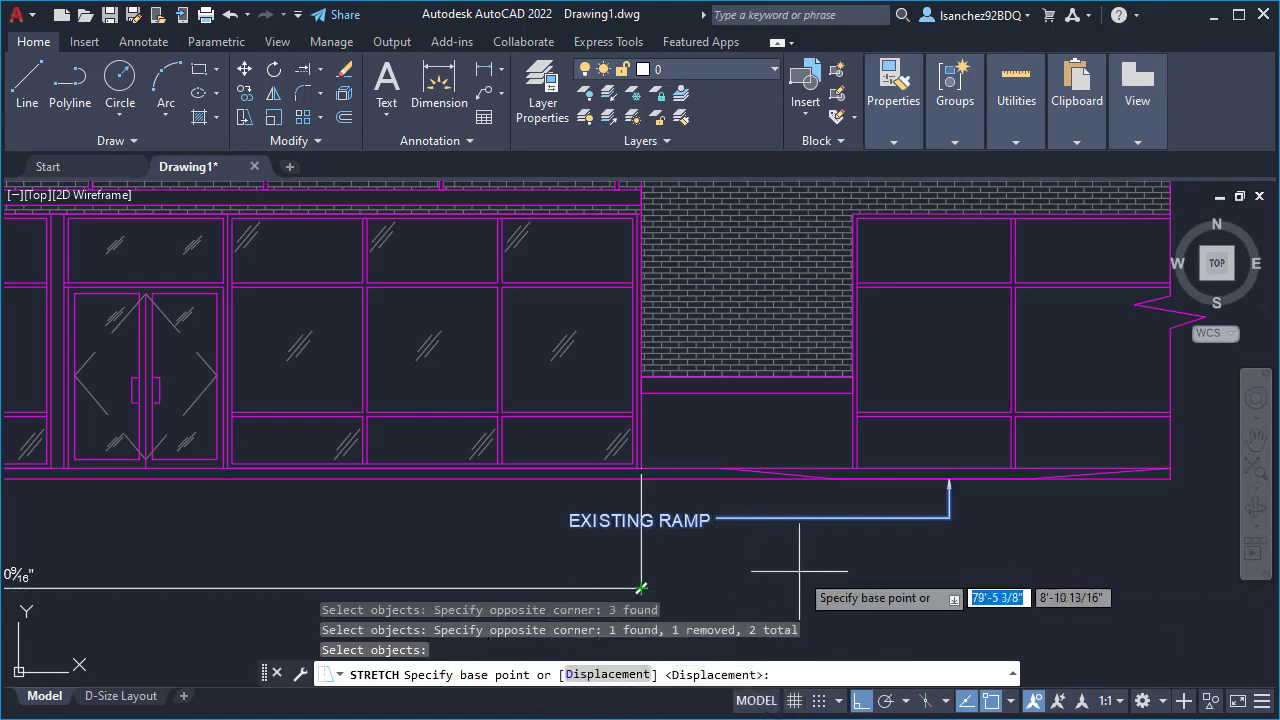
scroll(781, 577, up, 2)
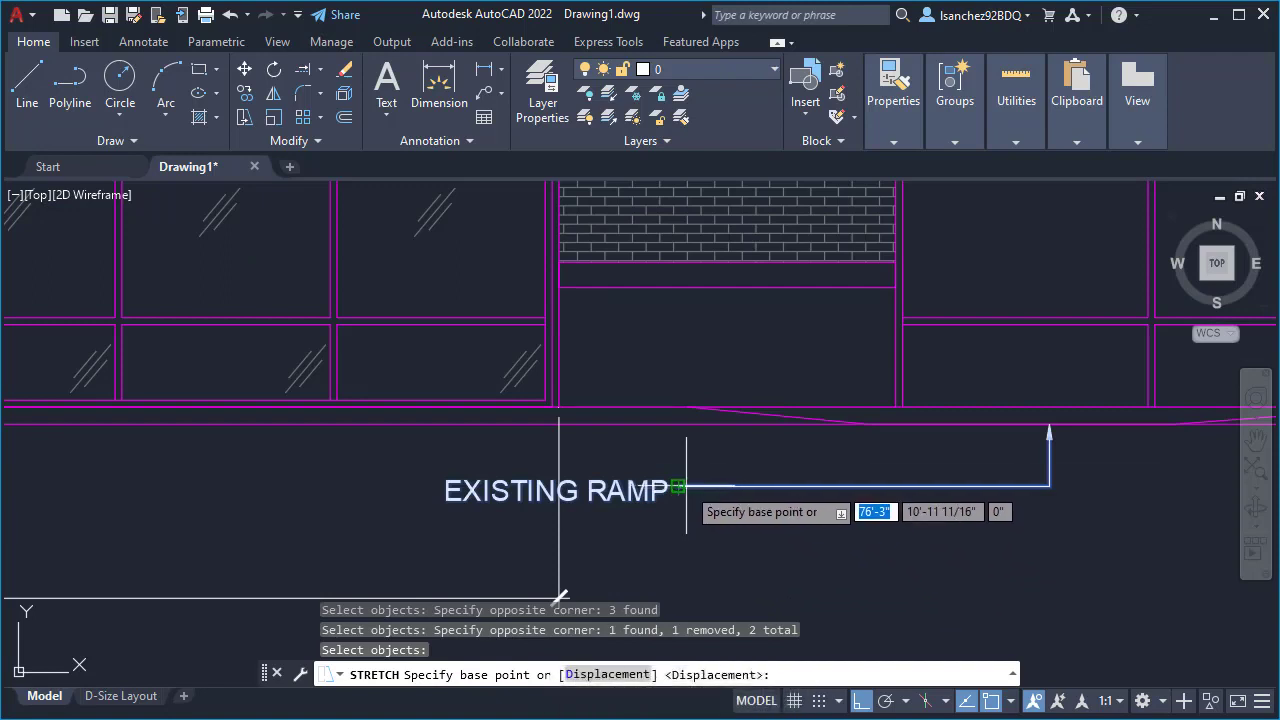
scroll(678, 522, down, 2)
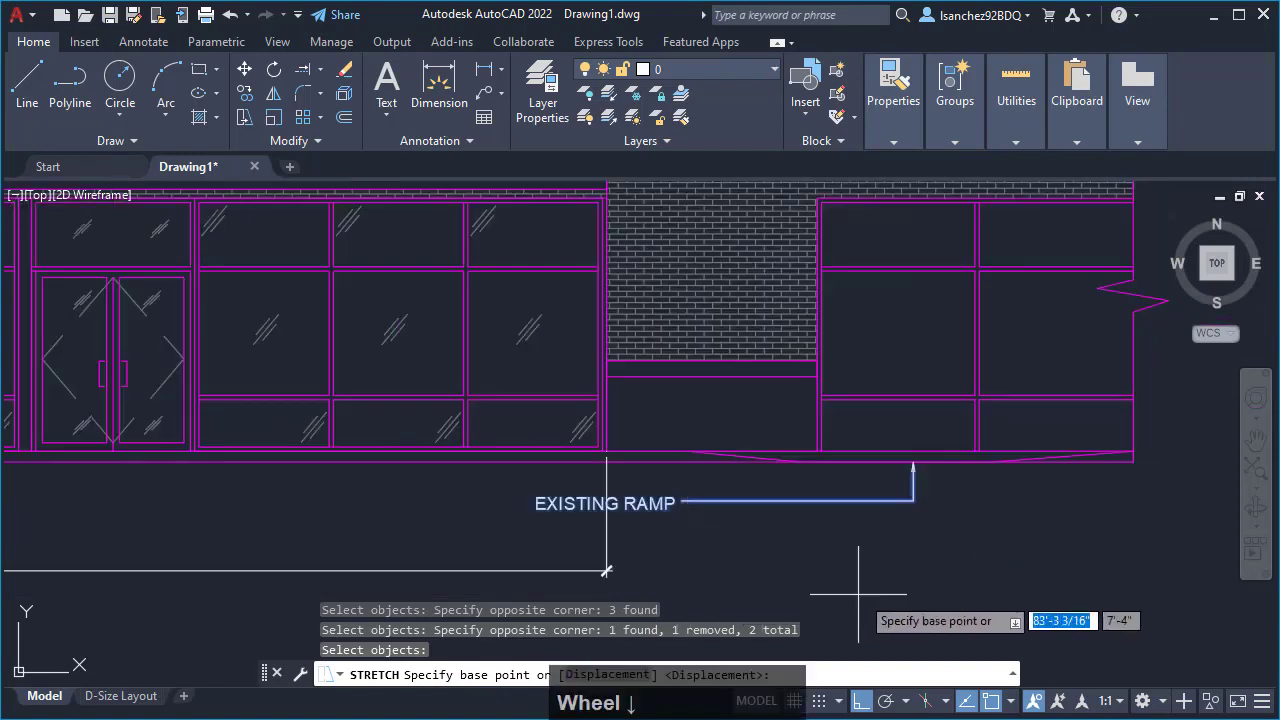
click(775, 581)
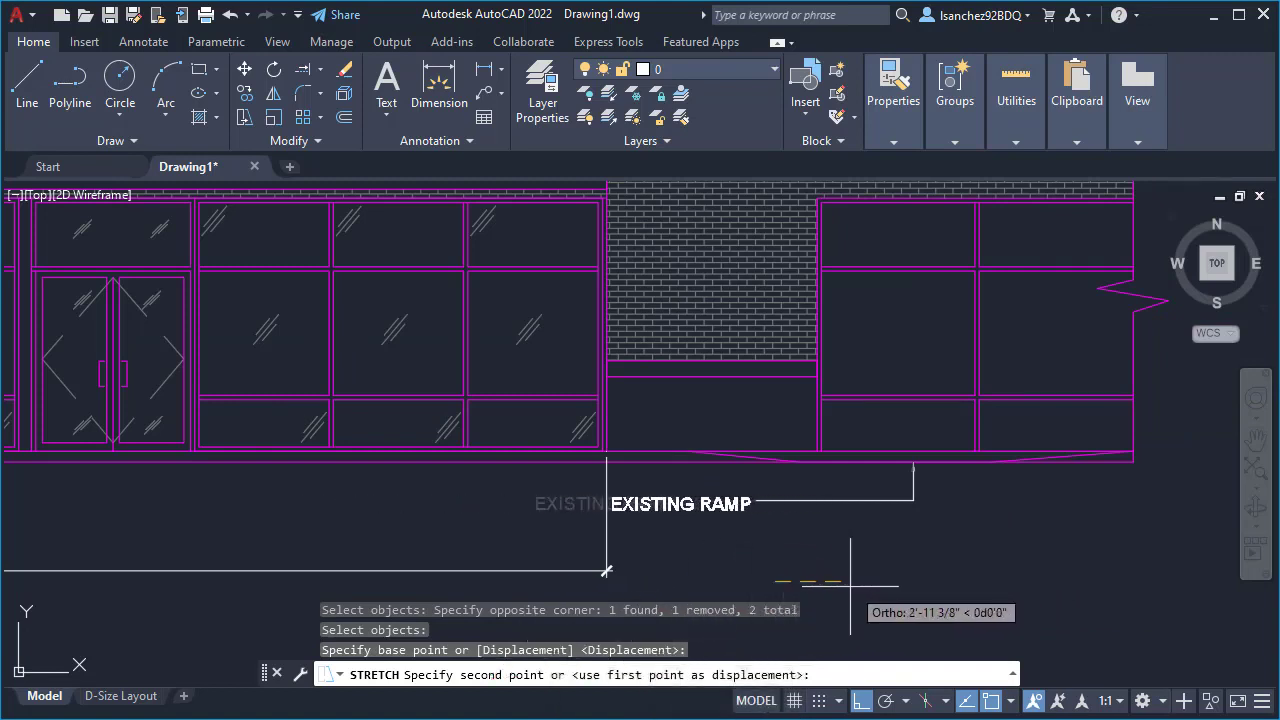
click(888, 579)
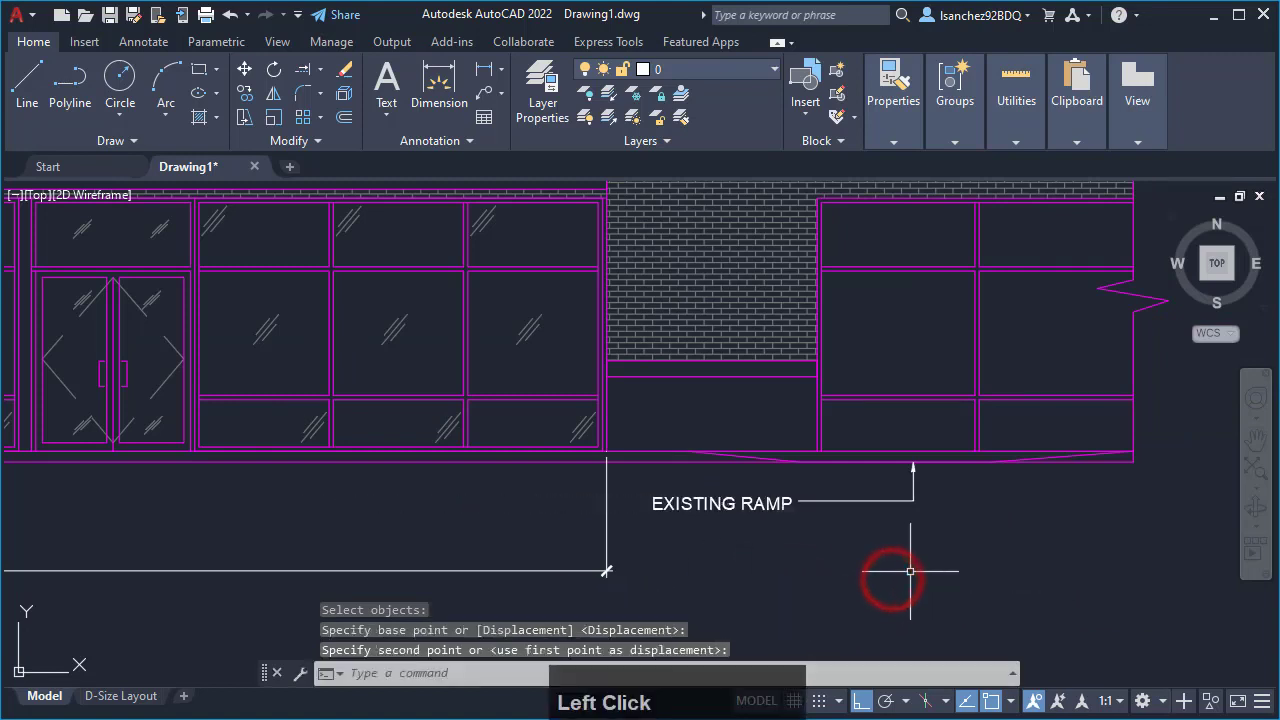
- Compare the facade dimension's text size with the EXISTING RAMP text, both close up and against the whole elevation
scroll(910, 570, down, 3)
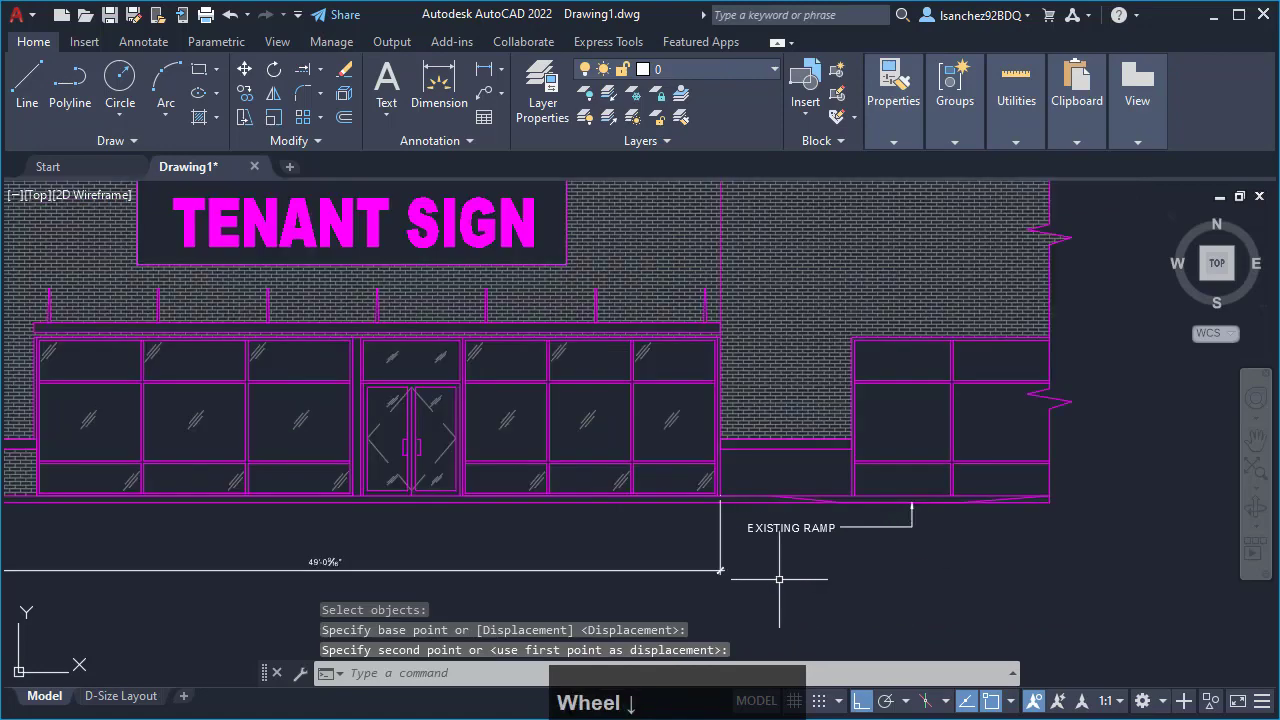
mouse_move(491, 549)
middle_down()
mouse_move(619, 546)
mouse_move(665, 560)
middle_up()
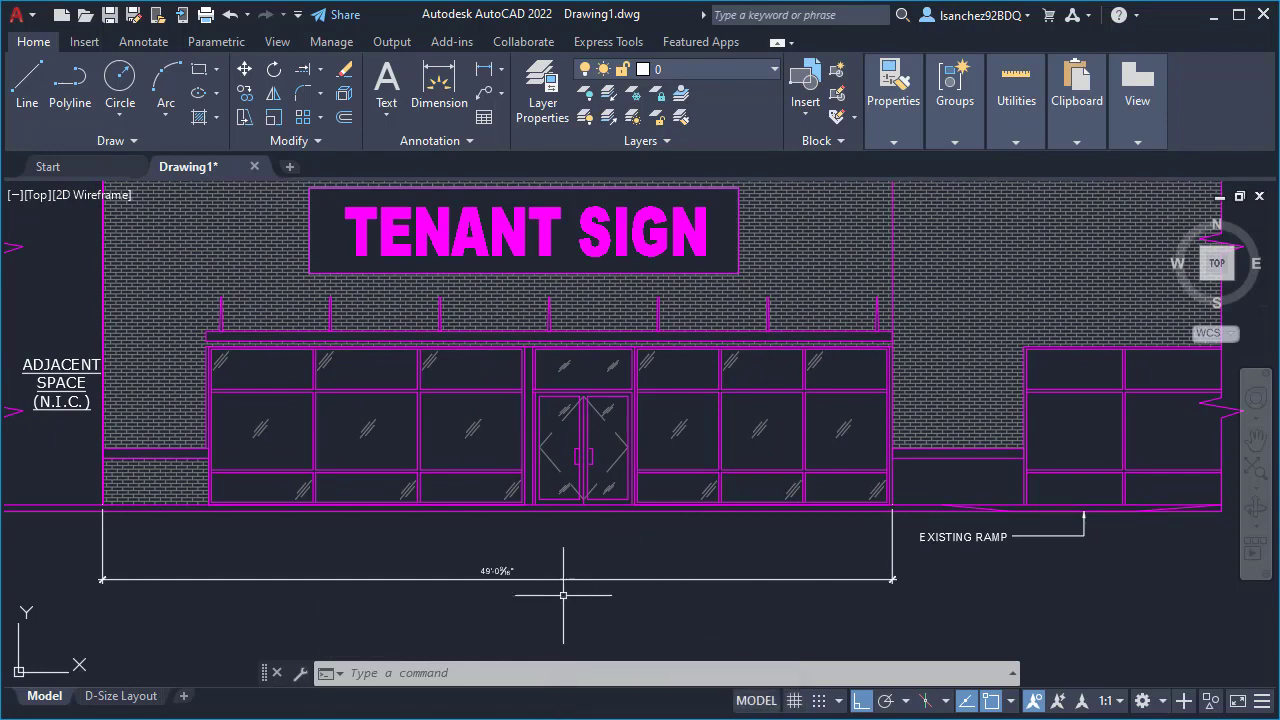
scroll(556, 599, up, 2)
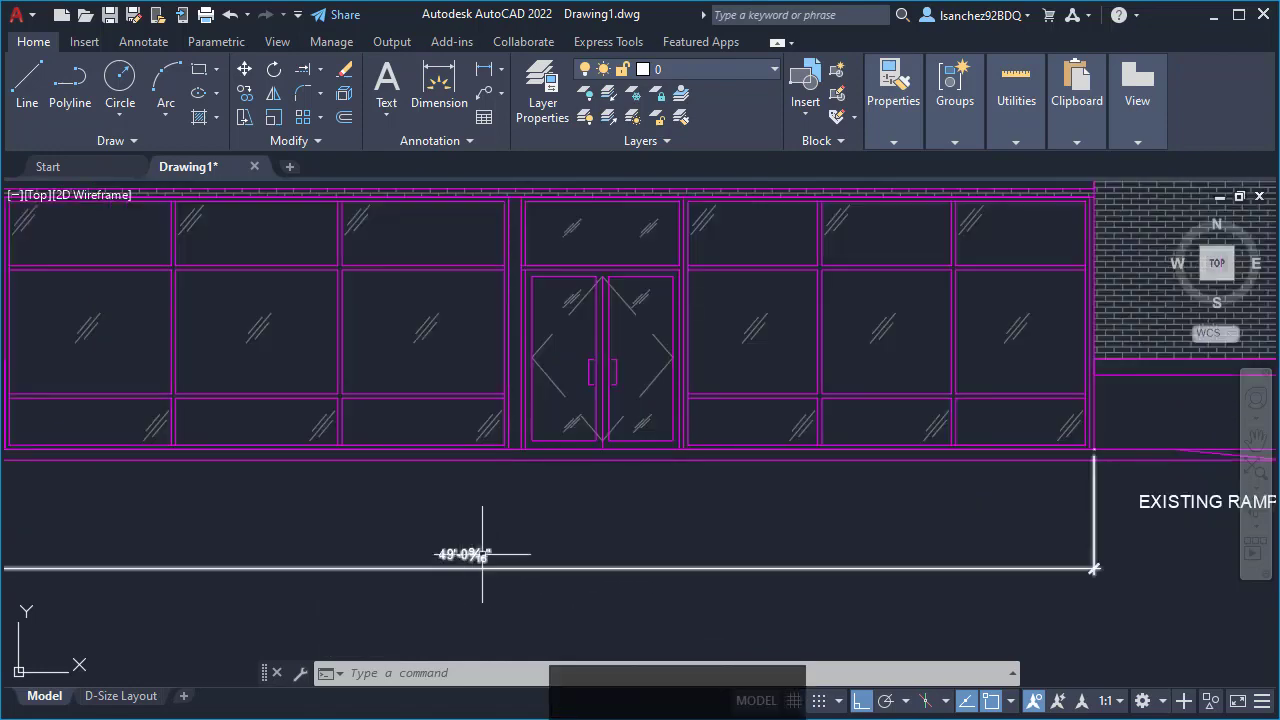
middle_drag(803, 548, 672, 546)
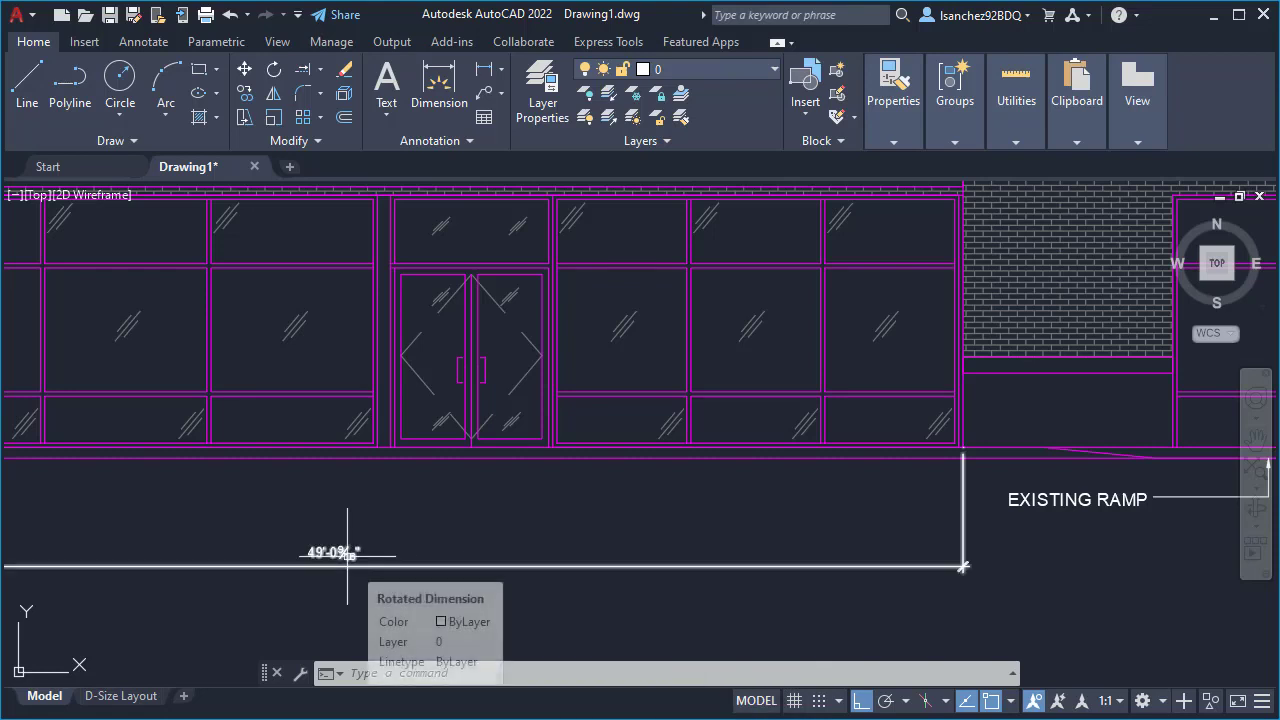
click(1090, 500)
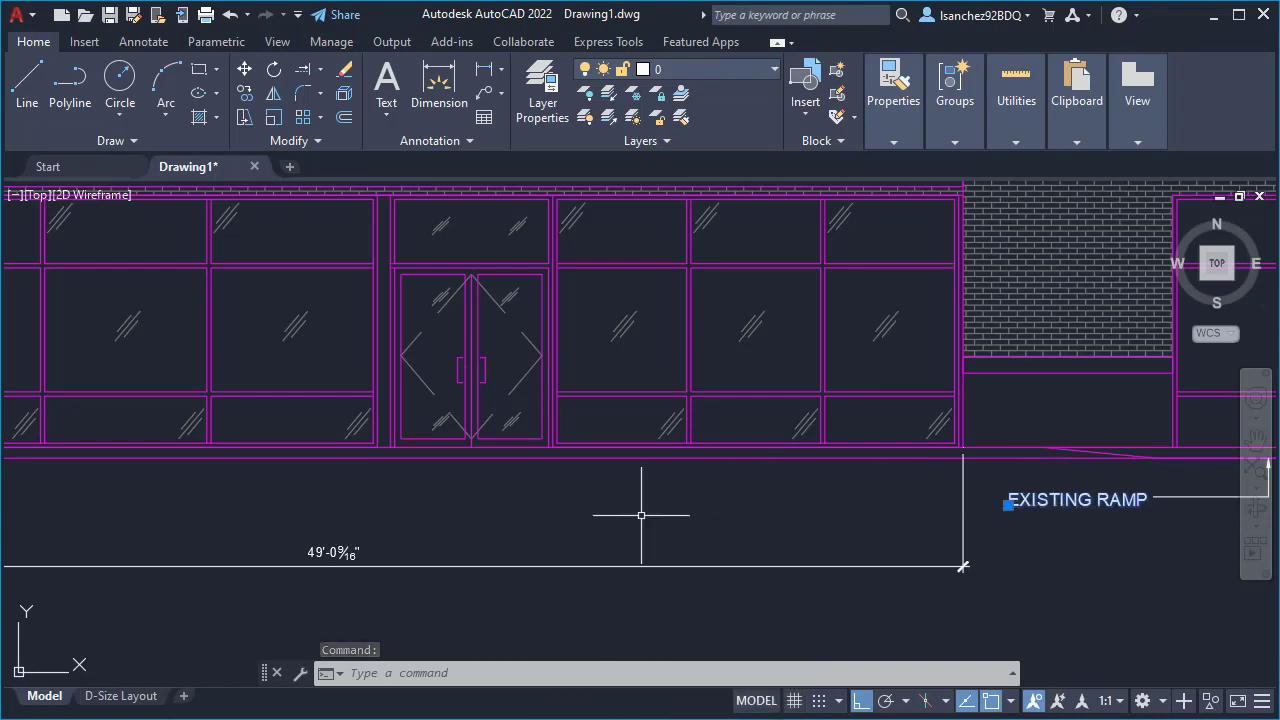
key(Escape)
middle_drag(608, 520, 697, 530)
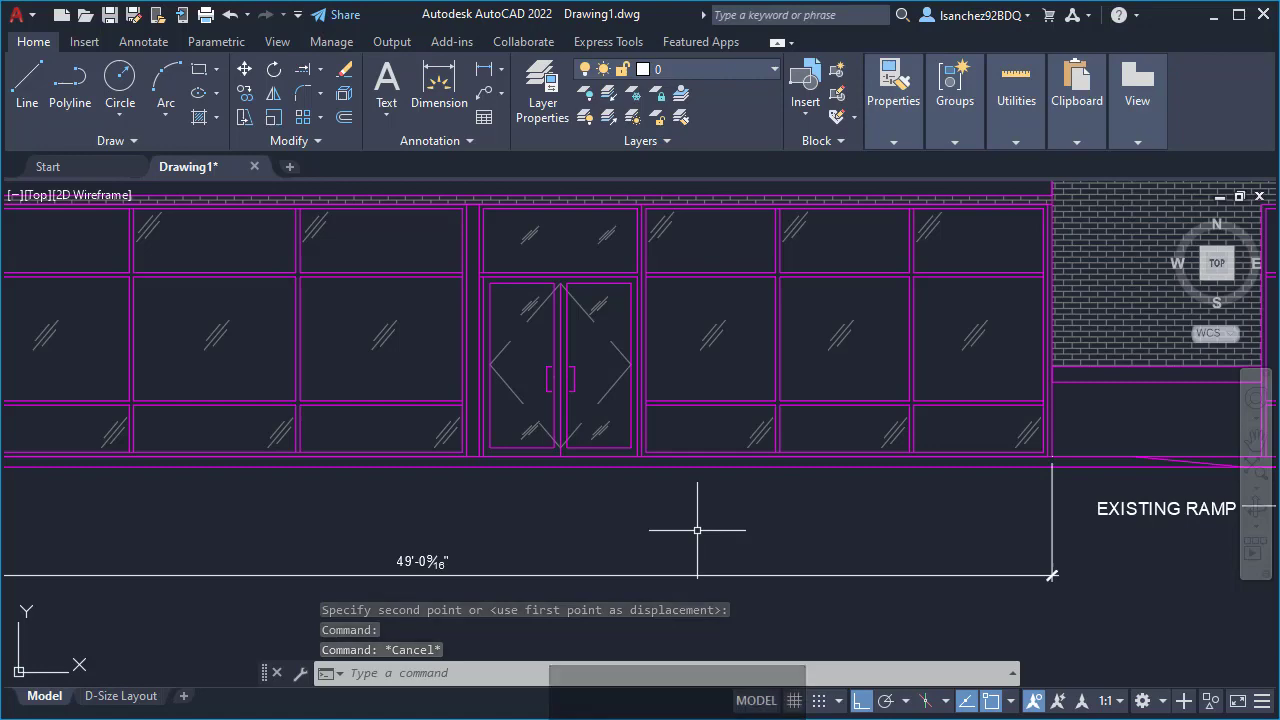
scroll(625, 550, down, 2)
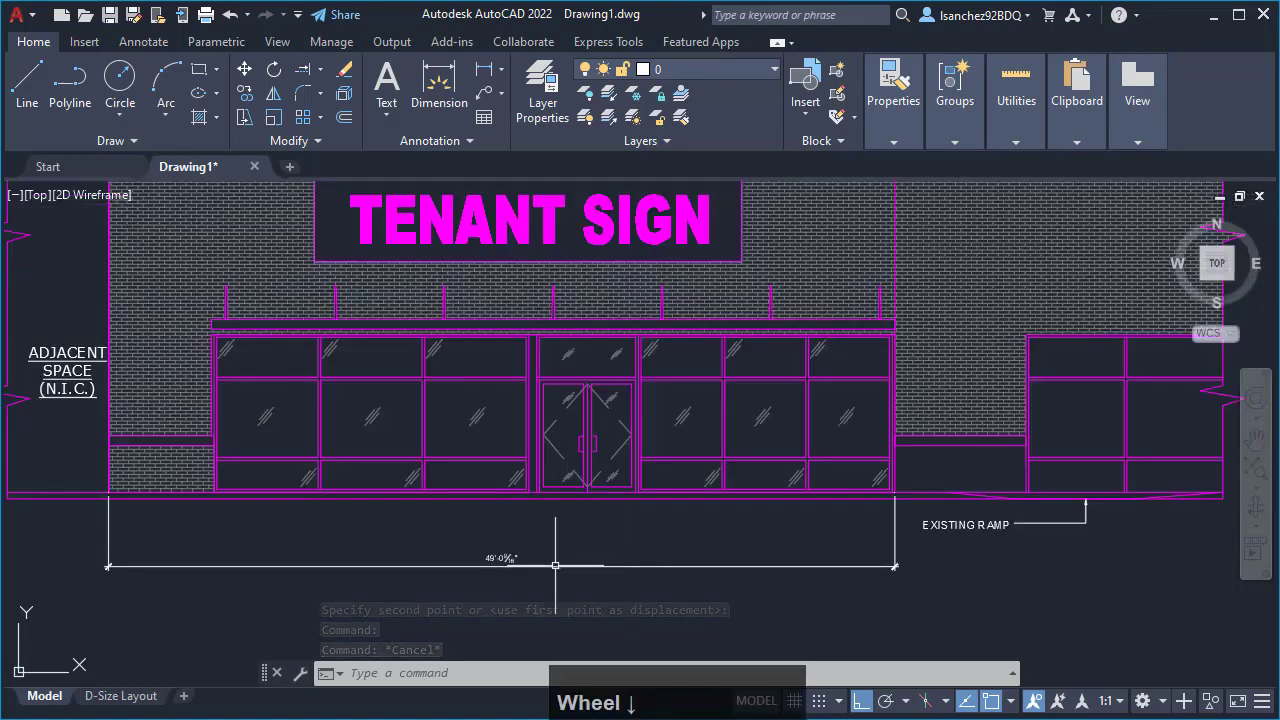
click(503, 559)
scroll(477, 575, up, 2)
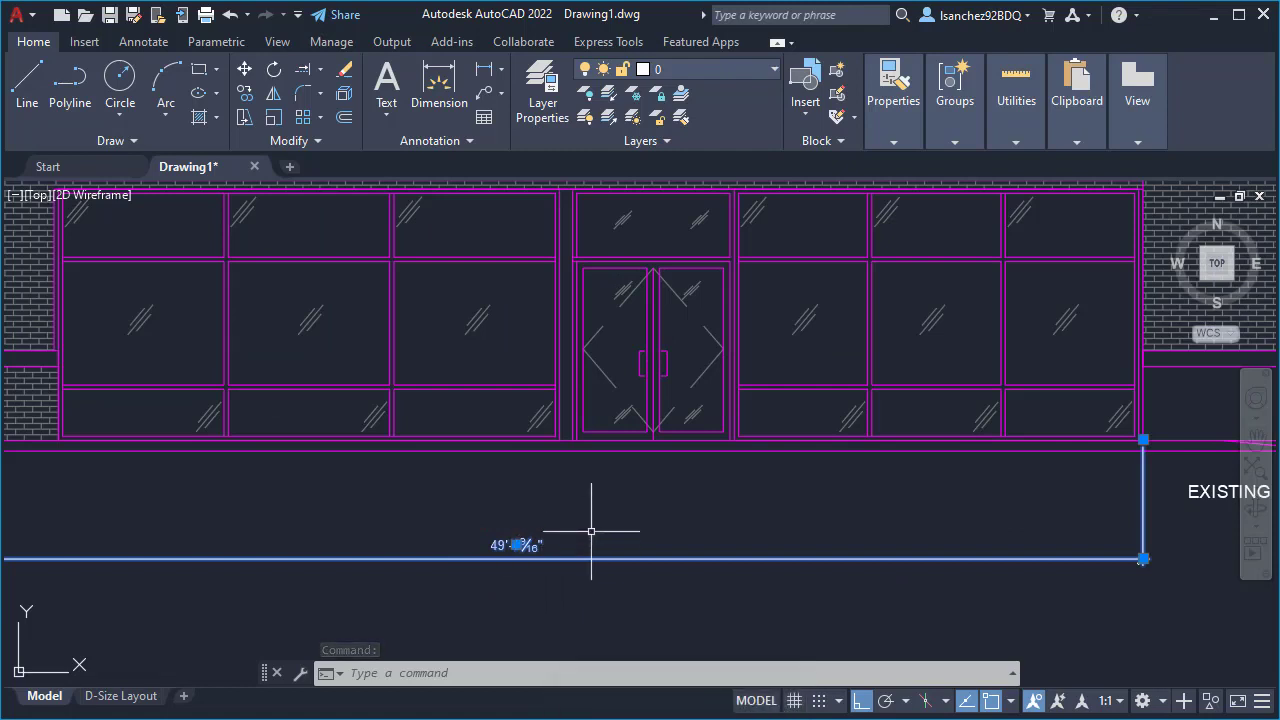
key(Escape)
key(Escape)
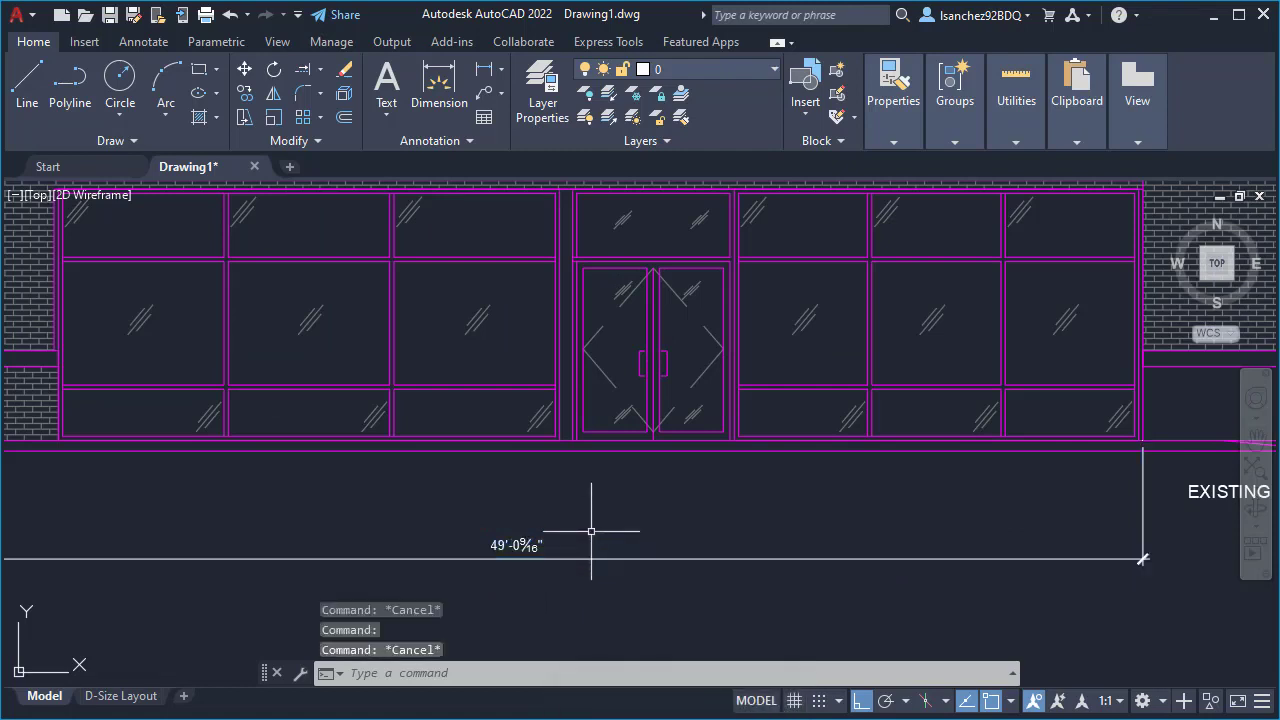
- Open the Dimension Style Manager and select the Standard style itself rather than its style overrides
text(D)
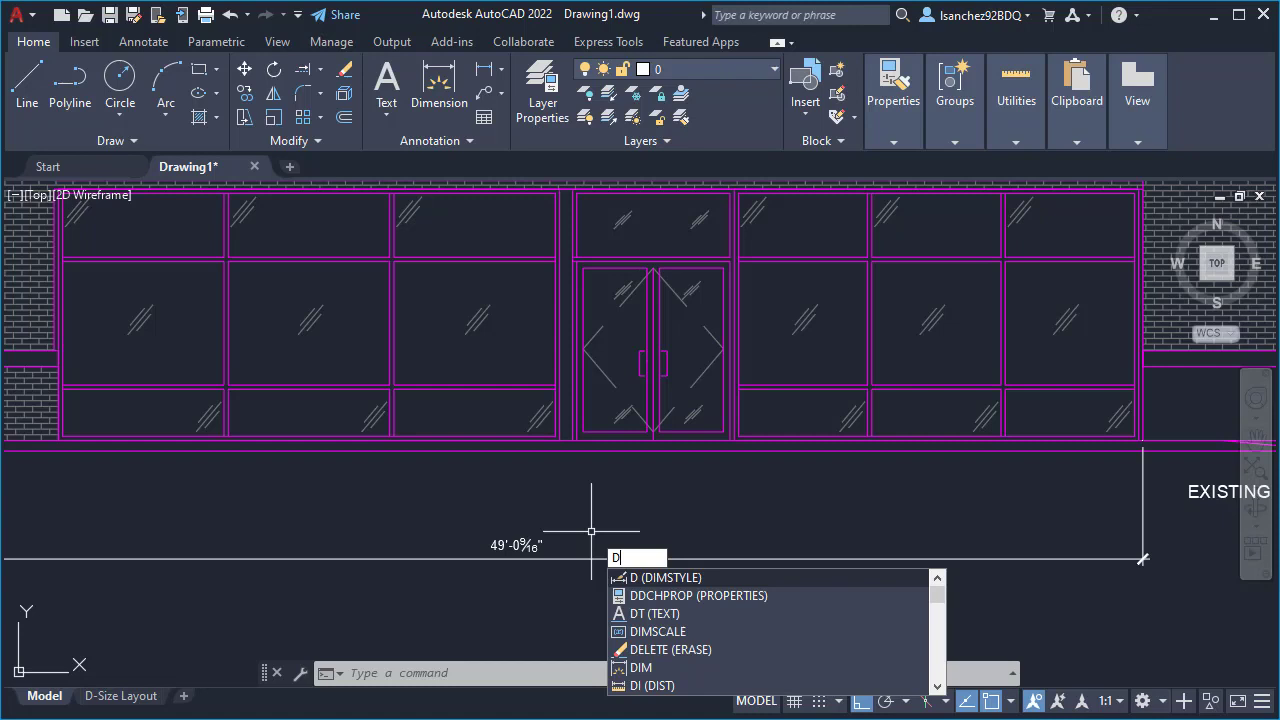
key(Return)
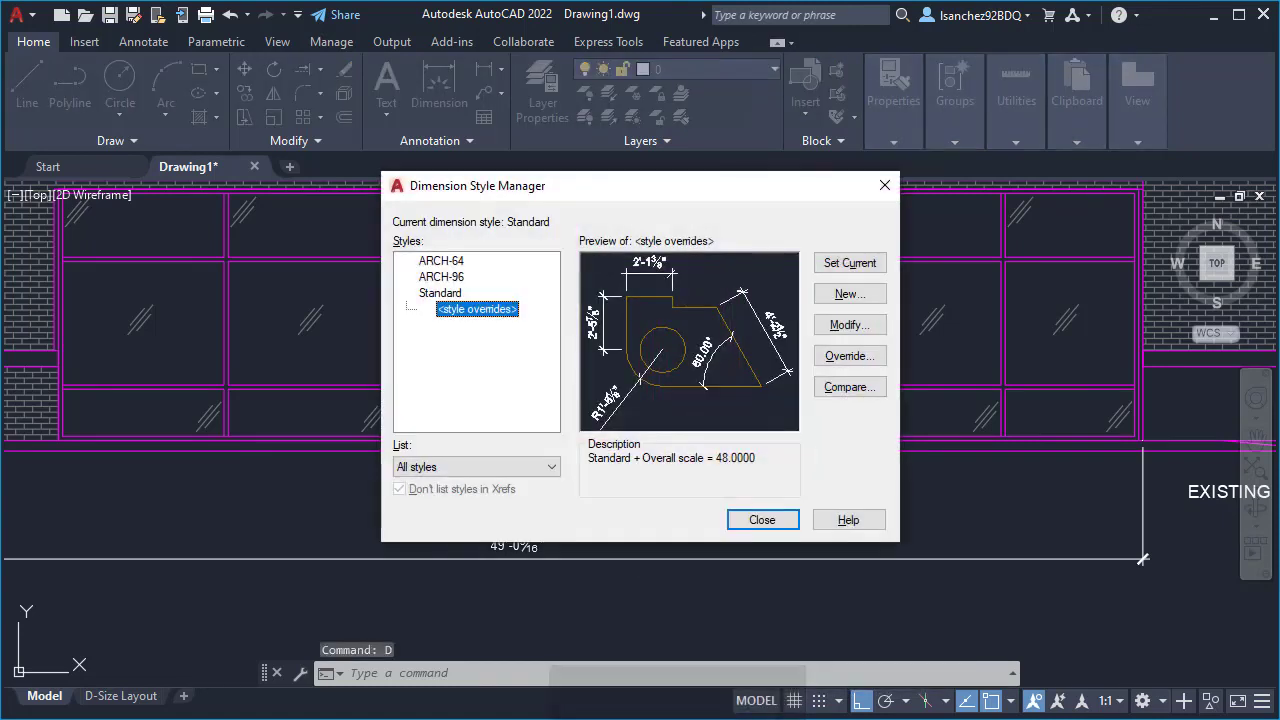
click(443, 294)
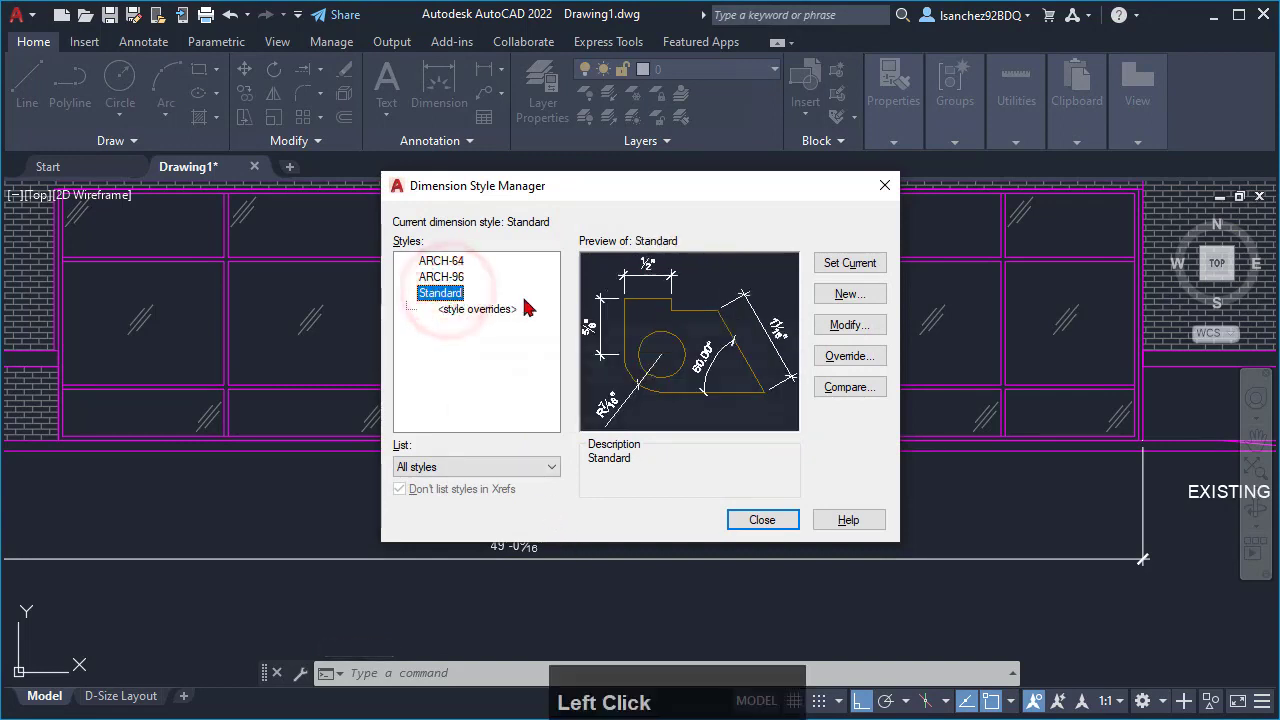
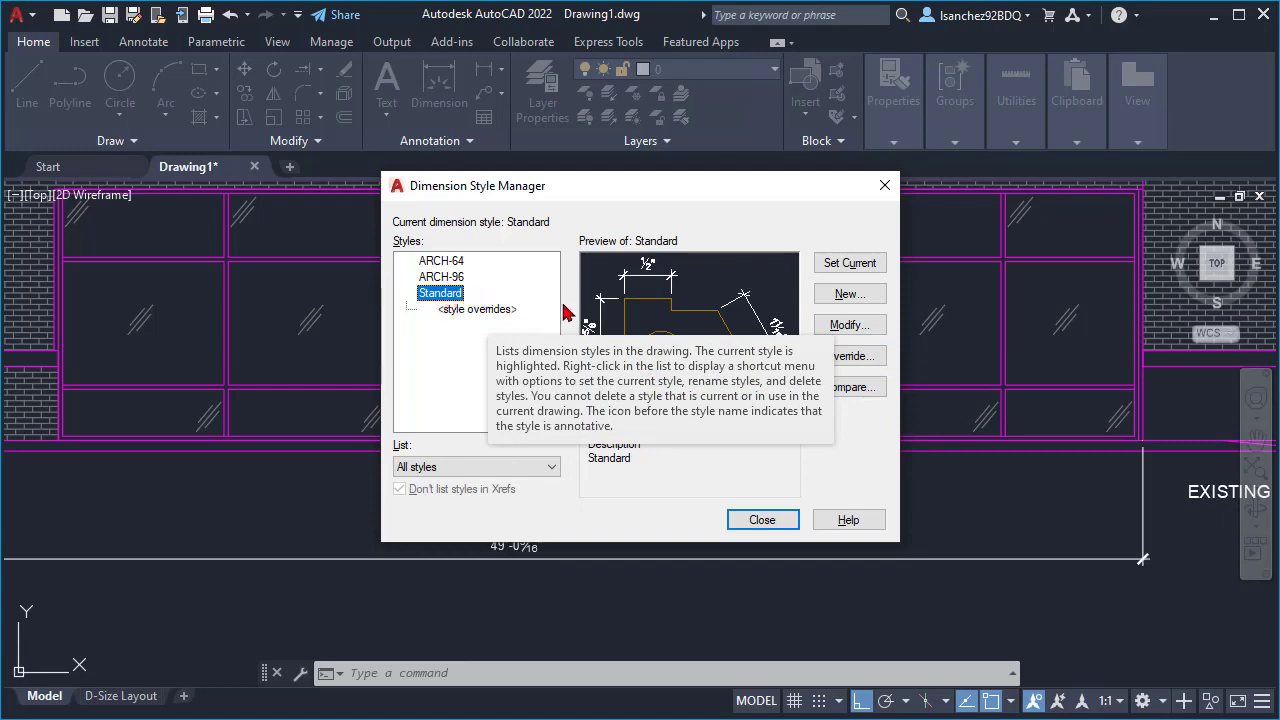
- Open the Standard dimension style for modification and select its text height for editing
click(845, 325)
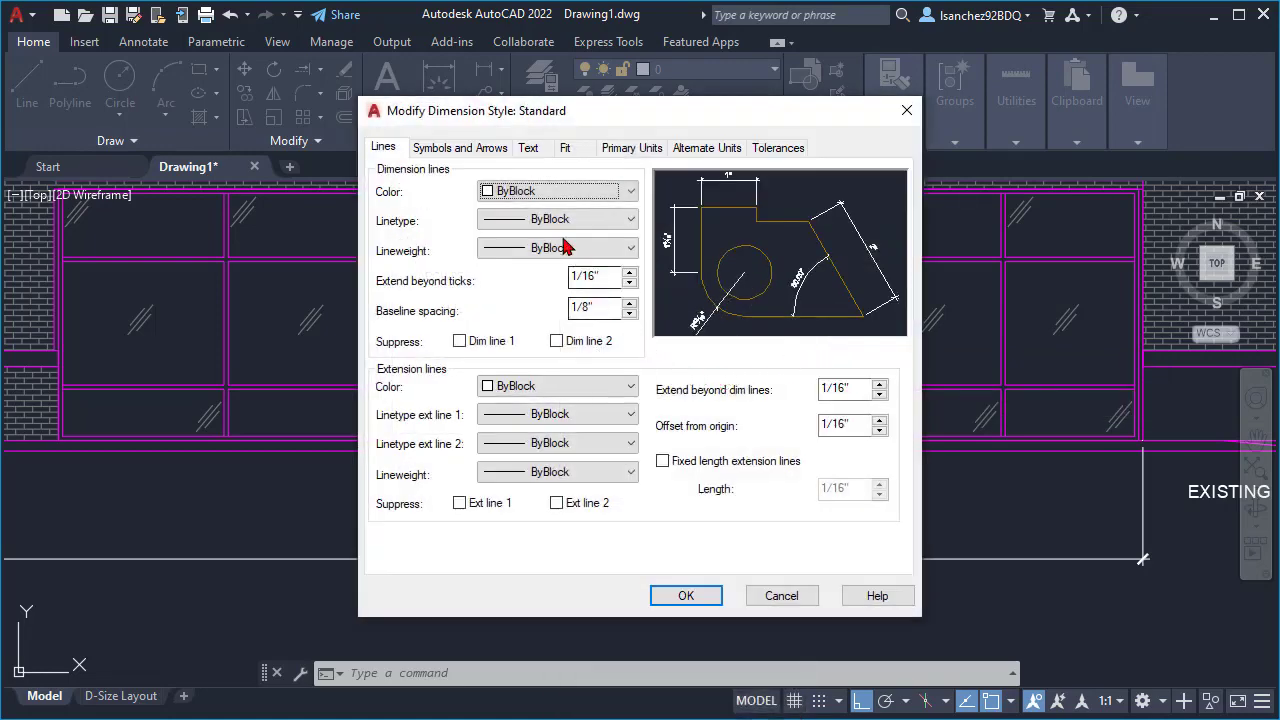
click(528, 156)
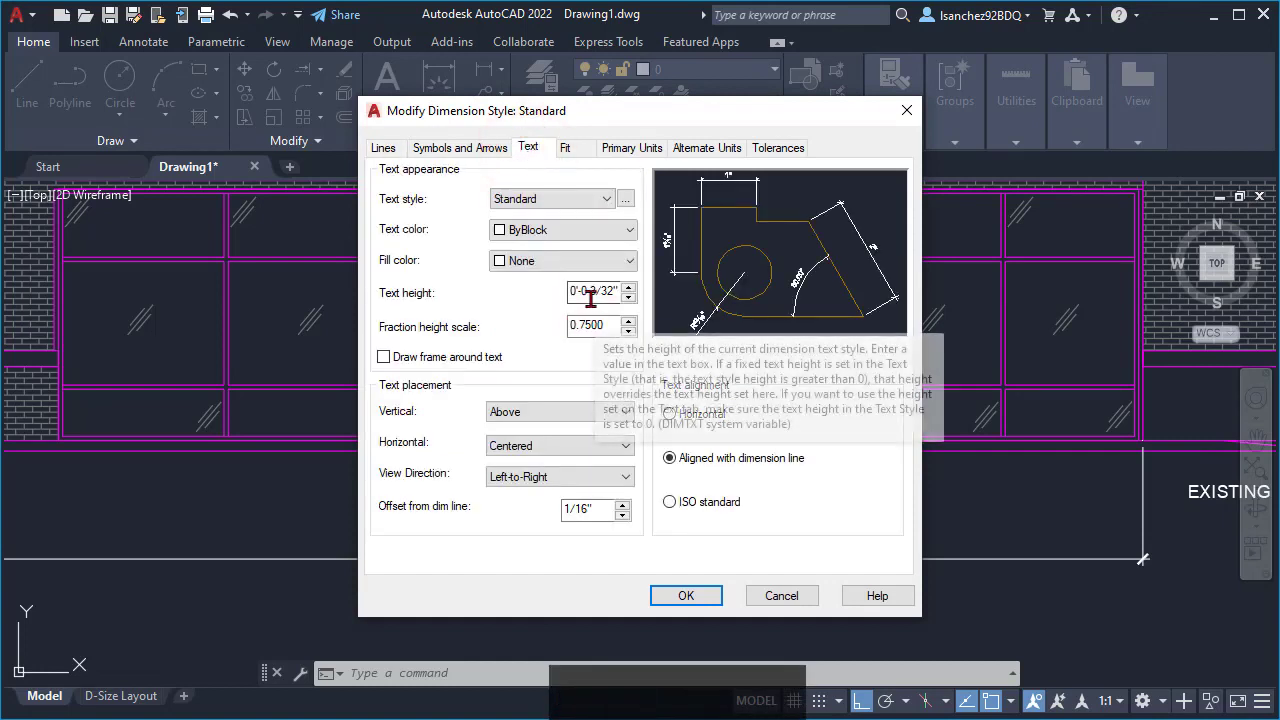
drag(589, 291, 616, 291)
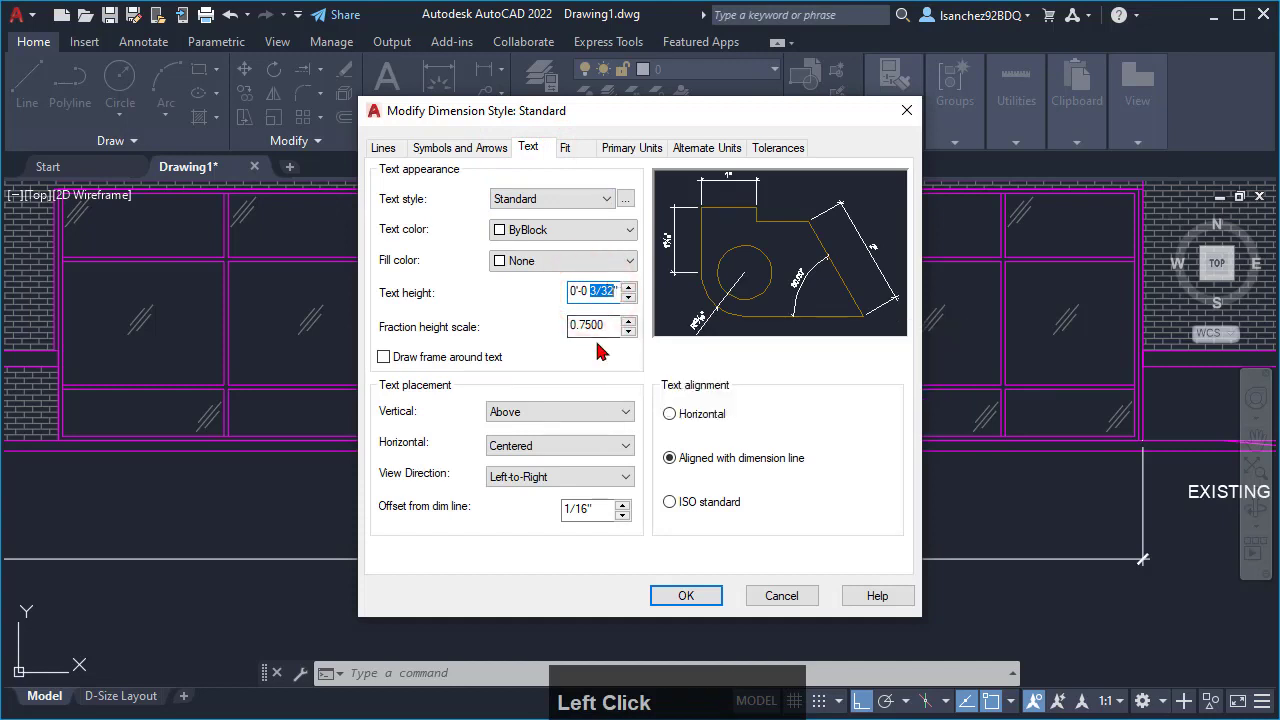
click(598, 294)
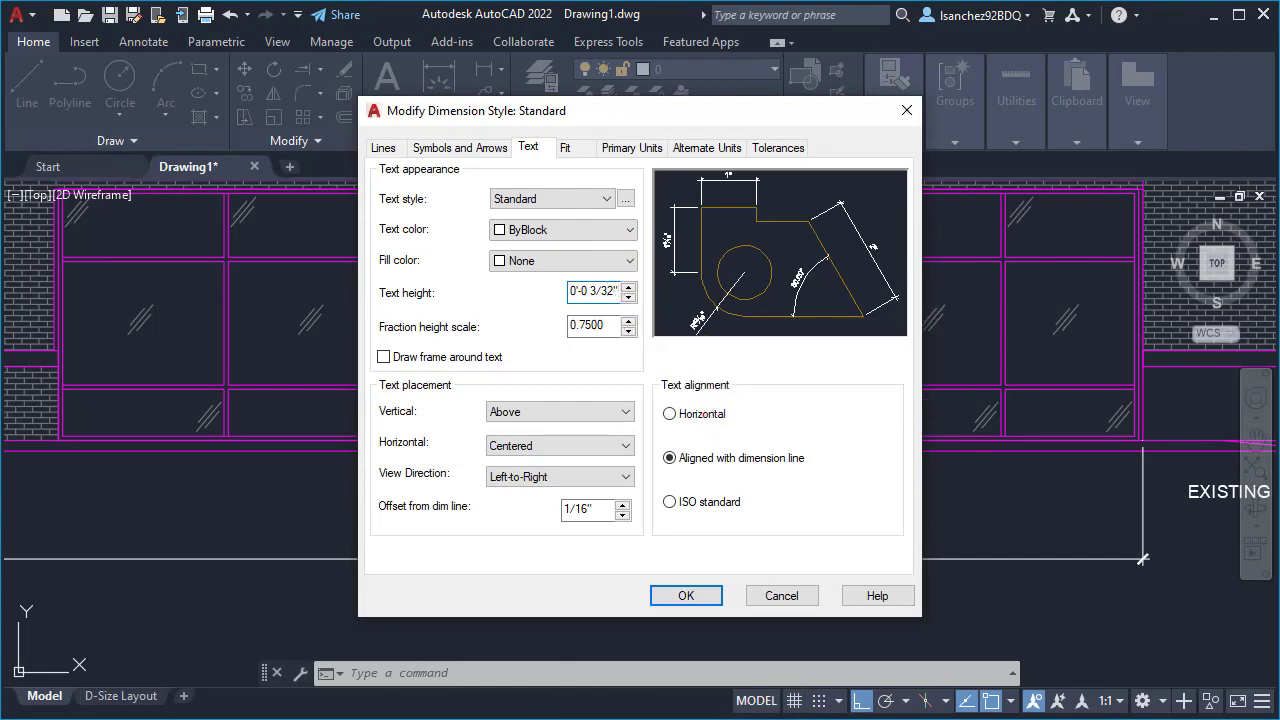
- Switch to the Scale Factors-Autocad PDF and look up the standard text height for the 1"=1" scale, then return to AutoCAD
click(640, 719)
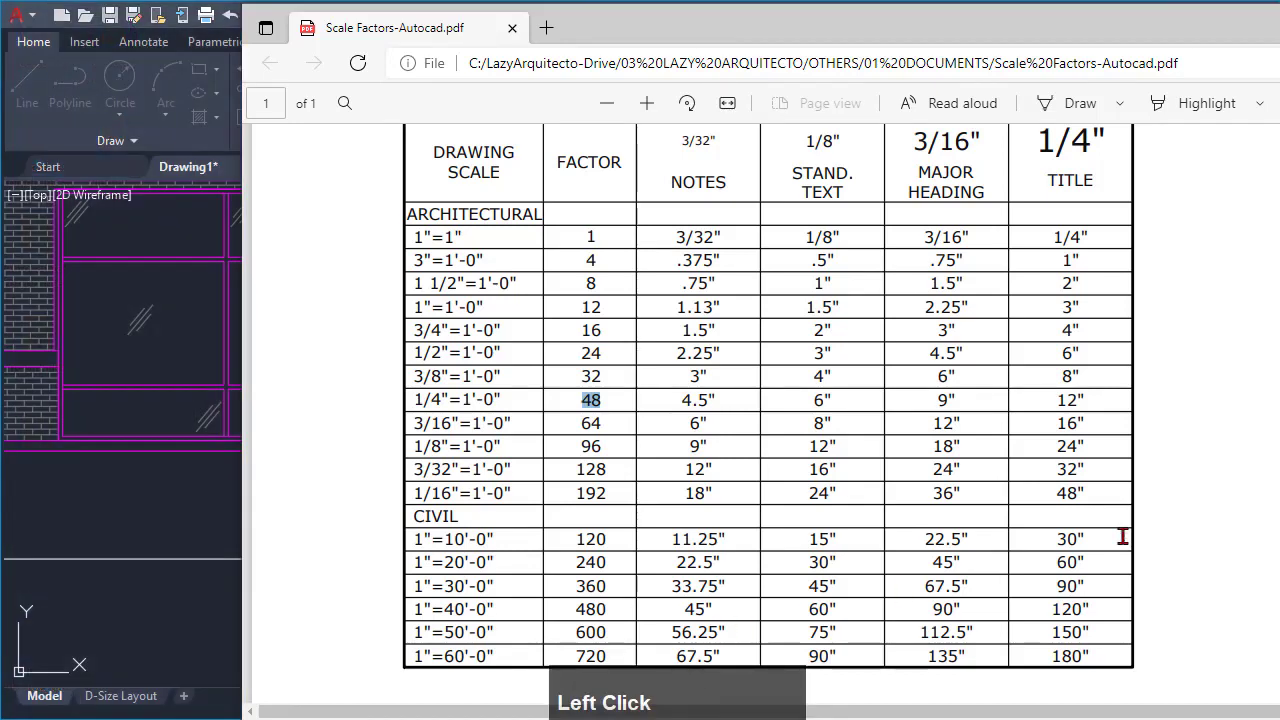
click(1250, 506)
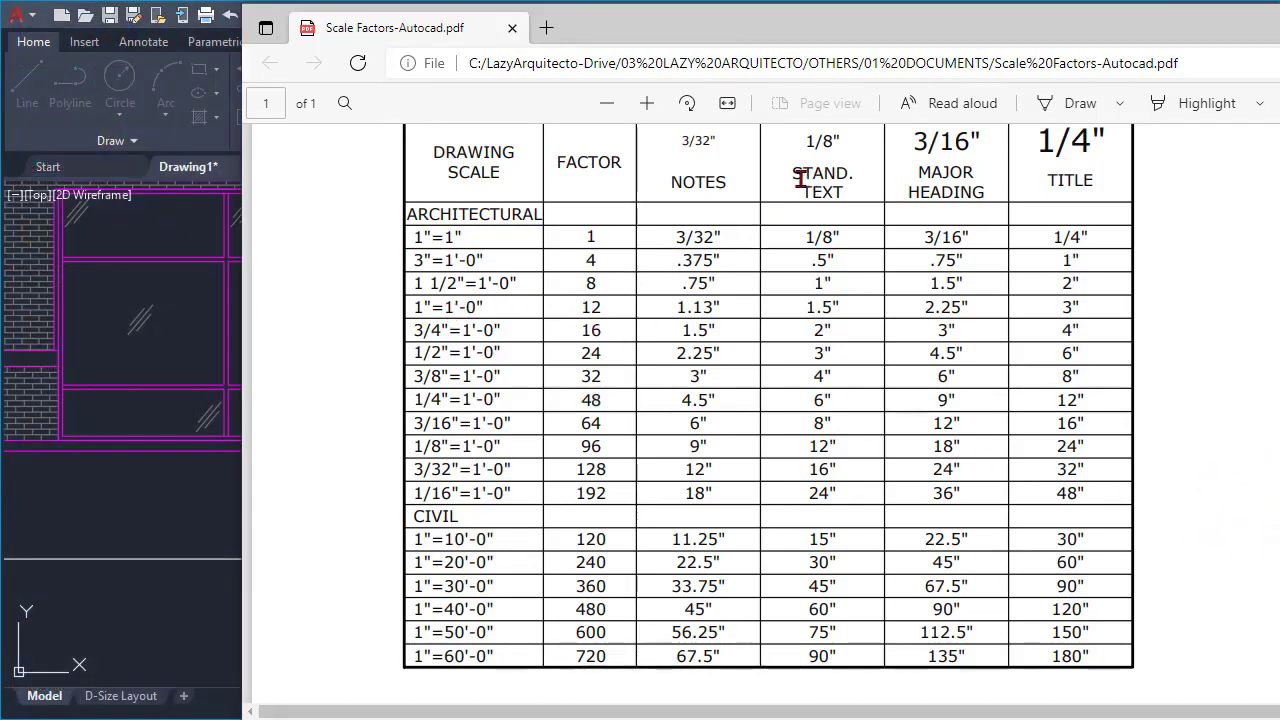
double_click(838, 238)
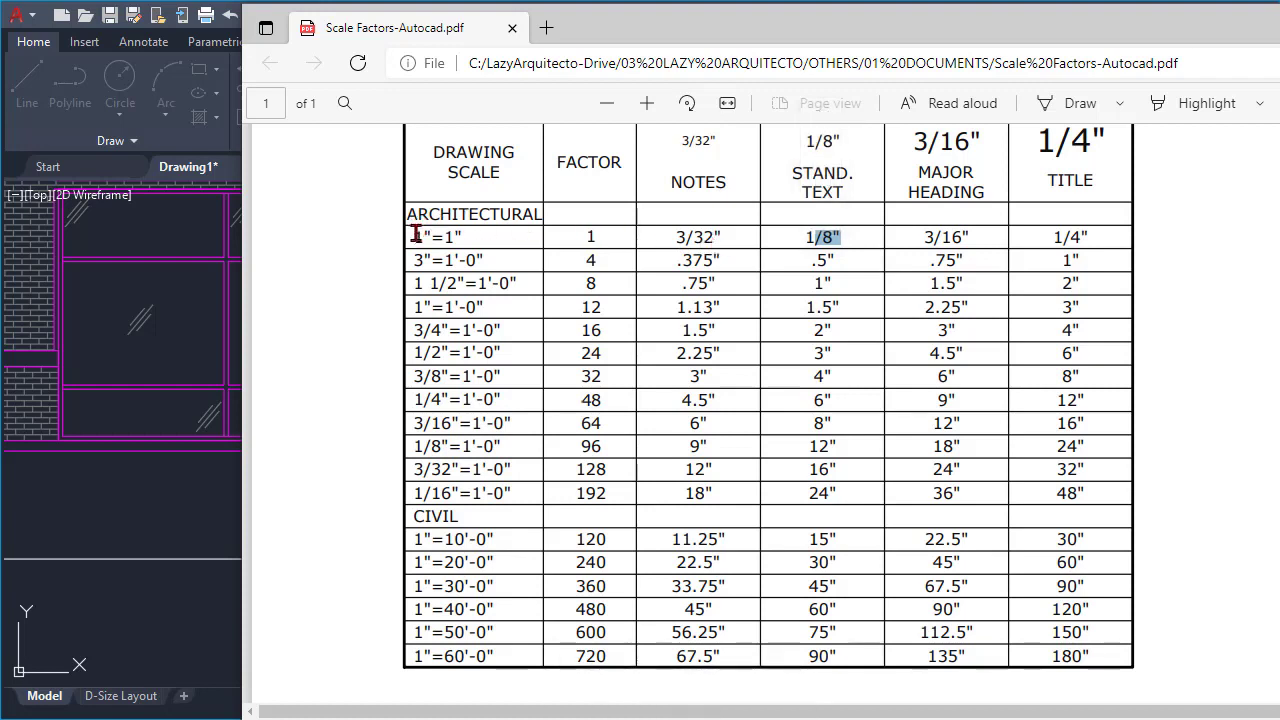
drag(416, 235, 452, 236)
click(455, 238)
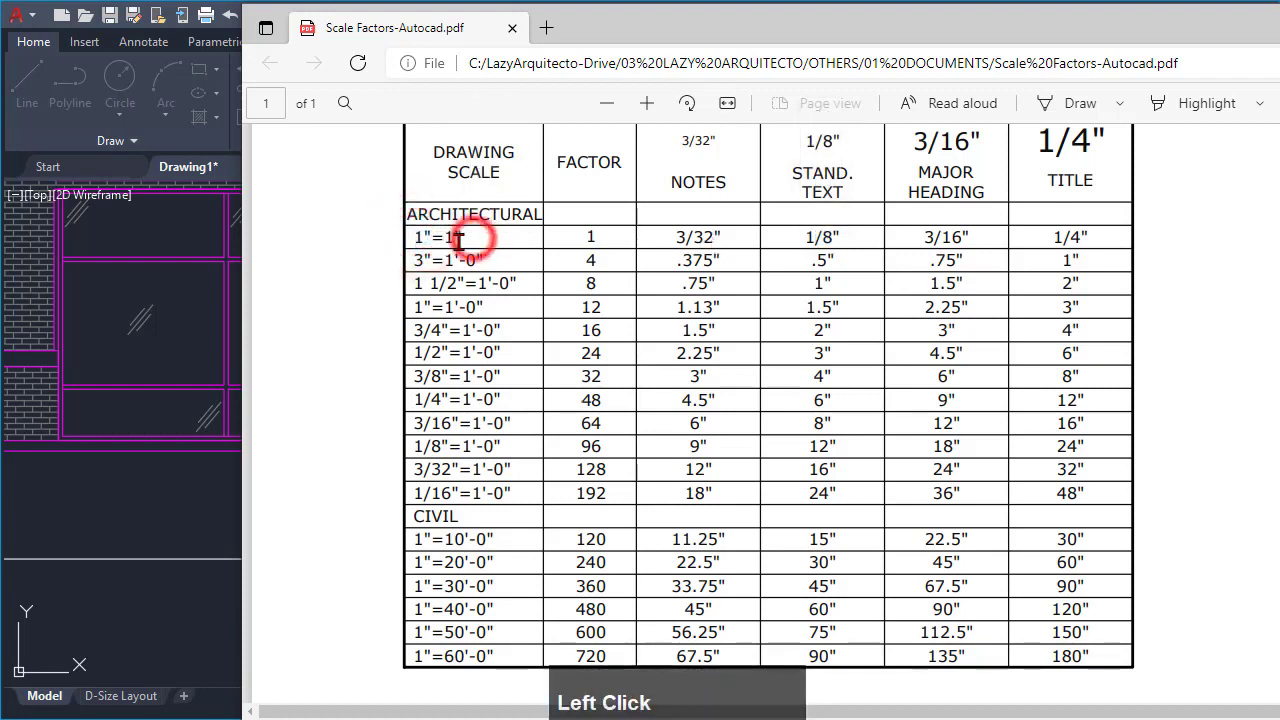
drag(850, 237, 797, 241)
click(846, 236)
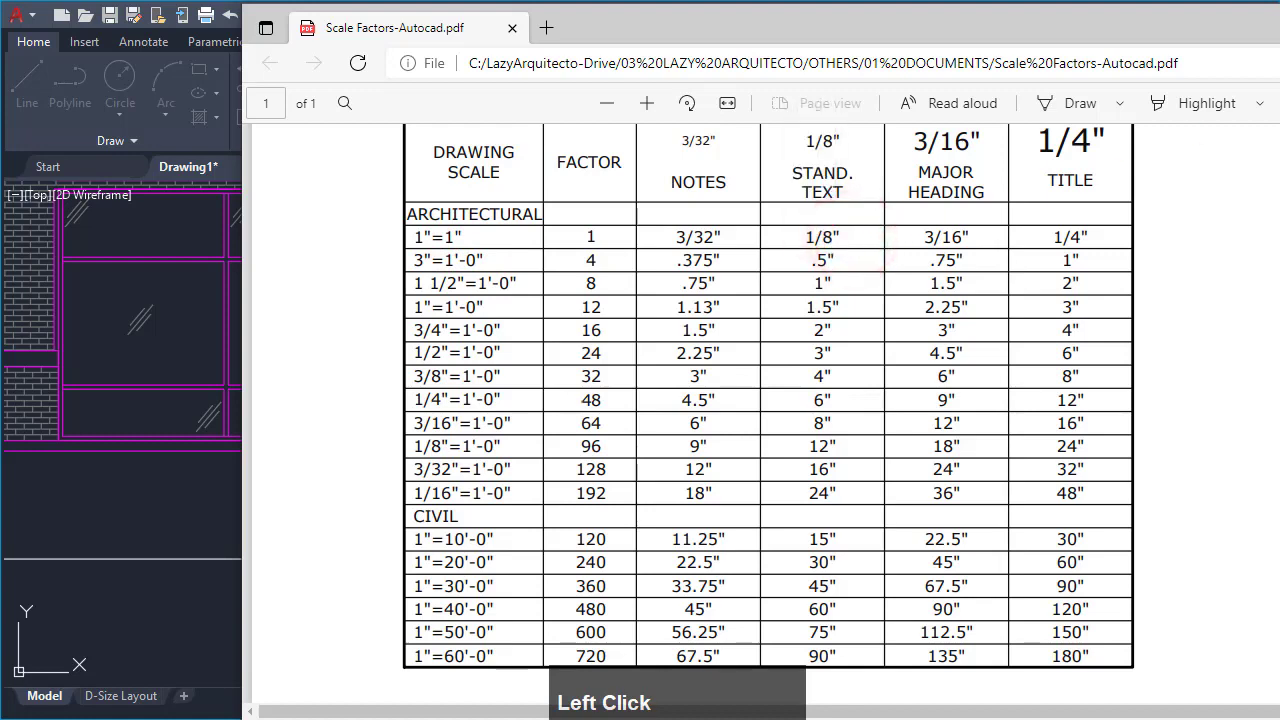
click(130, 510)
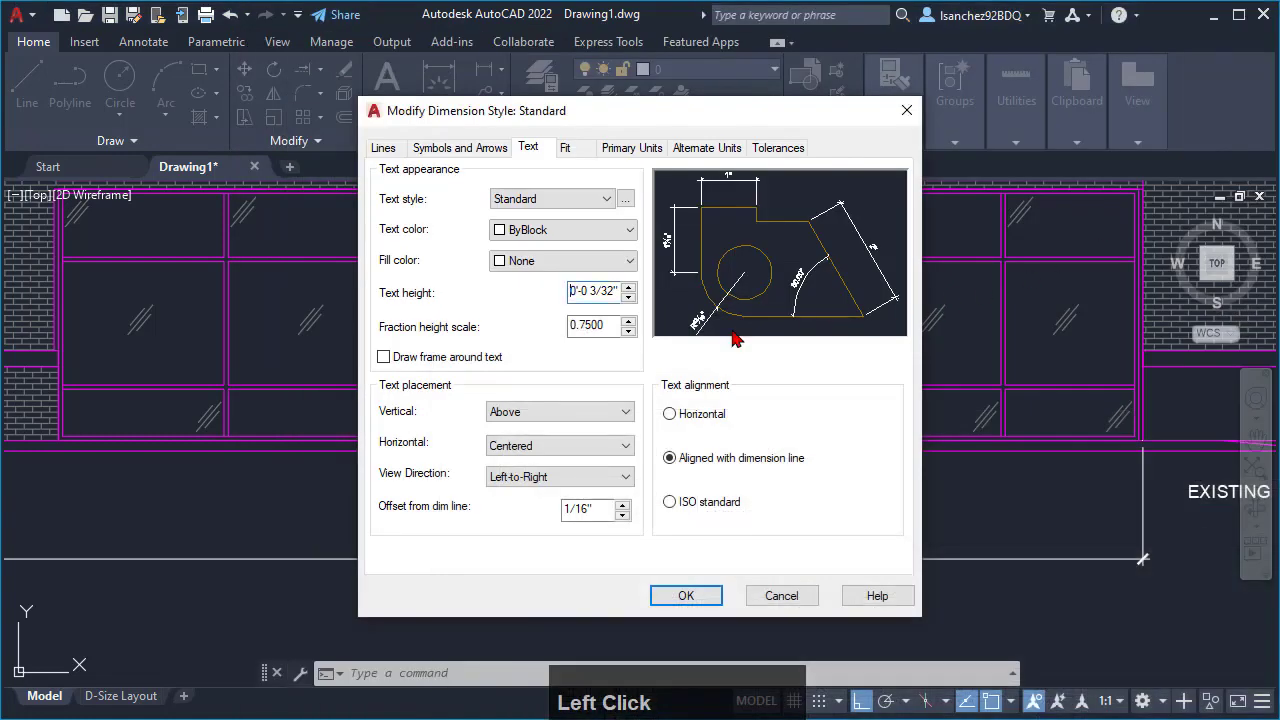
- Set the Standard dimension style's text height to 1/8" and close the Dimension Style Manager
double_click(592, 291)
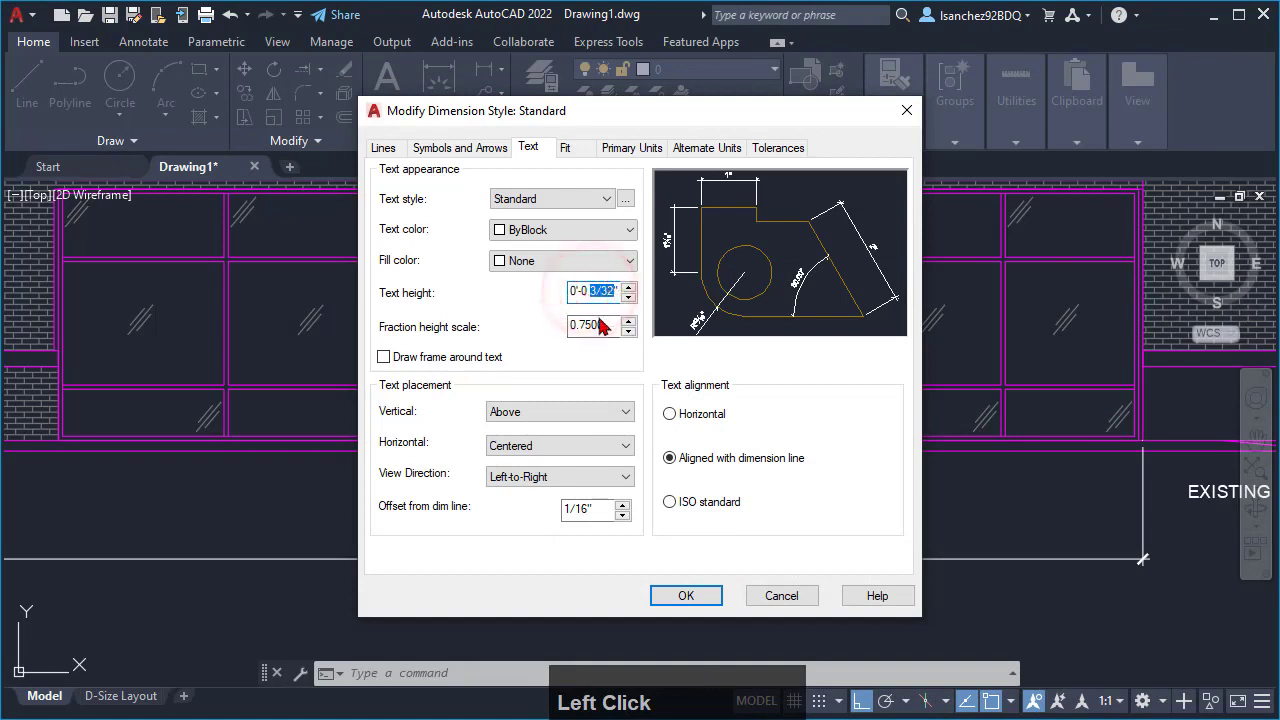
text(1/)
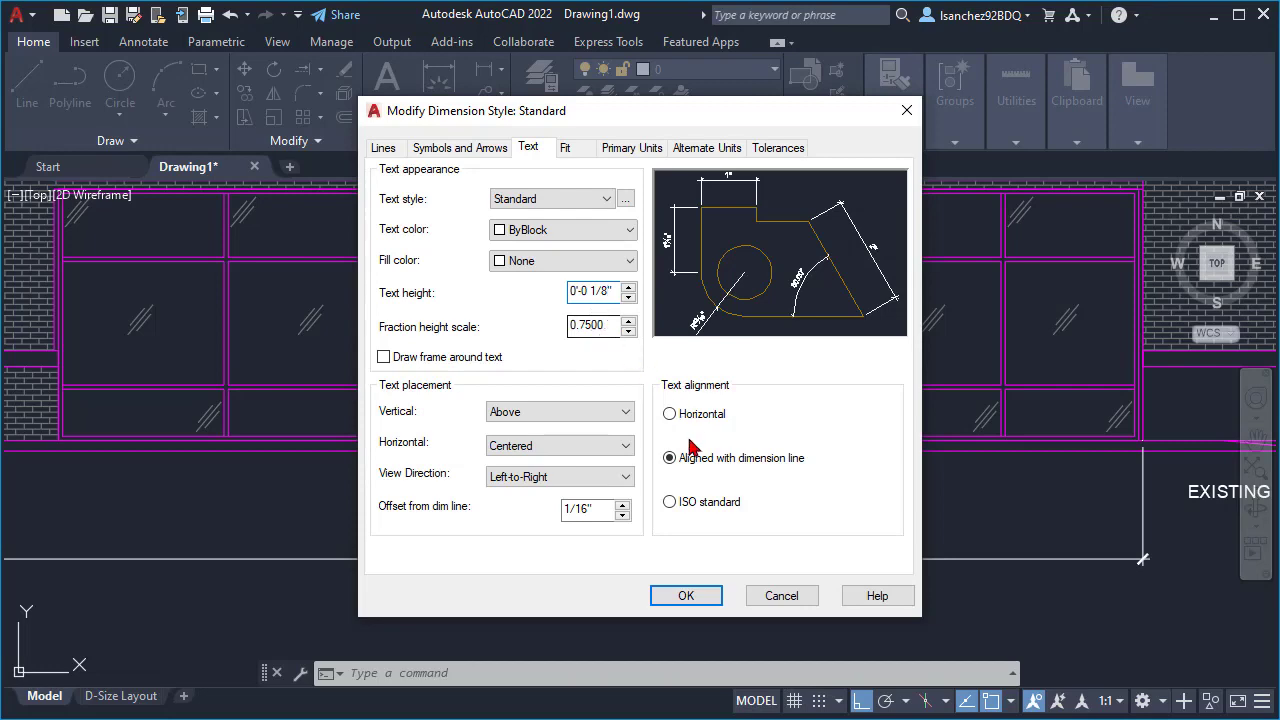
click(690, 596)
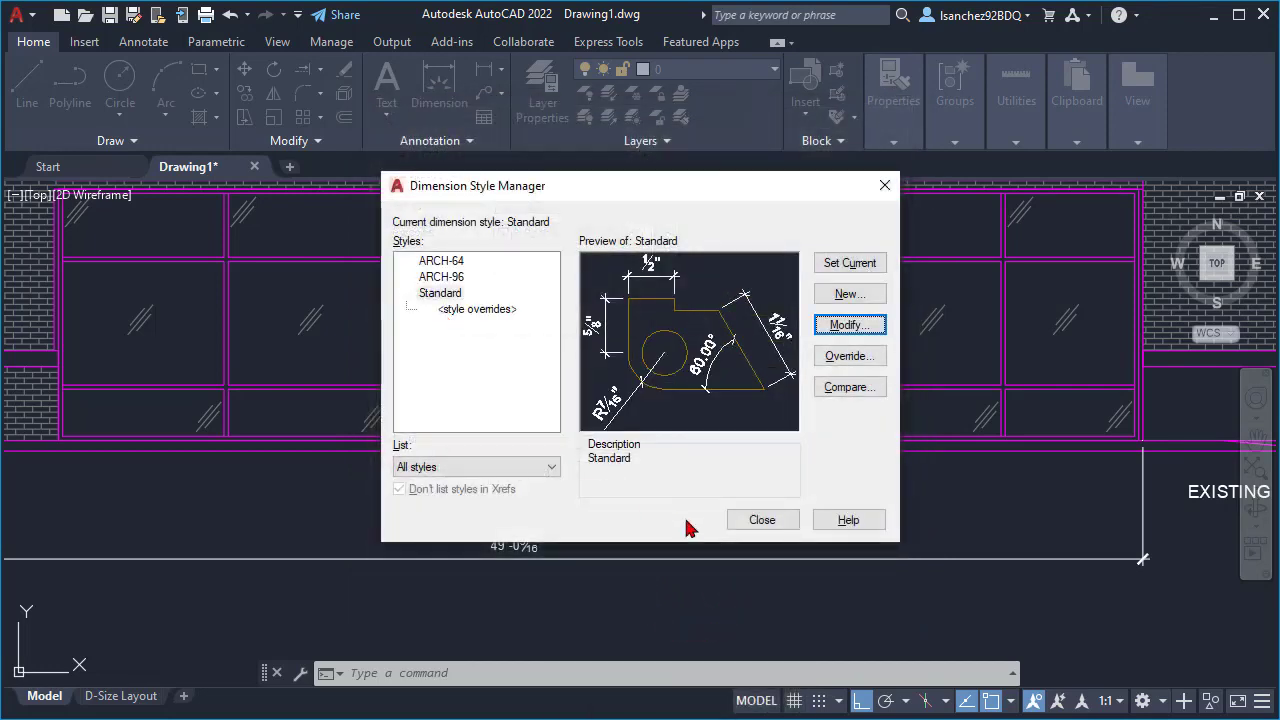
click(762, 521)
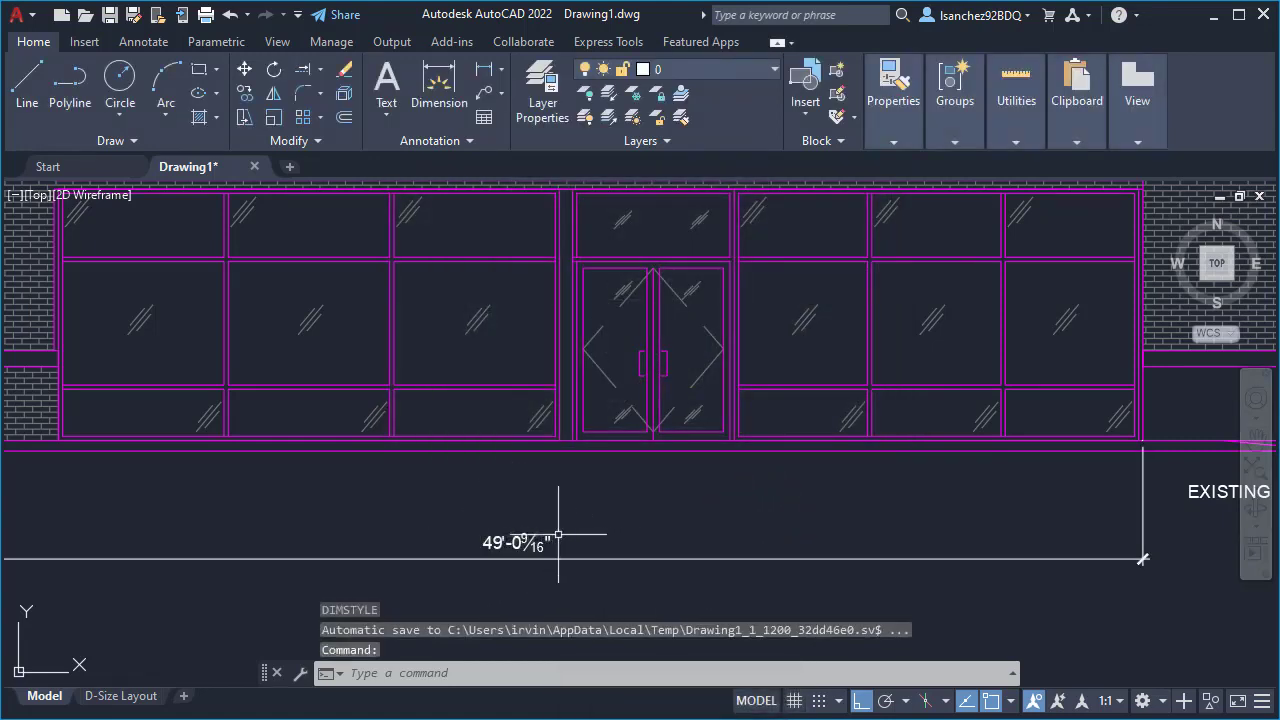
- Explode the facade dimension below the storefront into its component objects
middle_drag(580, 532, 398, 535)
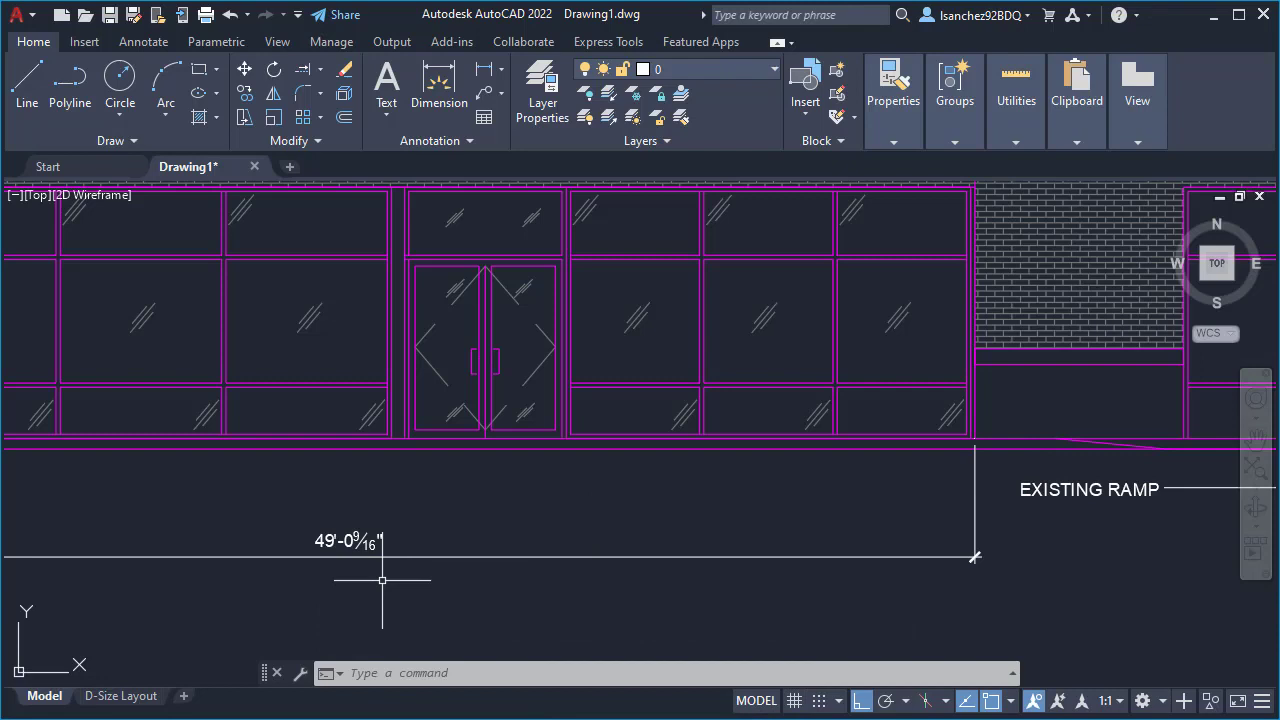
click(376, 542)
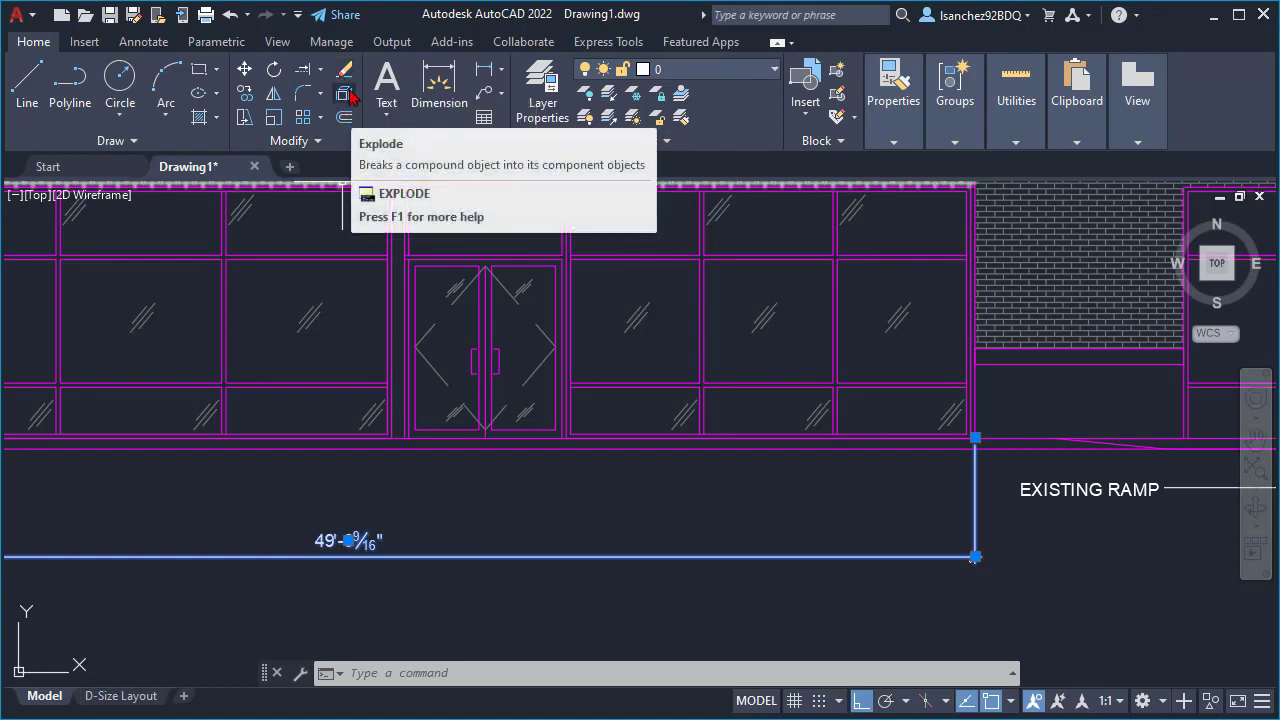
text(x)
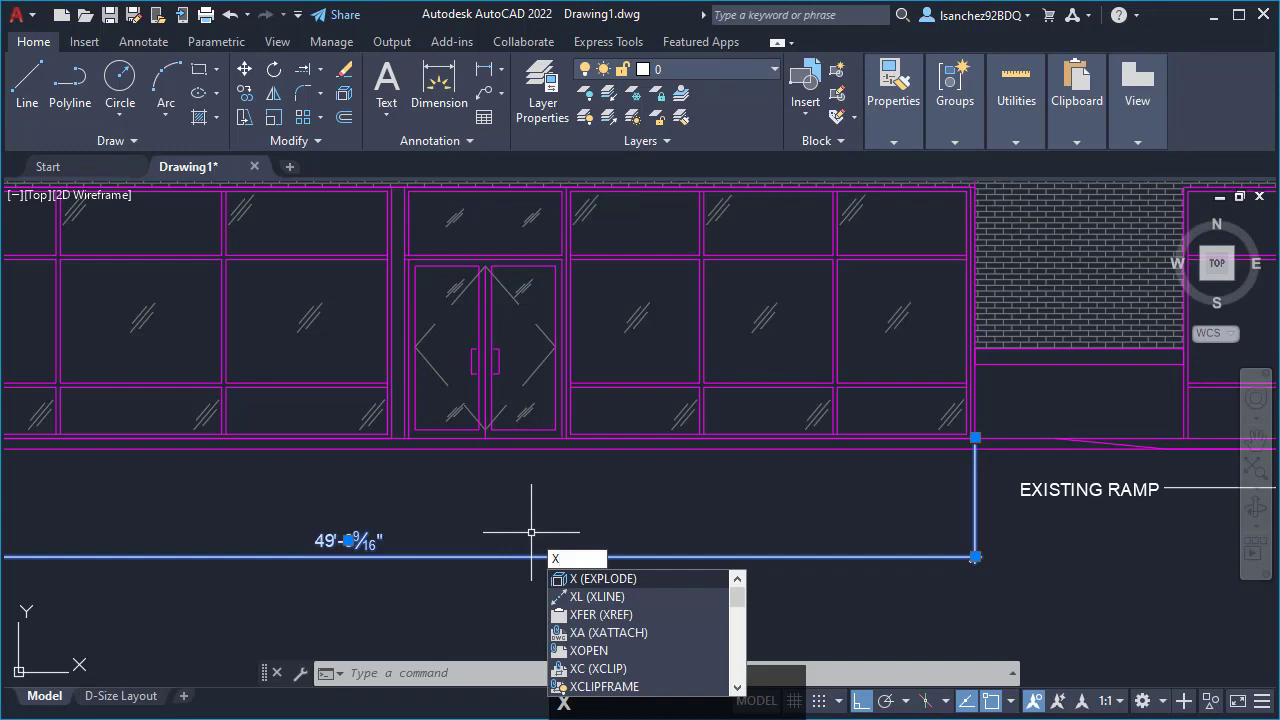
key(Return)
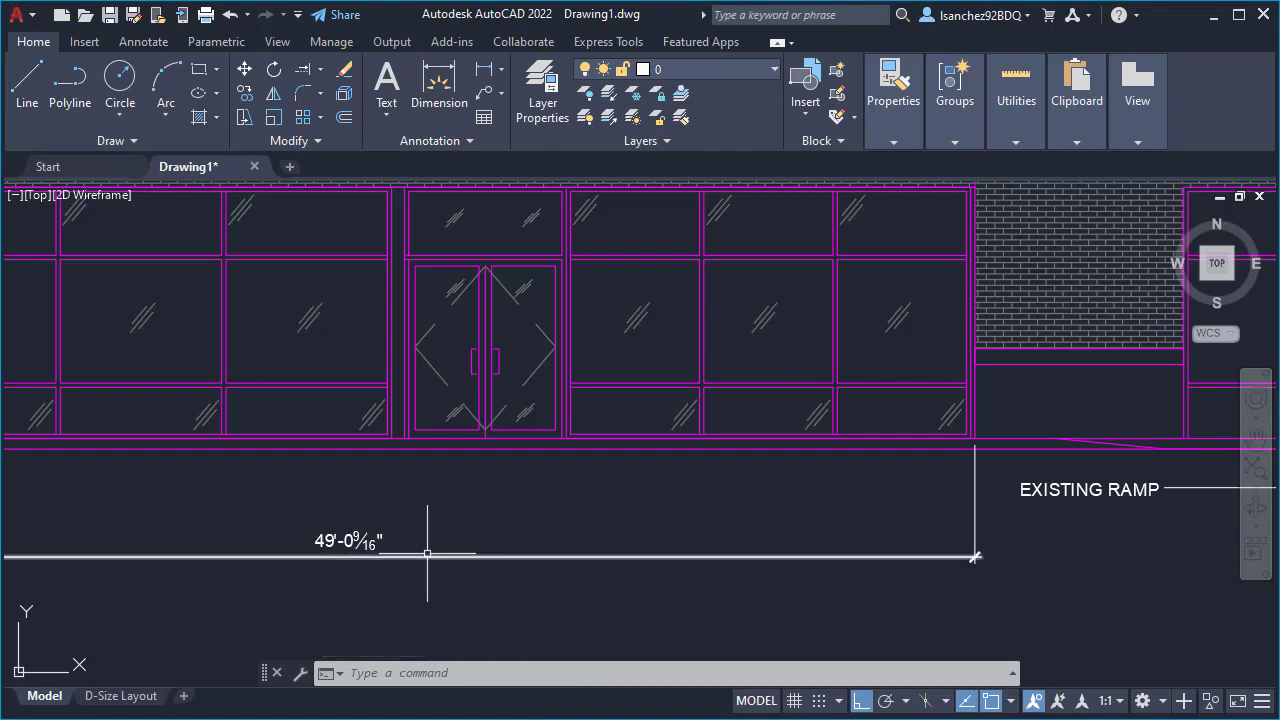
- Inspect the text height of the exploded dimension text and of the EXISTING RAMP text in their properties
mouse_move(426, 553)
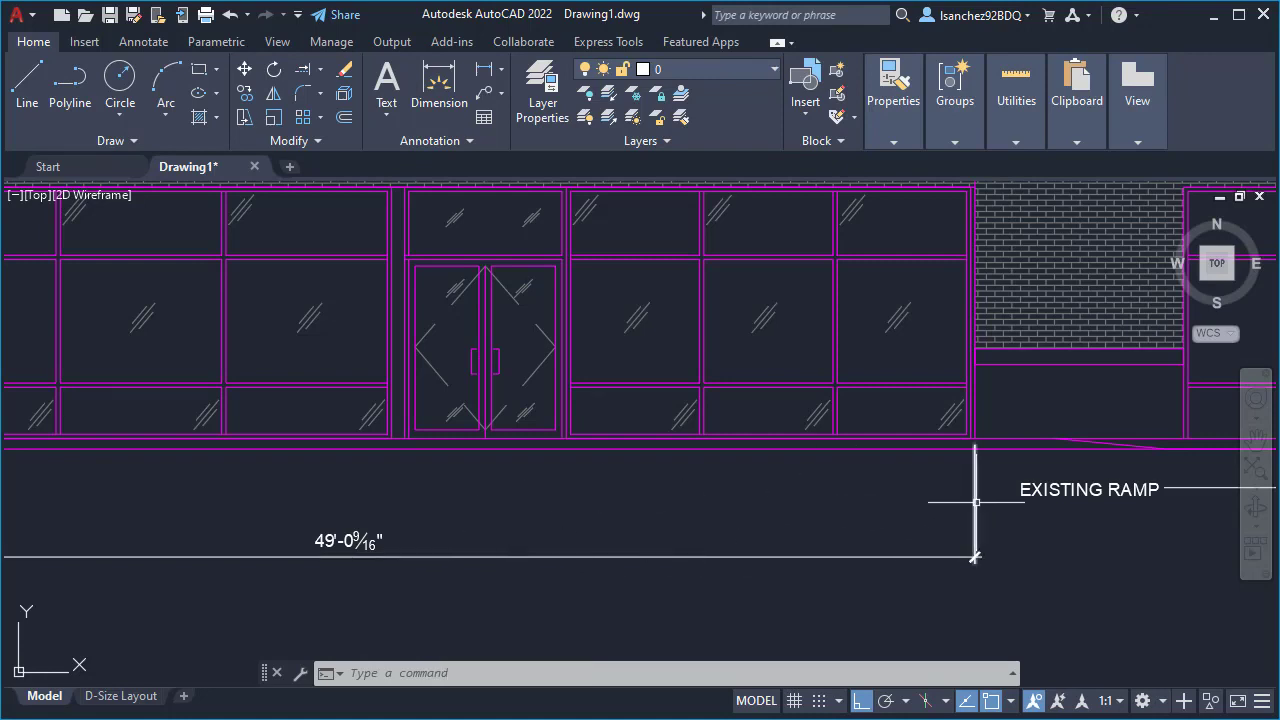
mouse_move(338, 540)
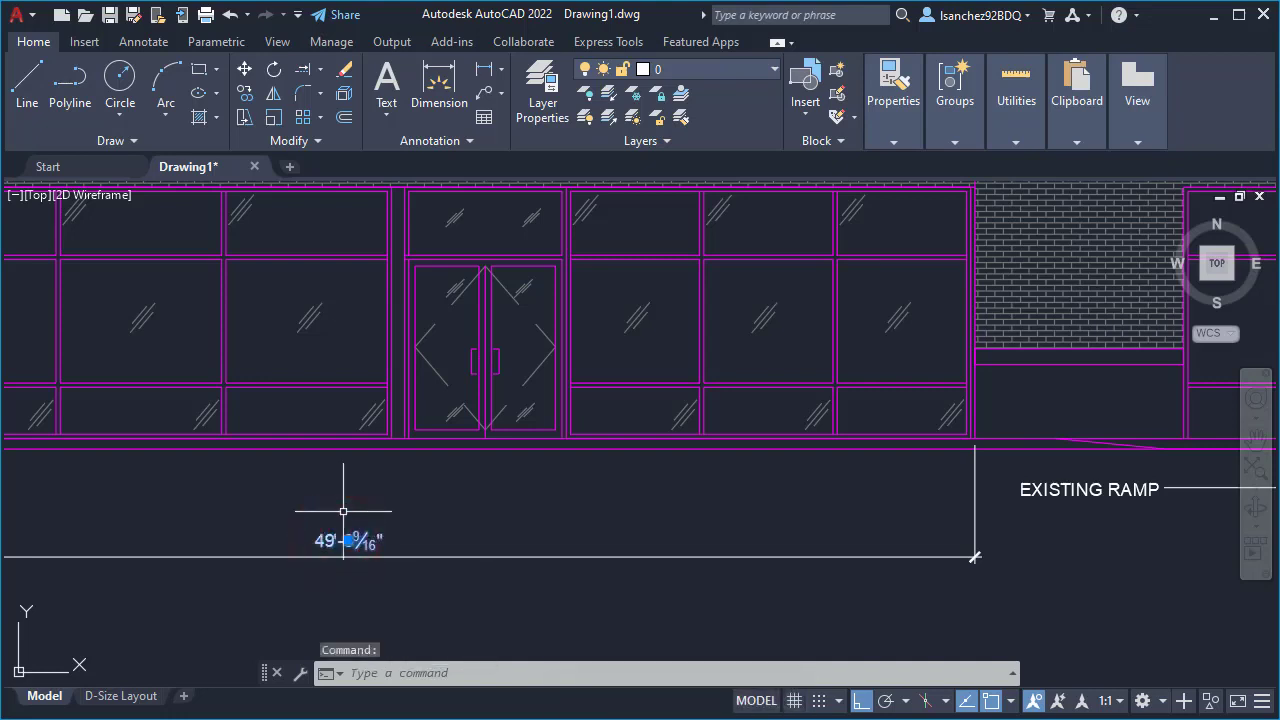
text(PR)
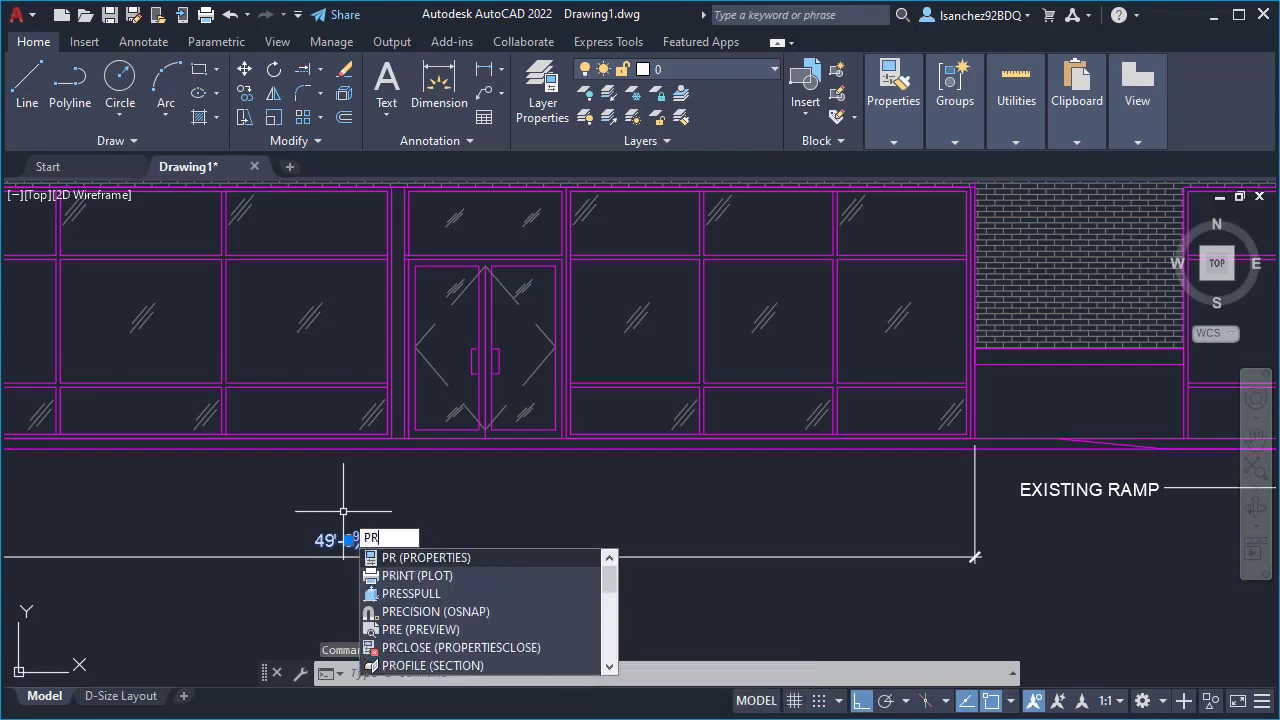
key(Return)
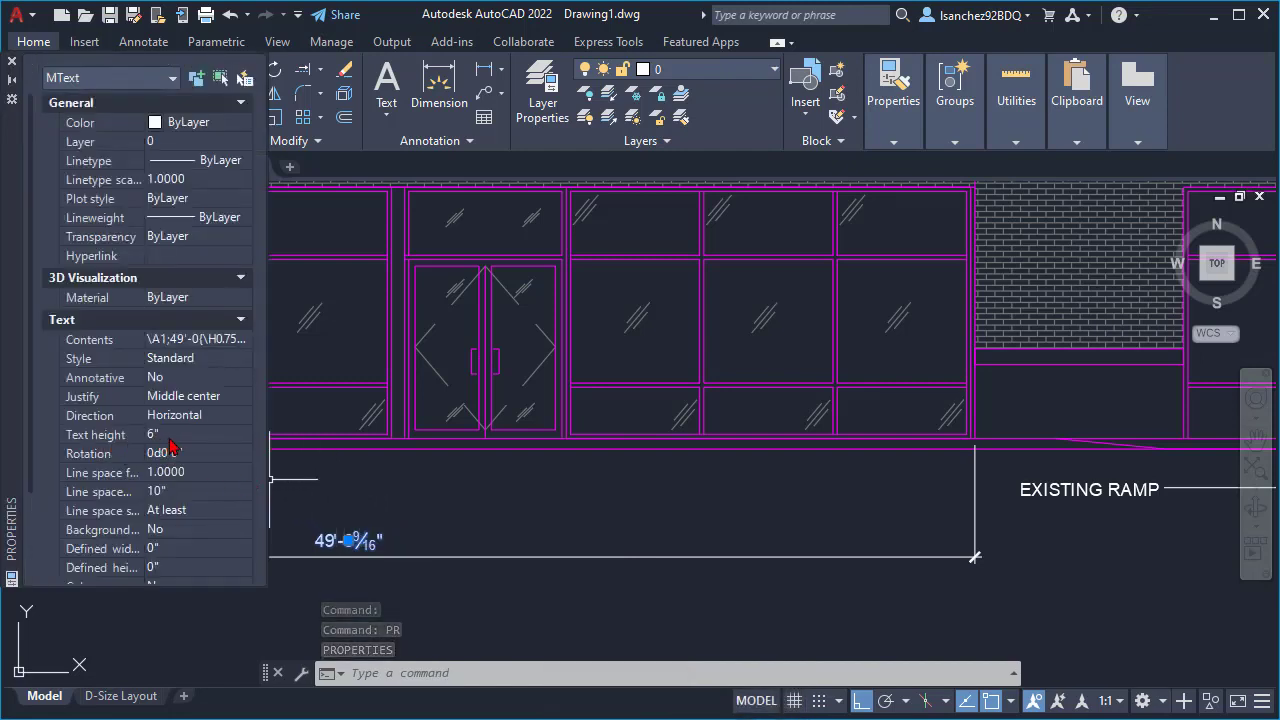
key(Escape)
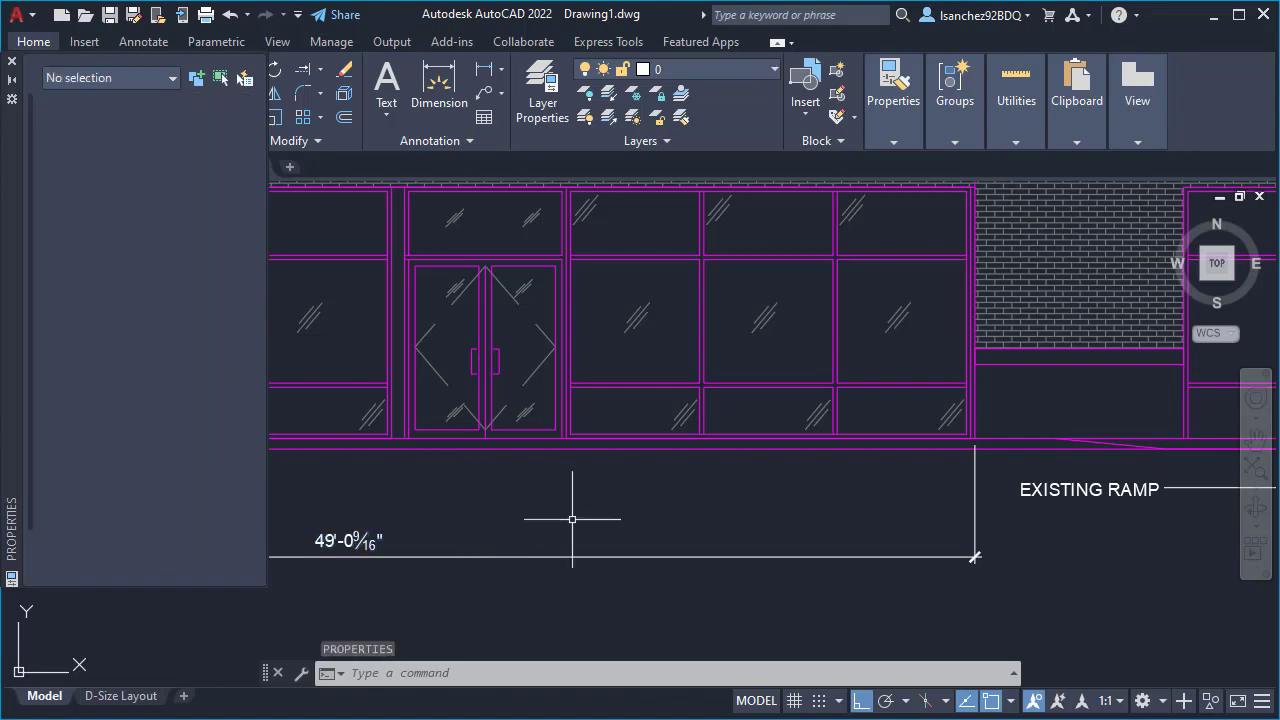
click(1079, 492)
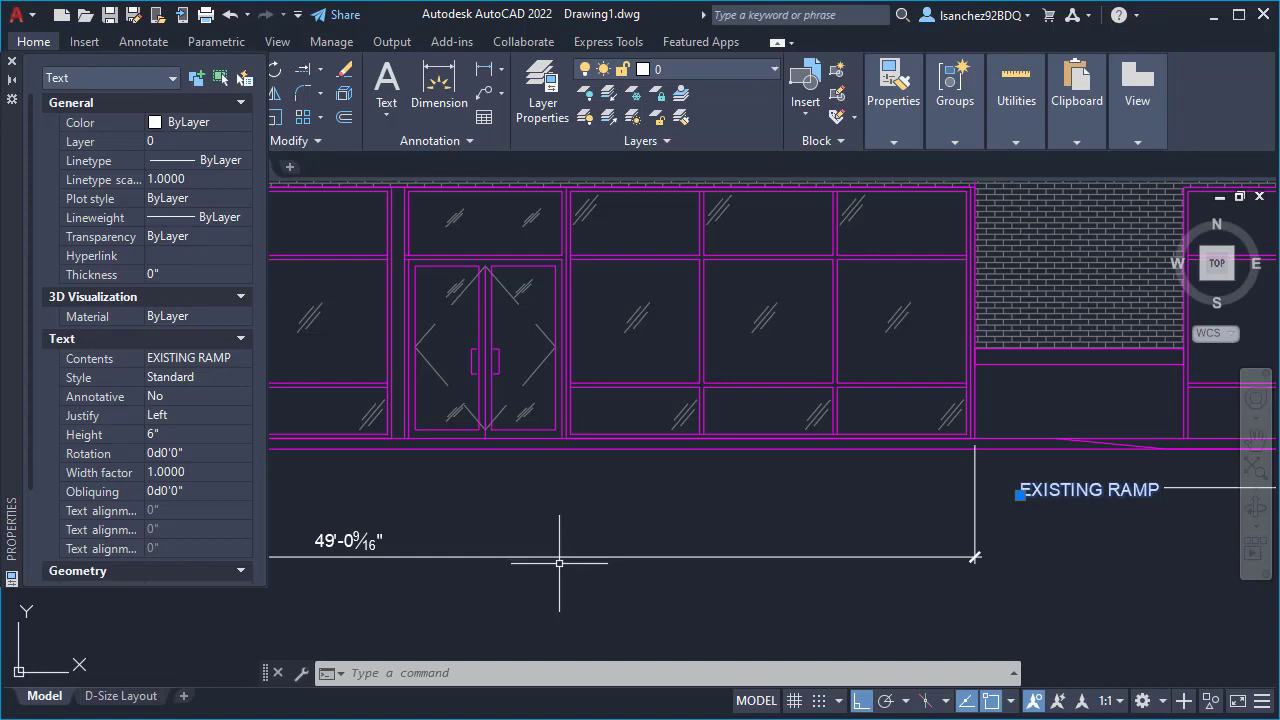
click(12, 62)
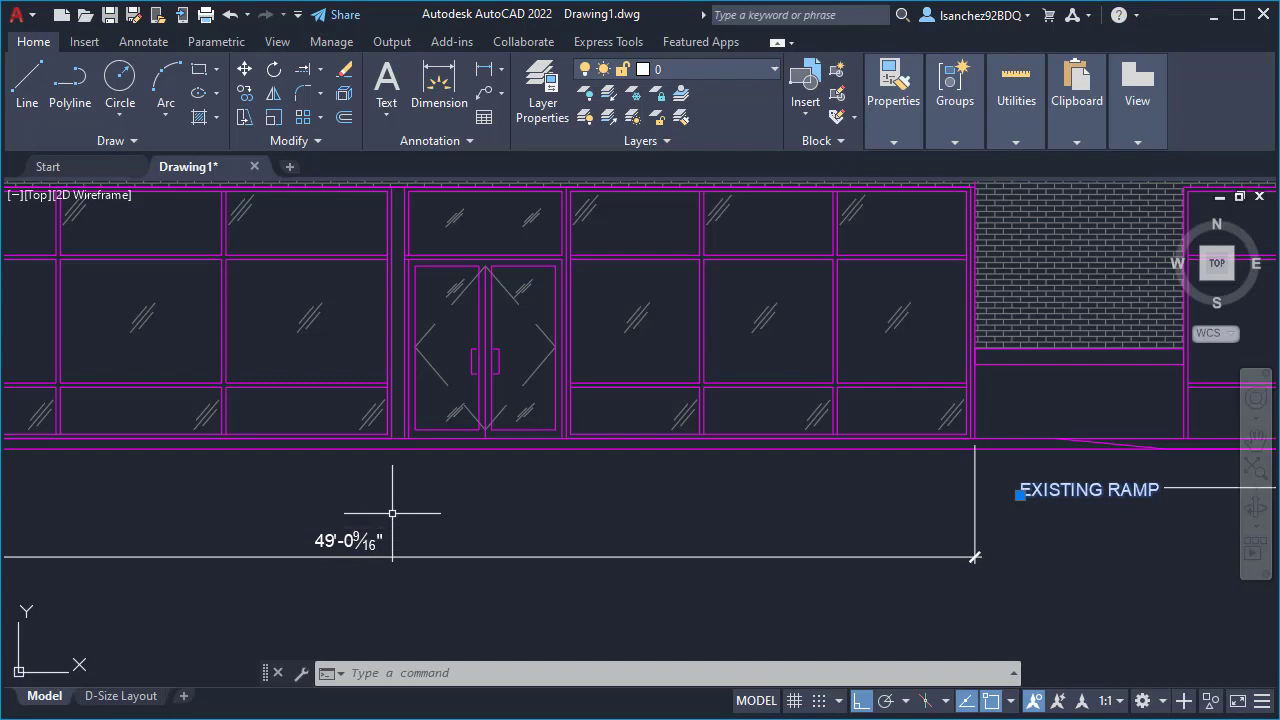
- Undo the explosion of the facade dimension and check by repeated selection that it is one object
click(230, 19)
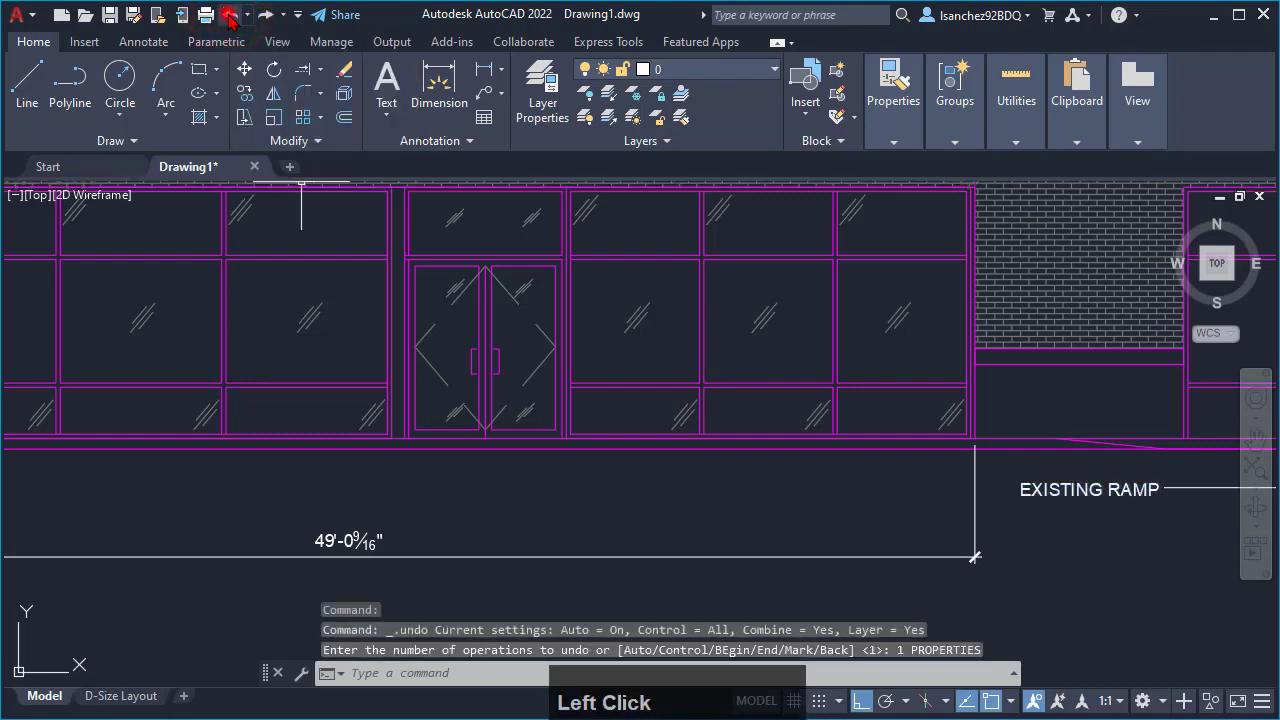
click(229, 18)
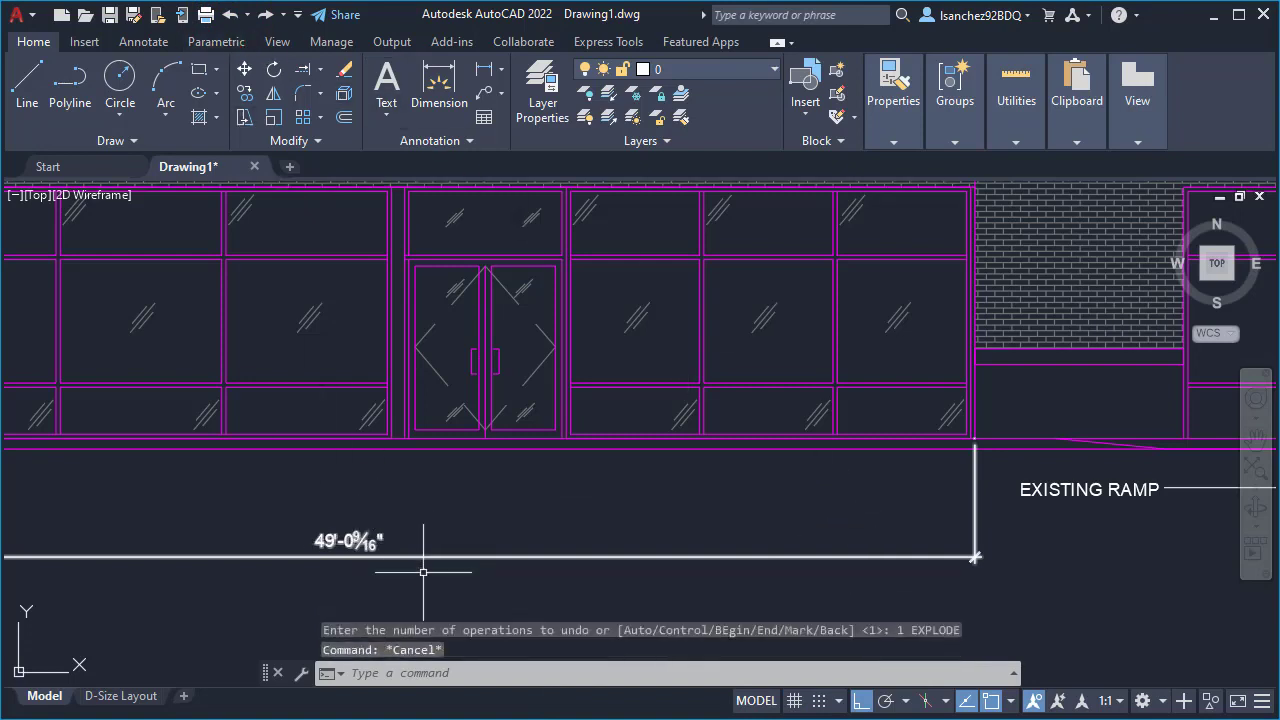
click(423, 530)
click(382, 534)
key(Escape)
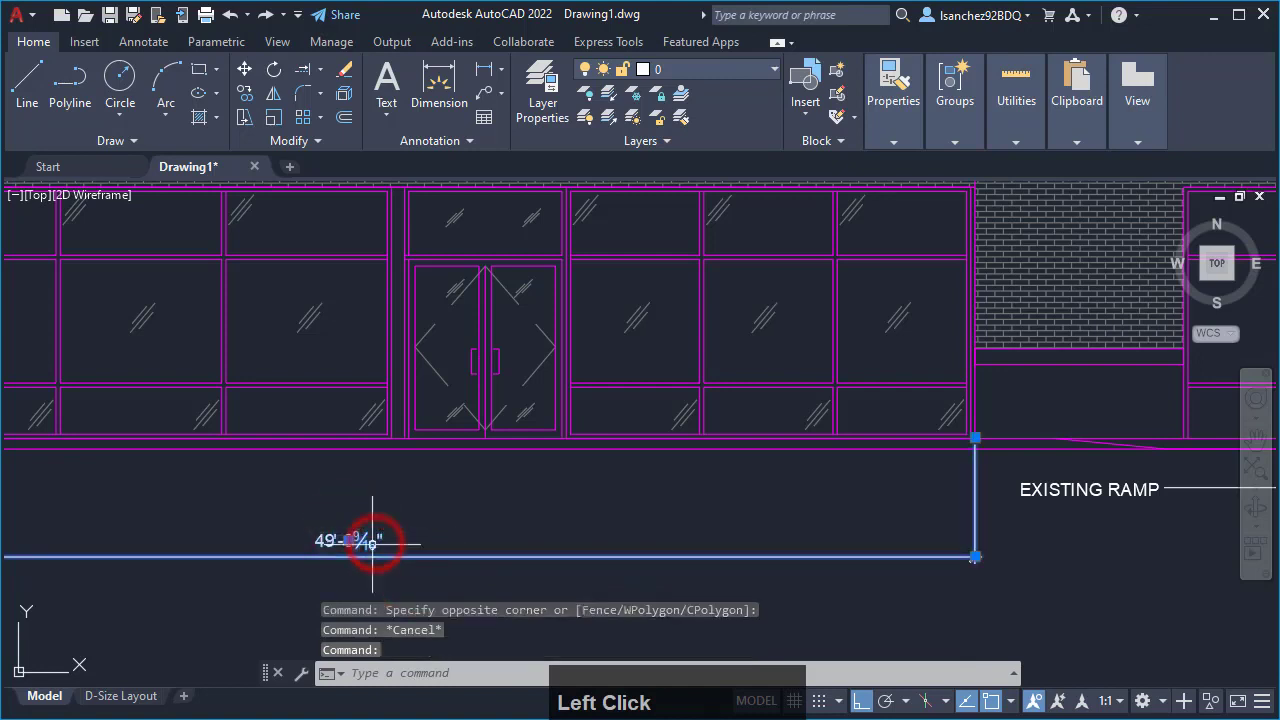
key(Escape)
click(477, 568)
click(346, 517)
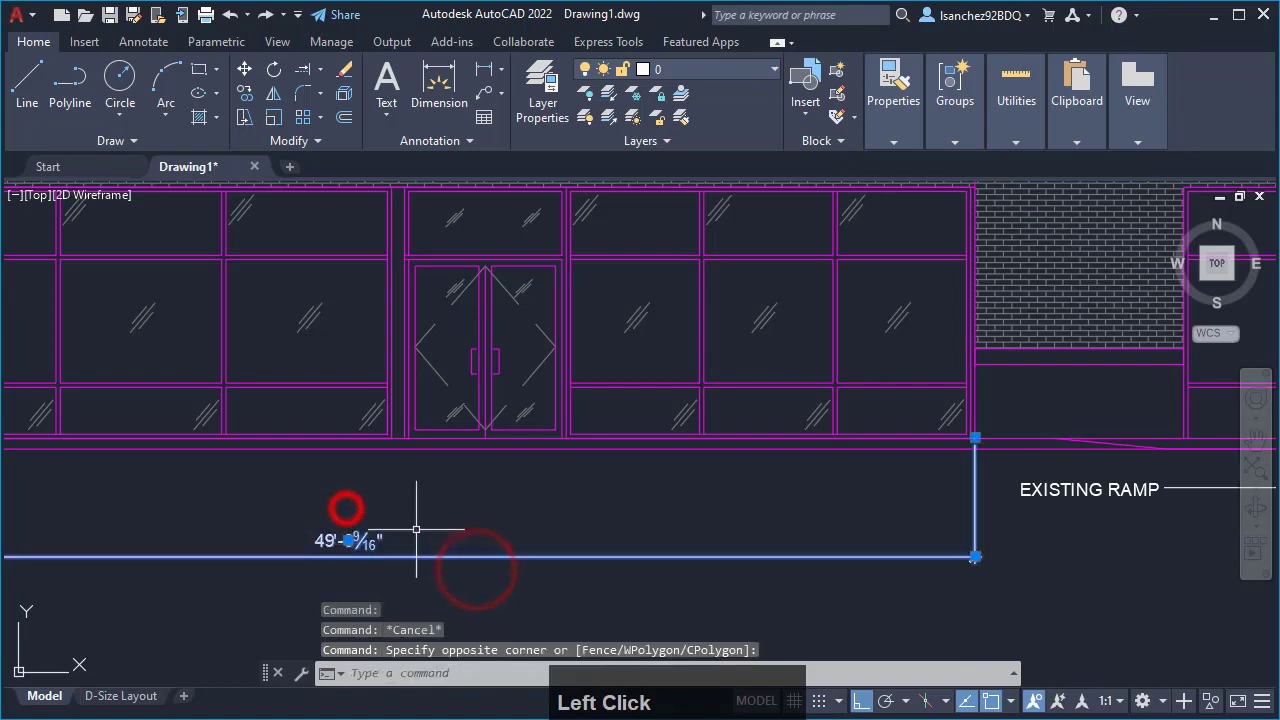
key(Escape)
click(450, 571)
click(351, 522)
key(Escape)
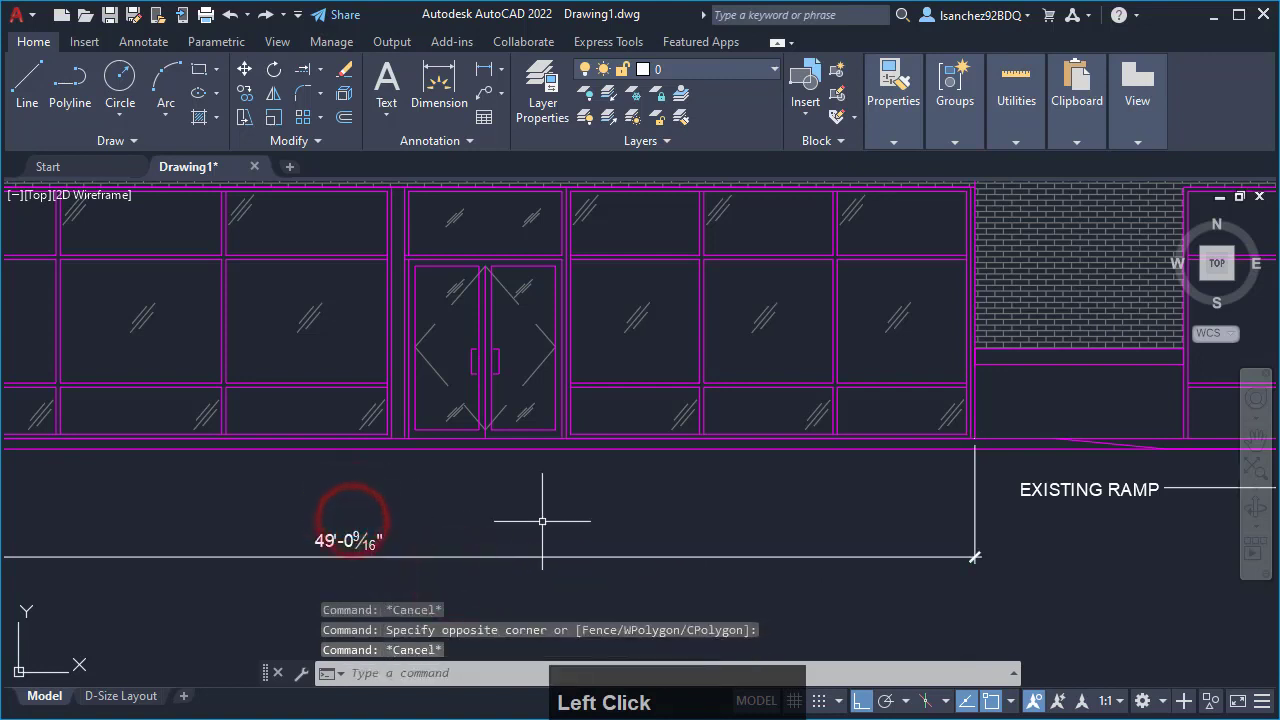
- Check the facade dimension's text against the EXISTING RAMP label, both up close and across the whole elevation
scroll(544, 568, down, 2)
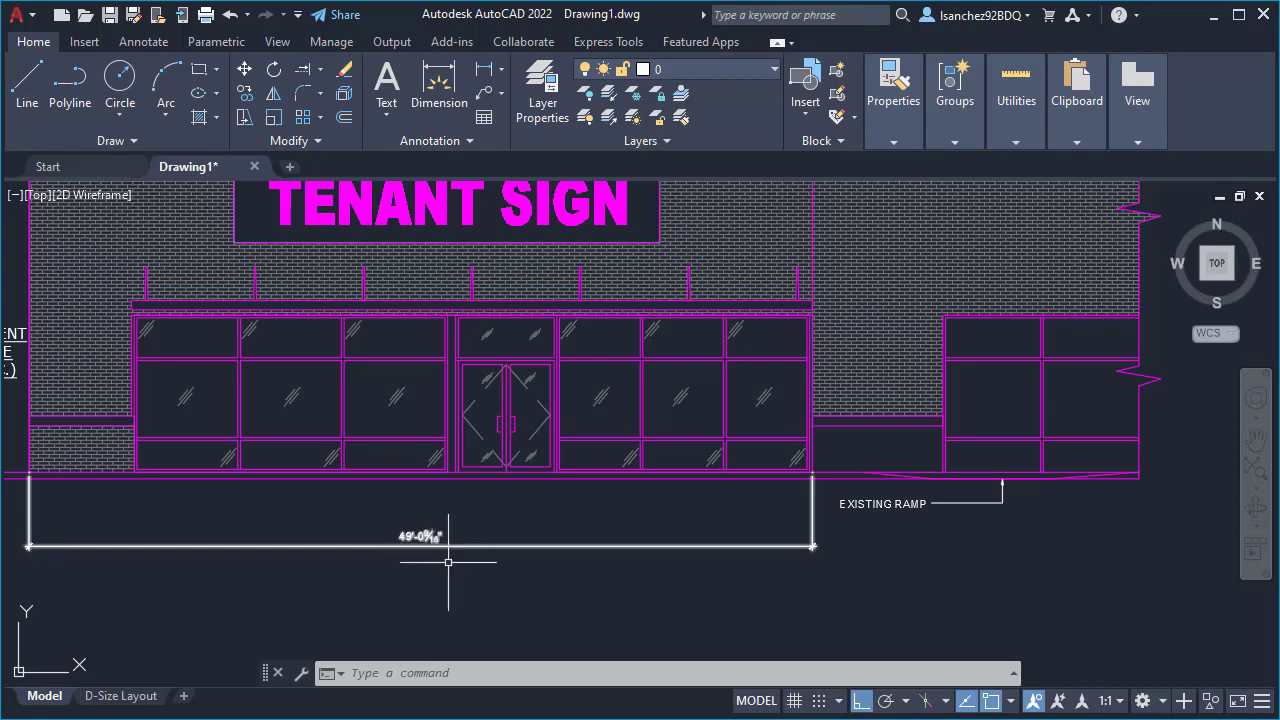
scroll(975, 507, up, 2)
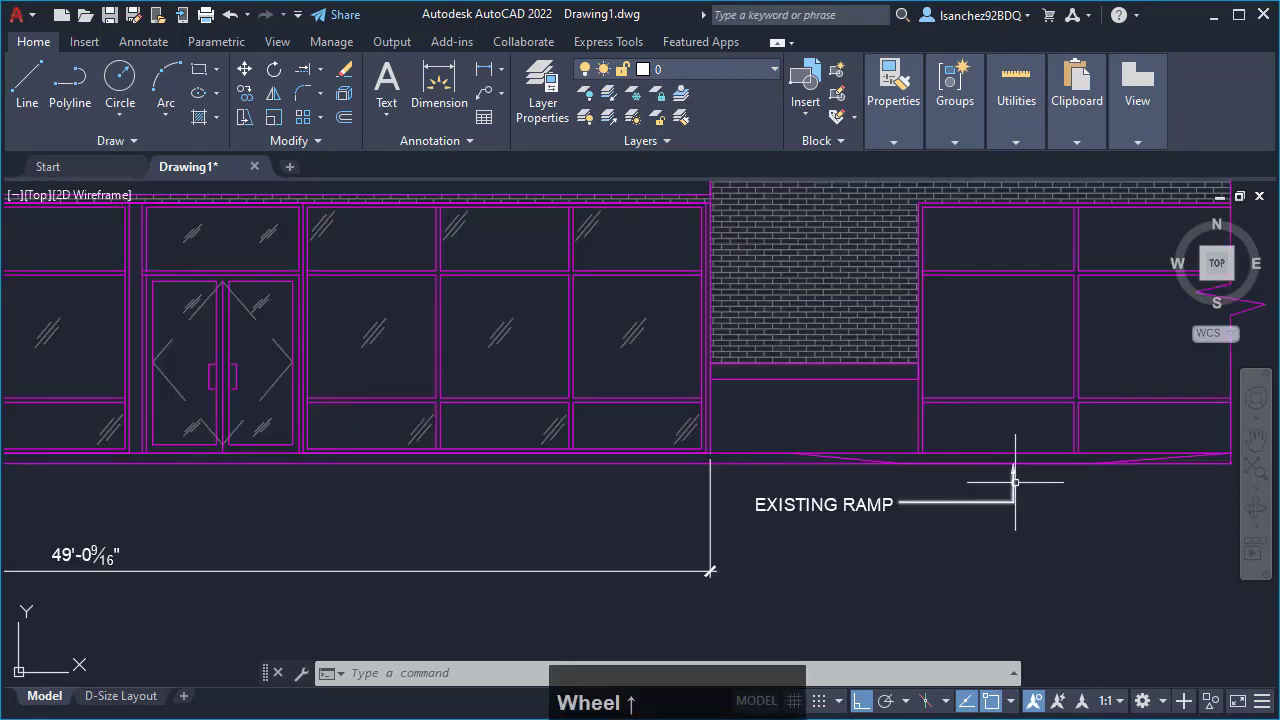
scroll(796, 518, down, 2)
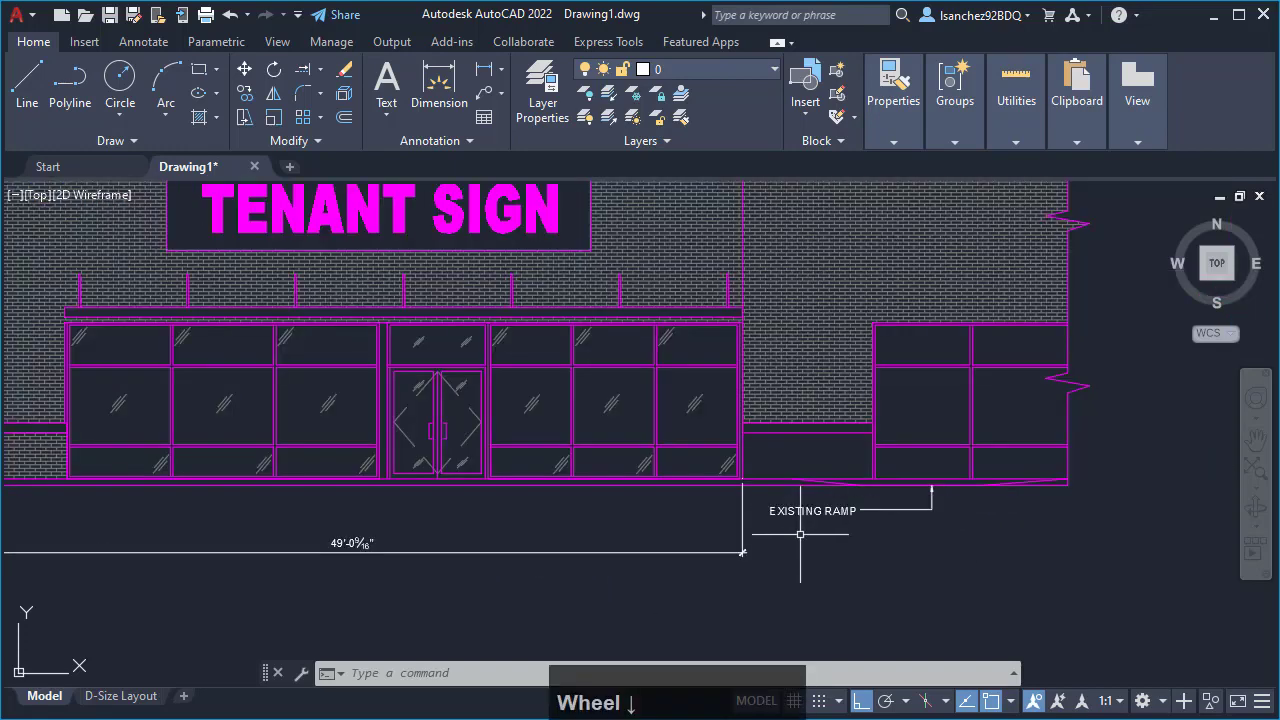
scroll(800, 538, down, 2)
middle_drag(511, 575, 503, 559)
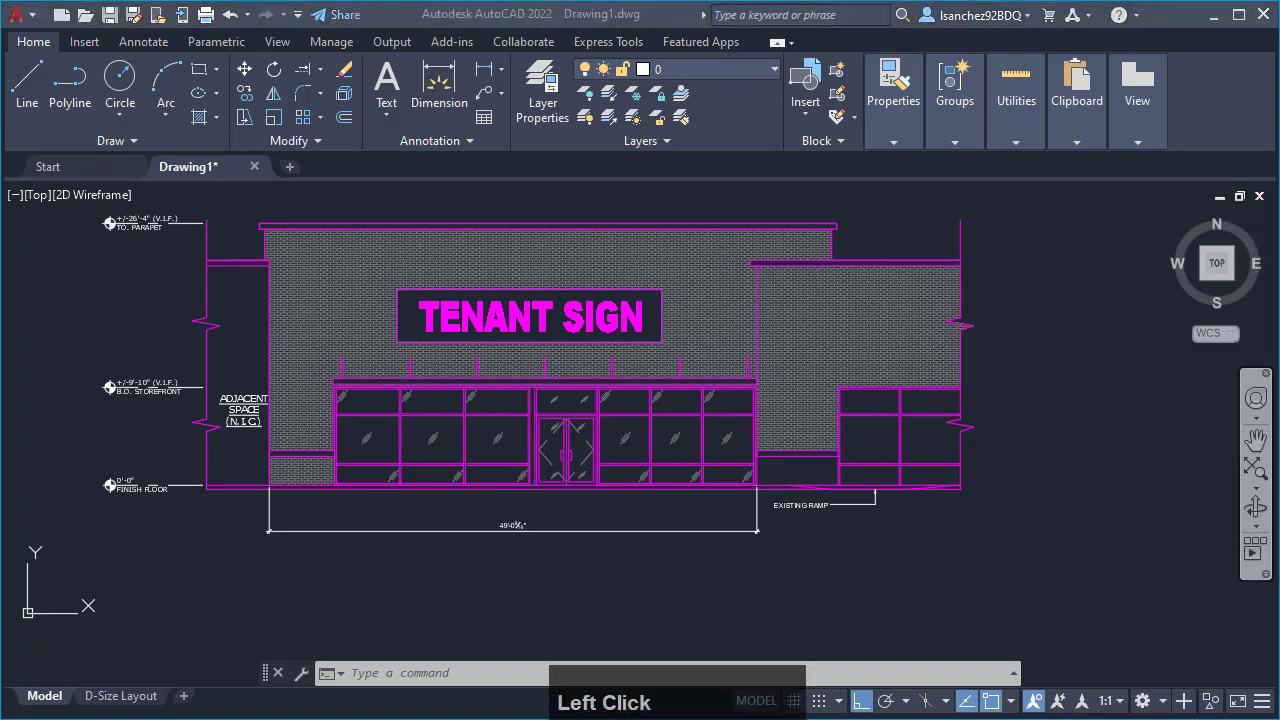
click(862, 596)
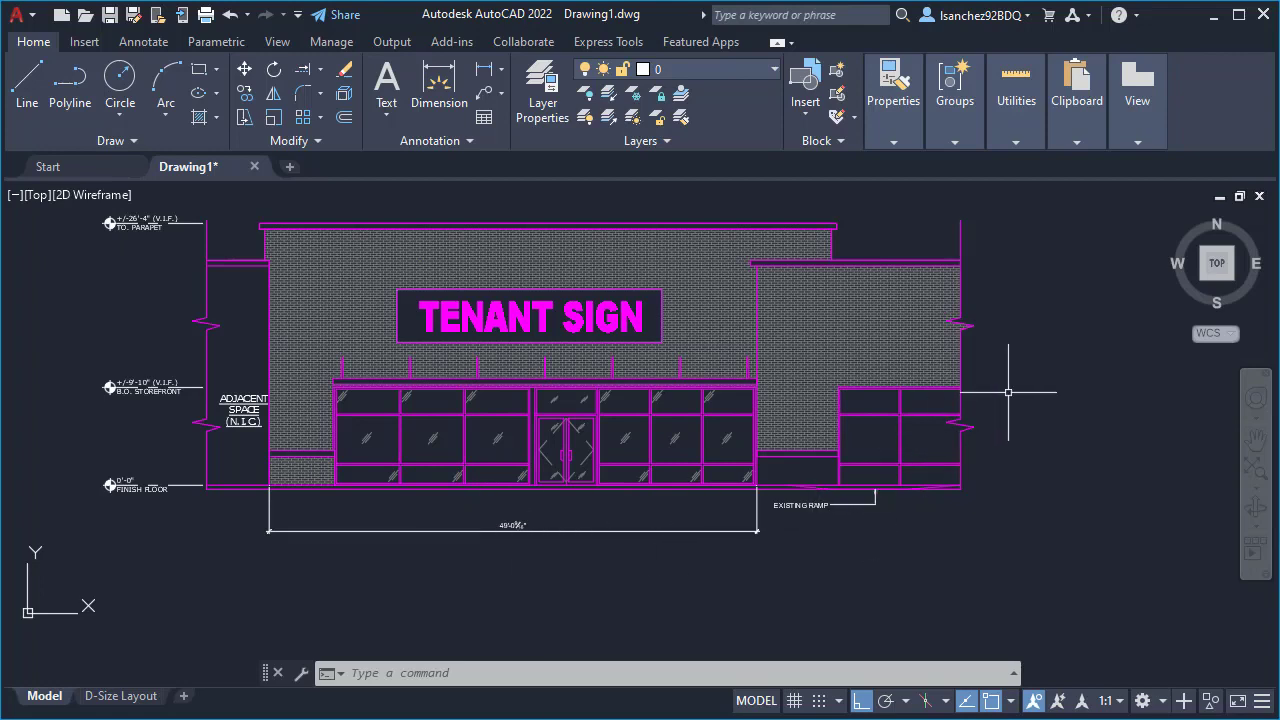
- Look through the drawing's layer list with the whole elevation in view, leaving the current layer as it is
middle_drag(1009, 391, 1023, 411)
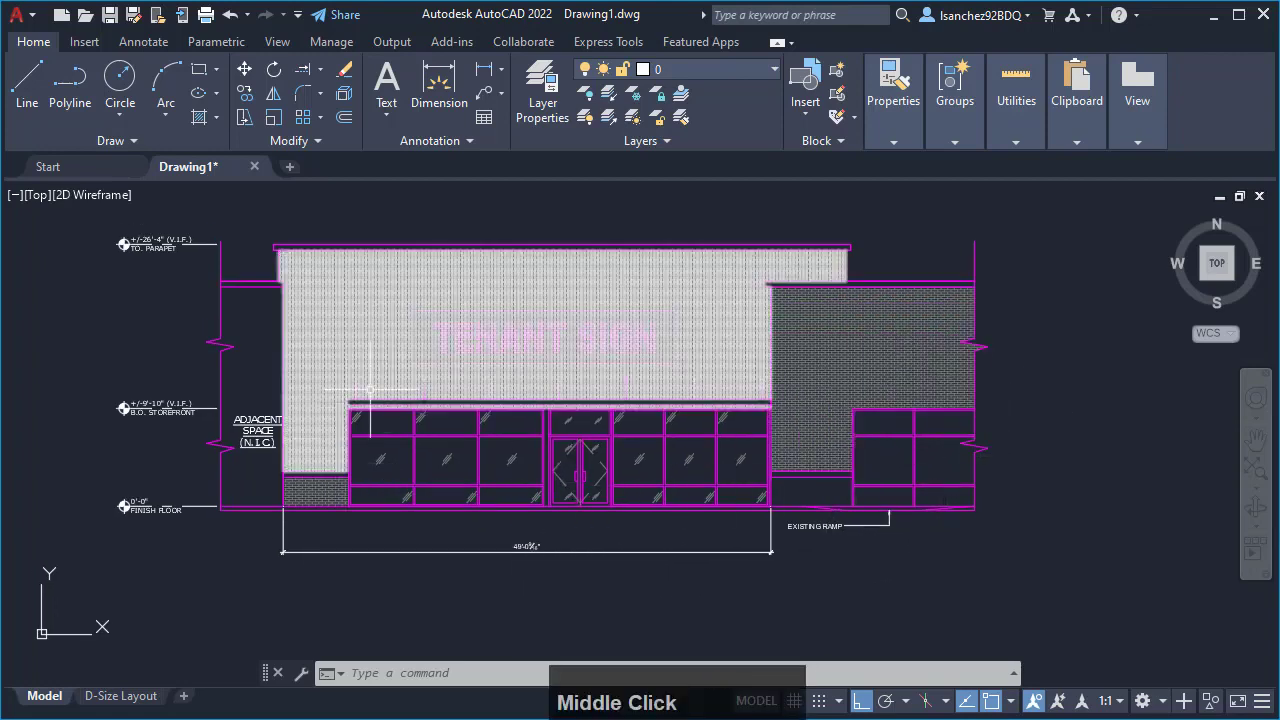
middle_drag(455, 461, 495, 497)
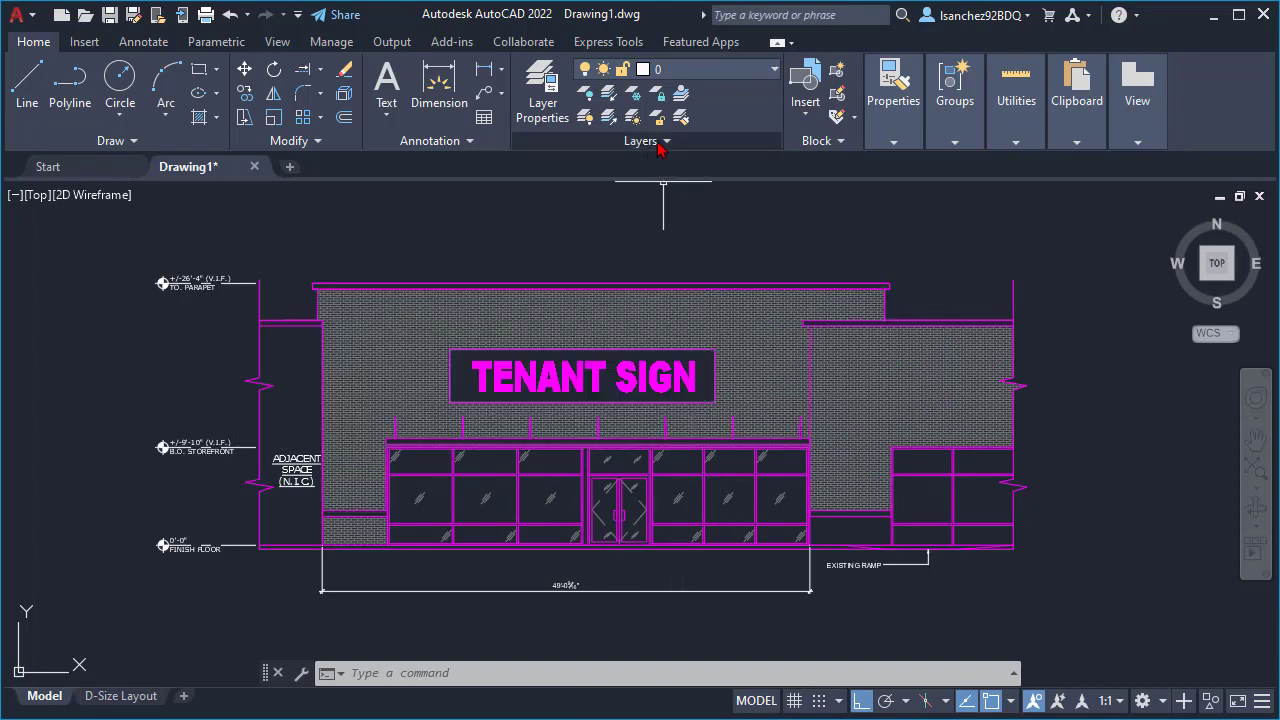
click(698, 80)
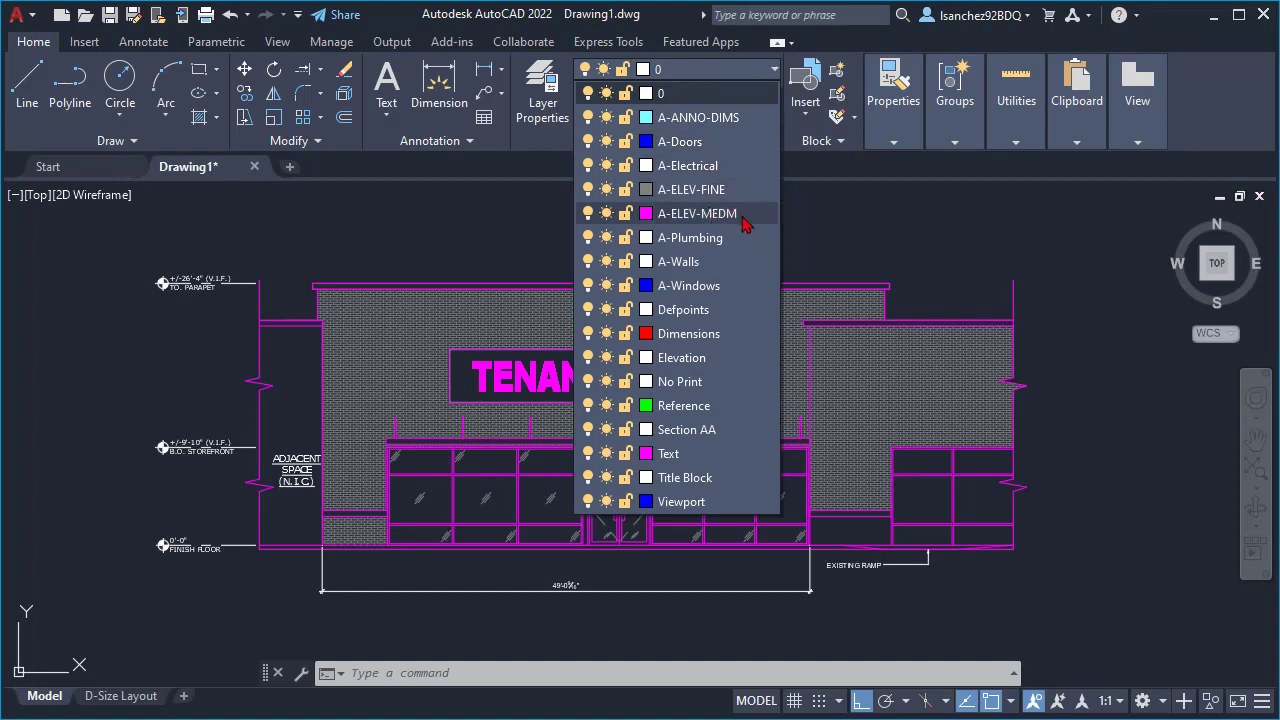
click(931, 248)
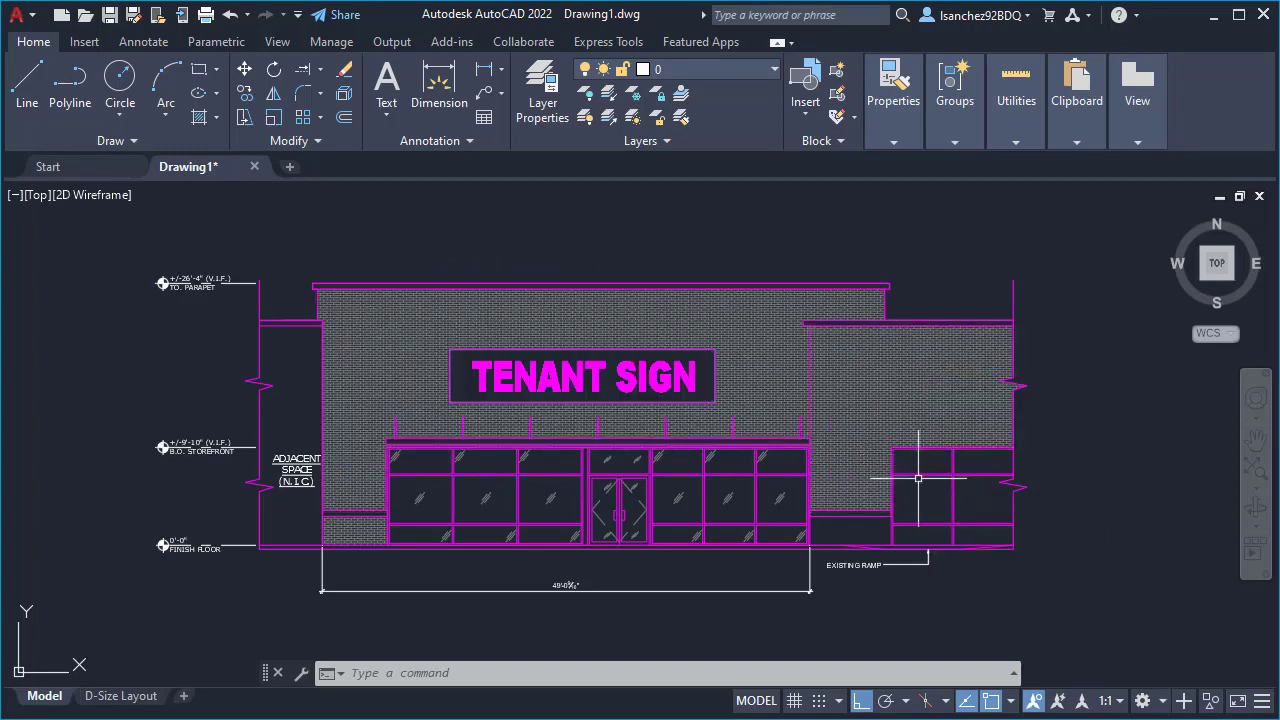
middle_drag(732, 481, 668, 481)
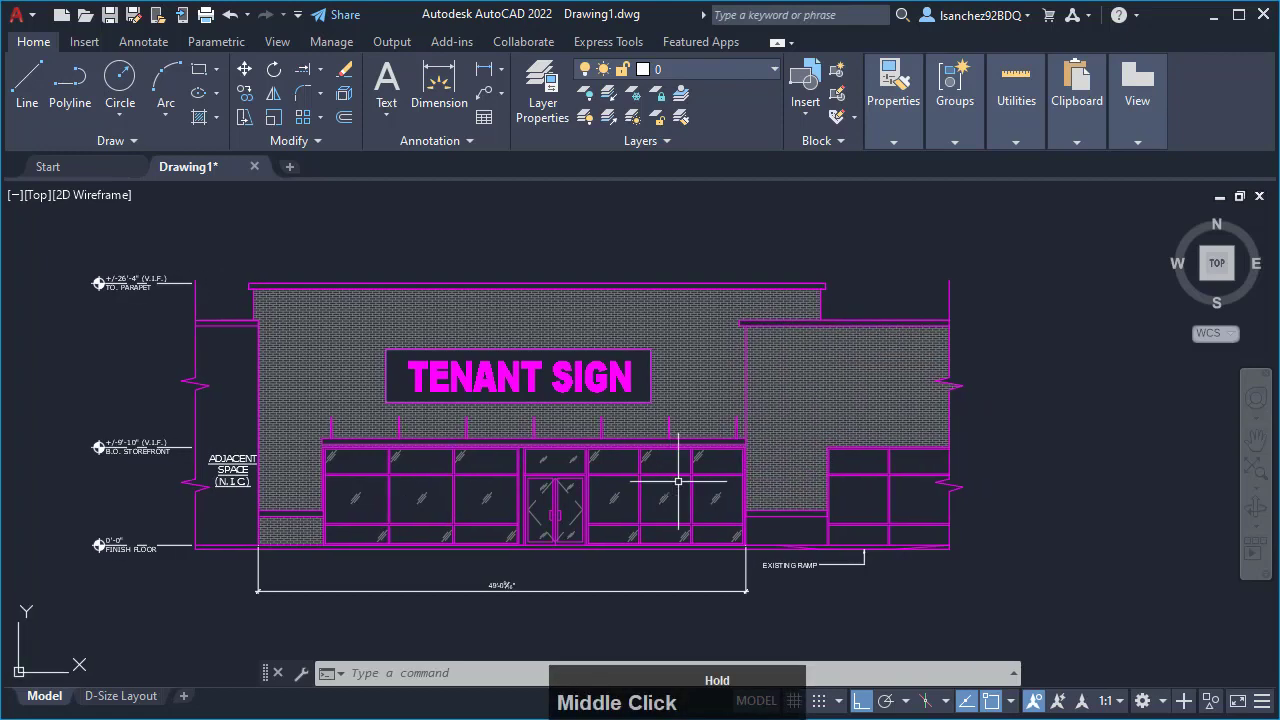
- Check which layers the right-hand storefront's horizontal mullion line and the brick hatch above it are assigned to
click(904, 474)
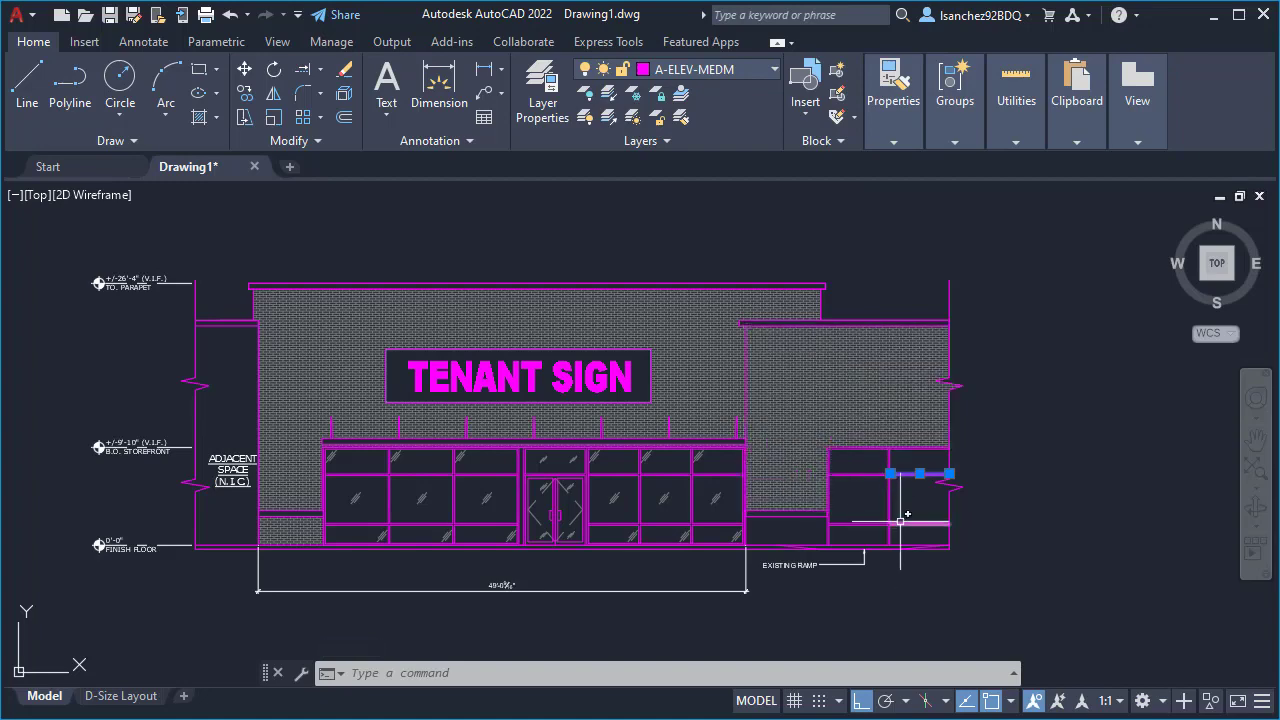
scroll(900, 515, up, 2)
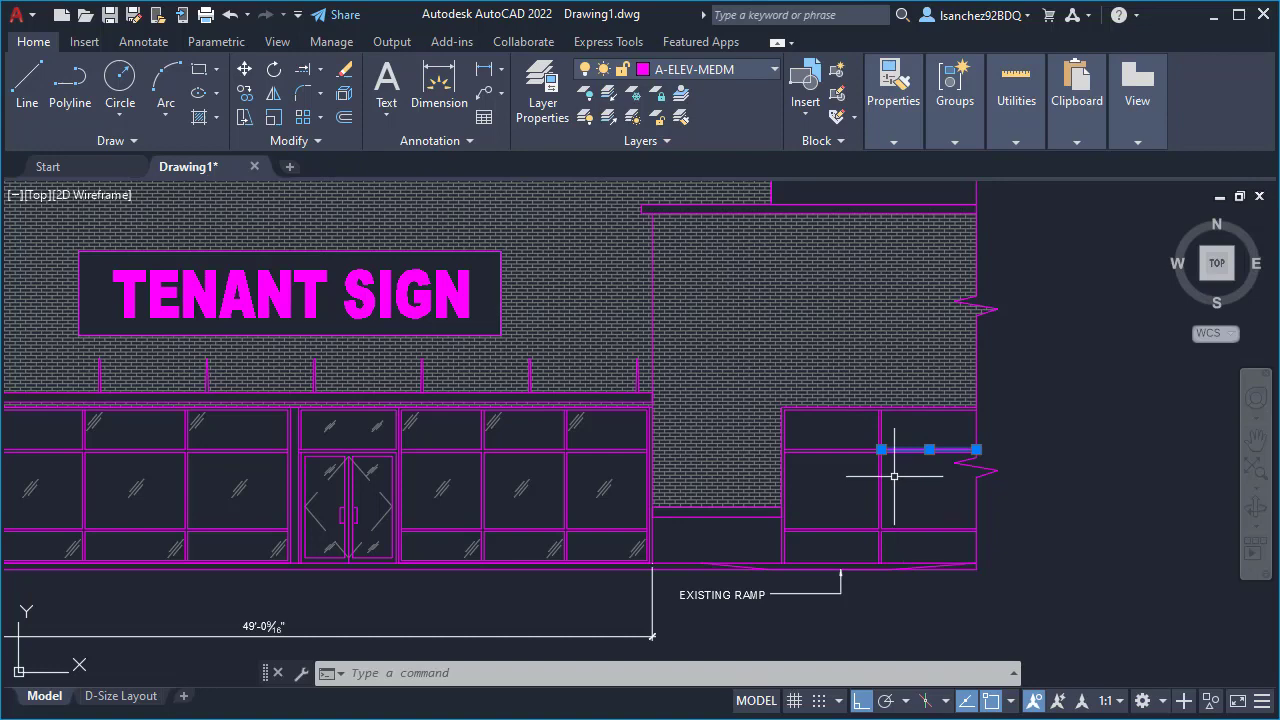
key(Escape)
click(838, 352)
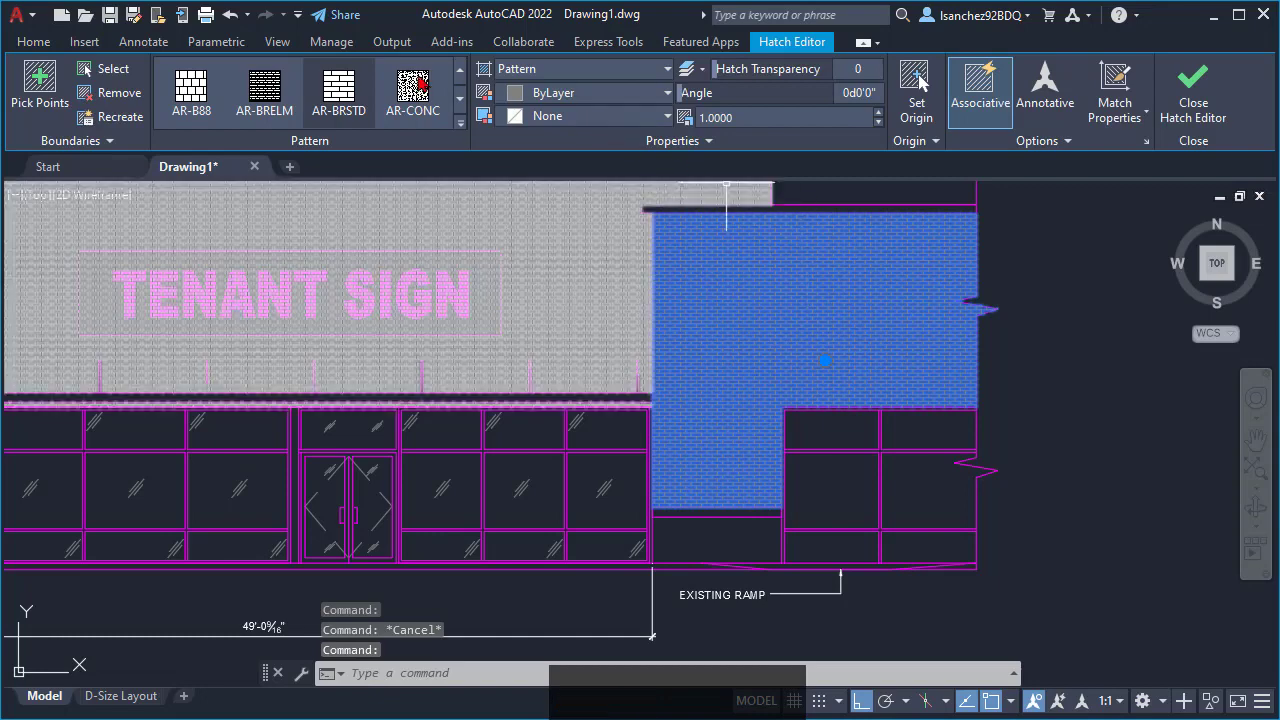
click(33, 41)
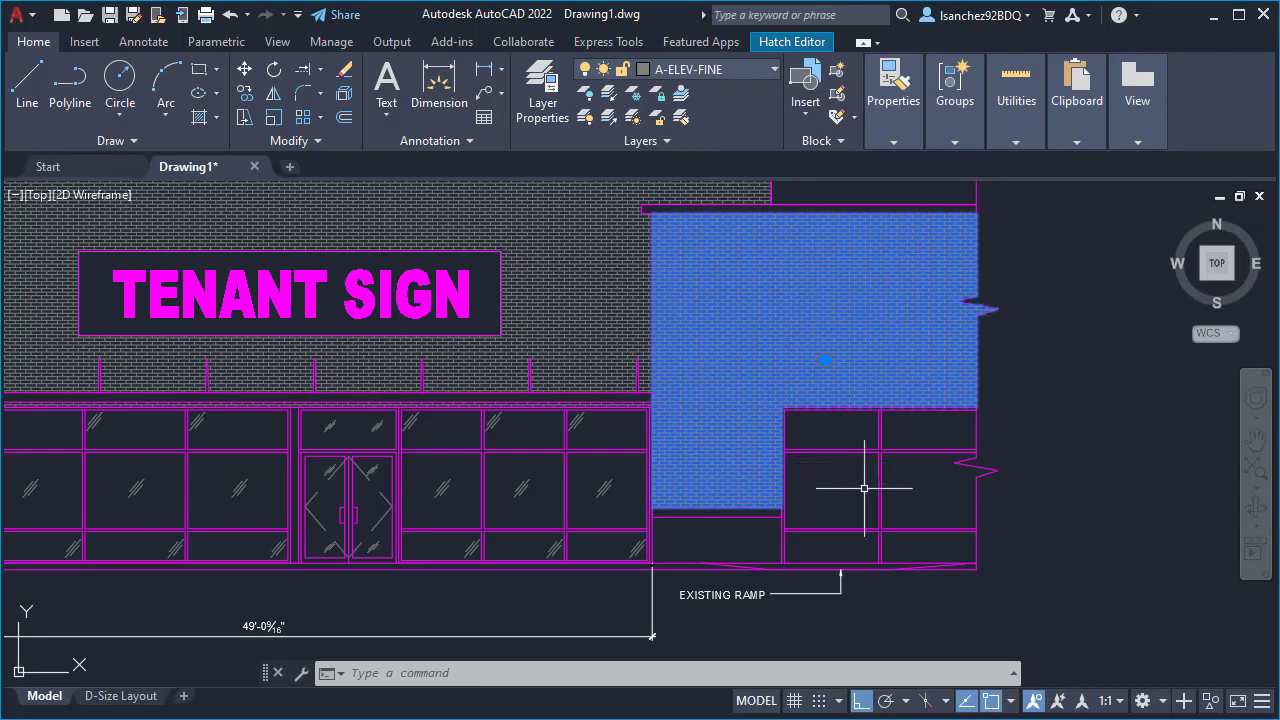
key(Escape)
- Open the Layer Properties Manager and anchor it as a collapsed palette beside the drawing using Anchor Left
middle_drag(874, 457, 906, 492)
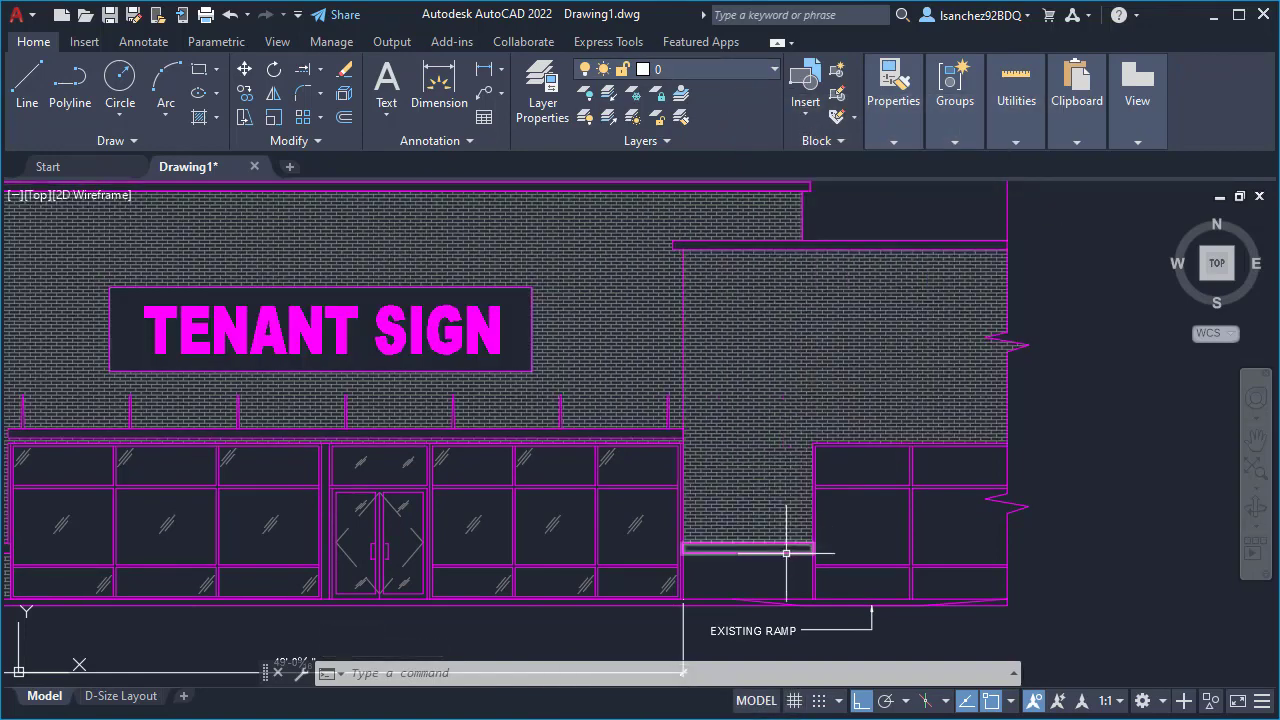
middle_drag(614, 549, 690, 563)
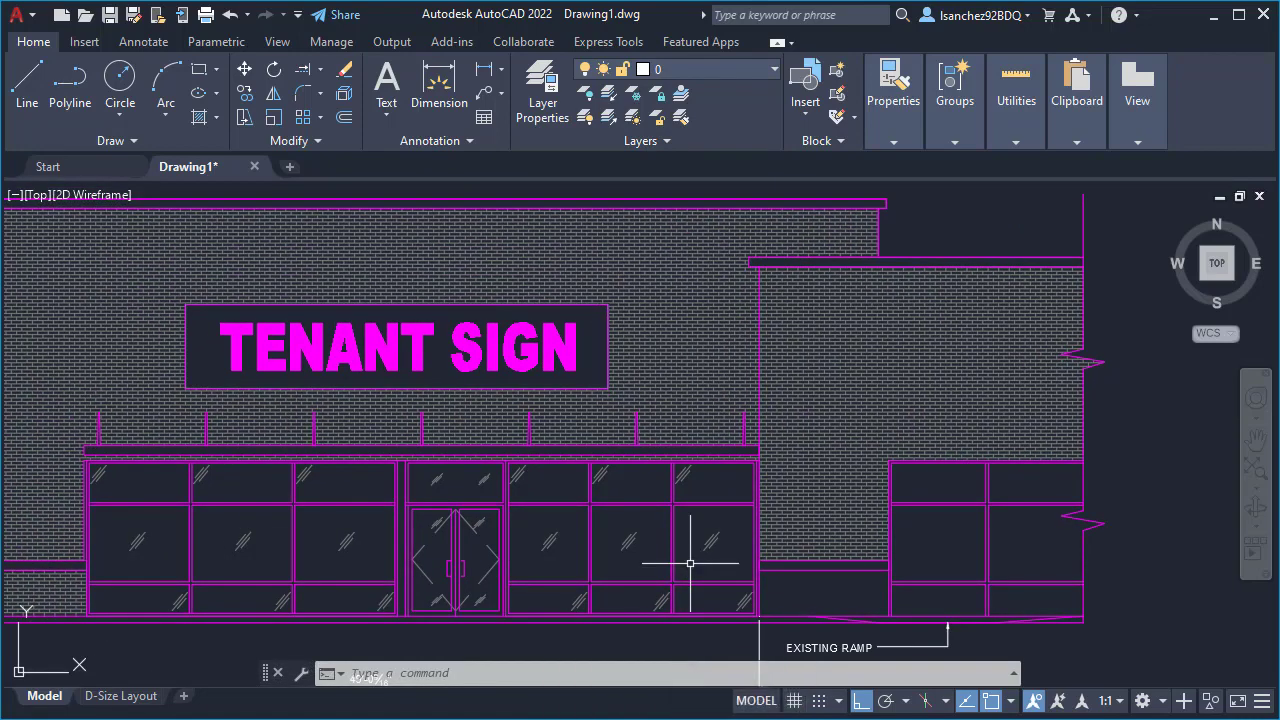
middle_drag(443, 553, 564, 580)
scroll(562, 580, down, 2)
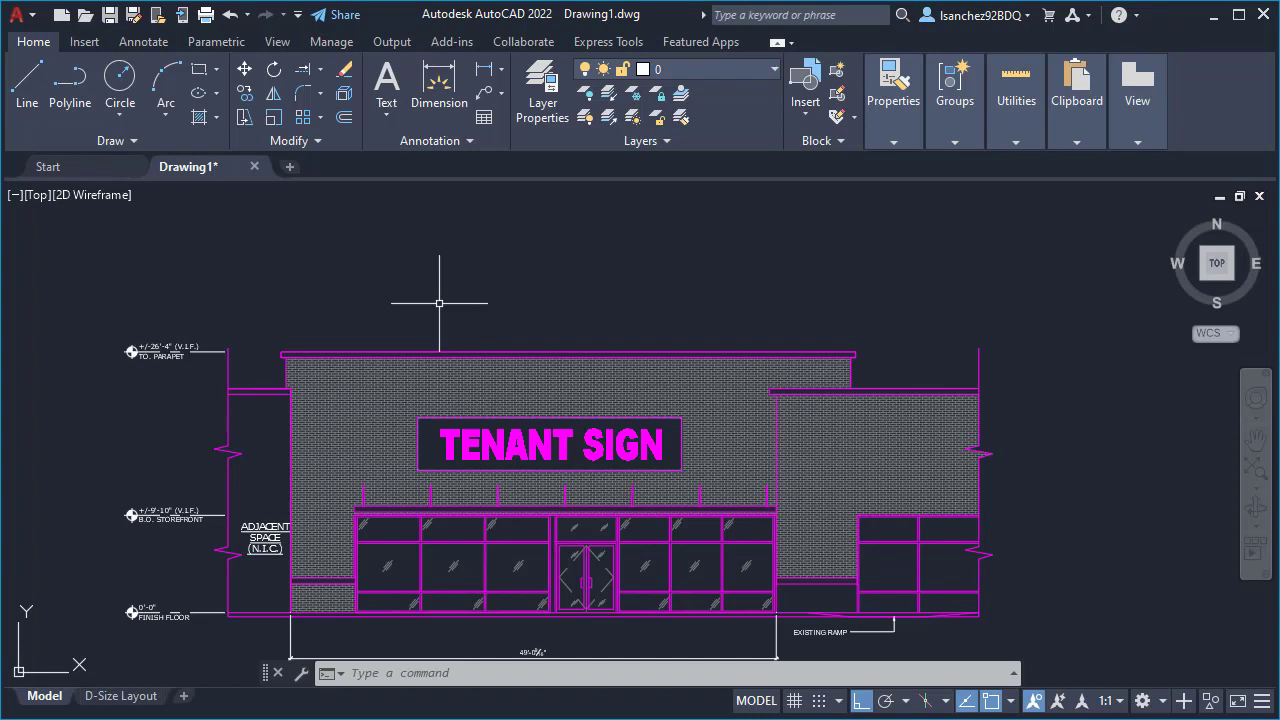
text(LA)
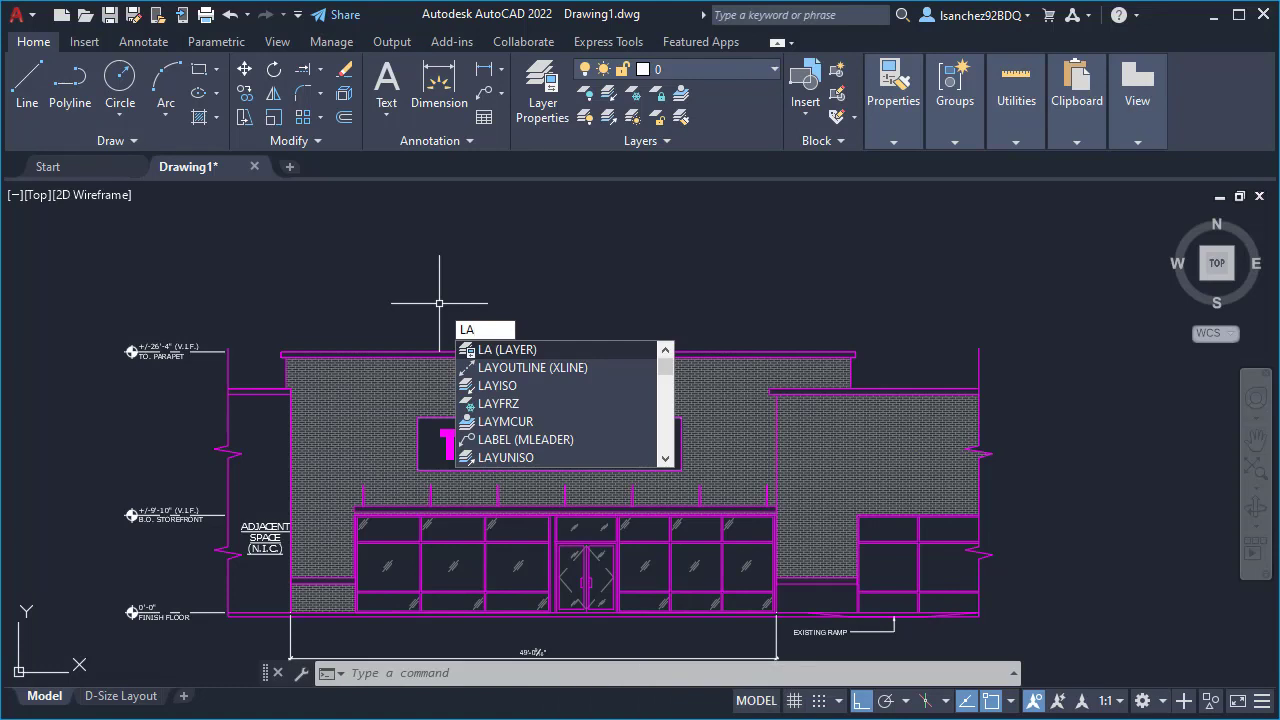
key(Return)
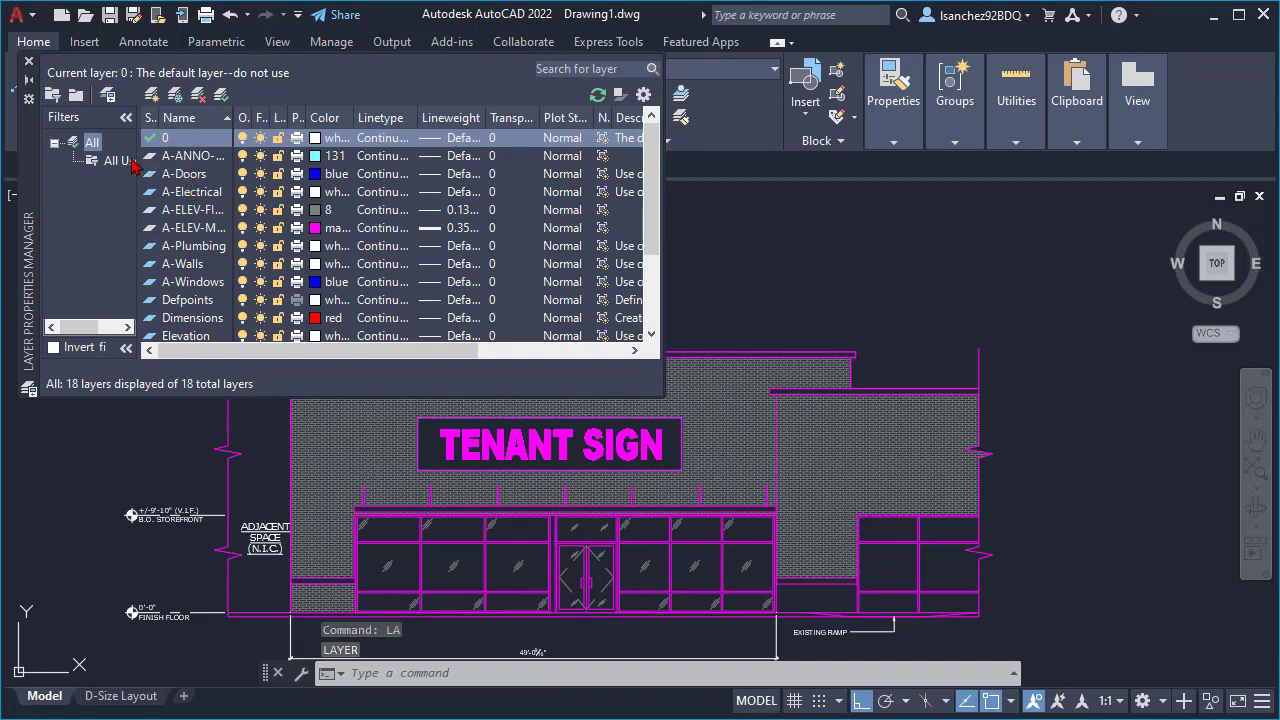
drag(30, 134, 385, 357)
right_click(384, 355)
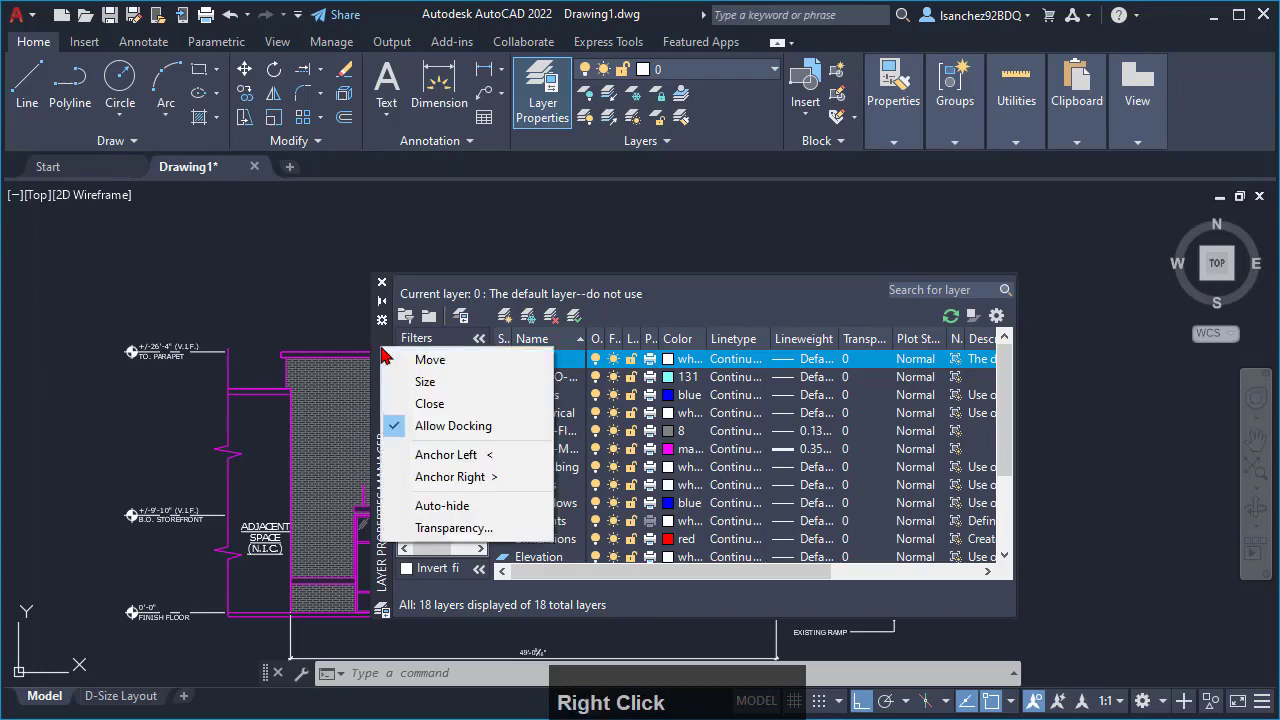
click(435, 456)
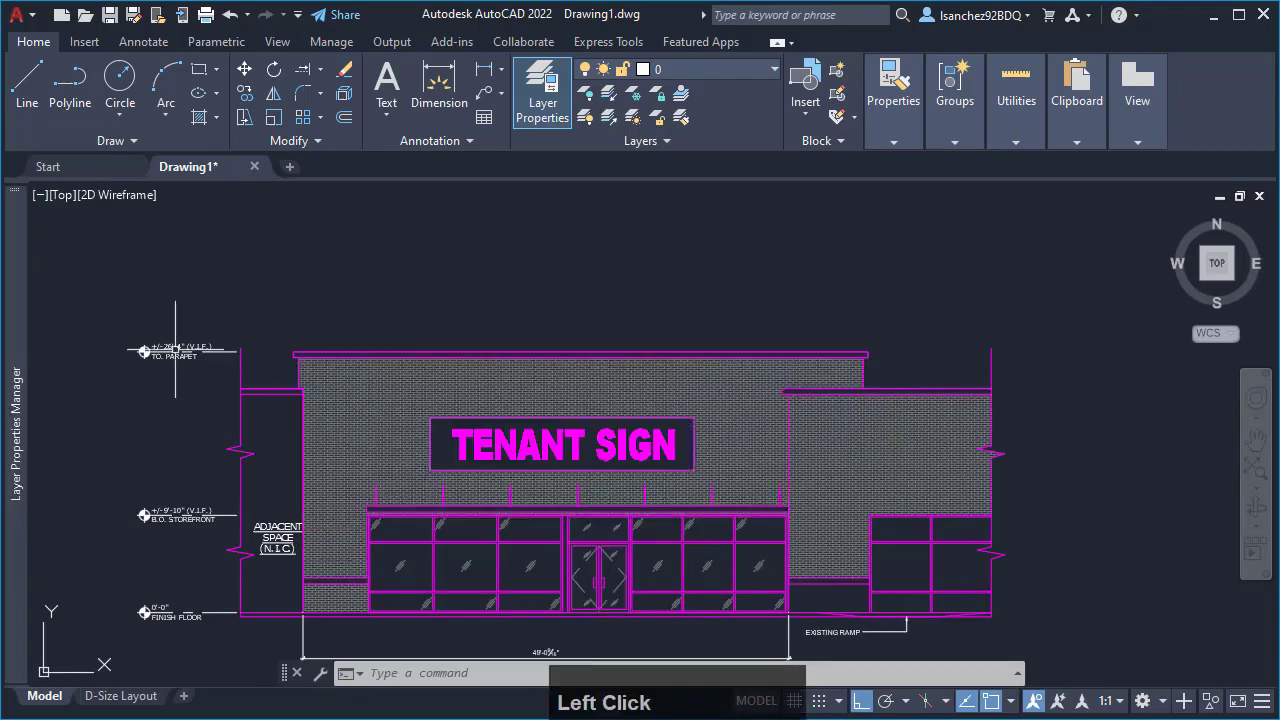
- Expand the anchored Layer Properties Manager and widen its Name column enough to read the full layer names
mouse_move(16, 320)
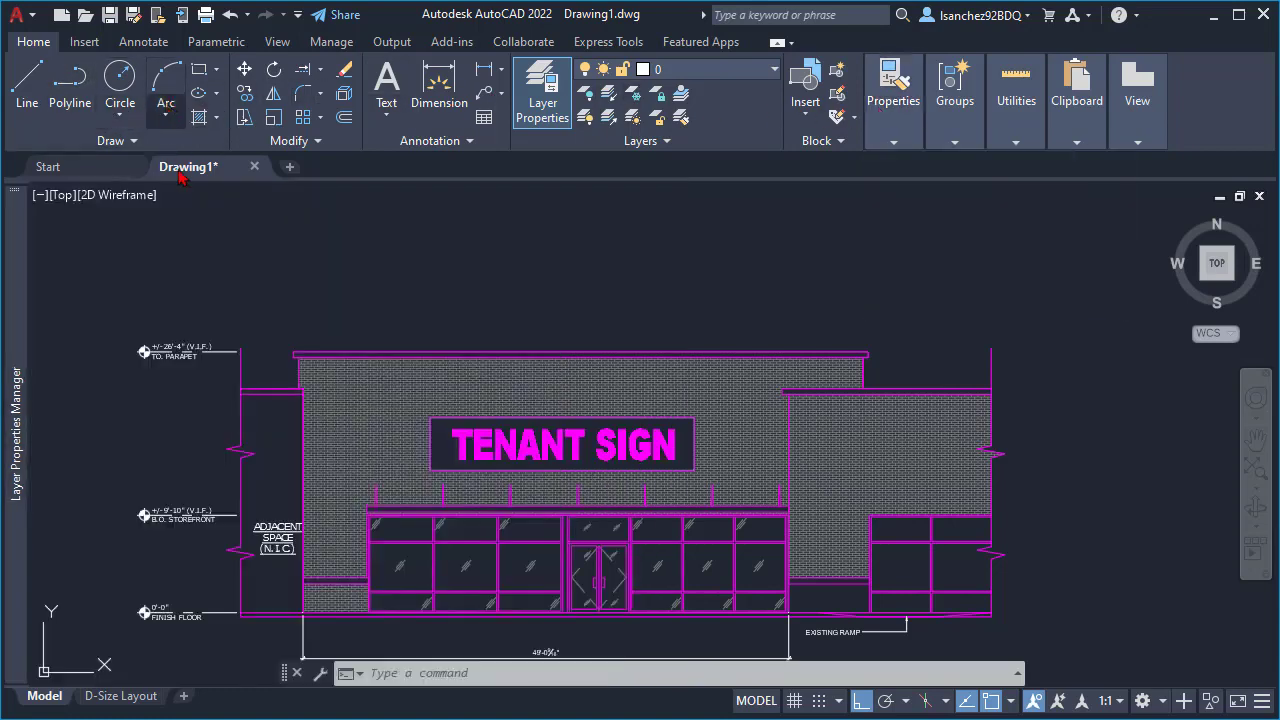
mouse_move(24, 390)
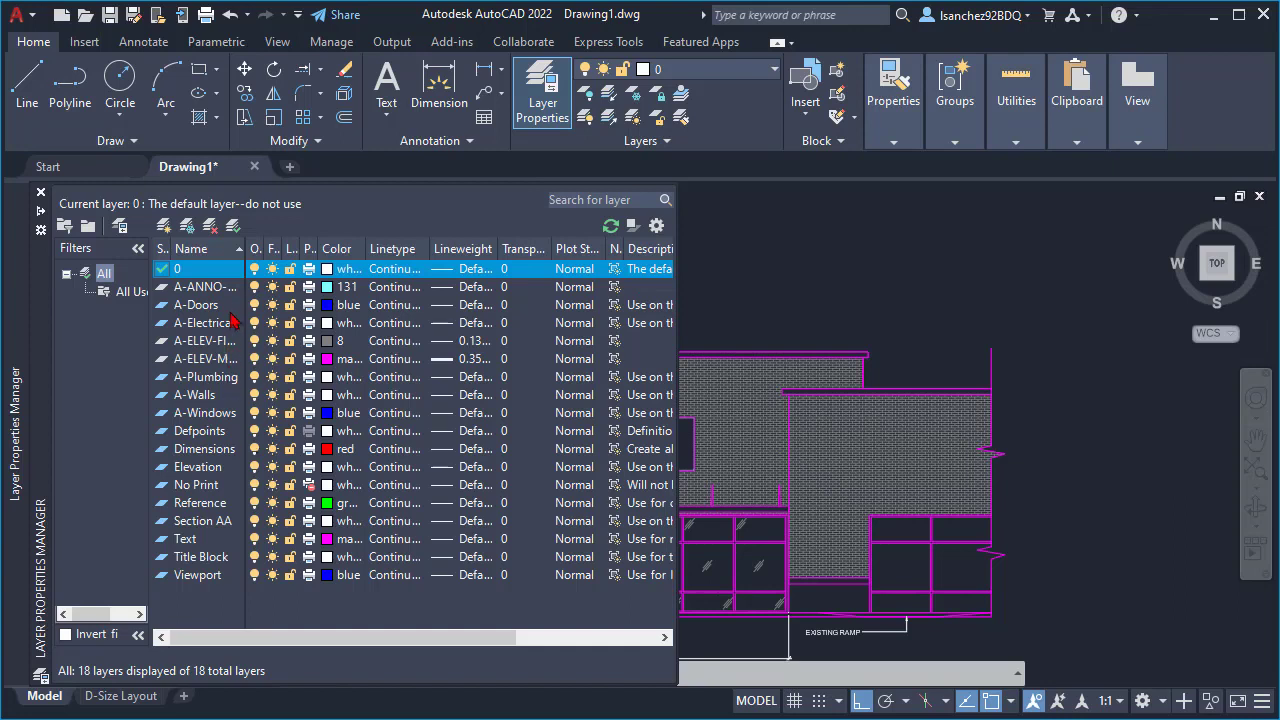
drag(245, 248, 270, 248)
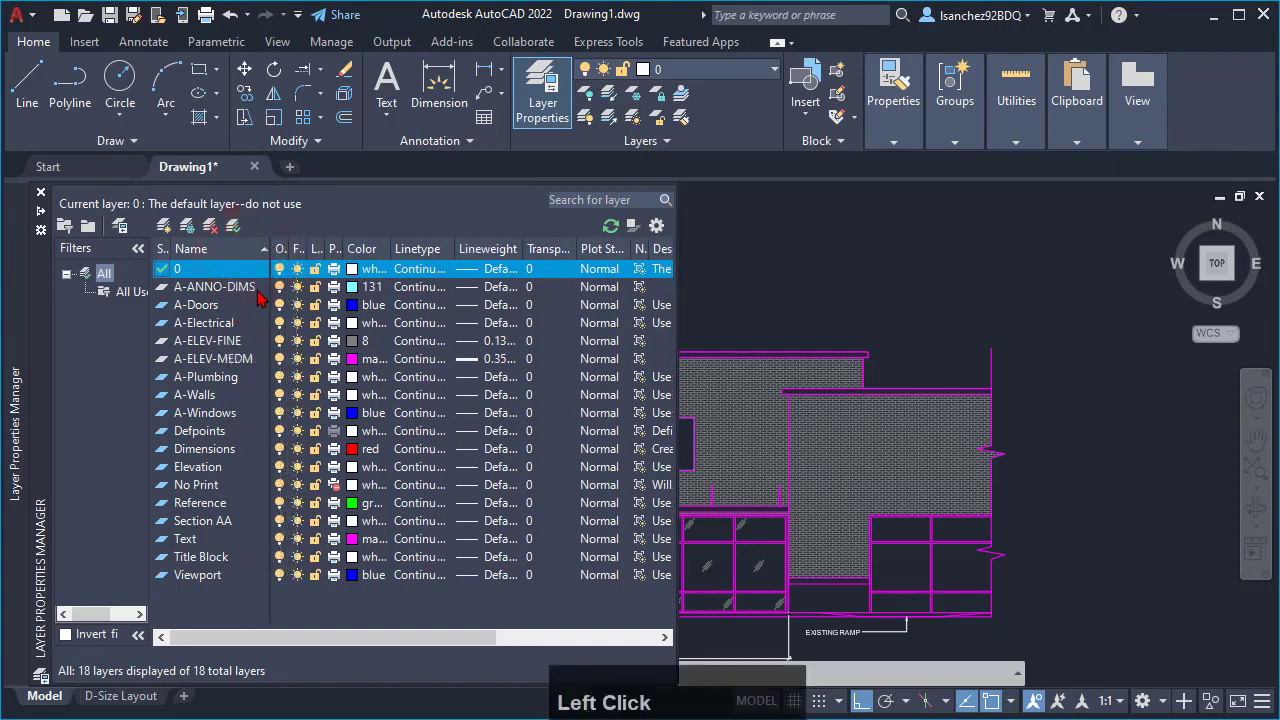
- Review the lineweight options available for the A-ELEV-MEDM layer
click(188, 362)
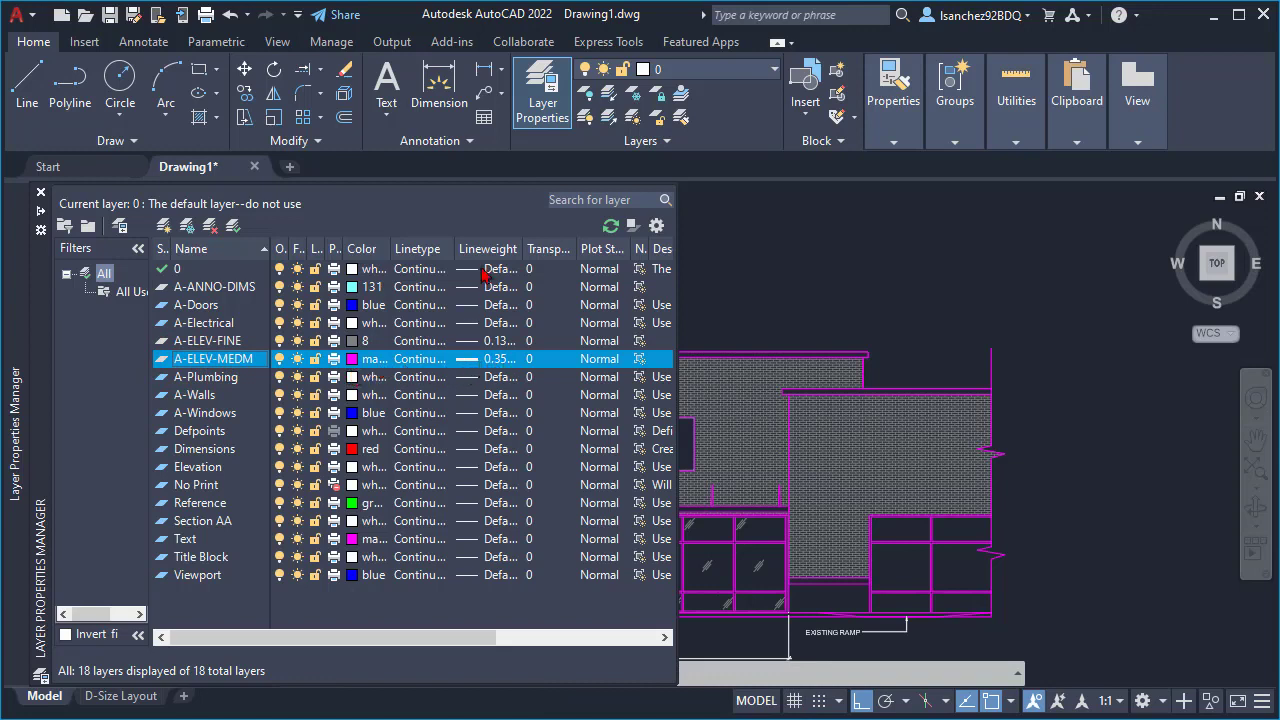
click(496, 362)
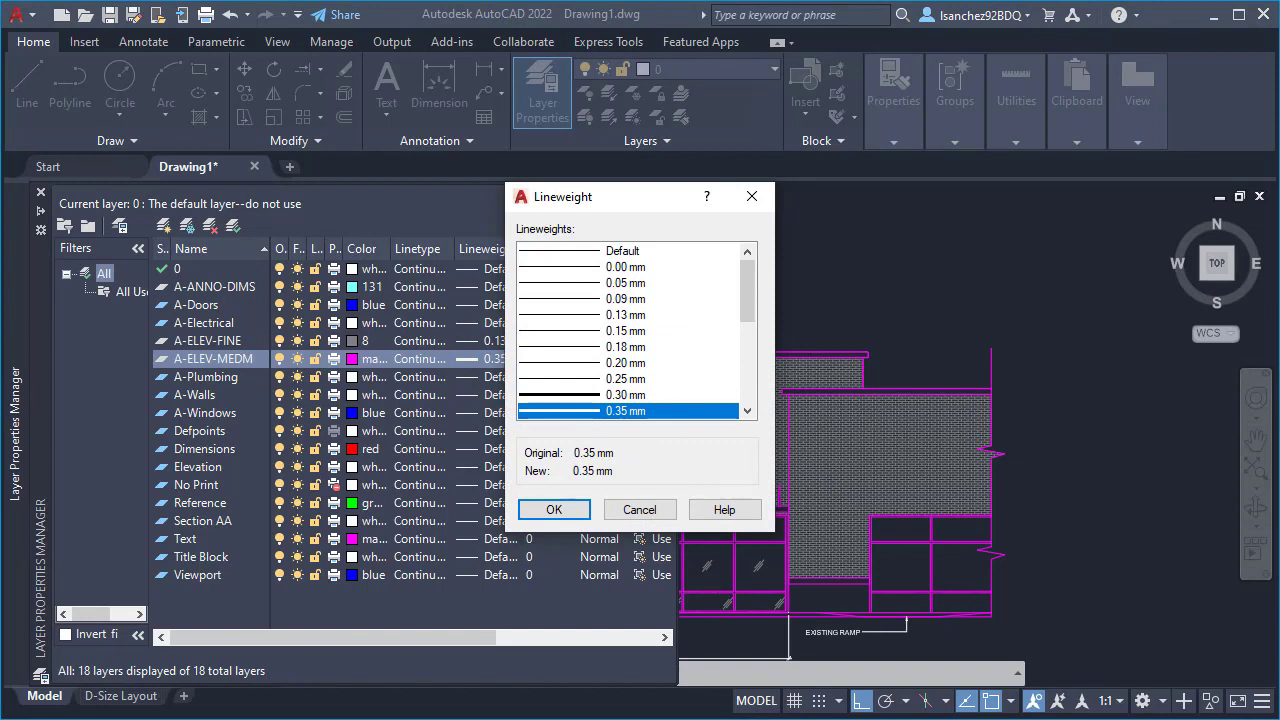
click(554, 509)
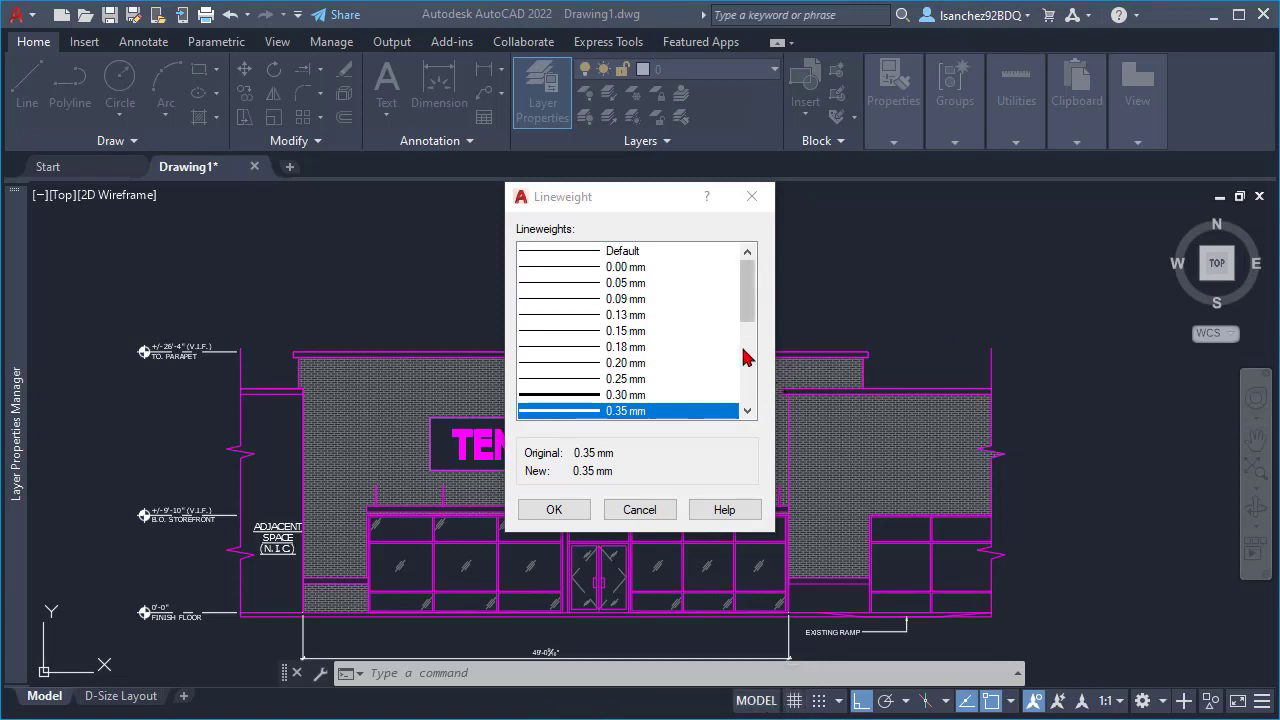
mouse_move(749, 310)
mouse_down()
mouse_move(748, 328)
mouse_move(748, 308)
mouse_up()
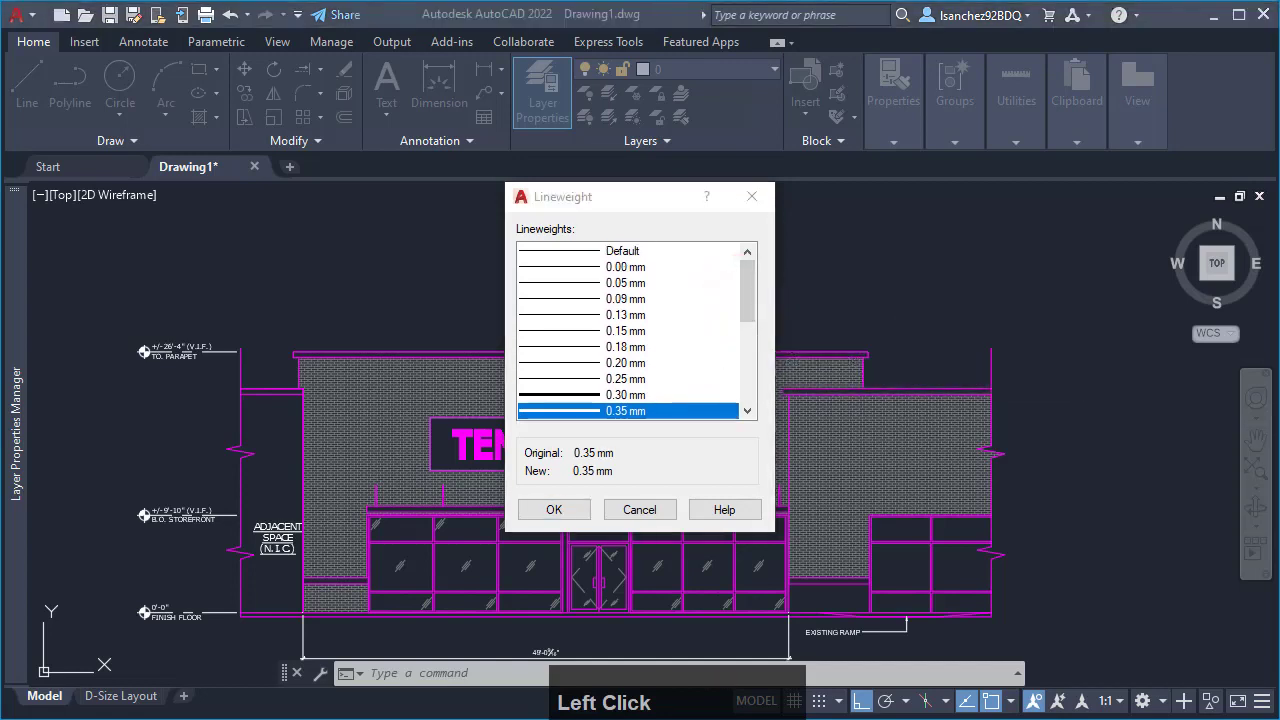
scroll(636, 330, up, 2)
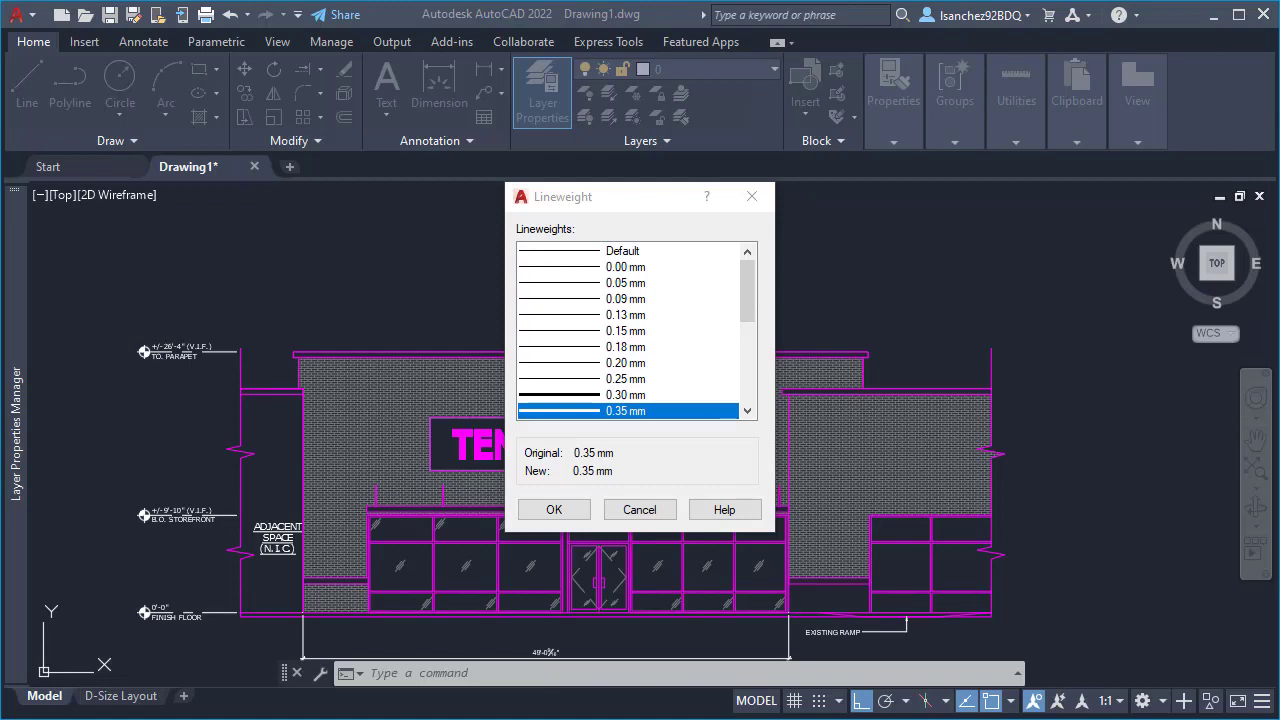
- Read the table of contents of the AIA CAD Layer Guidelines PDF in the browser, and cancel the Lineweight dialog on returning to AutoCAD
drag(1279, 328, 339, 73)
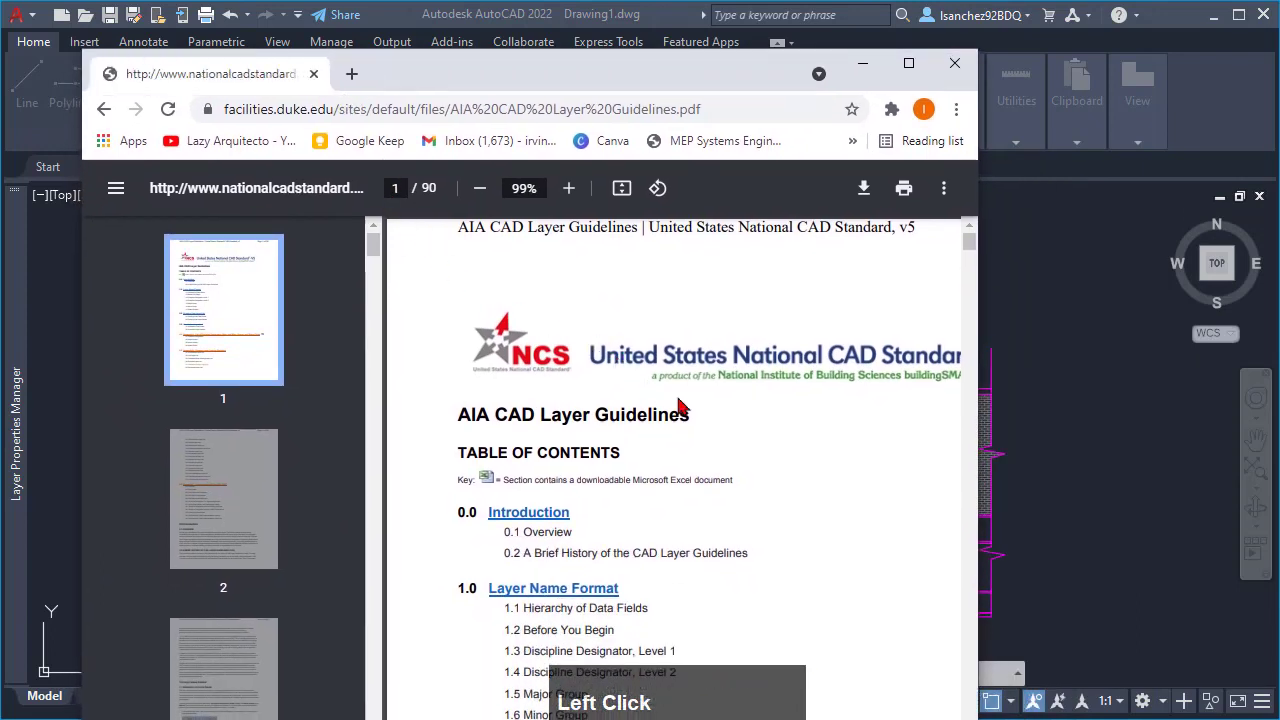
scroll(680, 410, up, 2)
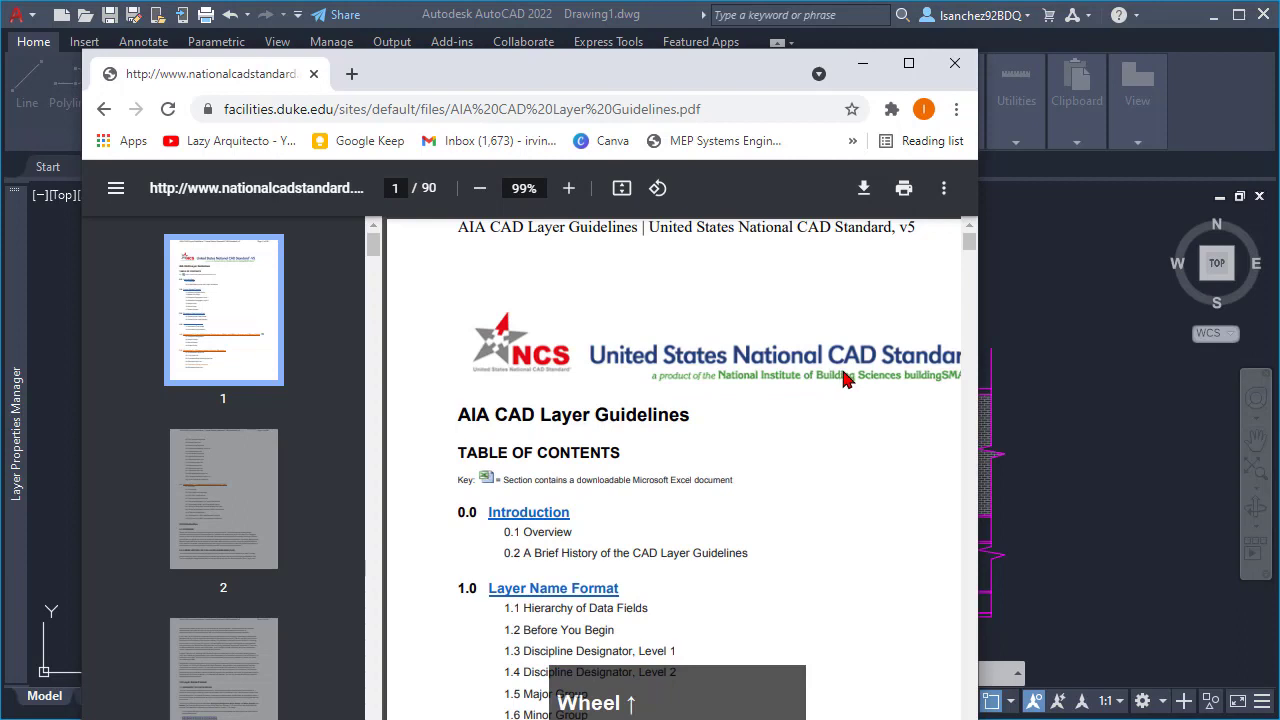
drag(980, 374, 1078, 366)
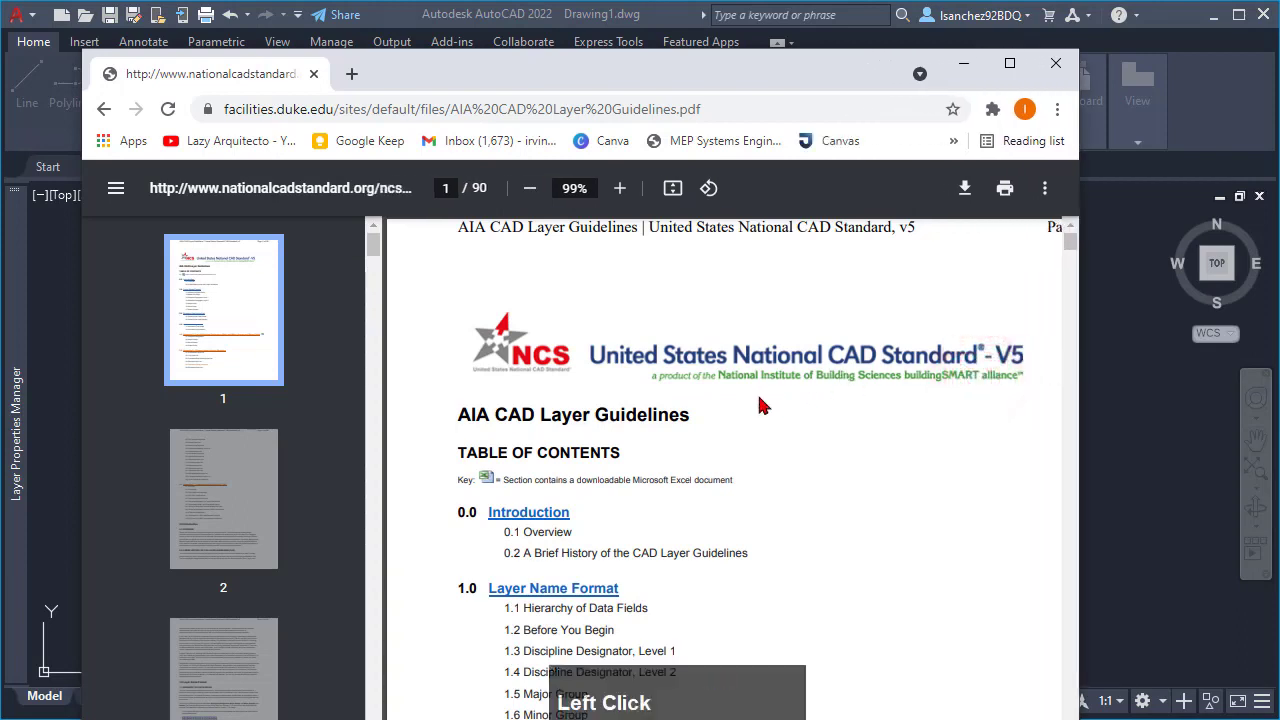
scroll(757, 405, up, 2)
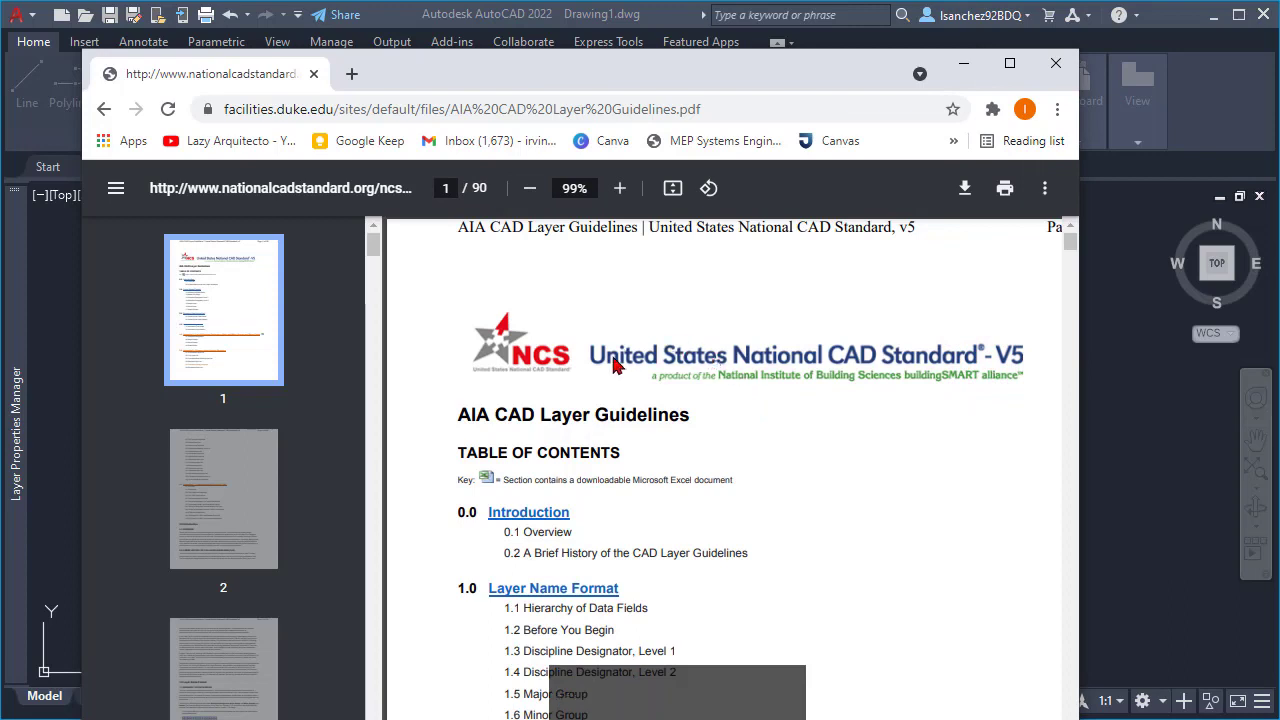
scroll(586, 405, down, 1)
scroll(586, 407, down, 2)
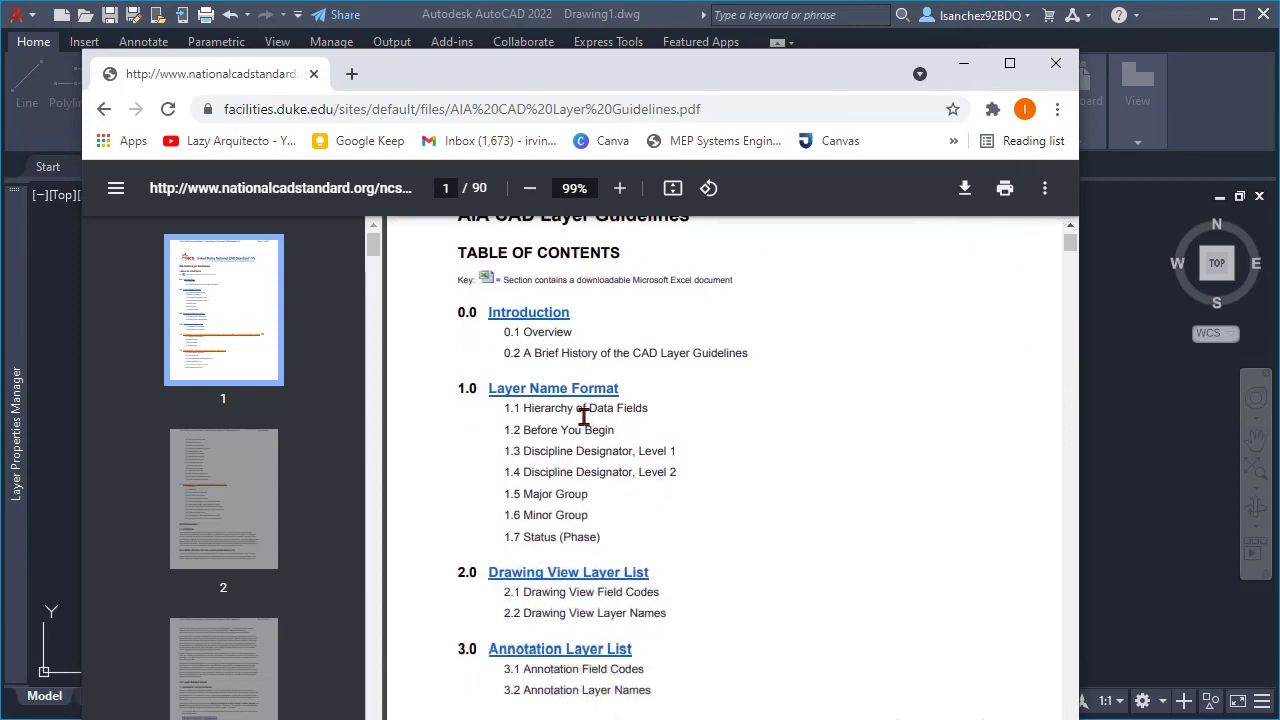
scroll(584, 417, down, 1)
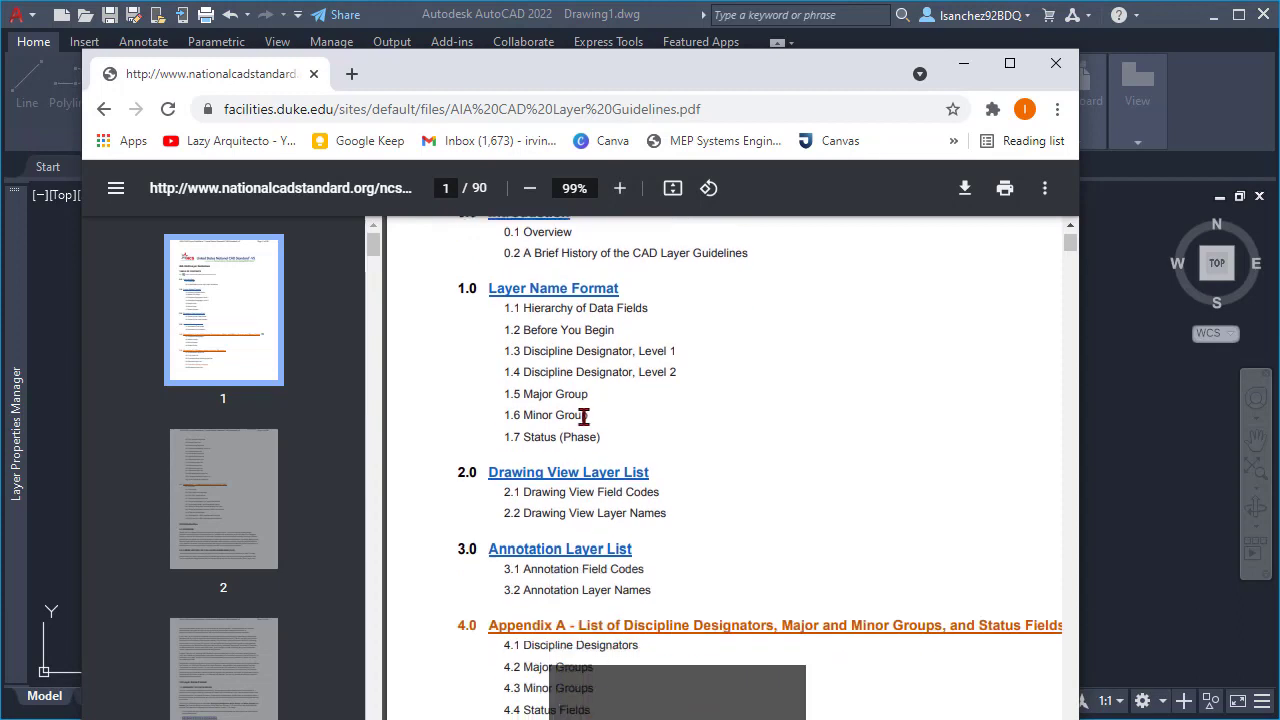
scroll(586, 450, up, 1)
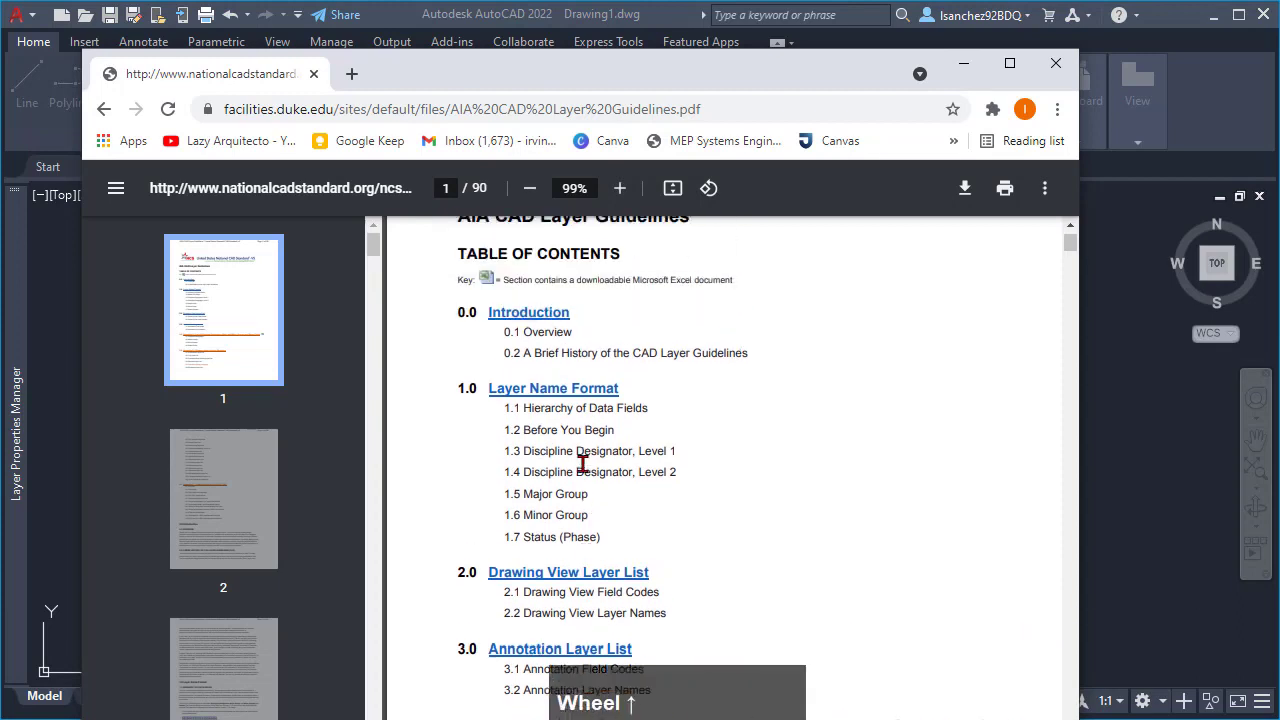
scroll(586, 455, up, 1)
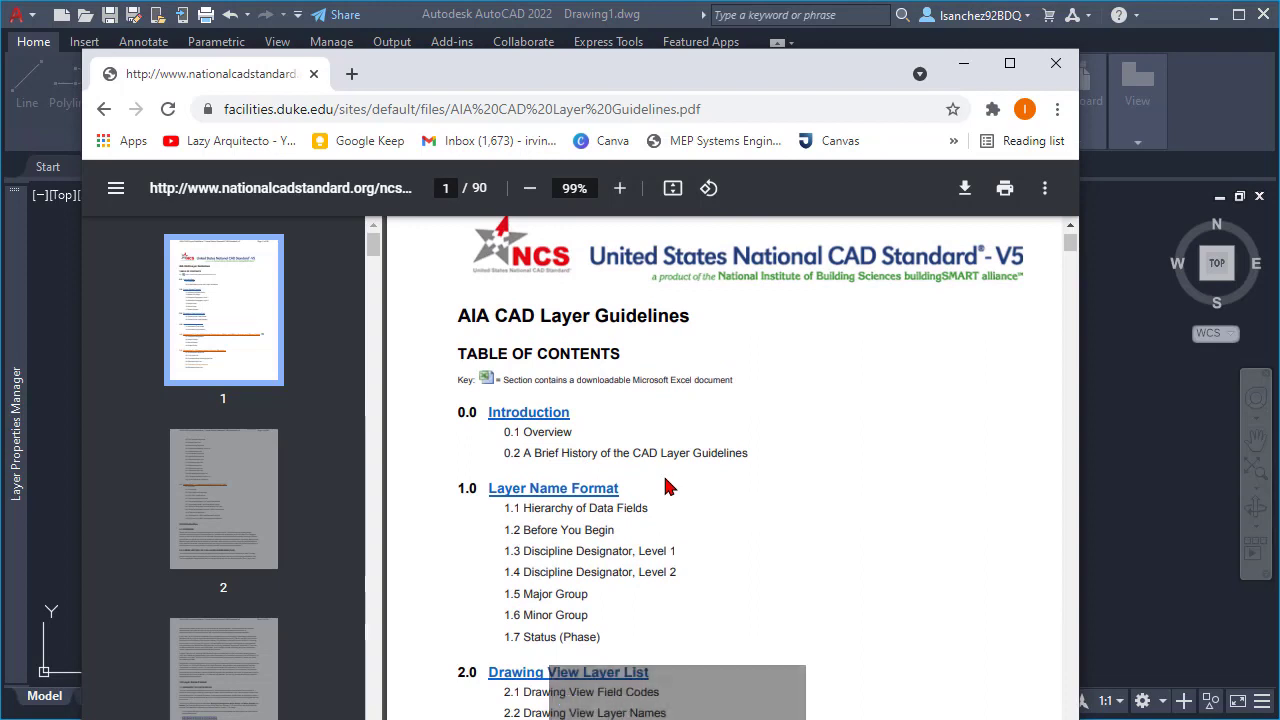
scroll(602, 437, down, 2)
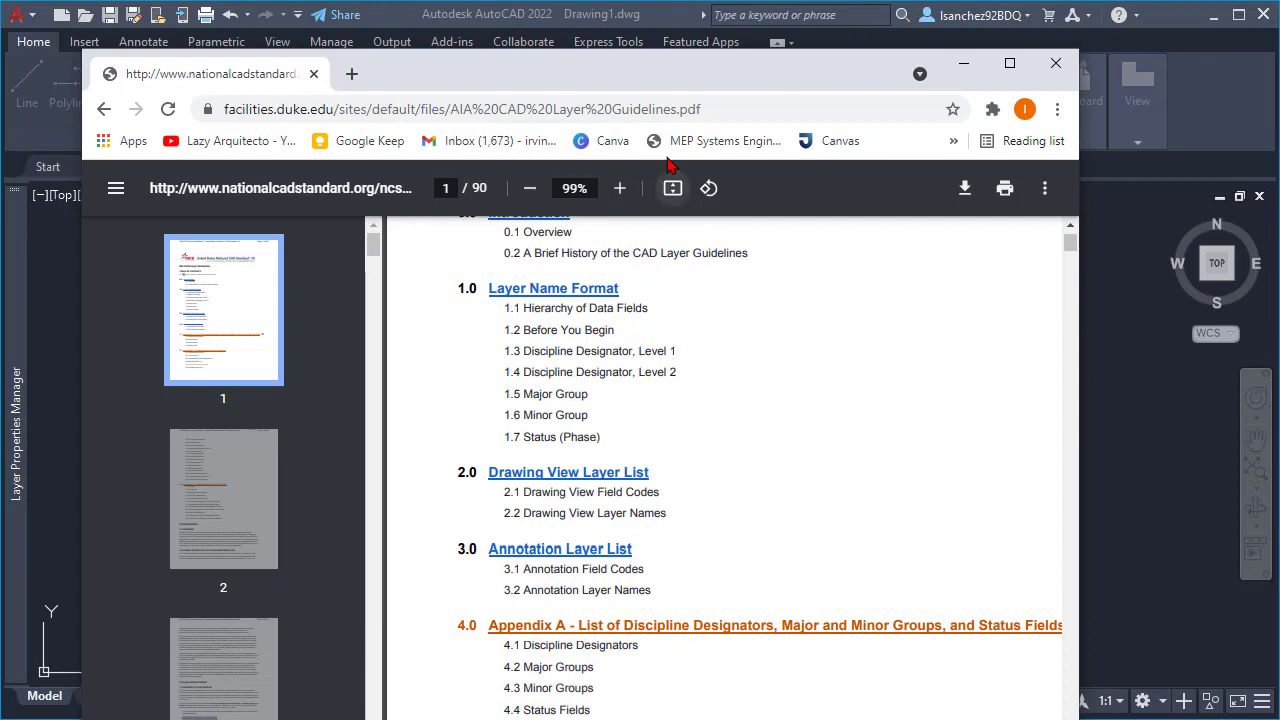
mouse_move(612, 77)
mouse_down()
mouse_move(609, 62)
mouse_move(632, 296)
mouse_move(1279, 325)
mouse_up()
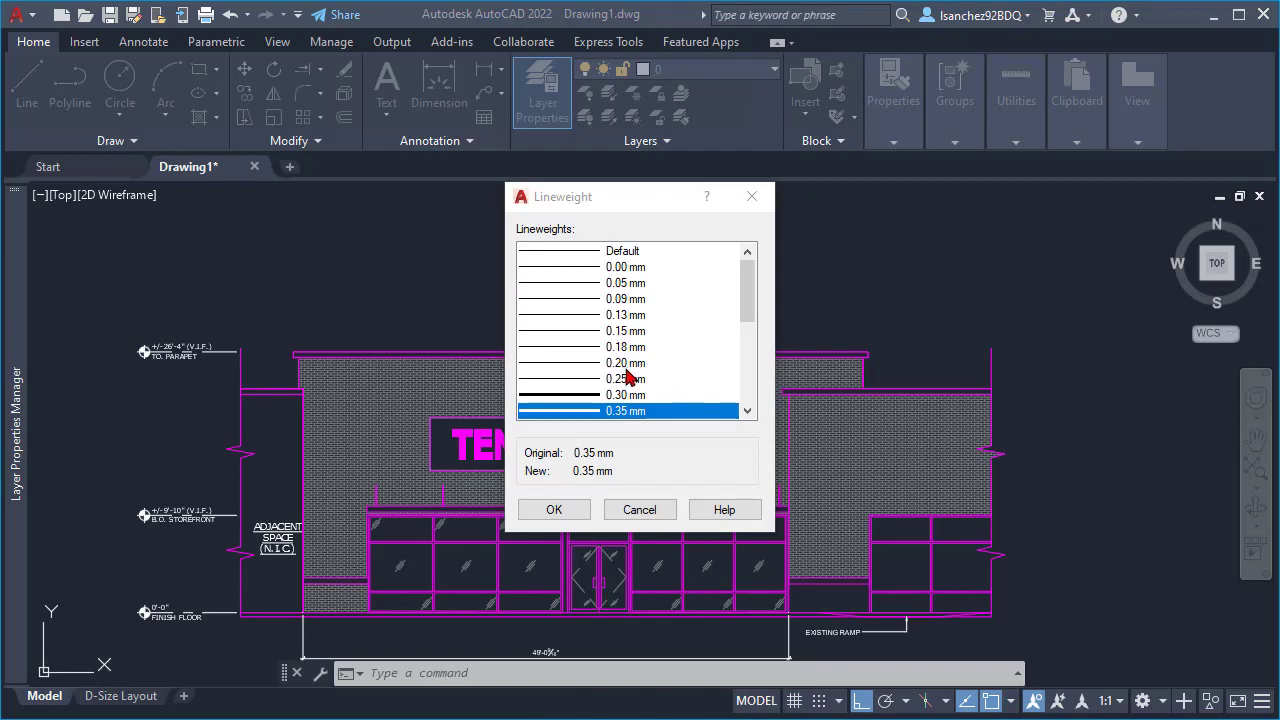
click(618, 511)
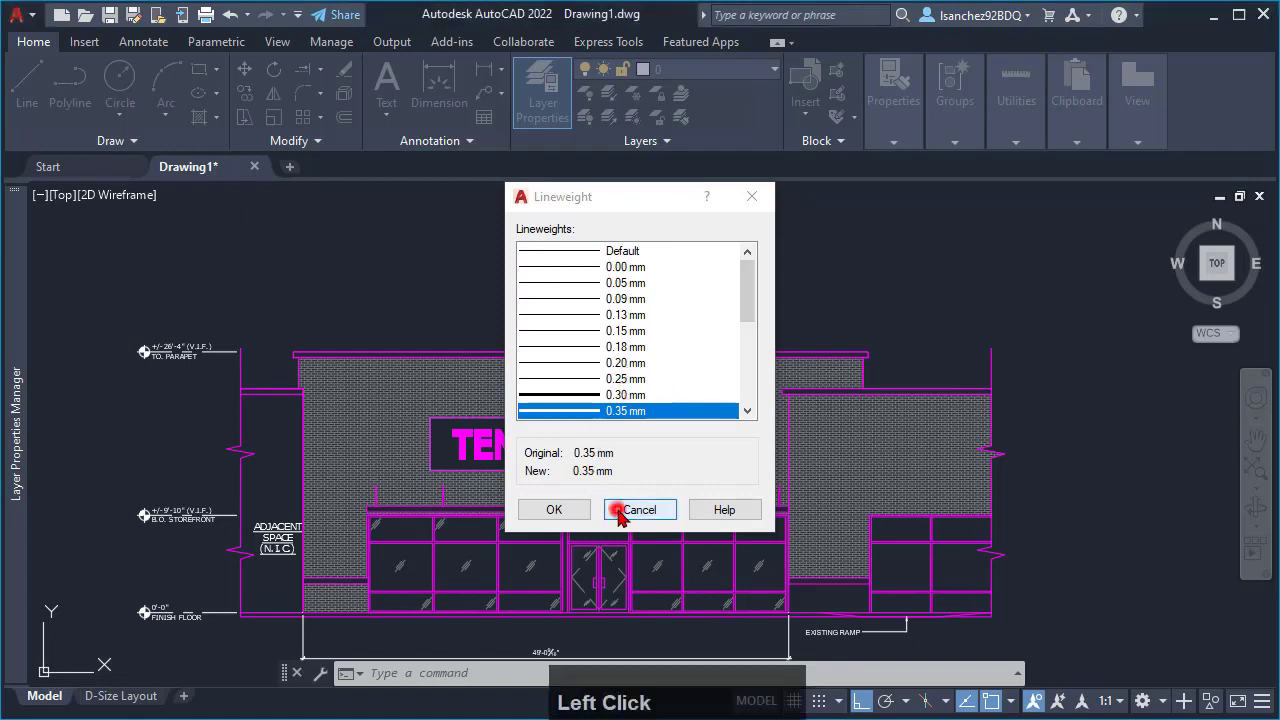
- Check the layer of the main facade's brick hatch and review the A-ELEV-FINE layer's lineweight without changing it
click(375, 455)
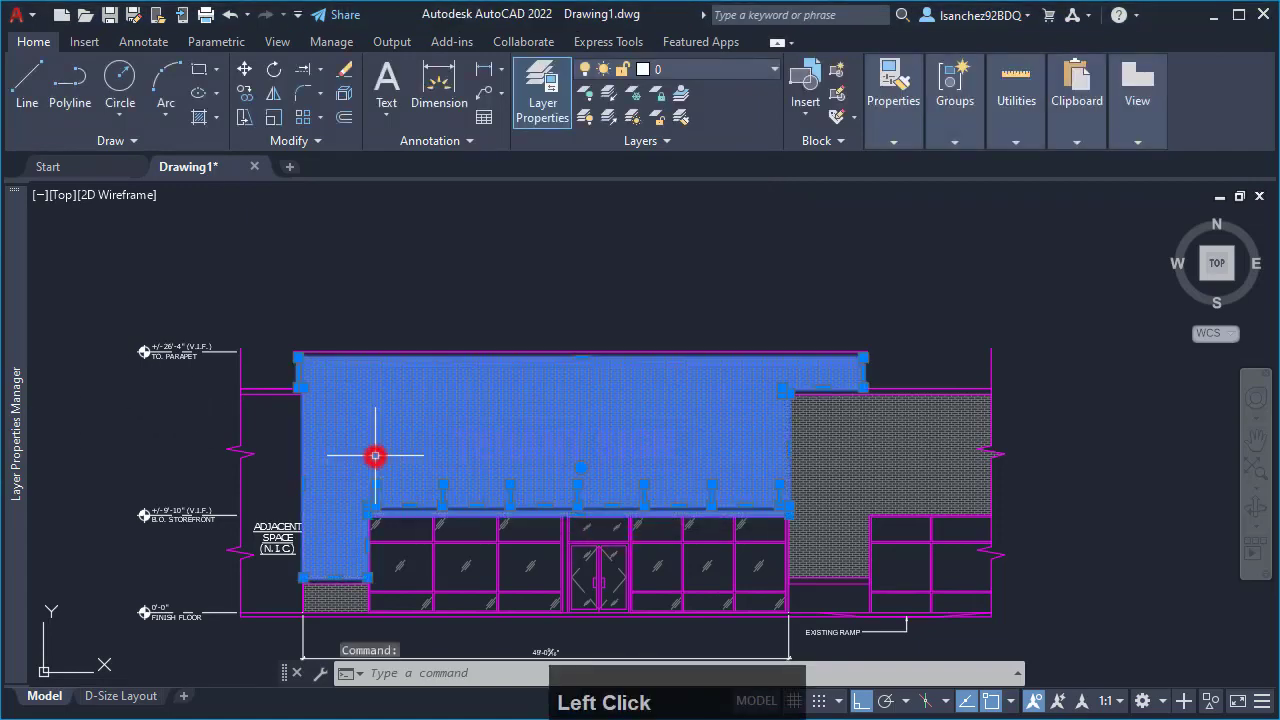
click(34, 41)
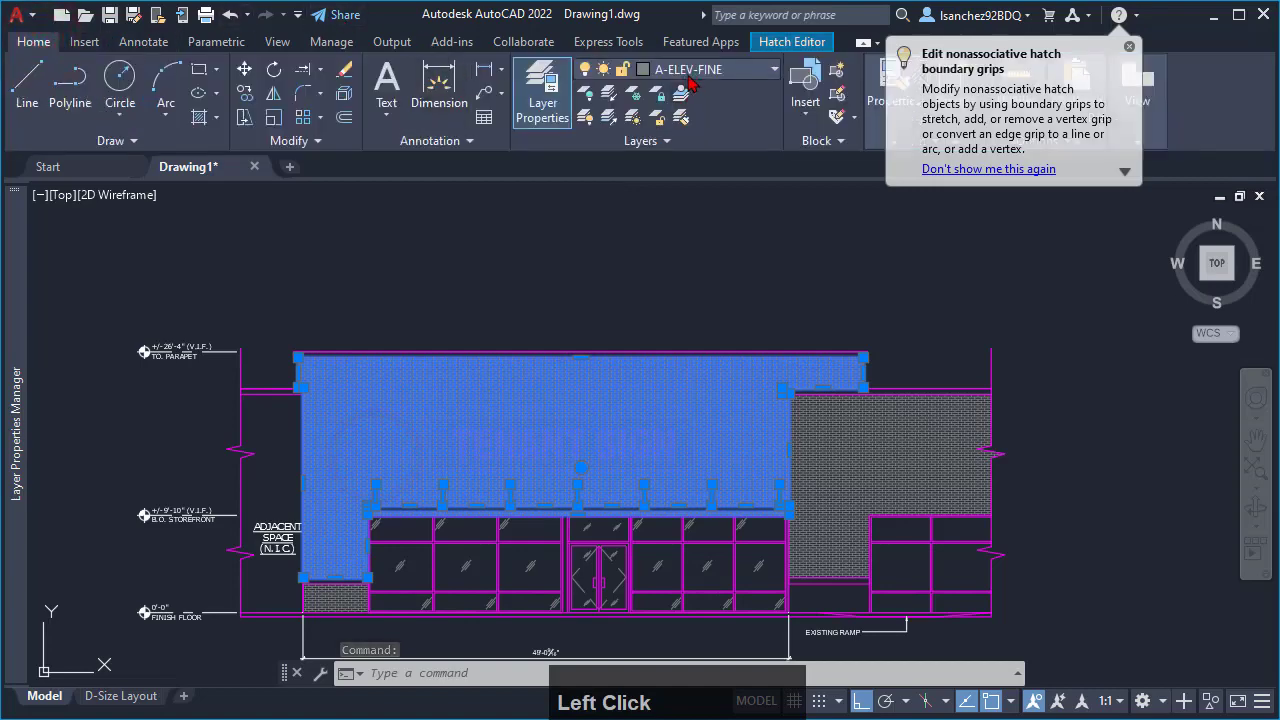
mouse_move(10, 385)
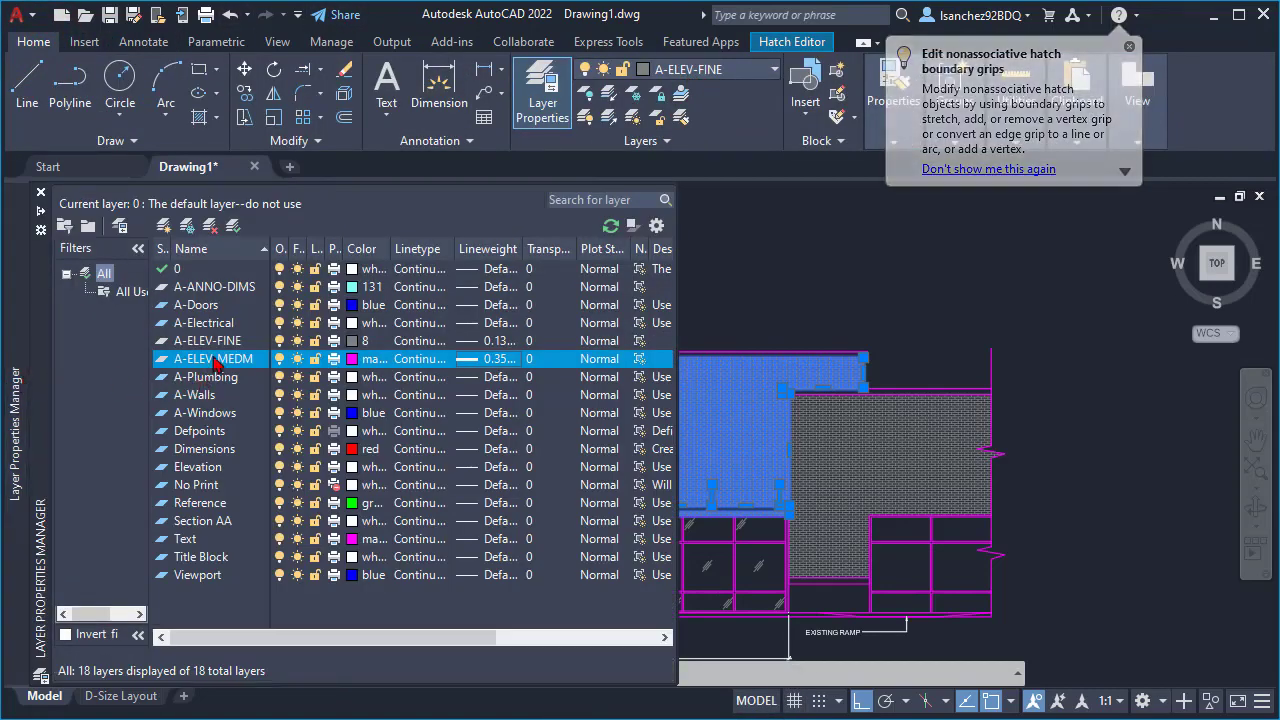
click(216, 341)
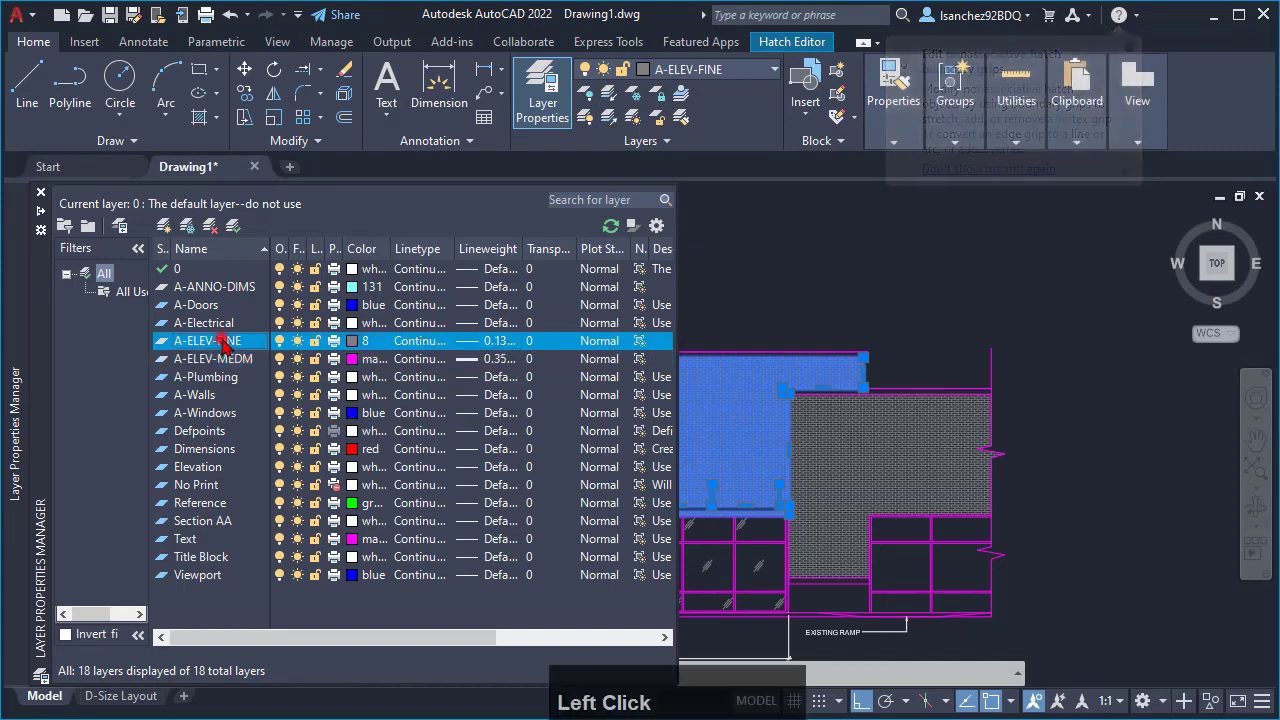
click(484, 342)
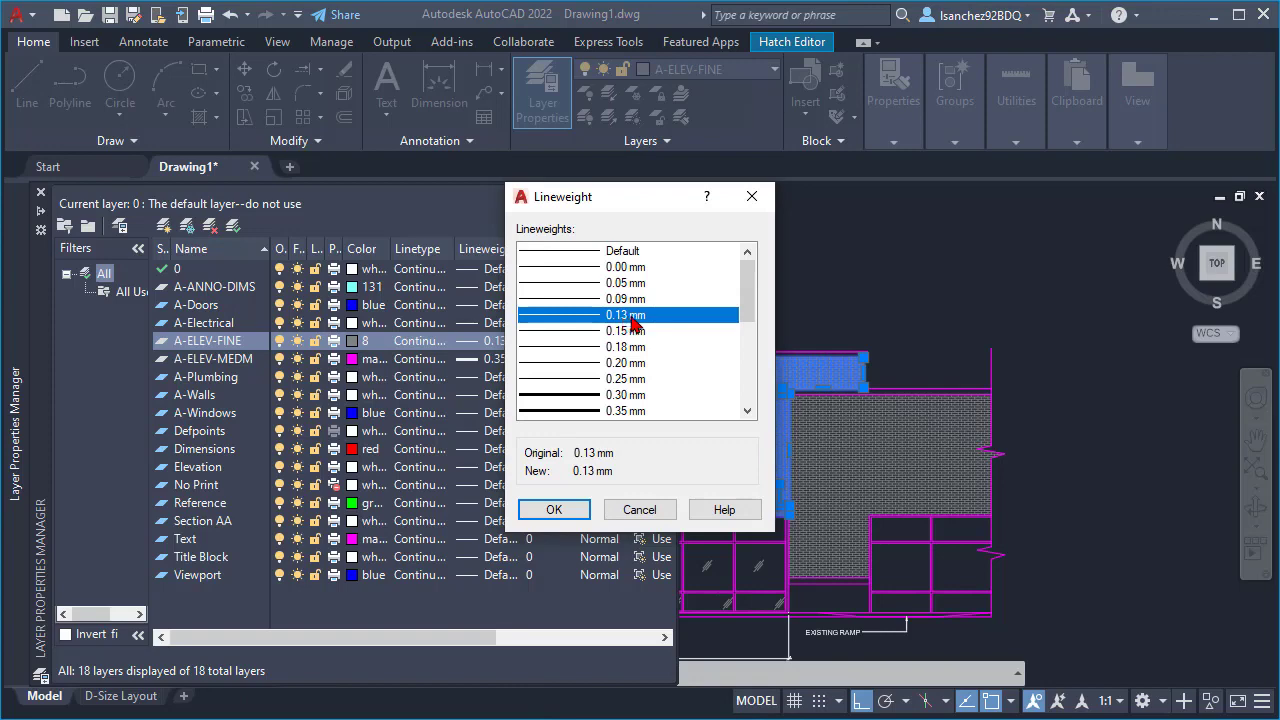
click(627, 512)
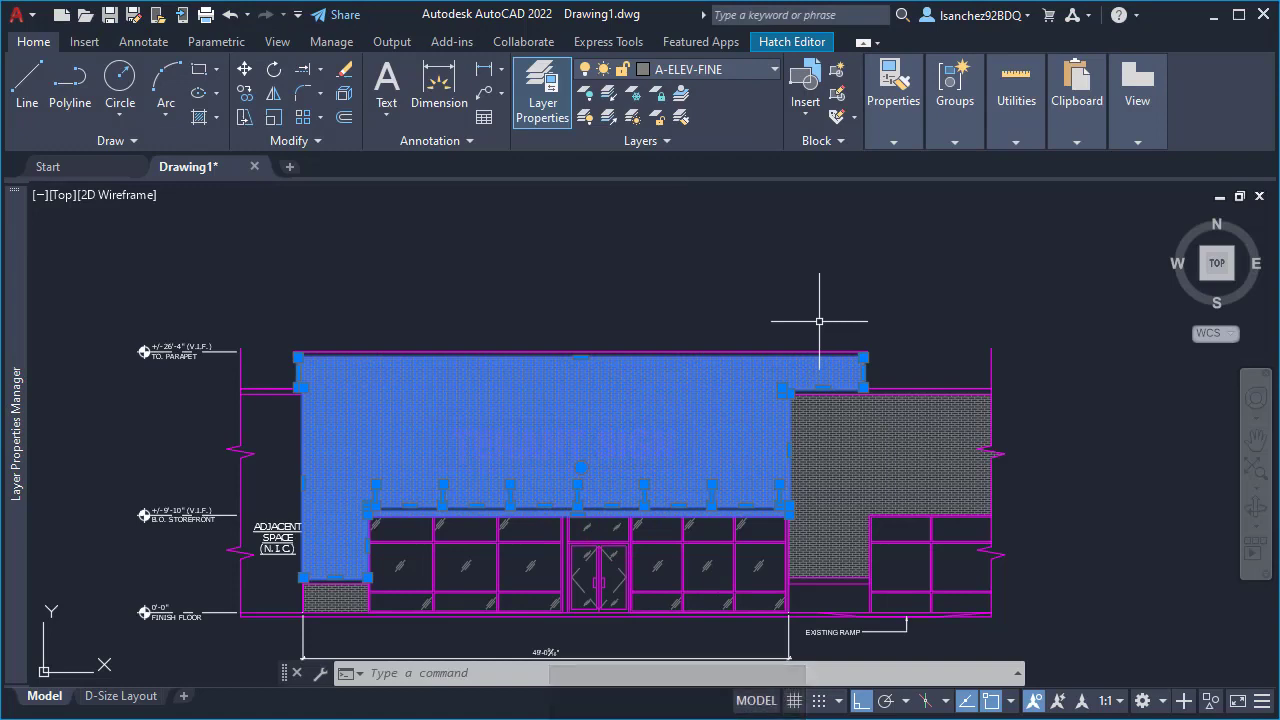
key(Escape)
key(Escape)
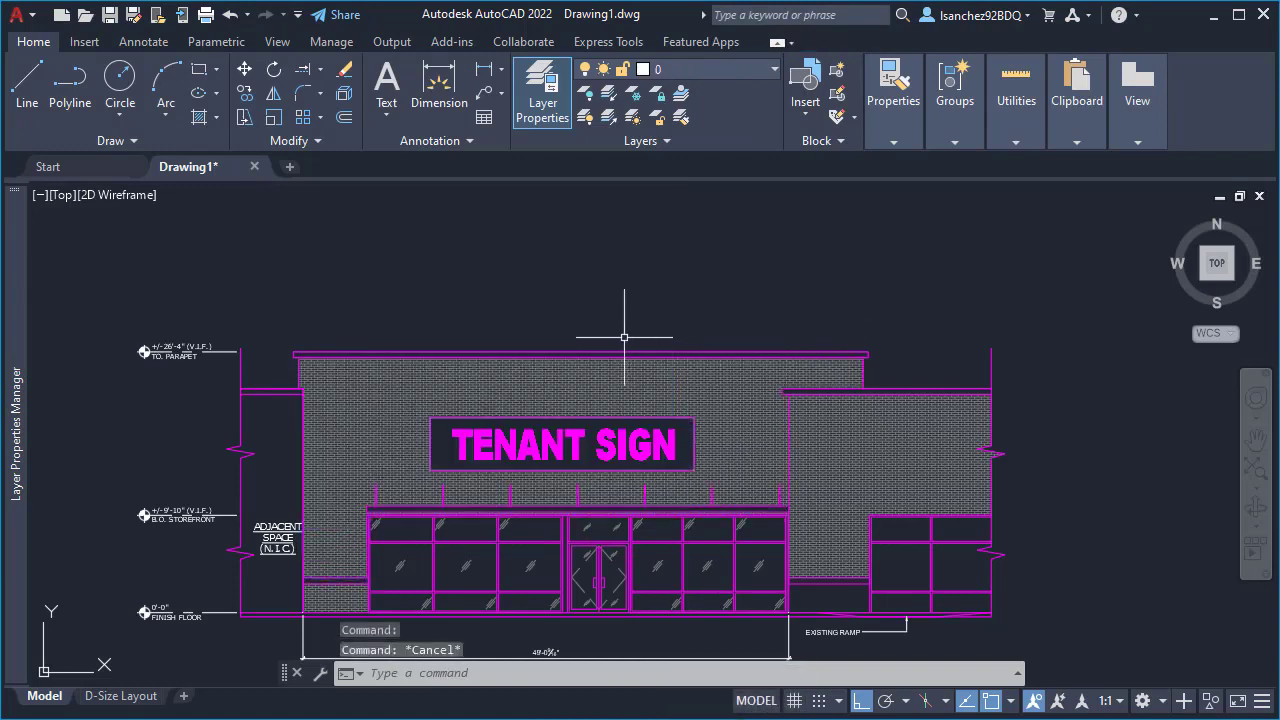
- Create a new layer named A-ELEV-WIDE based on the A-ELEV-FINE layer
mouse_move(16, 317)
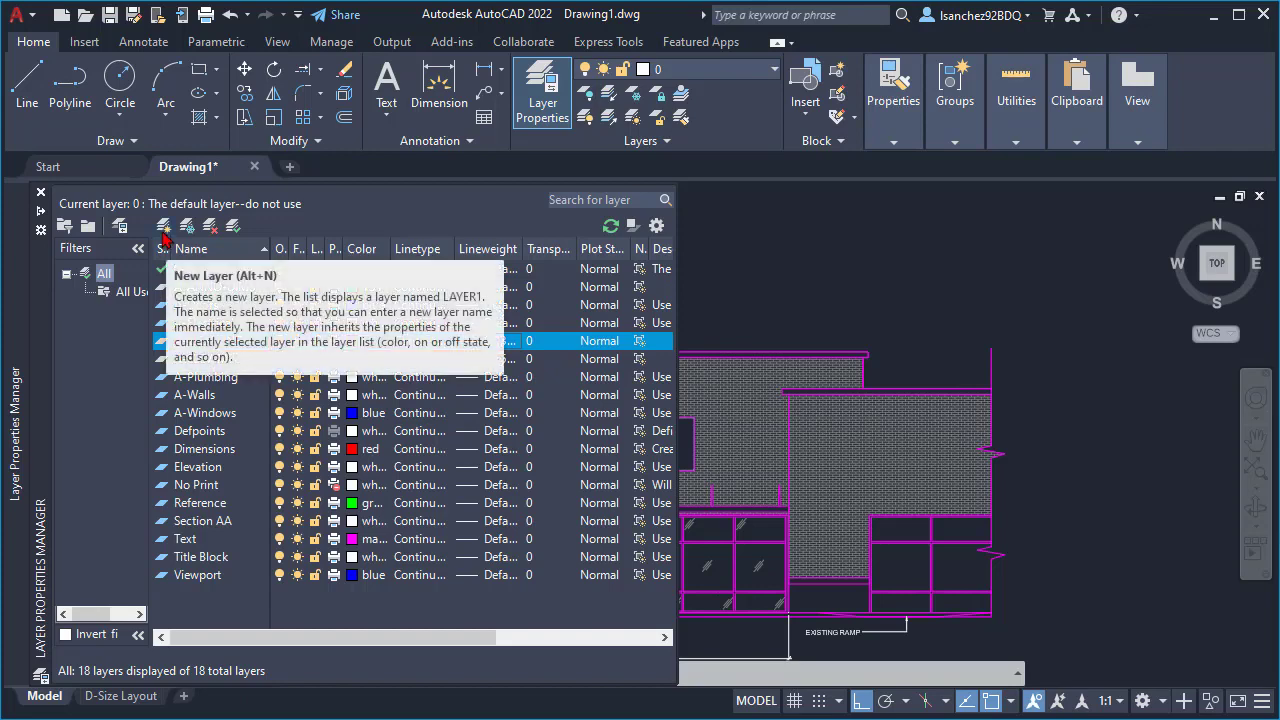
click(165, 231)
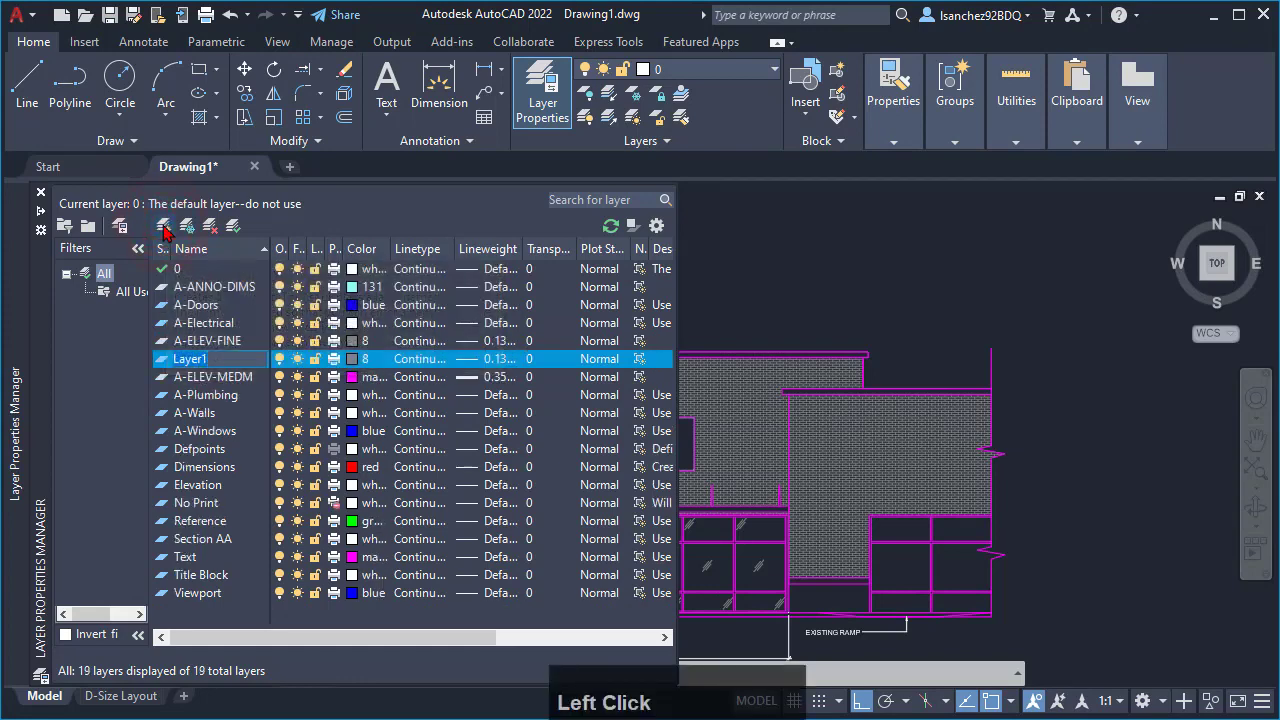
text(A-ELE)
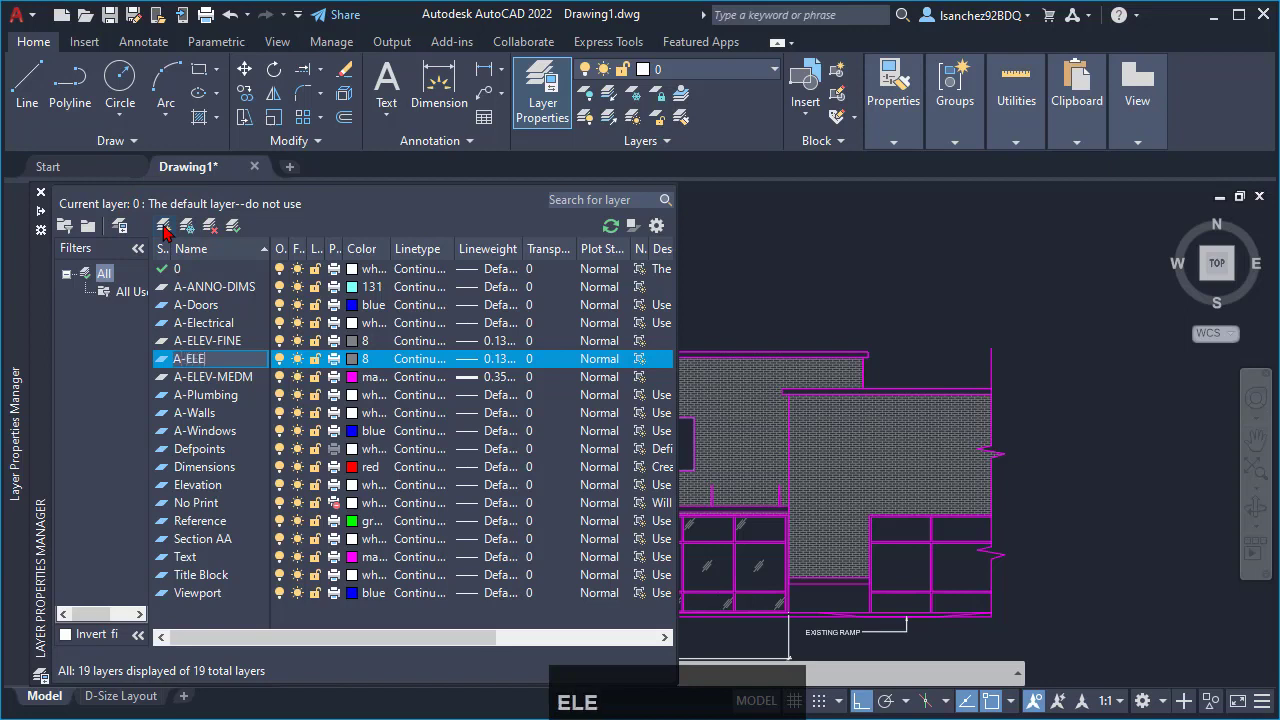
text(V-WIDE)
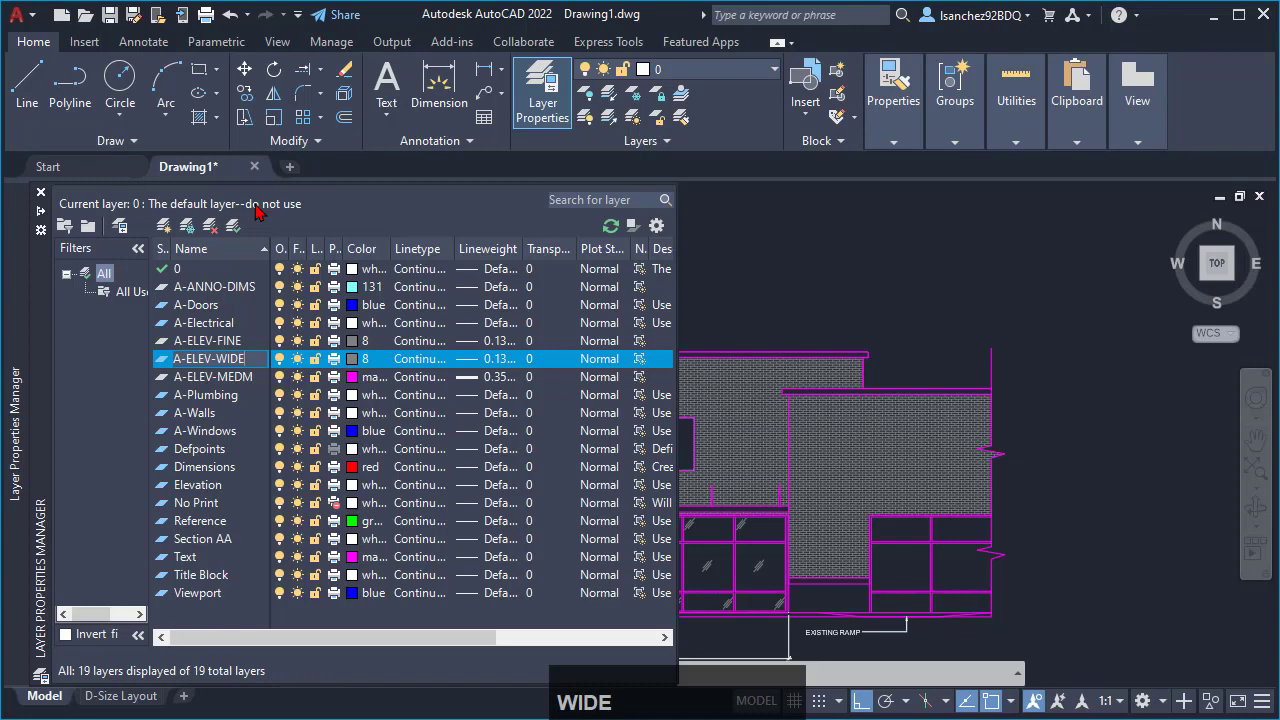
key(Return)
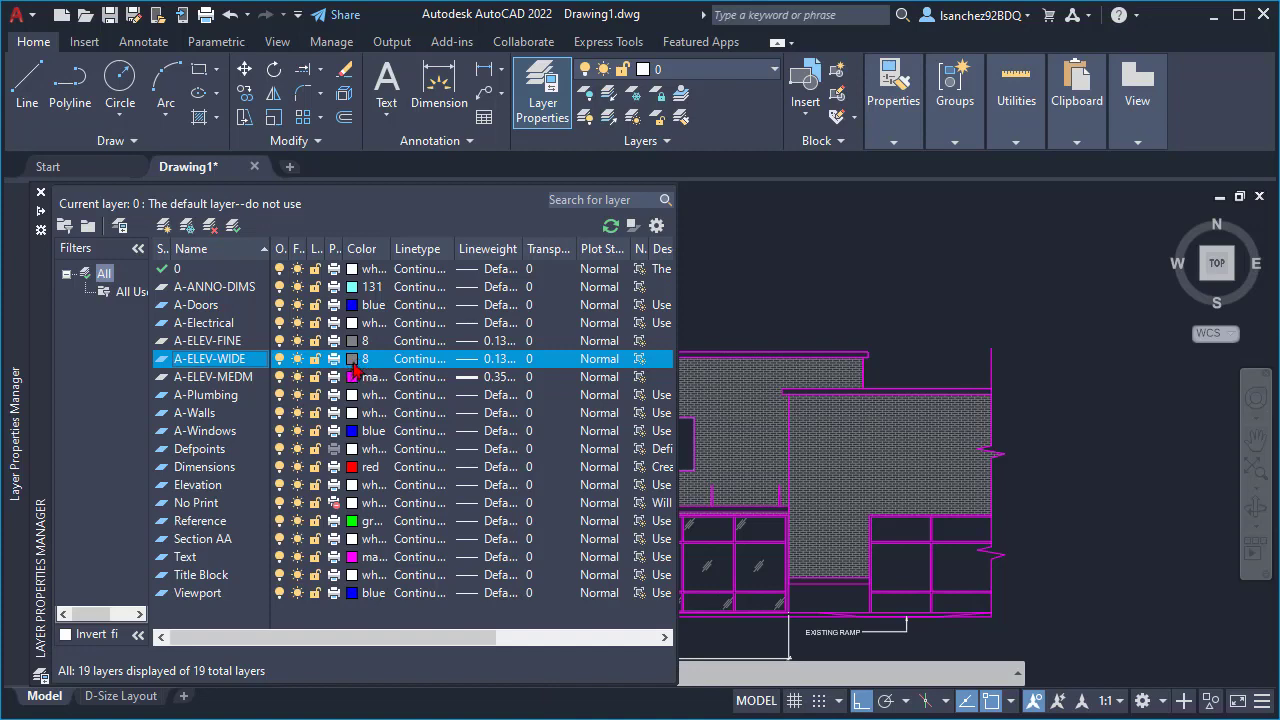
- Set the A-ELEV-WIDE layer's color to blue
click(354, 362)
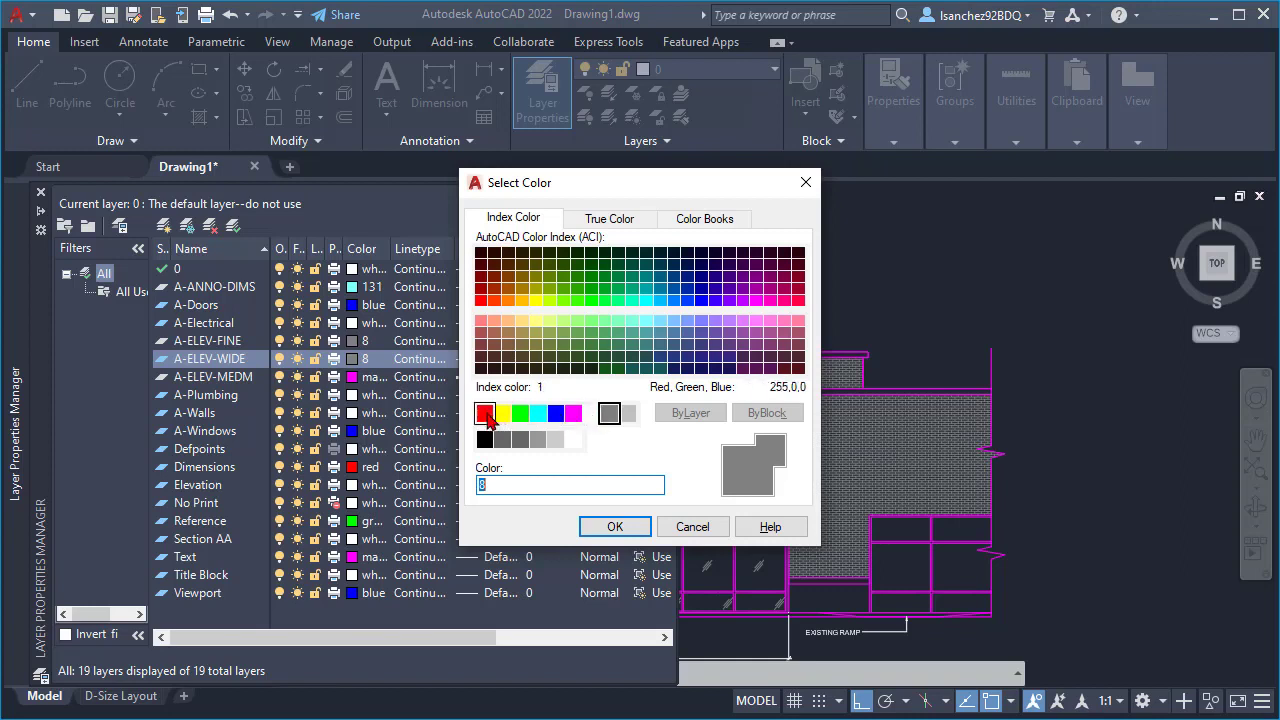
click(557, 414)
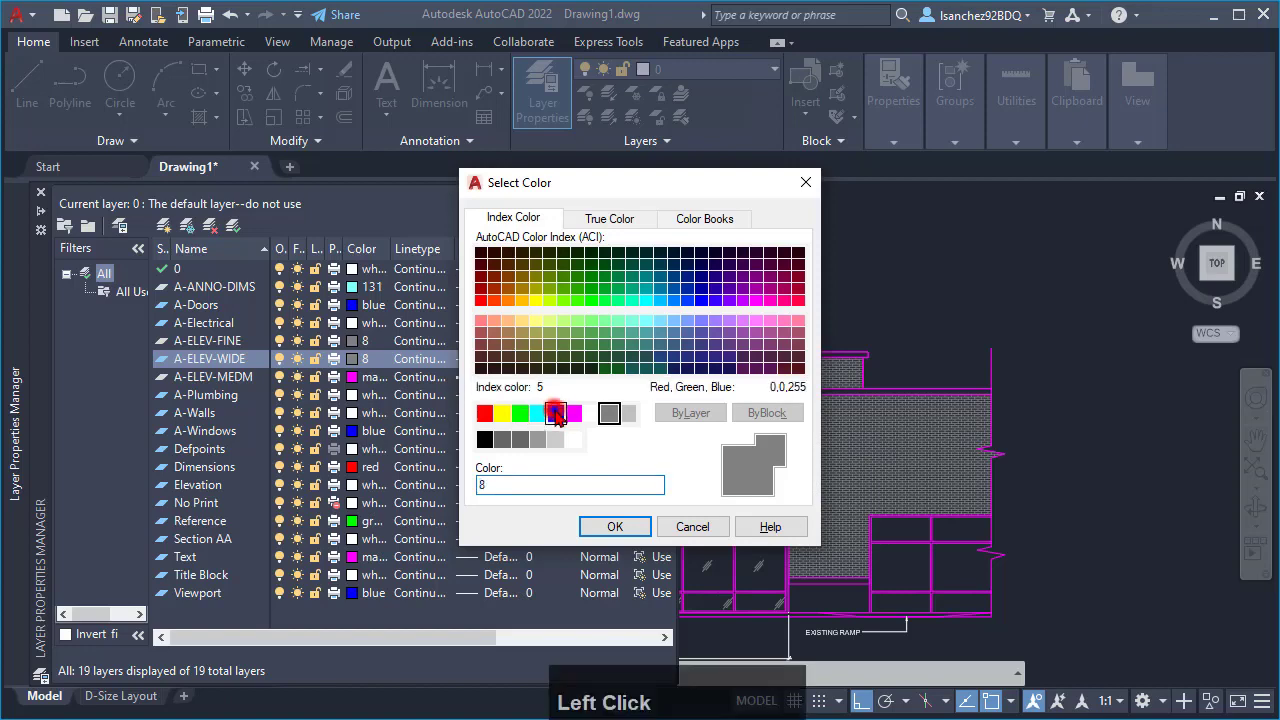
click(596, 532)
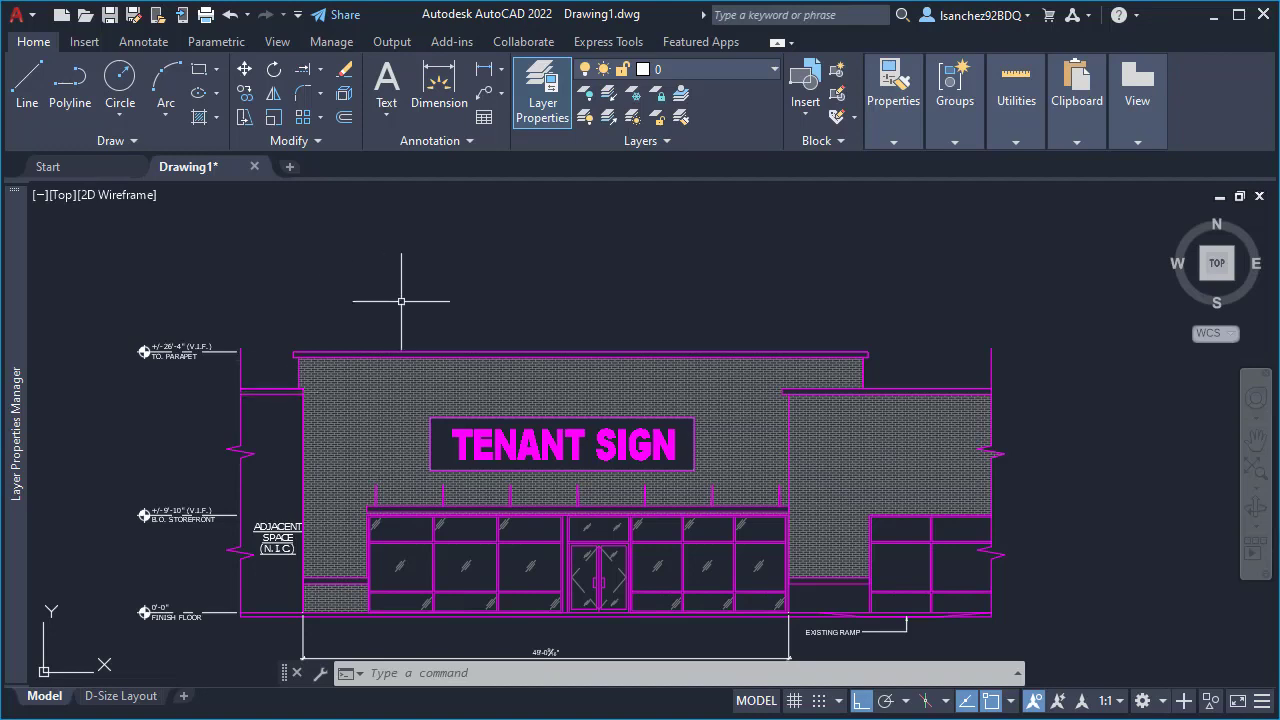
- Set the A-ELEV-WIDE layer's lineweight to 0.35 mm and check it in the layer list
middle_drag(602, 313, 642, 300)
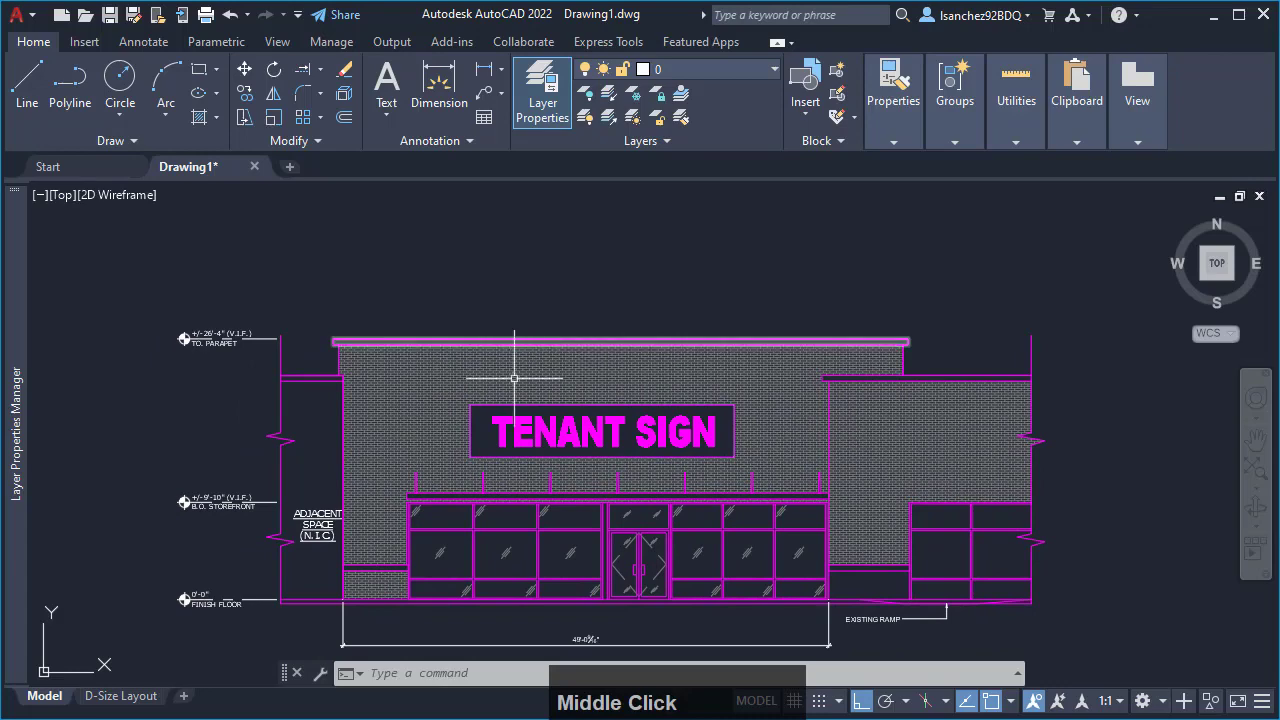
mouse_move(21, 374)
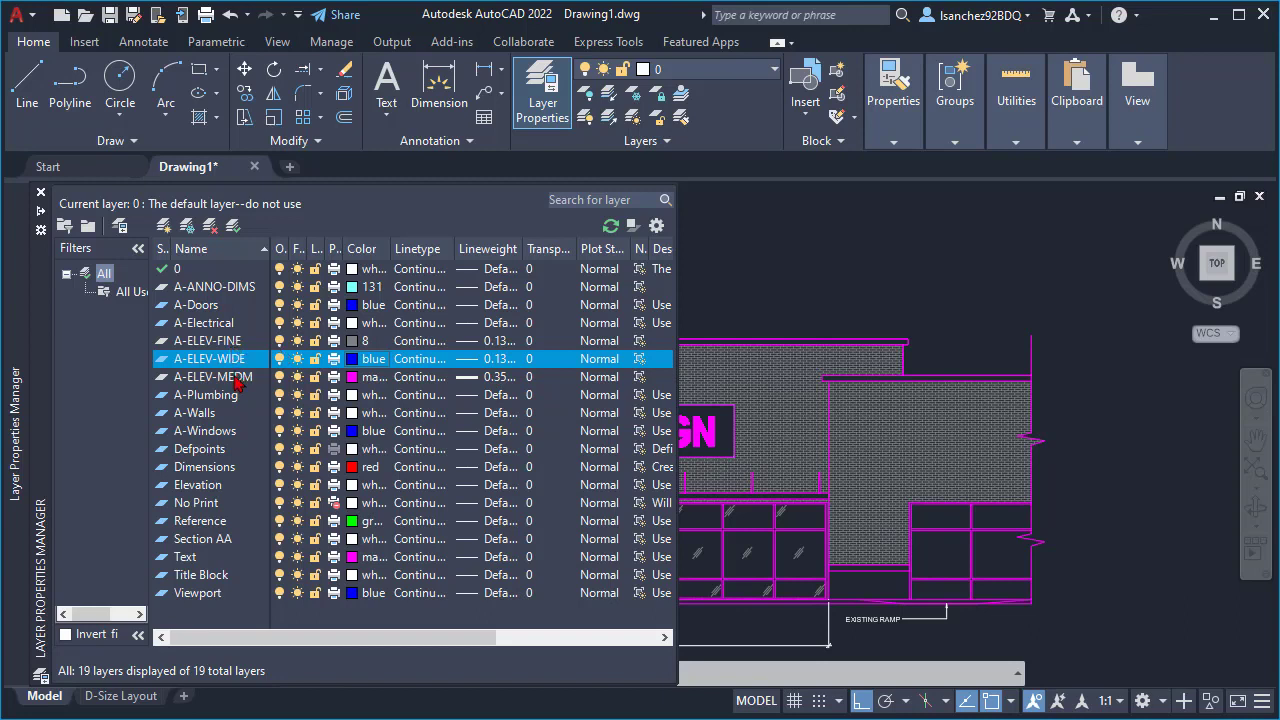
click(499, 365)
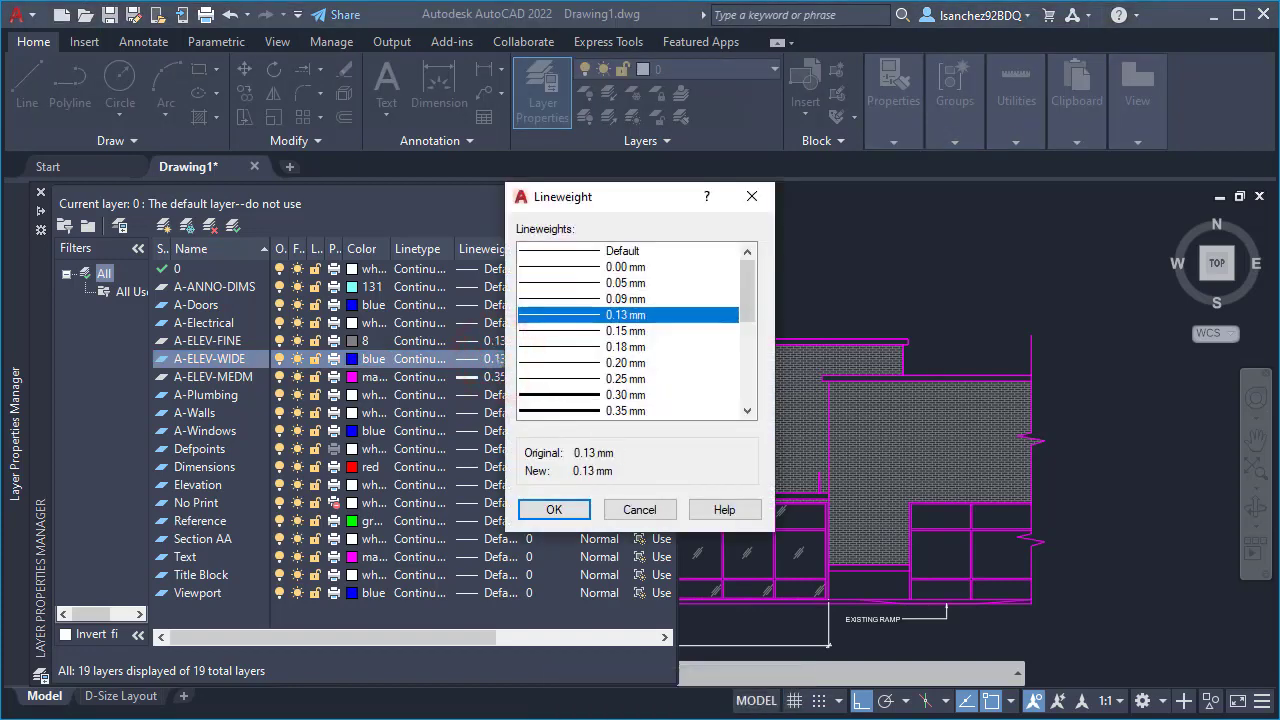
click(554, 509)
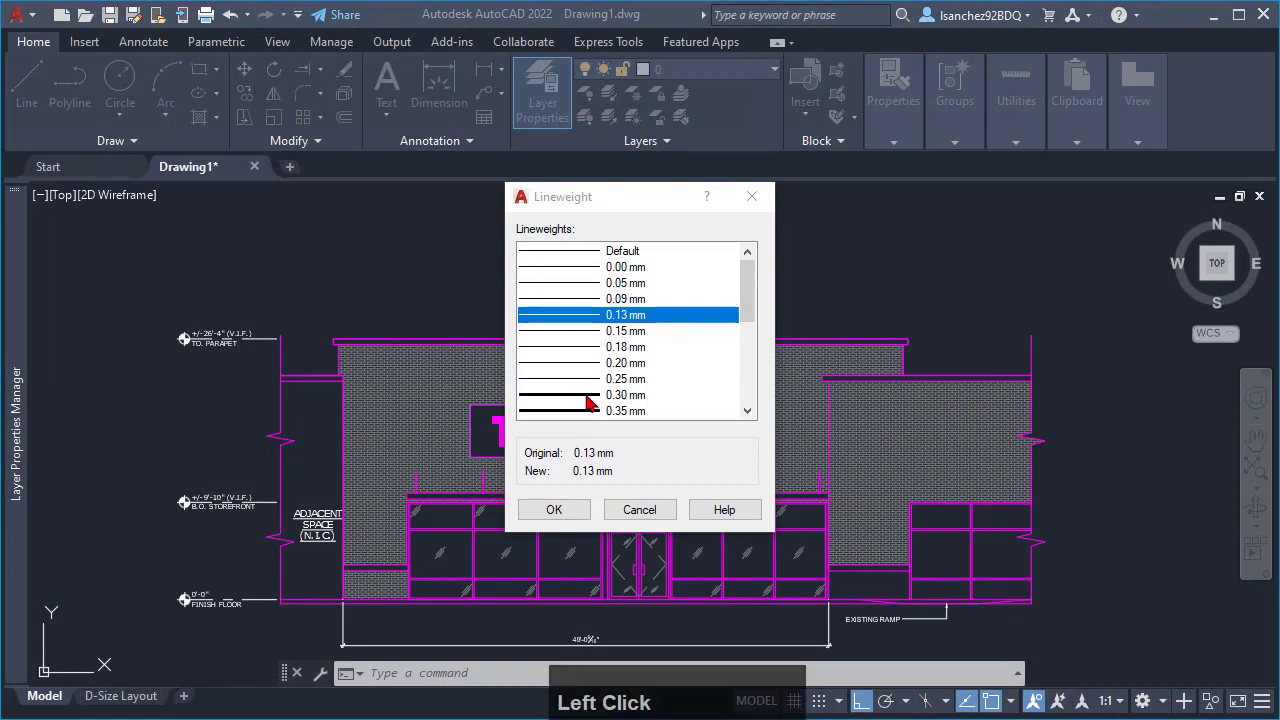
scroll(580, 385, down, 1)
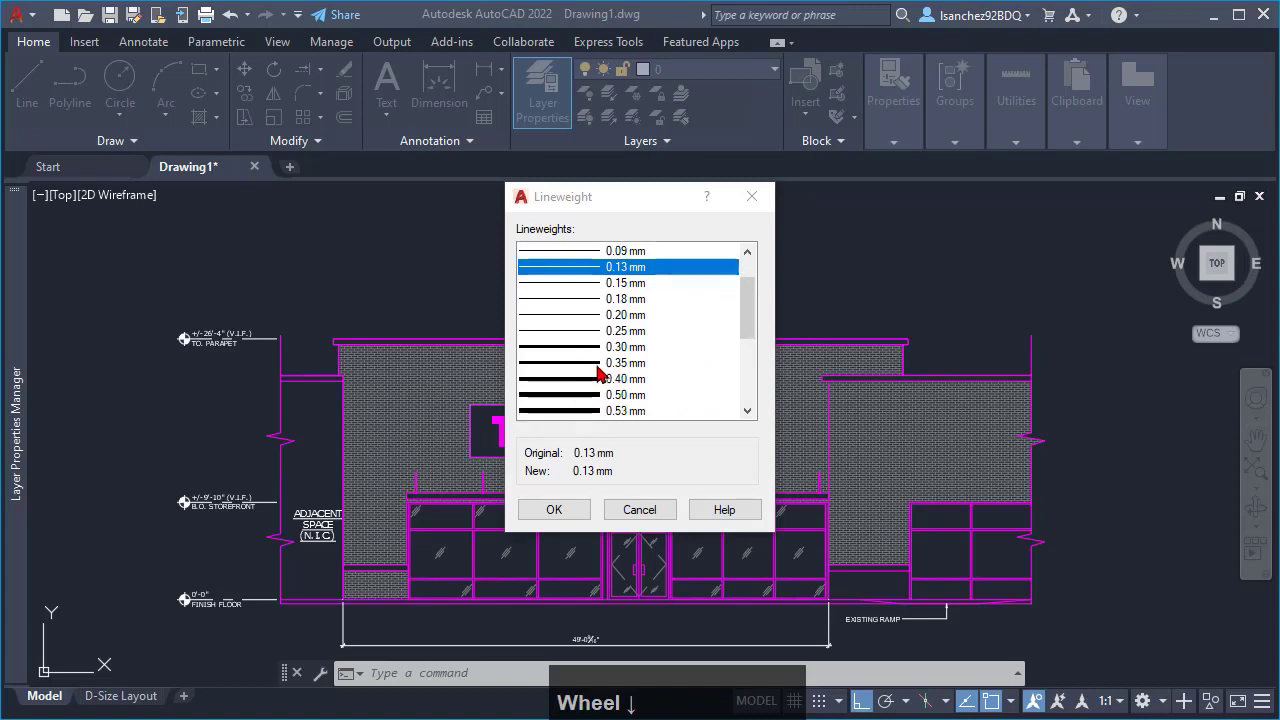
click(594, 365)
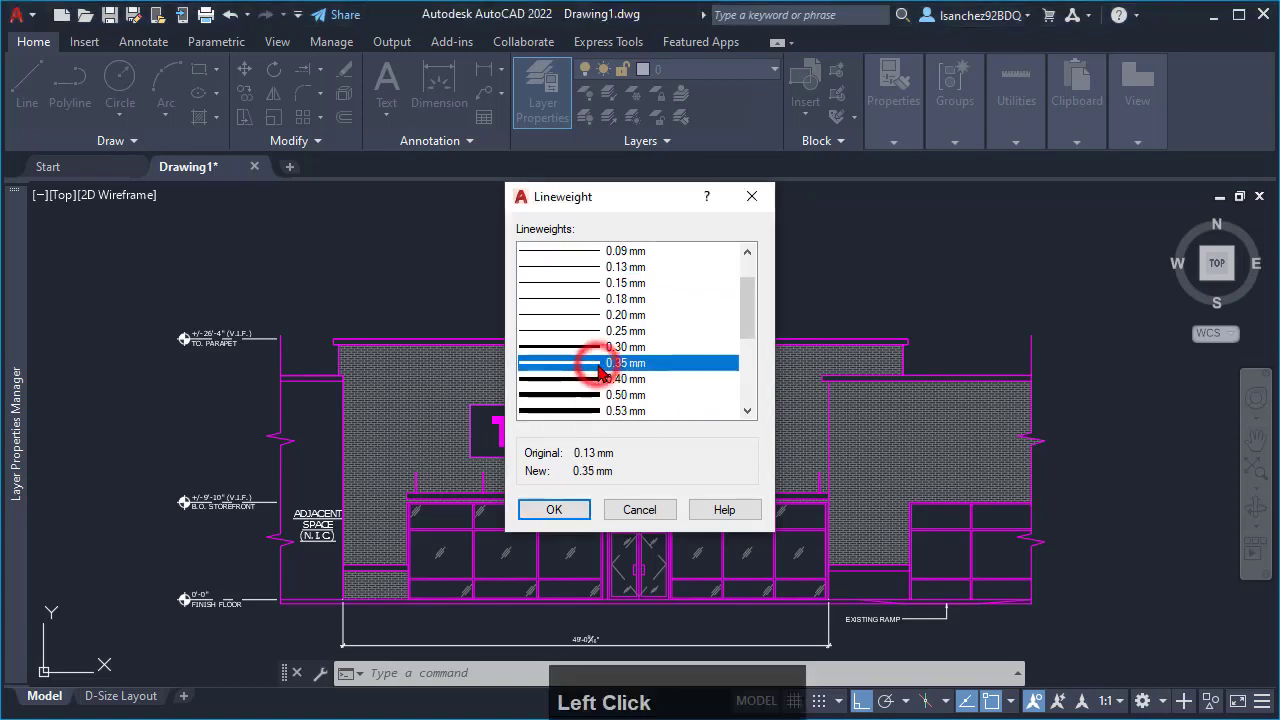
click(563, 513)
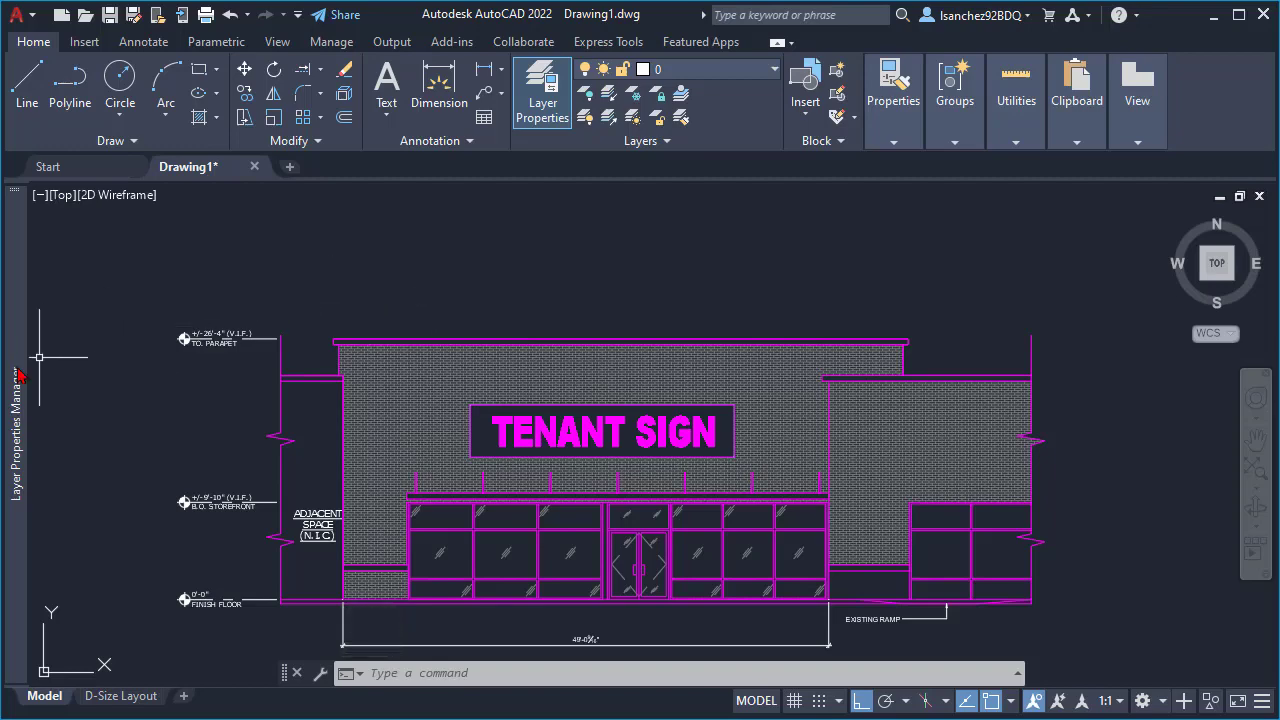
mouse_move(16, 375)
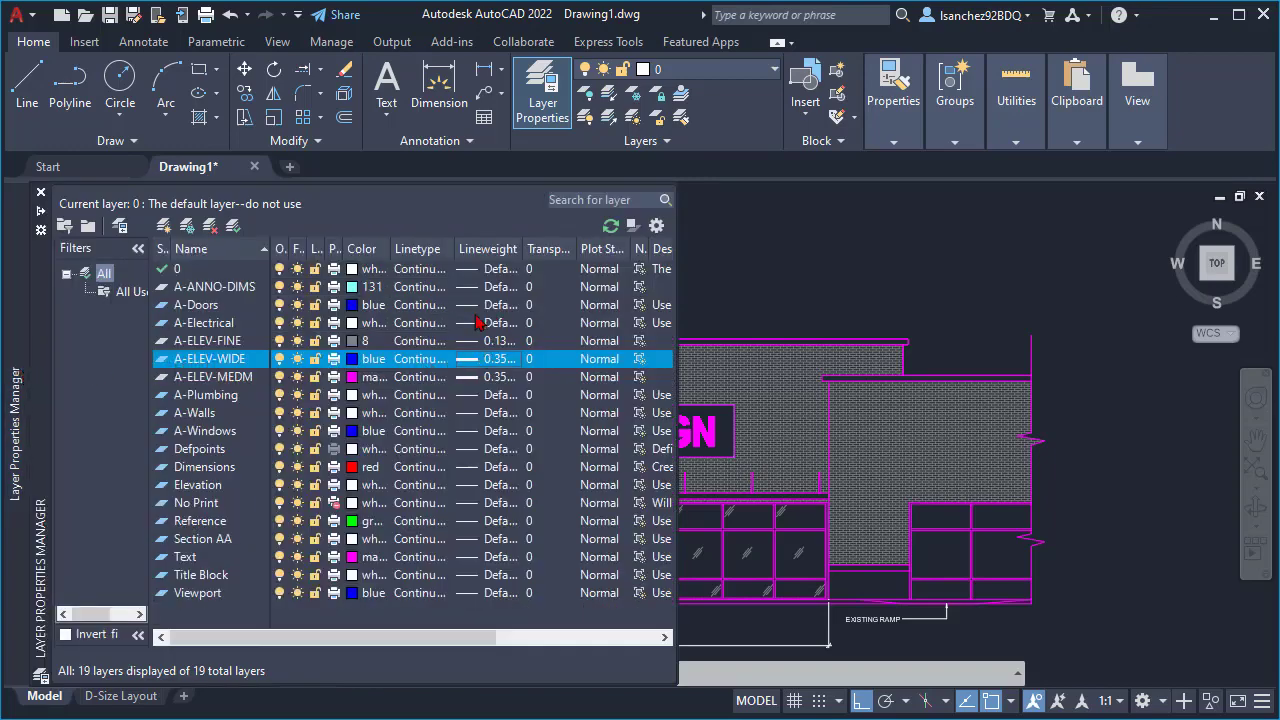
- Move the outline along the roof edge and vertical corner of the lower building section beside the tenant storefront to layer A-ELEV-WIDE
middle_drag(846, 280, 766, 360)
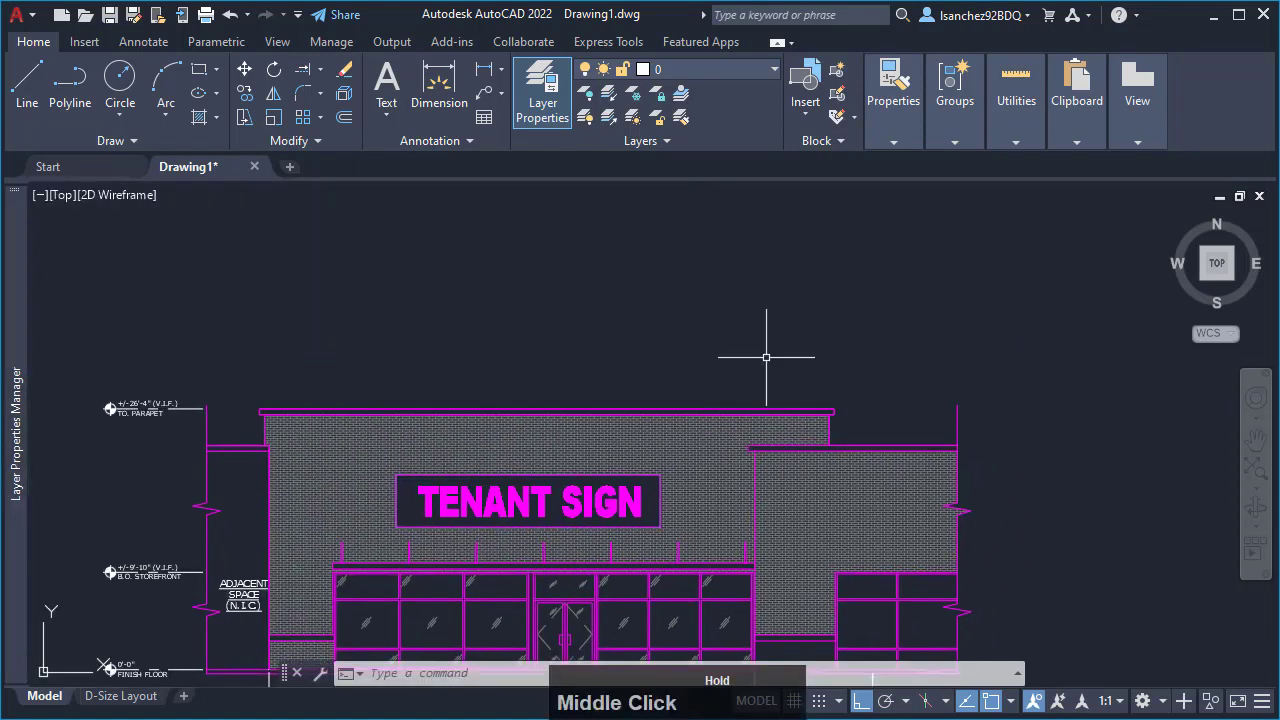
scroll(636, 552, down, 4)
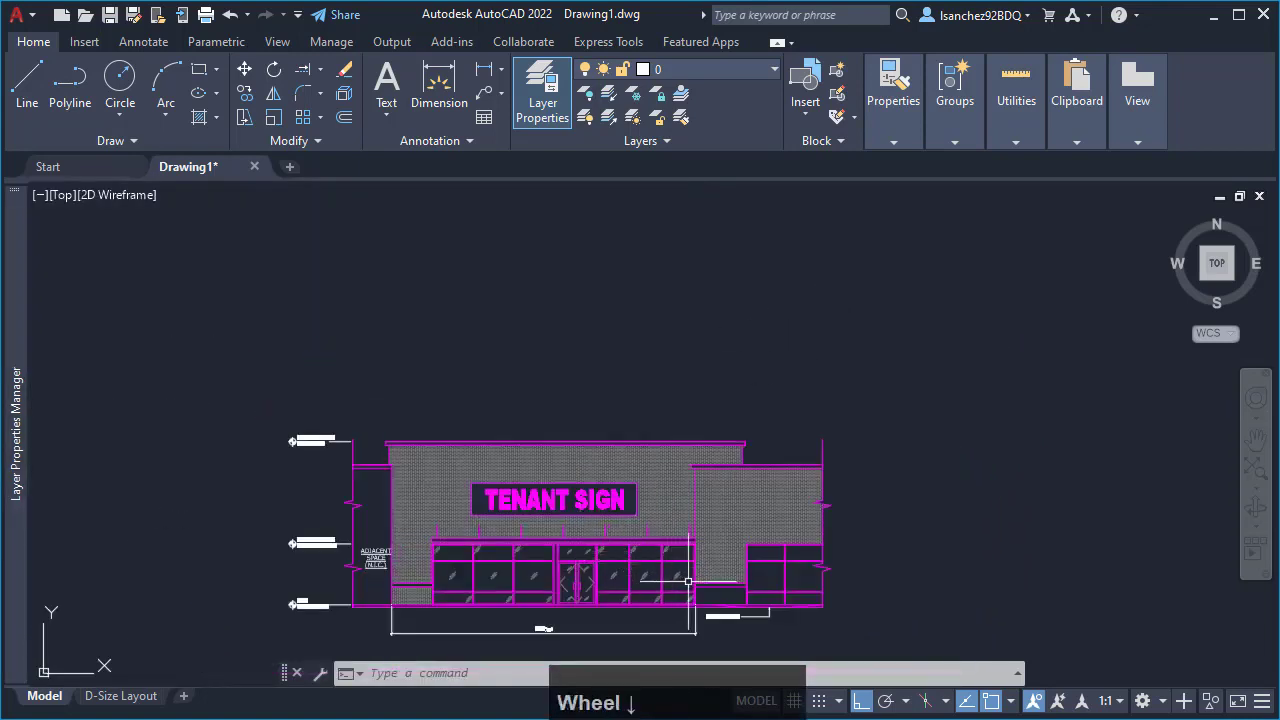
scroll(688, 582, down, 3)
scroll(690, 578, up, 7)
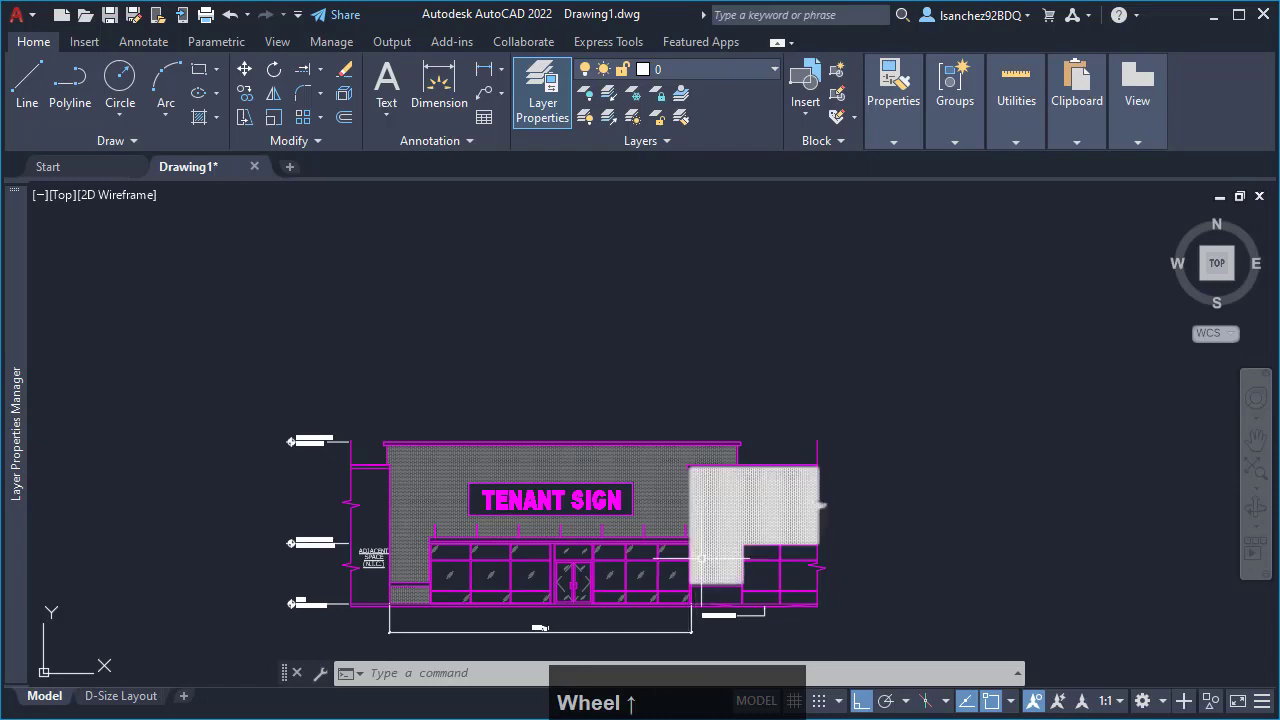
middle_drag(704, 567, 689, 506)
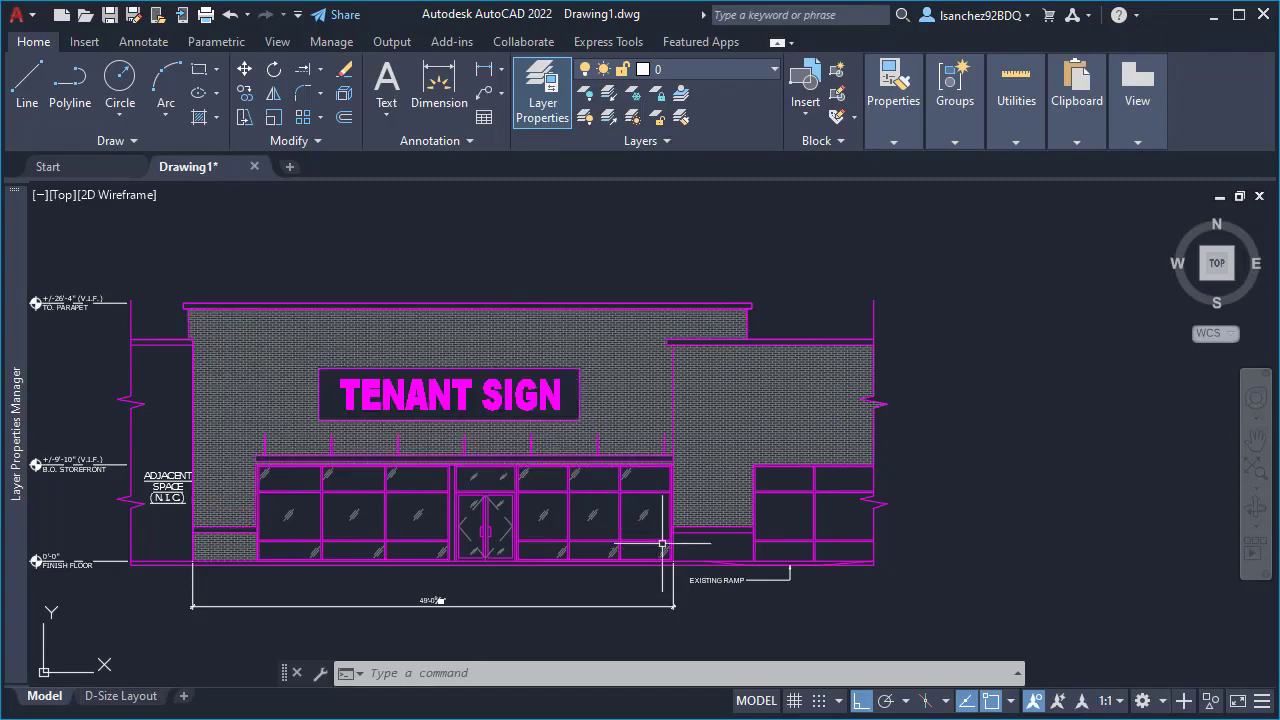
scroll(683, 405, up, 2)
scroll(681, 400, up, 5)
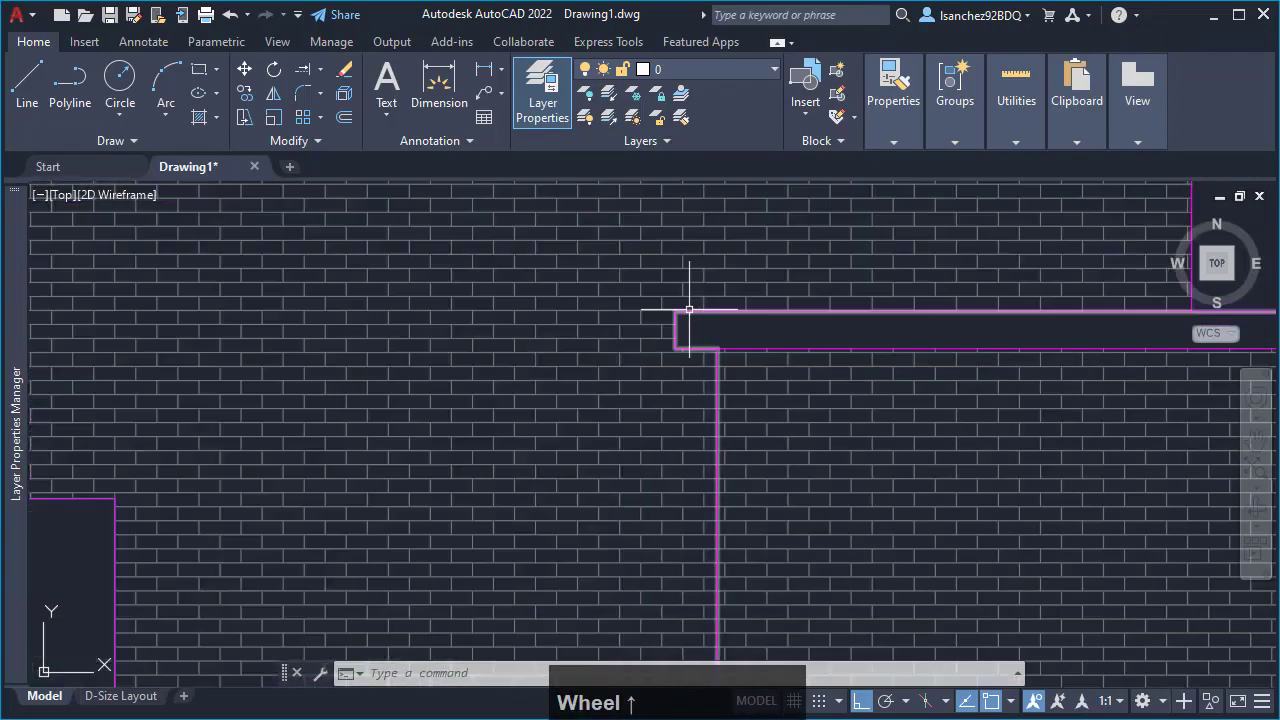
click(689, 310)
scroll(686, 300, down, 6)
middle_drag(771, 300, 827, 213)
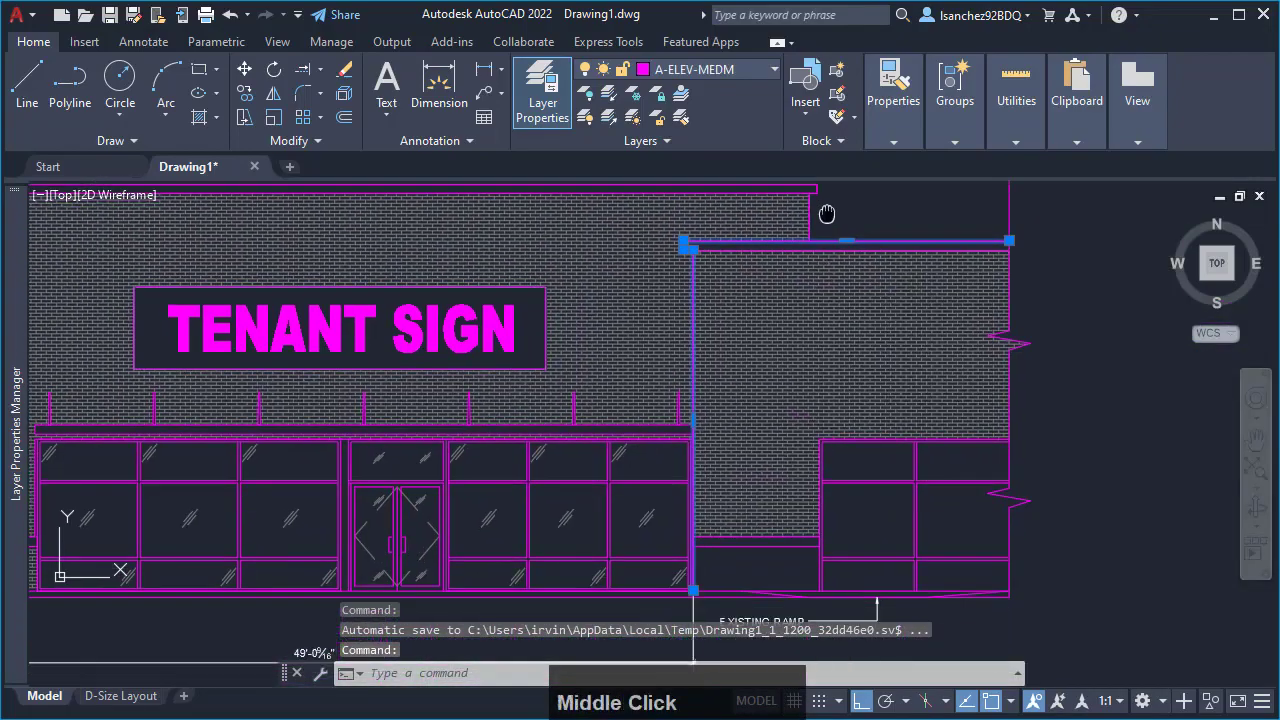
scroll(729, 563, up, 2)
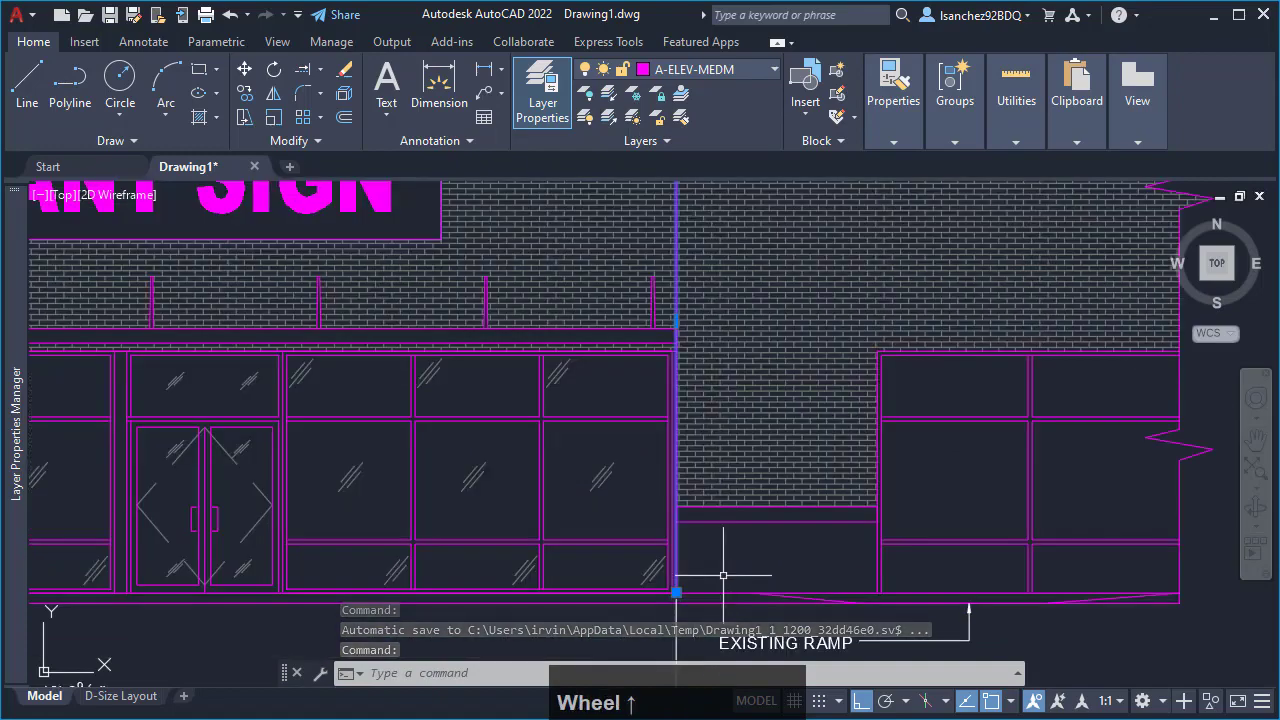
scroll(723, 575, down, 2)
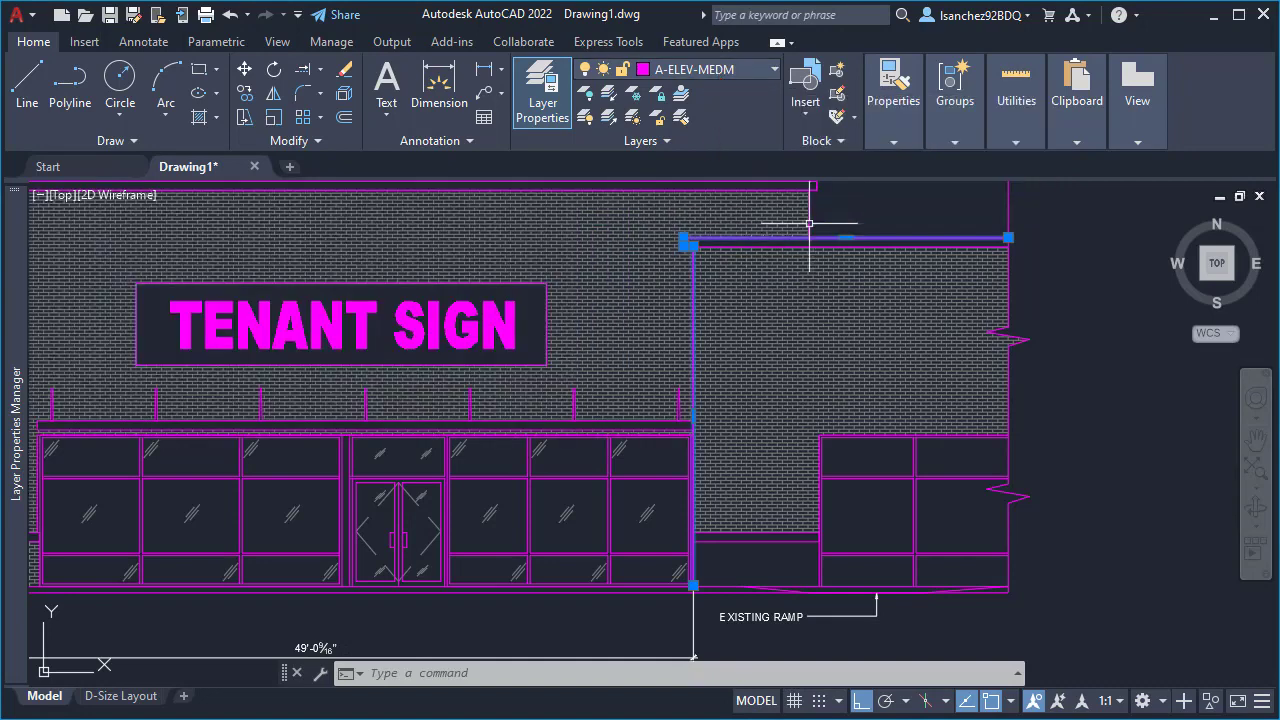
click(735, 70)
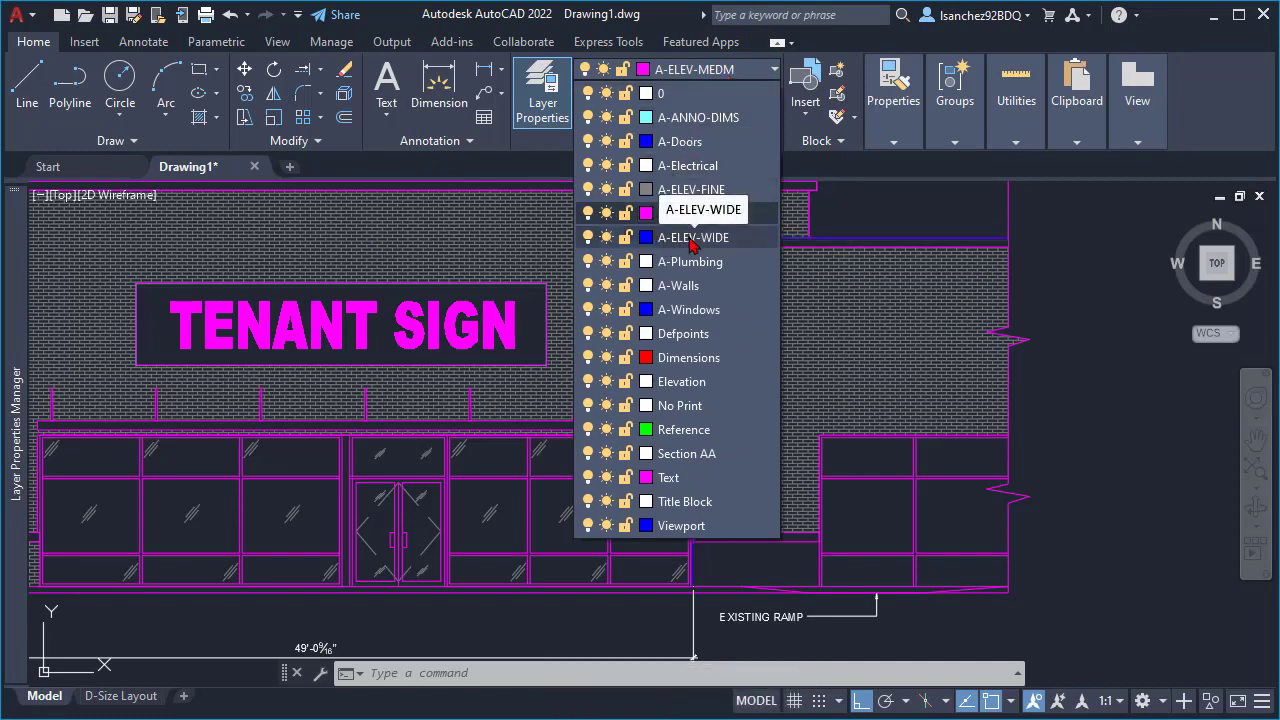
click(692, 245)
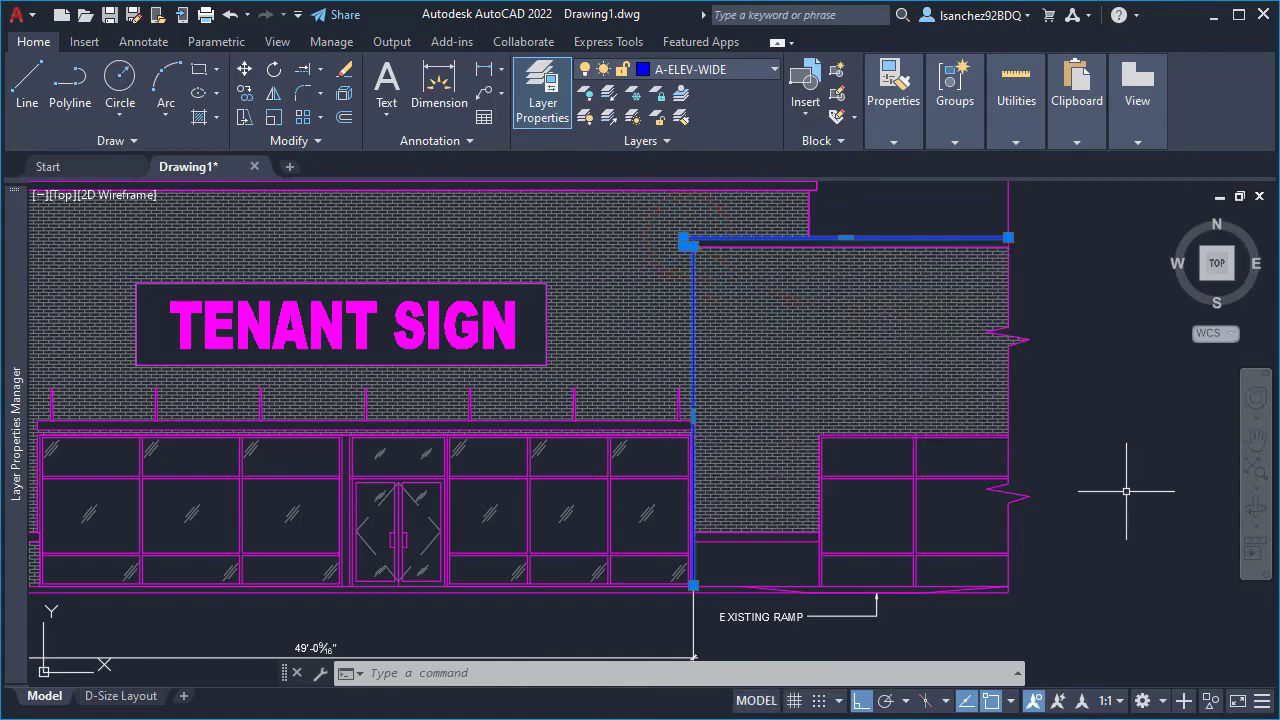
key(Escape)
- Switch from model space to the D-Size Layout to view the elevation on the sheet
scroll(1085, 491, down, 2)
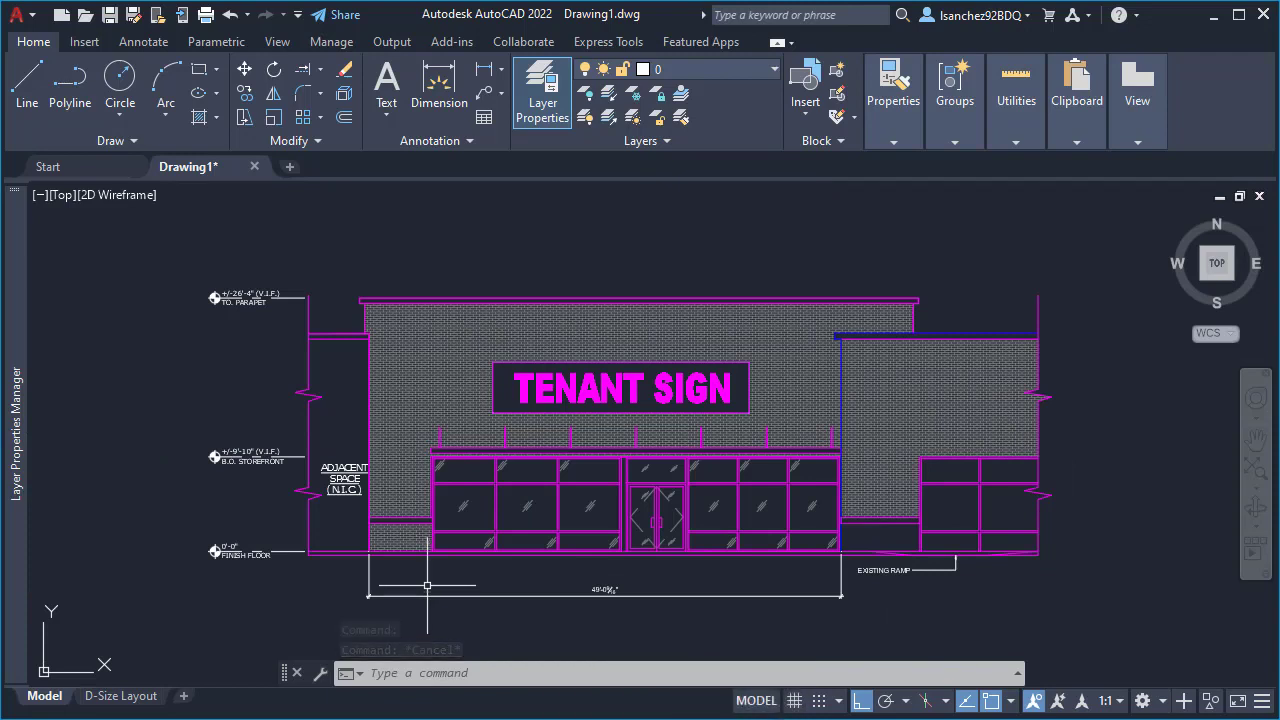
click(108, 704)
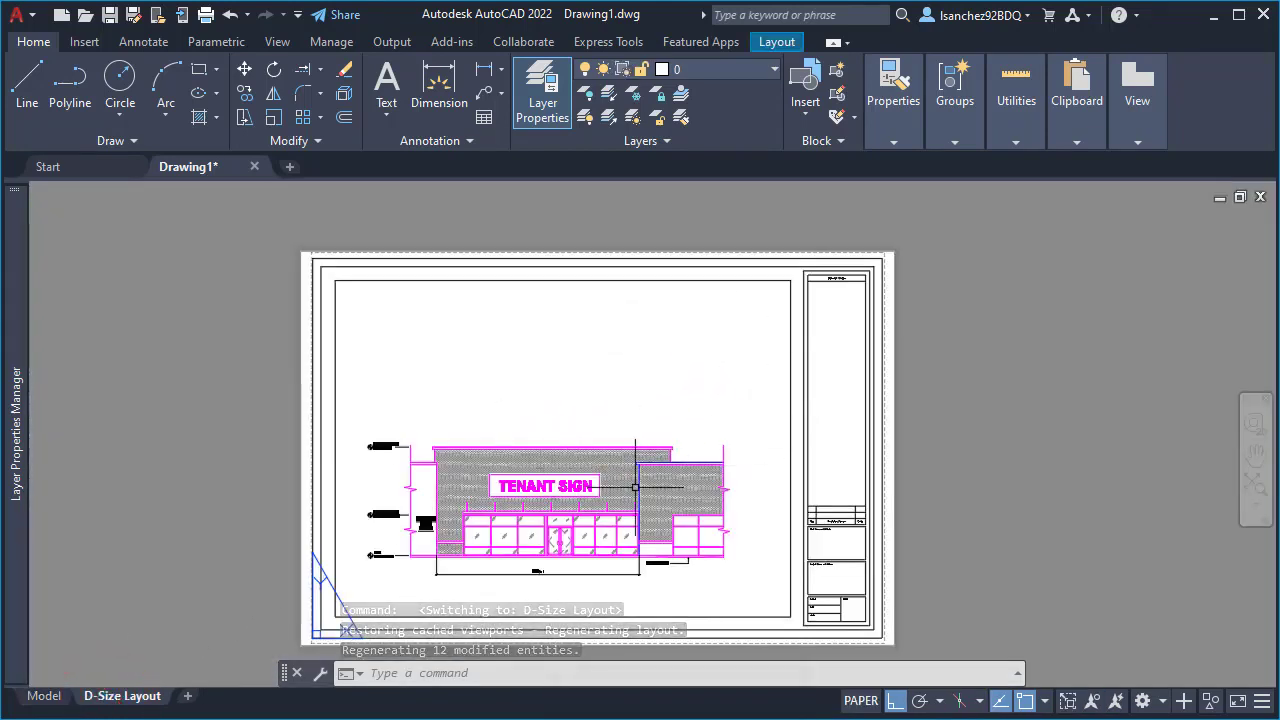
- Examine the elevation on the D-size sheet, checking its viewport, linework and the area around the existing ramp note
scroll(536, 584, up, 1)
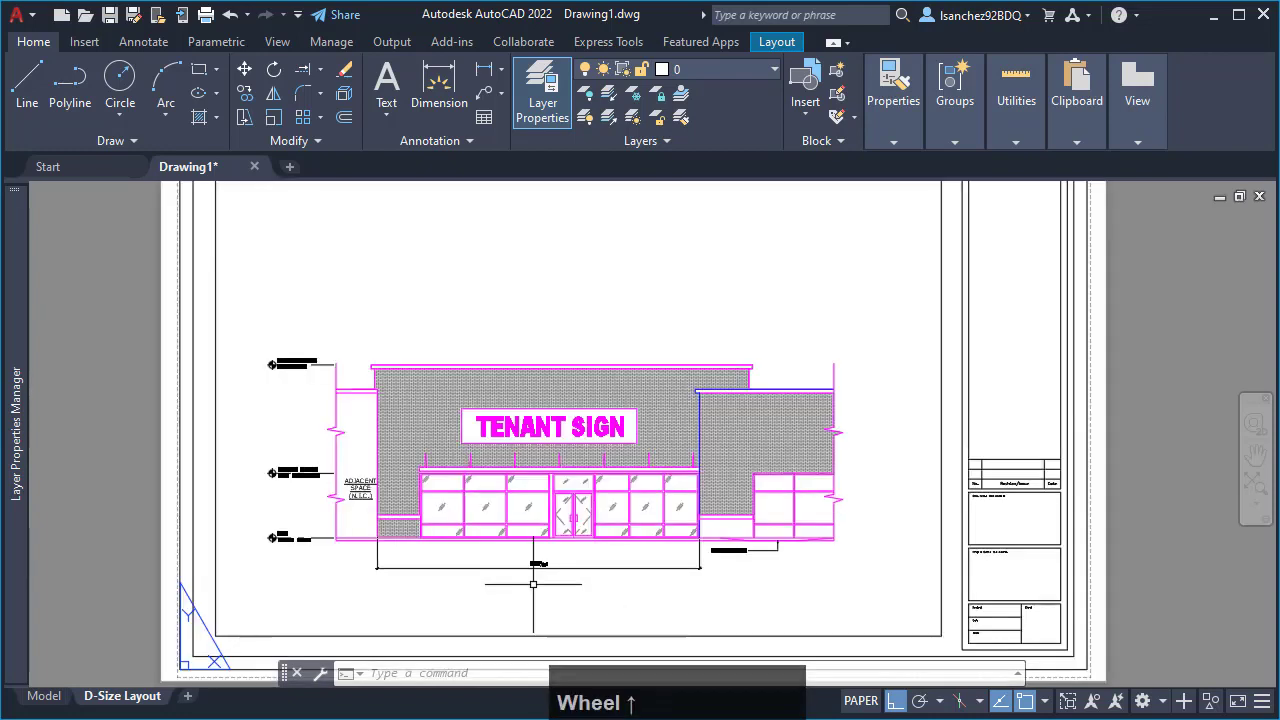
scroll(533, 583, down, 1)
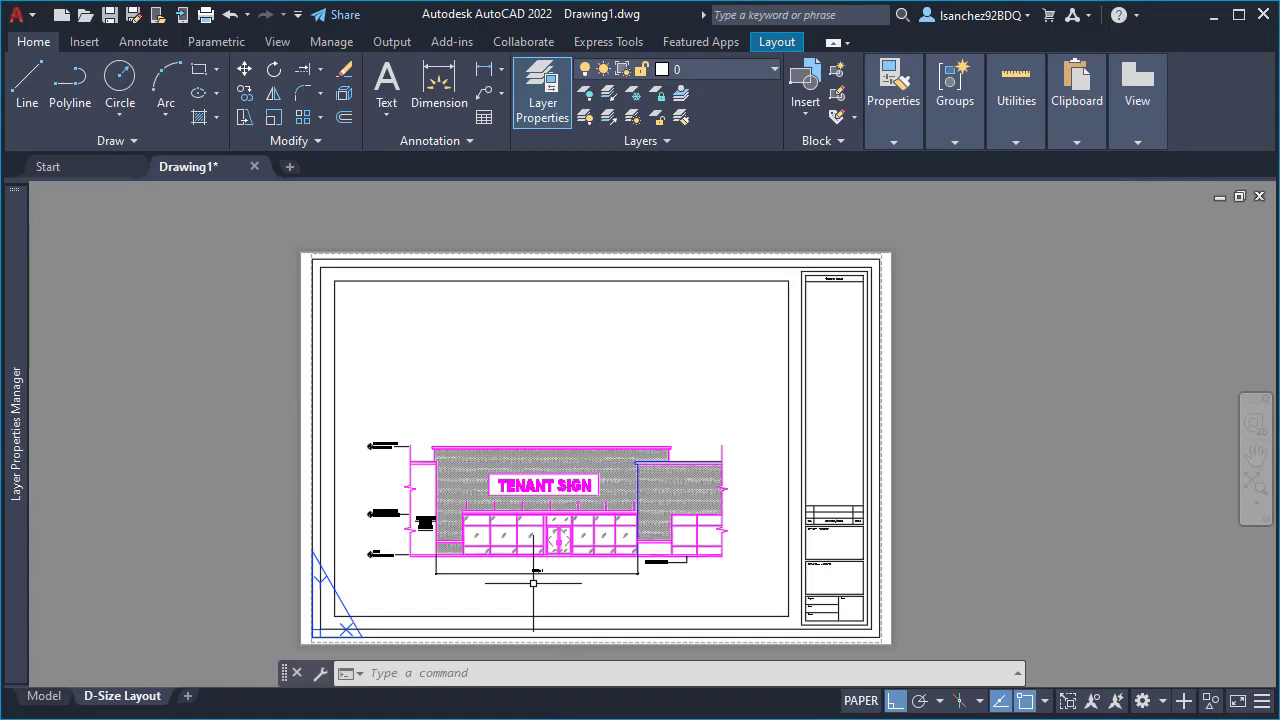
scroll(531, 585, up, 1)
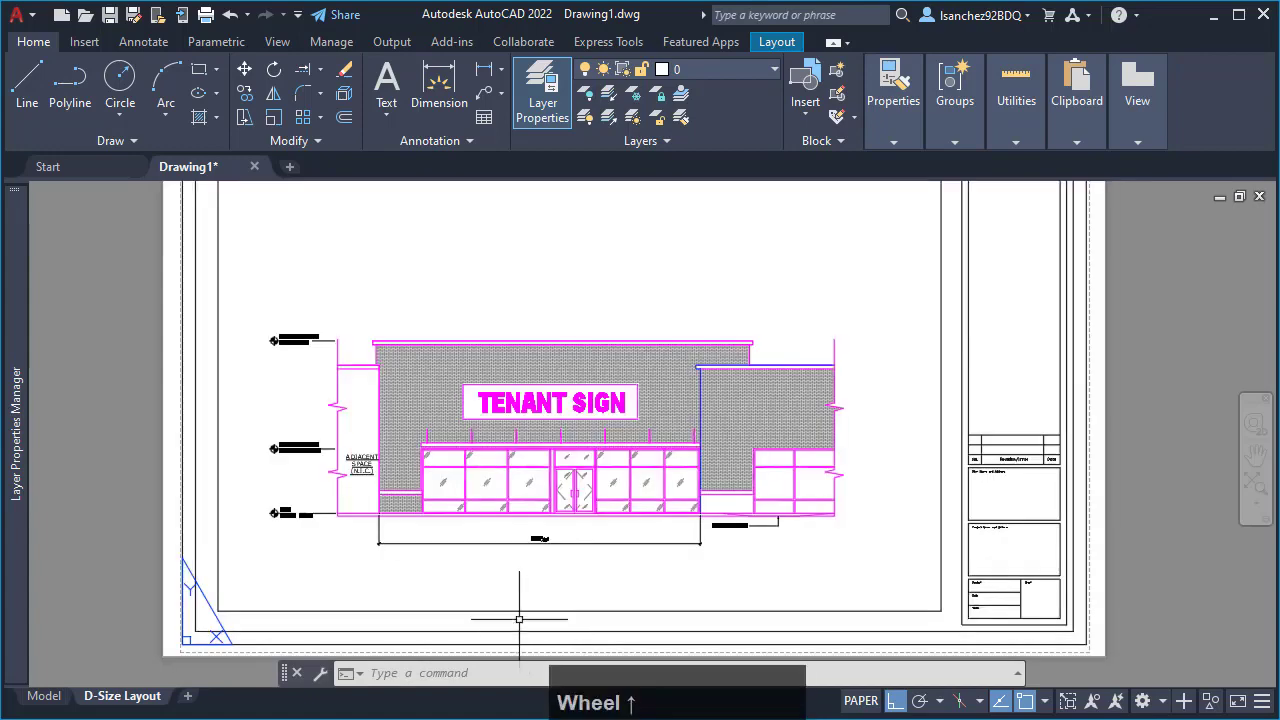
scroll(410, 592, up, 1)
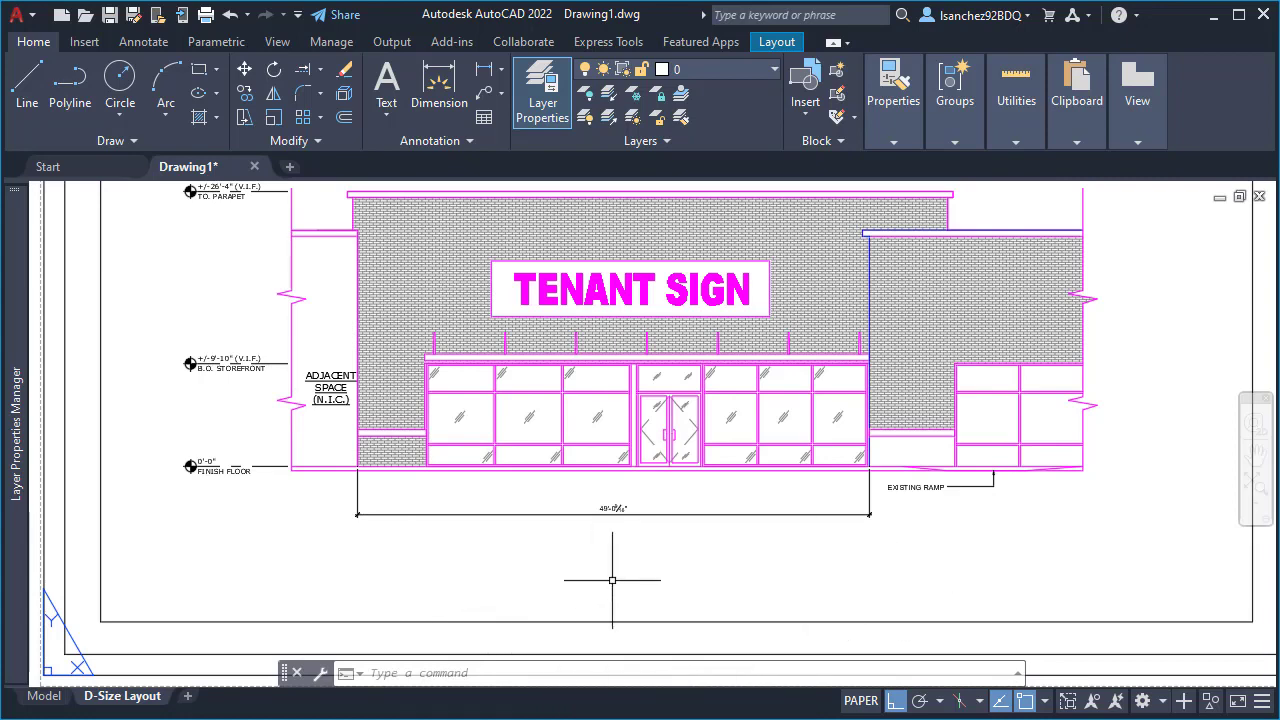
scroll(610, 580, down, 1)
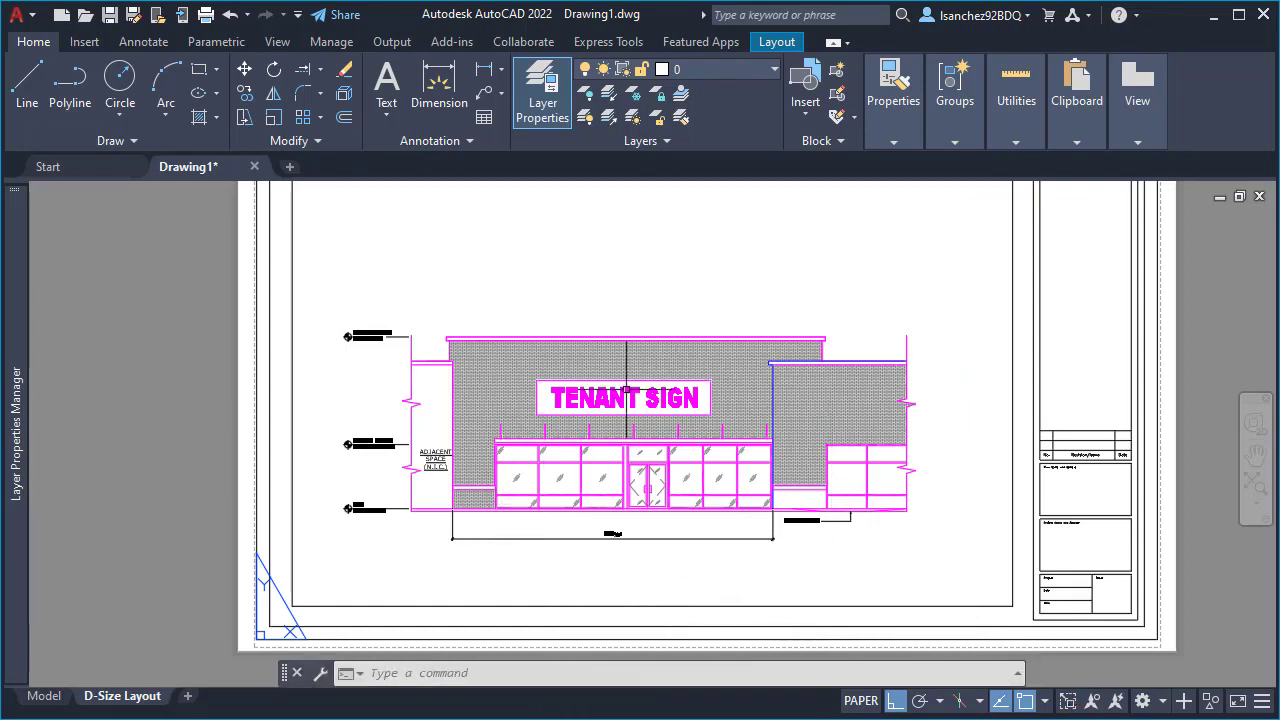
click(889, 606)
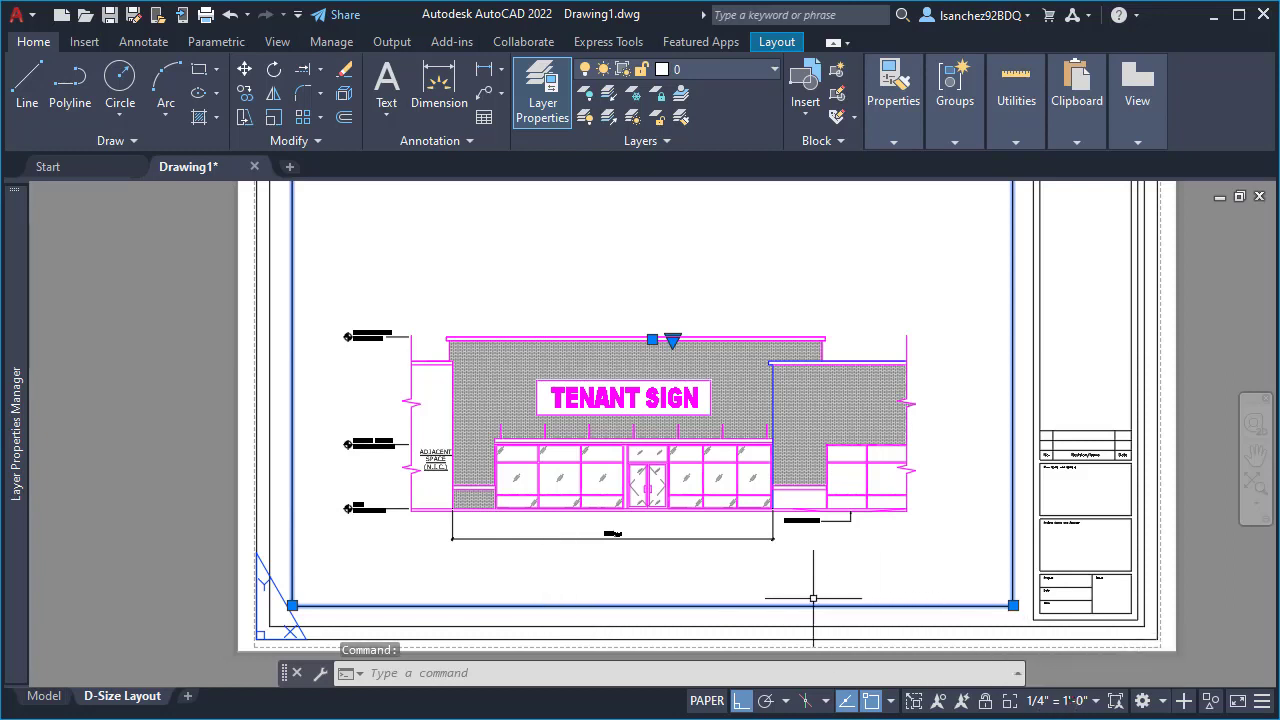
key(Escape)
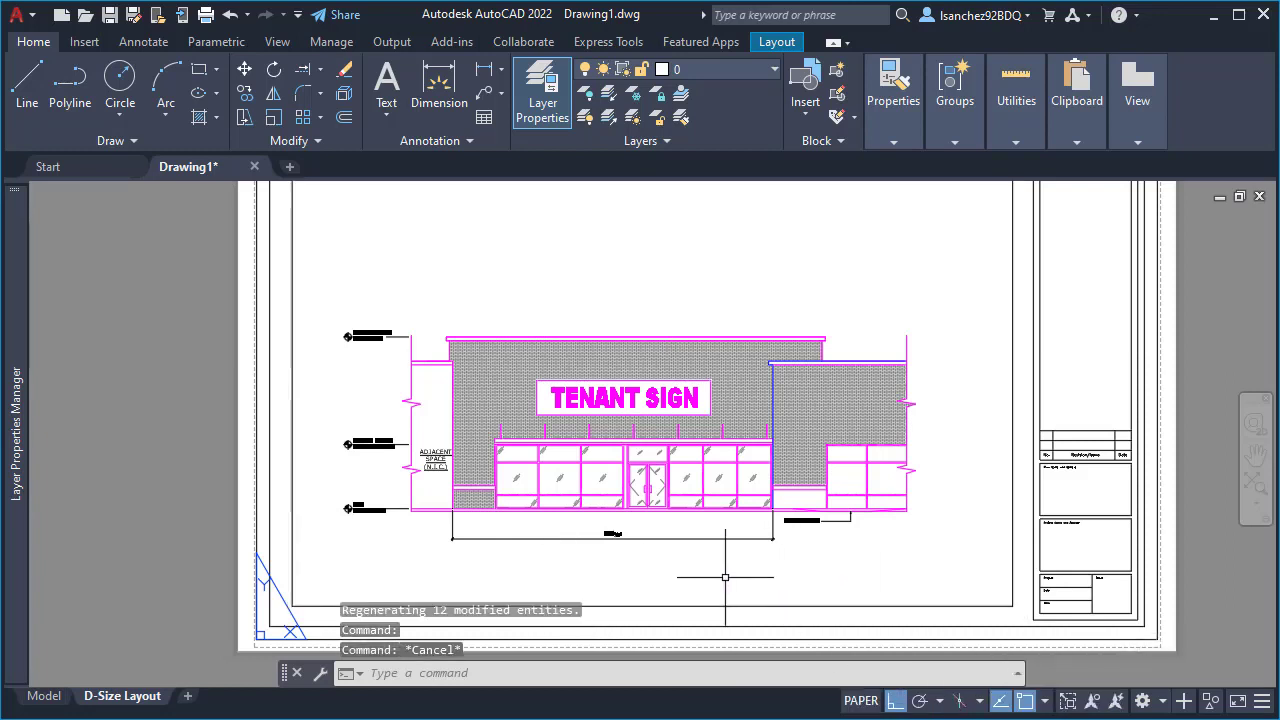
middle_click(725, 577)
middle_click(725, 577)
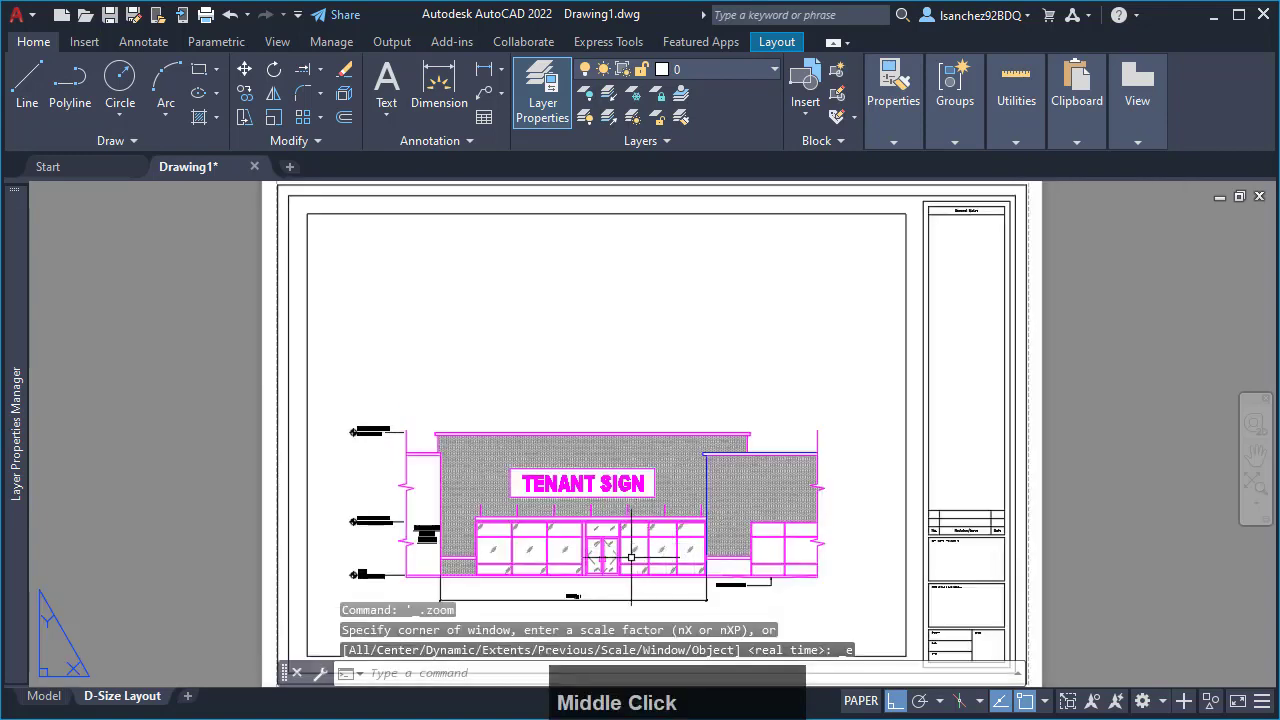
scroll(733, 600, up, 2)
scroll(730, 601, up, 2)
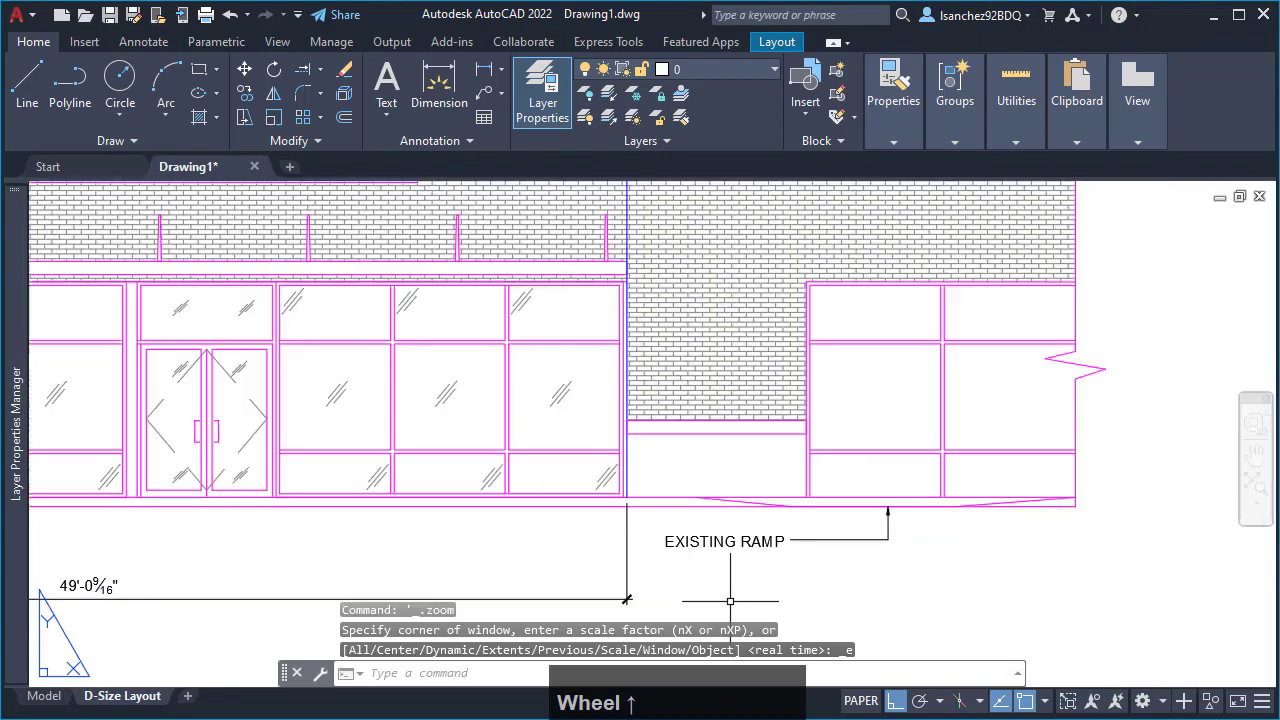
scroll(760, 575, down, 2)
middle_click(756, 569)
middle_click(756, 569)
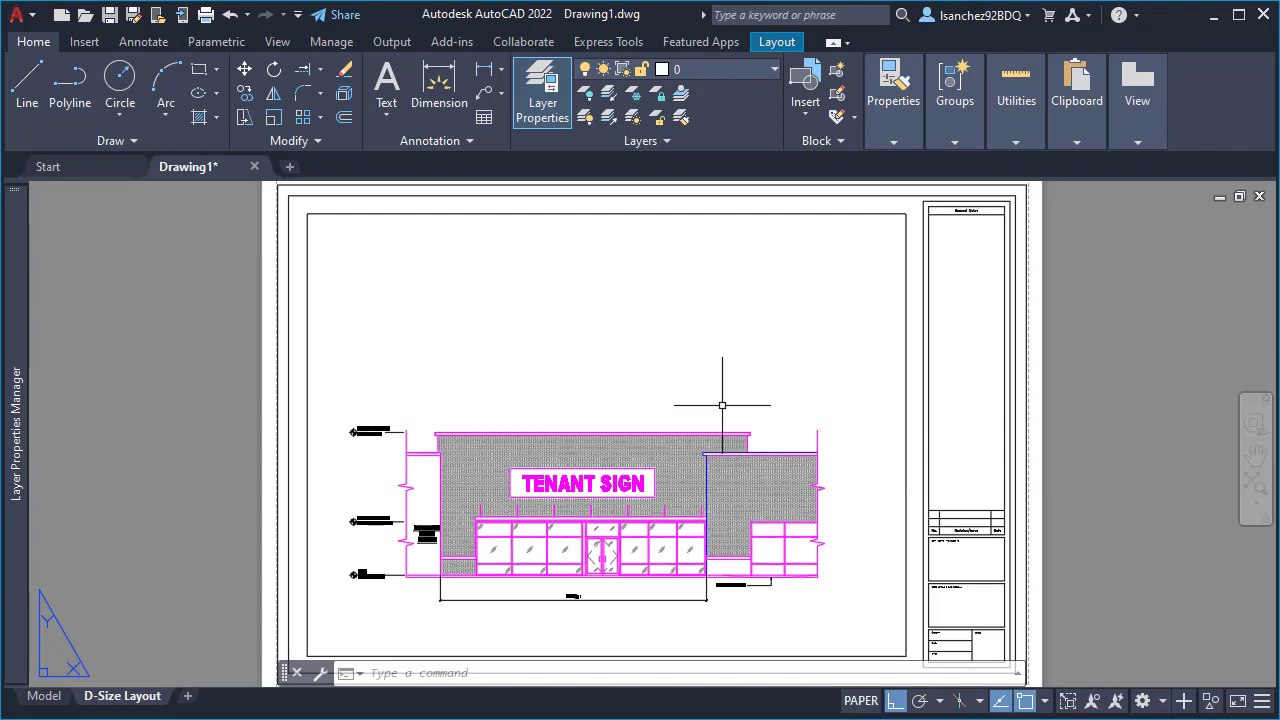
- Try a plot setup for the D-Size Layout using DWG To PDF.pc3, scaled lineweights and the monochrome.stb plot style table
key(ctrl+p)
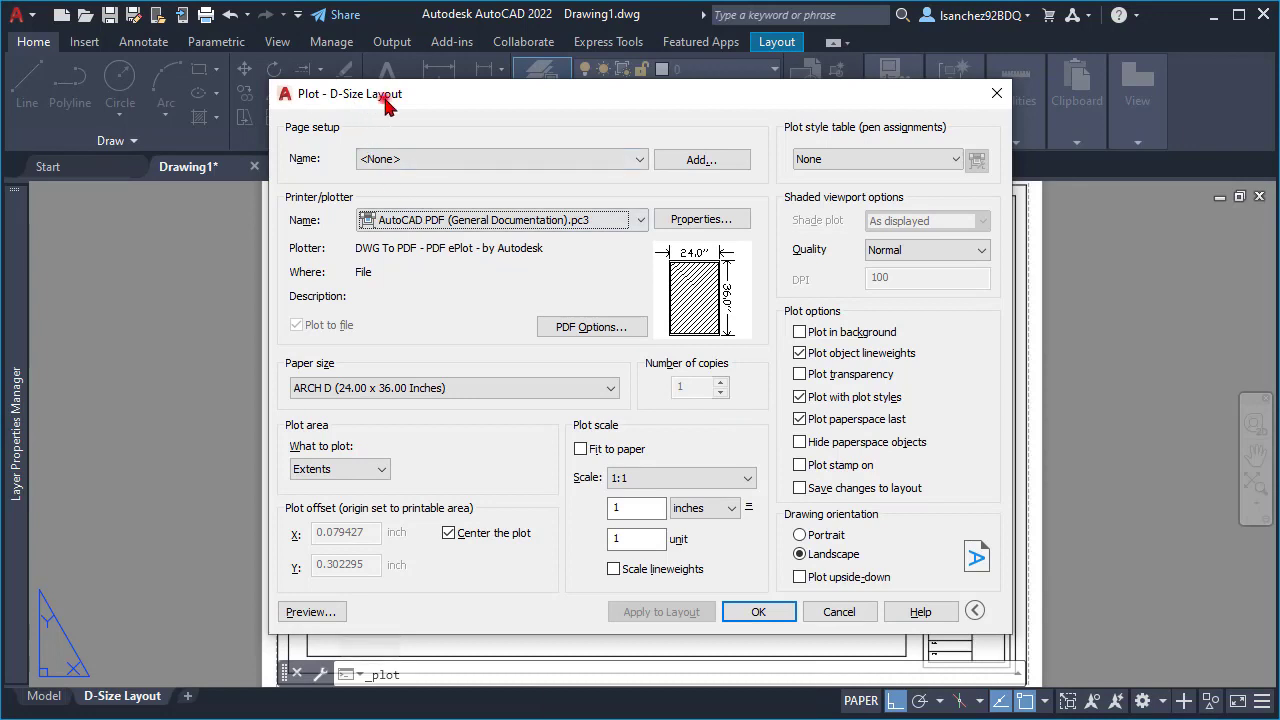
drag(390, 104, 405, 91)
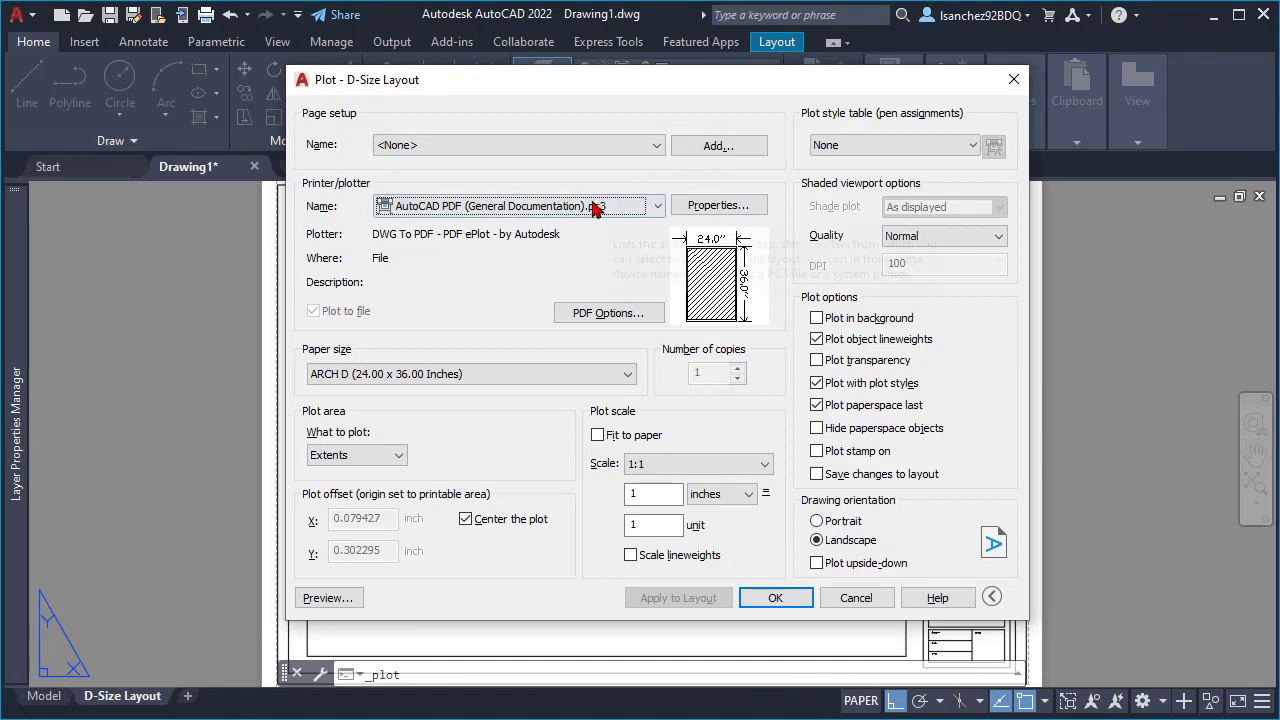
click(445, 208)
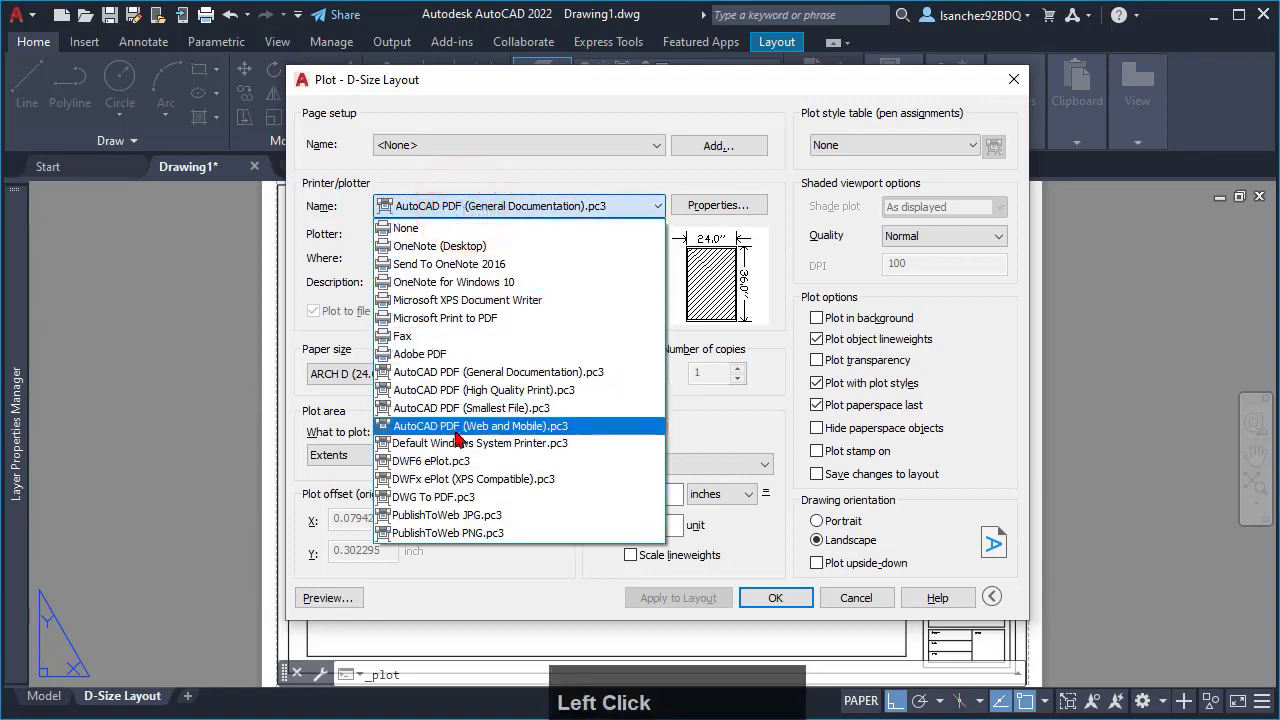
click(432, 499)
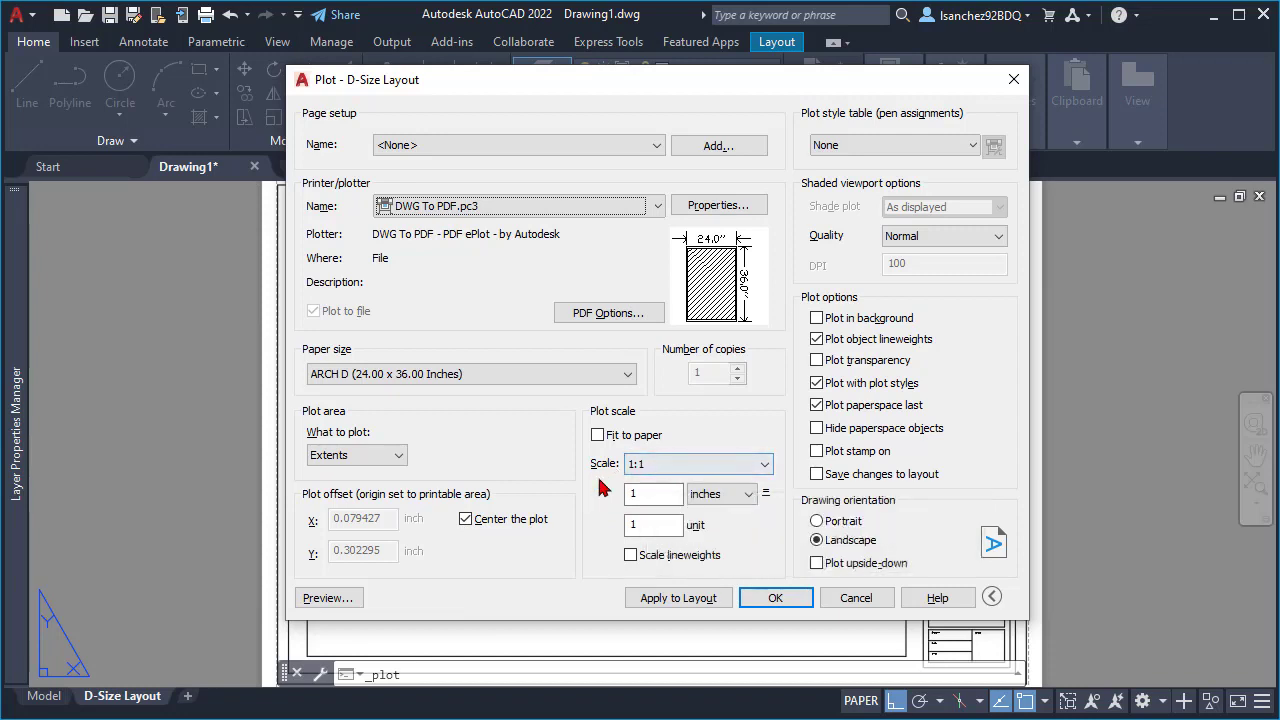
click(631, 556)
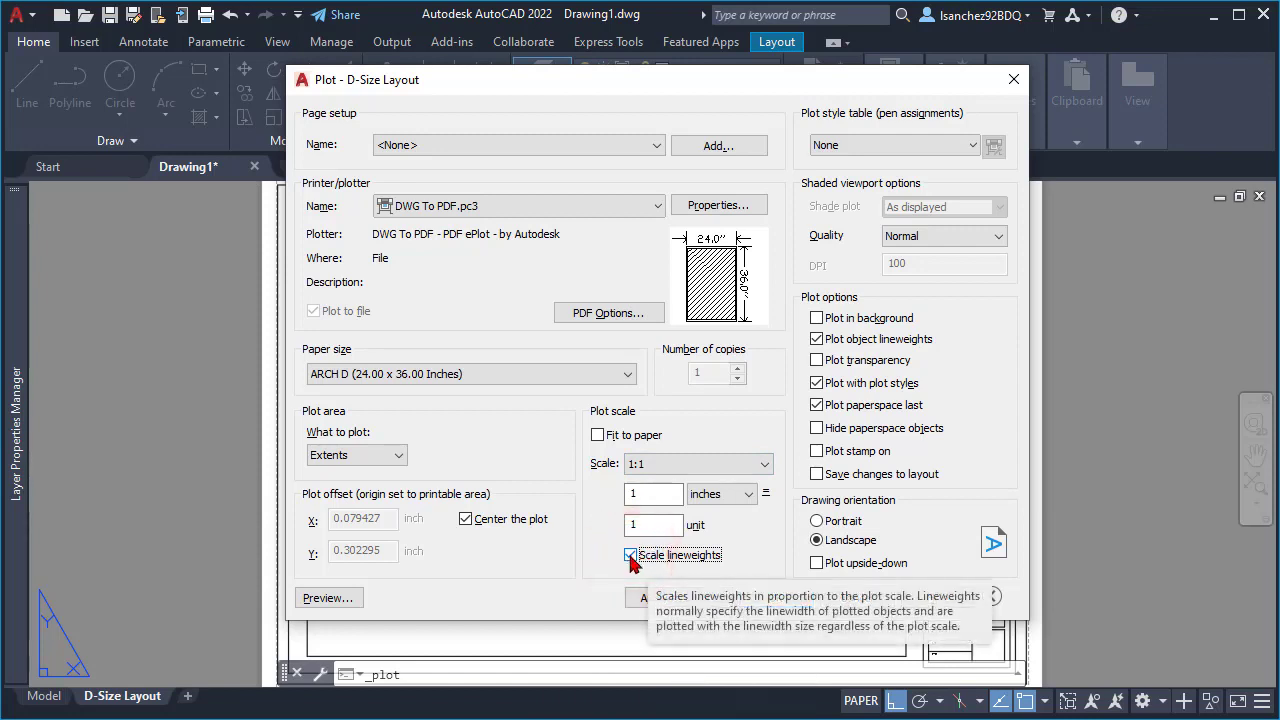
click(876, 148)
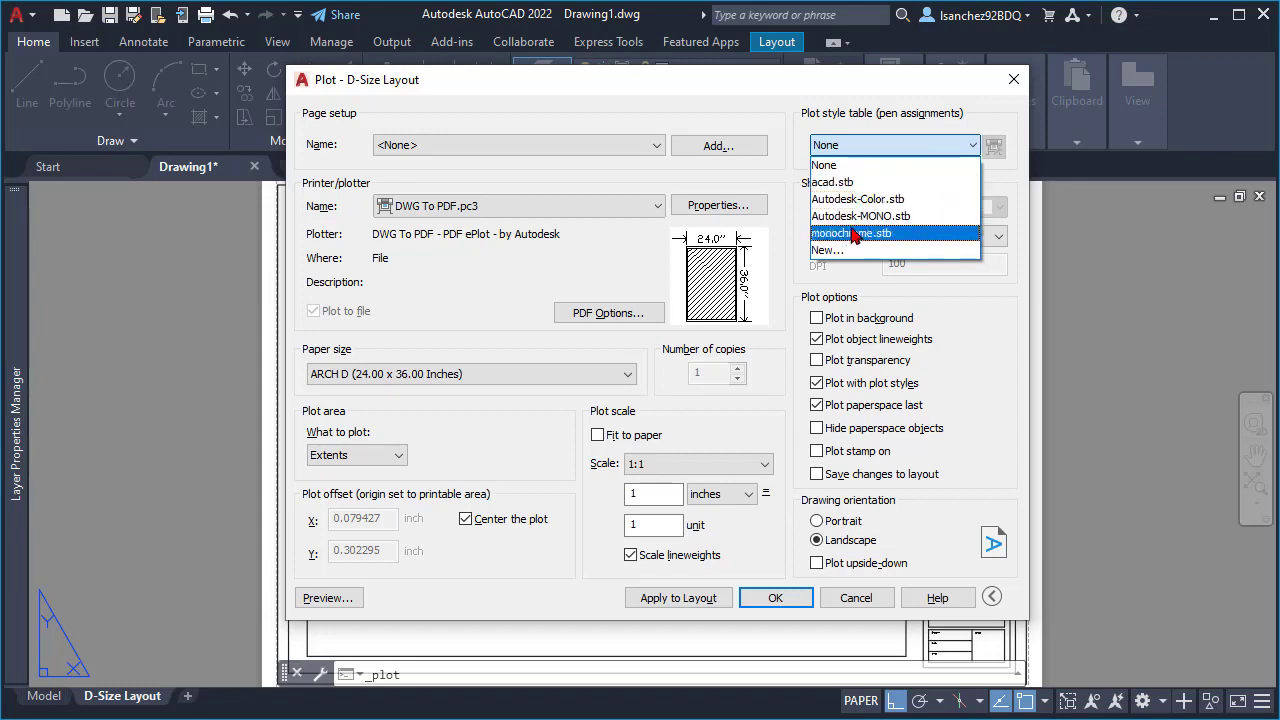
click(852, 234)
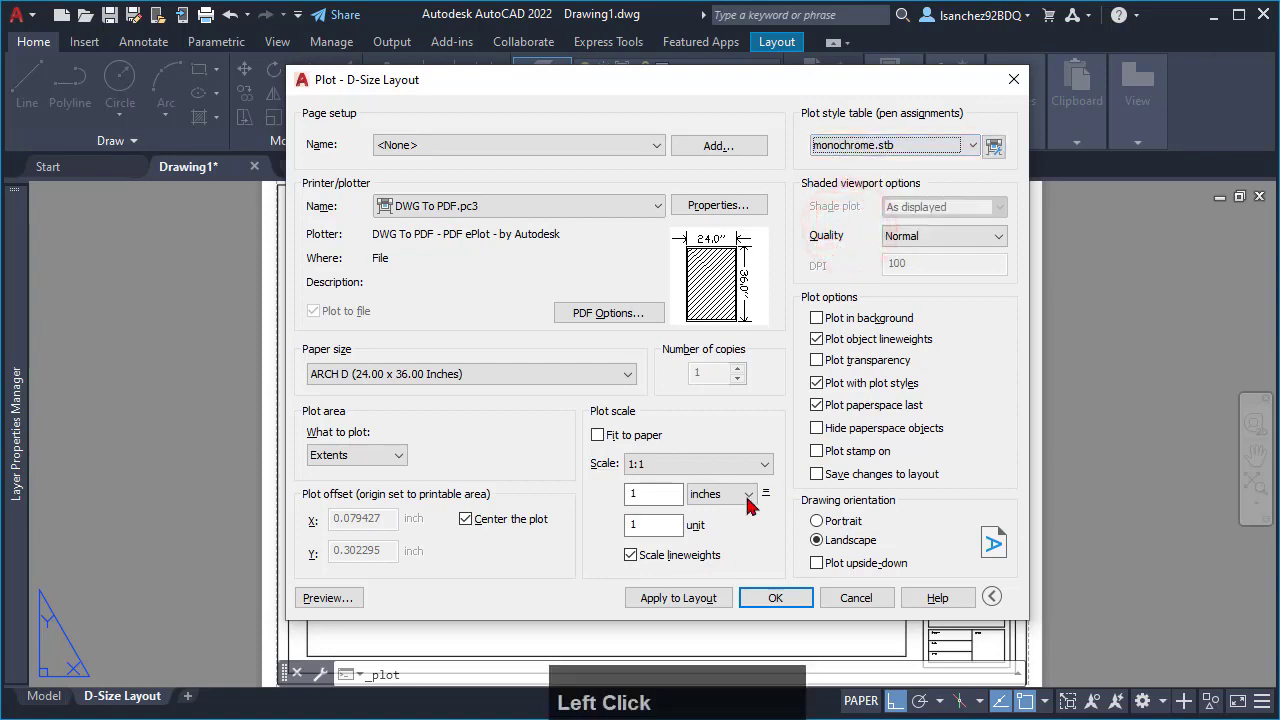
- Preview the plot with monochrome.stb to check the elevation's line colors, and cancel the plot
click(334, 598)
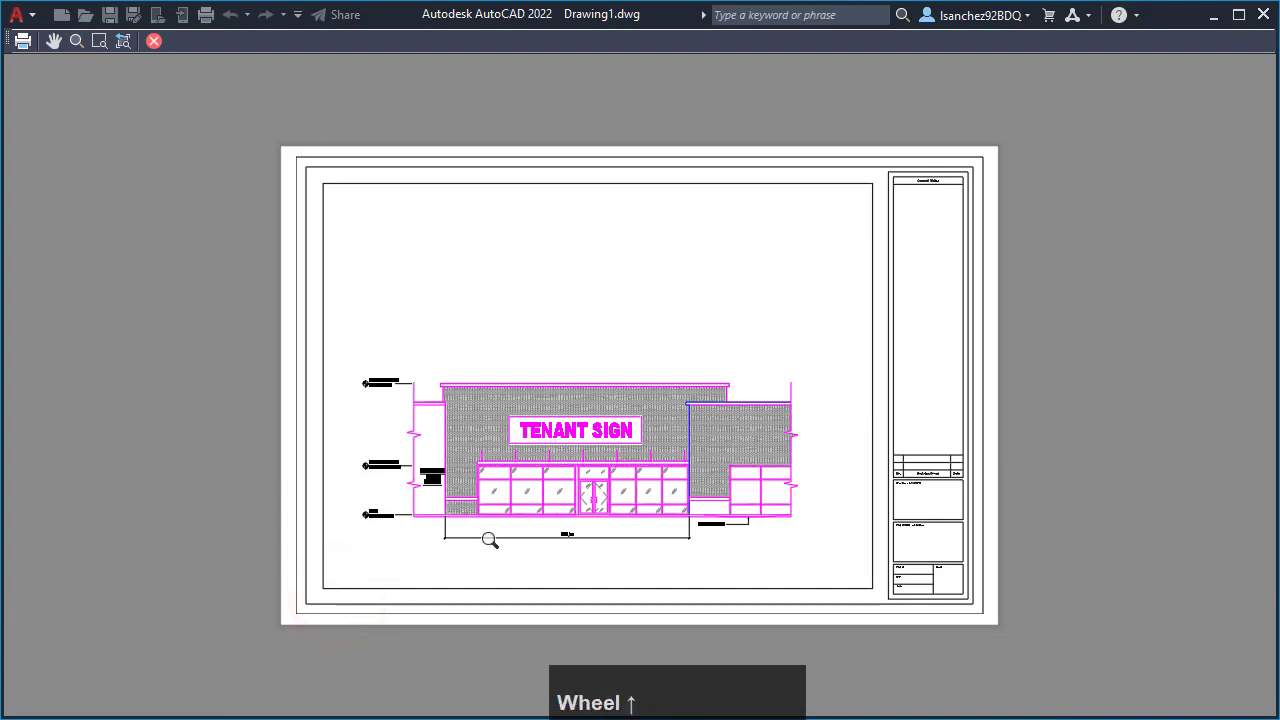
scroll(491, 534, up, 3)
scroll(520, 443, down, 3)
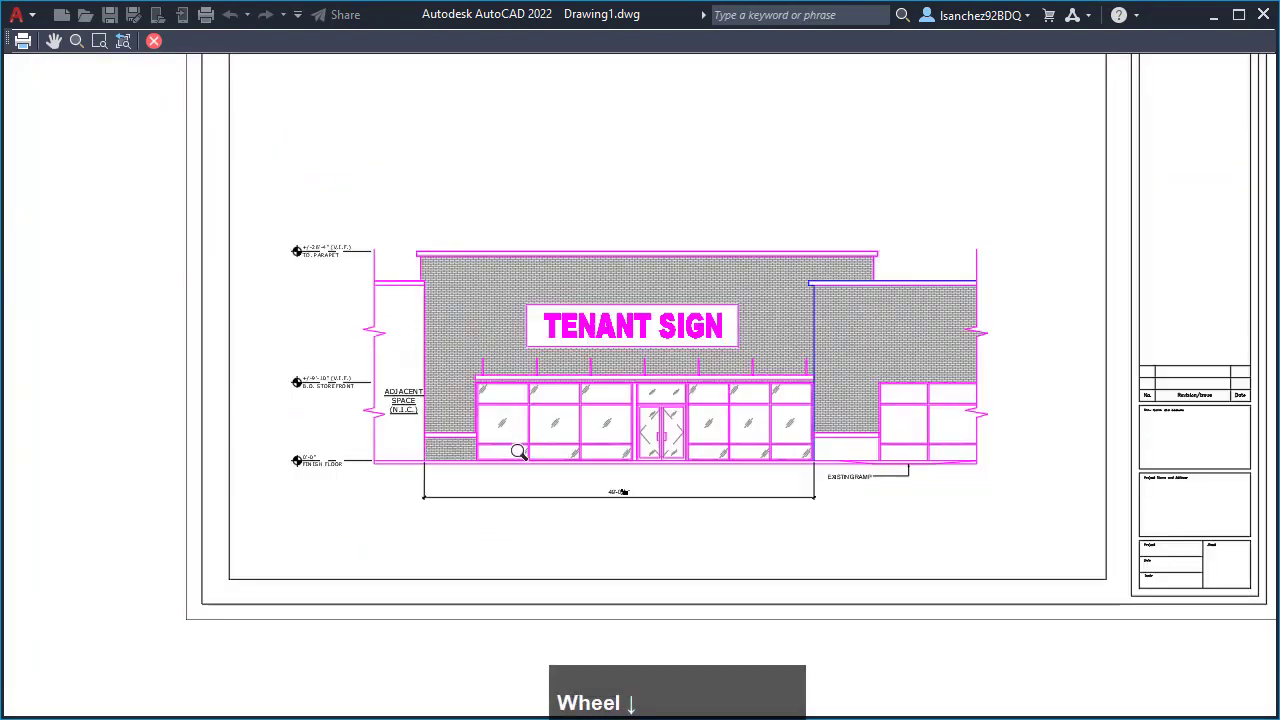
scroll(519, 452, down, 4)
key(Escape)
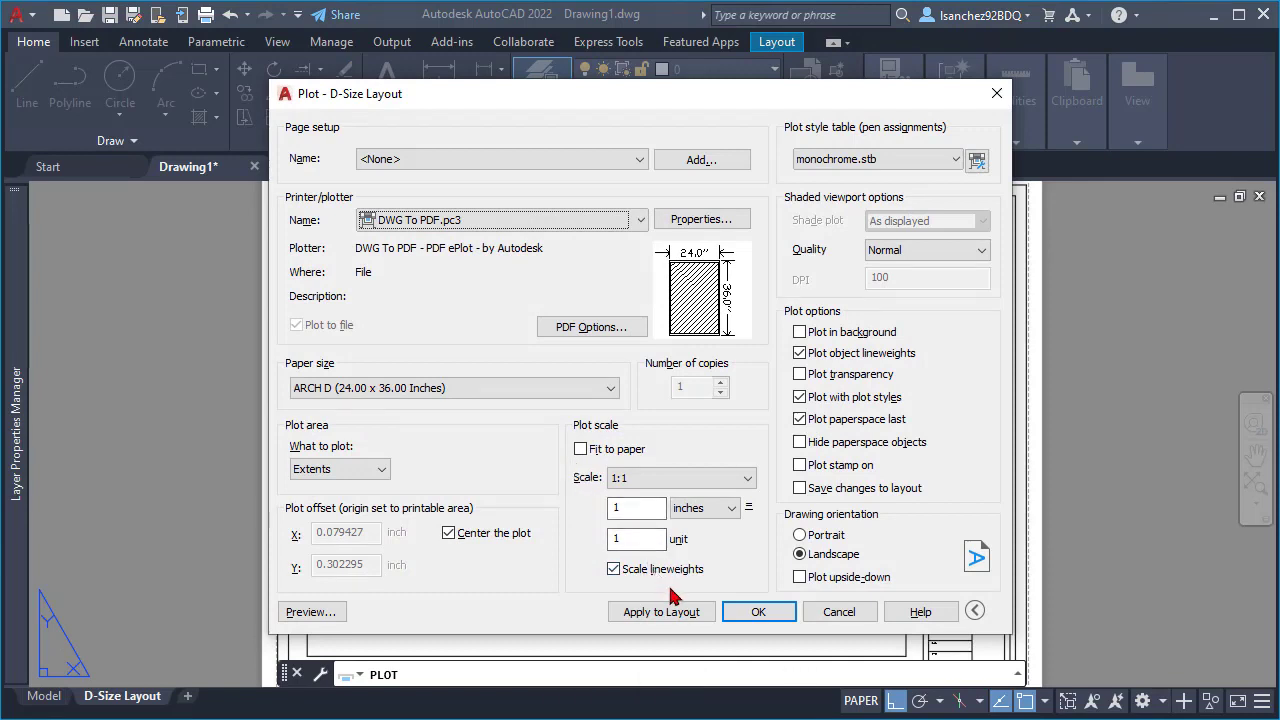
click(834, 612)
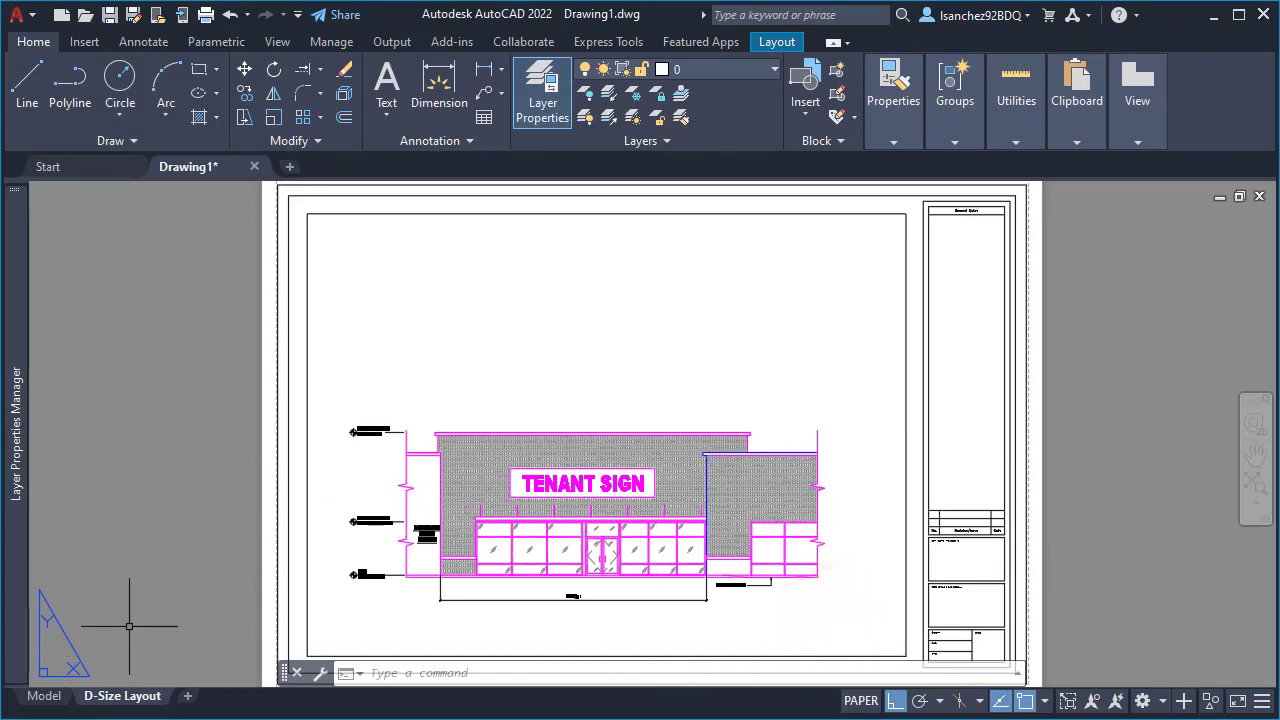
- Convert the drawing from named to color-dependent plot styles with the CONVERTPSTYLES command
text(co)
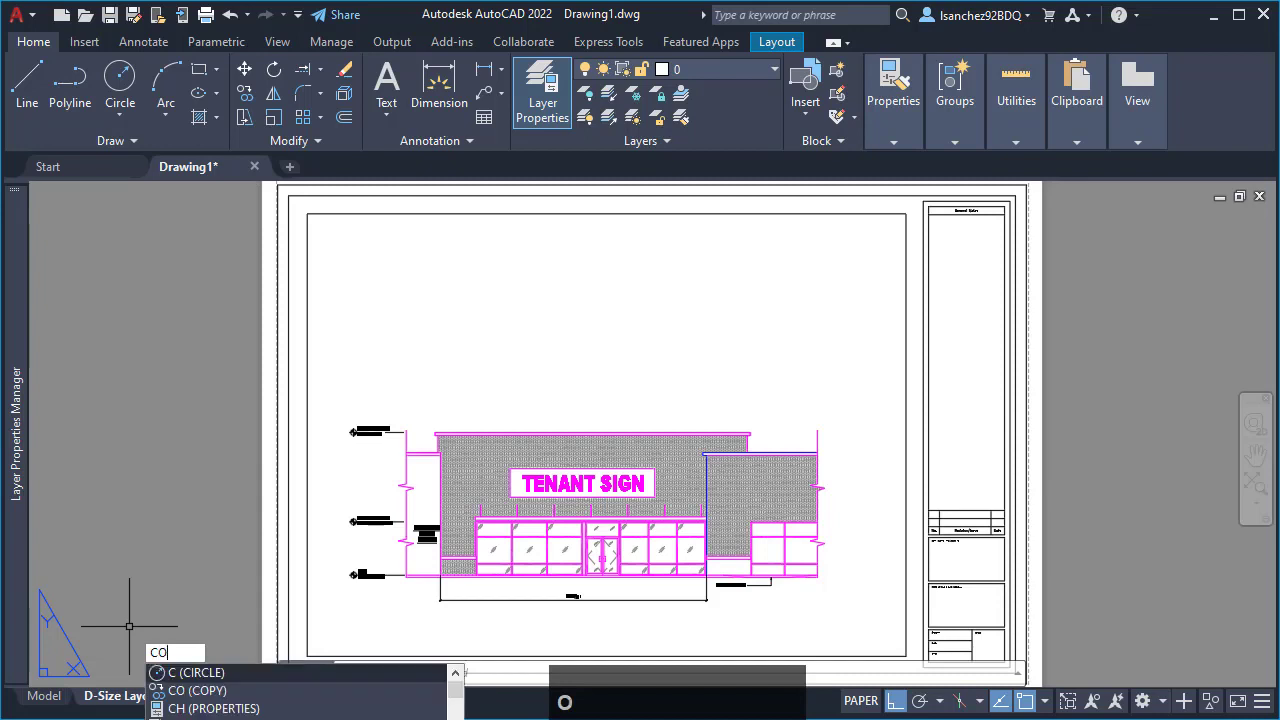
text(nvert)
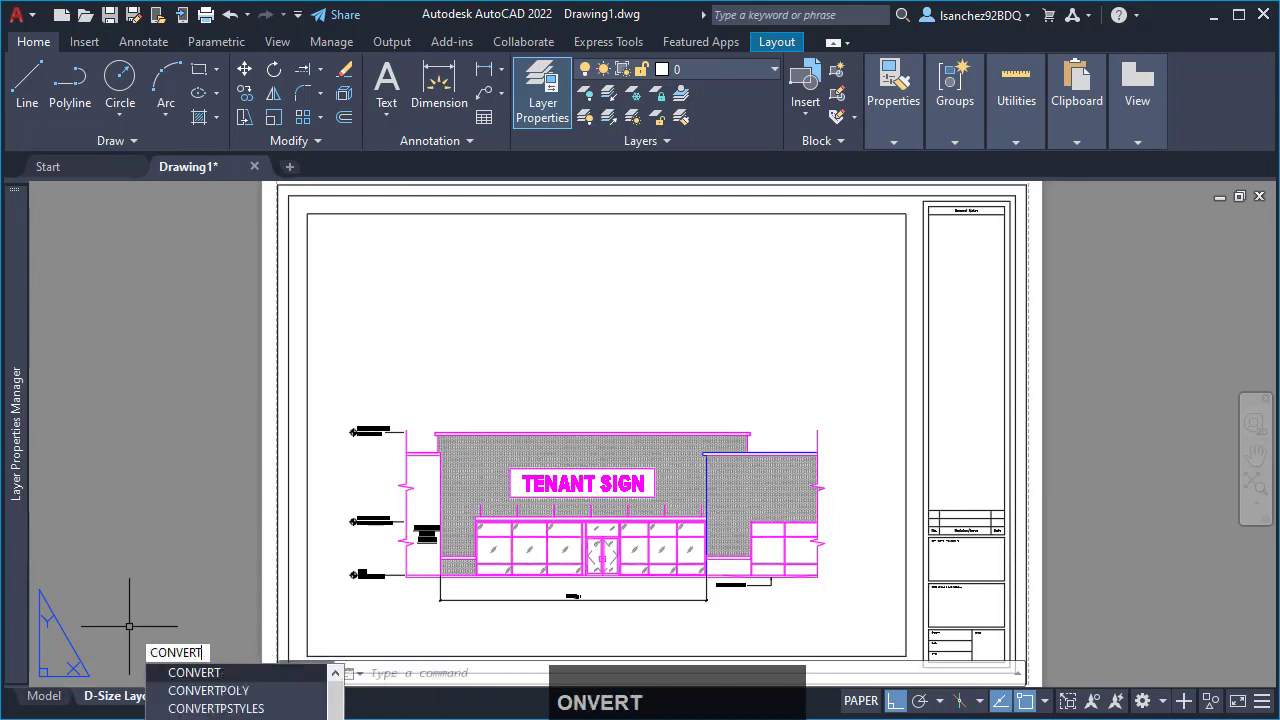
text(ps)
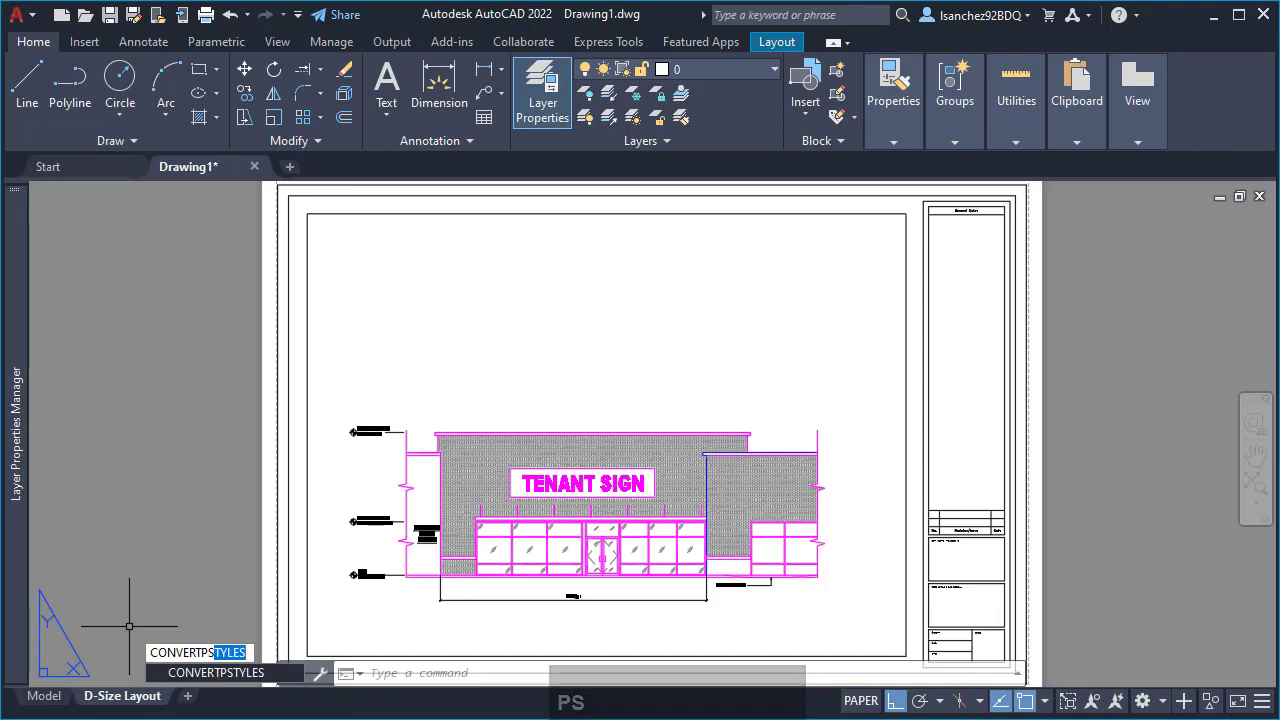
key(Return)
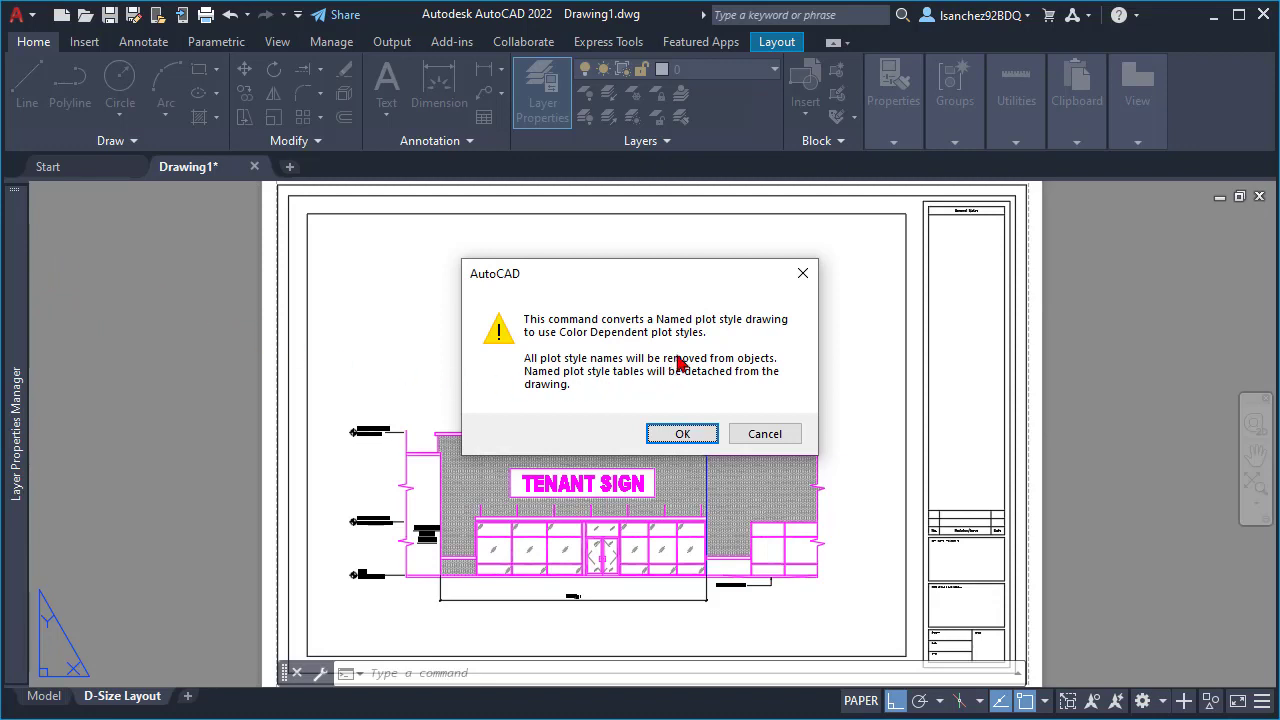
click(681, 434)
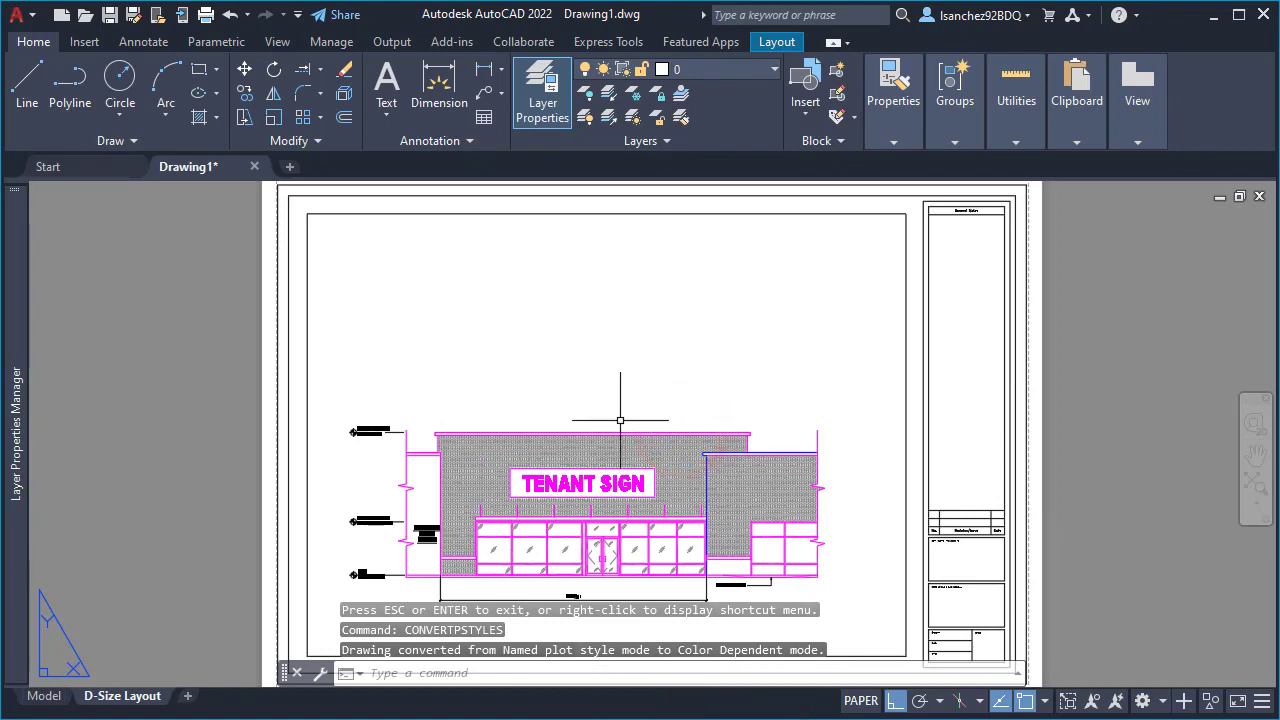
- Set up the D-Size Layout plot with the monochrome.ctb plot style table and scaled lineweights
key(ctrl+p)
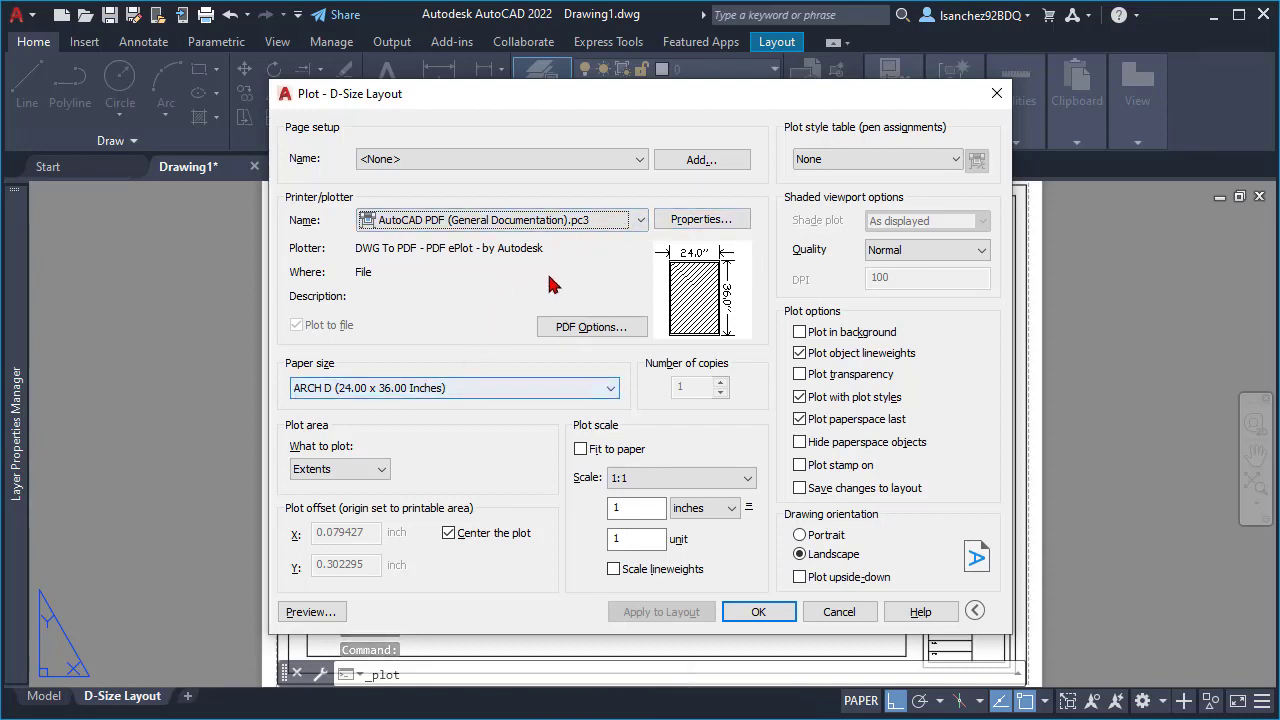
click(848, 160)
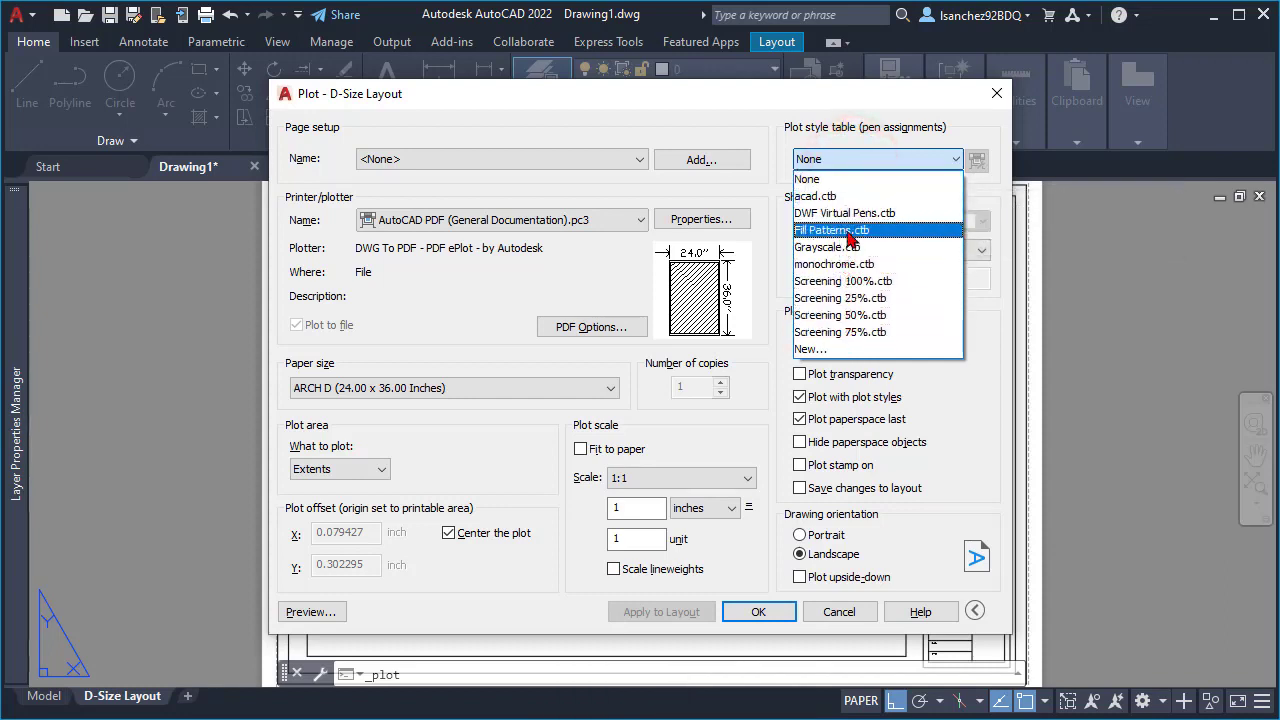
click(821, 265)
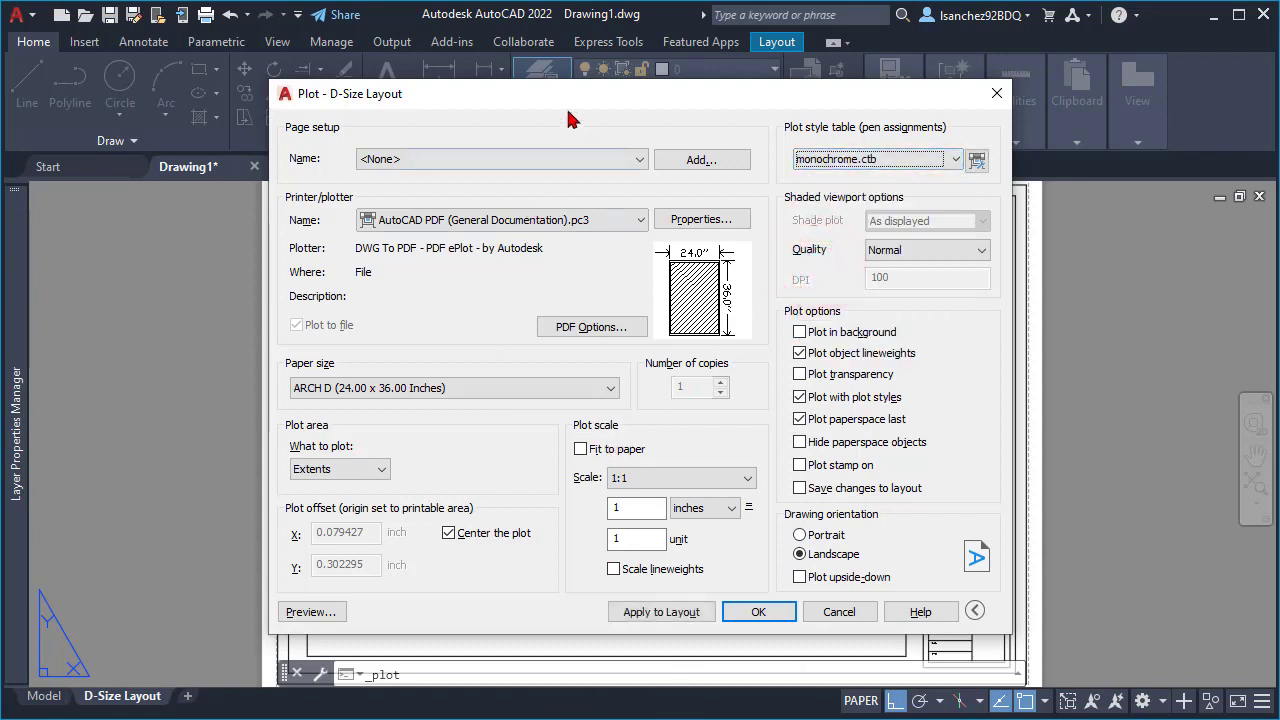
drag(566, 106, 615, 97)
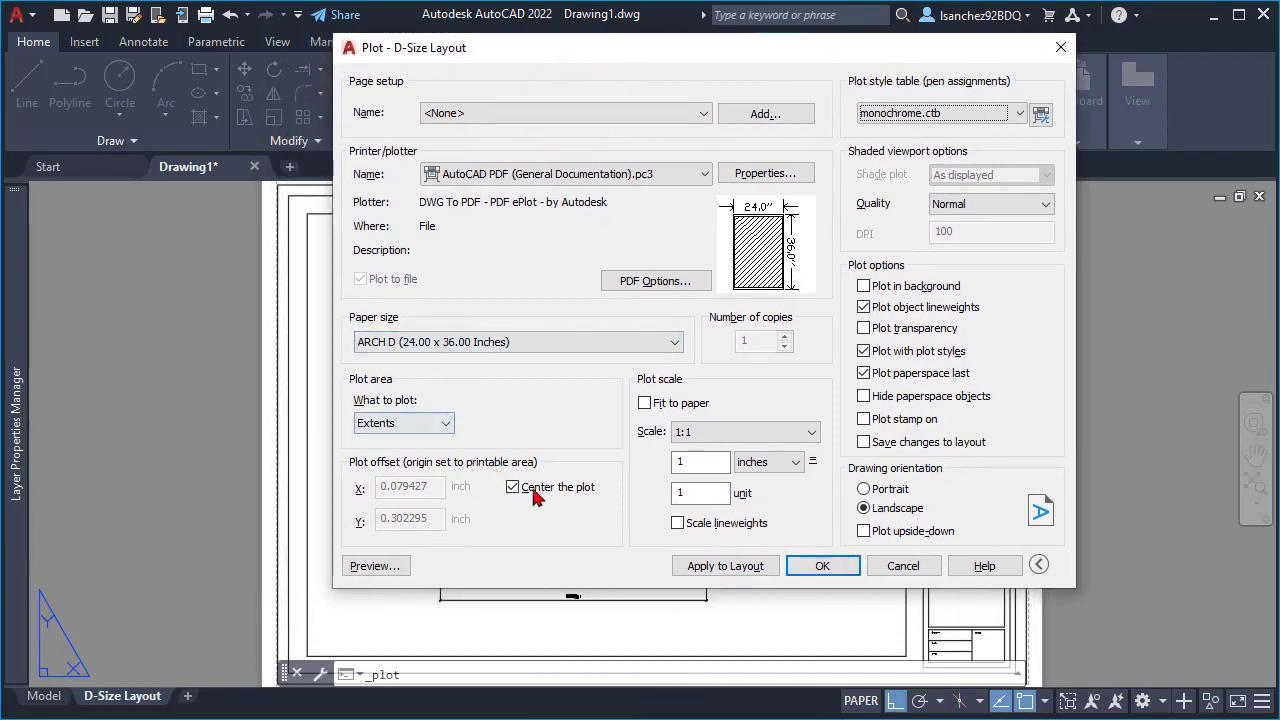
click(678, 523)
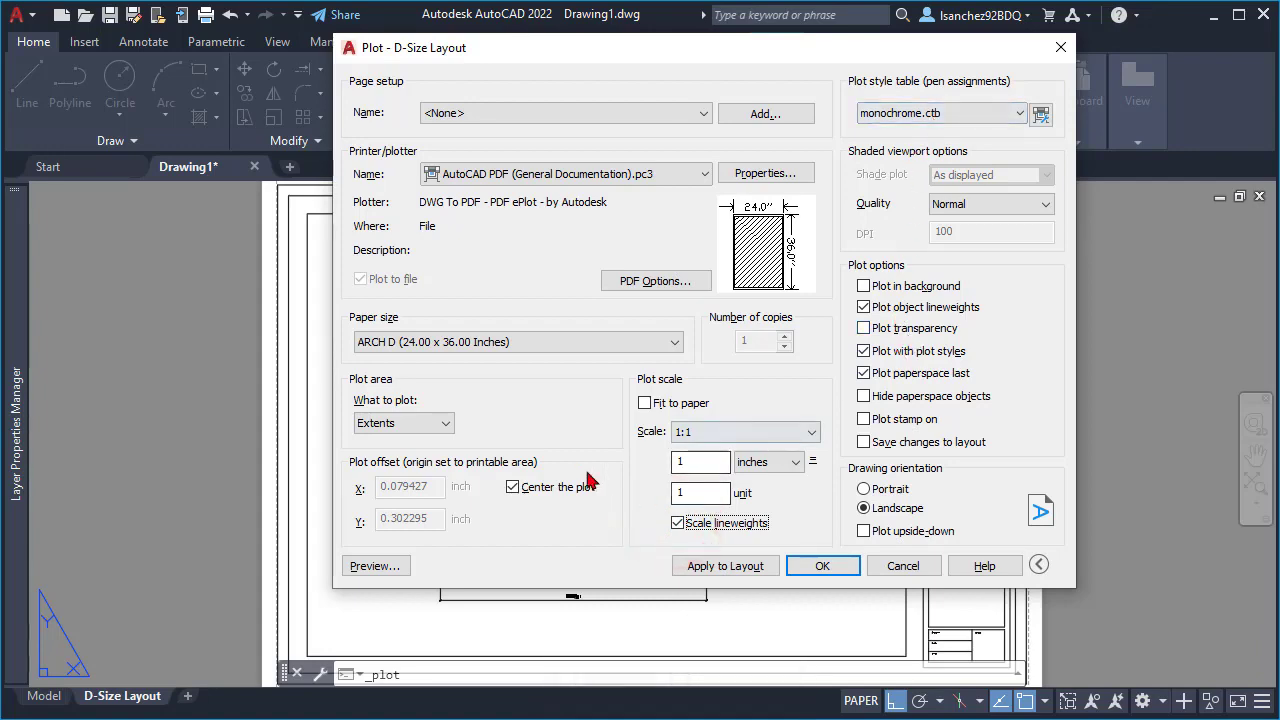
- Preview the plot and examine the lineweights along the parapet and the lower building section's roof edge
click(375, 567)
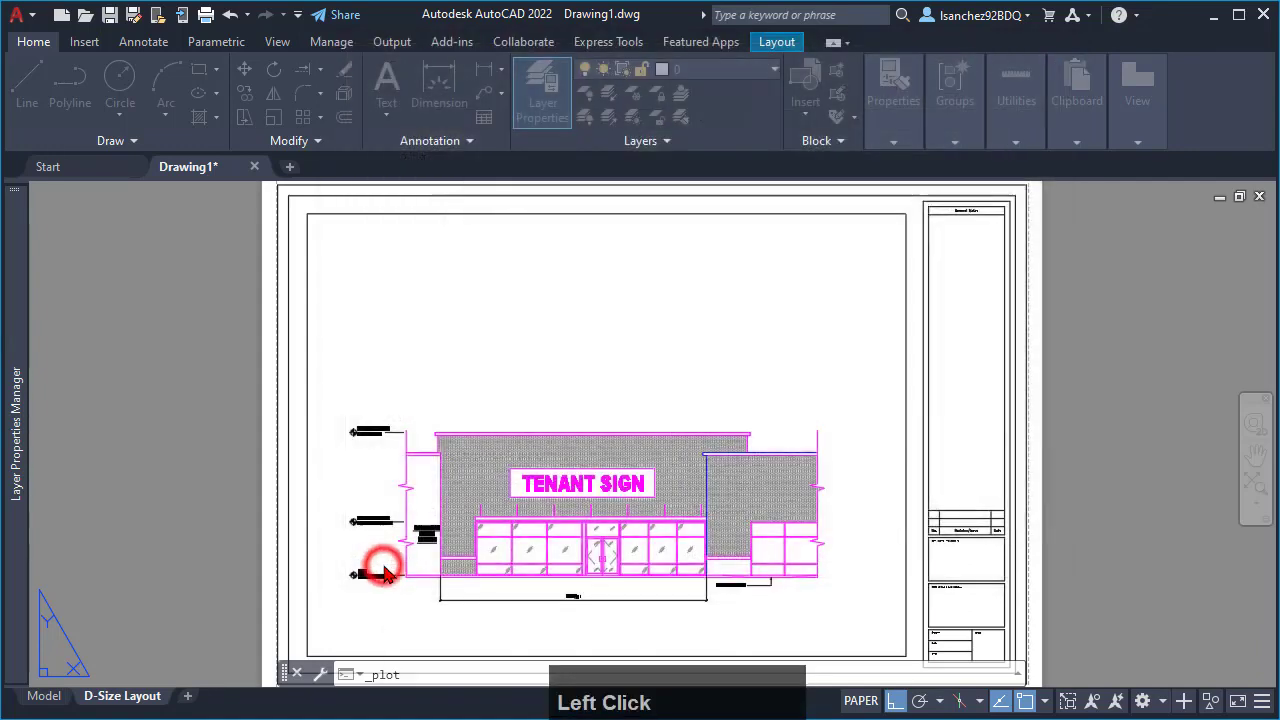
scroll(485, 549, up, 5)
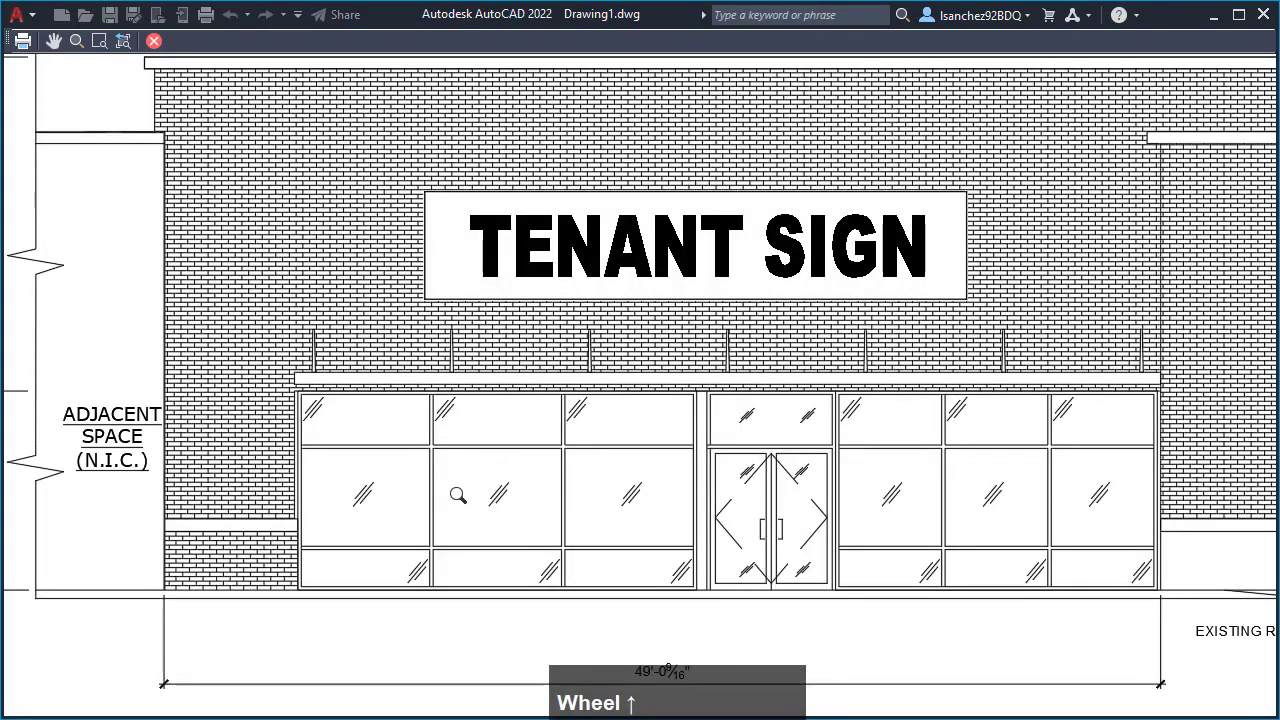
middle_drag(856, 494, 504, 477)
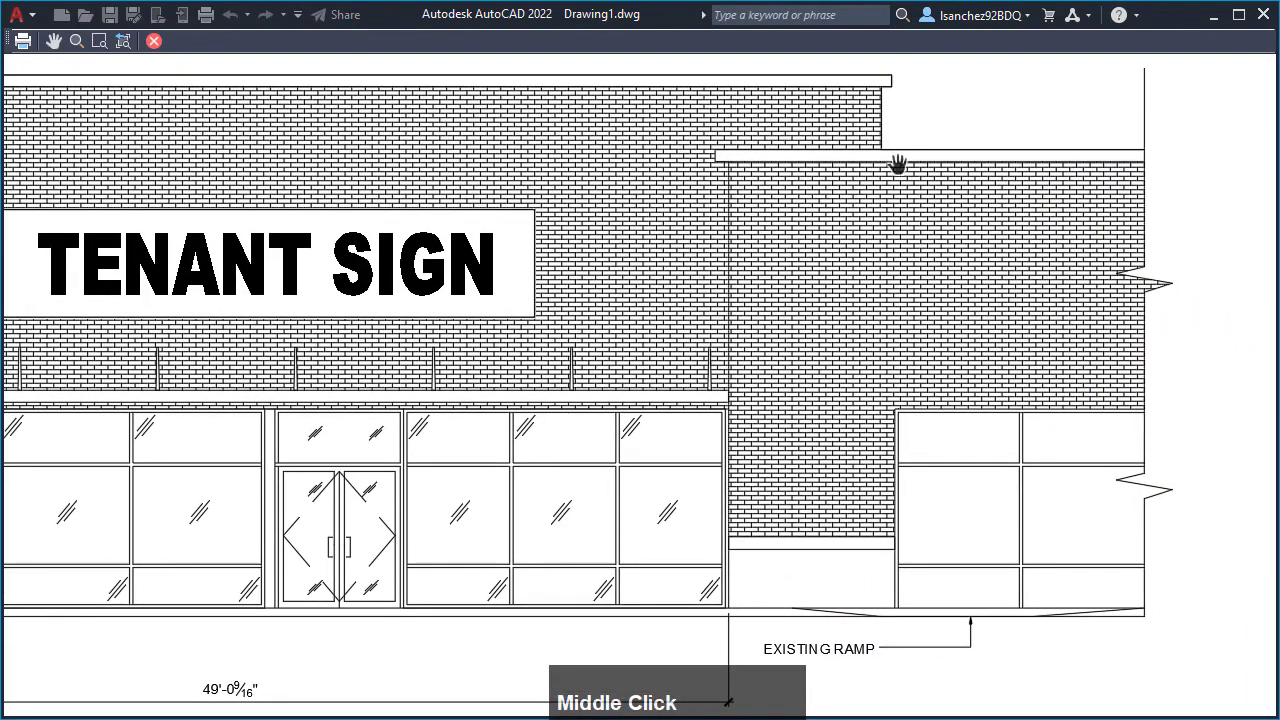
scroll(900, 150, up, 4)
middle_drag(886, 129, 810, 275)
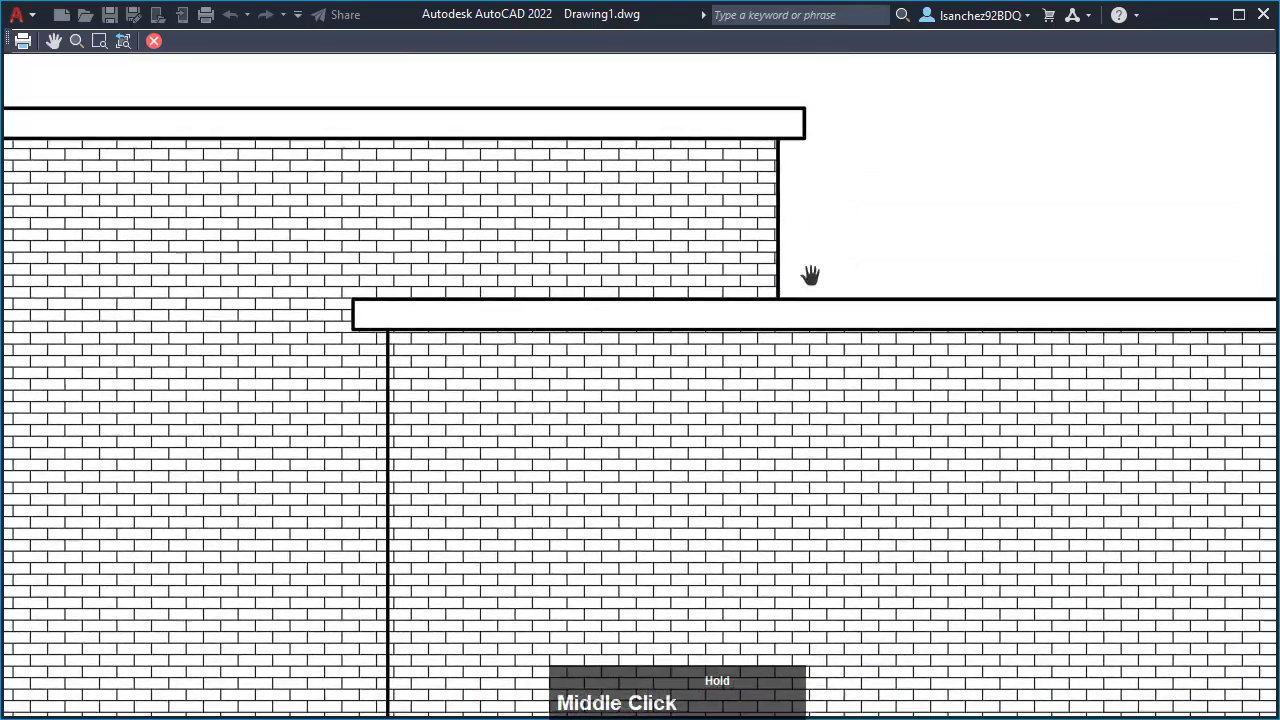
- Examine the previewed lineweights of the brick hatch, the vertical wall edge, and the storefront's window frames and glass marks
scroll(713, 333, up, 2)
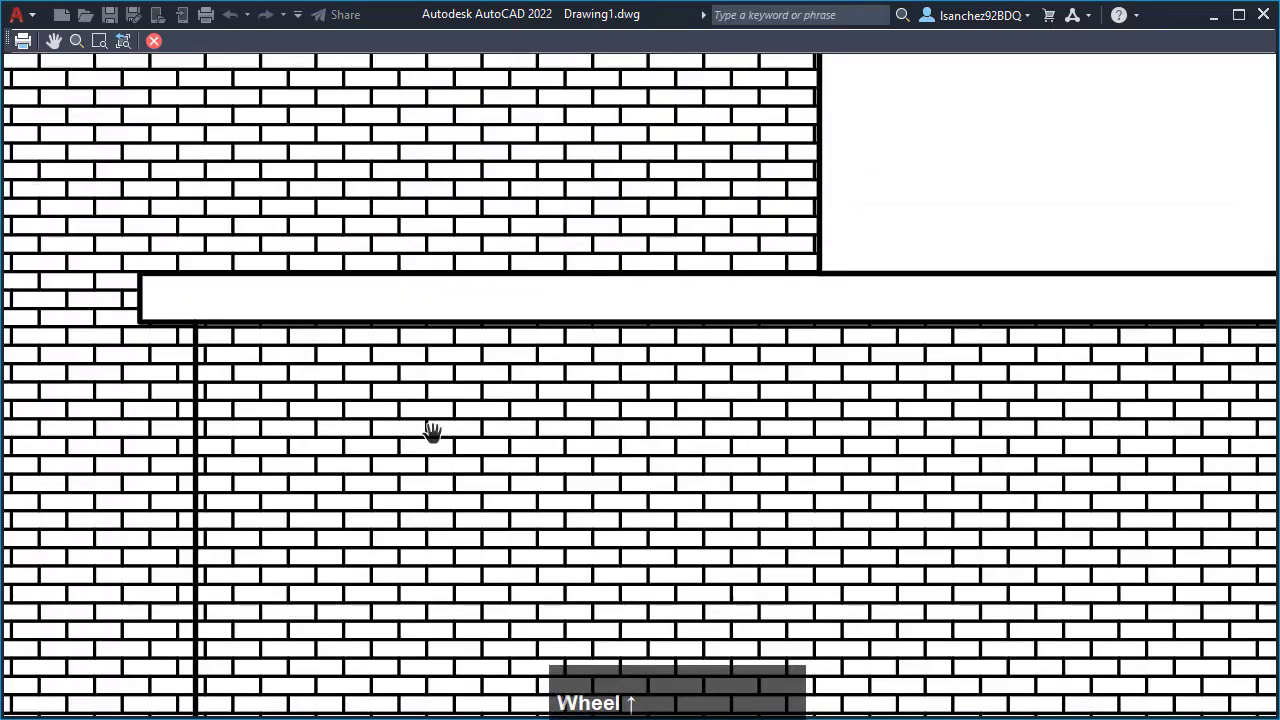
mouse_move(432, 430)
middle_down()
mouse_move(592, 197)
mouse_move(423, 220)
middle_up()
scroll(444, 318, down, 2)
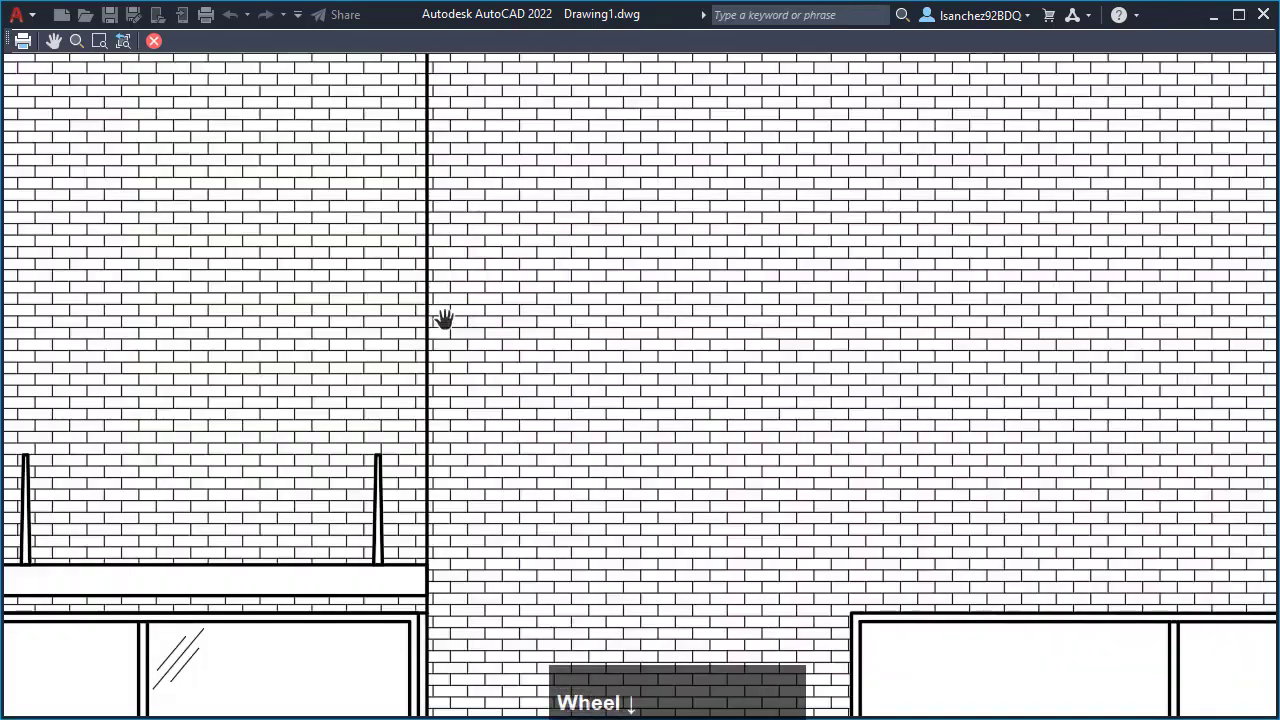
middle_drag(407, 475, 452, 250)
middle_drag(587, 416, 512, 357)
middle_drag(544, 420, 566, 286)
middle_drag(716, 347, 651, 354)
middle_drag(501, 408, 686, 380)
scroll(373, 450, up, 3)
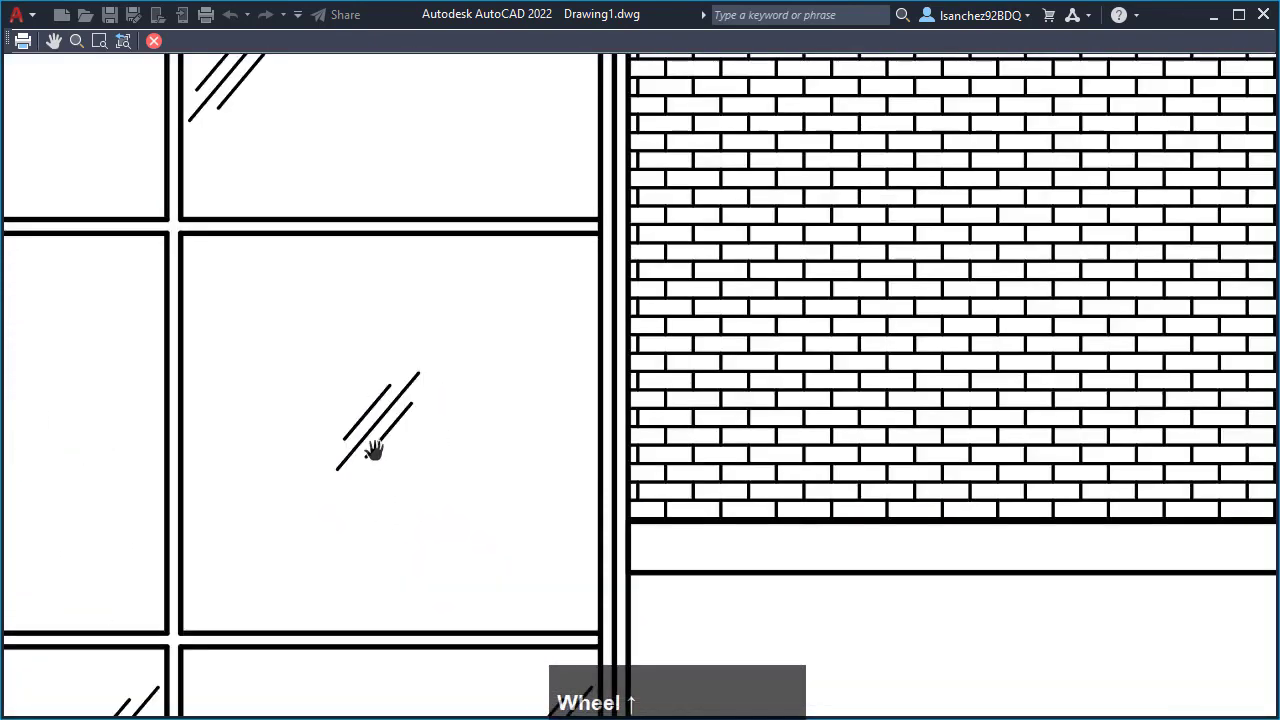
scroll(388, 424, down, 2)
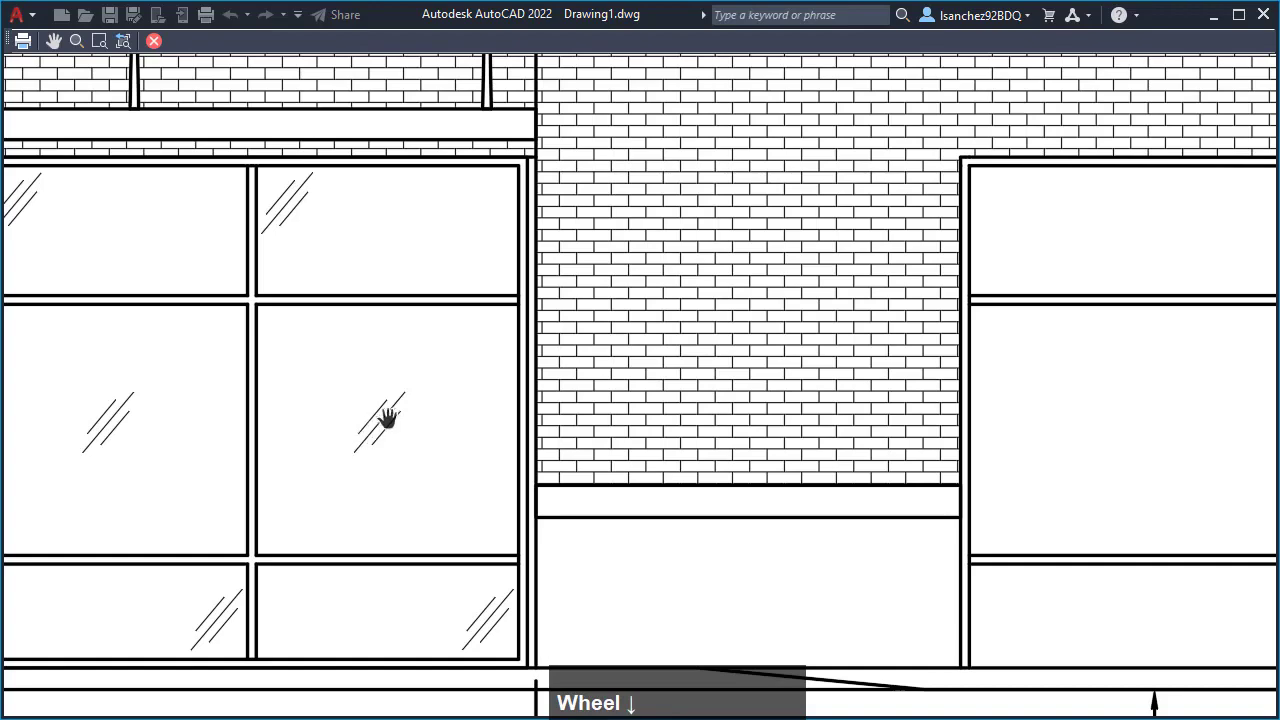
middle_drag(378, 413, 334, 529)
scroll(326, 434, down, 2)
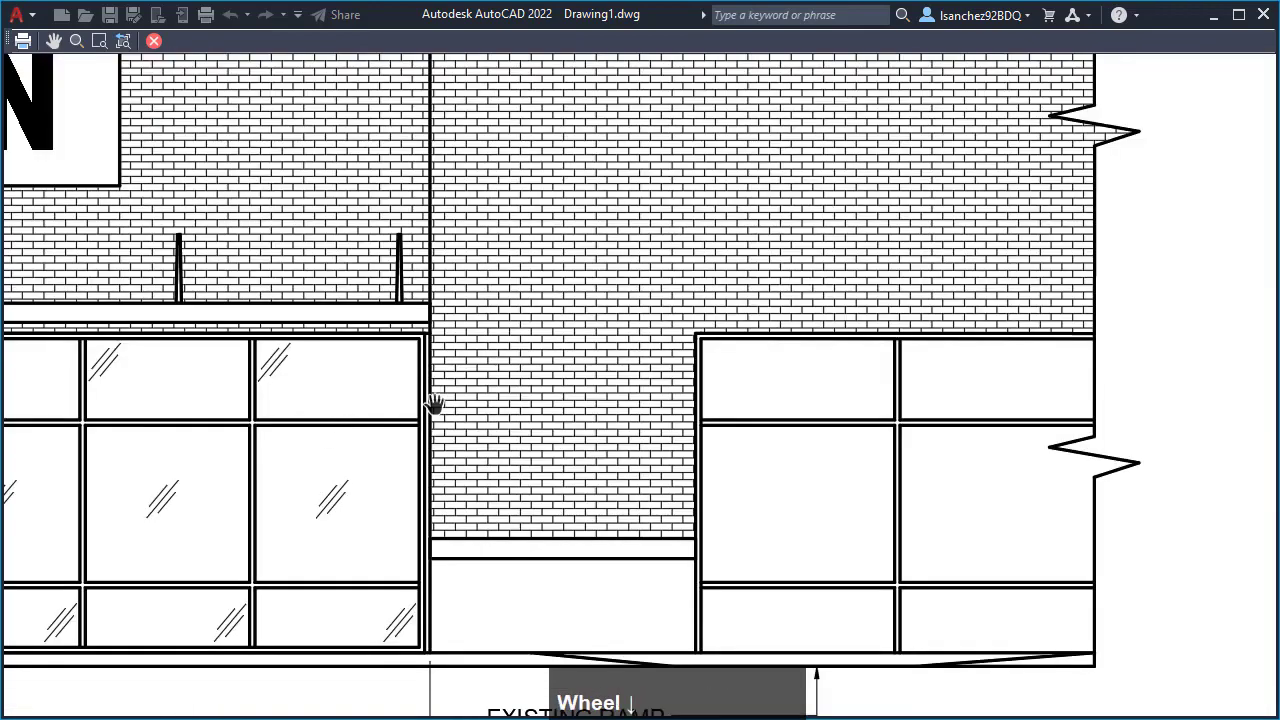
- Compare the lower building section's roof band and vertical corner line with the surrounding brick hatch in the plot preview
middle_drag(812, 238, 757, 442)
scroll(508, 132, up, 2)
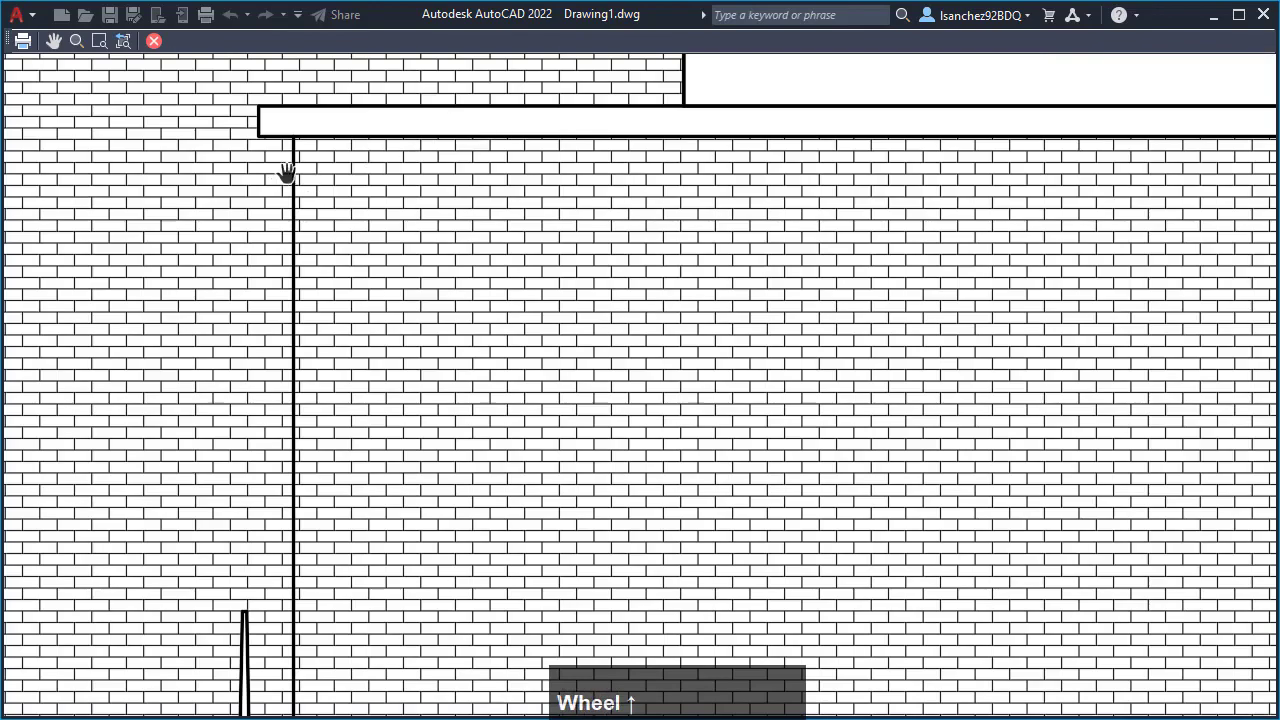
scroll(287, 173, up, 2)
middle_drag(292, 138, 297, 320)
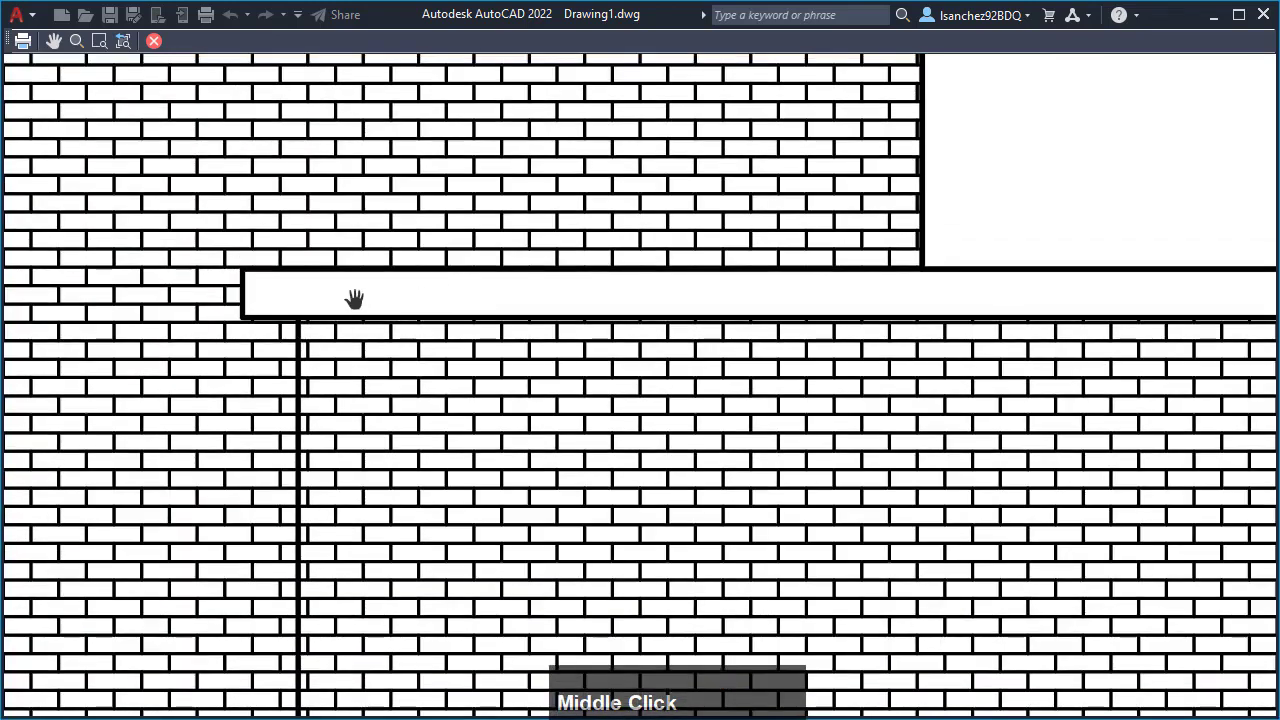
scroll(499, 287, down, 5)
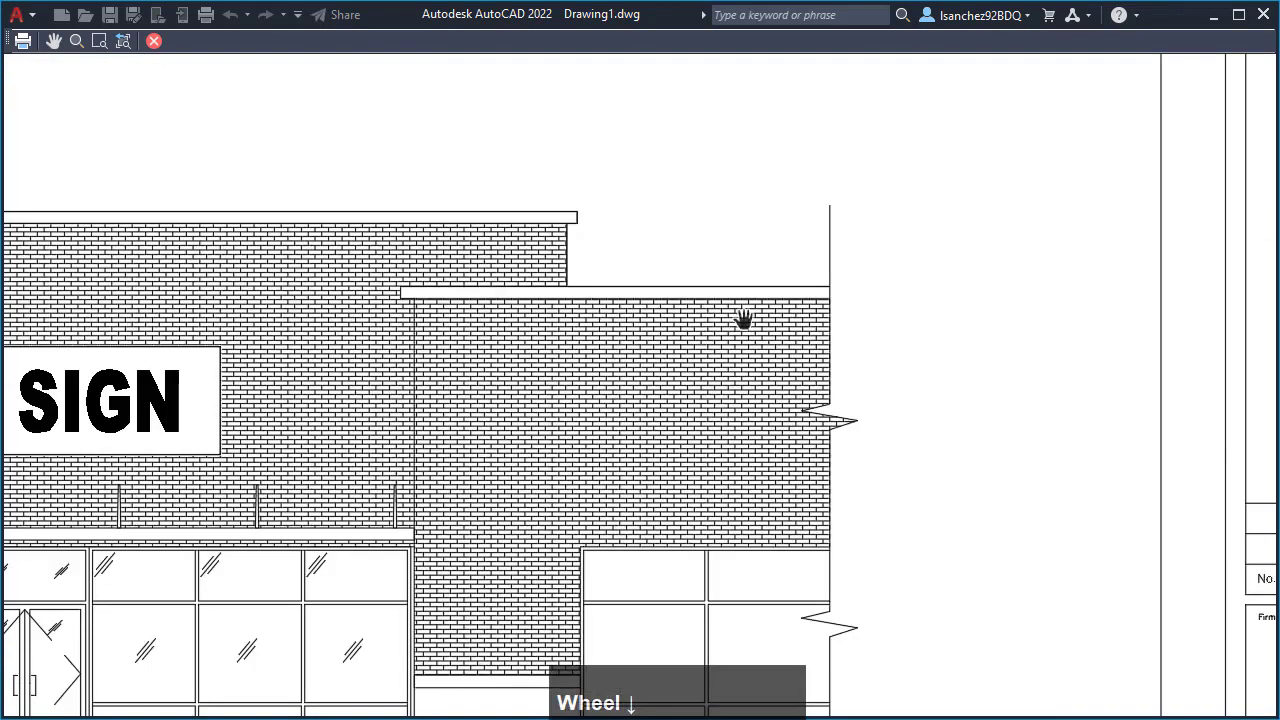
scroll(744, 319, down, 2)
middle_drag(448, 491, 714, 454)
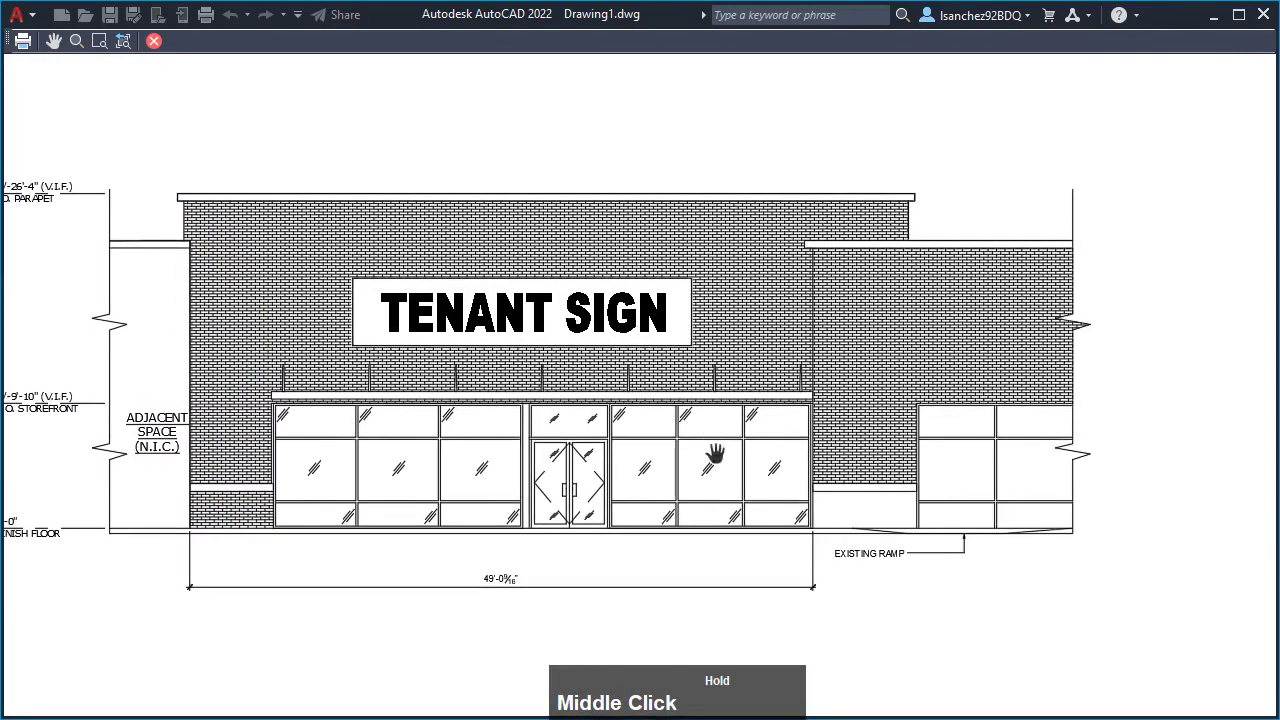
- Check the overall width dimension, the EXISTING RAMP note and the elevation's placement on the full sheet in the plot preview
scroll(530, 635, up, 2)
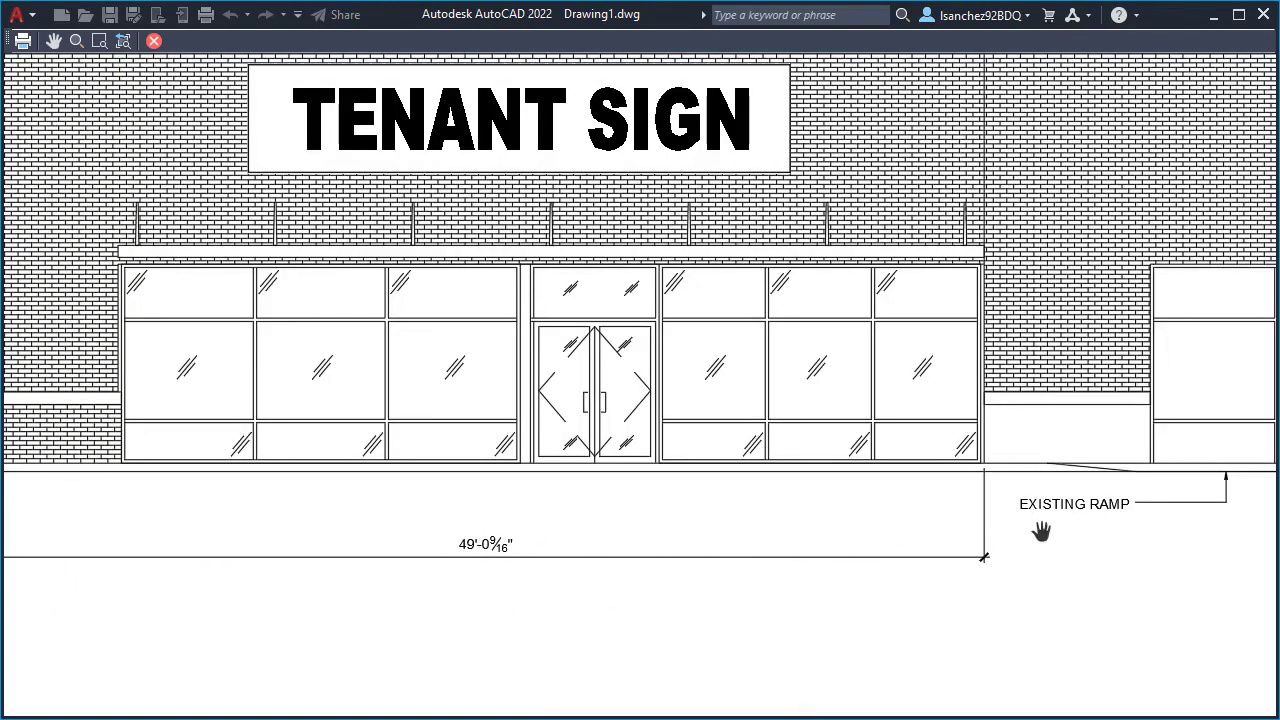
scroll(684, 567, down, 2)
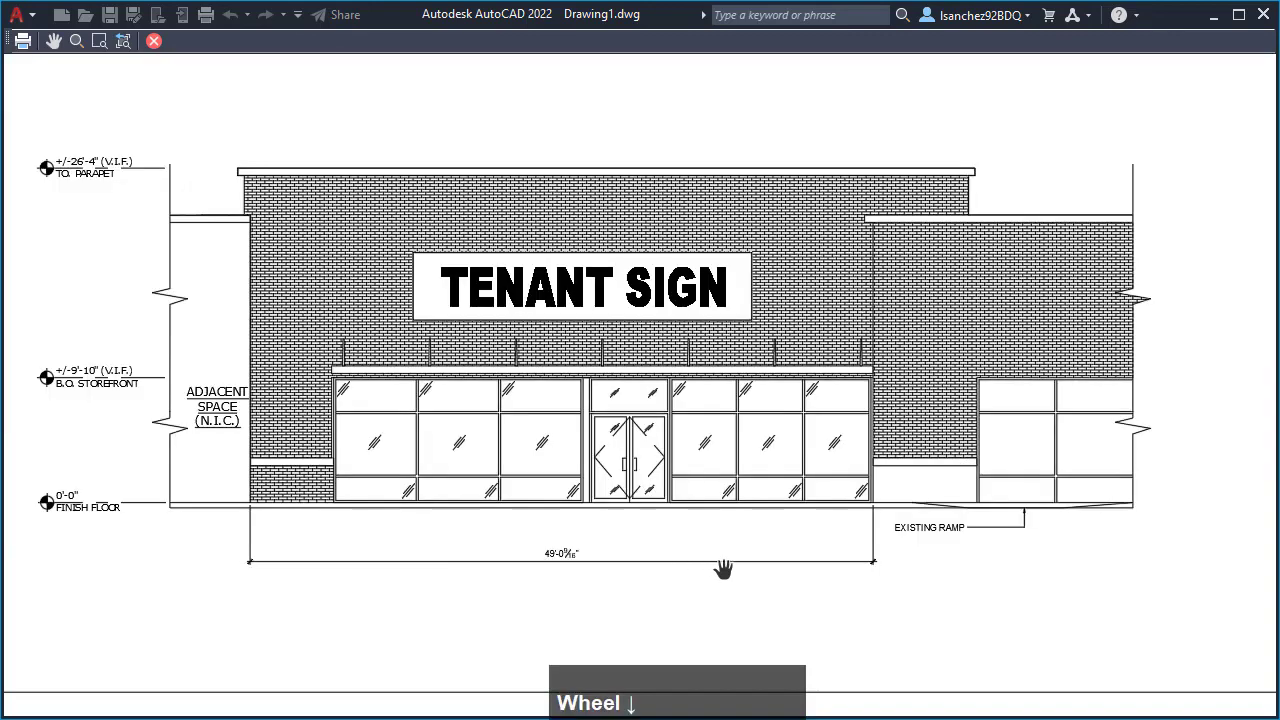
scroll(995, 550, up, 2)
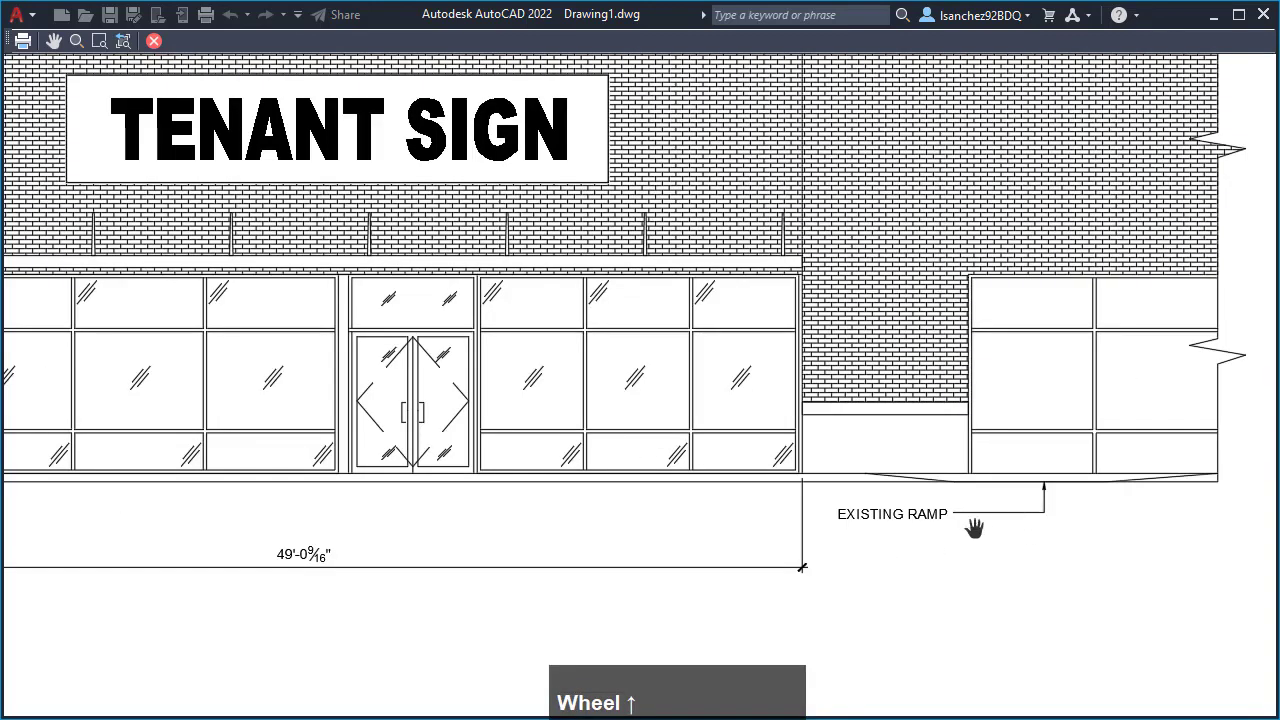
scroll(794, 529, down, 4)
scroll(672, 531, down, 2)
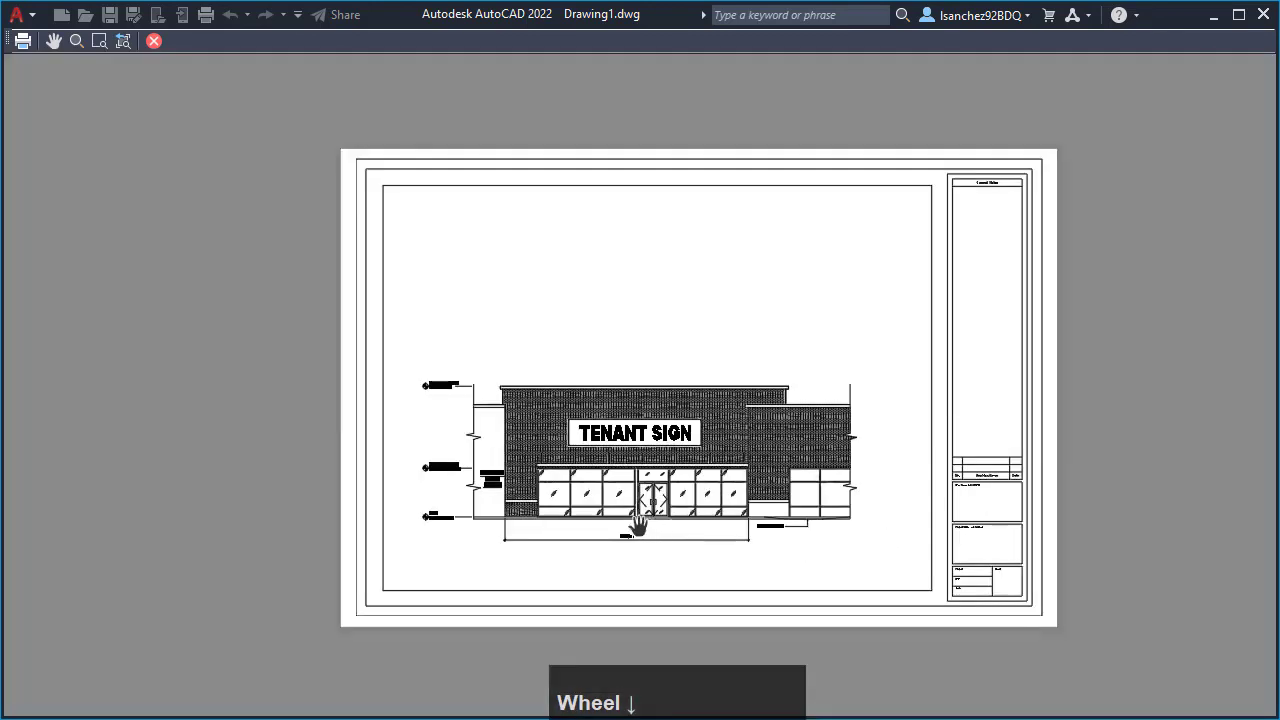
scroll(668, 525, up, 2)
scroll(671, 520, down, 2)
scroll(571, 432, up, 2)
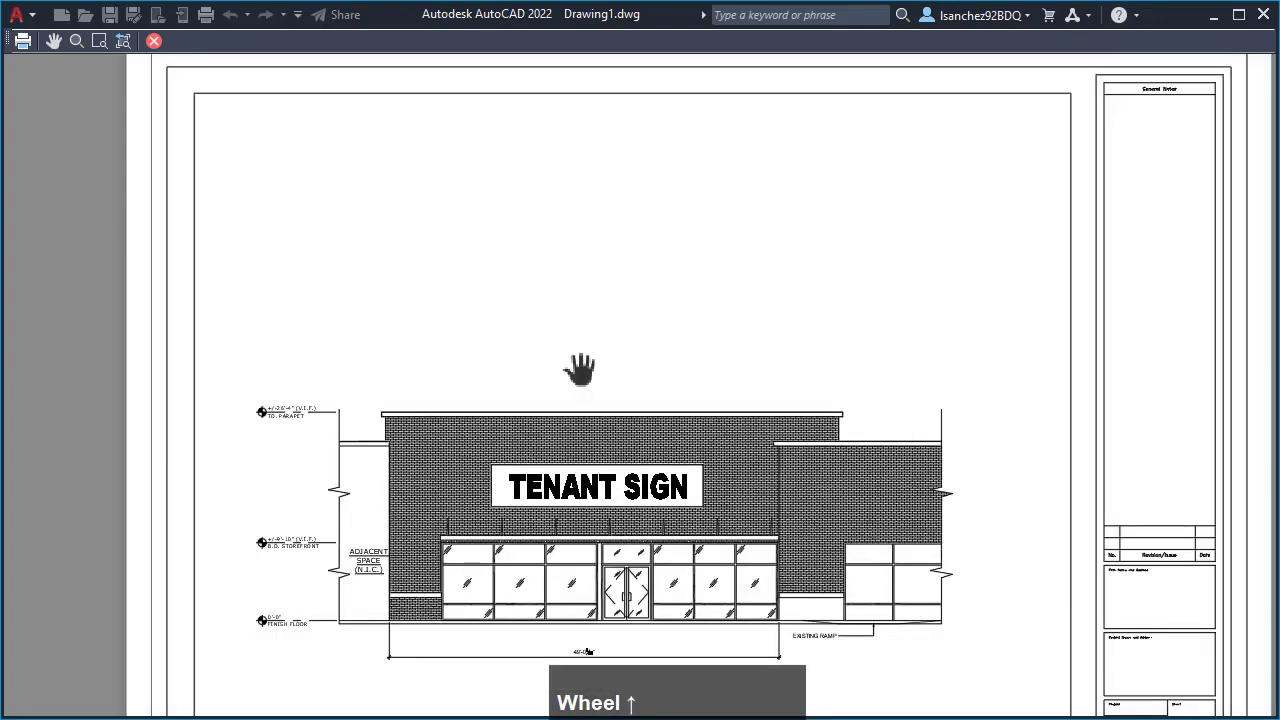
middle_drag(583, 366, 565, 319)
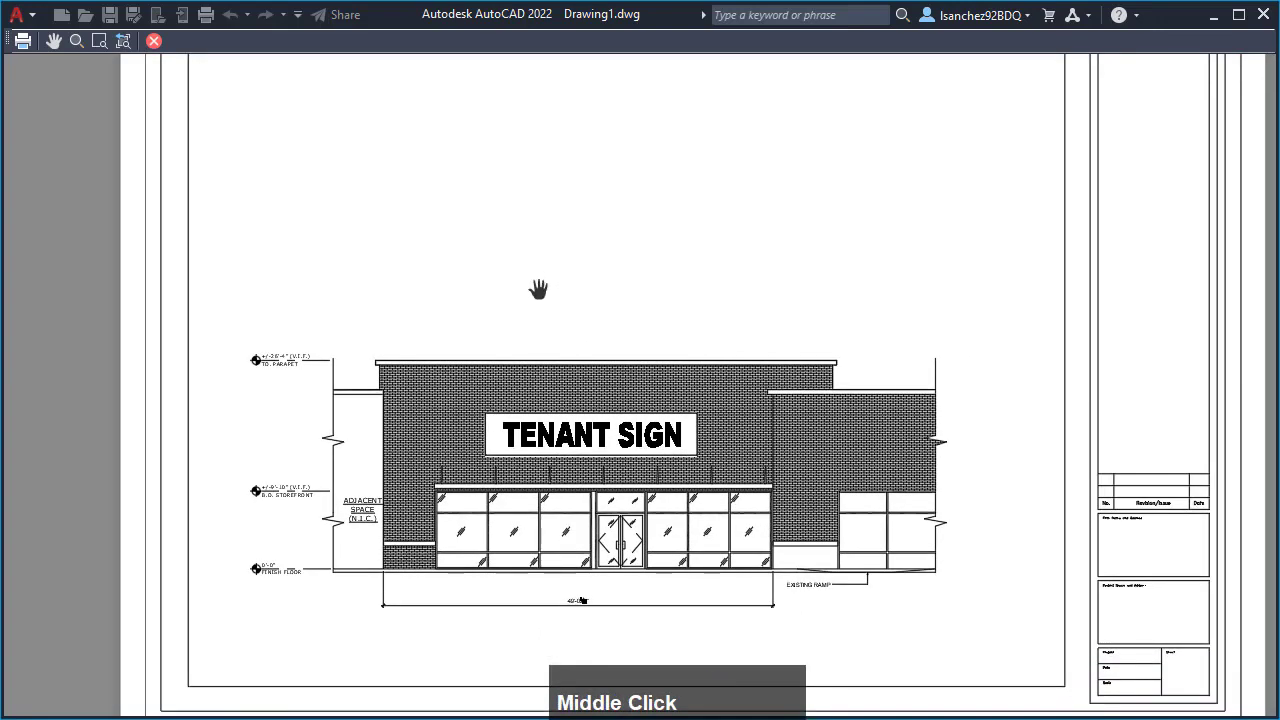
- Plot the sheet from the preview and save it as Drawing1-D-Size Layout.pdf in the Documents folder
right_click(538, 287)
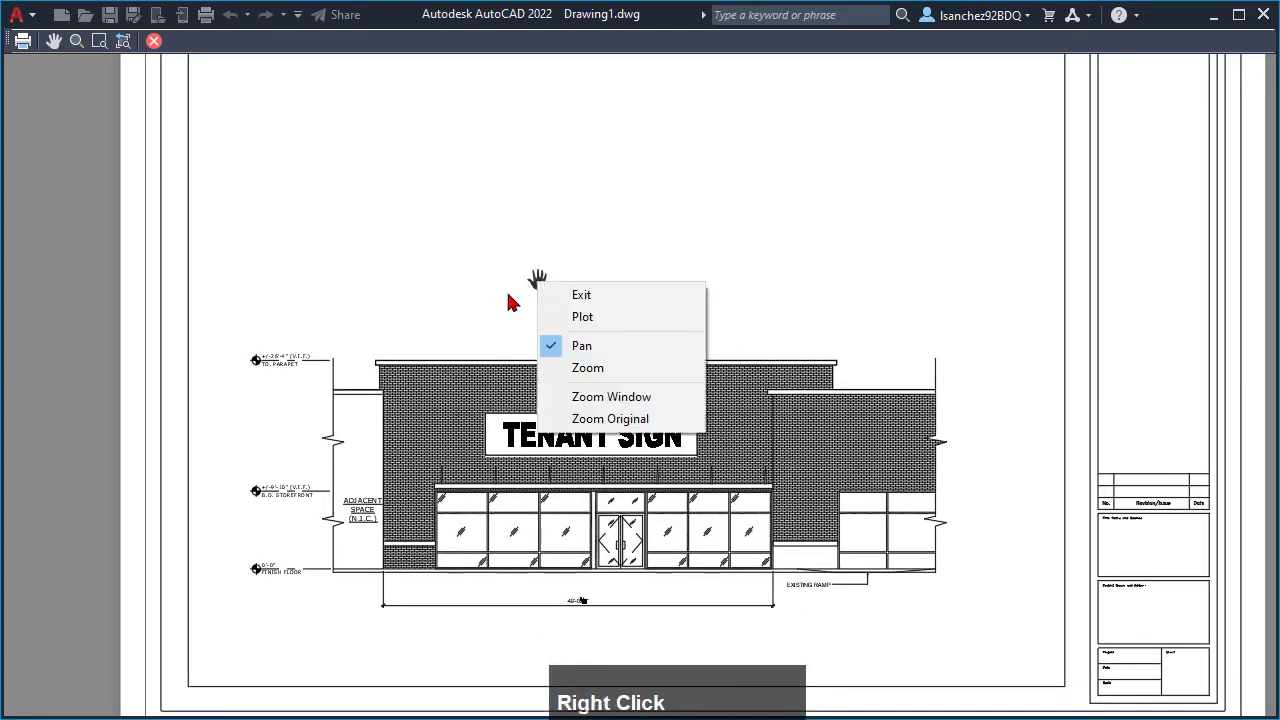
click(594, 320)
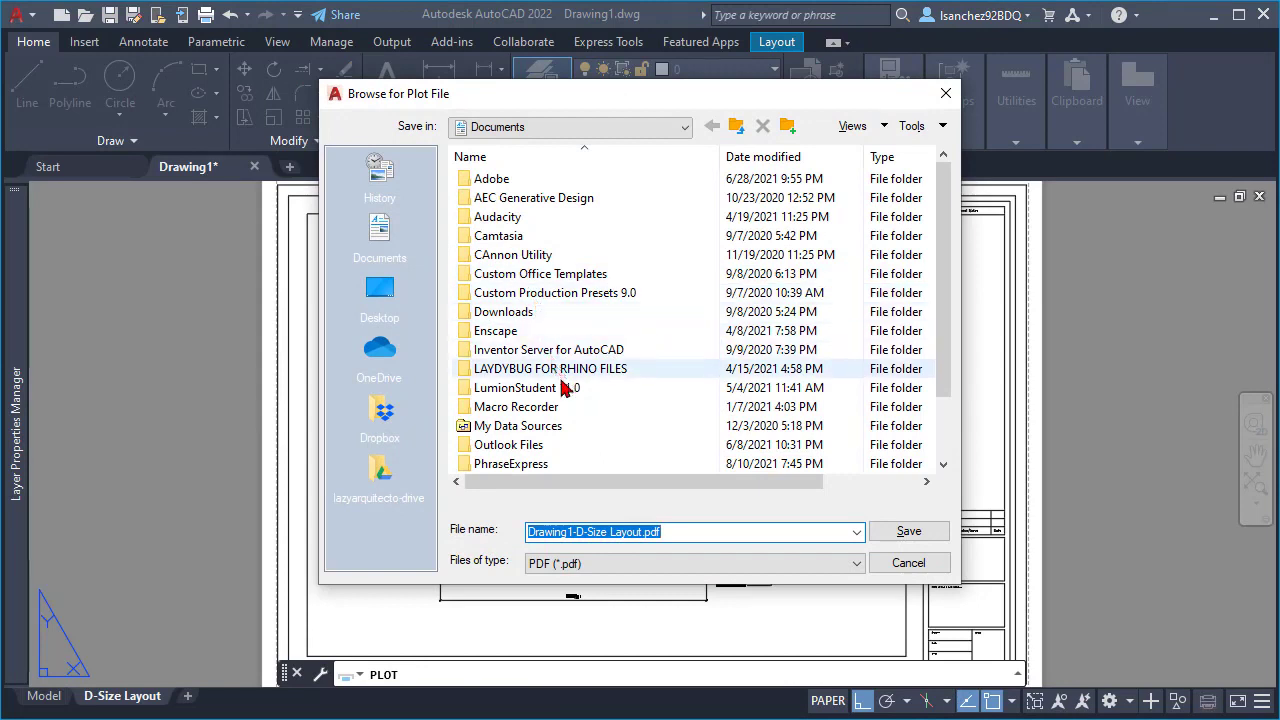
scroll(572, 418, down, 2)
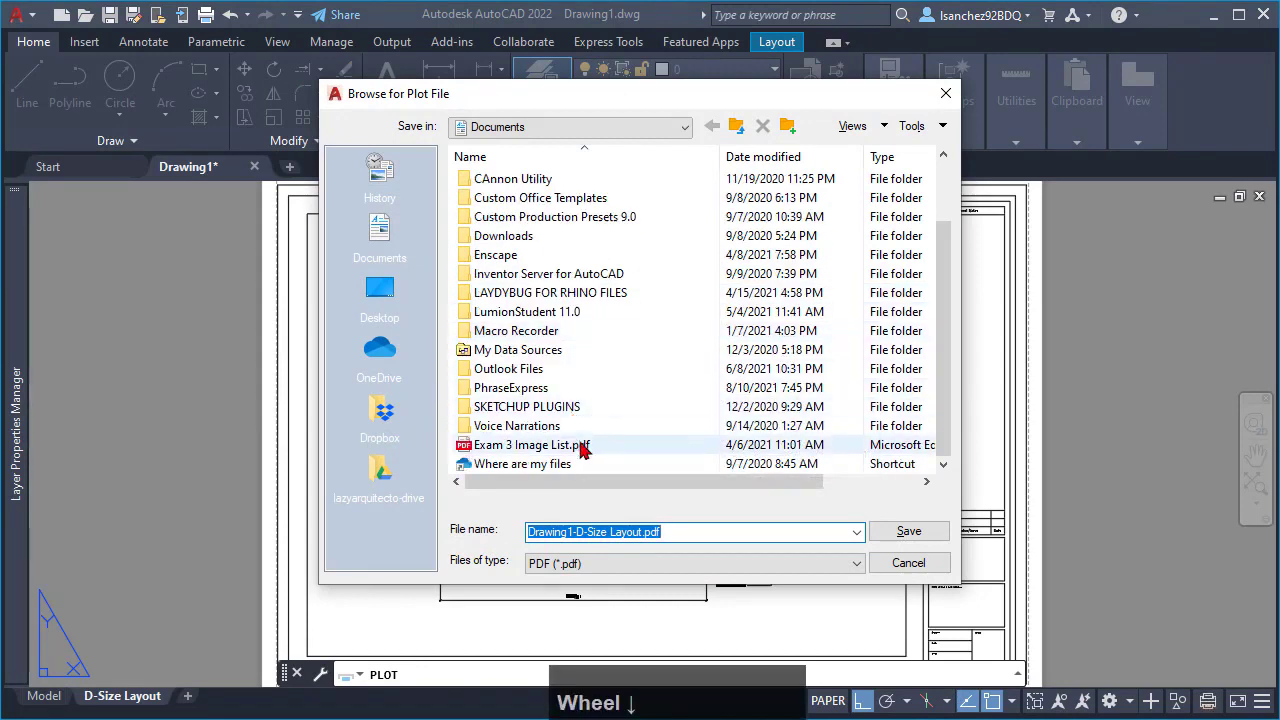
click(603, 535)
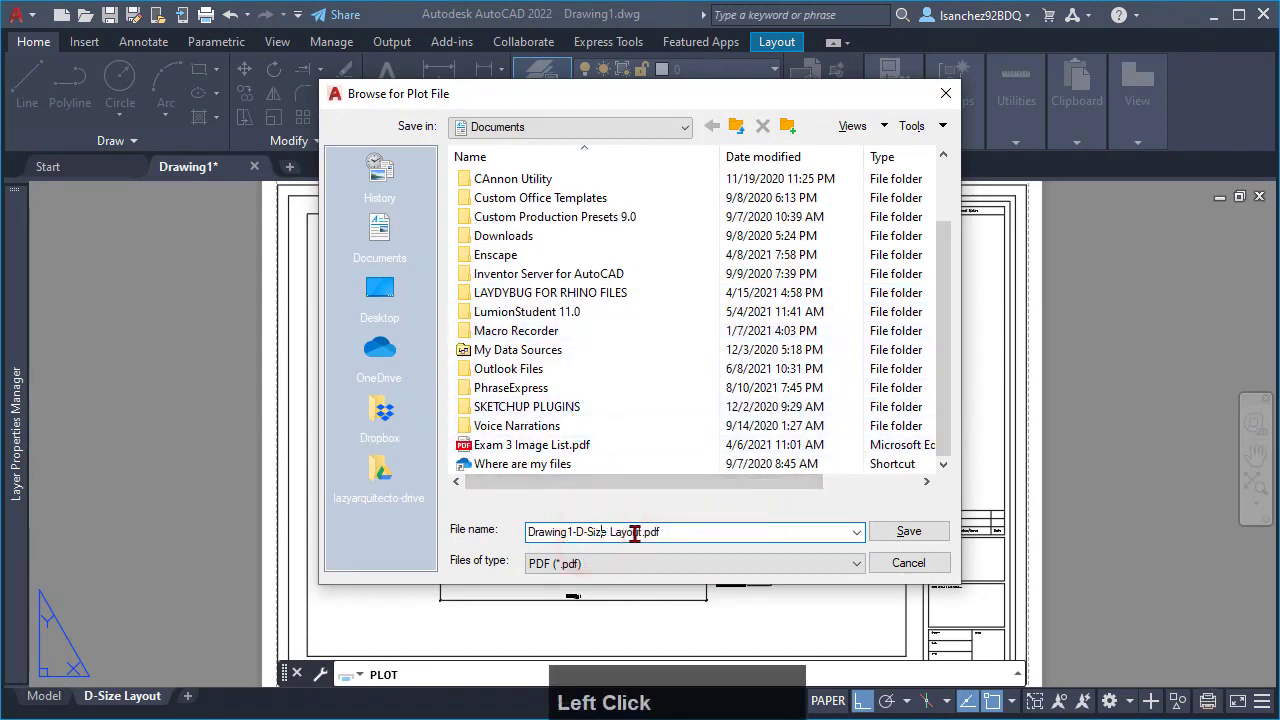
click(909, 532)
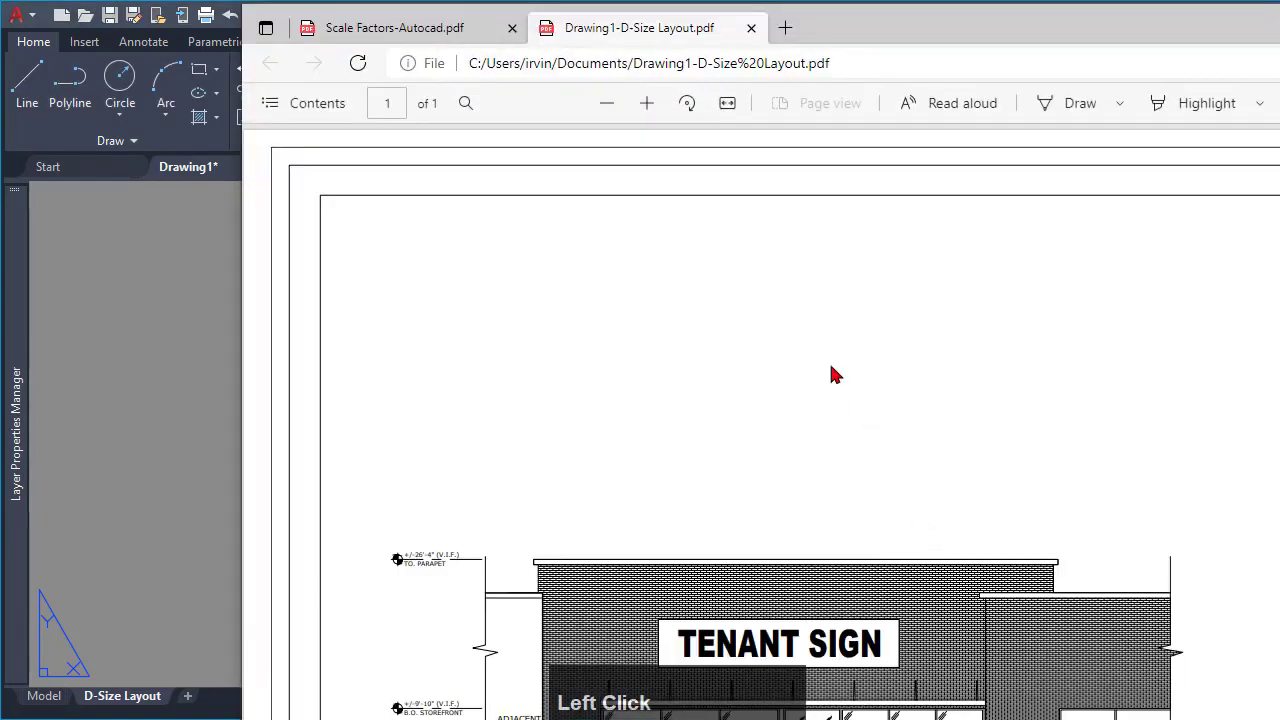
- Reposition the PDF viewer window to show the whole page width and look over the elevation and title block in the plotted PDF
scroll(729, 293, down, 3)
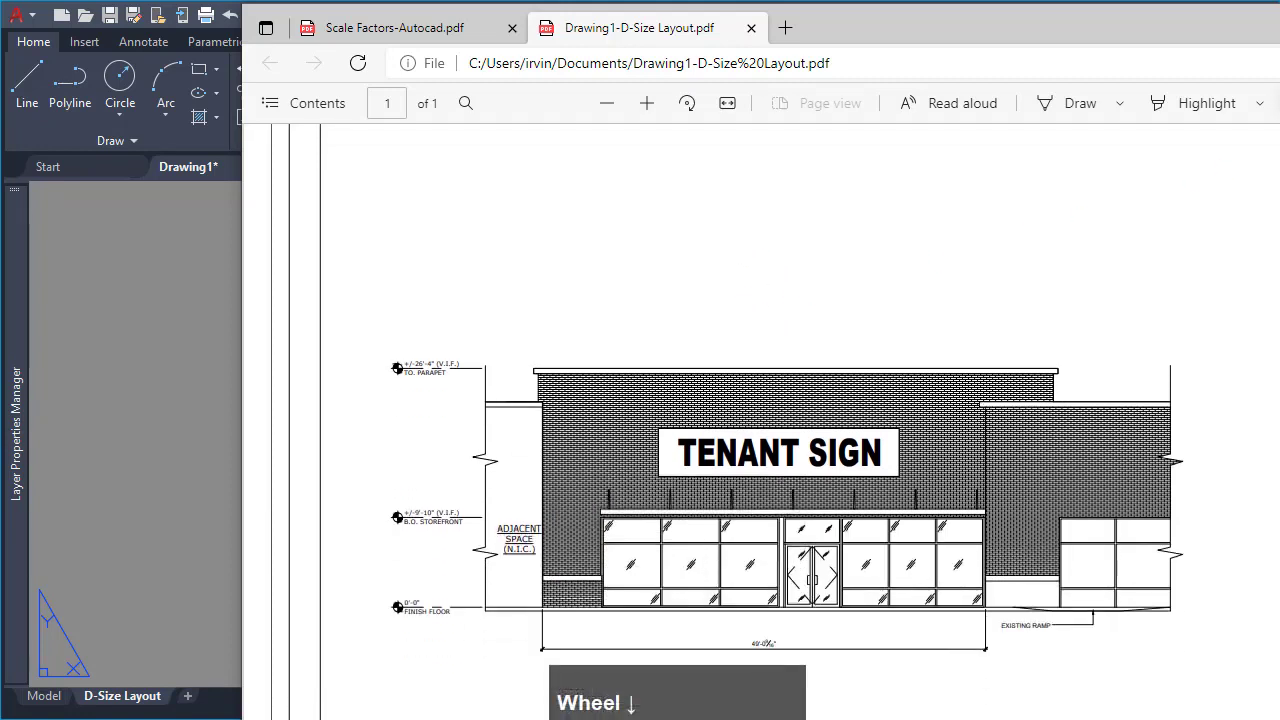
drag(1087, 27, 853, 30)
scroll(674, 425, down, 1)
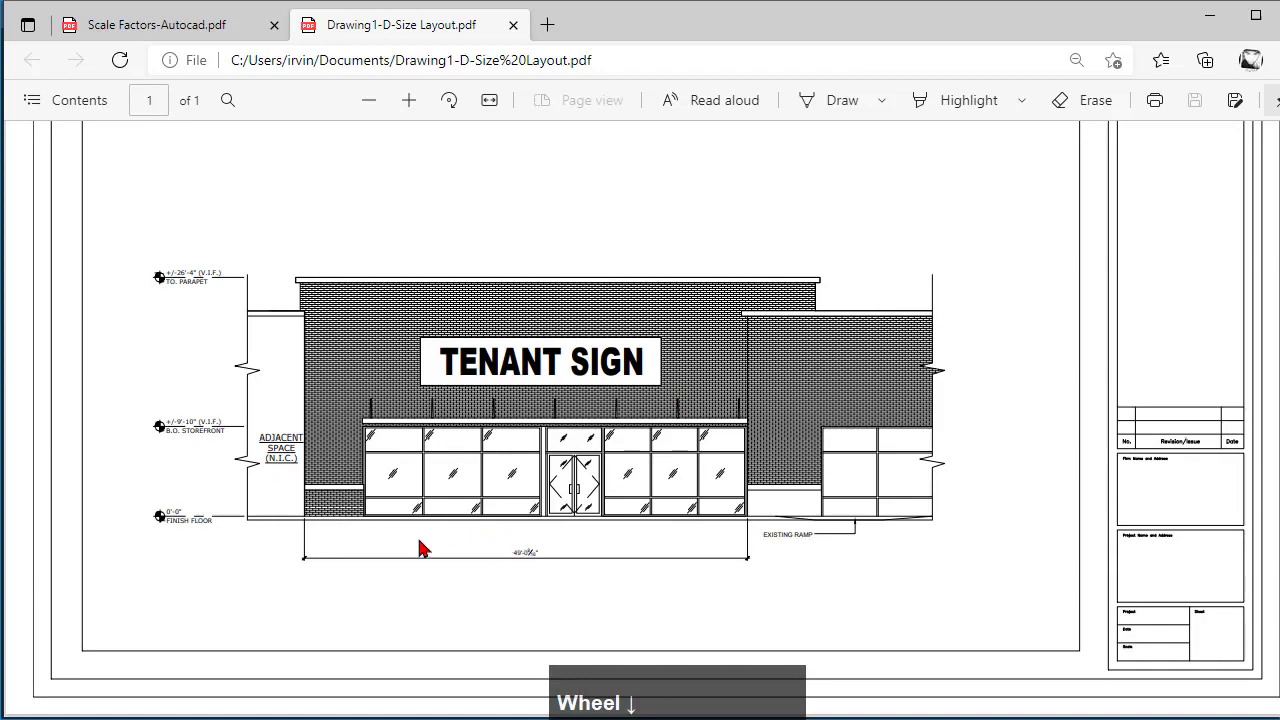